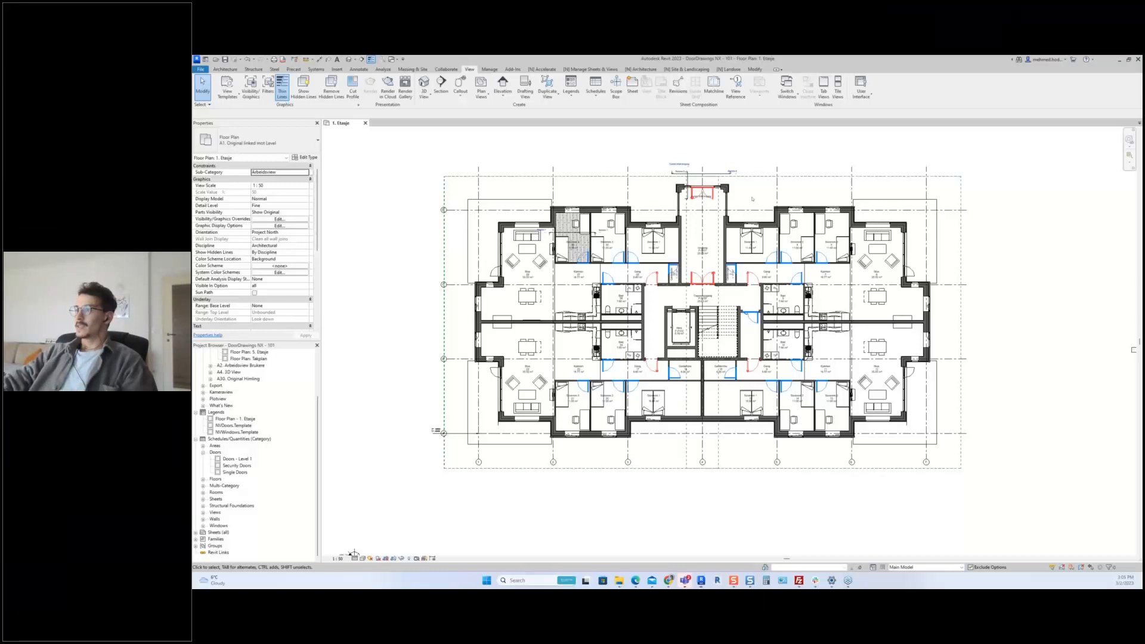
{"action": "middle_click_drag", "start_coordinate": [695, 244], "coordinate": [691, 245]}
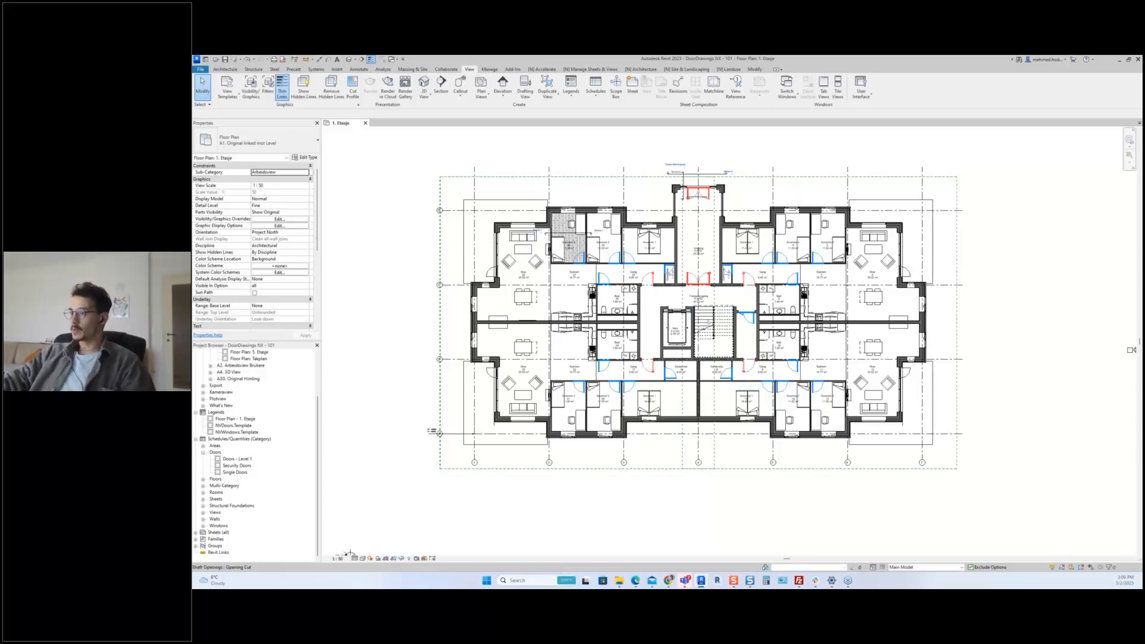
{"action": "middle_click_drag", "start_coordinate": [711, 341], "coordinate": [690, 352]}
{"action": "scroll", "coordinate": [689, 351], "scroll_direction": "up", "scroll_amount": 1}
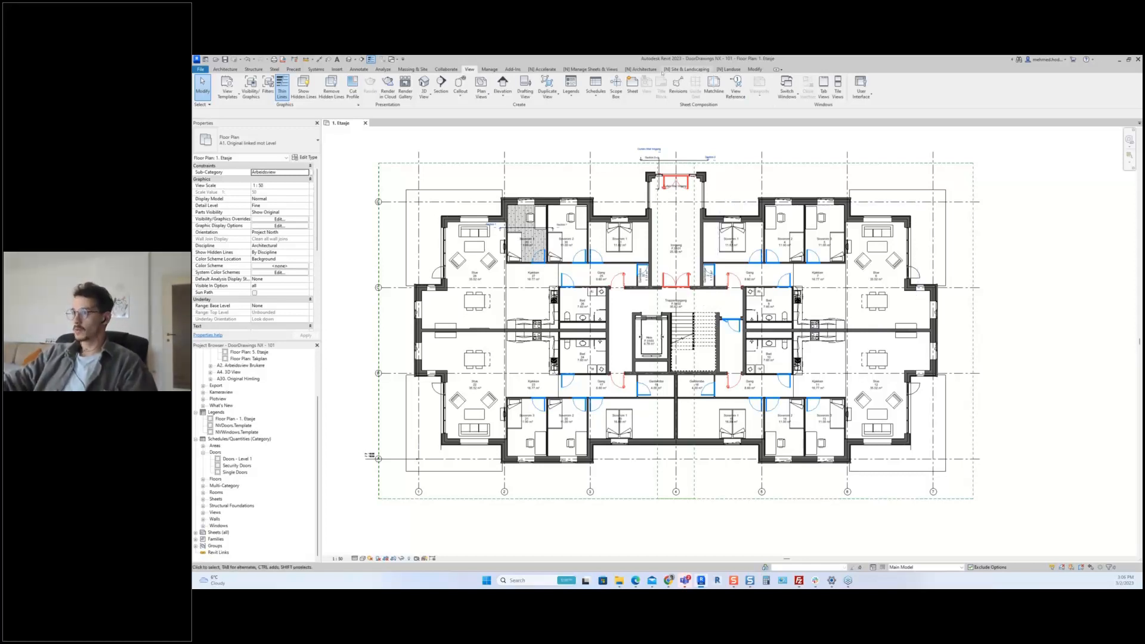
- Start the Door Drawings by Legend tool from the 1. Etasje floor plan
{"action": "left_click", "coordinate": [641, 69]}
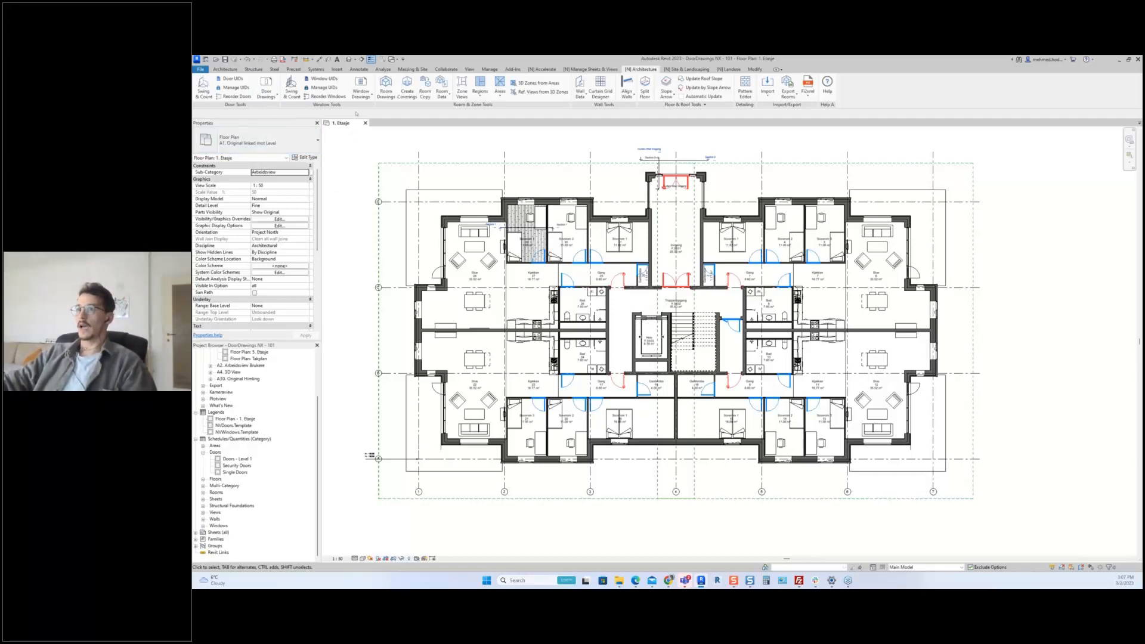
{"action": "left_click", "coordinate": [266, 94]}
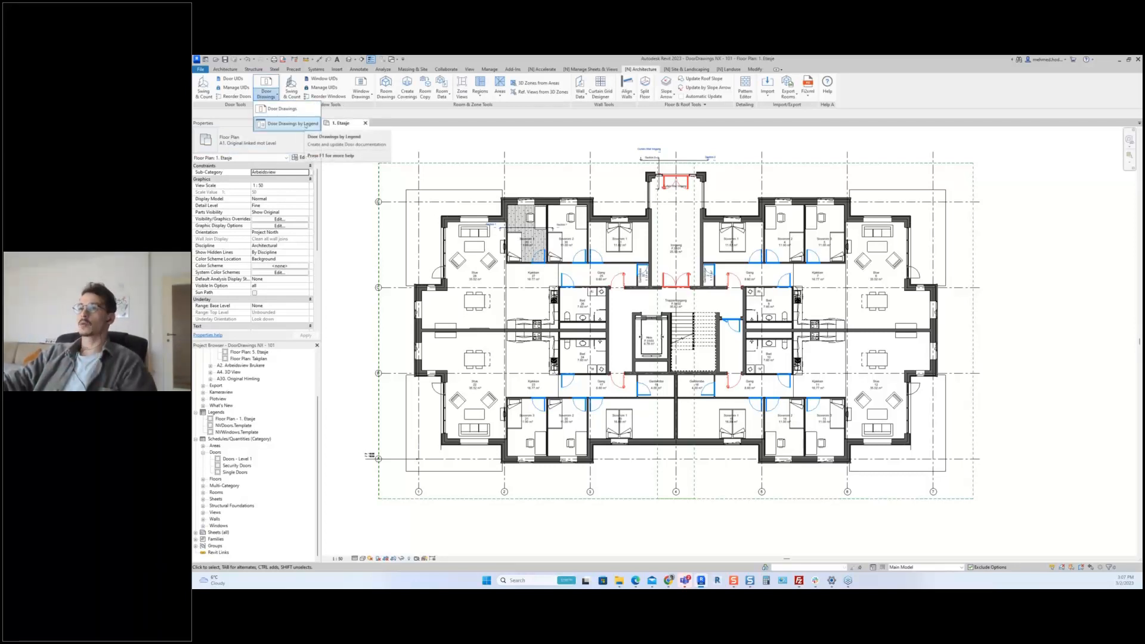
{"action": "left_click", "coordinate": [361, 94]}
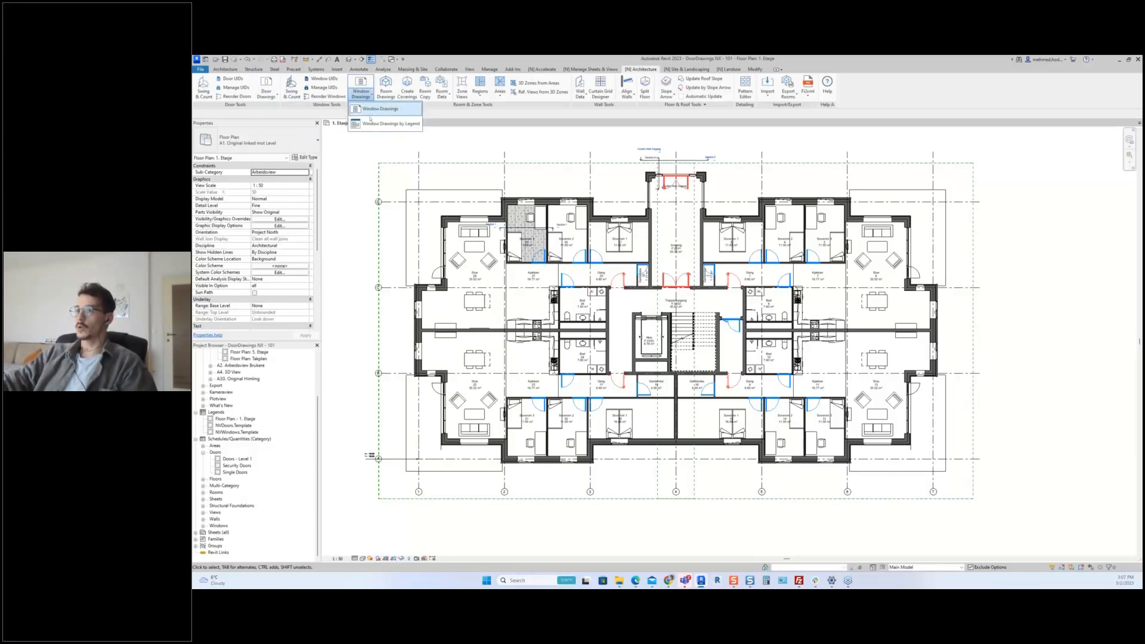
{"action": "left_click", "coordinate": [357, 170]}
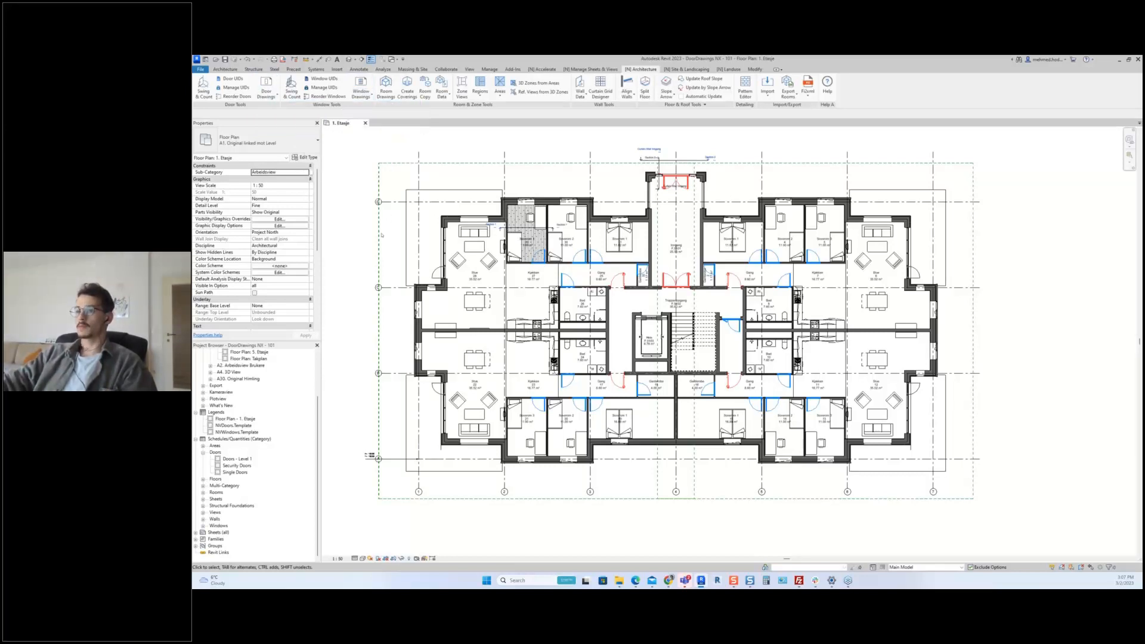
{"action": "left_click", "coordinate": [267, 95]}
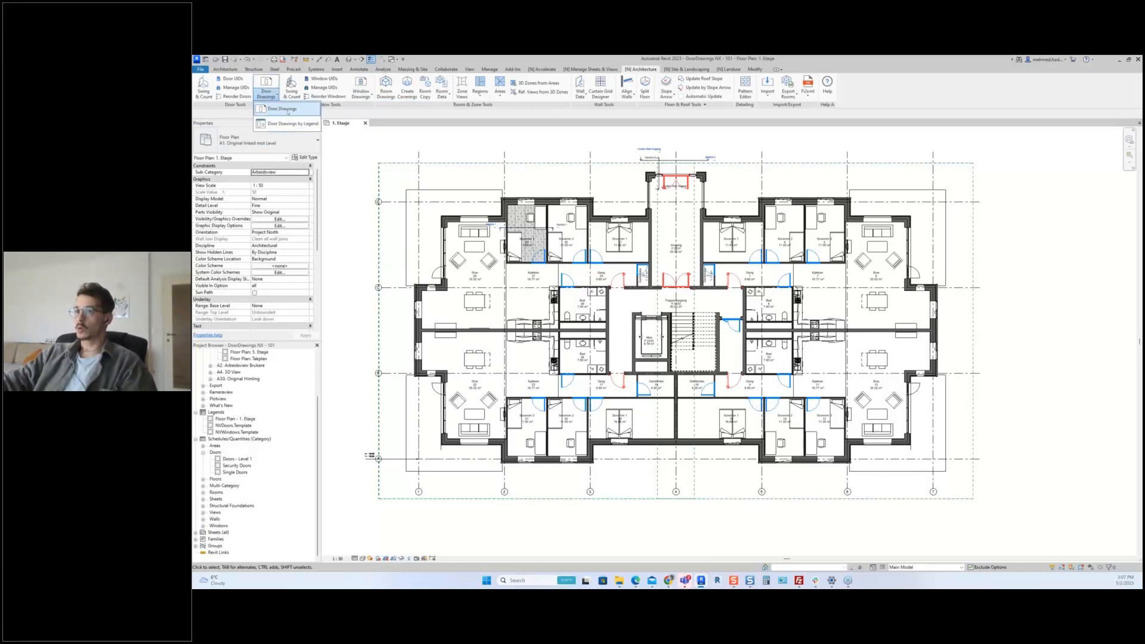
{"action": "left_click", "coordinate": [336, 170]}
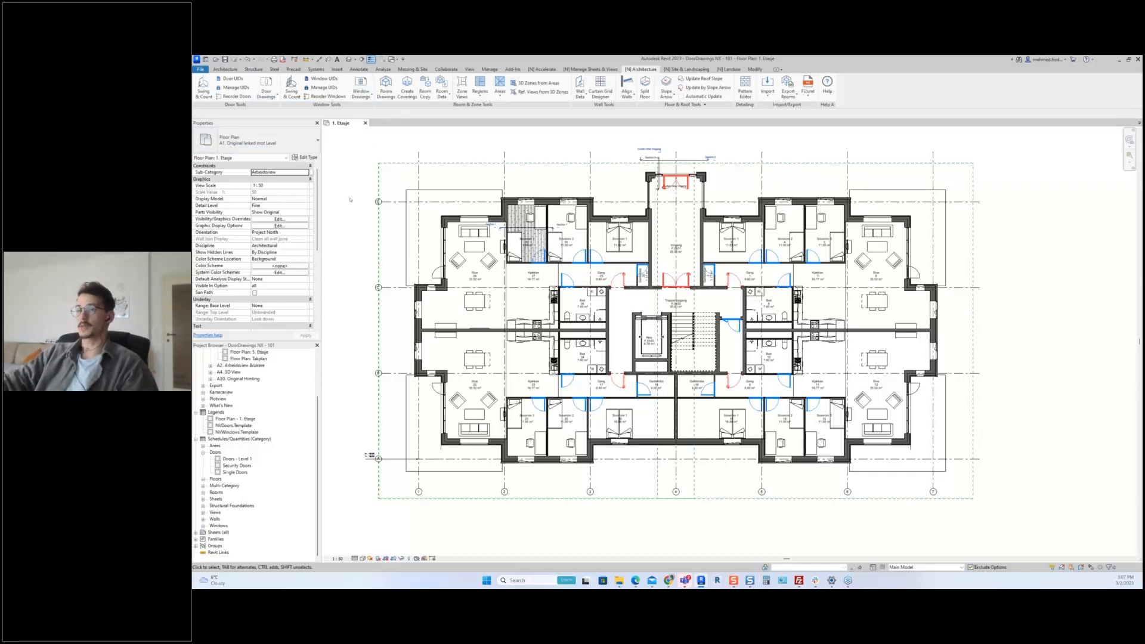
{"action": "left_click", "coordinate": [270, 99]}
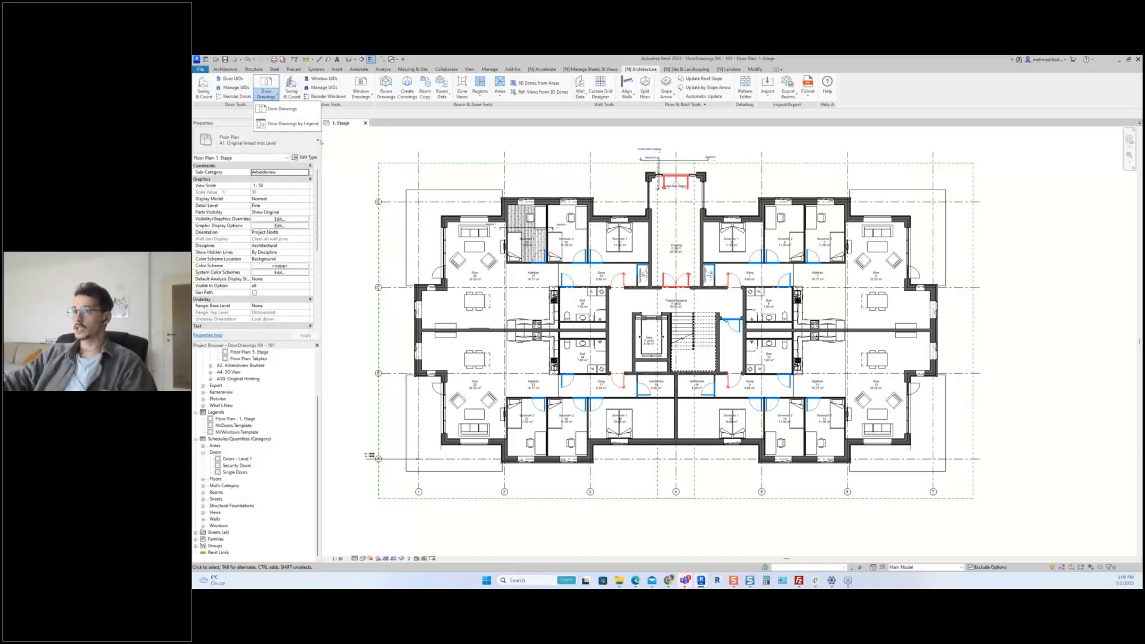
{"action": "left_click", "coordinate": [293, 124]}
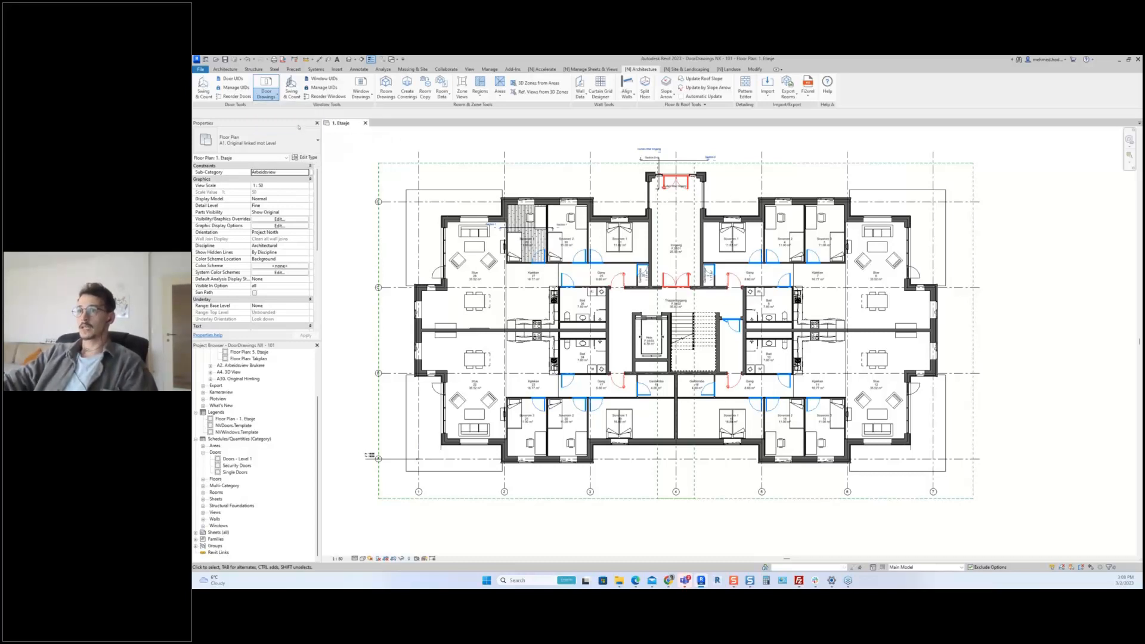
{"action": "left_click_drag", "start_coordinate": [566, 250], "coordinate": [526, 225]}
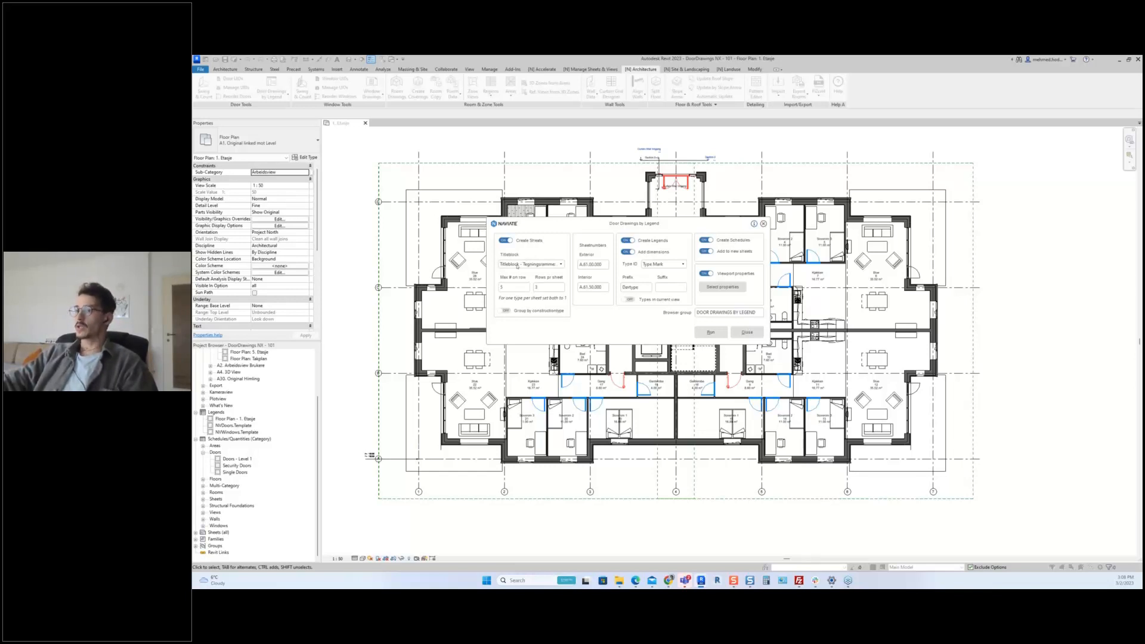
{"action": "left_click", "coordinate": [517, 265]}
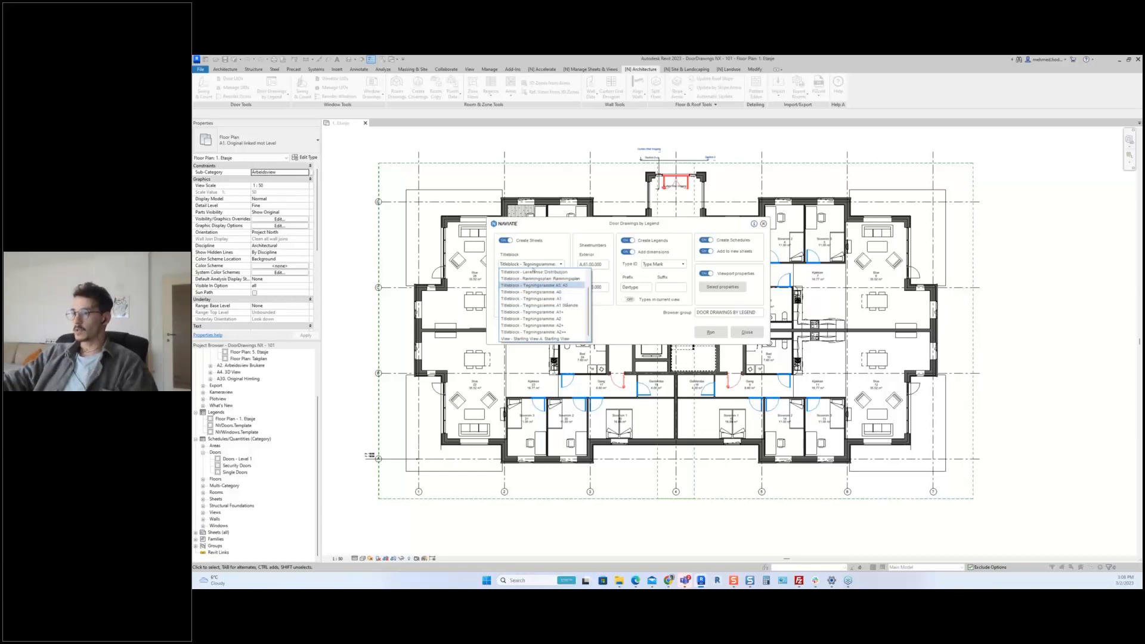
{"action": "left_click", "coordinate": [532, 263]}
{"action": "key", "text": "Tab"}
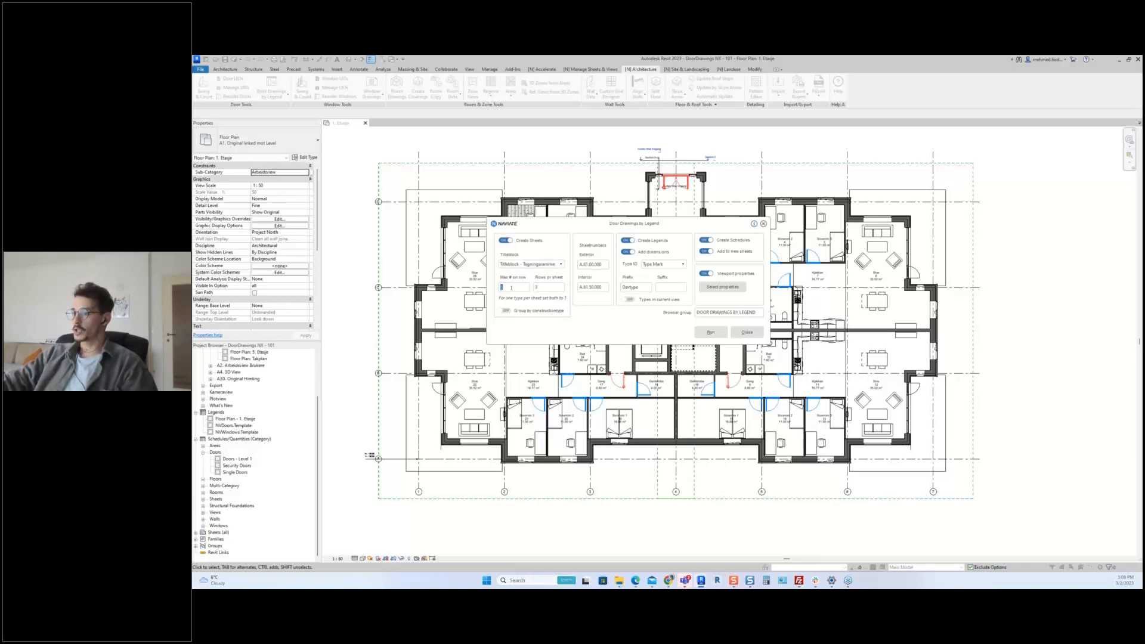
- Try one door type per sheet with 1 per row and 1 row per sheet, and restore both values to 3
{"action": "left_click", "coordinate": [511, 288]}
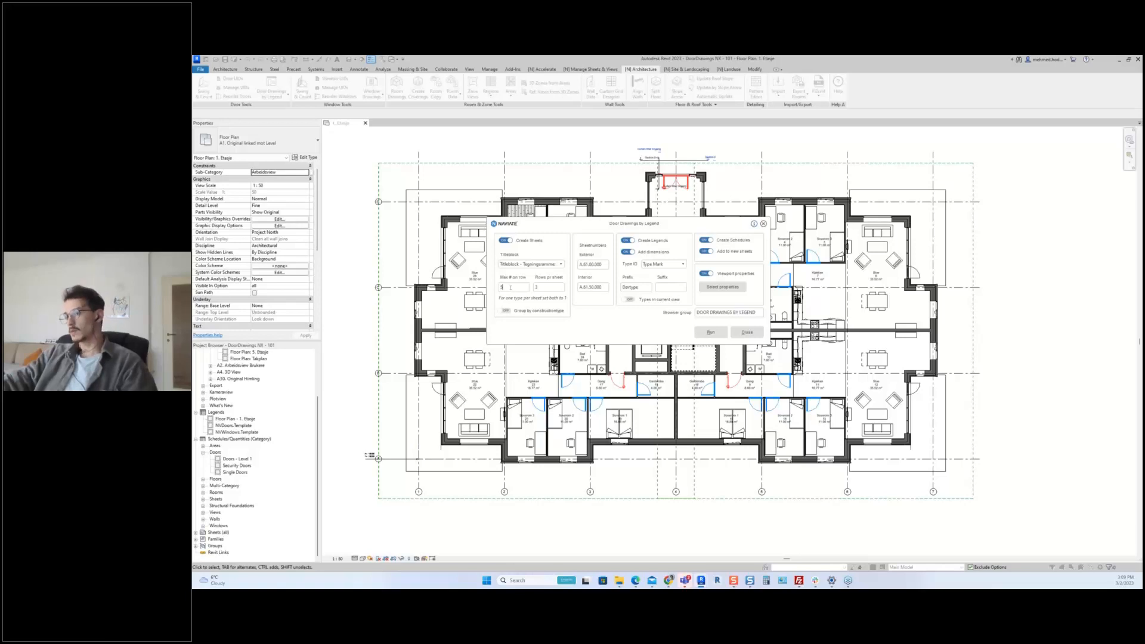
{"action": "double_click", "coordinate": [510, 288]}
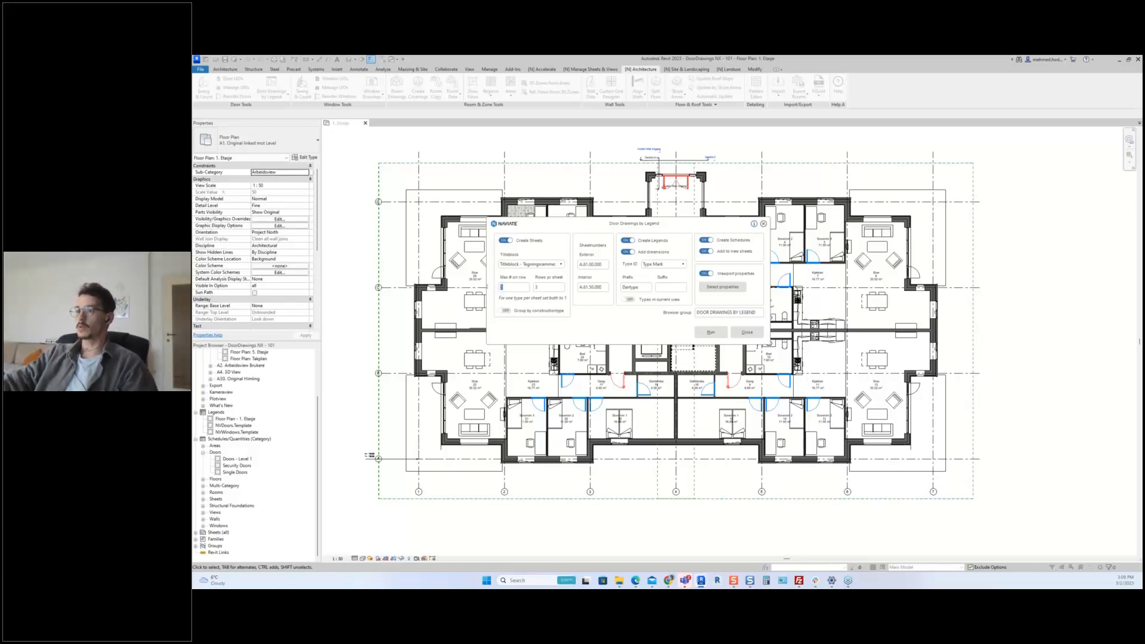
{"action": "type", "text": "1"}
{"action": "double_click", "coordinate": [506, 288]}
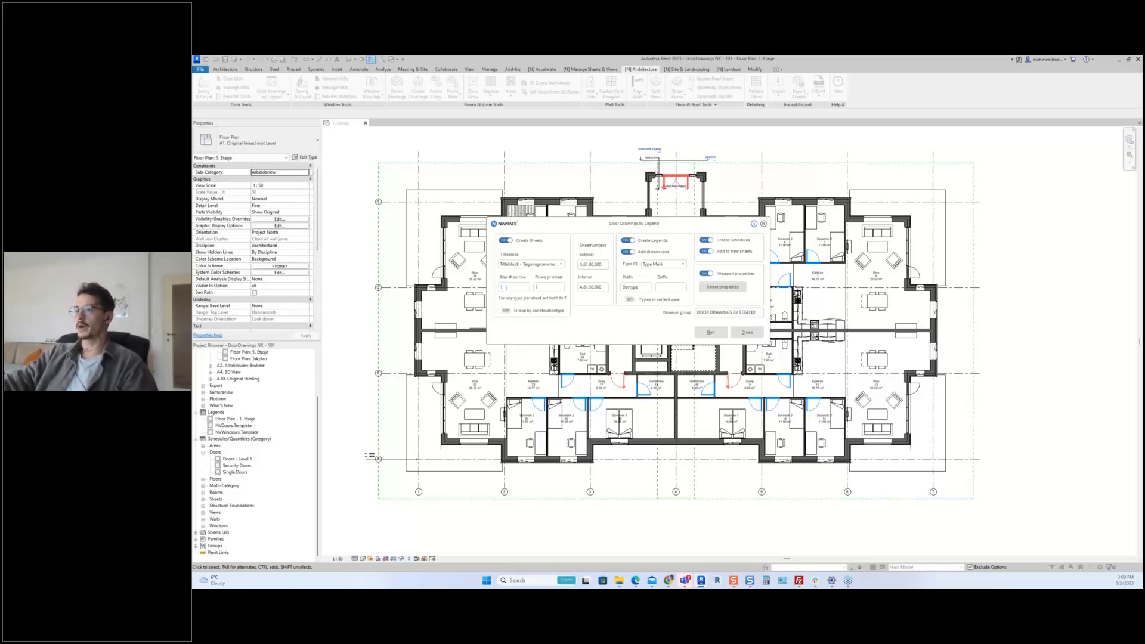
{"action": "type", "text": "43"}
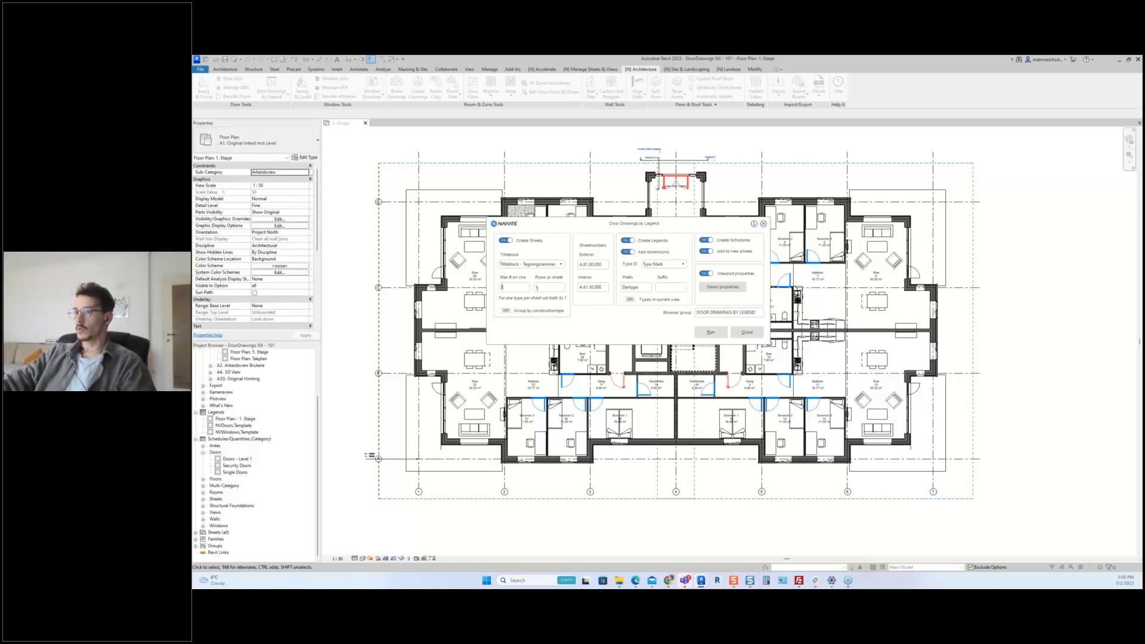
{"action": "type", "text": "3"}
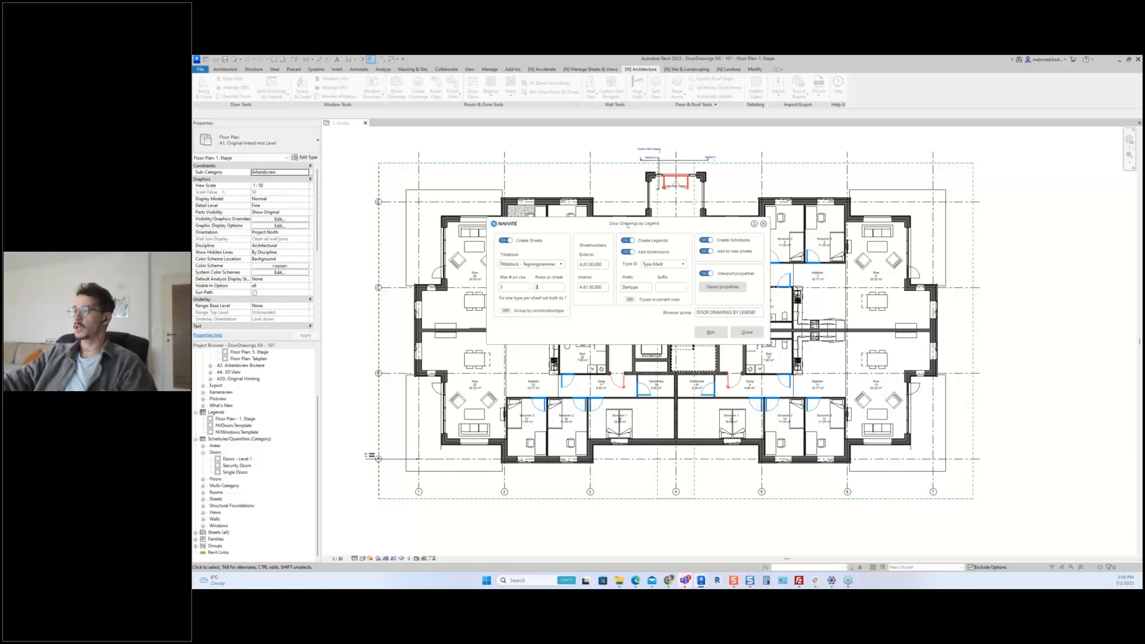
{"action": "left_click_drag", "start_coordinate": [646, 226], "coordinate": [611, 227]}
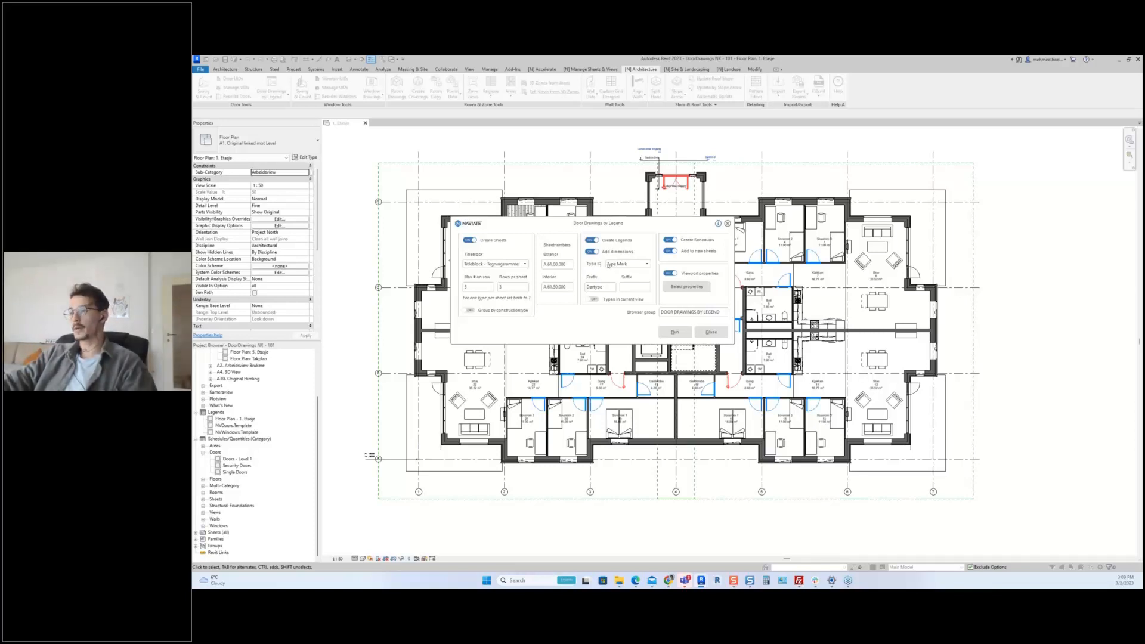
{"action": "left_click", "coordinate": [620, 265]}
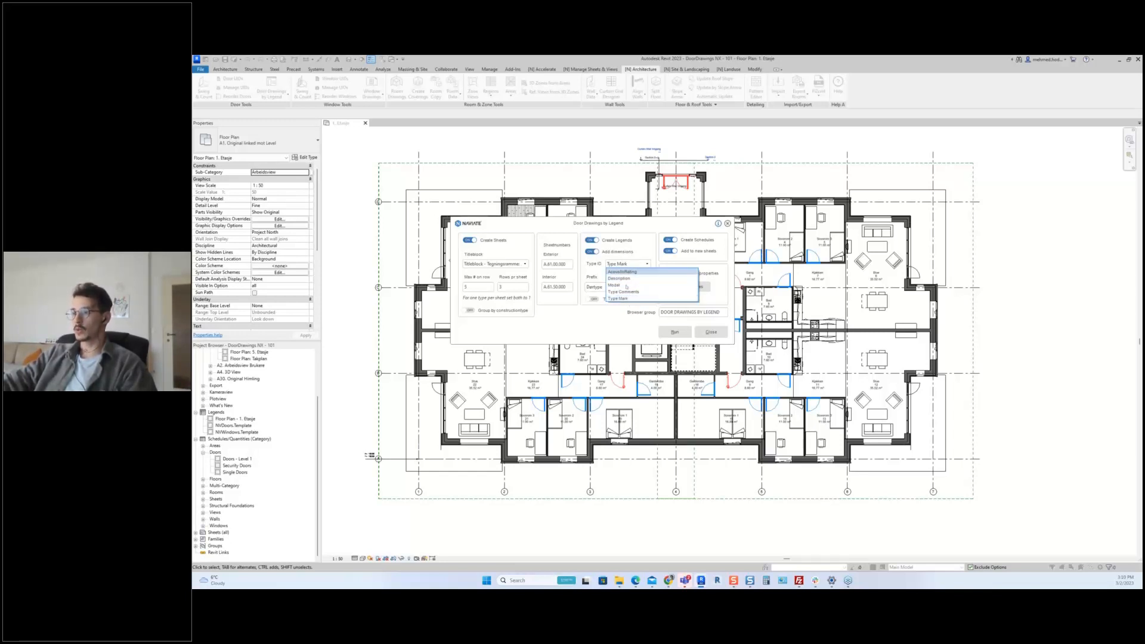
{"action": "left_click", "coordinate": [621, 266]}
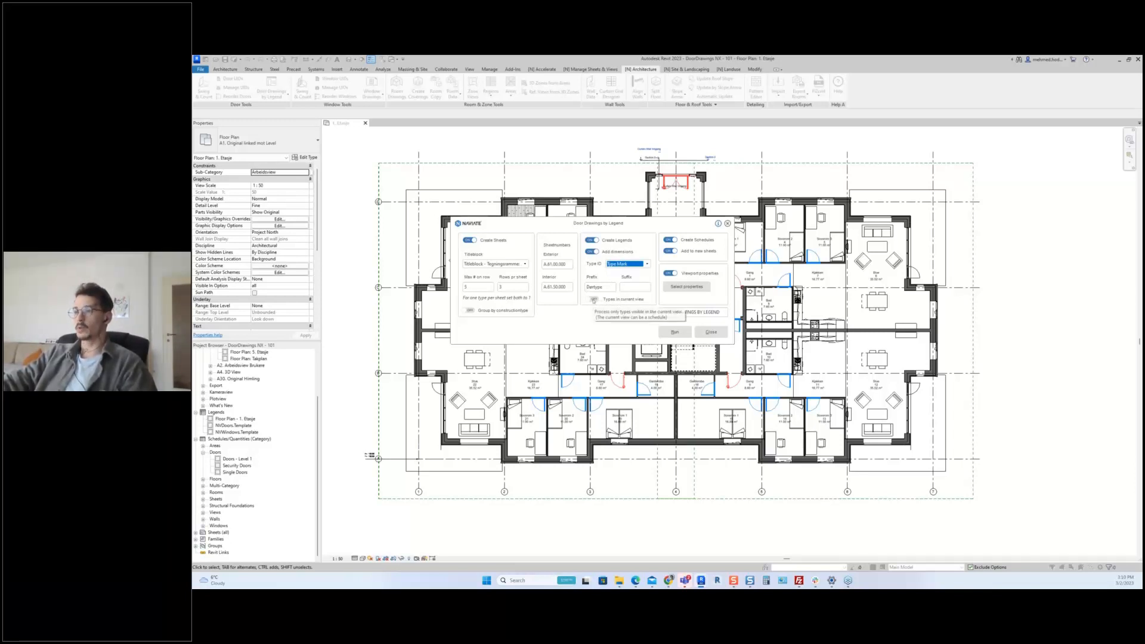
{"action": "left_click", "coordinate": [593, 300]}
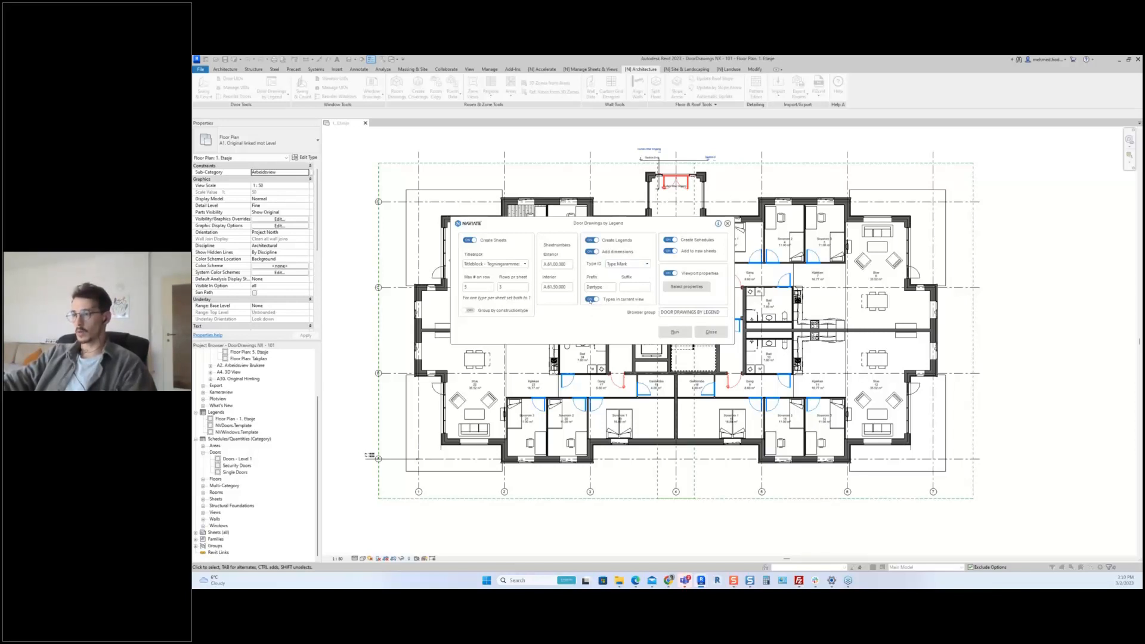
{"action": "left_click", "coordinate": [592, 301]}
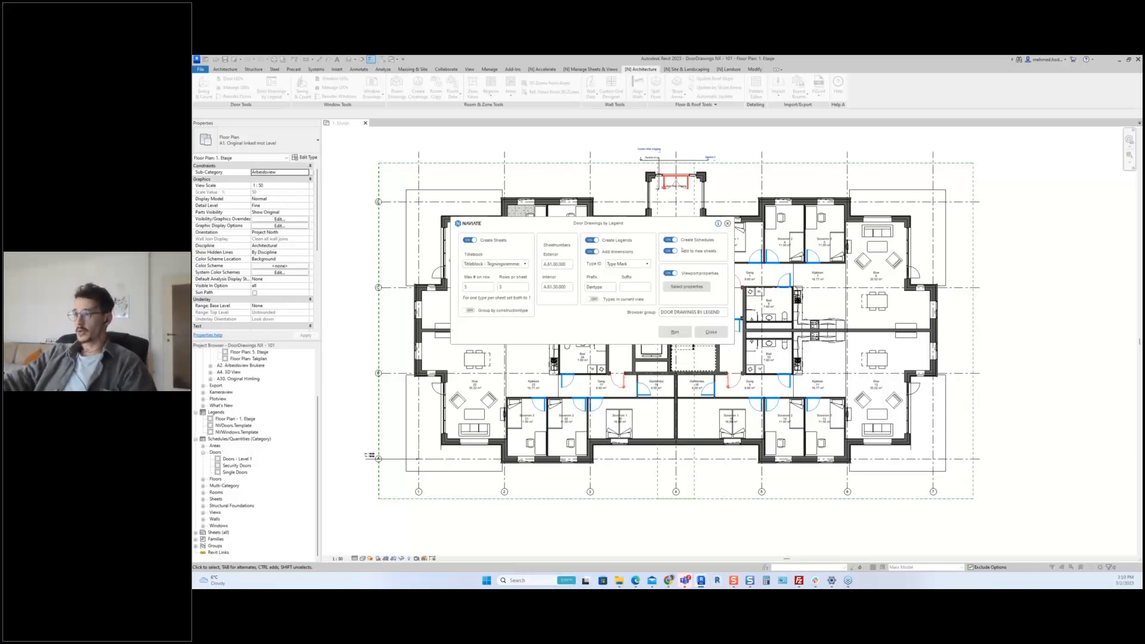
- Save the parameter selection for the viewport properties and run Door Drawings by Legend to create the door sheets, legends and schedules
{"action": "left_click_drag", "start_coordinate": [658, 226], "coordinate": [596, 217]}
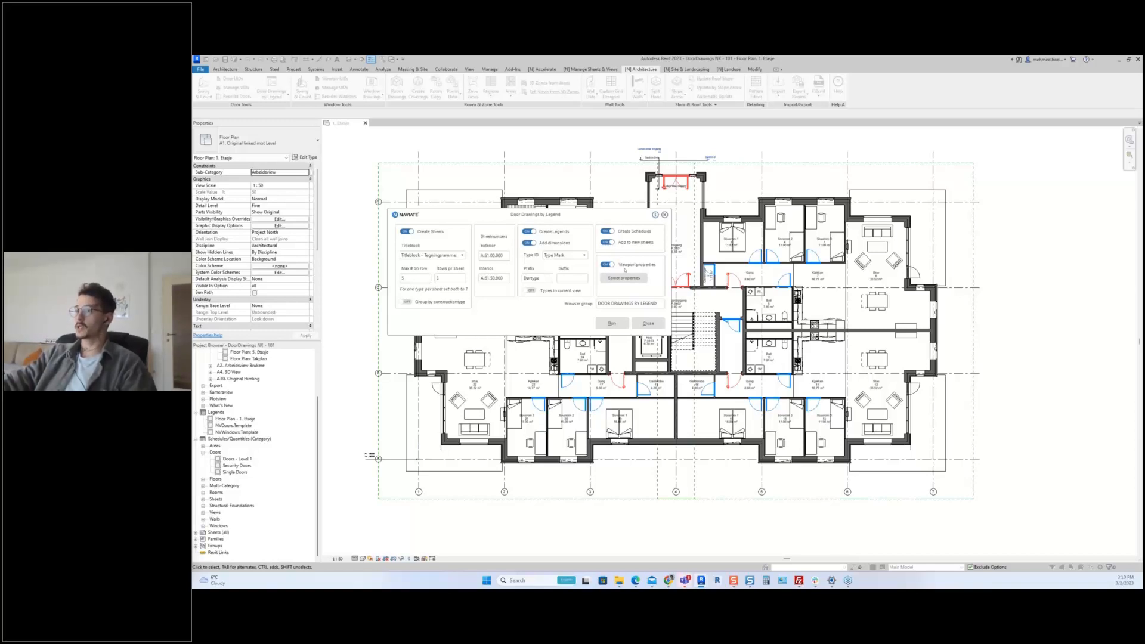
{"action": "left_click", "coordinate": [621, 278]}
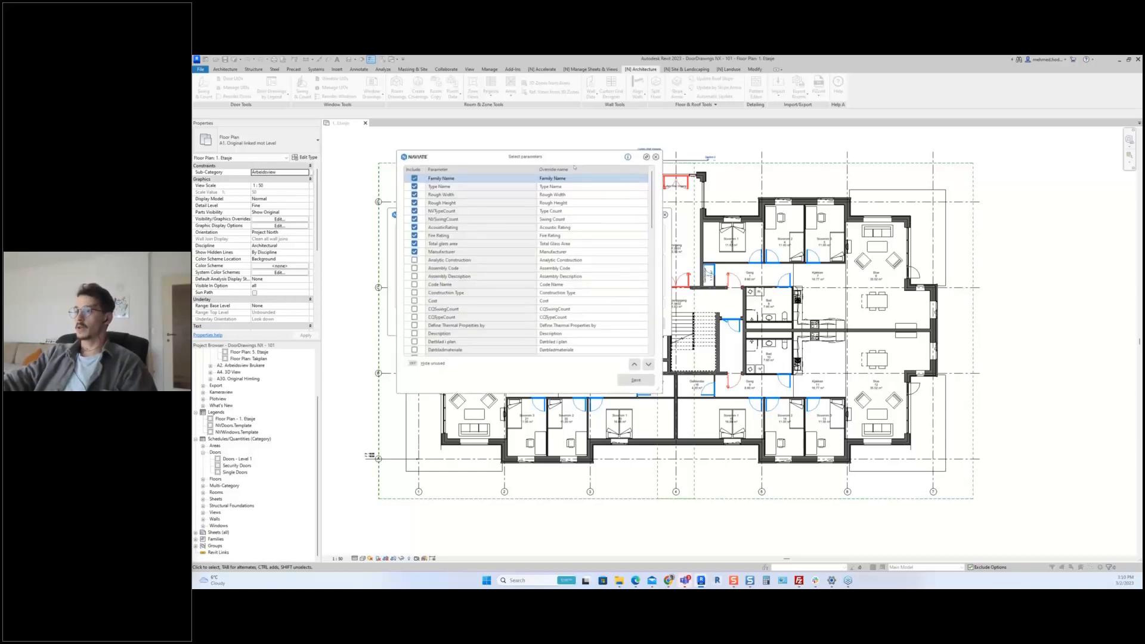
{"action": "left_click_drag", "start_coordinate": [575, 168], "coordinate": [847, 224]}
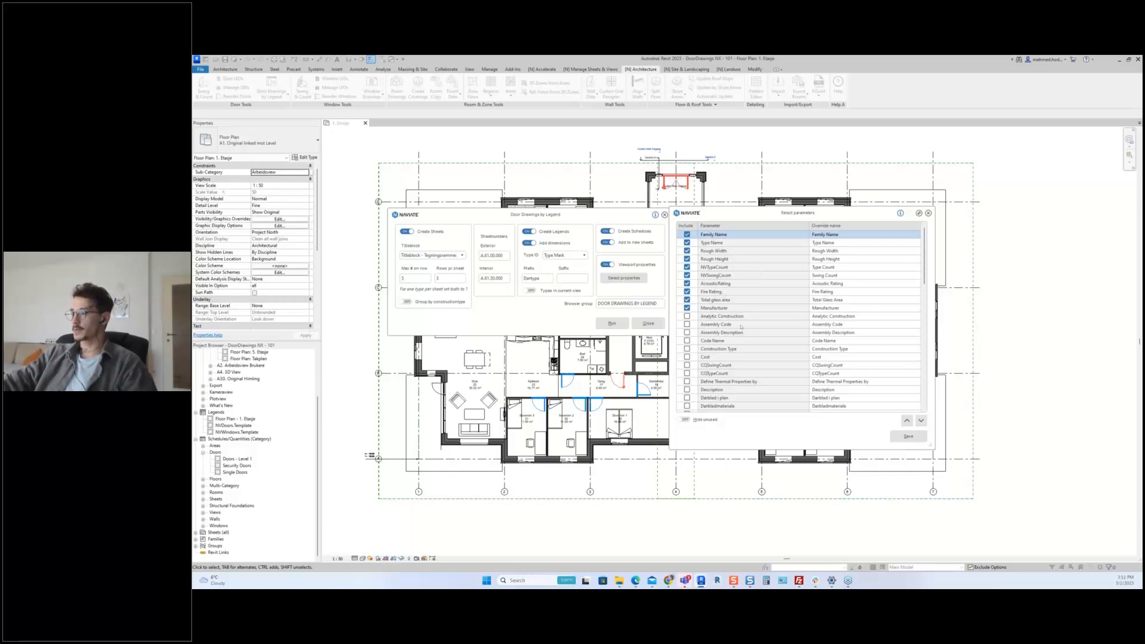
{"action": "left_click", "coordinate": [907, 436]}
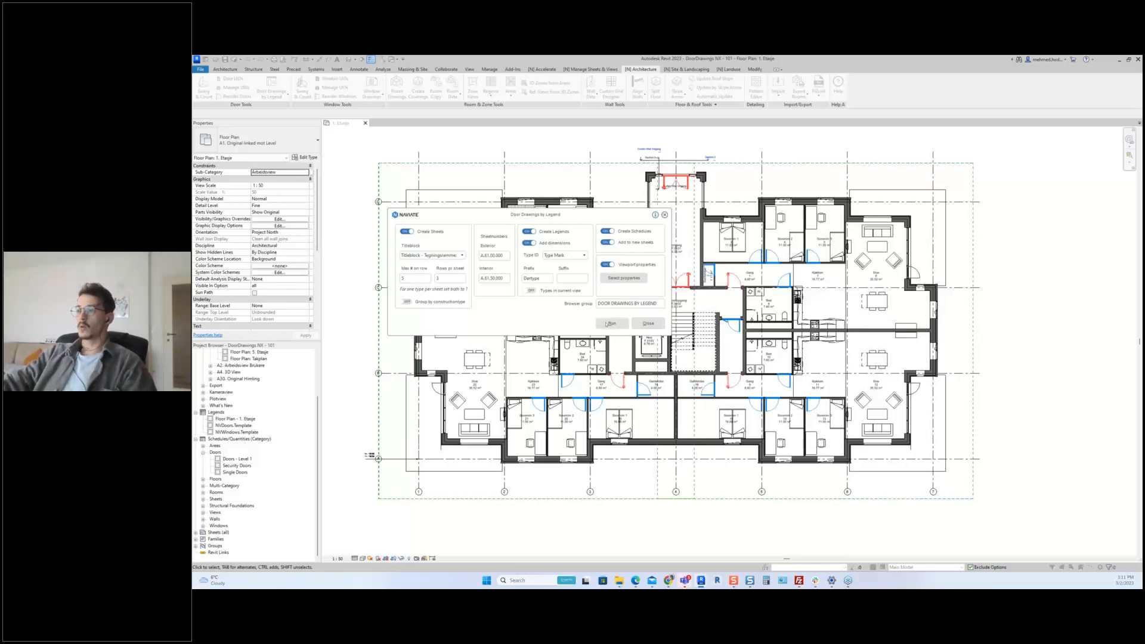
{"action": "left_click", "coordinate": [607, 323]}
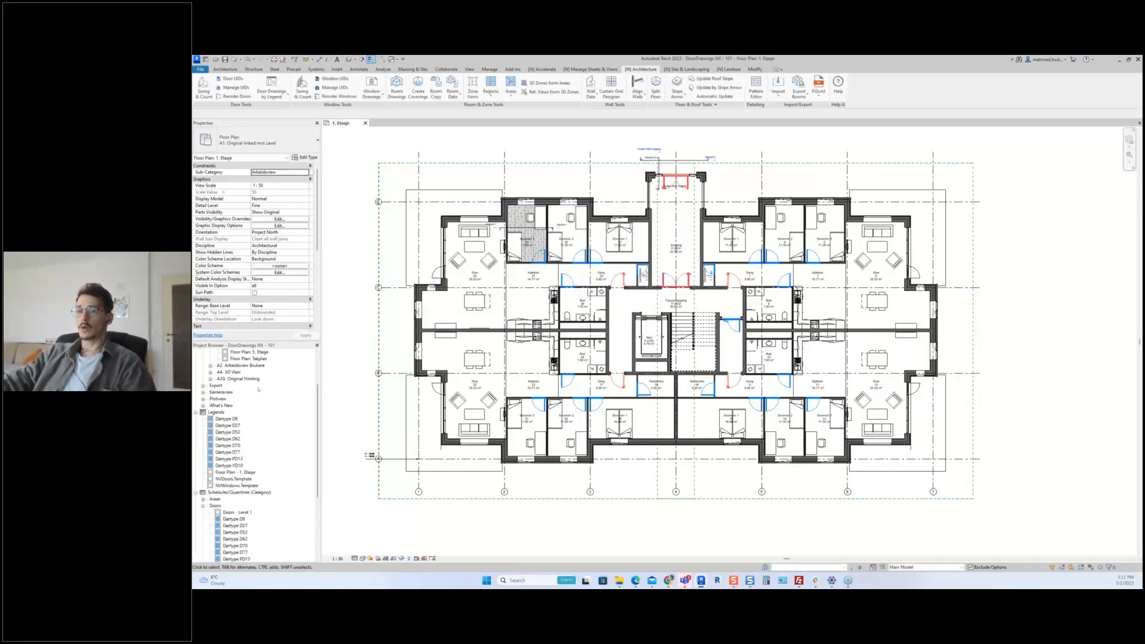
- Examine the generated door-type legends and door schedules in the project by selecting each group
{"action": "scroll", "coordinate": [258, 389], "scroll_direction": "up", "scroll_amount": 1}
{"action": "scroll", "coordinate": [232, 386], "scroll_direction": "down", "scroll_amount": 2}
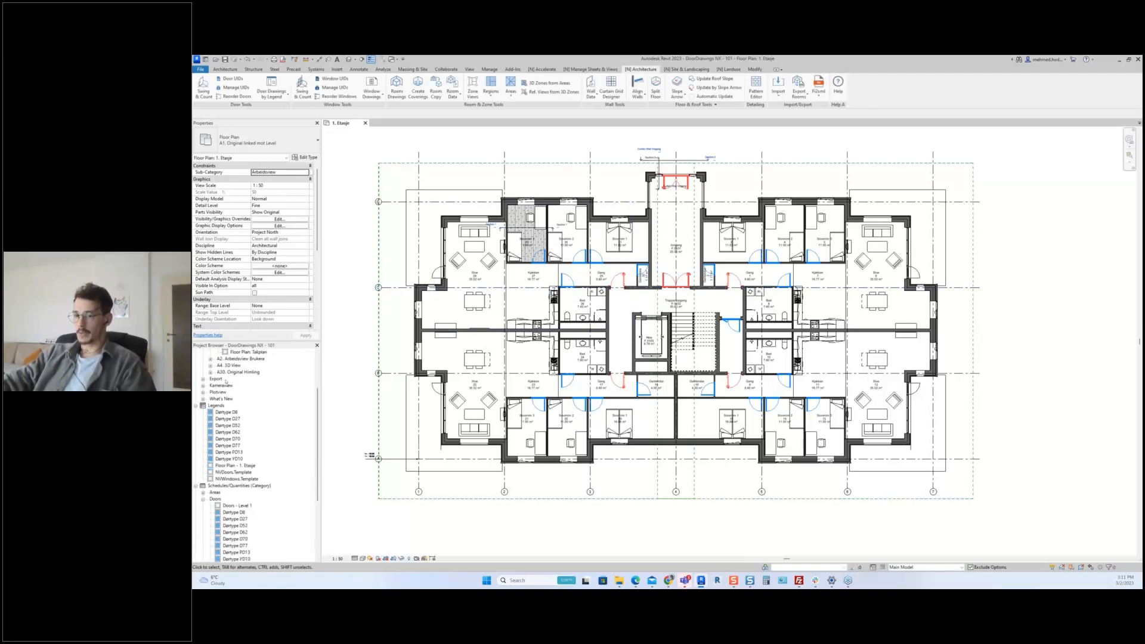
{"action": "left_click", "coordinate": [224, 411]}
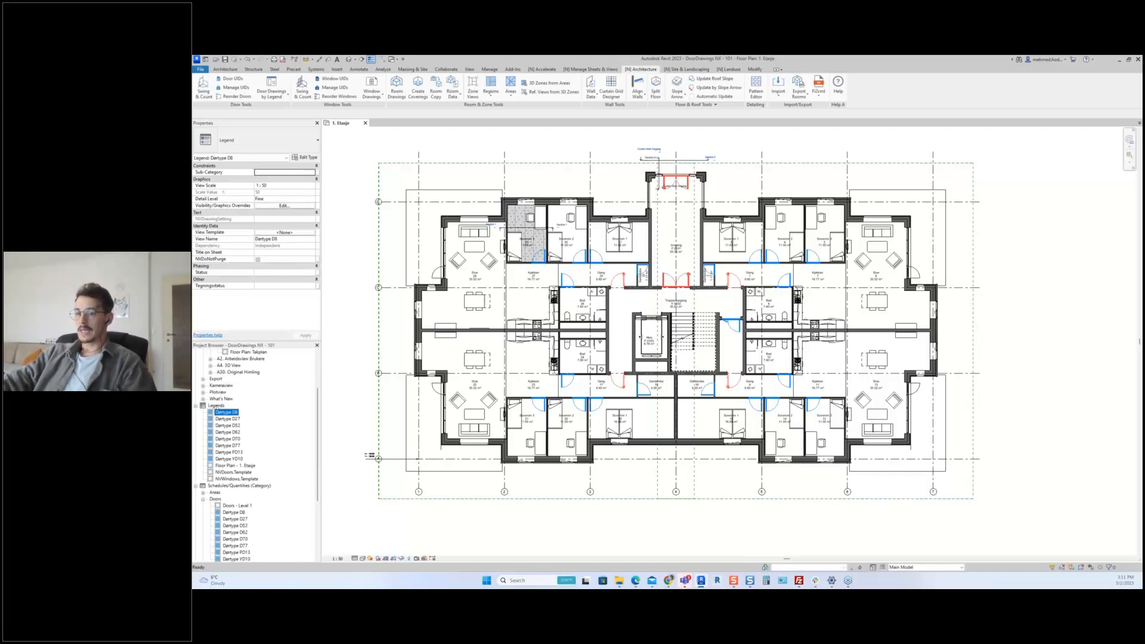
{"action": "scroll", "coordinate": [217, 412], "scroll_direction": "down", "scroll_amount": 1}
{"action": "scroll", "coordinate": [220, 408], "scroll_direction": "down", "scroll_amount": 2}
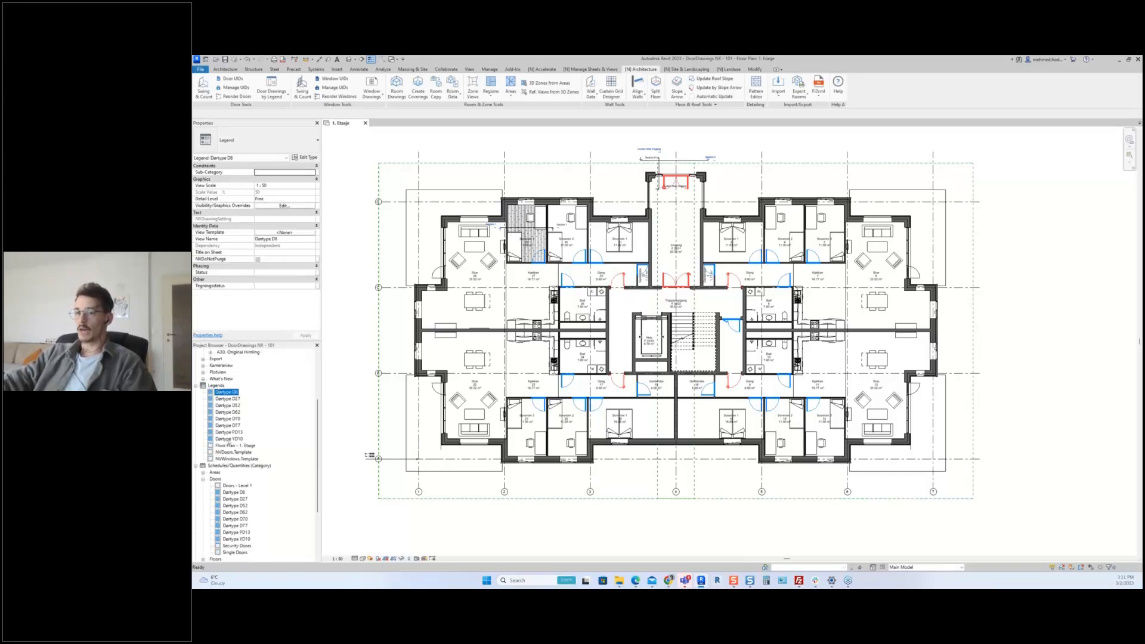
{"action": "left_click", "coordinate": [231, 440], "text": "shift"}
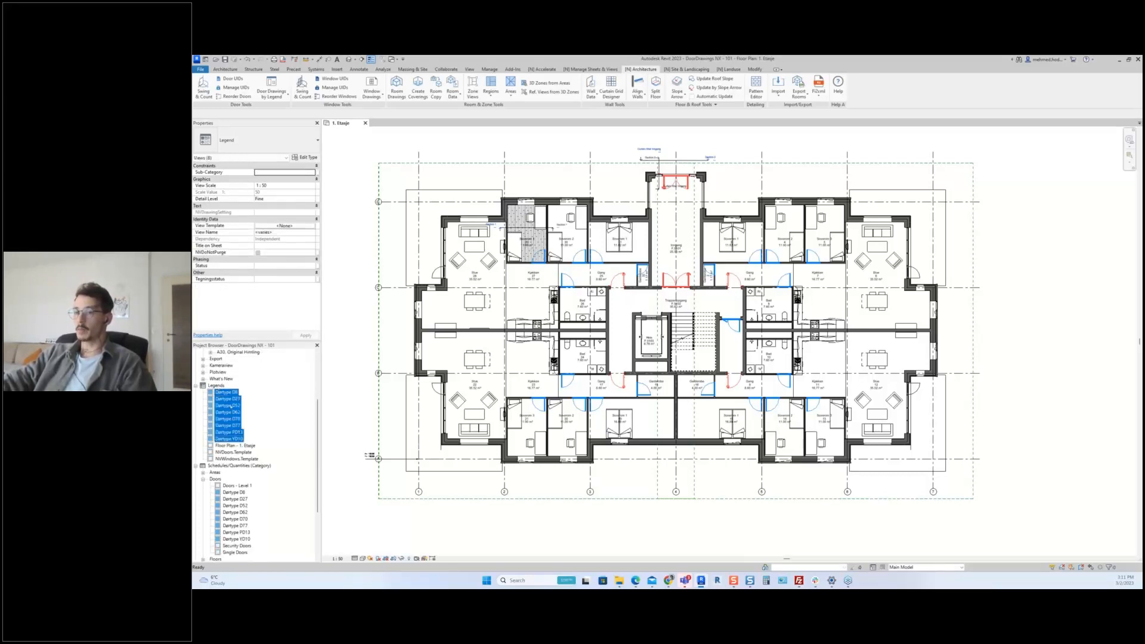
{"action": "scroll", "coordinate": [227, 413], "scroll_direction": "down", "scroll_amount": 5}
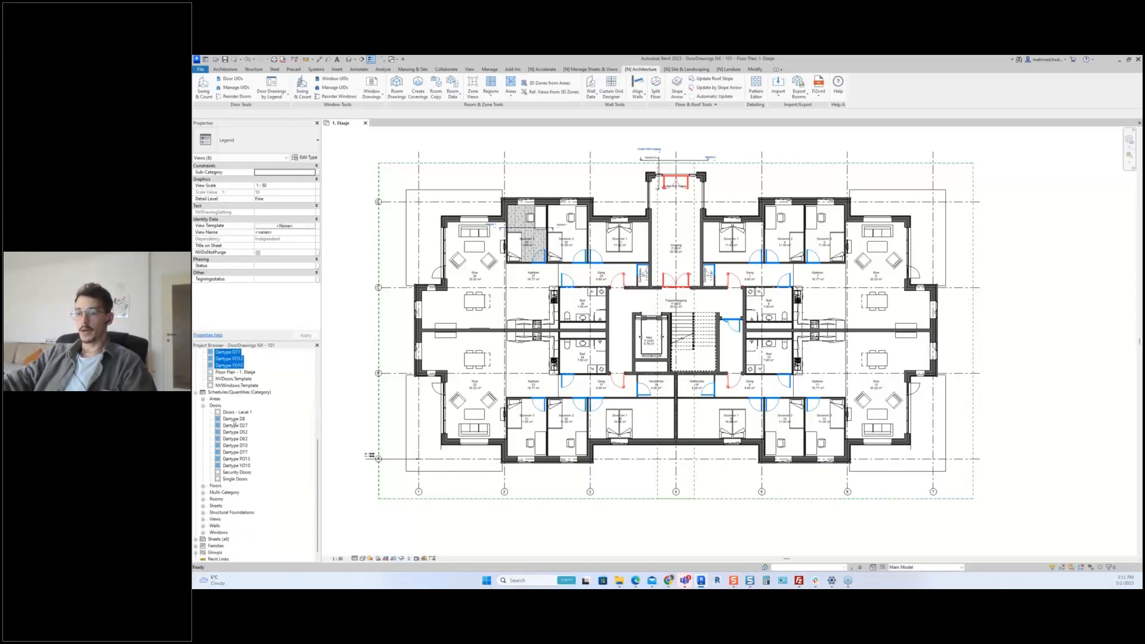
{"action": "left_click", "coordinate": [234, 419]}
{"action": "left_click", "coordinate": [236, 466], "text": "shift"}
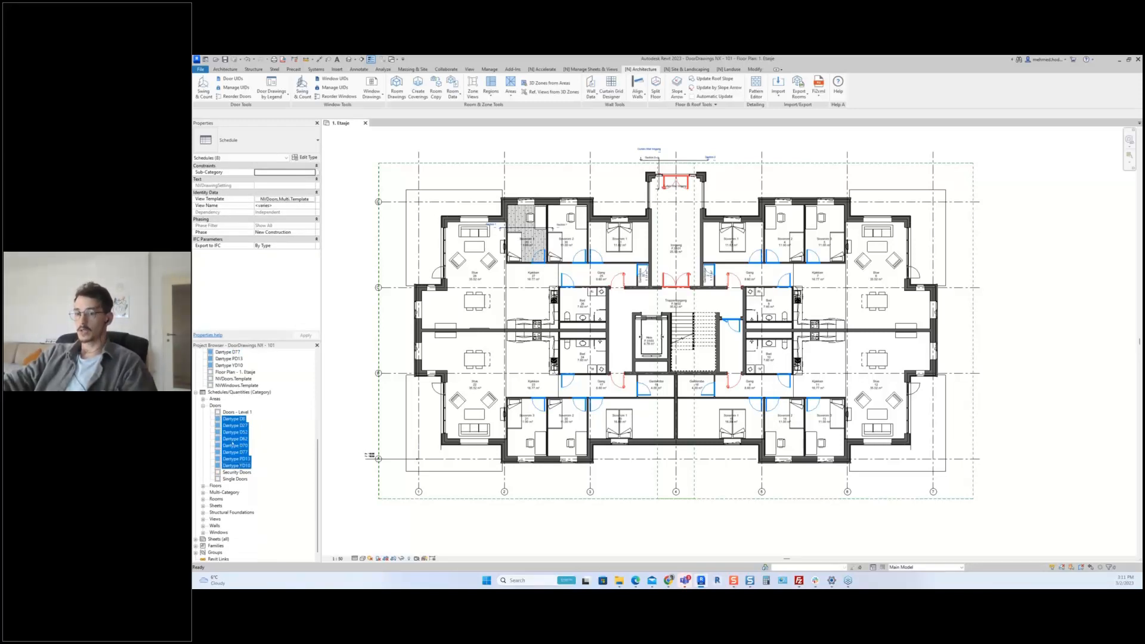
{"action": "scroll", "coordinate": [218, 460], "scroll_direction": "down", "scroll_amount": 1}
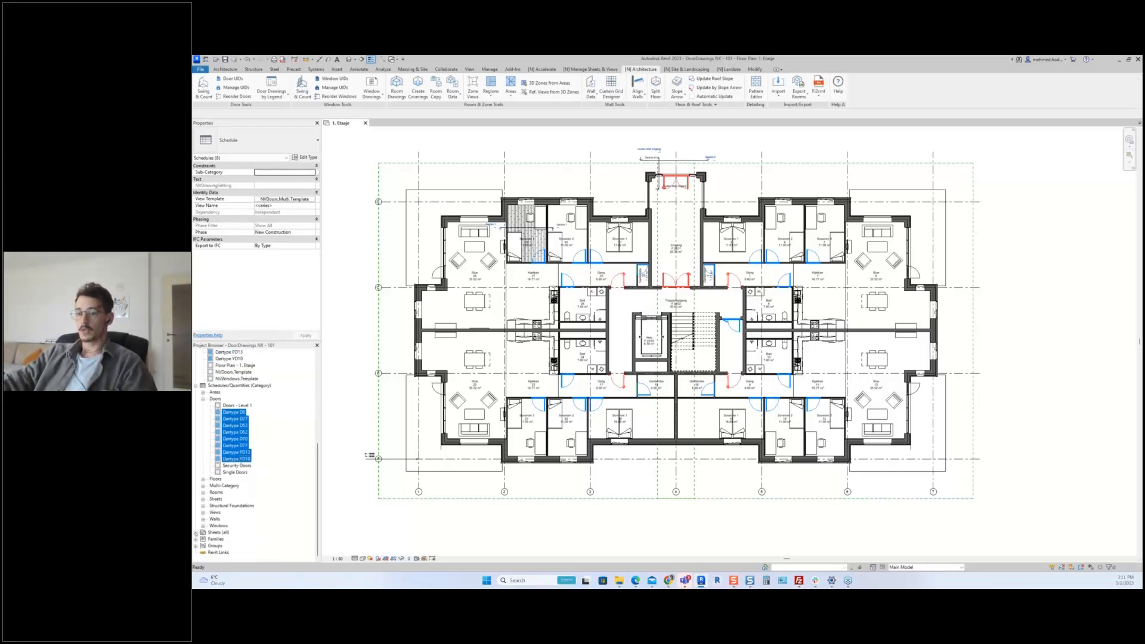
- List the project's sheets and open the Interior ungrouped sheet
{"action": "left_click", "coordinate": [196, 532]}
{"action": "scroll", "coordinate": [238, 519], "scroll_direction": "down", "scroll_amount": 3}
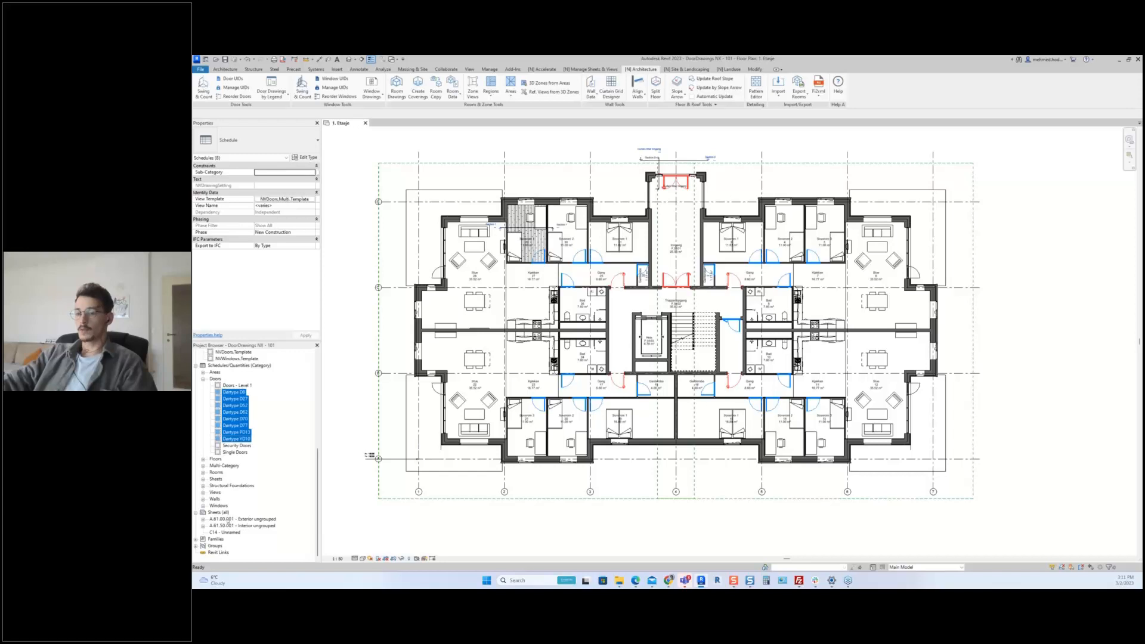
{"action": "left_click", "coordinate": [230, 519]}
{"action": "left_click", "coordinate": [229, 526]}
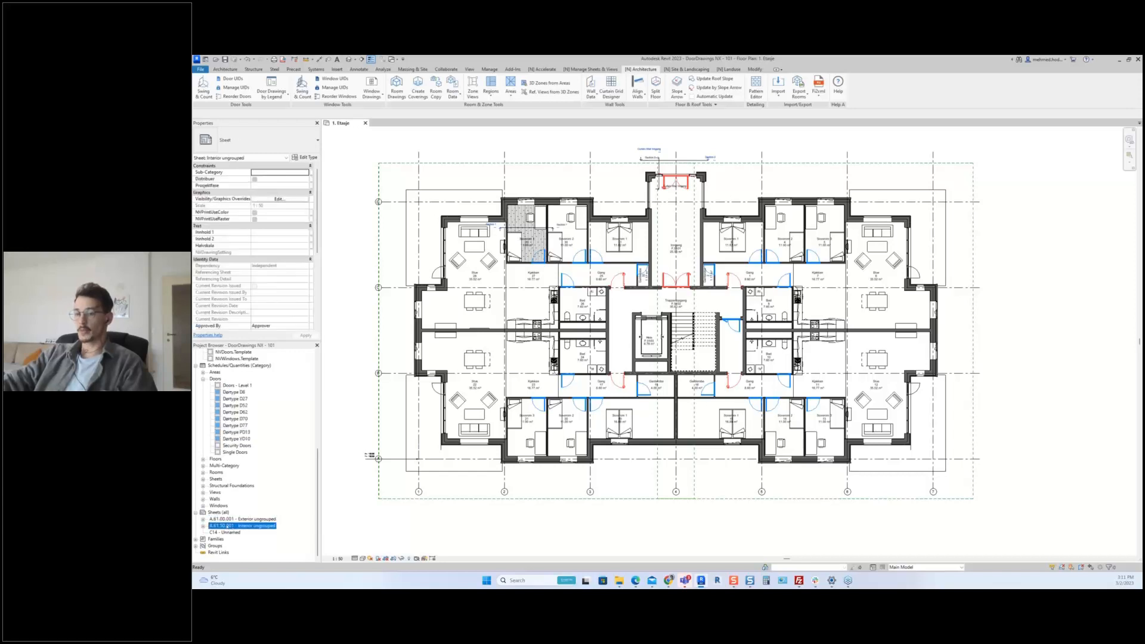
{"action": "left_click", "coordinate": [228, 519]}
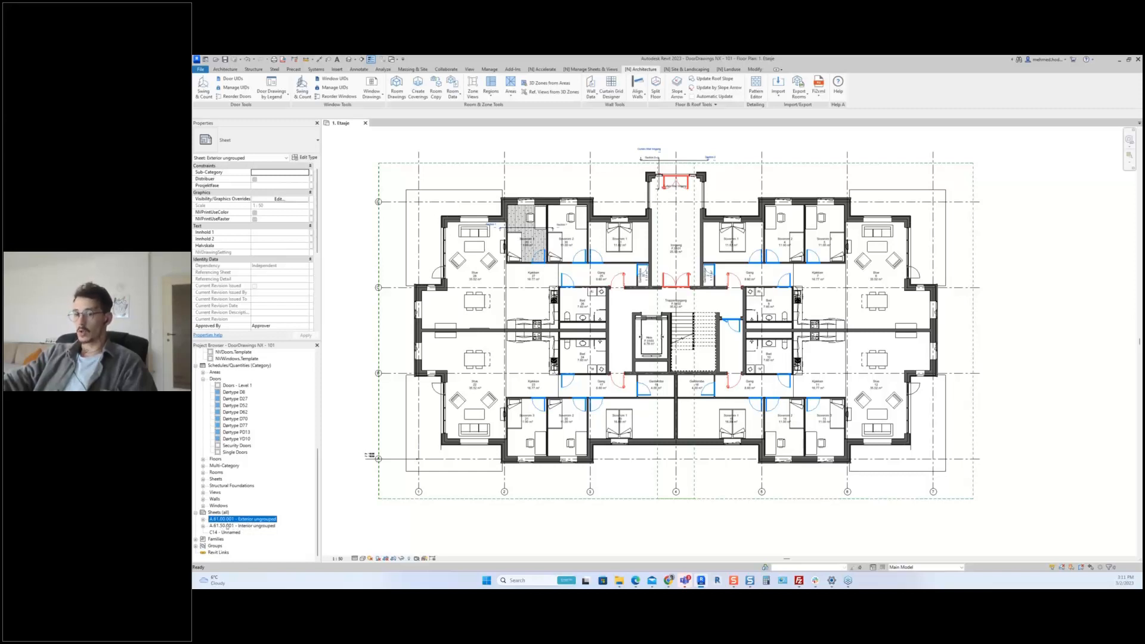
{"action": "double_click", "coordinate": [229, 526]}
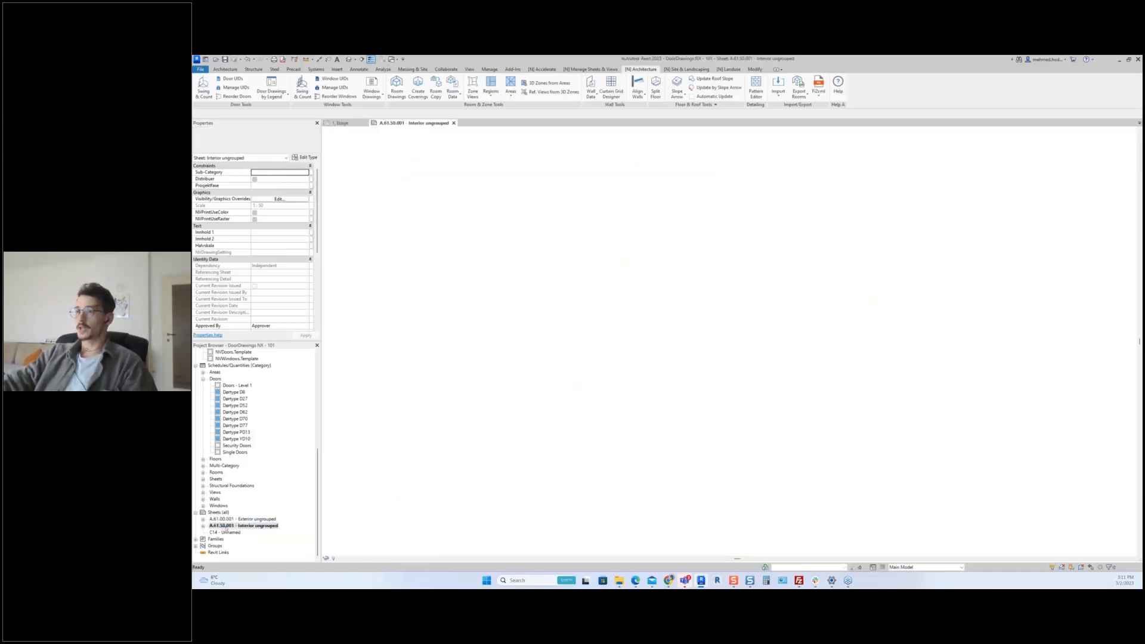
{"action": "middle_click_drag", "start_coordinate": [874, 301], "coordinate": [867, 305]}
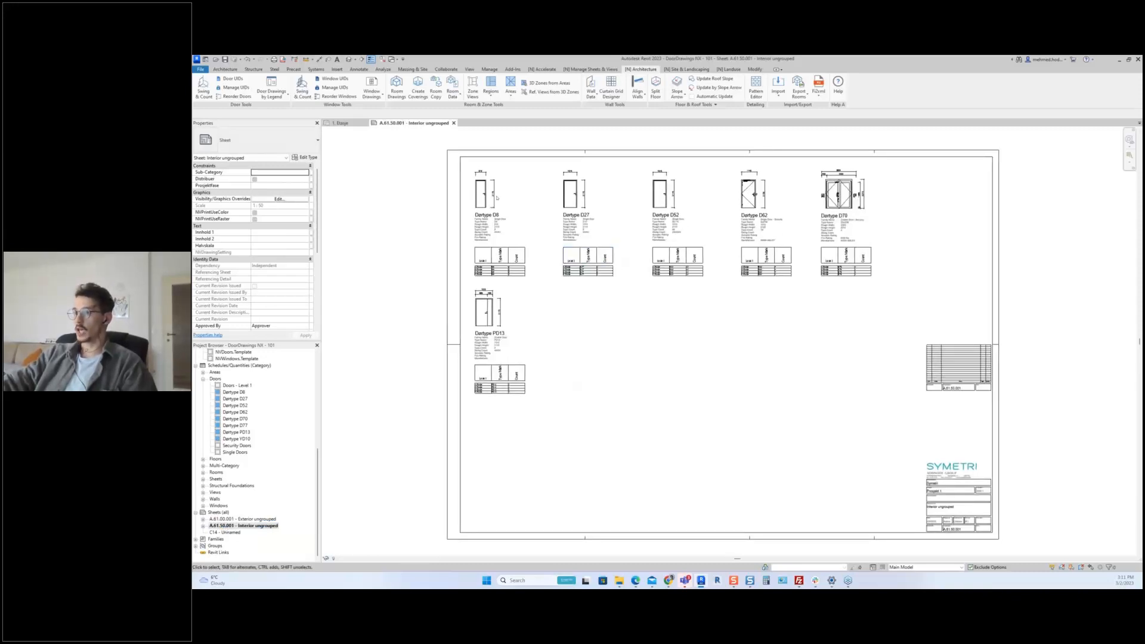
- Examine the Dørtype D8 drawing, its parameter list and its level schedule on the Interior ungrouped sheet
{"action": "scroll", "coordinate": [477, 186], "scroll_direction": "up", "scroll_amount": 4}
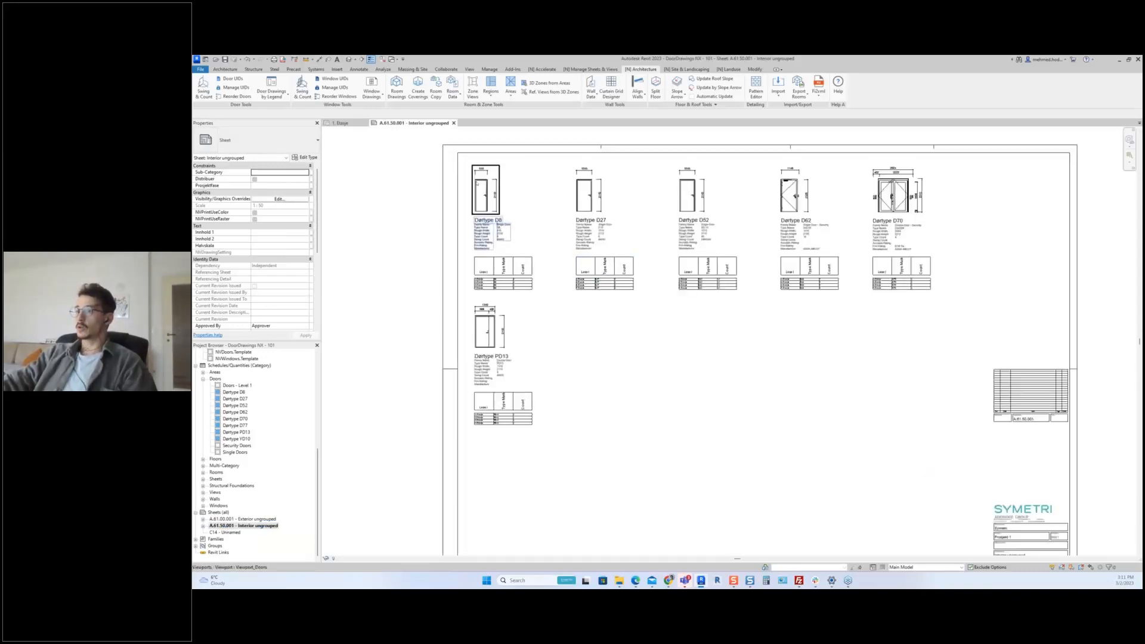
{"action": "scroll", "coordinate": [488, 184], "scroll_direction": "up", "scroll_amount": 2}
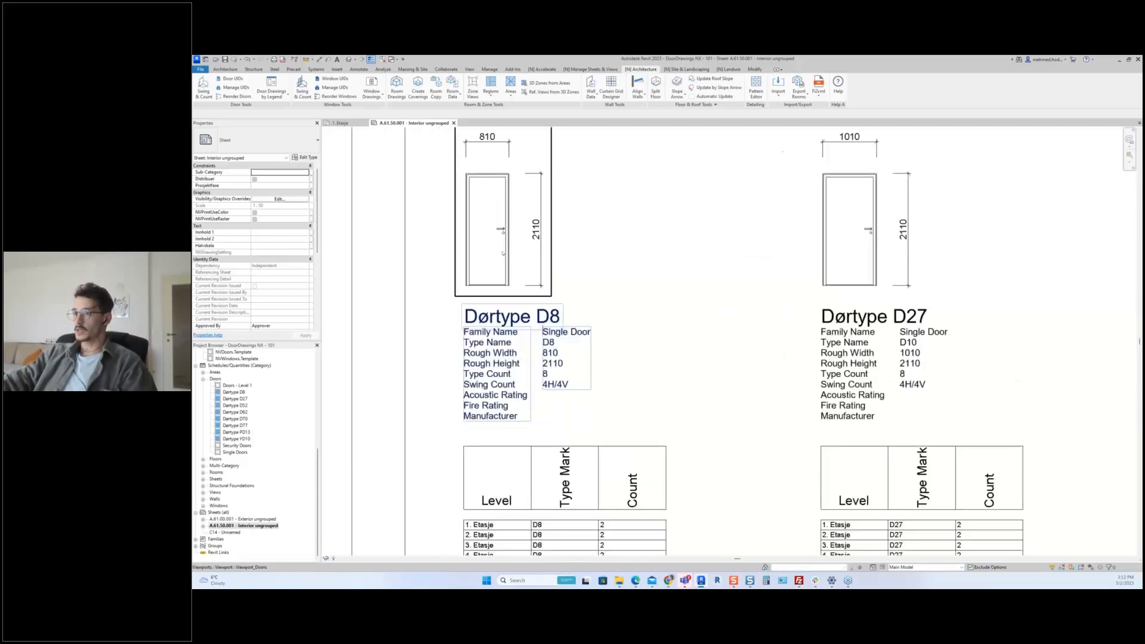
{"action": "scroll", "coordinate": [510, 203], "scroll_direction": "down", "scroll_amount": 1}
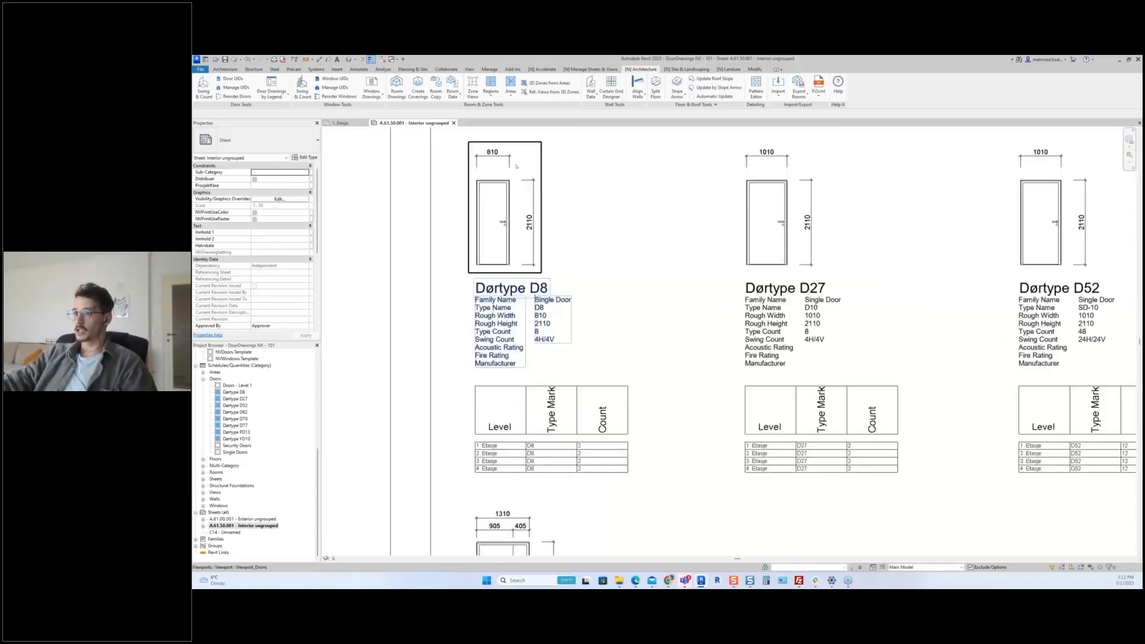
{"action": "scroll", "coordinate": [504, 265], "scroll_direction": "up", "scroll_amount": 2}
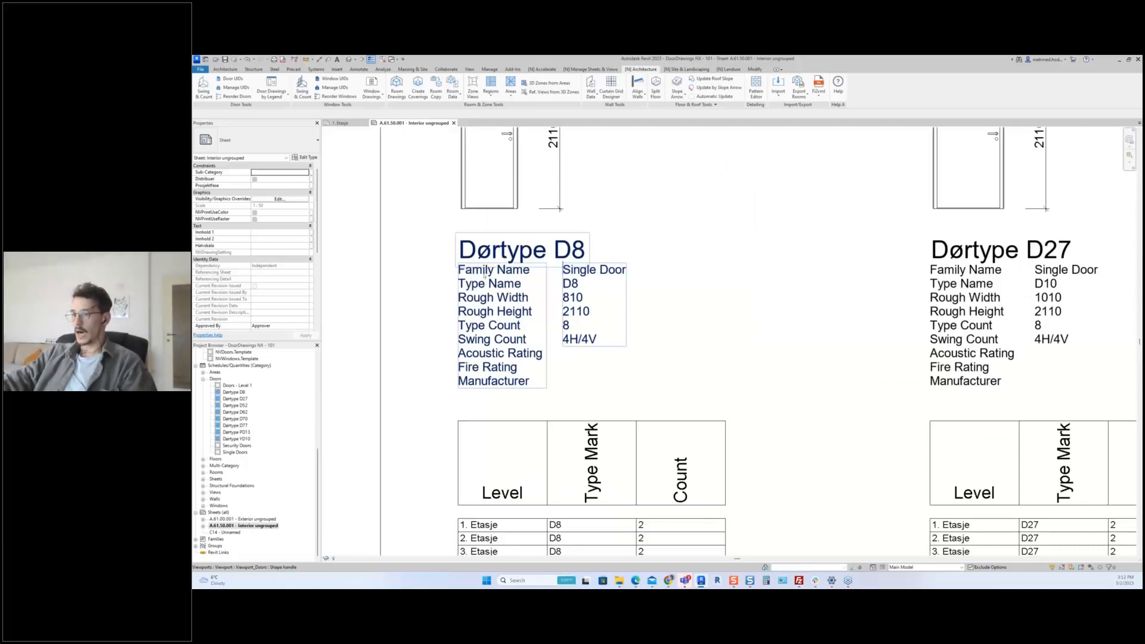
{"action": "scroll", "coordinate": [483, 274], "scroll_direction": "up", "scroll_amount": 1}
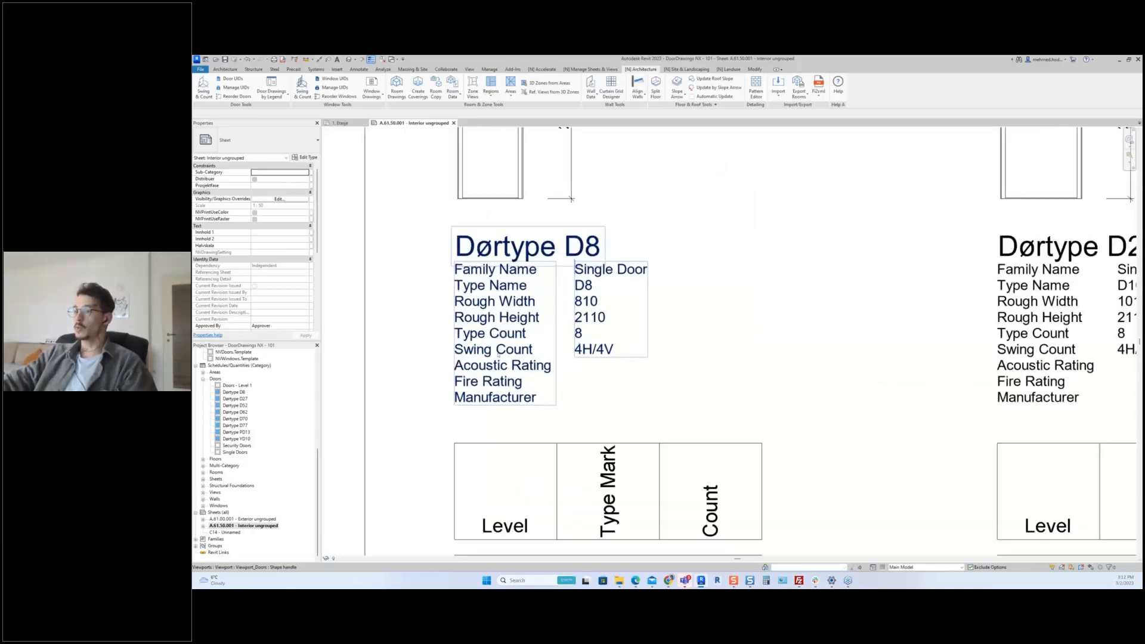
{"action": "scroll", "coordinate": [492, 313], "scroll_direction": "down", "scroll_amount": 5}
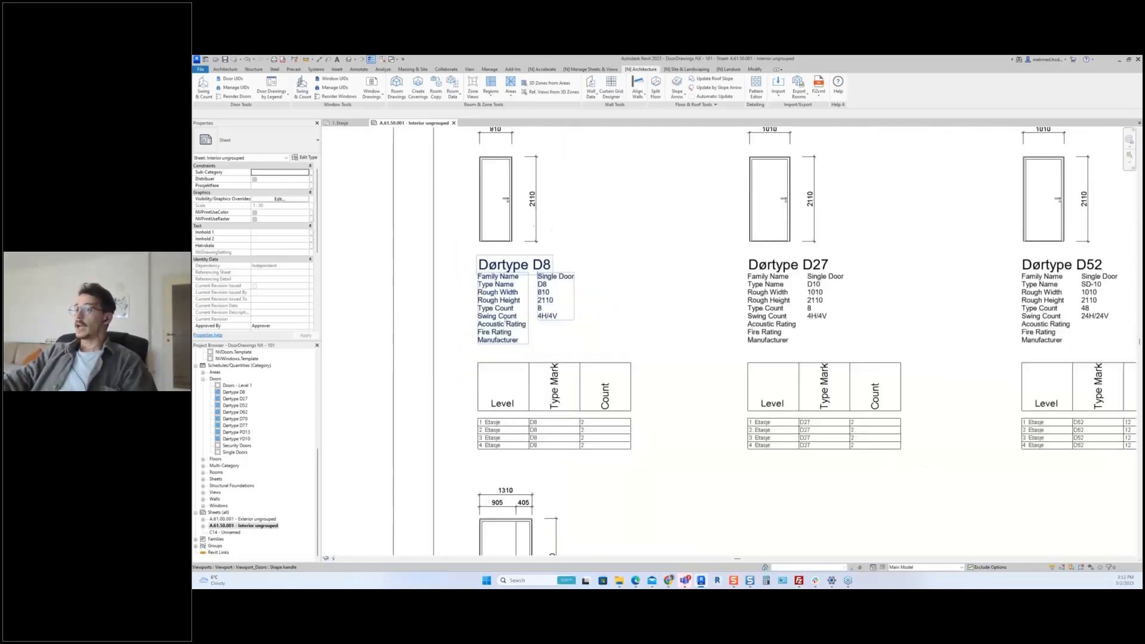
{"action": "middle_click_drag", "start_coordinate": [535, 402], "coordinate": [531, 323]}
{"action": "scroll", "coordinate": [537, 328], "scroll_direction": "down", "scroll_amount": 2}
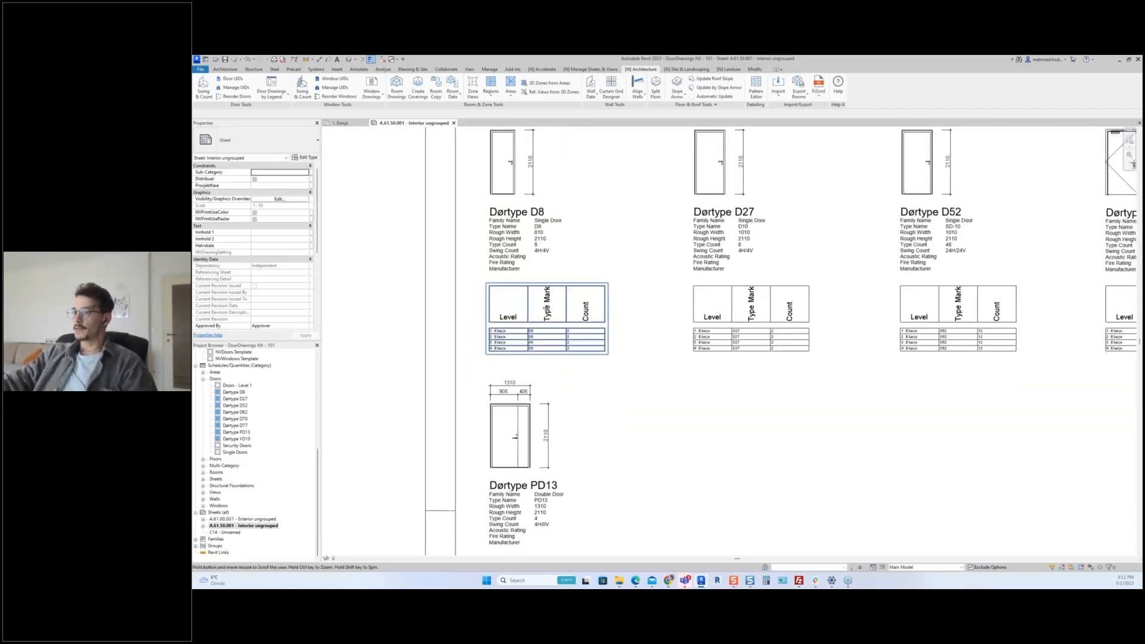
{"action": "middle_click_drag", "start_coordinate": [544, 341], "coordinate": [537, 287]}
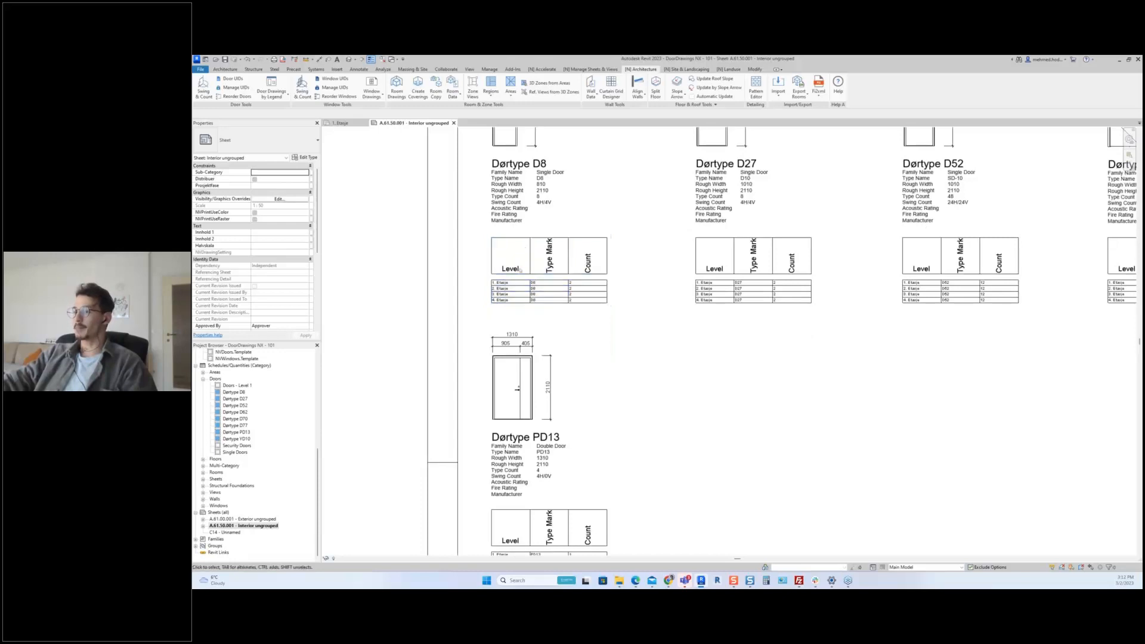
{"action": "scroll", "coordinate": [533, 305], "scroll_direction": "down", "scroll_amount": 5}
{"action": "scroll", "coordinate": [600, 191], "scroll_direction": "up", "scroll_amount": 3}
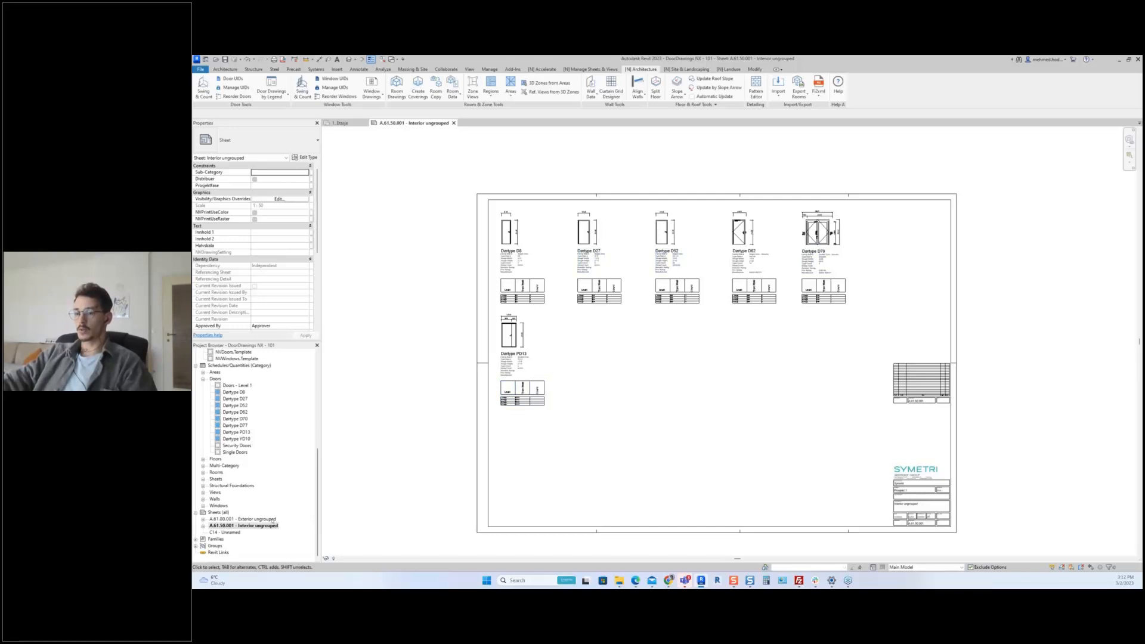
- Open the Exterior ungrouped sheet and inspect its door-type drawings and schedules
{"action": "double_click", "coordinate": [272, 520]}
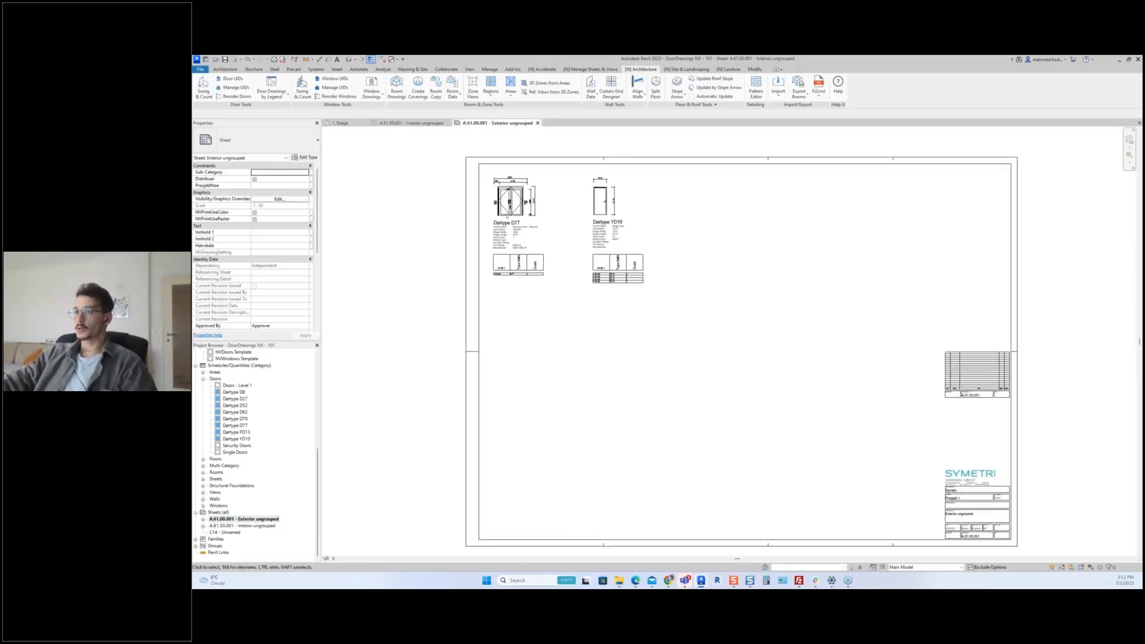
{"action": "scroll", "coordinate": [507, 216], "scroll_direction": "up", "scroll_amount": 4}
{"action": "scroll", "coordinate": [693, 323], "scroll_direction": "down", "scroll_amount": 3}
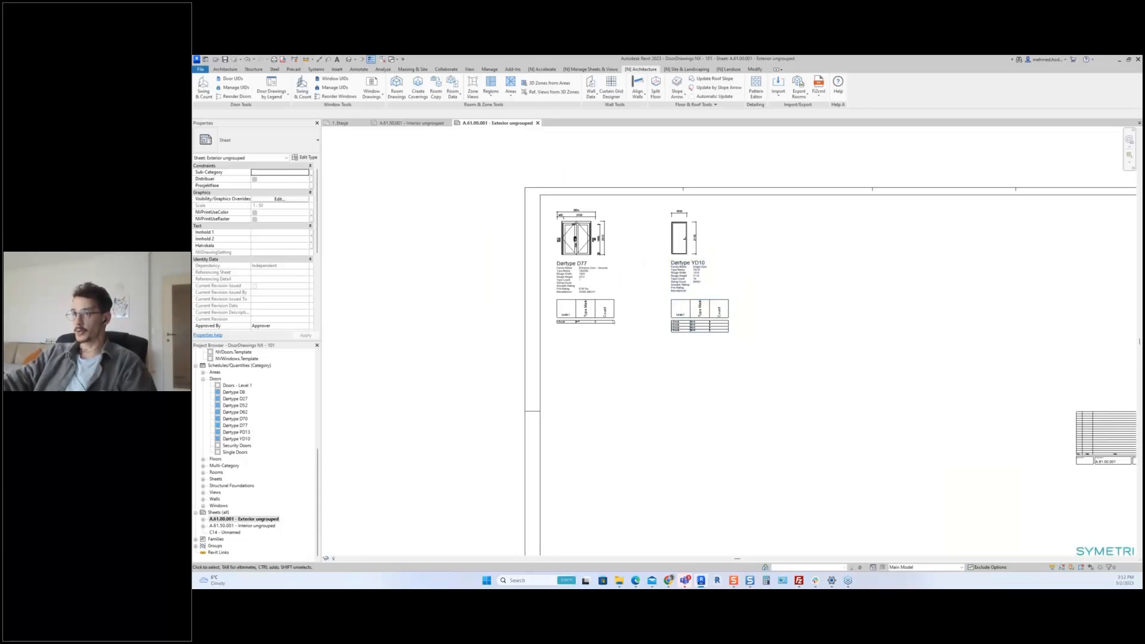
- Return to the Interior ungrouped sheet and examine how its door legends and schedules are arranged in rows
{"action": "left_click", "coordinate": [412, 123]}
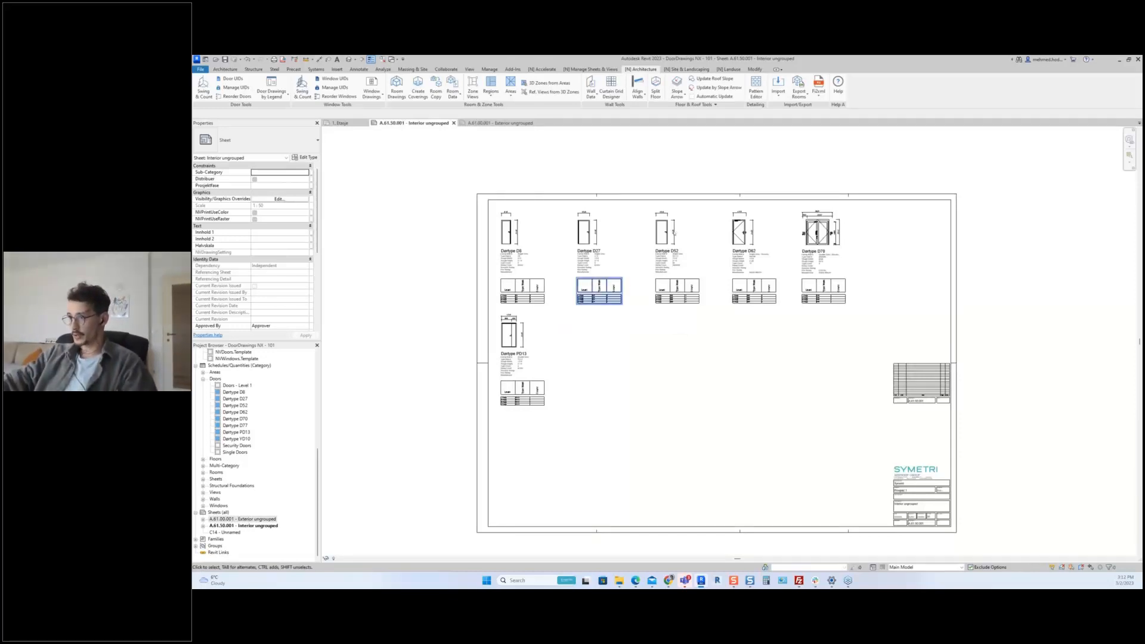
{"action": "middle_click_drag", "start_coordinate": [583, 330], "coordinate": [594, 360]}
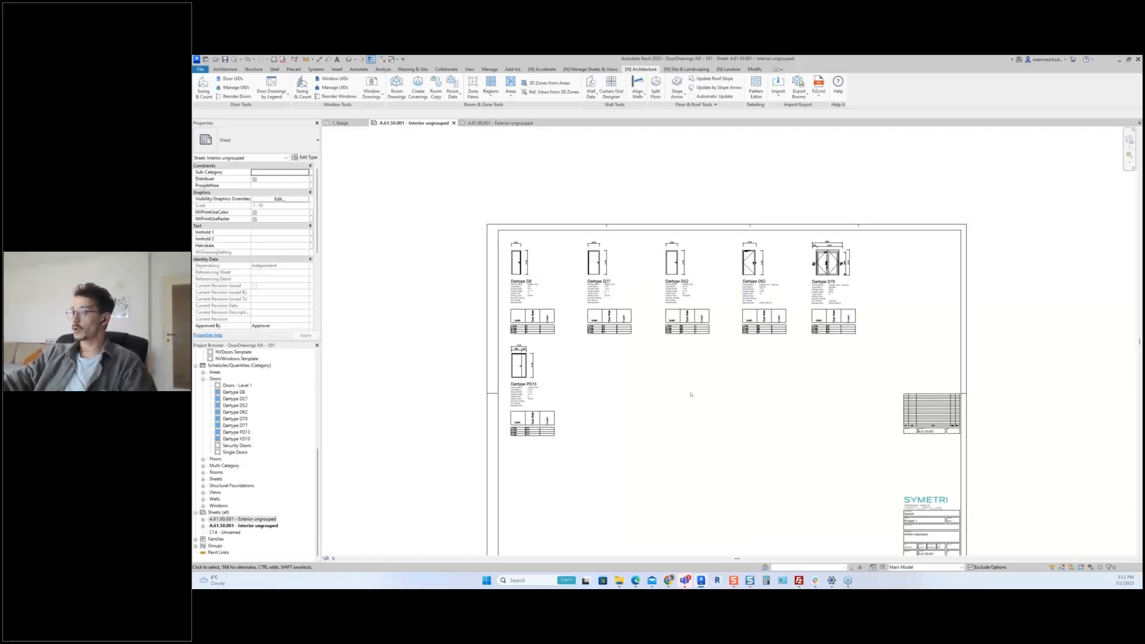
{"action": "scroll", "coordinate": [692, 393], "scroll_direction": "up", "scroll_amount": 5}
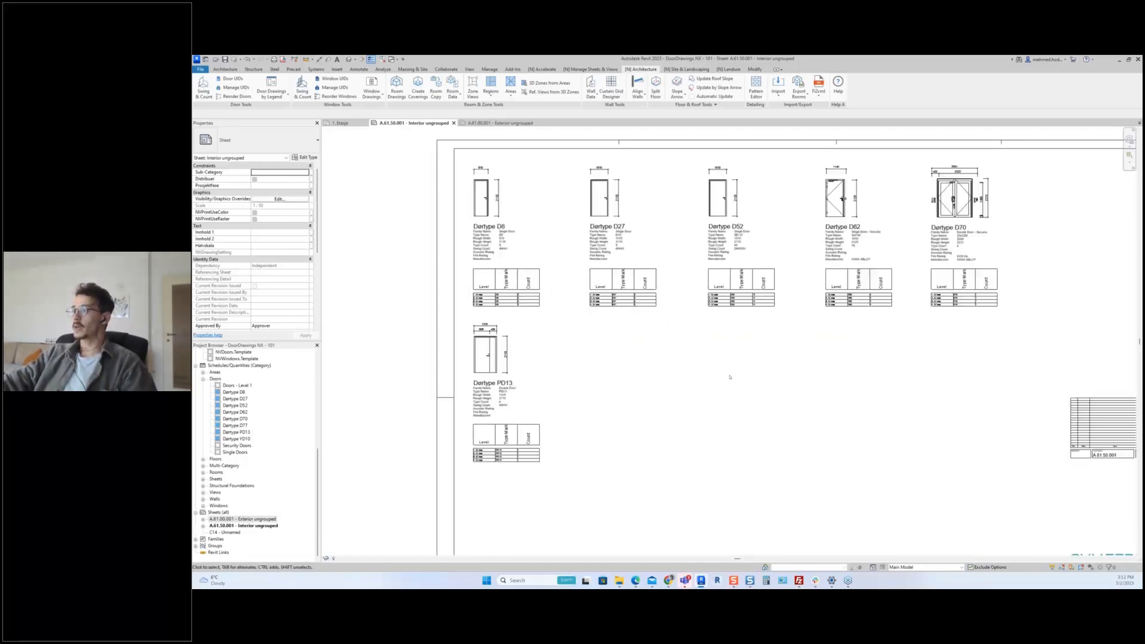
{"action": "scroll", "coordinate": [730, 377], "scroll_direction": "down", "scroll_amount": 2}
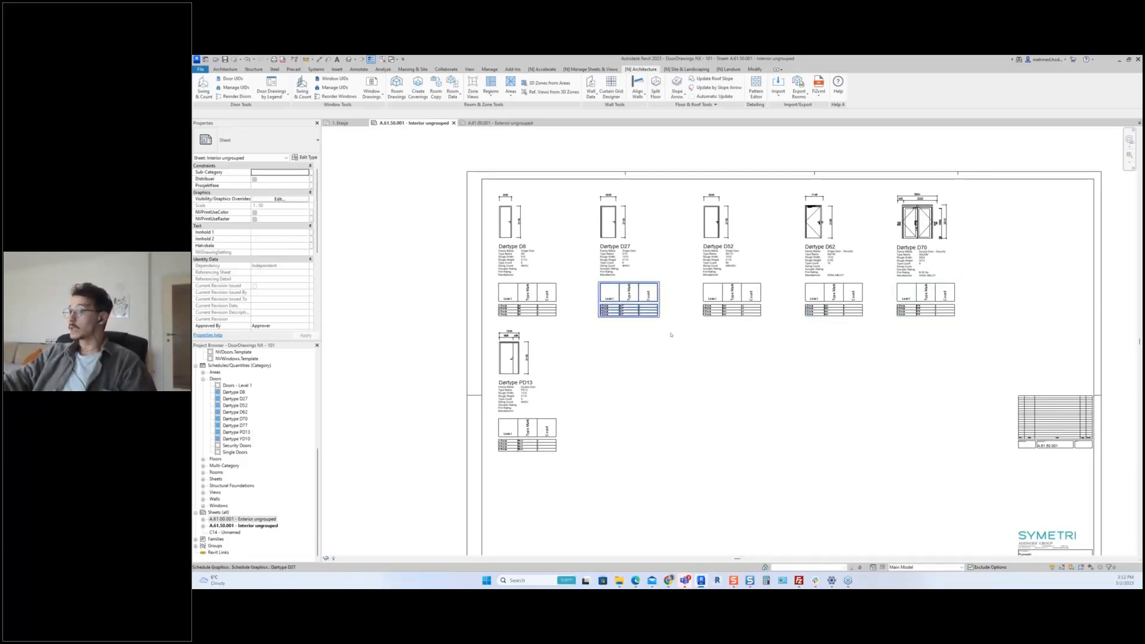
{"action": "mouse_move", "coordinate": [677, 374]}
{"action": "middle_mouse_down"}
{"action": "mouse_move", "coordinate": [663, 365]}
{"action": "mouse_move", "coordinate": [670, 372]}
{"action": "middle_mouse_up"}
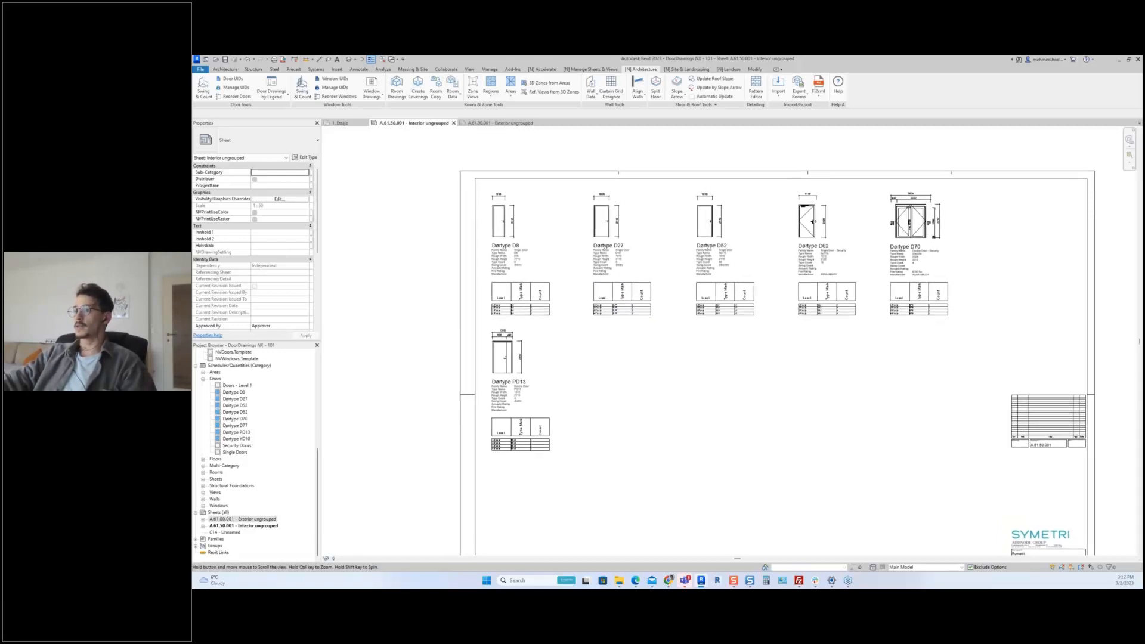
{"action": "scroll", "coordinate": [511, 263], "scroll_direction": "up", "scroll_amount": 1}
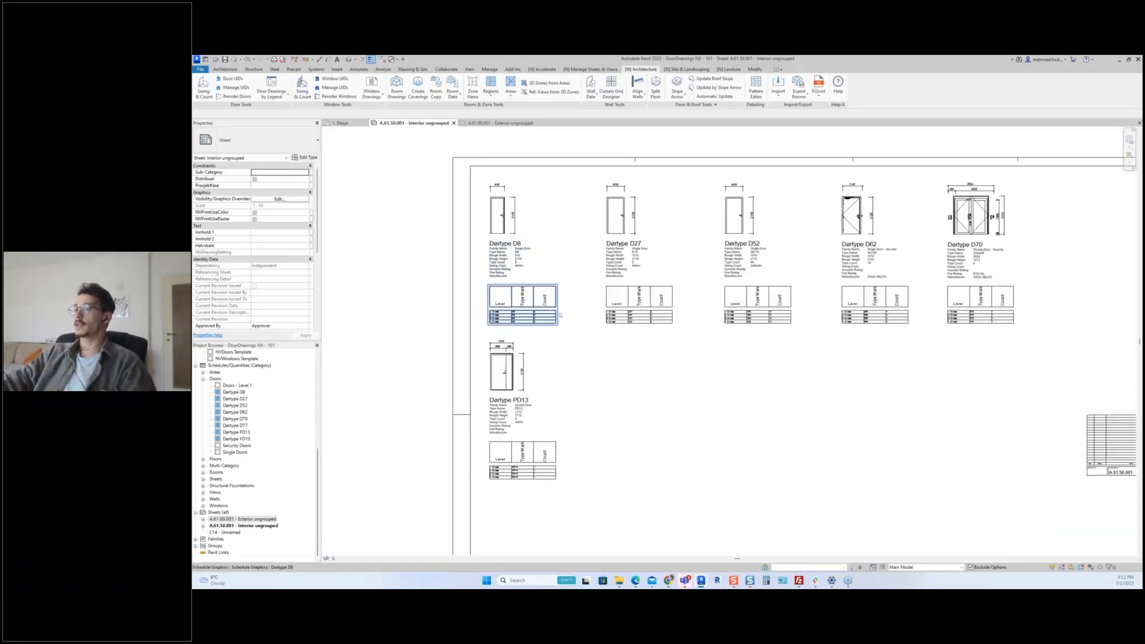
{"action": "middle_click_drag", "start_coordinate": [569, 326], "coordinate": [587, 348]}
{"action": "scroll", "coordinate": [513, 282], "scroll_direction": "up", "scroll_amount": 1}
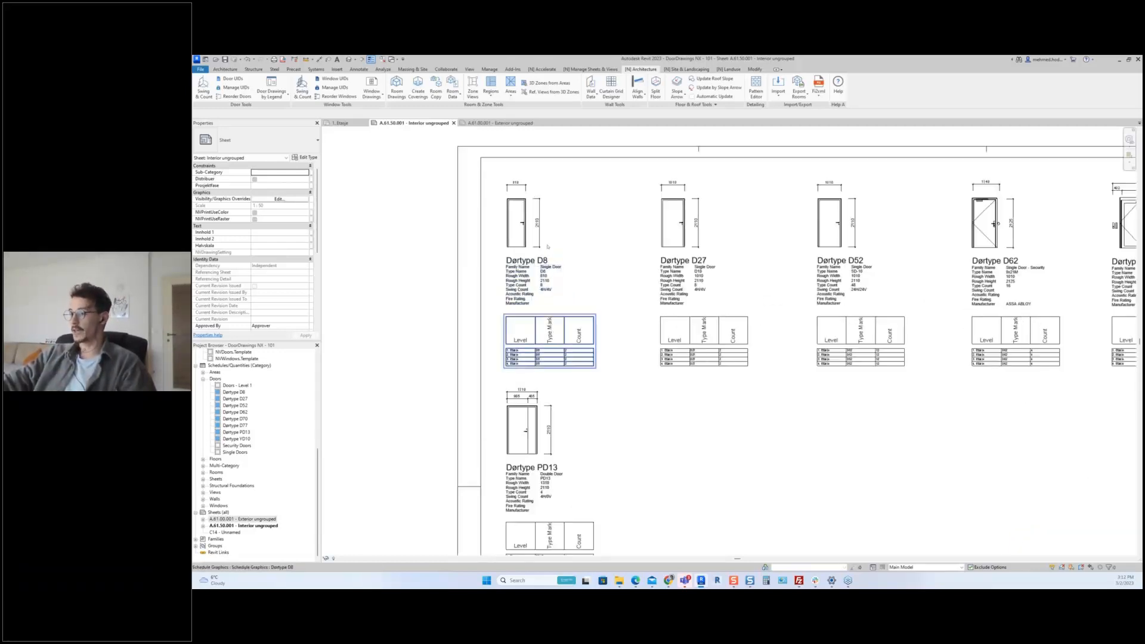
{"action": "scroll", "coordinate": [660, 364], "scroll_direction": "down", "scroll_amount": 4}
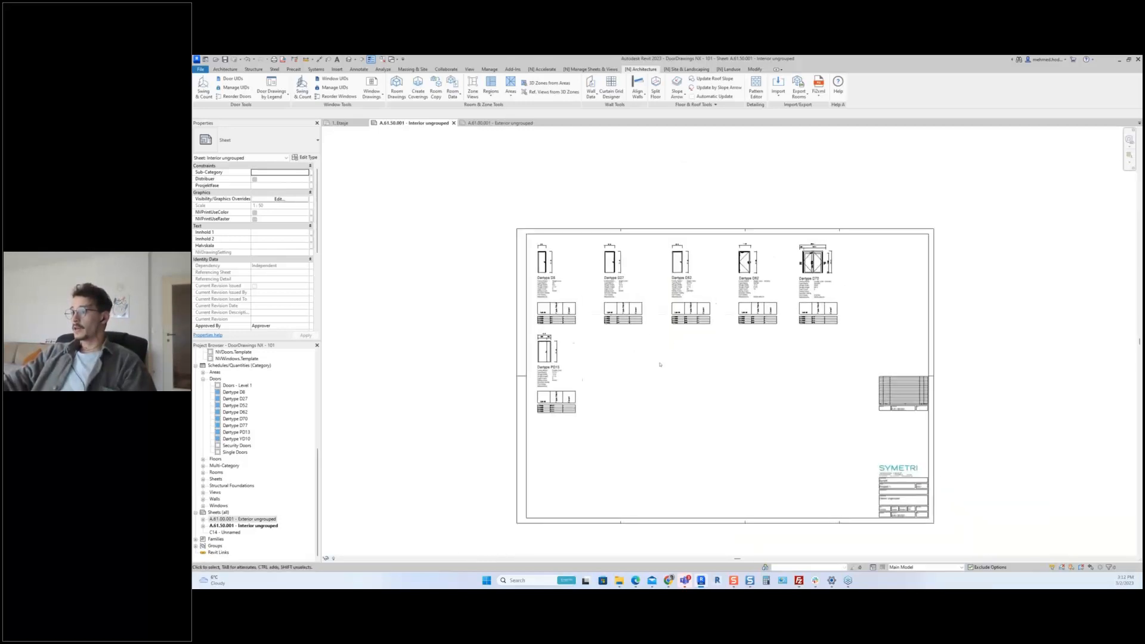
{"action": "middle_click_drag", "start_coordinate": [660, 364], "coordinate": [660, 367]}
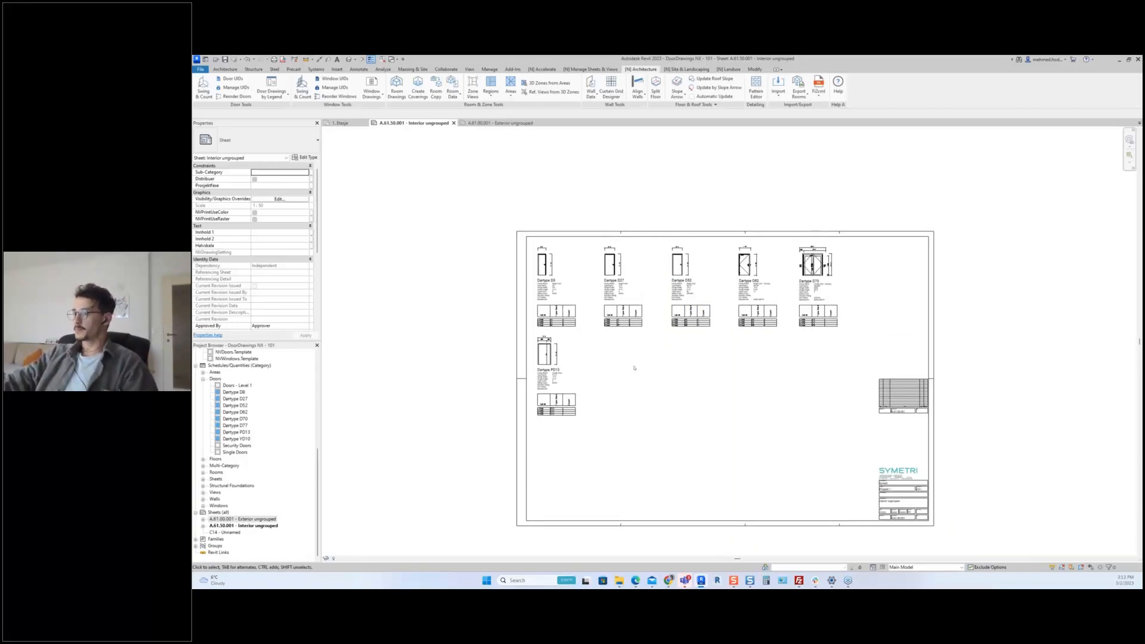
{"action": "scroll", "coordinate": [675, 297], "scroll_direction": "up", "scroll_amount": 2}
{"action": "middle_click_drag", "start_coordinate": [683, 297], "coordinate": [662, 306]}
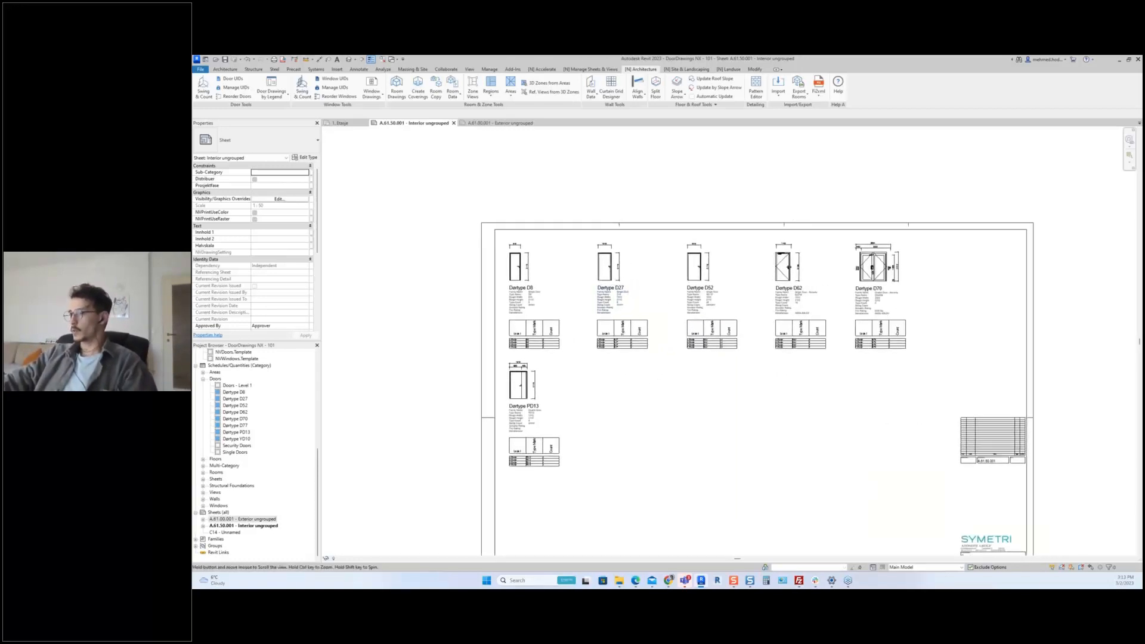
{"action": "middle_click_drag", "start_coordinate": [710, 336], "coordinate": [705, 341]}
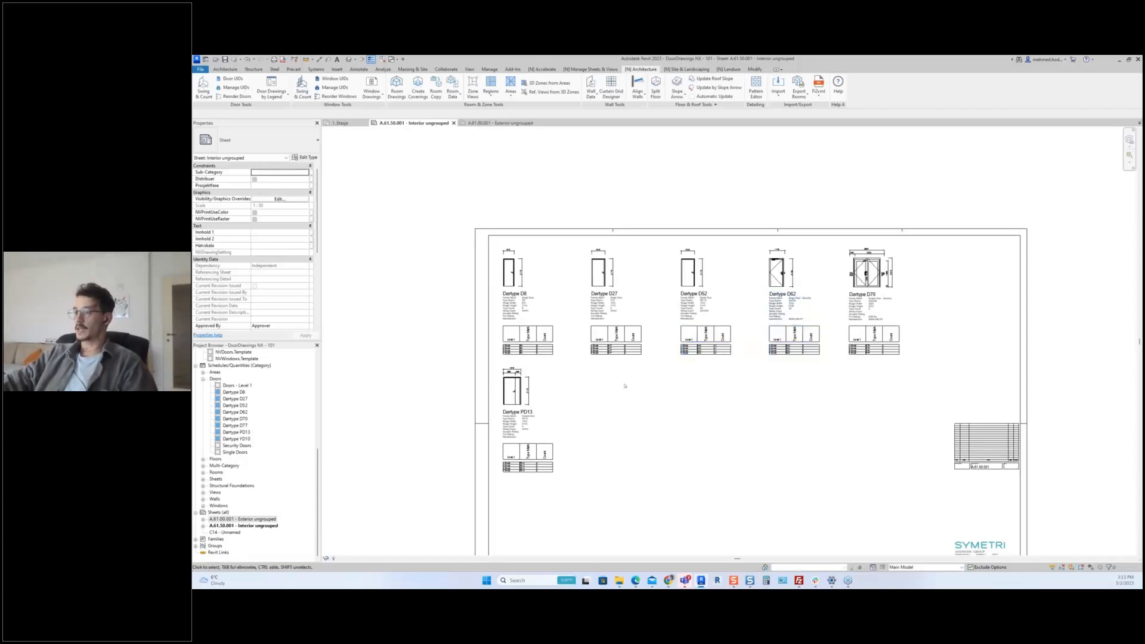
{"action": "middle_click_drag", "start_coordinate": [630, 389], "coordinate": [644, 395]}
{"action": "scroll", "coordinate": [632, 389], "scroll_direction": "up", "scroll_amount": 2}
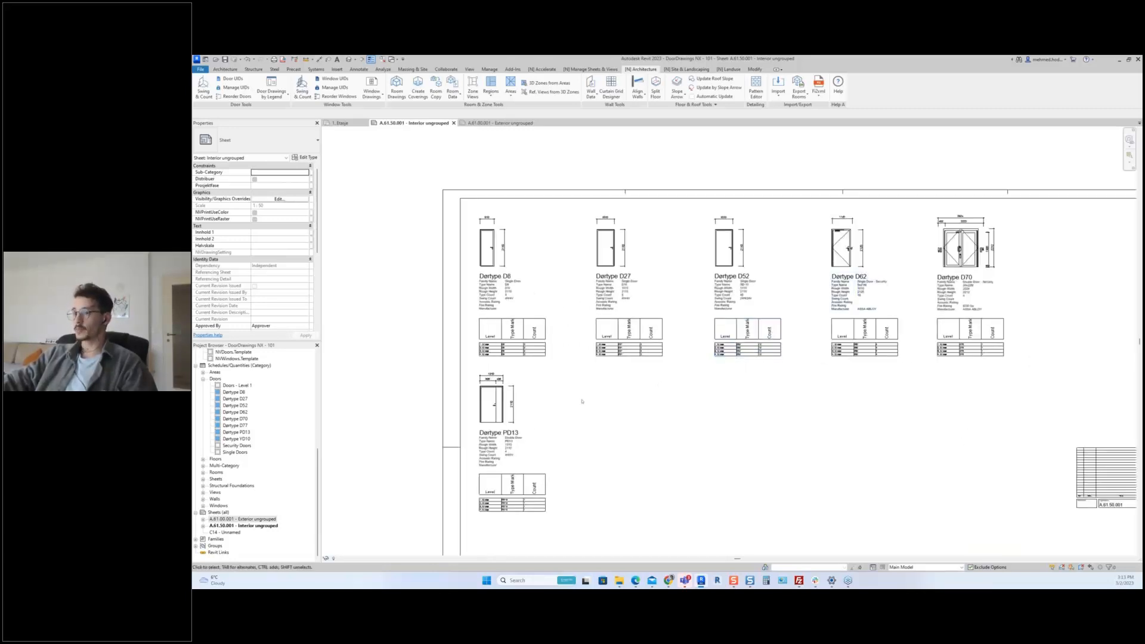
{"action": "scroll", "coordinate": [590, 401], "scroll_direction": "down", "scroll_amount": 3}
{"action": "middle_click_drag", "start_coordinate": [628, 404], "coordinate": [671, 405]}
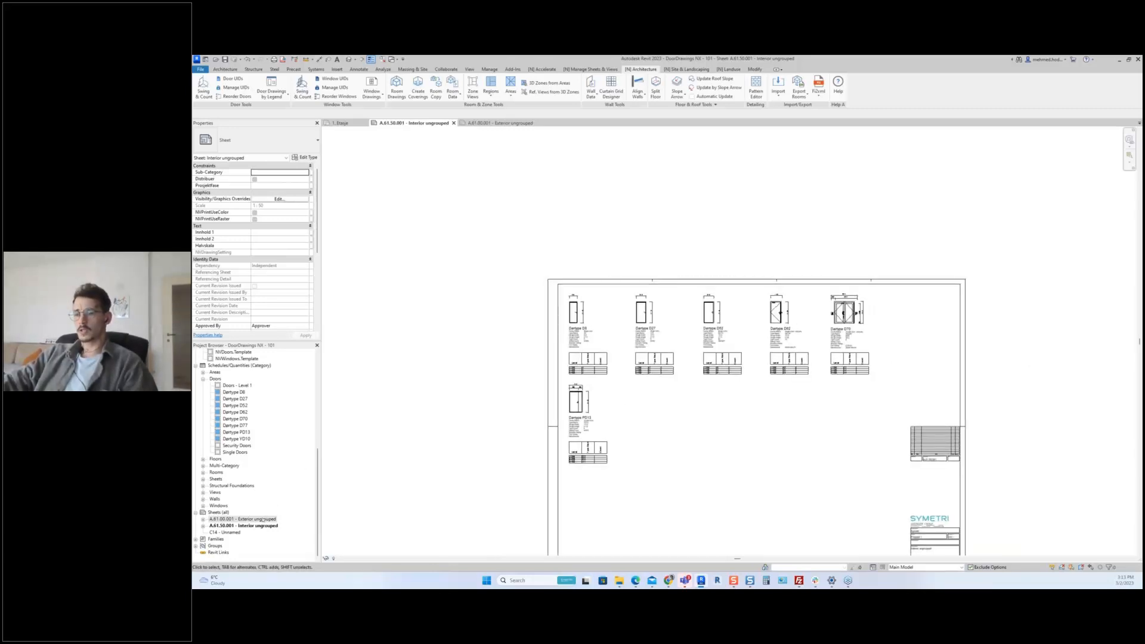
- Delete the Exterior ungrouped and Interior ungrouped sheets and the Dørtype door schedules from D8 to YD10
{"action": "left_click", "coordinate": [264, 525], "text": "ctrl"}
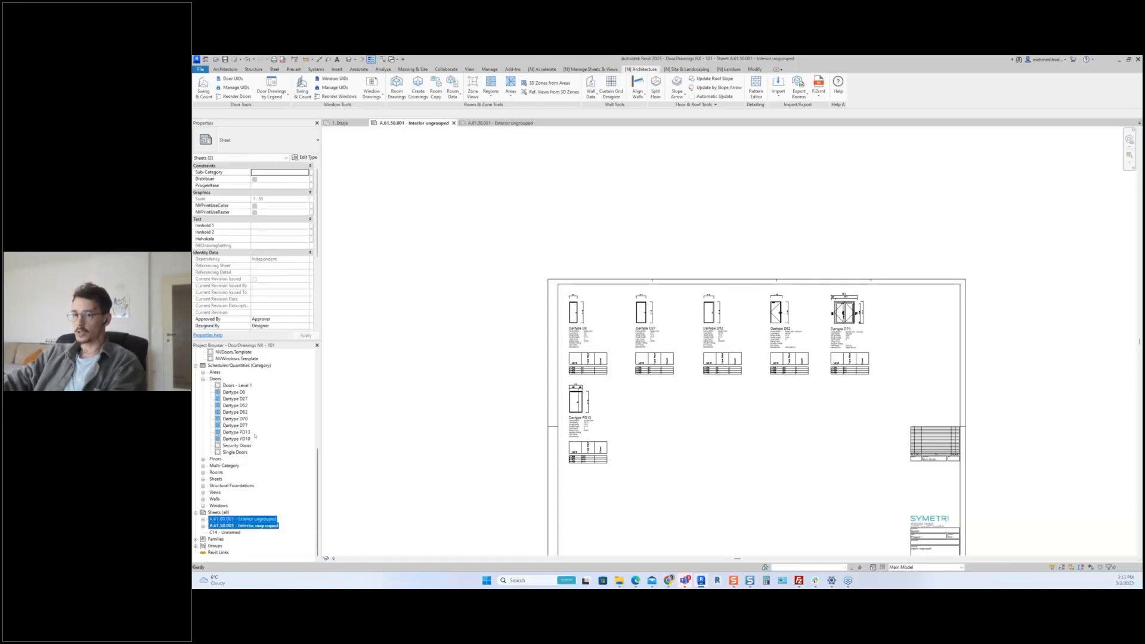
{"action": "key", "text": "Delete"}
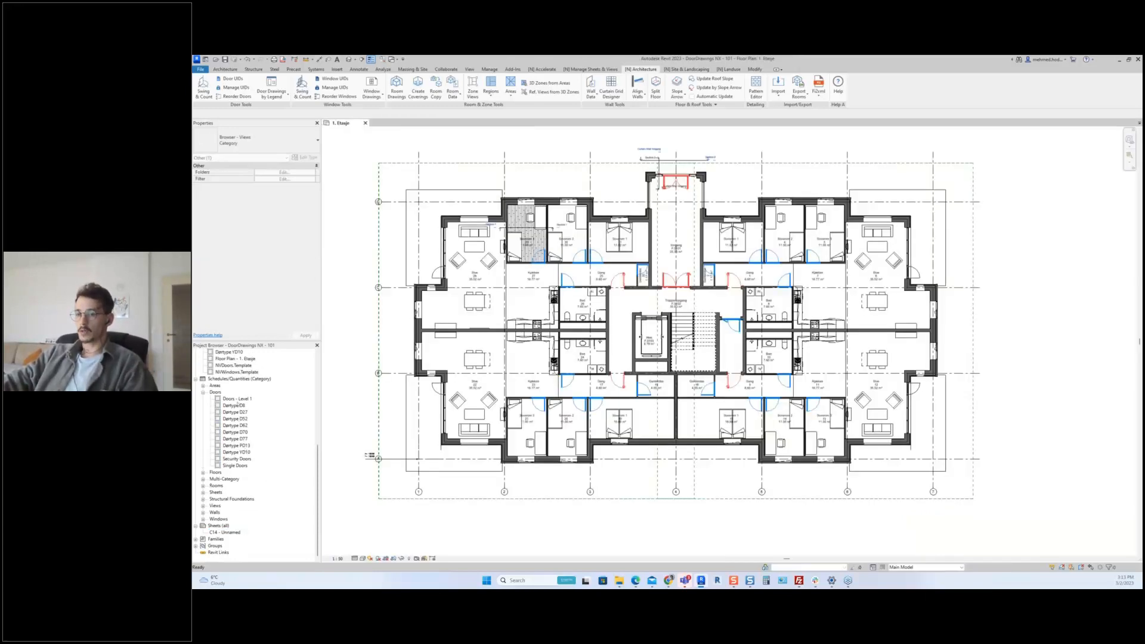
{"action": "left_click", "coordinate": [237, 407]}
{"action": "left_click", "coordinate": [251, 452], "text": "shift"}
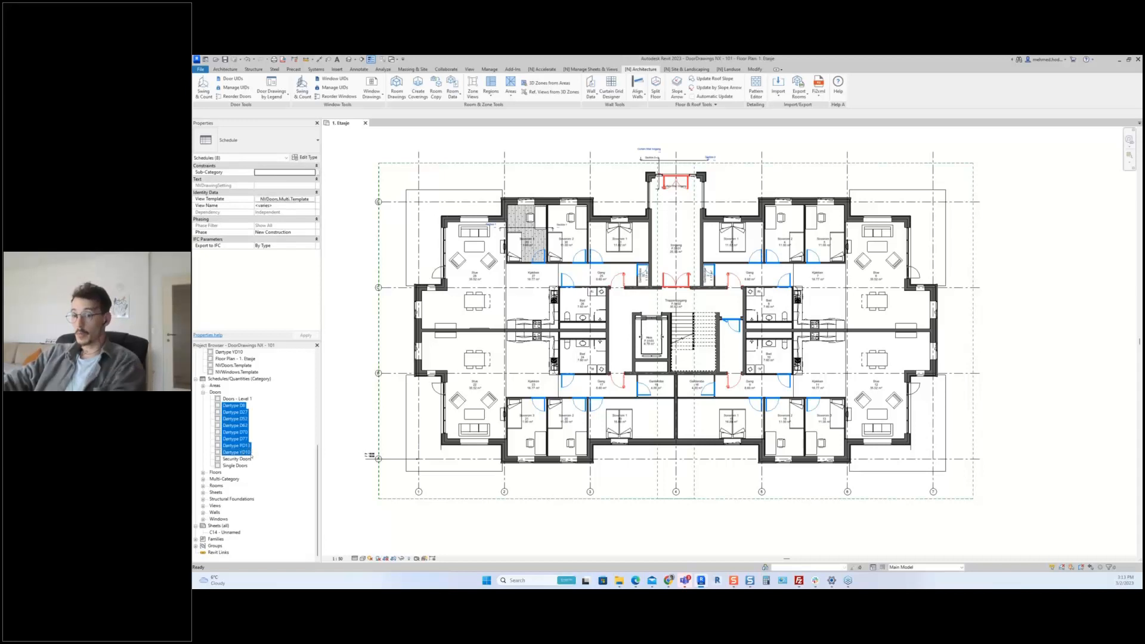
{"action": "key", "text": "Delete"}
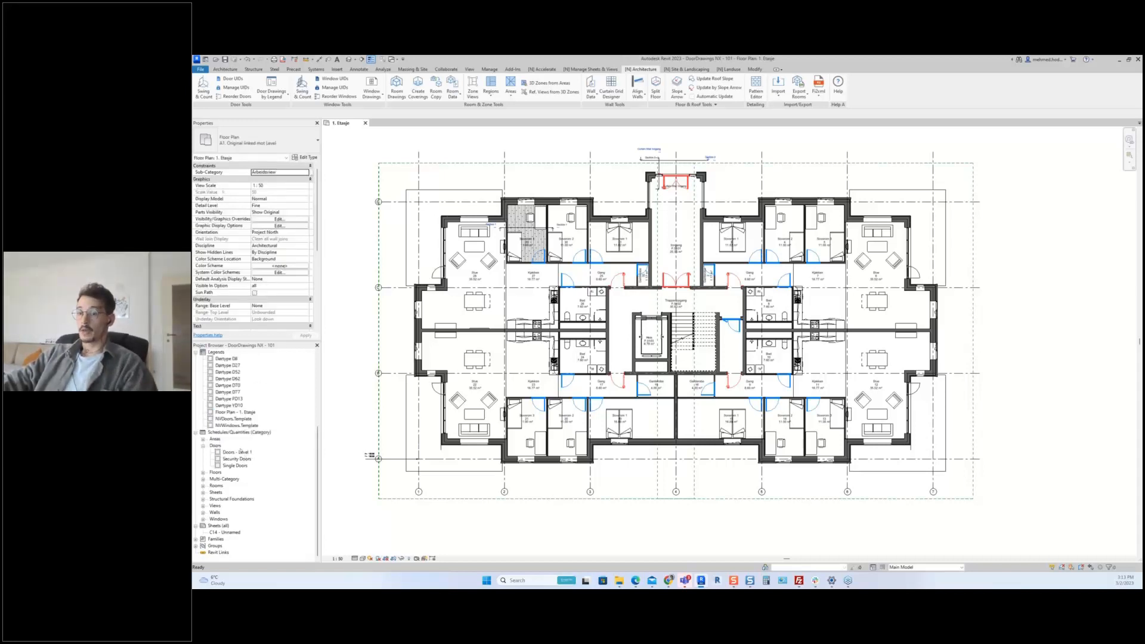
- Delete the Dørtype legends from D8 to YD10, keeping the floor plan and template legends
{"action": "scroll", "coordinate": [232, 418], "scroll_direction": "up", "scroll_amount": 5}
{"action": "left_click", "coordinate": [227, 406]}
{"action": "left_click", "coordinate": [230, 452], "text": "shift"}
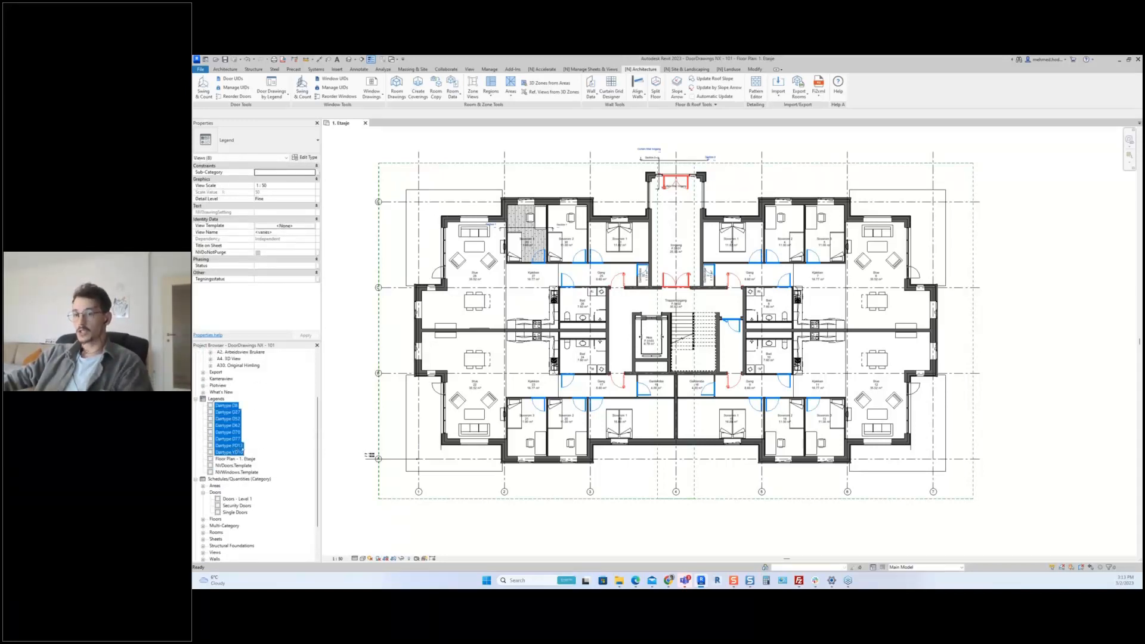
{"action": "key", "text": "Delete"}
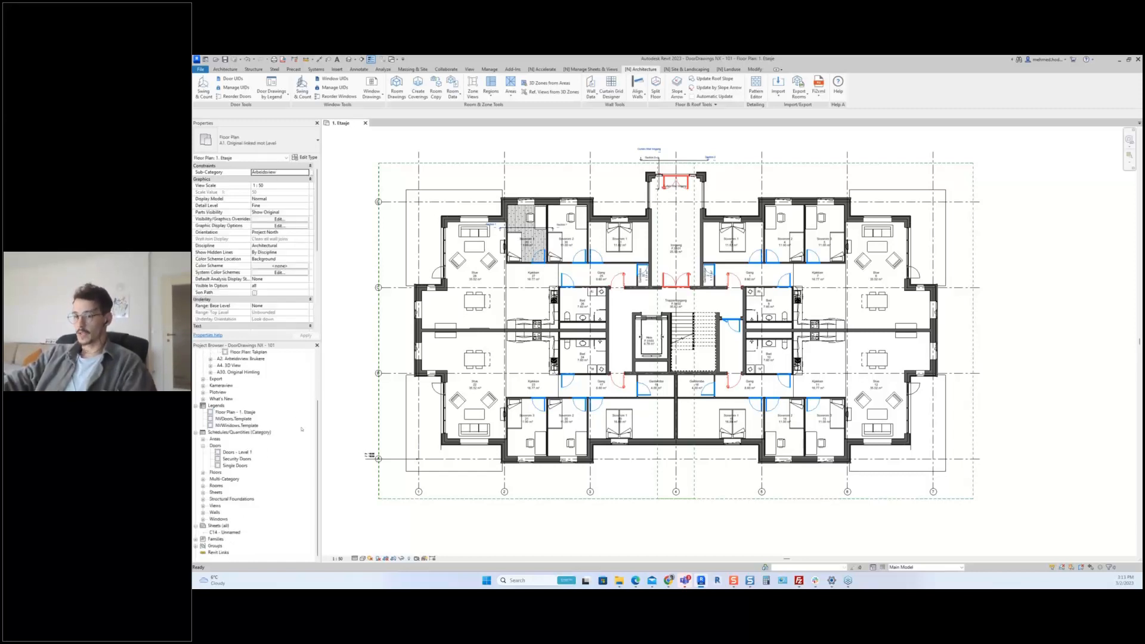
- Open the NVDoors.Template legend that Naviate uses as the basis for the door drawings
{"action": "scroll", "coordinate": [453, 457], "scroll_direction": "down", "scroll_amount": 2}
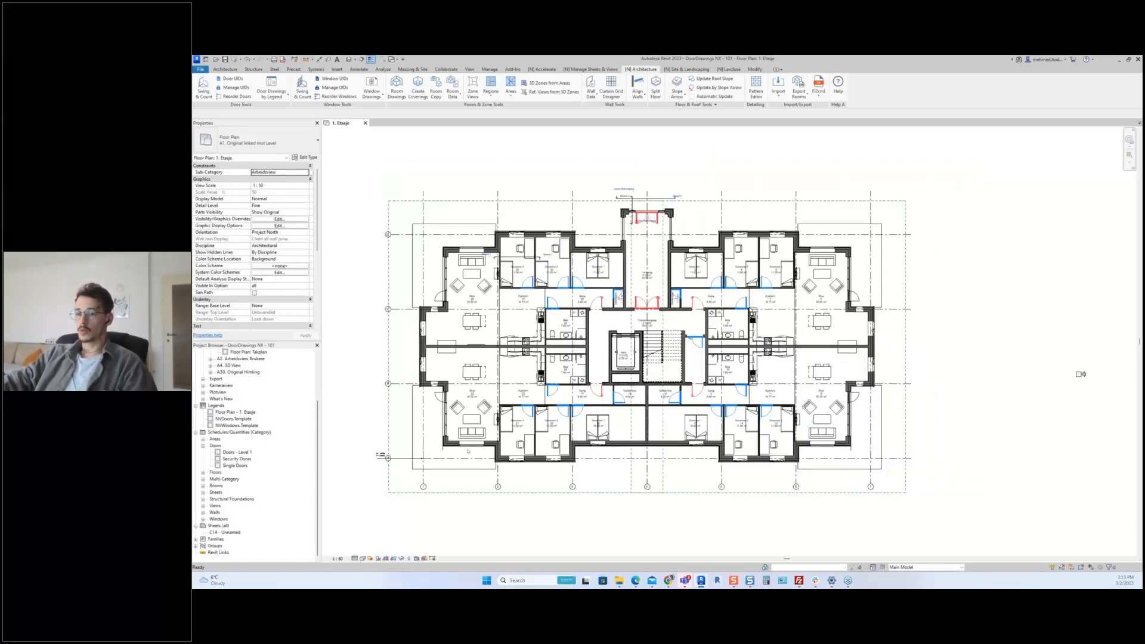
{"action": "middle_click_drag", "start_coordinate": [382, 420], "coordinate": [419, 416]}
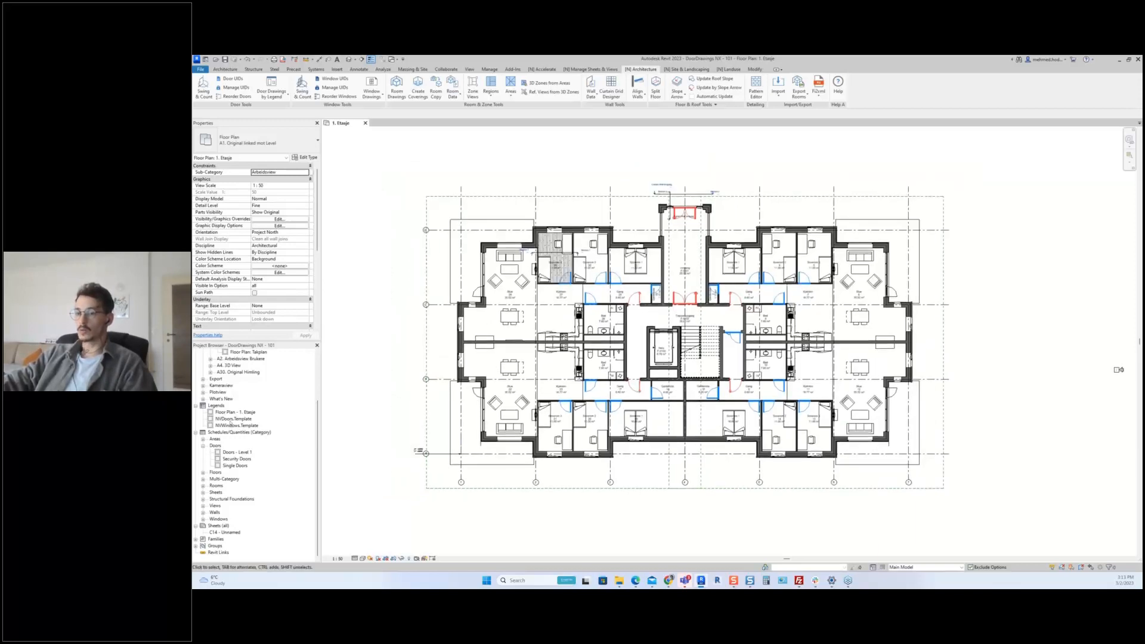
{"action": "left_click", "coordinate": [231, 420]}
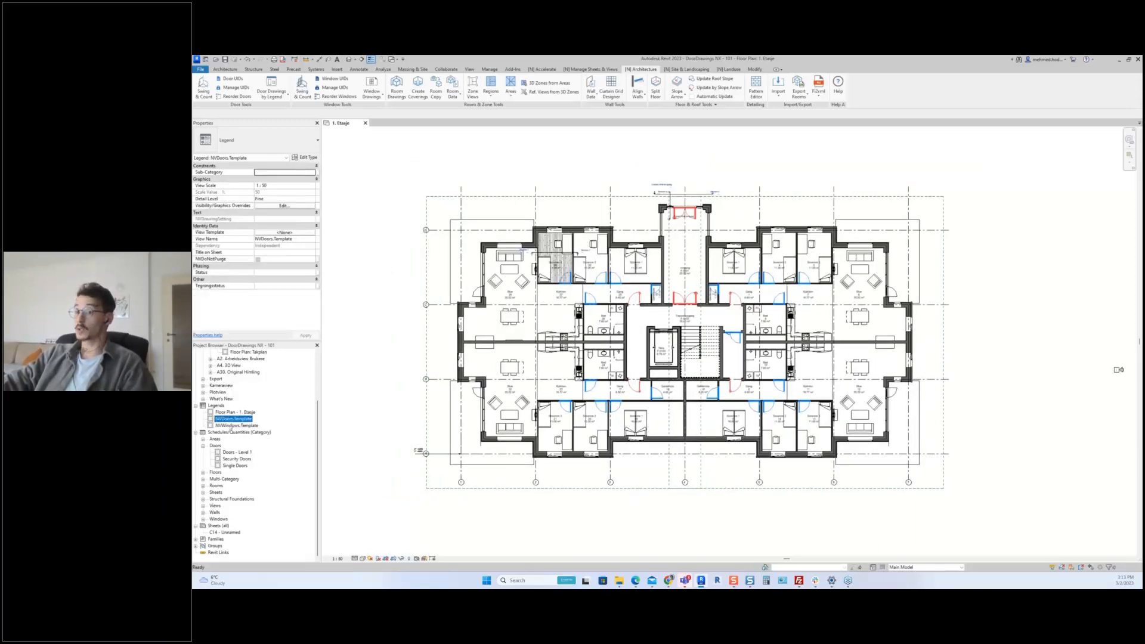
{"action": "left_click", "coordinate": [232, 426]}
{"action": "left_click", "coordinate": [241, 420]}
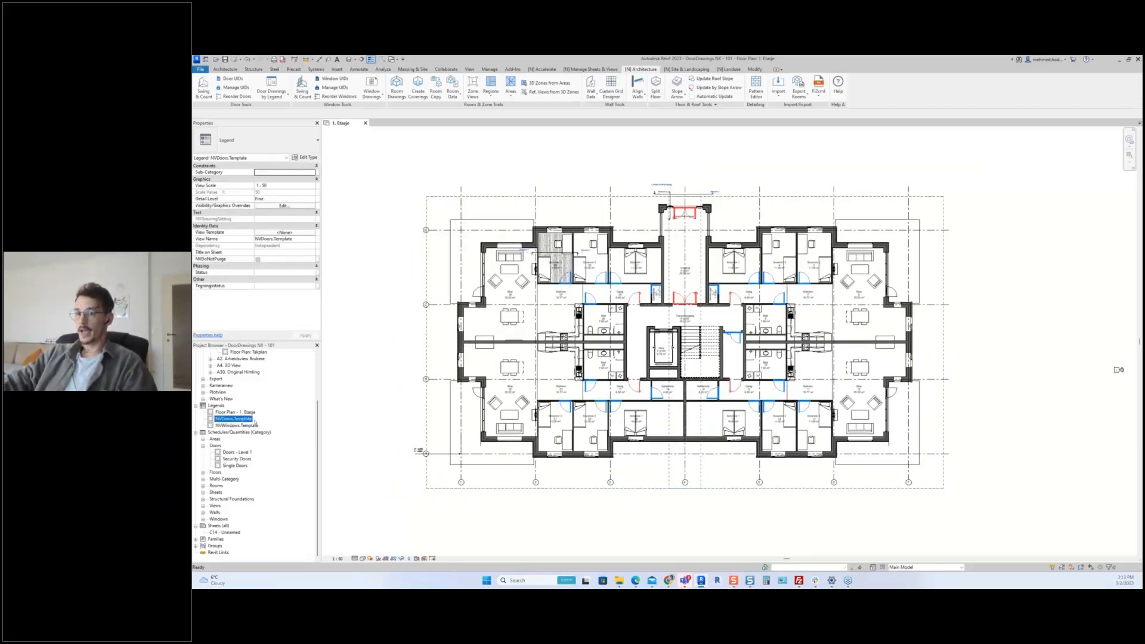
{"action": "double_click", "coordinate": [233, 420]}
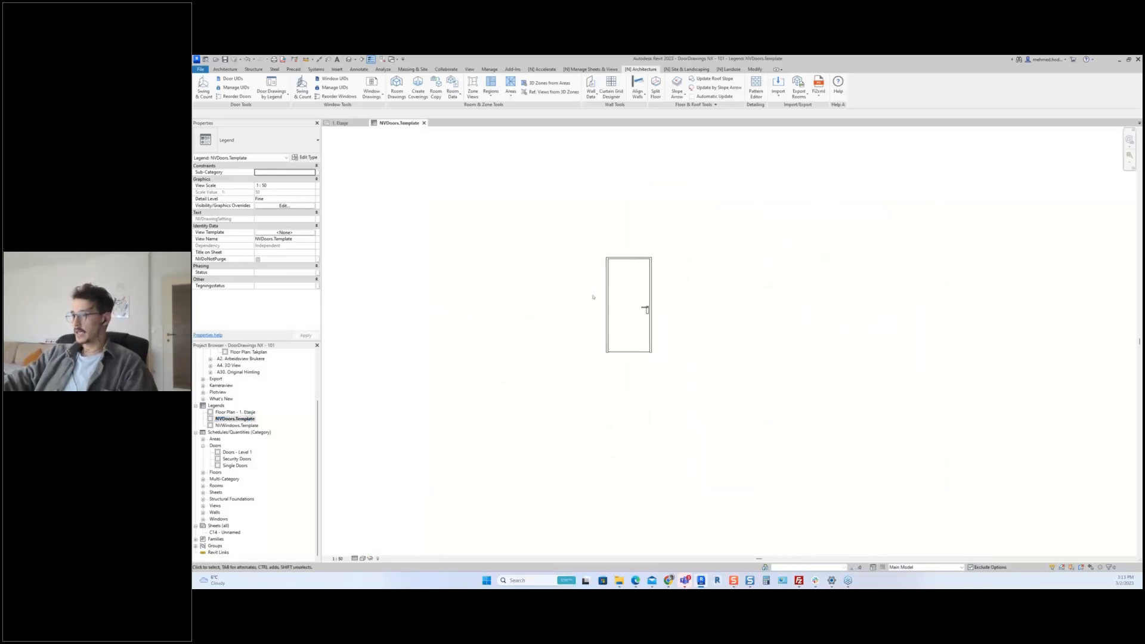
{"action": "middle_click_drag", "start_coordinate": [591, 310], "coordinate": [606, 307]}
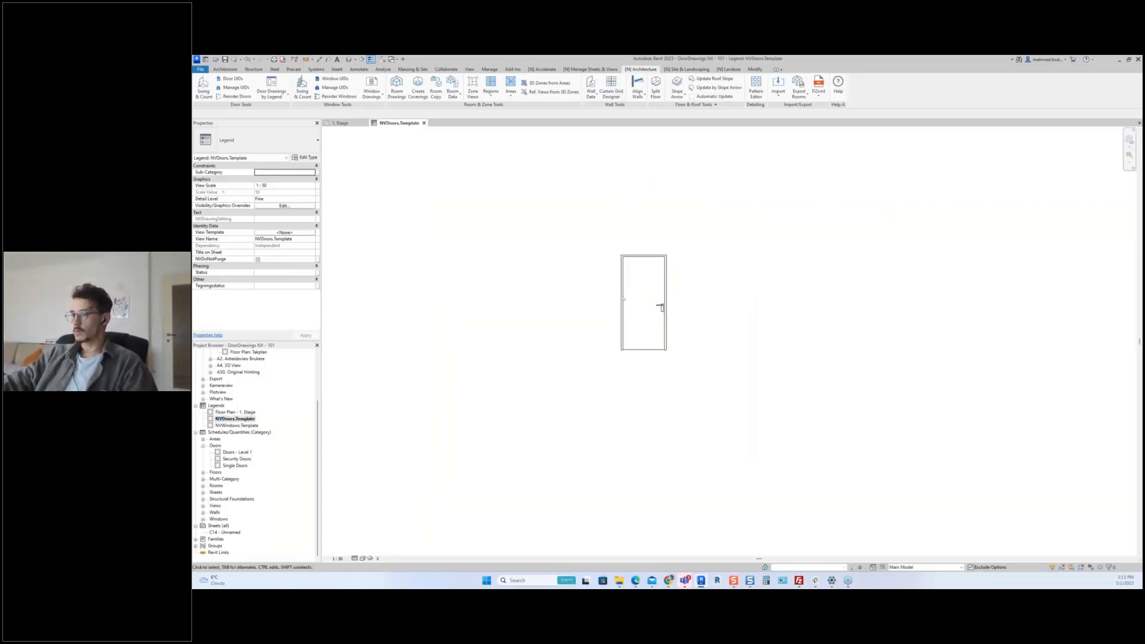
- Copy the door elevation legend component in NVDoors.Template straight down, placing the copy just below the original
{"action": "left_click", "coordinate": [624, 299]}
{"action": "left_click", "coordinate": [612, 300]}
{"action": "scroll", "coordinate": [569, 319], "scroll_direction": "down", "scroll_amount": 2}
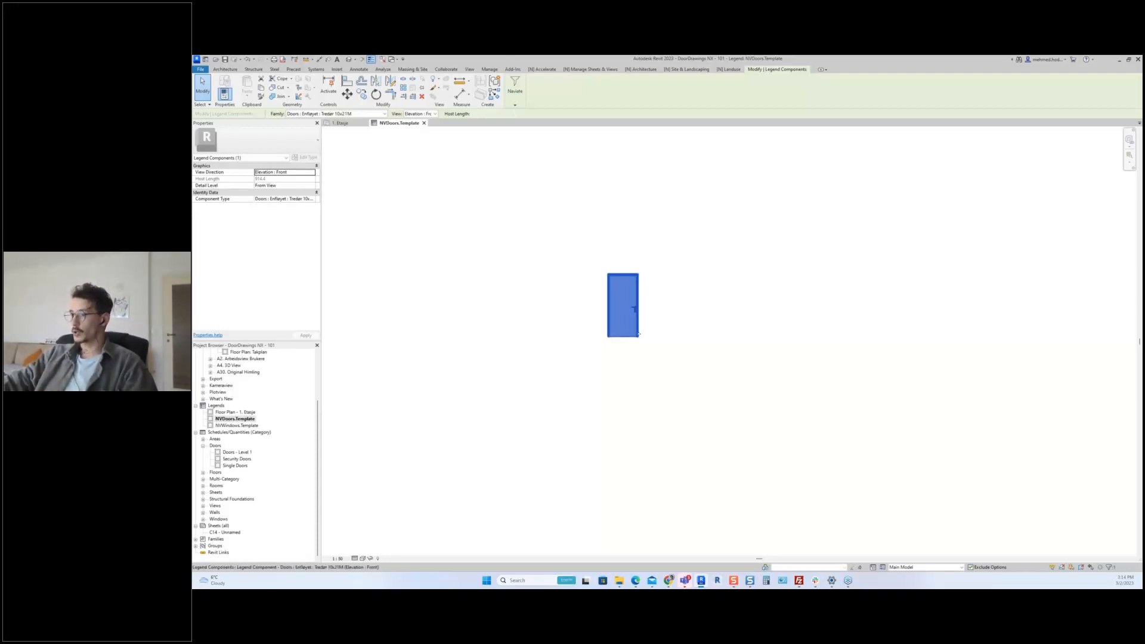
{"action": "middle_click_drag", "start_coordinate": [597, 365], "coordinate": [598, 363]}
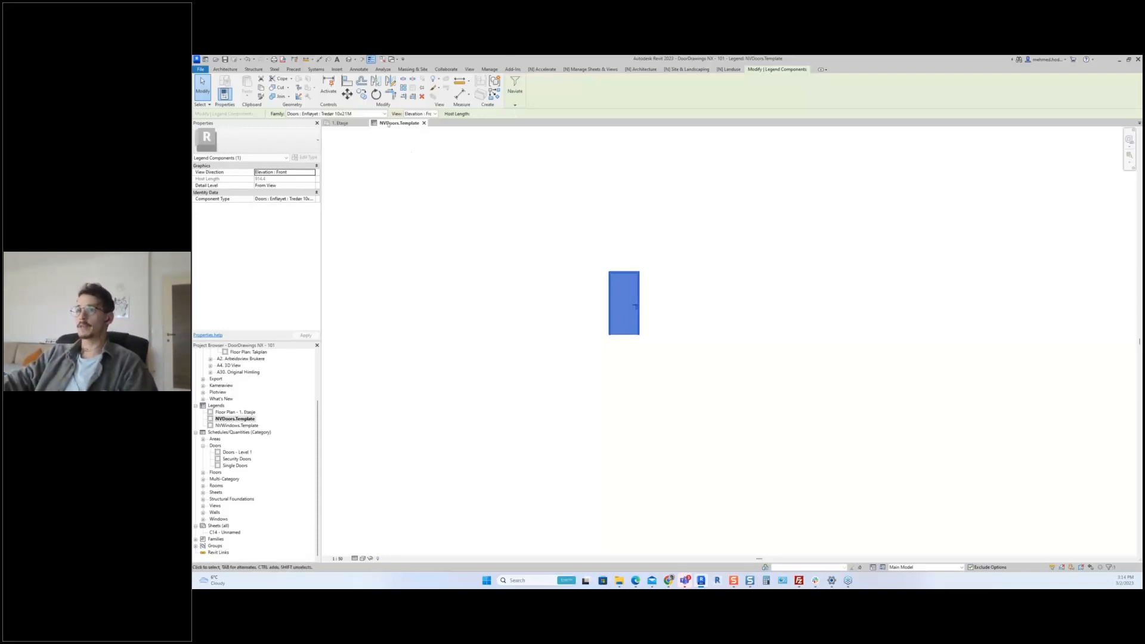
{"action": "left_click", "coordinate": [362, 93]}
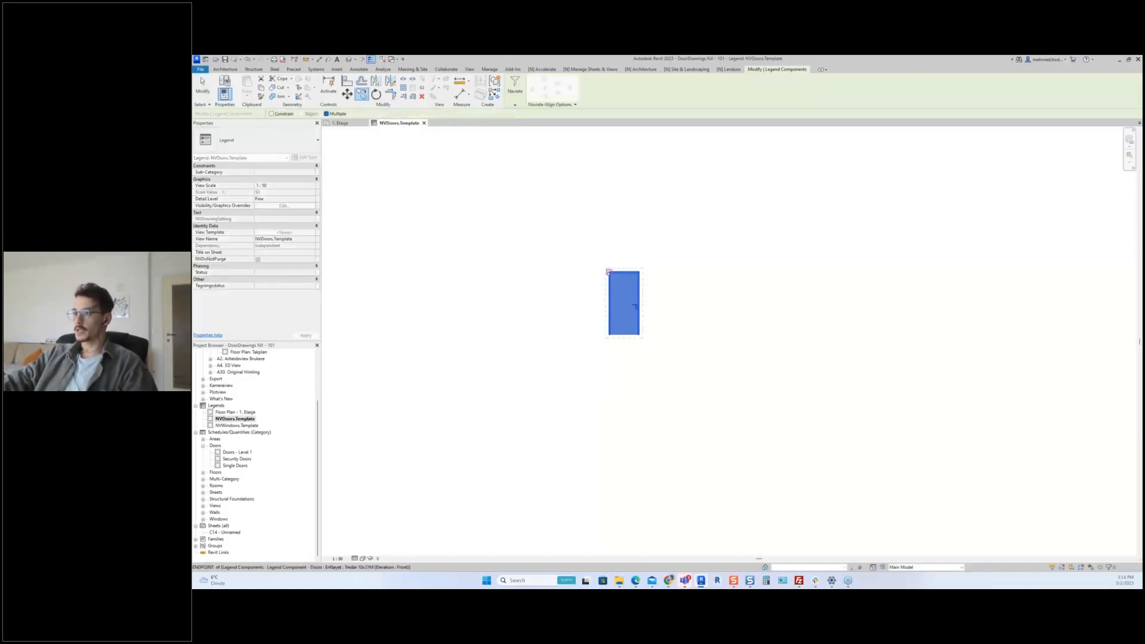
{"action": "left_click", "coordinate": [609, 272]}
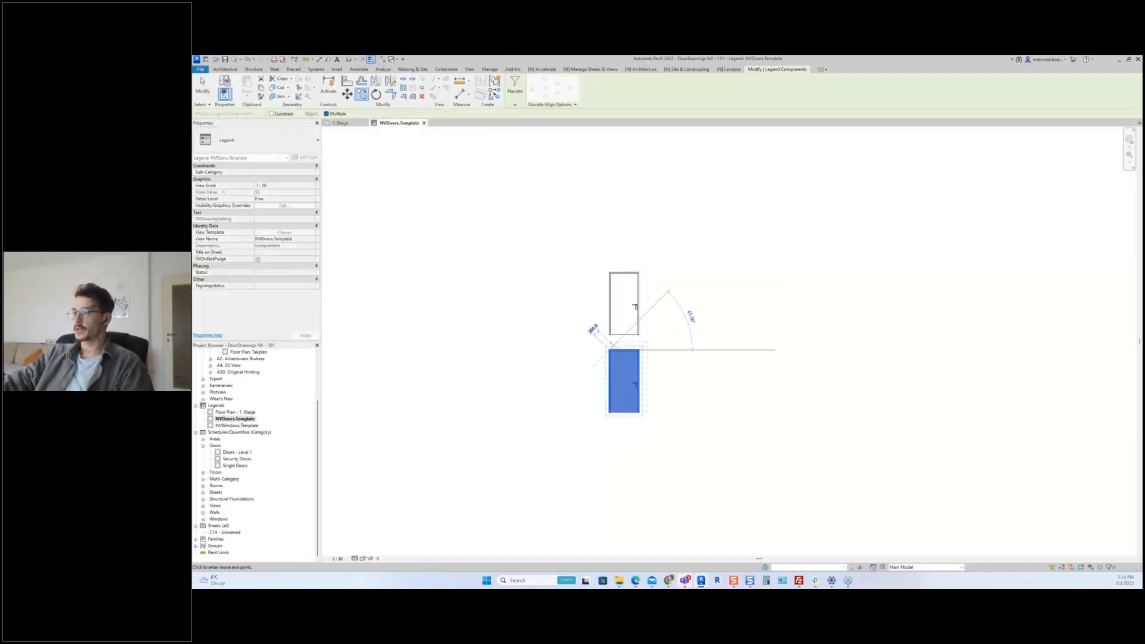
{"action": "left_click", "coordinate": [609, 349]}
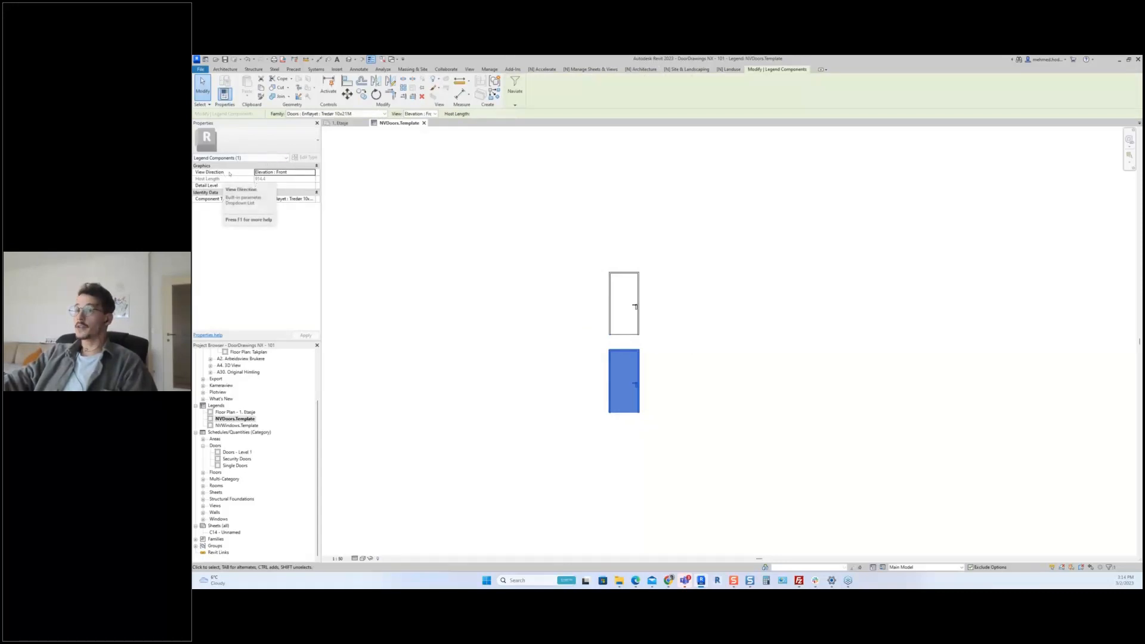
- Set the copied component's view direction to Floor Plan and move it up closer beneath the door elevation
{"action": "left_click", "coordinate": [300, 172]}
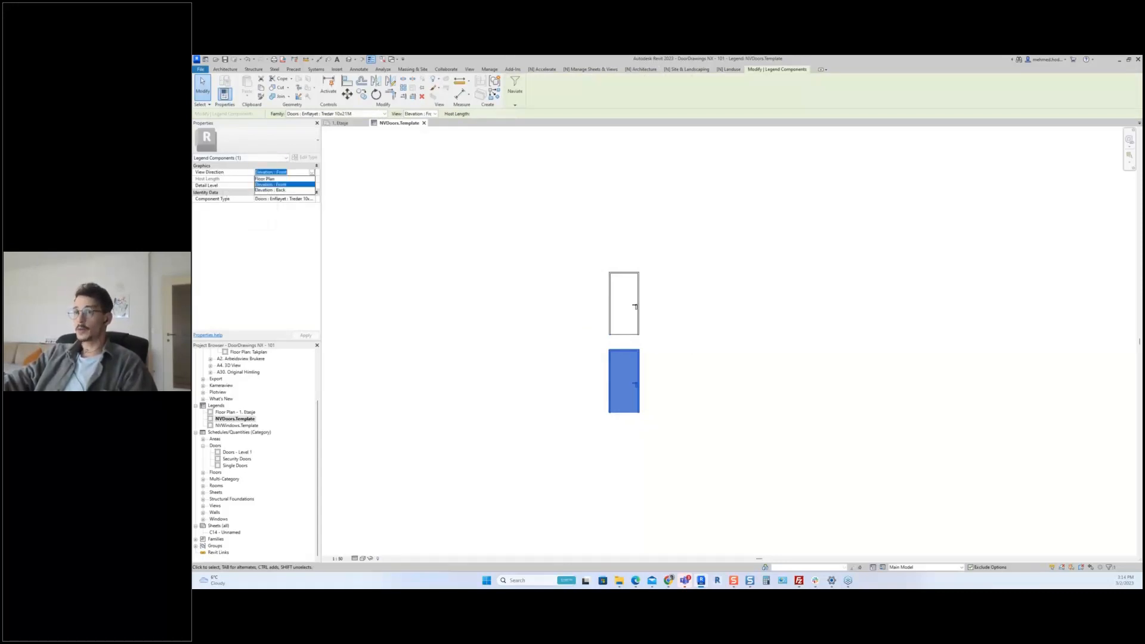
{"action": "left_click", "coordinate": [266, 179]}
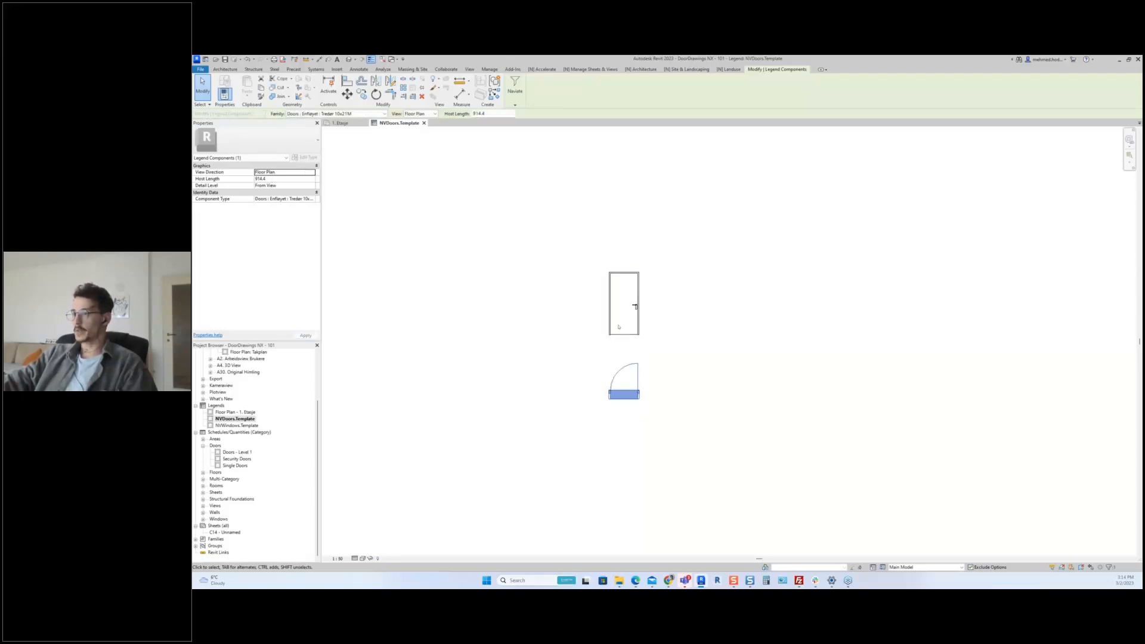
{"action": "left_click_drag", "start_coordinate": [623, 394], "coordinate": [624, 380]}
{"action": "mouse_move", "coordinate": [617, 355]}
{"action": "middle_mouse_down"}
{"action": "mouse_move", "coordinate": [641, 334]}
{"action": "mouse_move", "coordinate": [608, 340]}
{"action": "middle_mouse_up"}
{"action": "scroll", "coordinate": [607, 337], "scroll_direction": "down", "scroll_amount": 3}
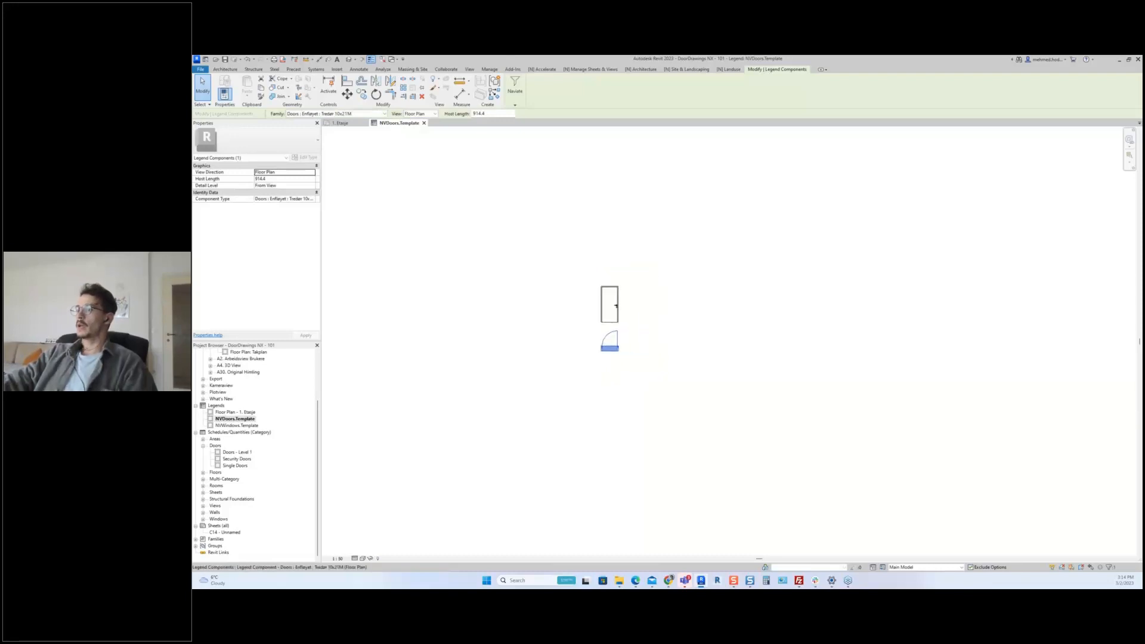
{"action": "scroll", "coordinate": [612, 346], "scroll_direction": "up", "scroll_amount": 2}
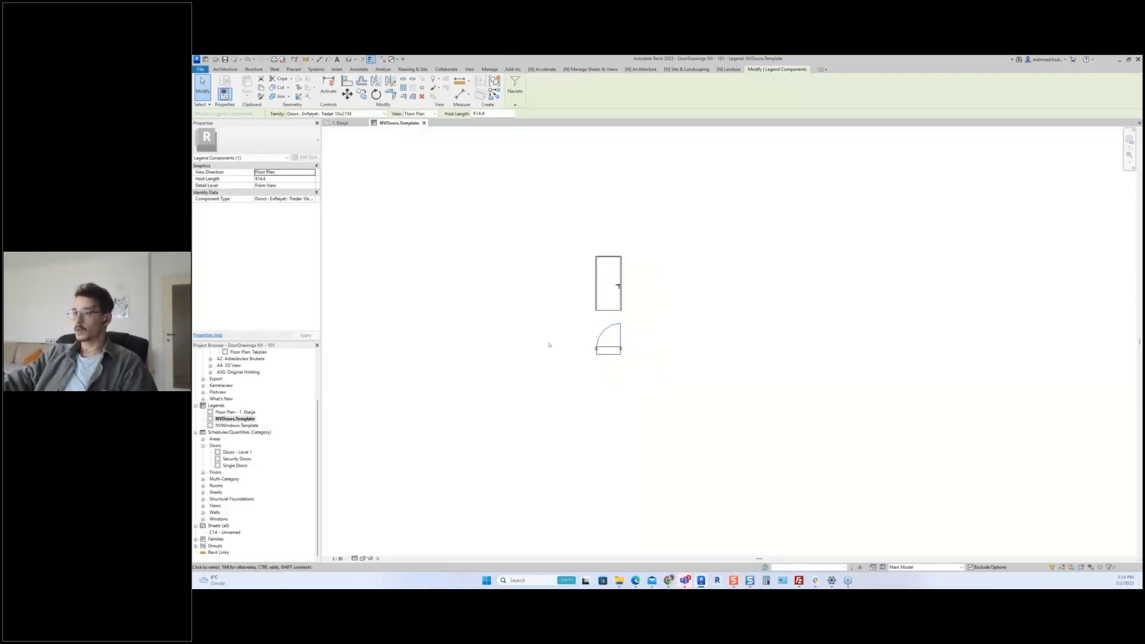
{"action": "key", "text": "Escape"}
{"action": "scroll", "coordinate": [540, 357], "scroll_direction": "down", "scroll_amount": 2}
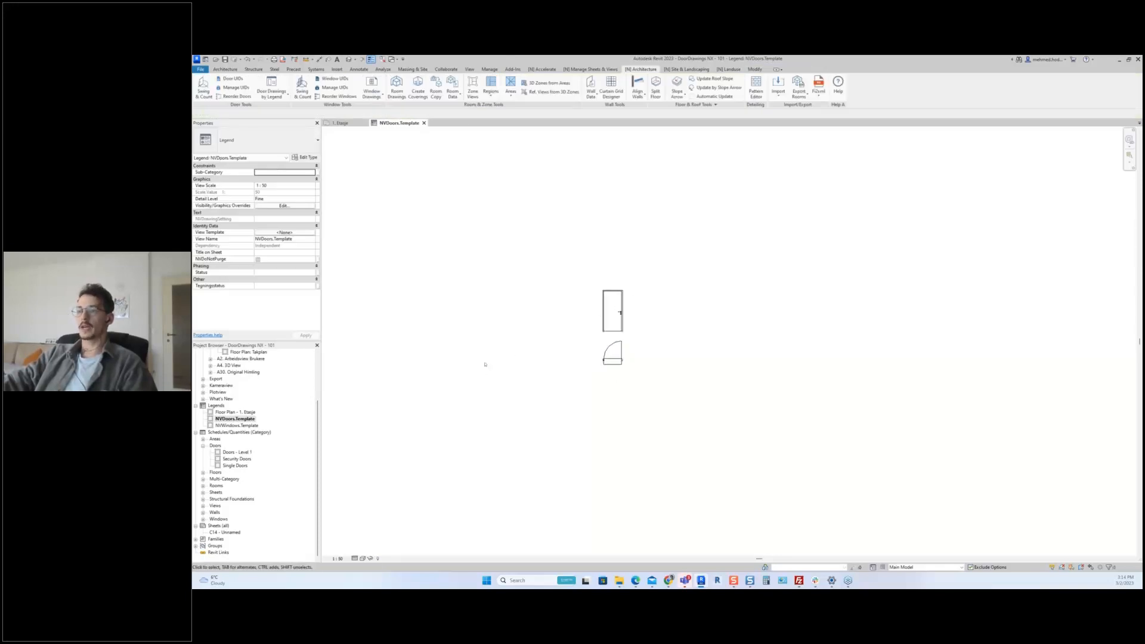
- Return to the 1. Etasje floor plan and run Door Drawings by Legend with sheets, dimensioned legends and schedules enabled
{"action": "left_click", "coordinate": [340, 124]}
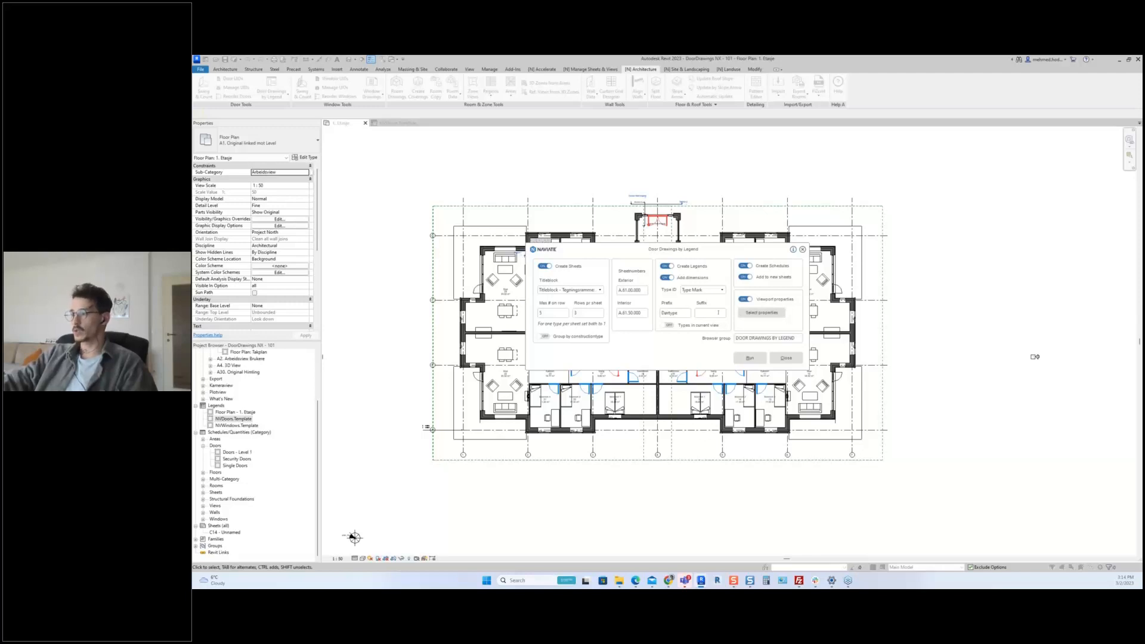
{"action": "left_click", "coordinate": [747, 359]}
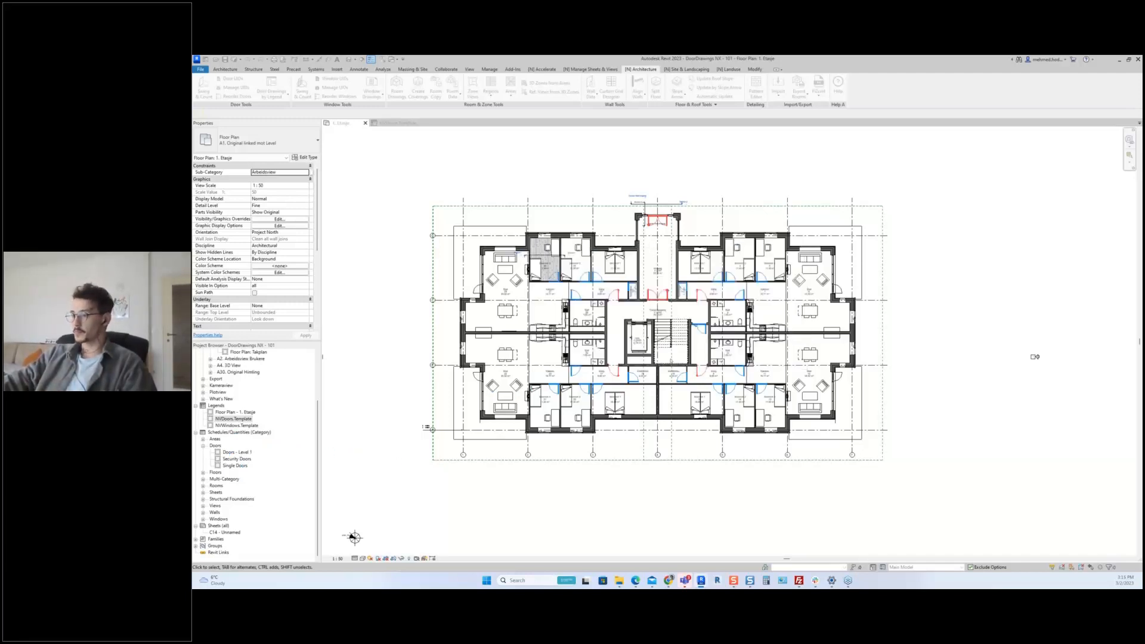
{"action": "scroll", "coordinate": [236, 397], "scroll_direction": "down", "scroll_amount": 2}
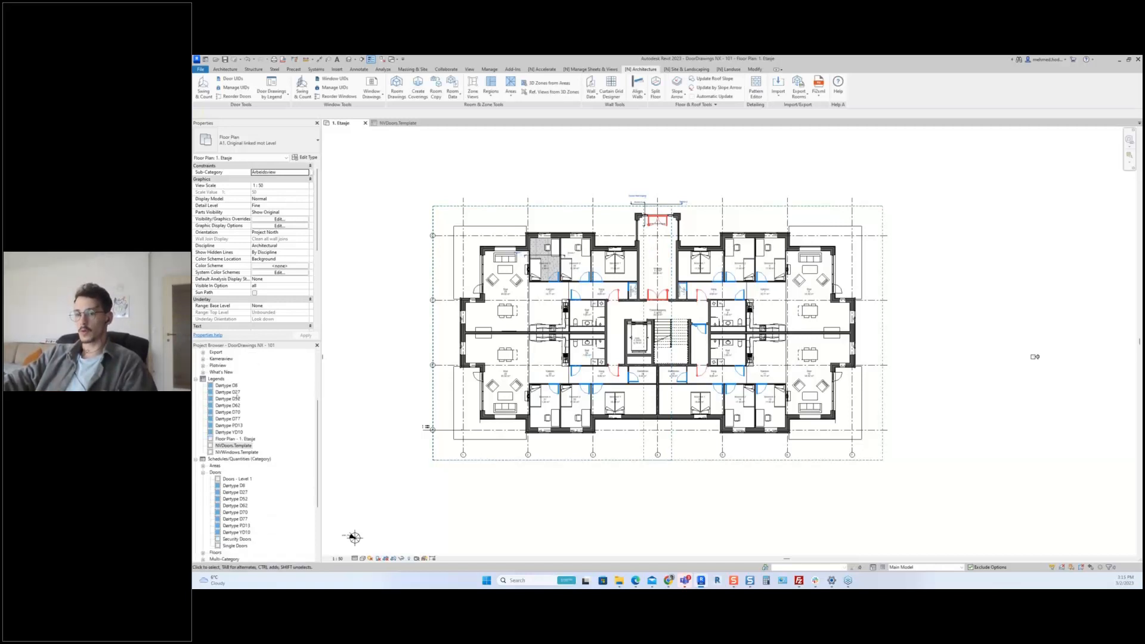
- Open the new Interior ungrouped sheet and examine the elevation and plan views and the schedule for each door type
{"action": "scroll", "coordinate": [226, 390], "scroll_direction": "down", "scroll_amount": 5}
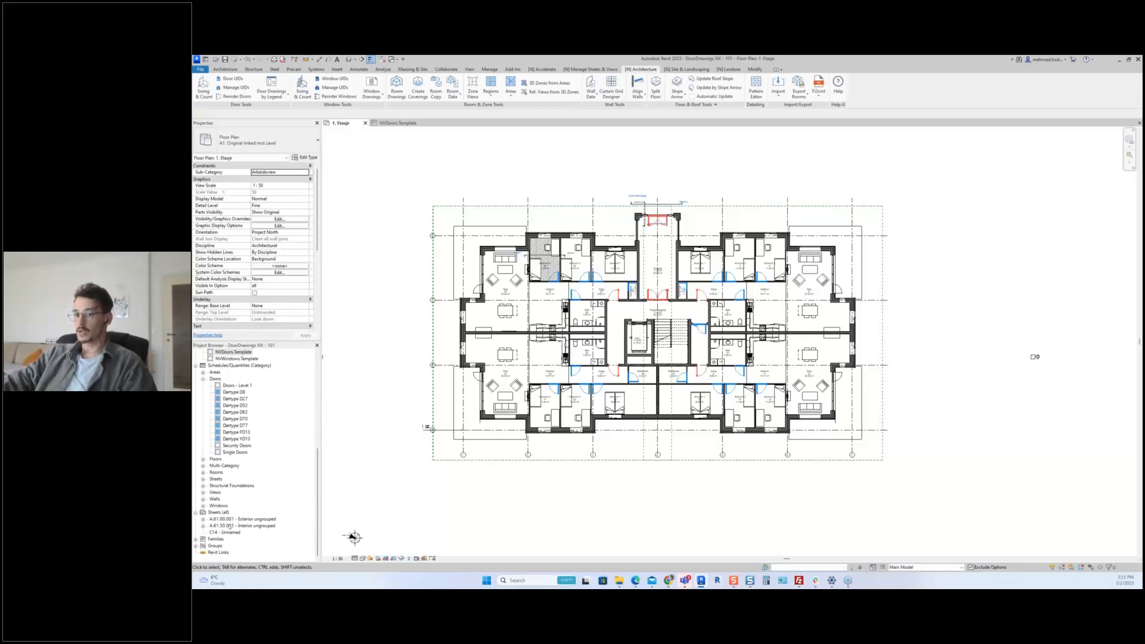
{"action": "left_click", "coordinate": [230, 526]}
{"action": "left_click", "coordinate": [227, 527]}
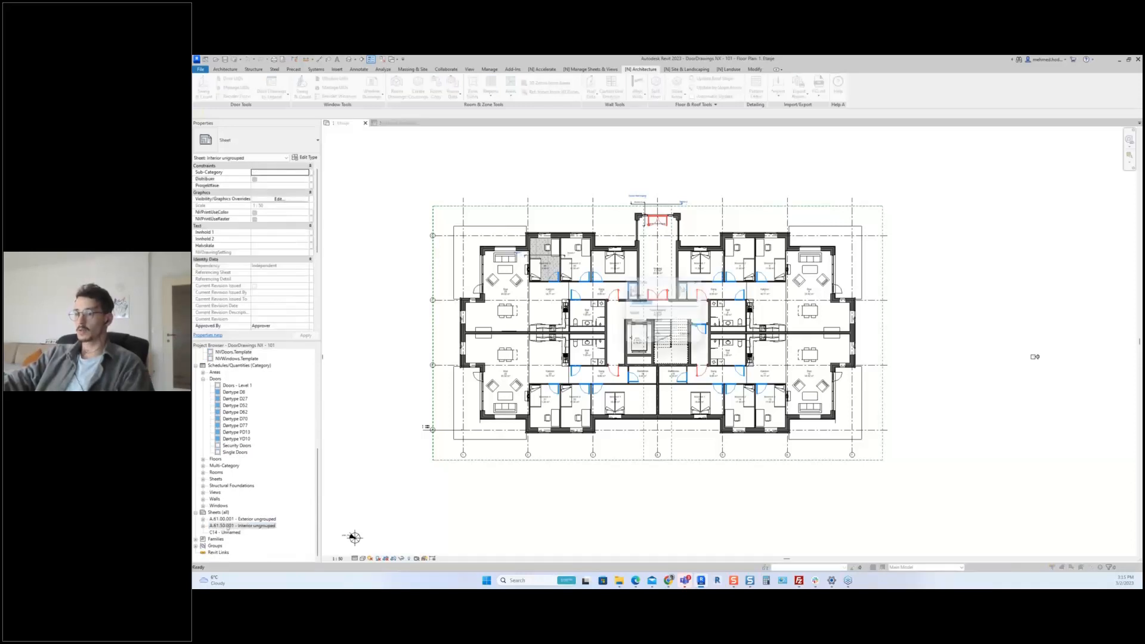
{"action": "key", "text": "Escape"}
{"action": "double_click", "coordinate": [243, 527]}
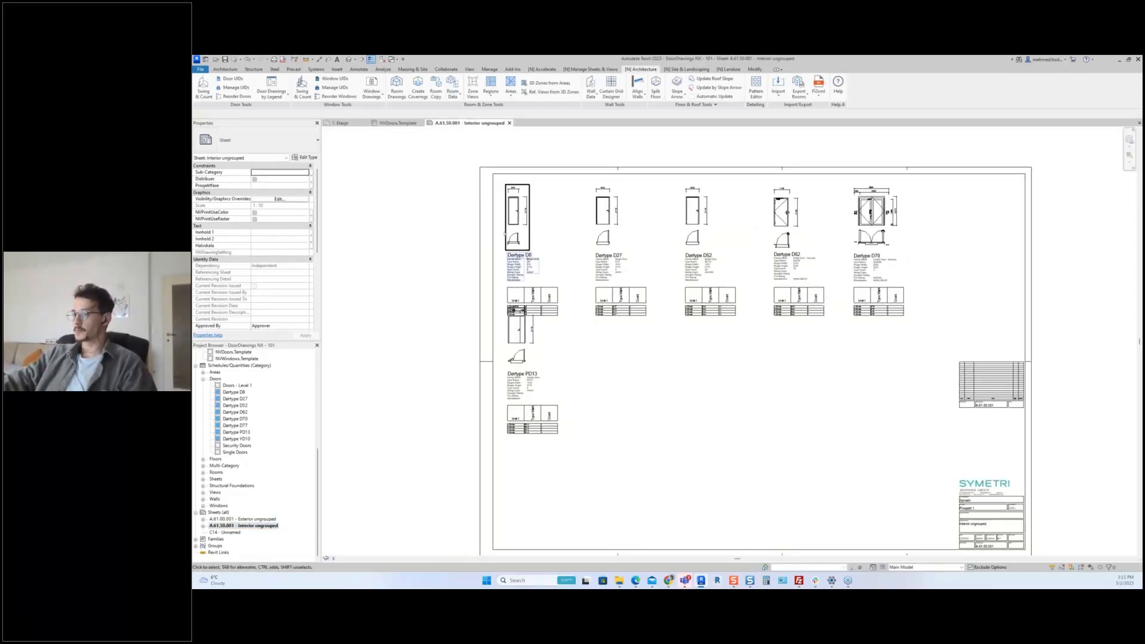
{"action": "scroll", "coordinate": [504, 214], "scroll_direction": "up", "scroll_amount": 3}
{"action": "middle_click_drag", "start_coordinate": [504, 215], "coordinate": [484, 207]}
{"action": "middle_click_drag", "start_coordinate": [501, 250], "coordinate": [496, 248]}
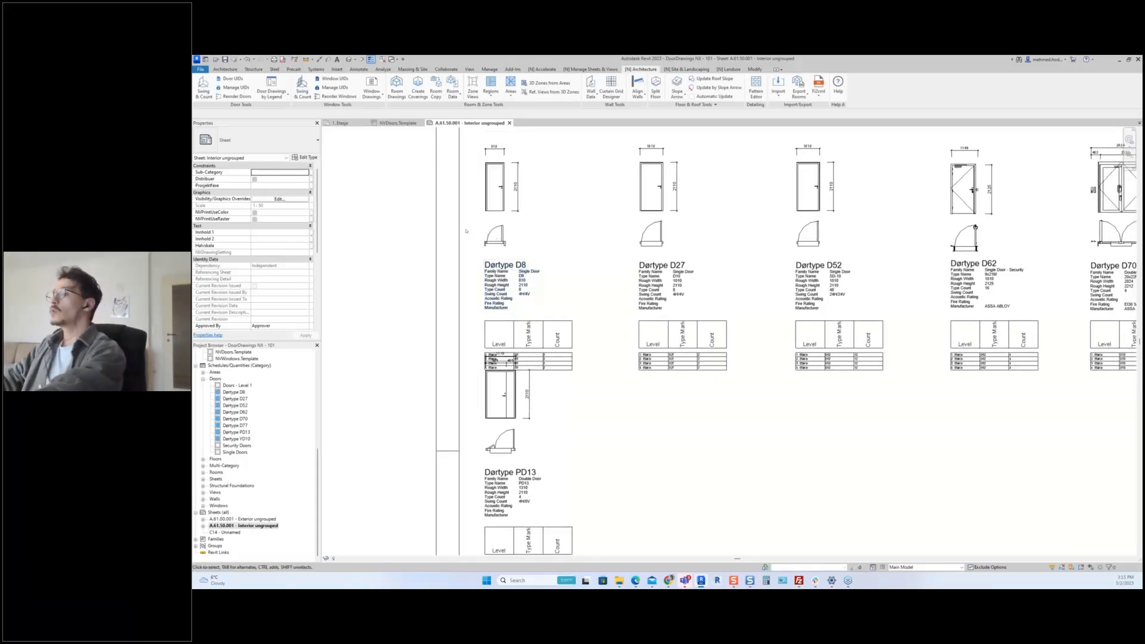
{"action": "scroll", "coordinate": [537, 250], "scroll_direction": "down", "scroll_amount": 3}
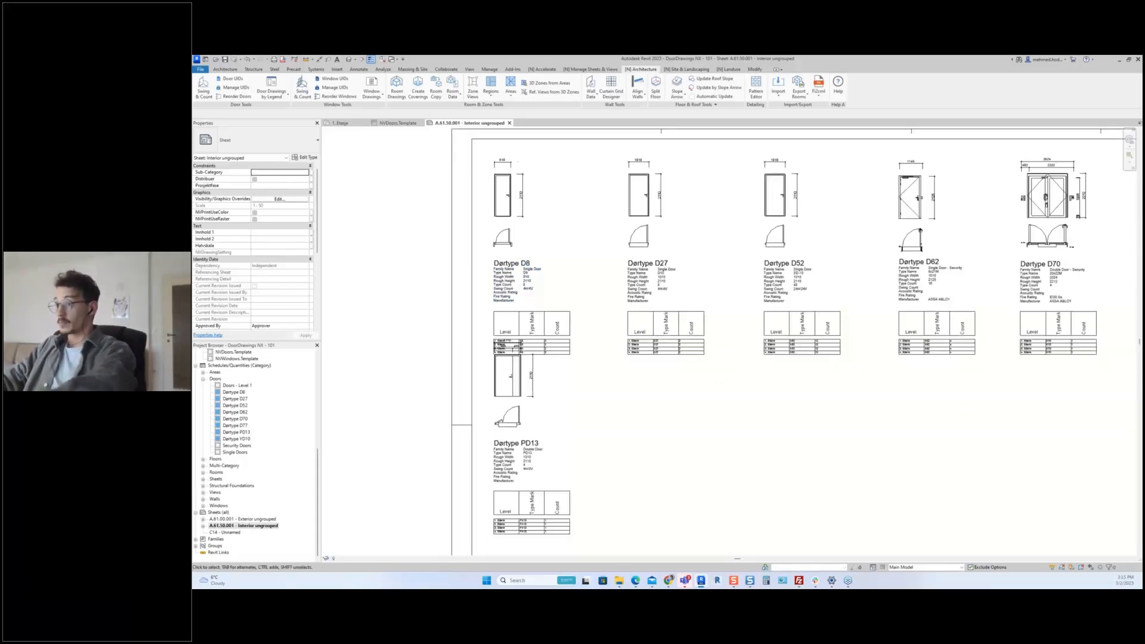
{"action": "scroll", "coordinate": [626, 325], "scroll_direction": "down", "scroll_amount": 3}
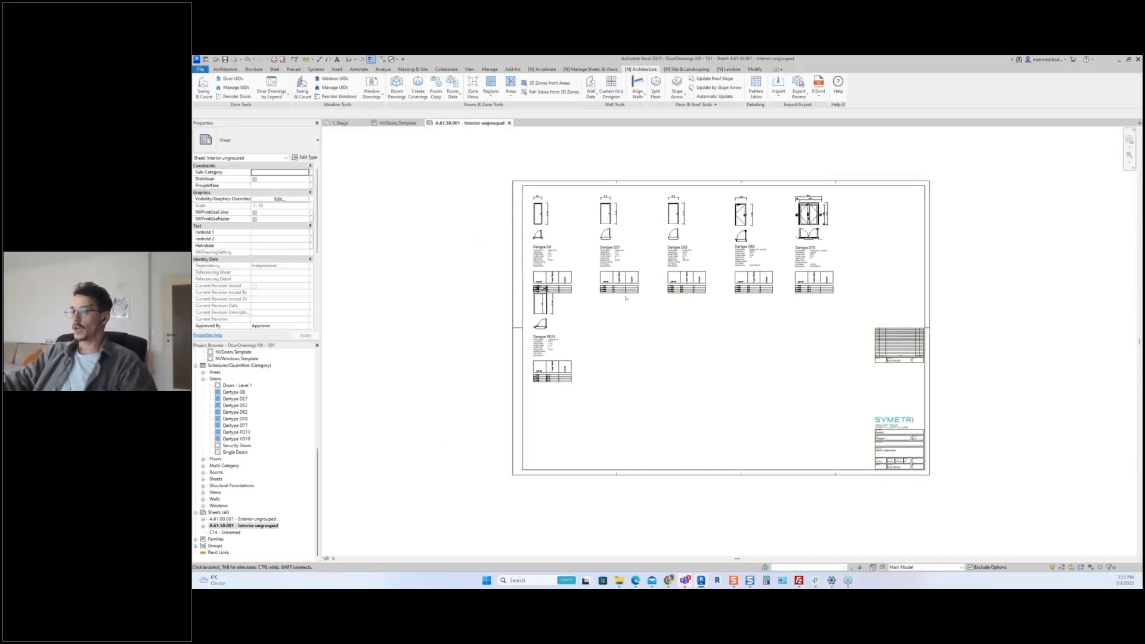
{"action": "middle_click_drag", "start_coordinate": [612, 336], "coordinate": [649, 352]}
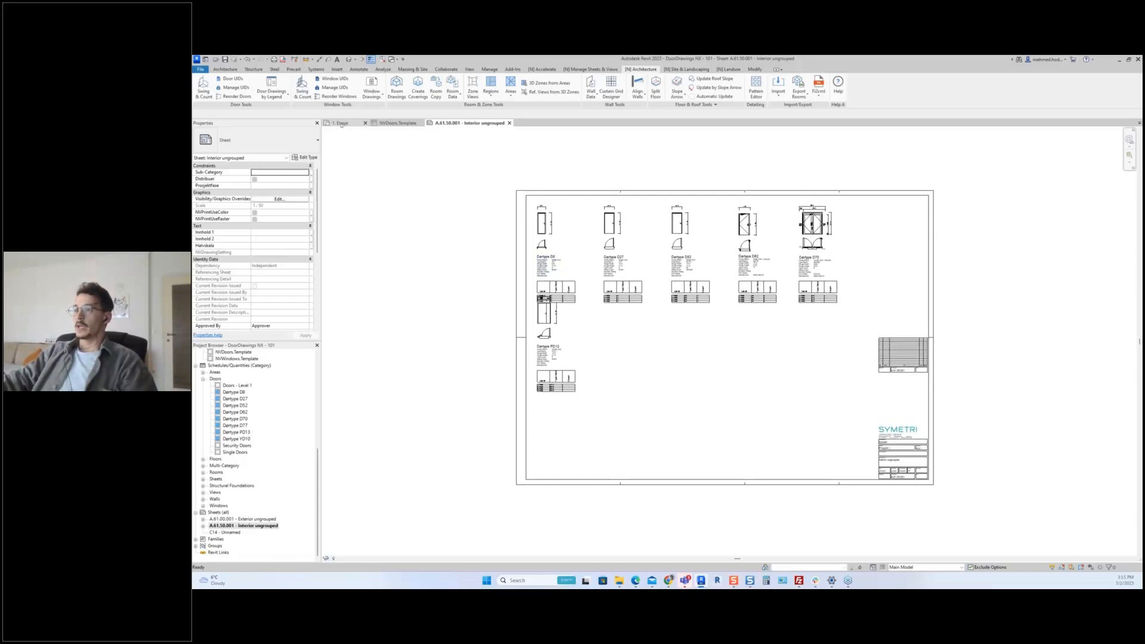
- Return to the 1. Etasje floor plan and inspect the single door of bathroom Bad 24
{"action": "left_click", "coordinate": [341, 123]}
{"action": "scroll", "coordinate": [593, 300], "scroll_direction": "down", "scroll_amount": 3}
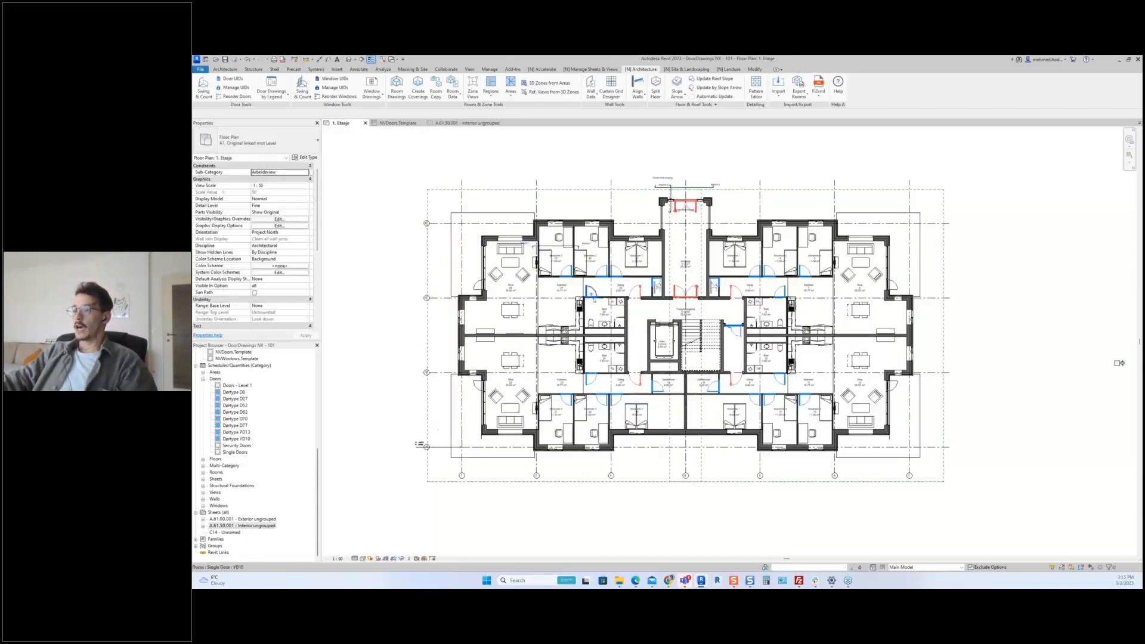
{"action": "left_click", "coordinate": [590, 381]}
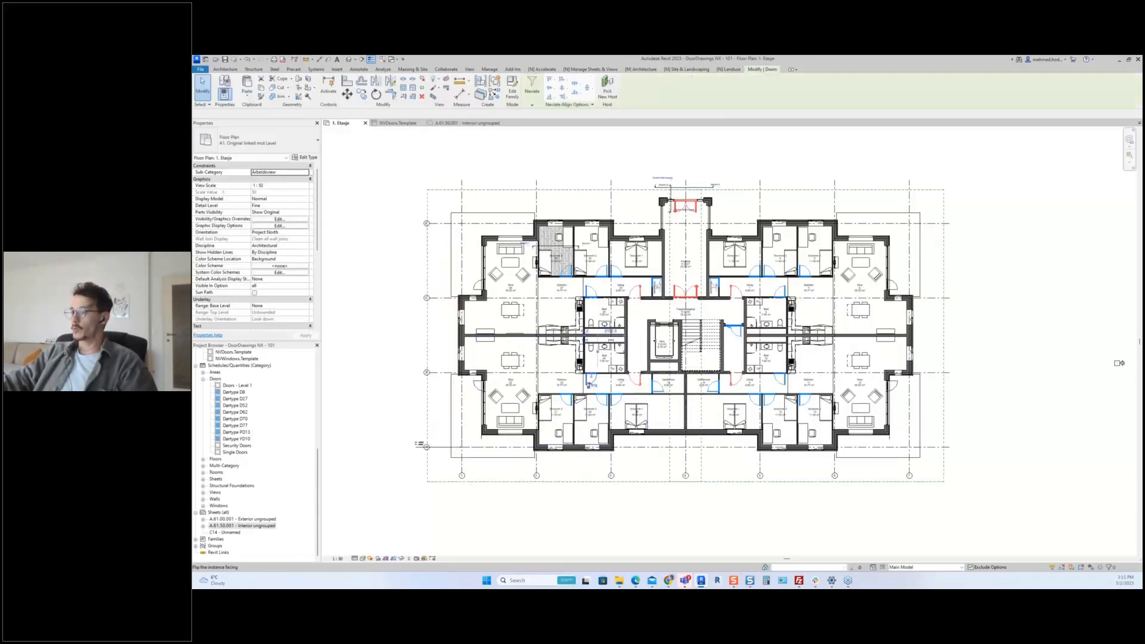
{"action": "scroll", "coordinate": [590, 384], "scroll_direction": "up", "scroll_amount": 4}
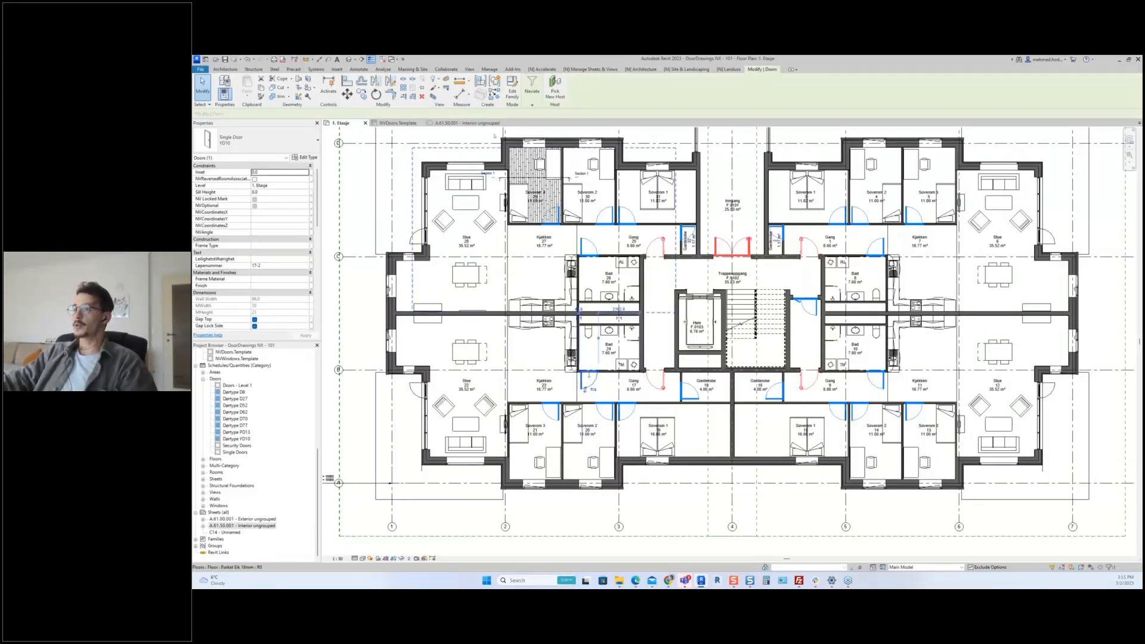
- On the Interior ungrouped sheet, move the Dørtype PD13 legend and its schedule down together, clear of the Dørtype D8 schedule
{"action": "left_click", "coordinate": [479, 123]}
{"action": "key", "text": "Escape"}
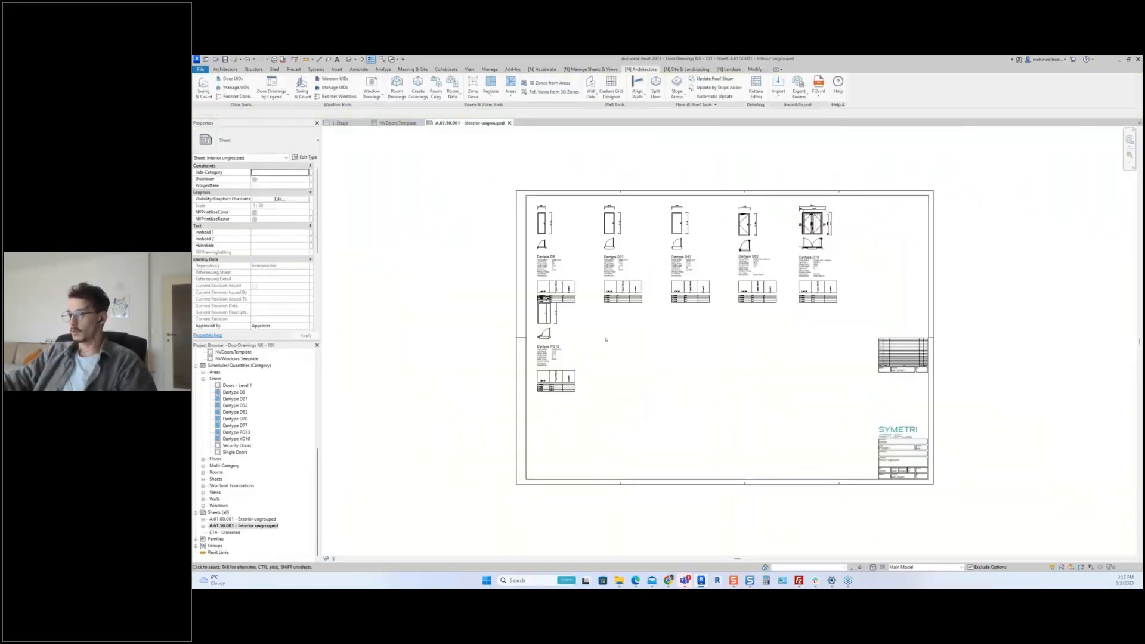
{"action": "middle_click_drag", "start_coordinate": [606, 358], "coordinate": [625, 329]}
{"action": "scroll", "coordinate": [552, 314], "scroll_direction": "up", "scroll_amount": 5}
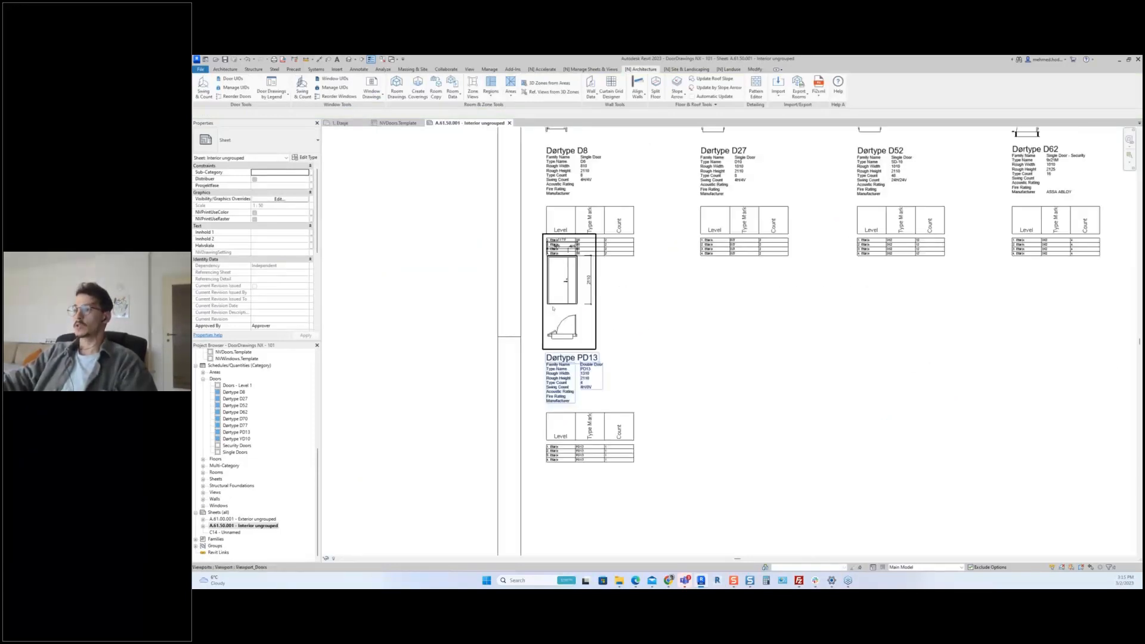
{"action": "scroll", "coordinate": [568, 260], "scroll_direction": "down", "scroll_amount": 2}
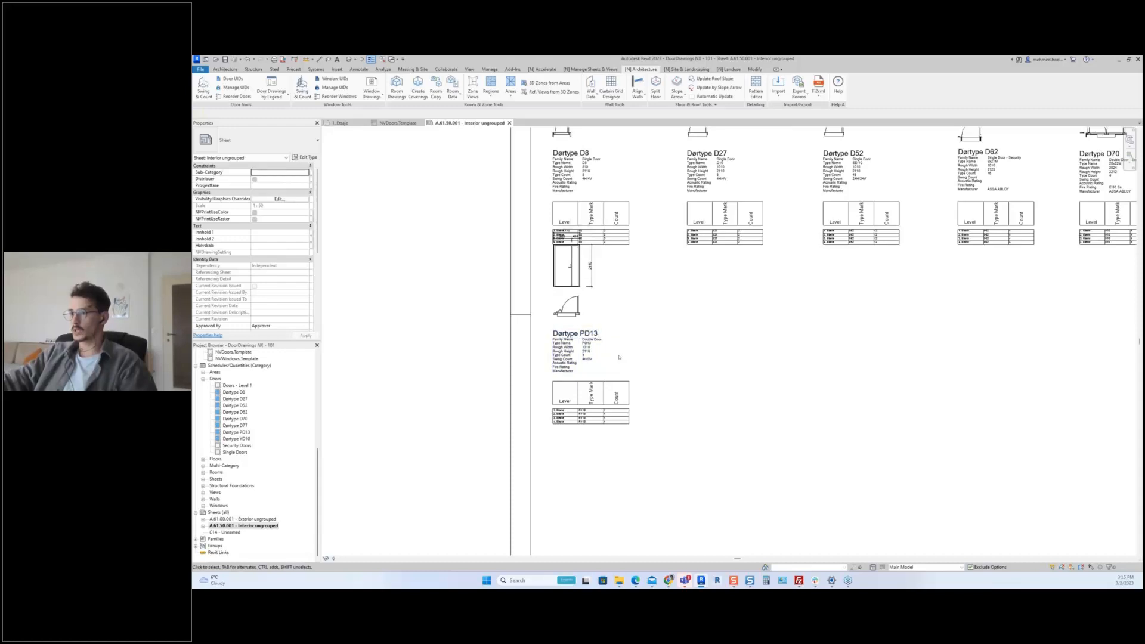
{"action": "left_click_drag", "start_coordinate": [661, 286], "coordinate": [548, 441]}
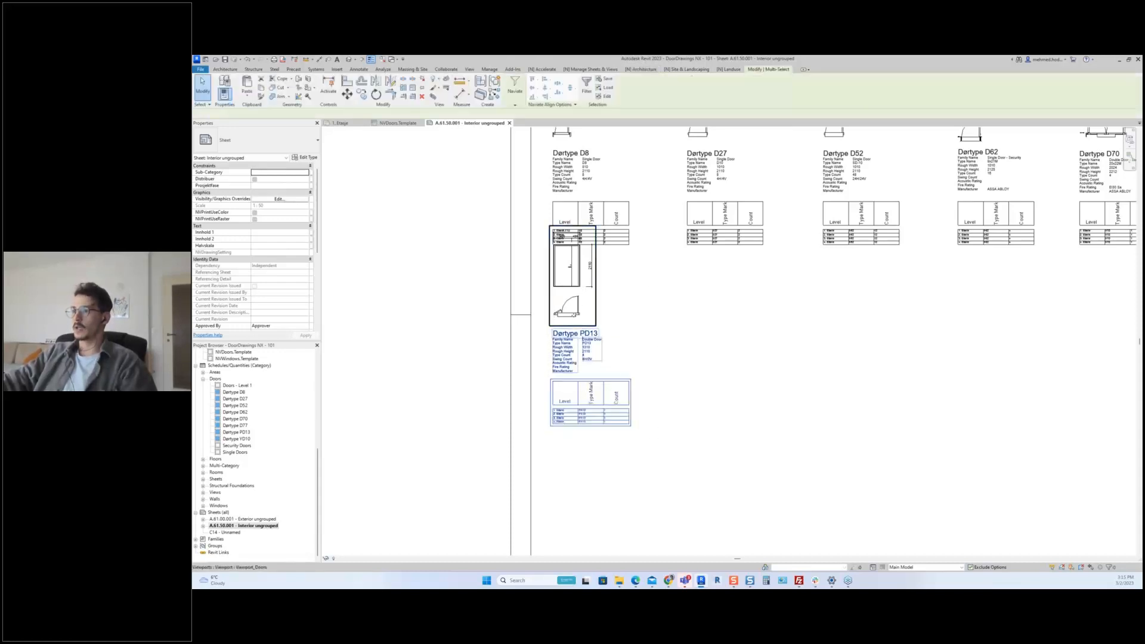
{"action": "scroll", "coordinate": [573, 340], "scroll_direction": "down", "scroll_amount": 3}
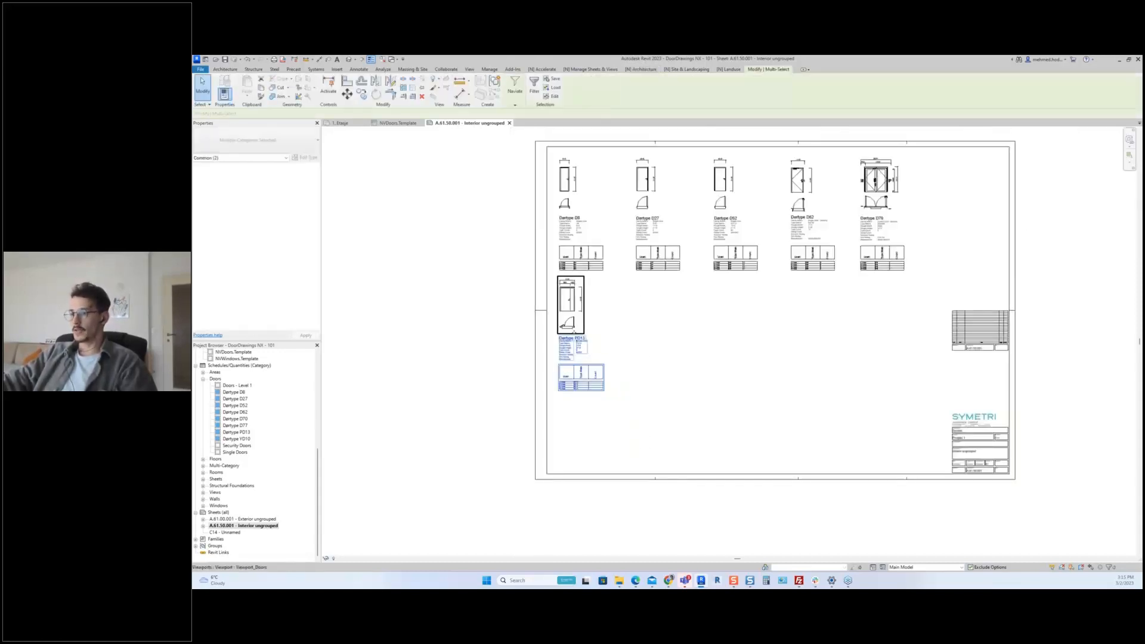
{"action": "scroll", "coordinate": [573, 332], "scroll_direction": "up", "scroll_amount": 2}
{"action": "left_click", "coordinate": [631, 301]}
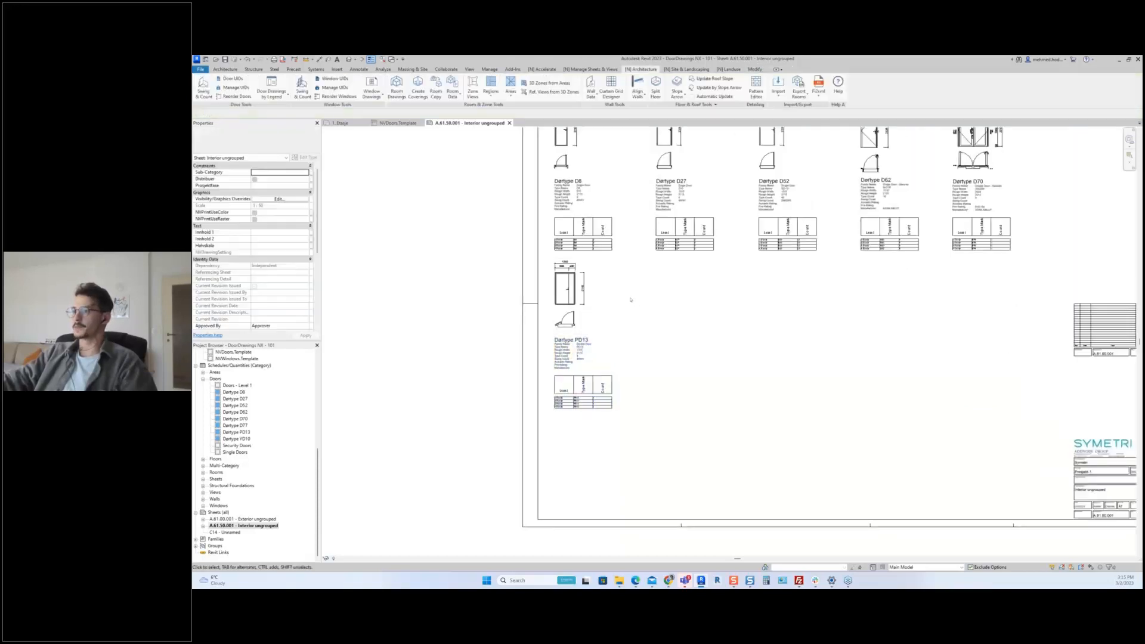
- Return to the 1. Etasje floor plan and delete all instances of the Single Door YD10 type in the entire project
{"action": "scroll", "coordinate": [625, 299], "scroll_direction": "down", "scroll_amount": 3}
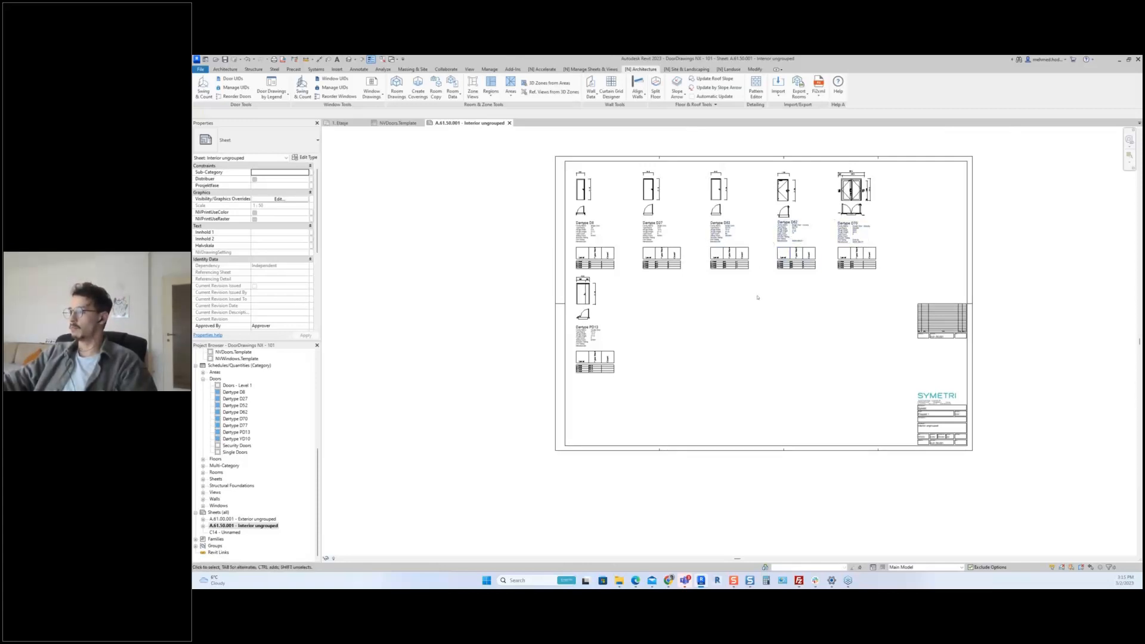
{"action": "middle_click_drag", "start_coordinate": [719, 300], "coordinate": [724, 310]}
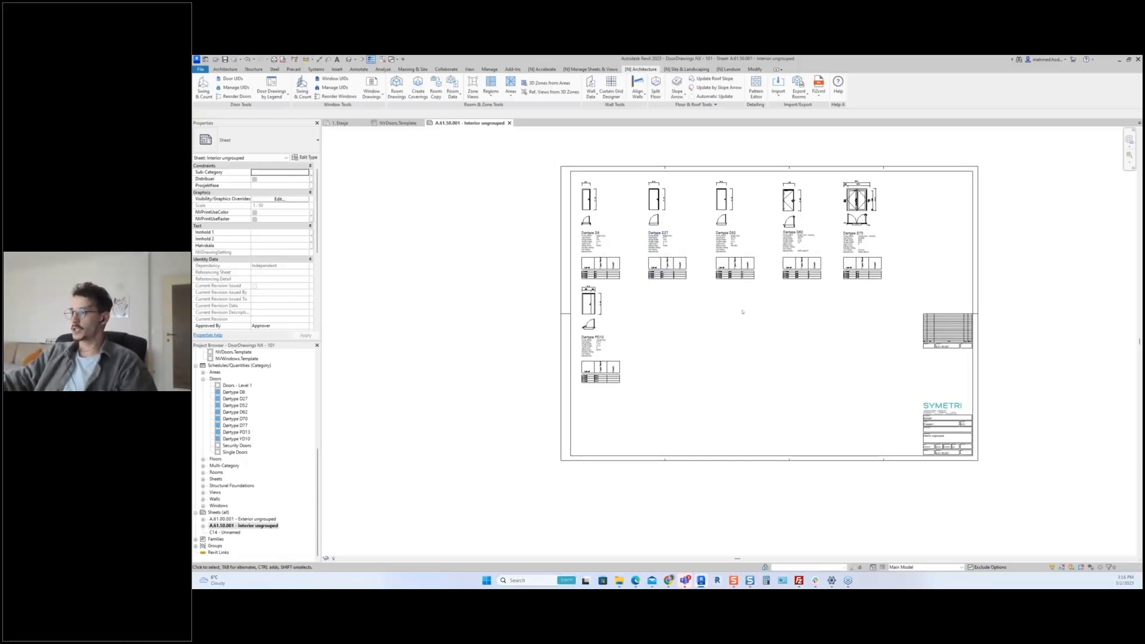
{"action": "middle_click_drag", "start_coordinate": [707, 334], "coordinate": [735, 328]}
{"action": "left_click", "coordinate": [340, 123]}
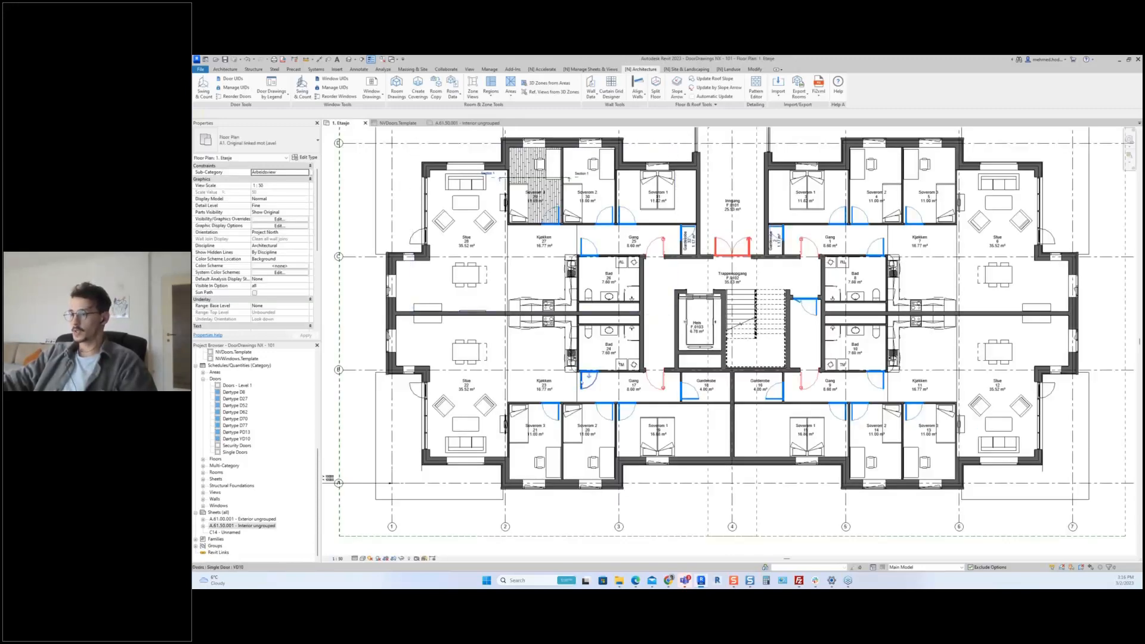
{"action": "left_click", "coordinate": [588, 378]}
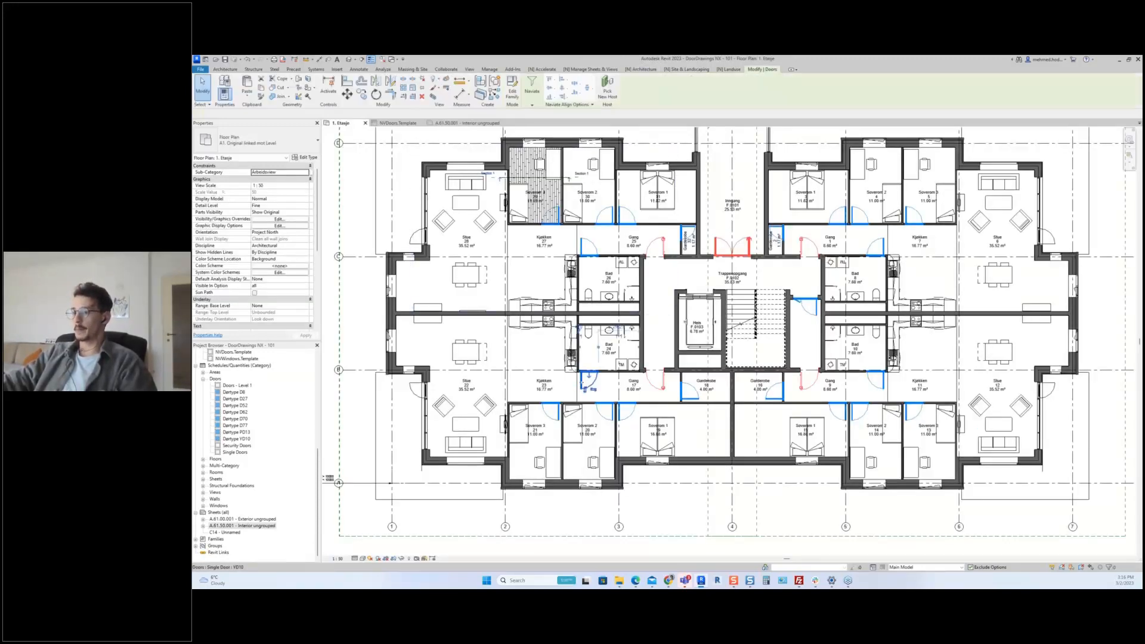
{"action": "right_click", "coordinate": [587, 379]}
{"action": "mouse_move", "coordinate": [656, 281]}
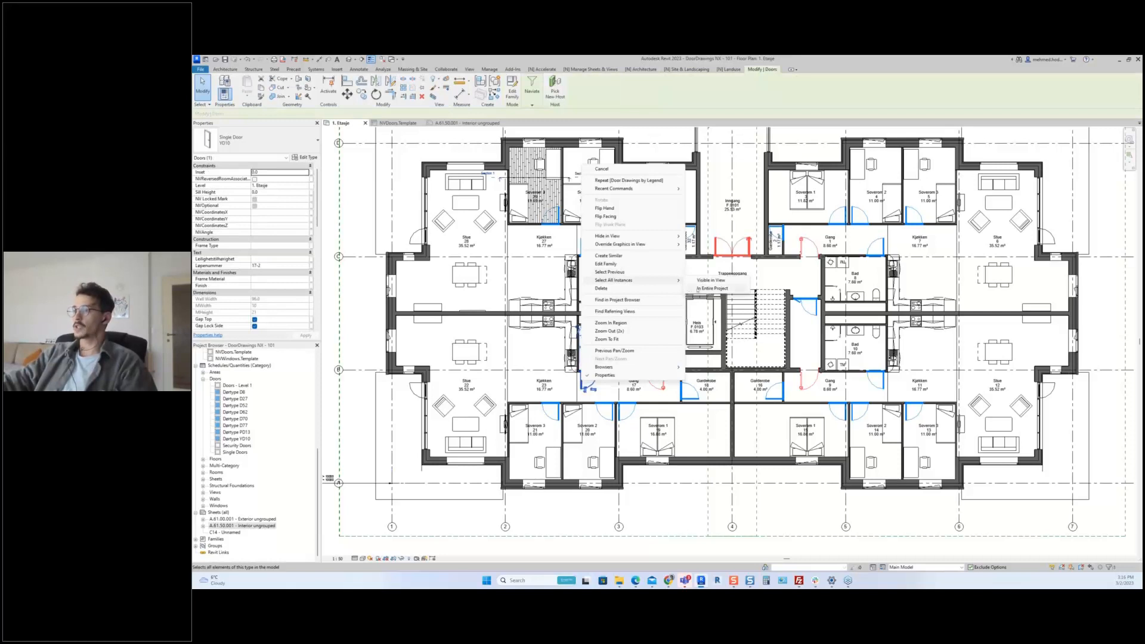
{"action": "left_click", "coordinate": [712, 288]}
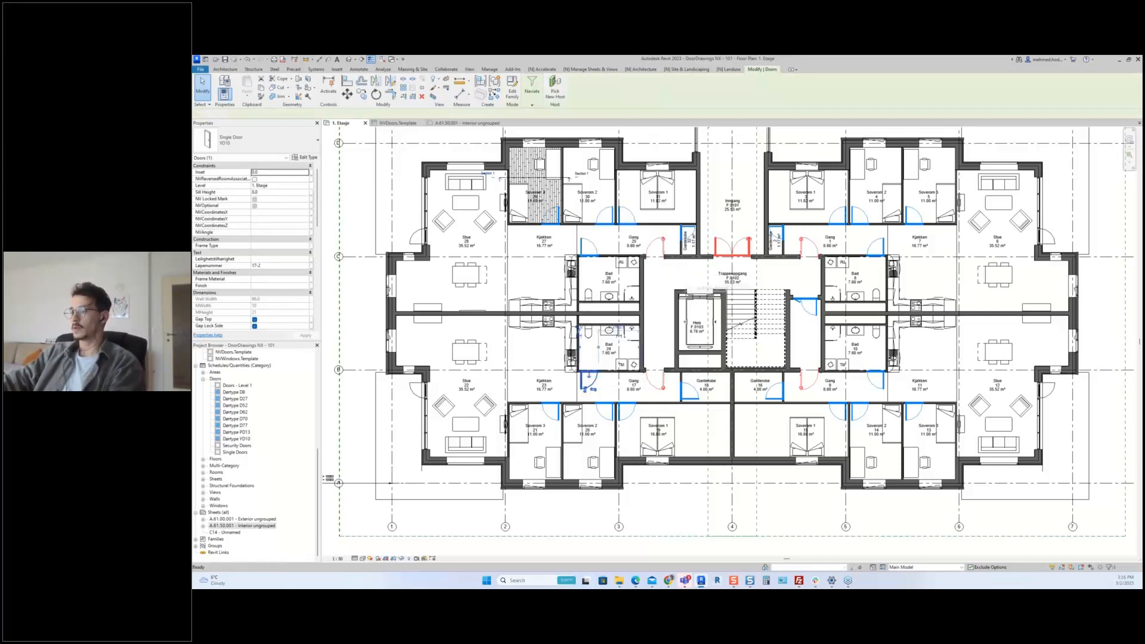
{"action": "middle_click_drag", "start_coordinate": [586, 359], "coordinate": [574, 365]}
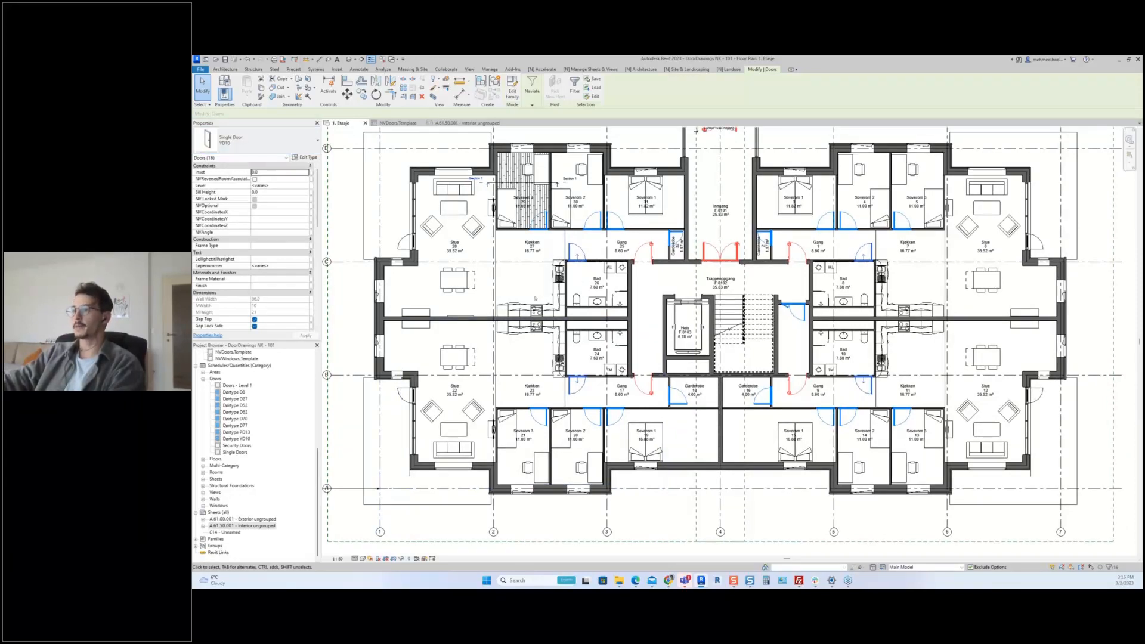
{"action": "key", "text": "Escape"}
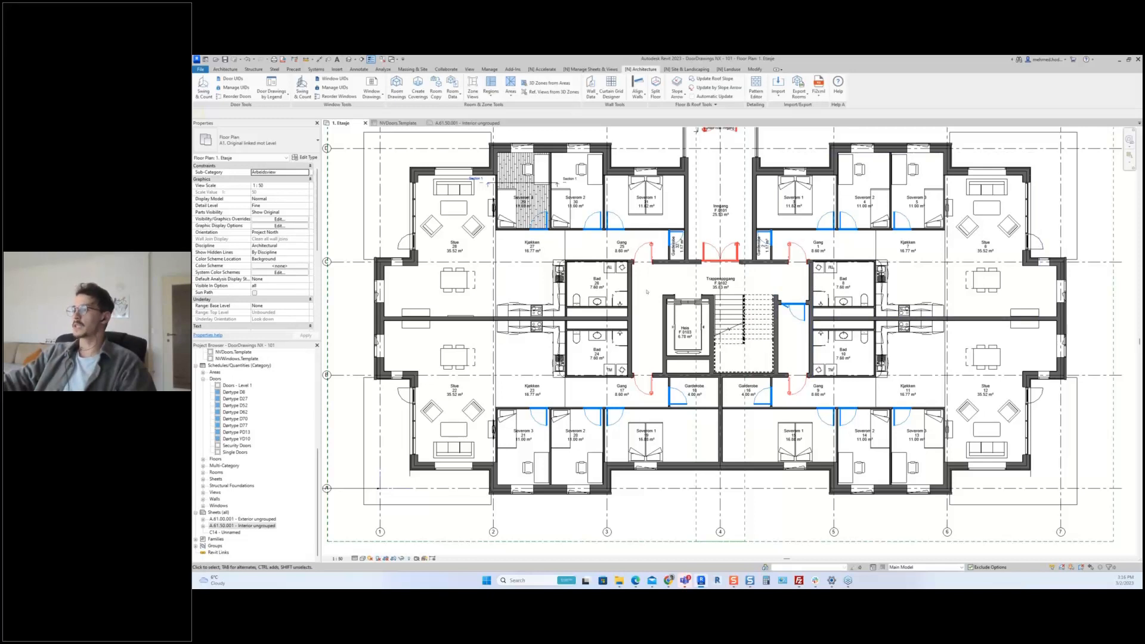
- Run Door Drawings by Legend again, expand the information entry in its report, and close the report
{"action": "scroll", "coordinate": [647, 292], "scroll_direction": "down", "scroll_amount": 2}
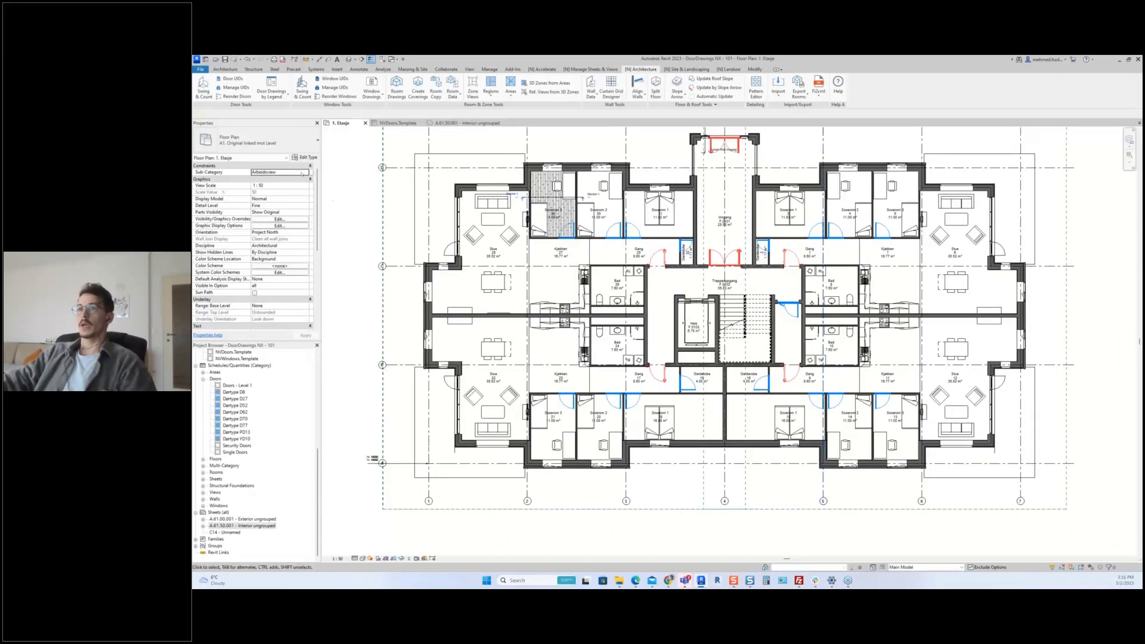
{"action": "left_click", "coordinate": [272, 86]}
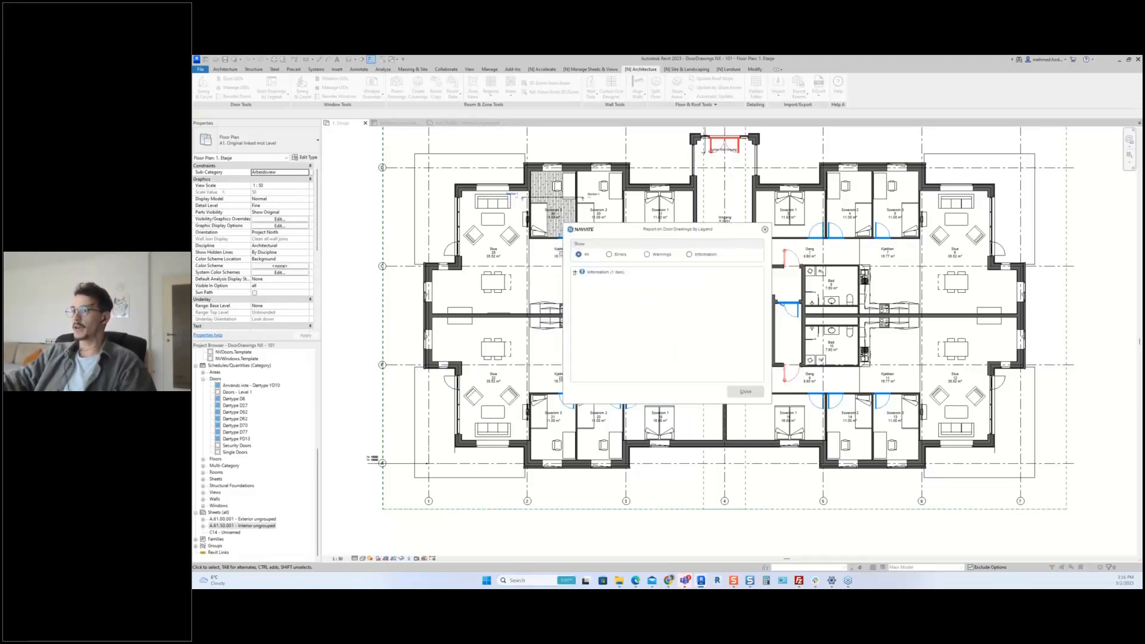
{"action": "left_click", "coordinate": [574, 272]}
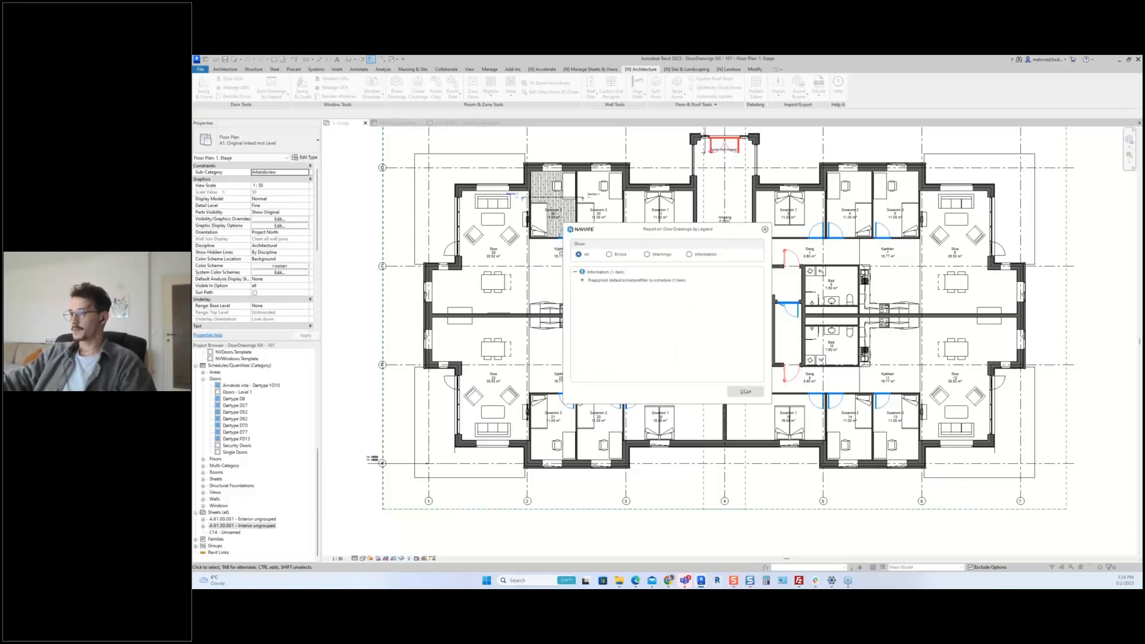
{"action": "left_click", "coordinate": [745, 391]}
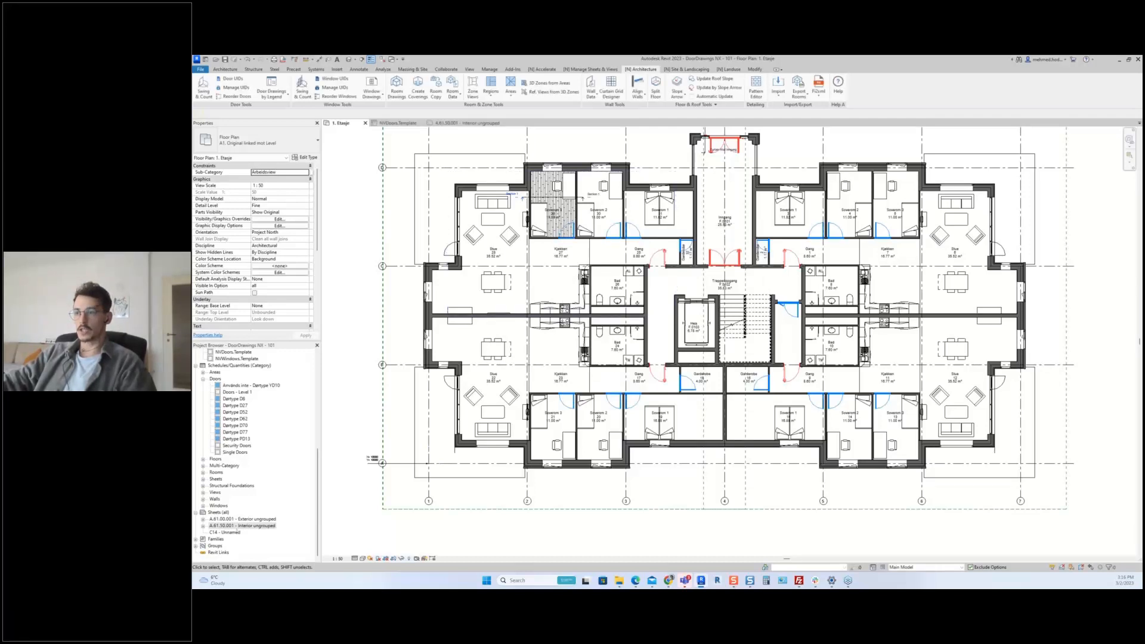
- Open the Exterior ungrouped sheet and examine the YD10 door type's title, legend and schedule beside those of Dørtype D77
{"action": "double_click", "coordinate": [238, 526]}
{"action": "double_click", "coordinate": [242, 520]}
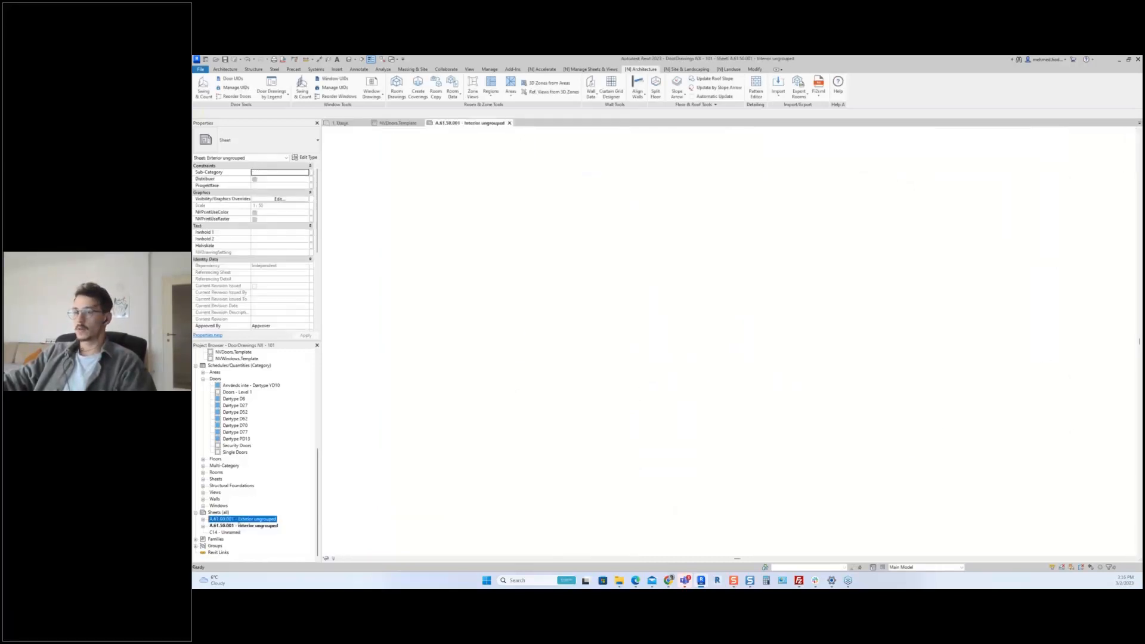
{"action": "double_click", "coordinate": [238, 527]}
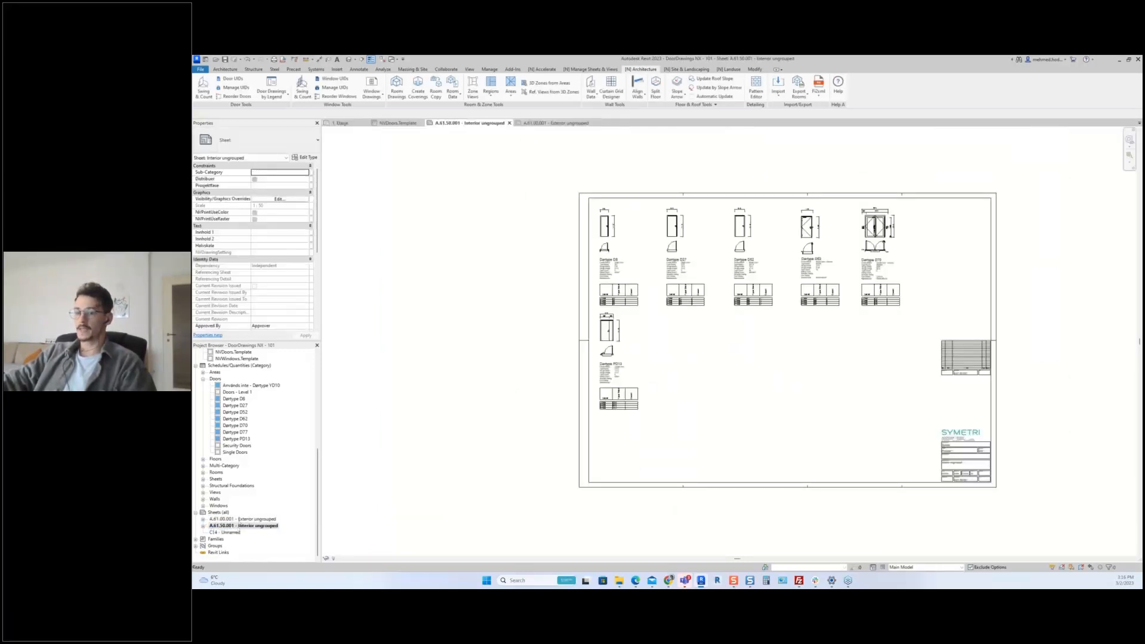
{"action": "double_click", "coordinate": [241, 520]}
{"action": "scroll", "coordinate": [598, 361], "scroll_direction": "up", "scroll_amount": 5}
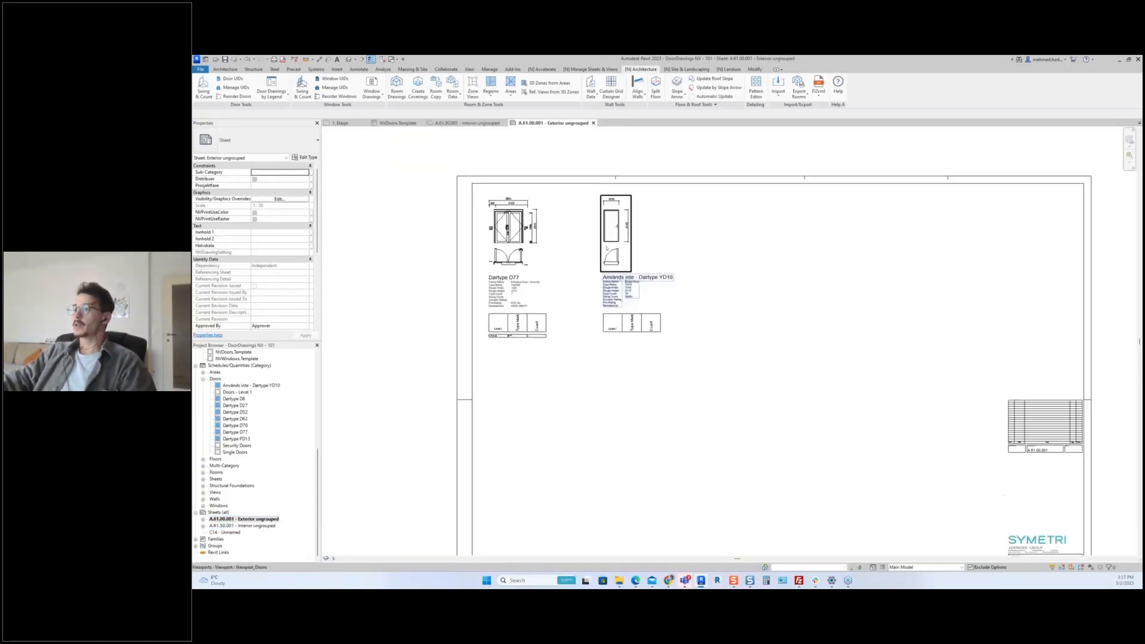
{"action": "scroll", "coordinate": [554, 377], "scroll_direction": "up", "scroll_amount": 2}
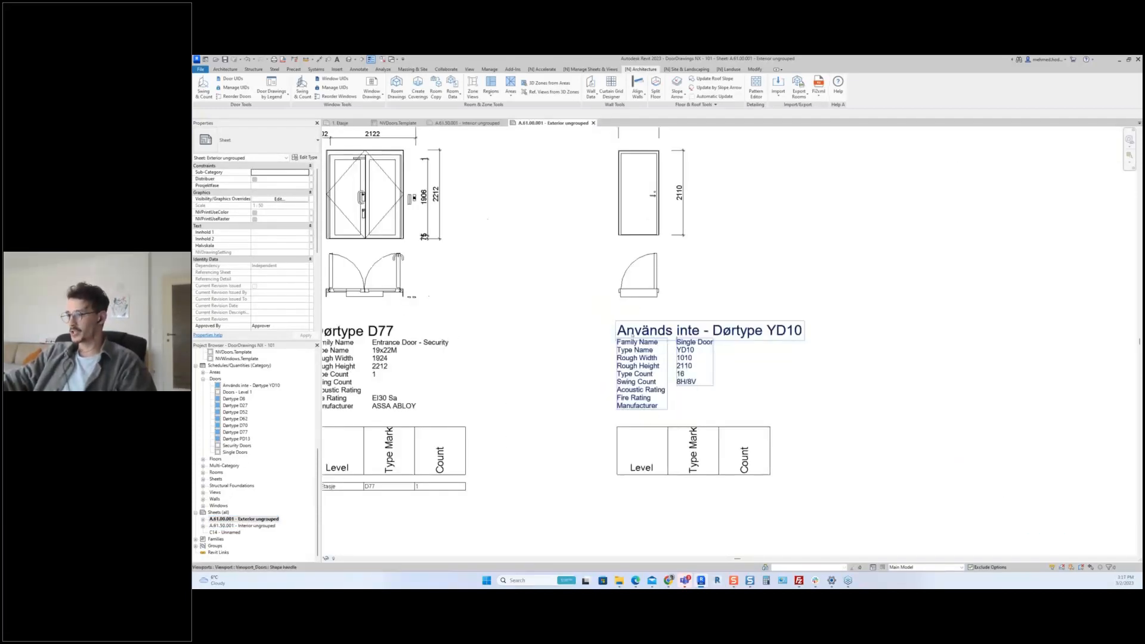
{"action": "scroll", "coordinate": [756, 354], "scroll_direction": "down", "scroll_amount": 2}
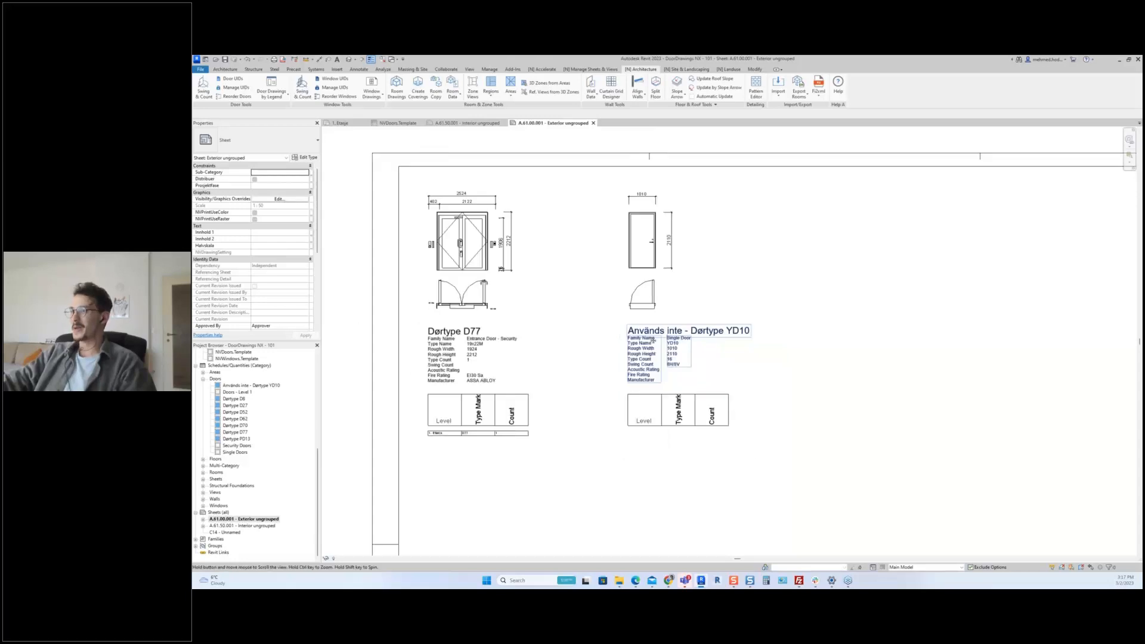
{"action": "scroll", "coordinate": [695, 350], "scroll_direction": "up", "scroll_amount": 1}
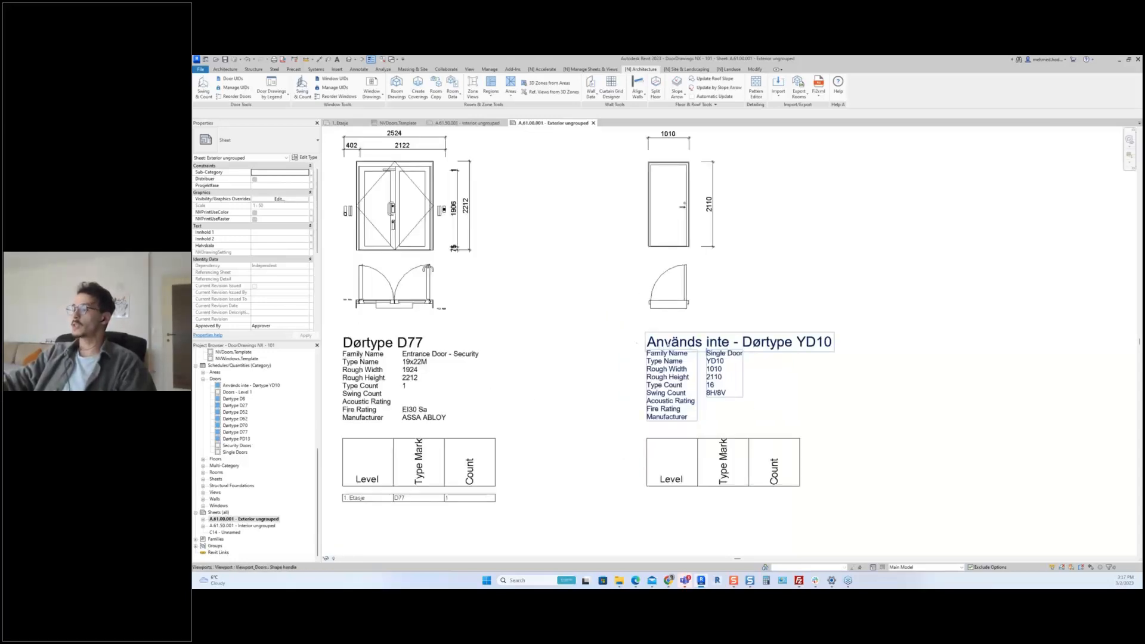
{"action": "scroll", "coordinate": [650, 341], "scroll_direction": "down", "scroll_amount": 2}
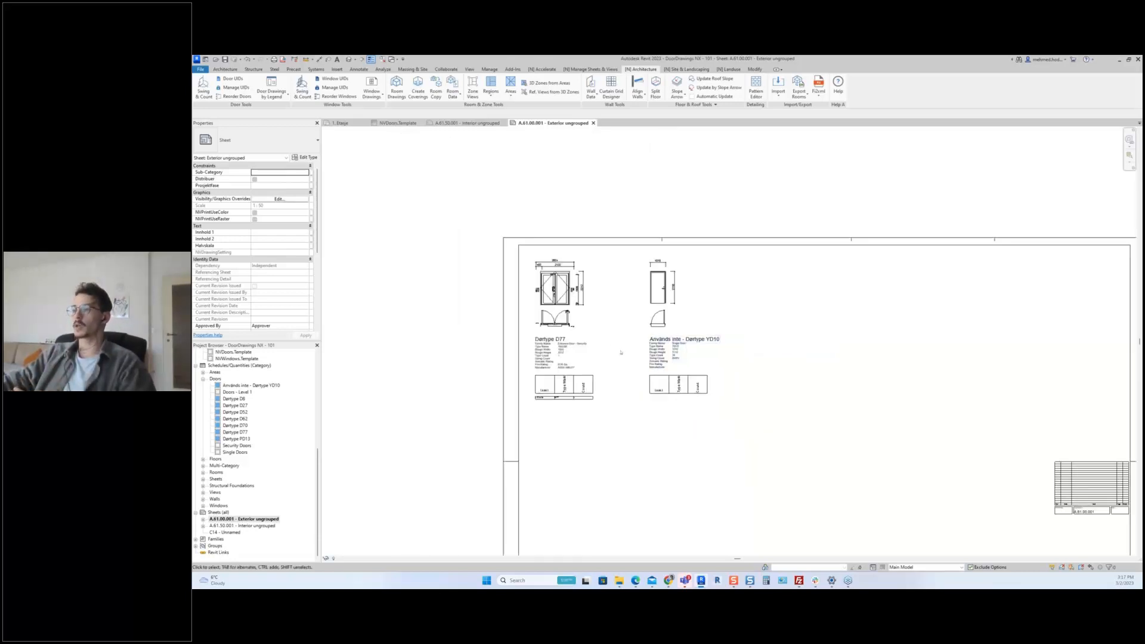
{"action": "scroll", "coordinate": [668, 350], "scroll_direction": "up", "scroll_amount": 1}
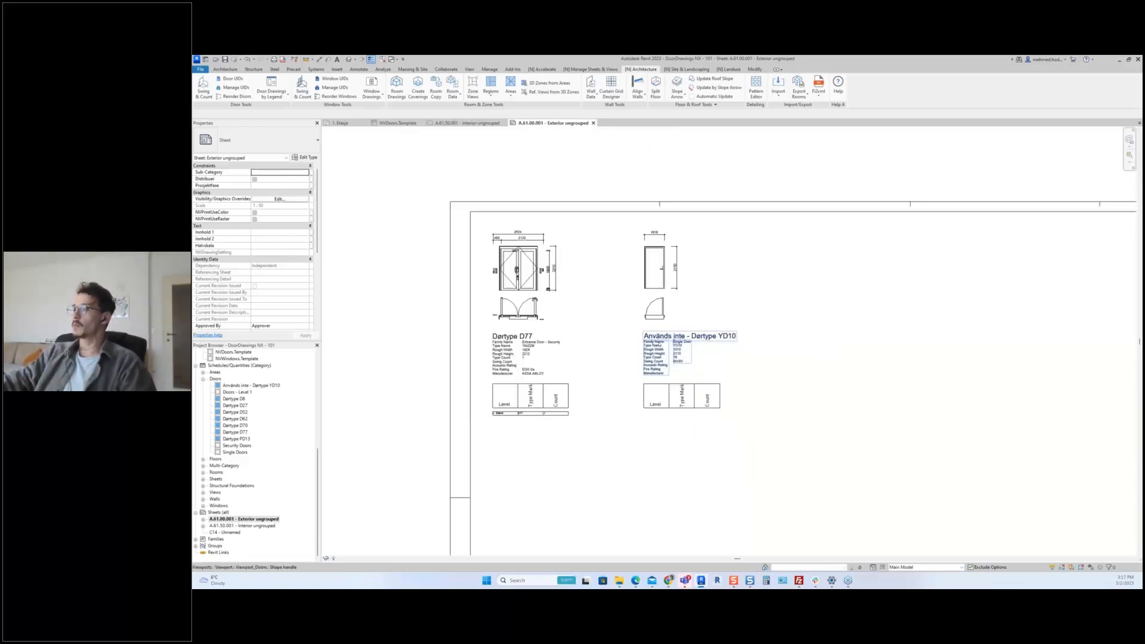
{"action": "scroll", "coordinate": [653, 340], "scroll_direction": "up", "scroll_amount": 1}
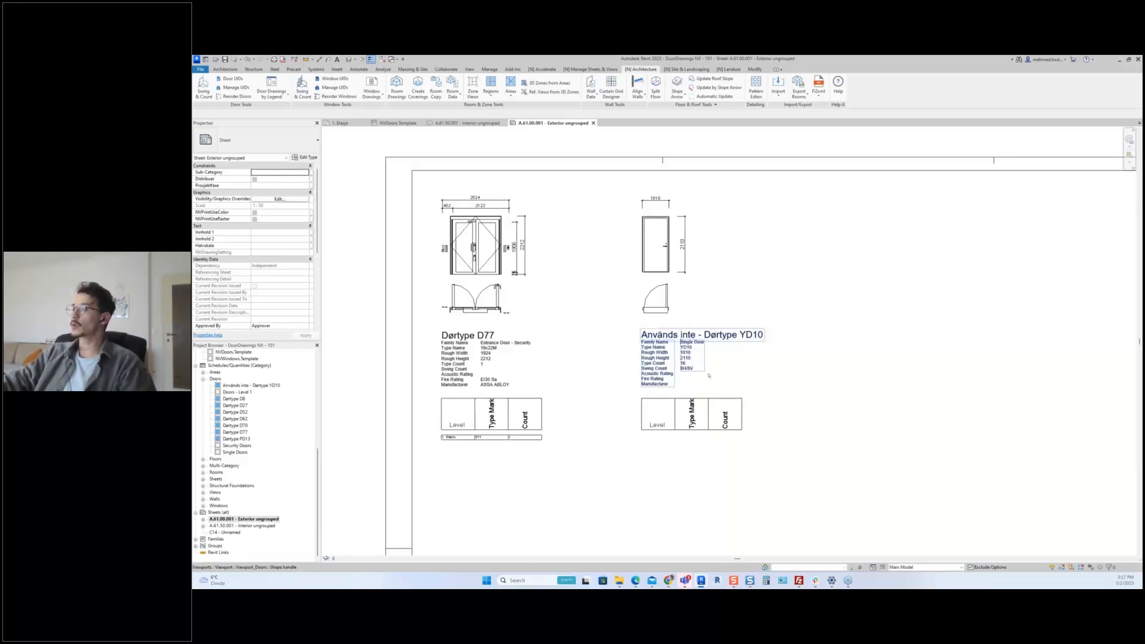
{"action": "scroll", "coordinate": [653, 338], "scroll_direction": "down", "scroll_amount": 4}
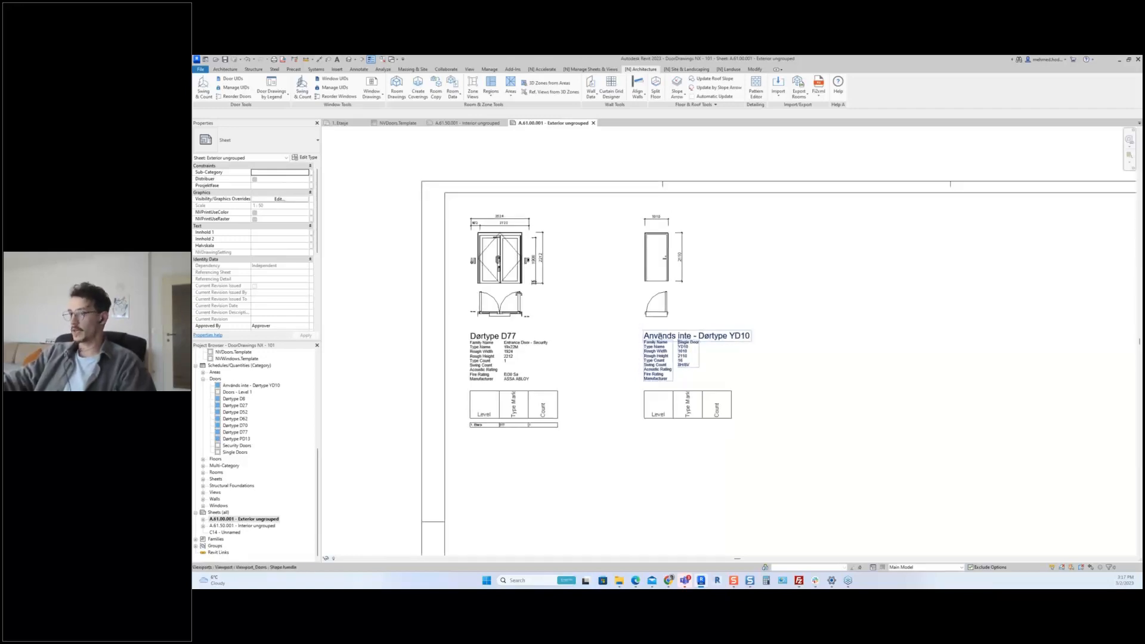
{"action": "scroll", "coordinate": [657, 336], "scroll_direction": "up", "scroll_amount": 2}
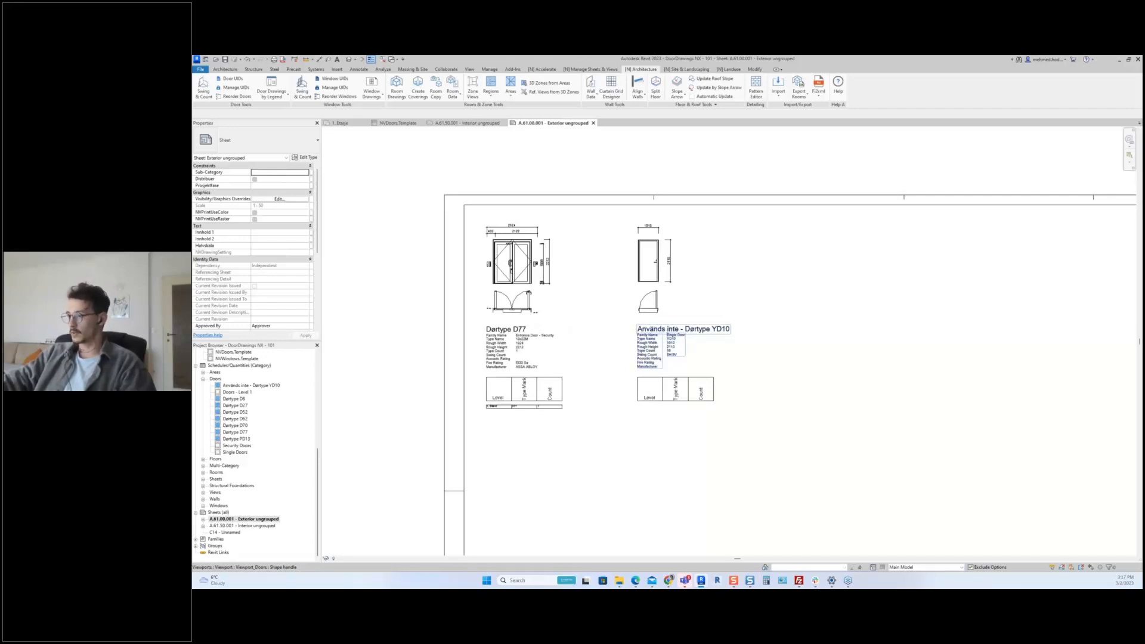
{"action": "scroll", "coordinate": [645, 332], "scroll_direction": "up", "scroll_amount": 2}
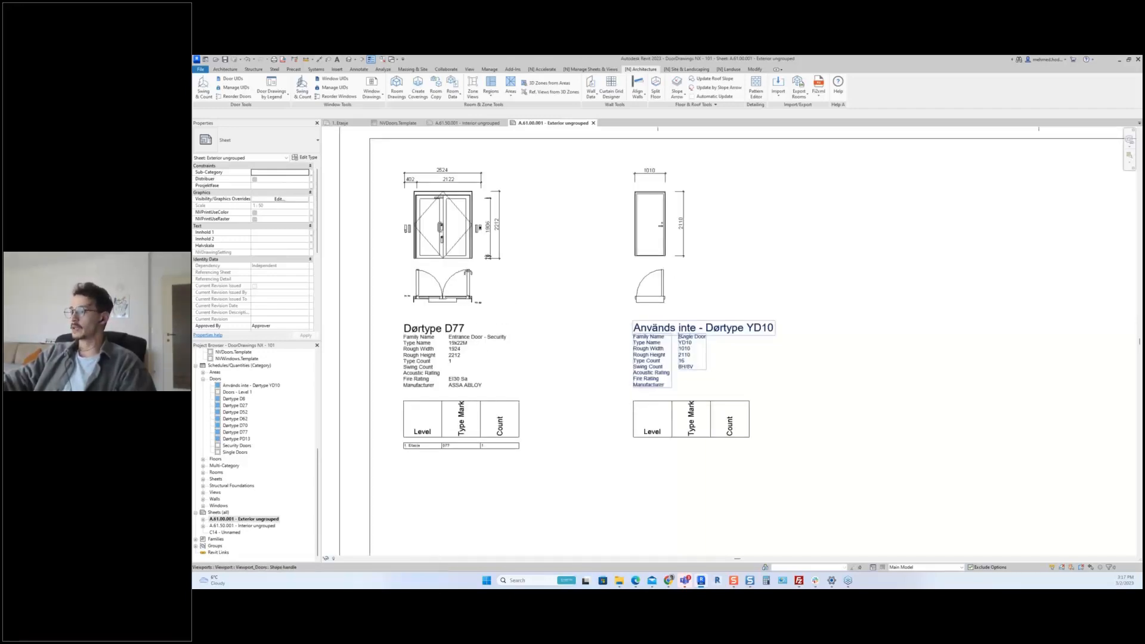
{"action": "scroll", "coordinate": [651, 331], "scroll_direction": "down", "scroll_amount": 2}
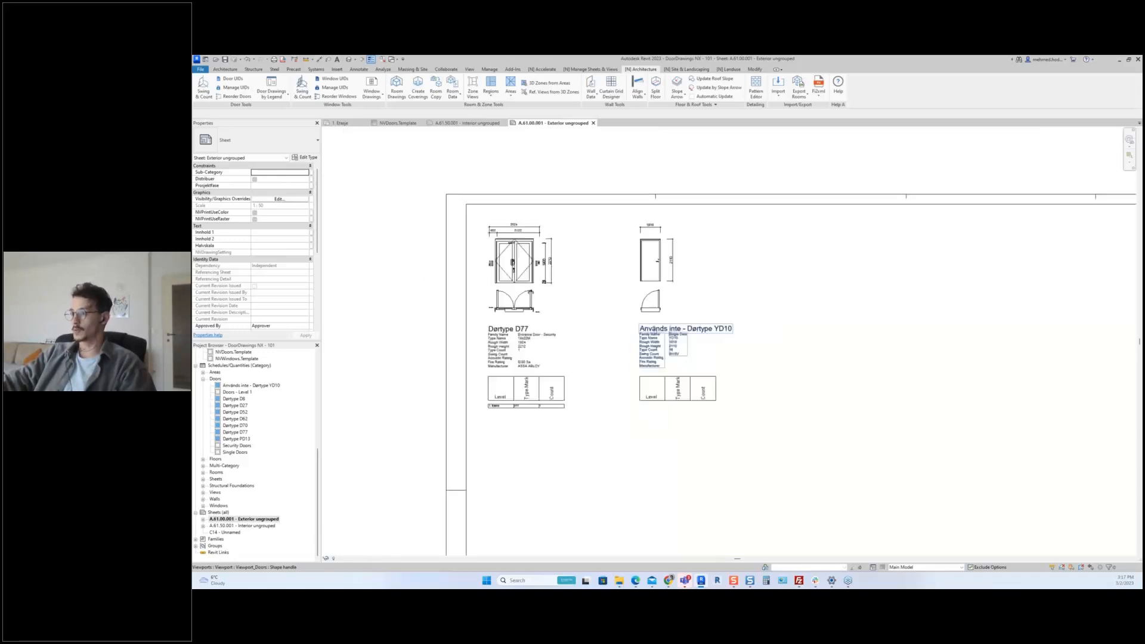
{"action": "scroll", "coordinate": [652, 331], "scroll_direction": "down", "scroll_amount": 3}
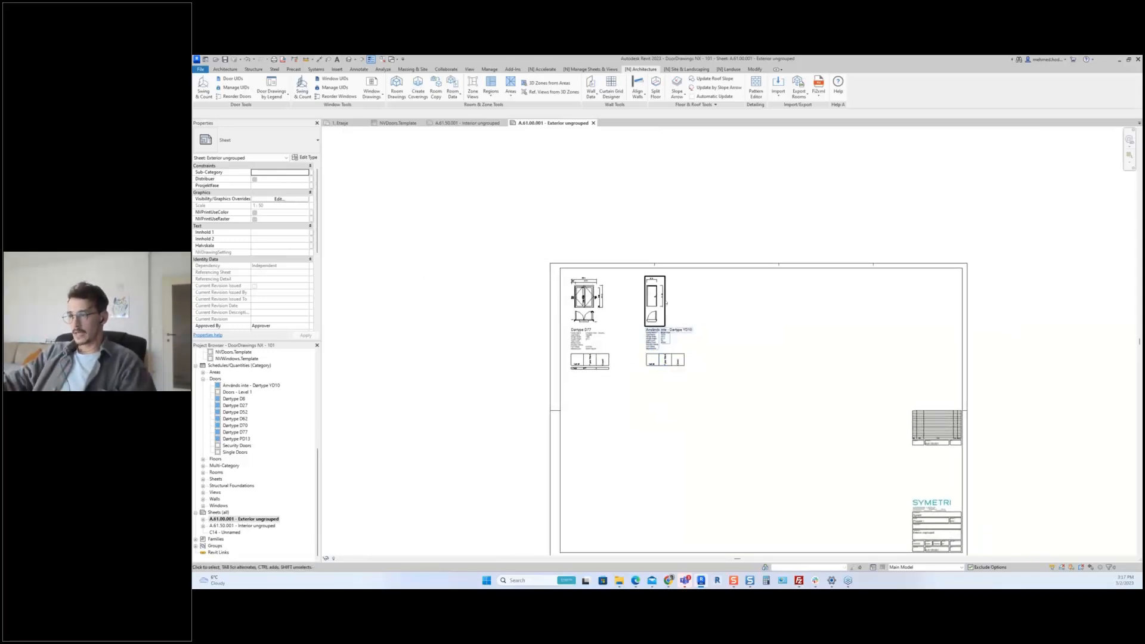
{"action": "scroll", "coordinate": [631, 319], "scroll_direction": "up", "scroll_amount": 4}
{"action": "middle_click_drag", "start_coordinate": [622, 341], "coordinate": [645, 334]}
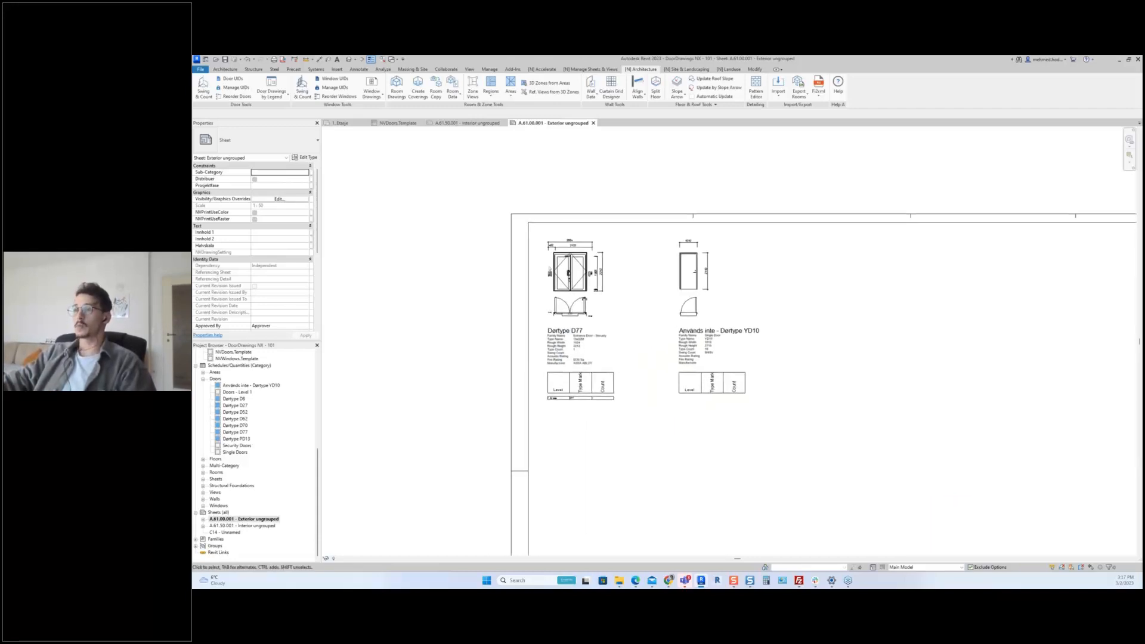
- Return to the Interior ungrouped sheet and activate the Dørtype D70 double door legend for editing in place
{"action": "left_click", "coordinate": [461, 124]}
{"action": "middle_click_drag", "start_coordinate": [655, 290], "coordinate": [639, 287]}
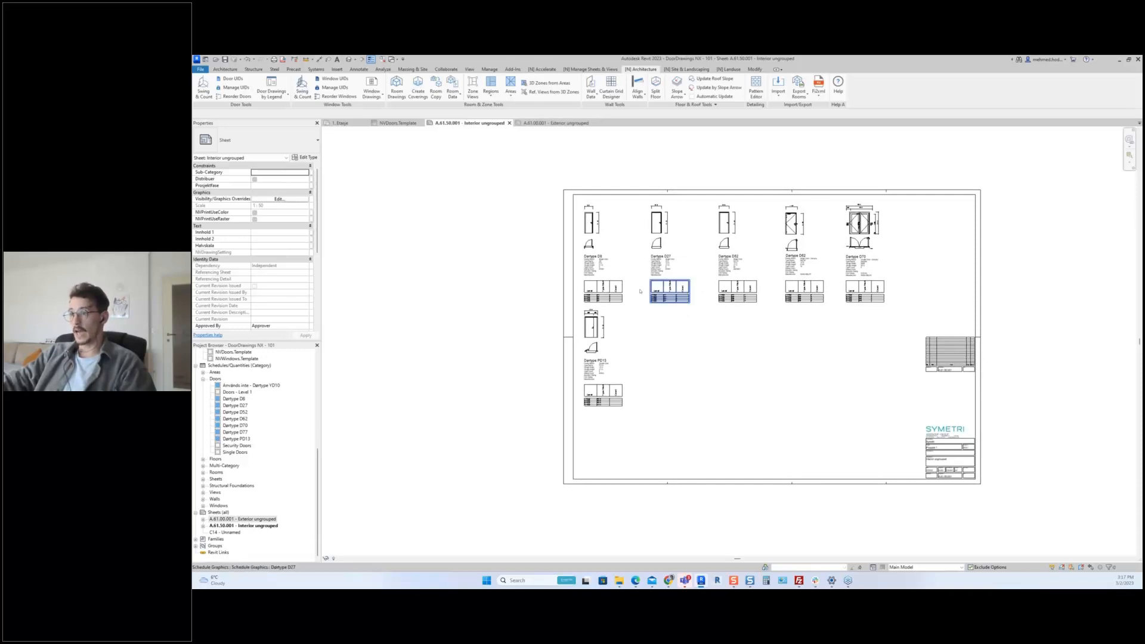
{"action": "middle_click_drag", "start_coordinate": [888, 219], "coordinate": [878, 260]}
{"action": "scroll", "coordinate": [769, 274], "scroll_direction": "up", "scroll_amount": 3}
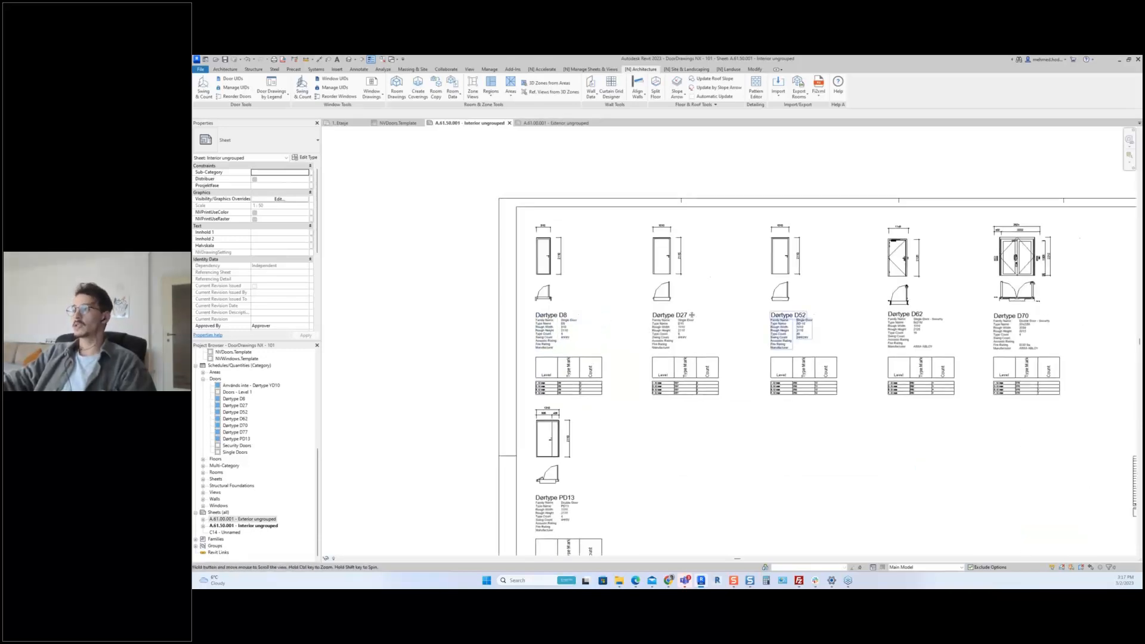
{"action": "scroll", "coordinate": [947, 294], "scroll_direction": "up", "scroll_amount": 4}
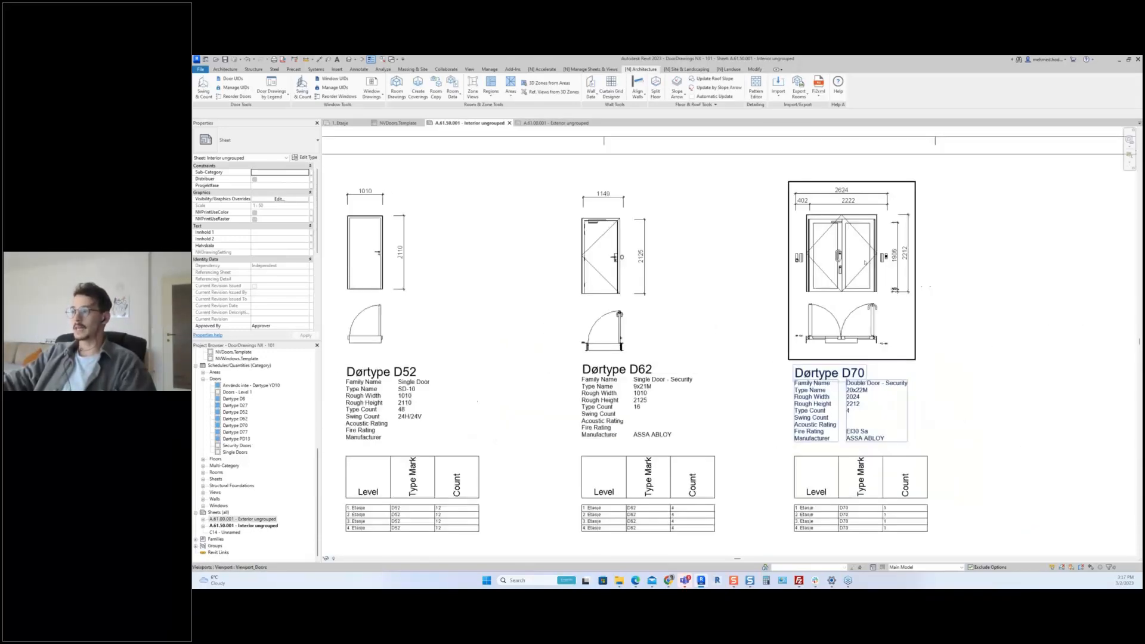
{"action": "middle_click_drag", "start_coordinate": [840, 241], "coordinate": [753, 243]}
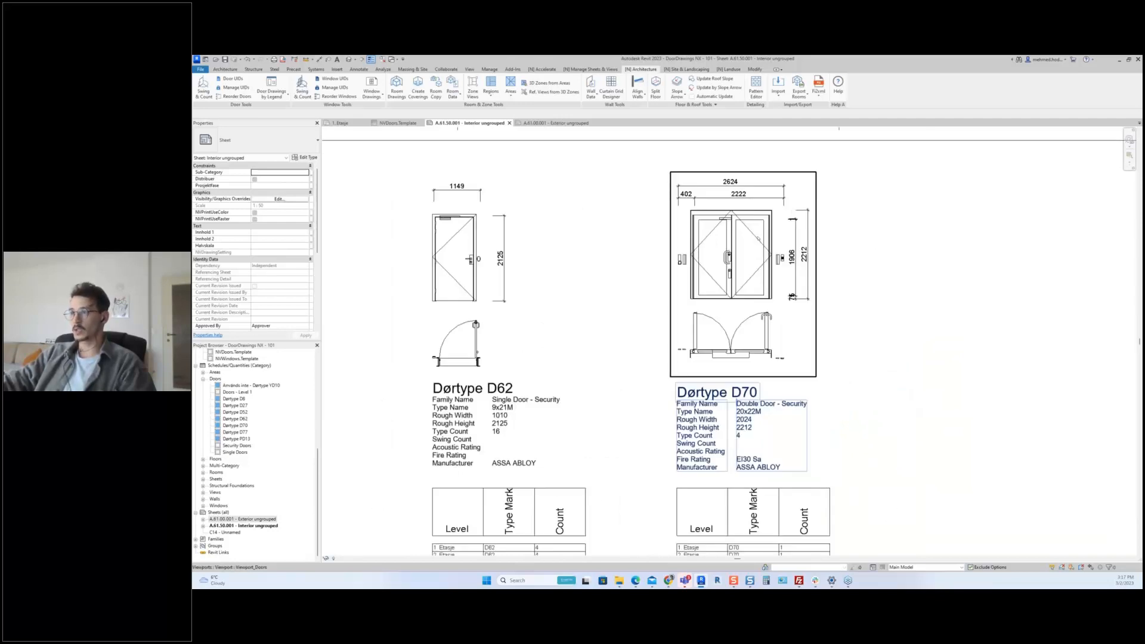
{"action": "scroll", "coordinate": [758, 237], "scroll_direction": "up", "scroll_amount": 2}
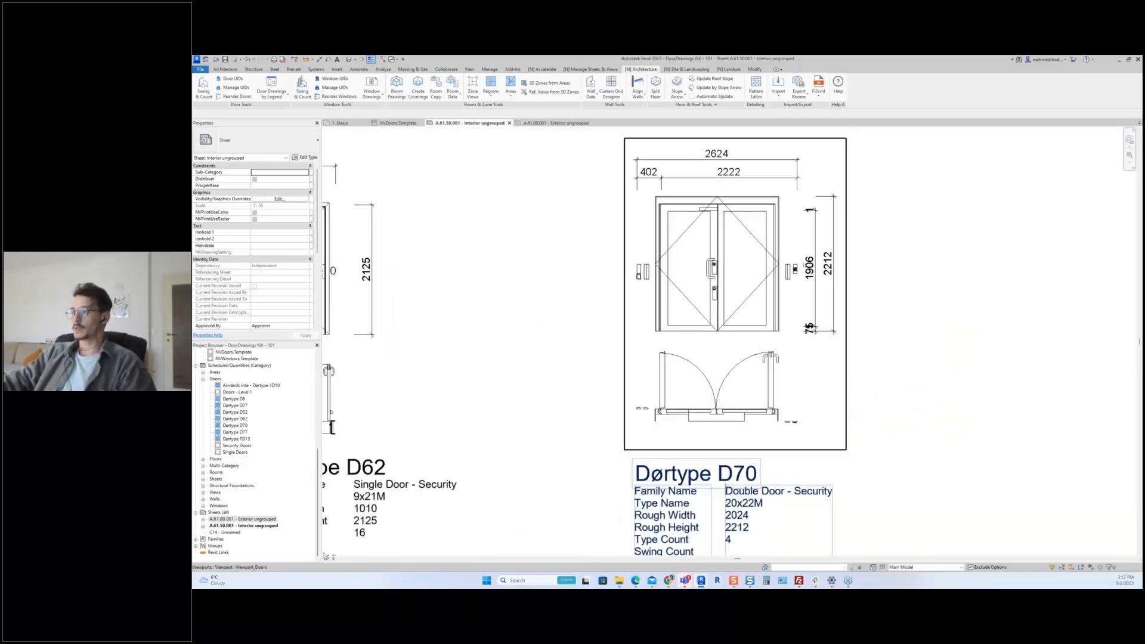
{"action": "scroll", "coordinate": [794, 266], "scroll_direction": "up", "scroll_amount": 1}
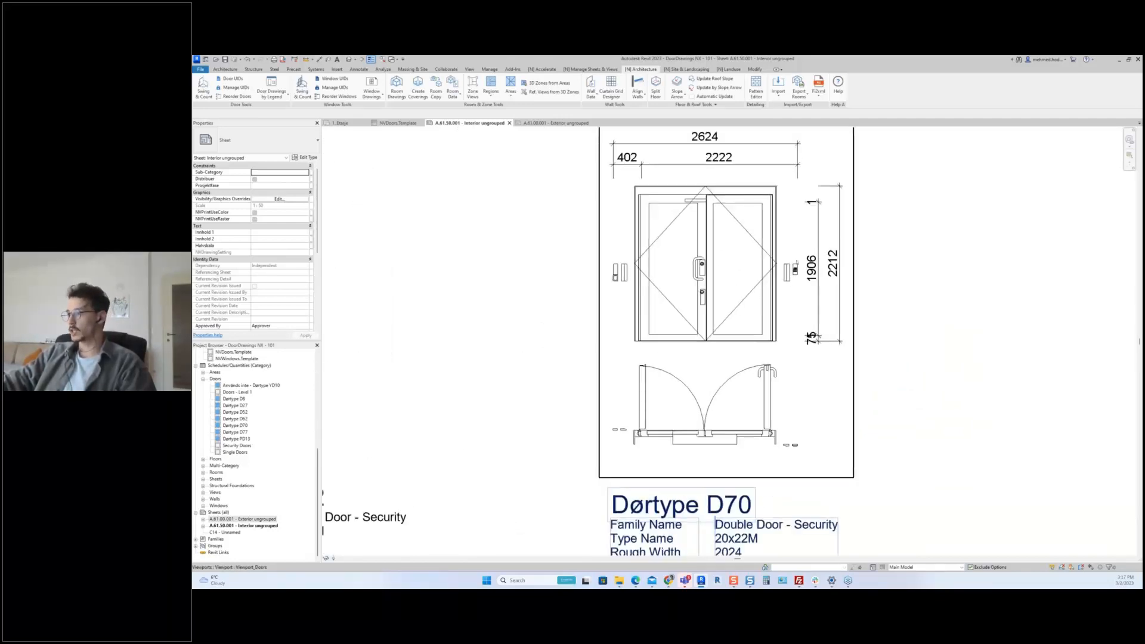
{"action": "scroll", "coordinate": [705, 300], "scroll_direction": "down", "scroll_amount": 1}
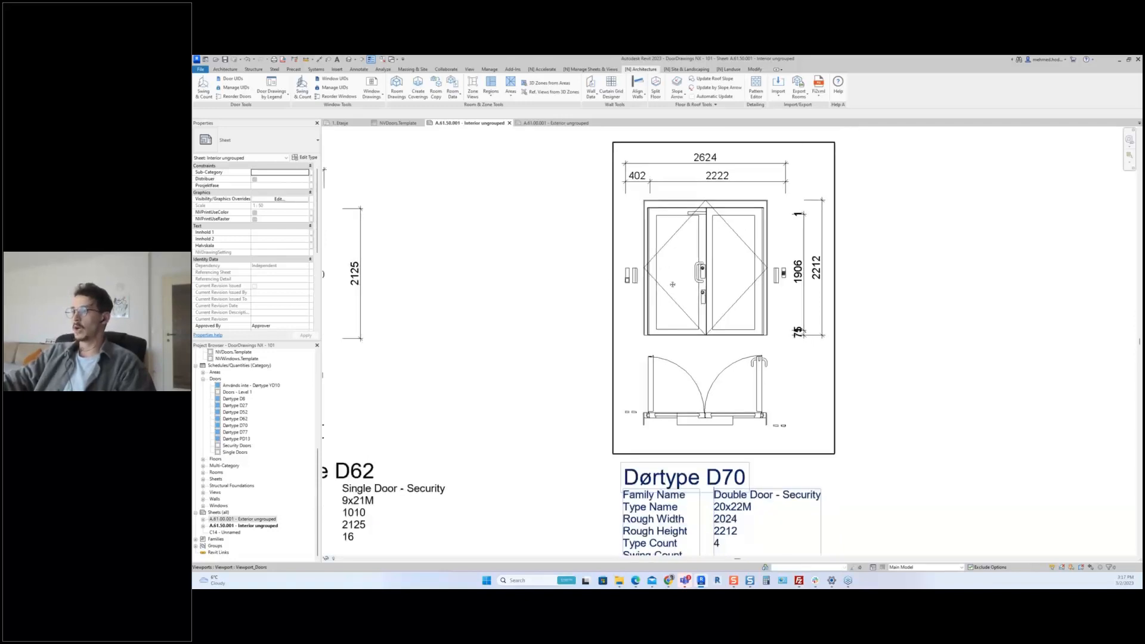
{"action": "double_click", "coordinate": [672, 284]}
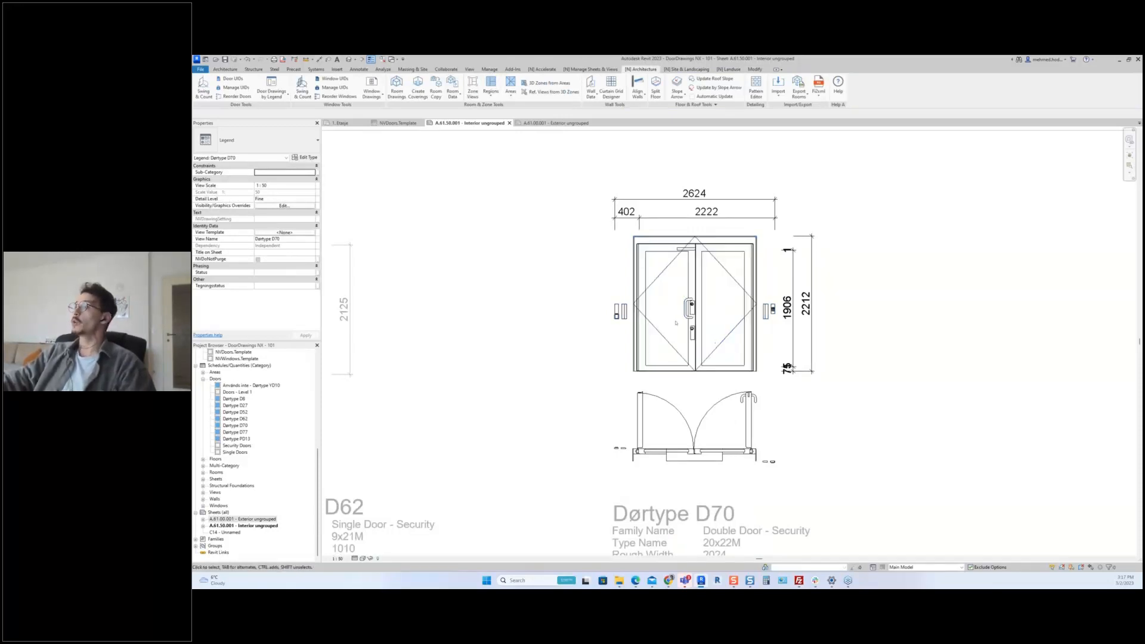
- Examine the Dørtype D70 legend and its type data, leave in-place editing, and view the whole Interior ungrouped sheet
{"action": "scroll", "coordinate": [531, 245], "scroll_direction": "down", "scroll_amount": 2}
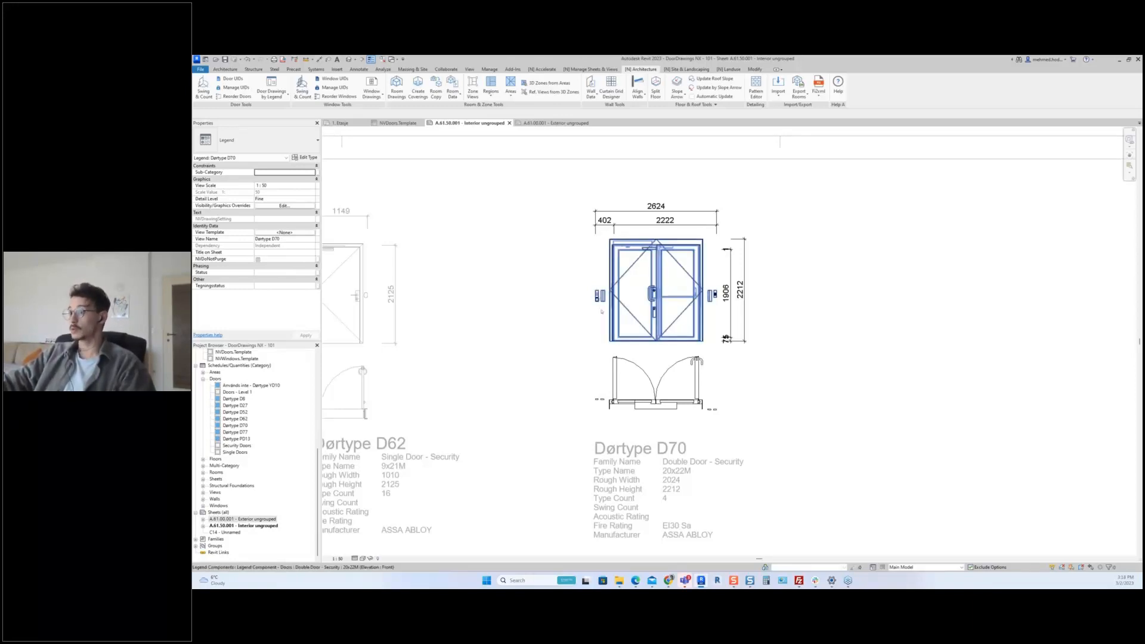
{"action": "scroll", "coordinate": [601, 311], "scroll_direction": "down", "scroll_amount": 3}
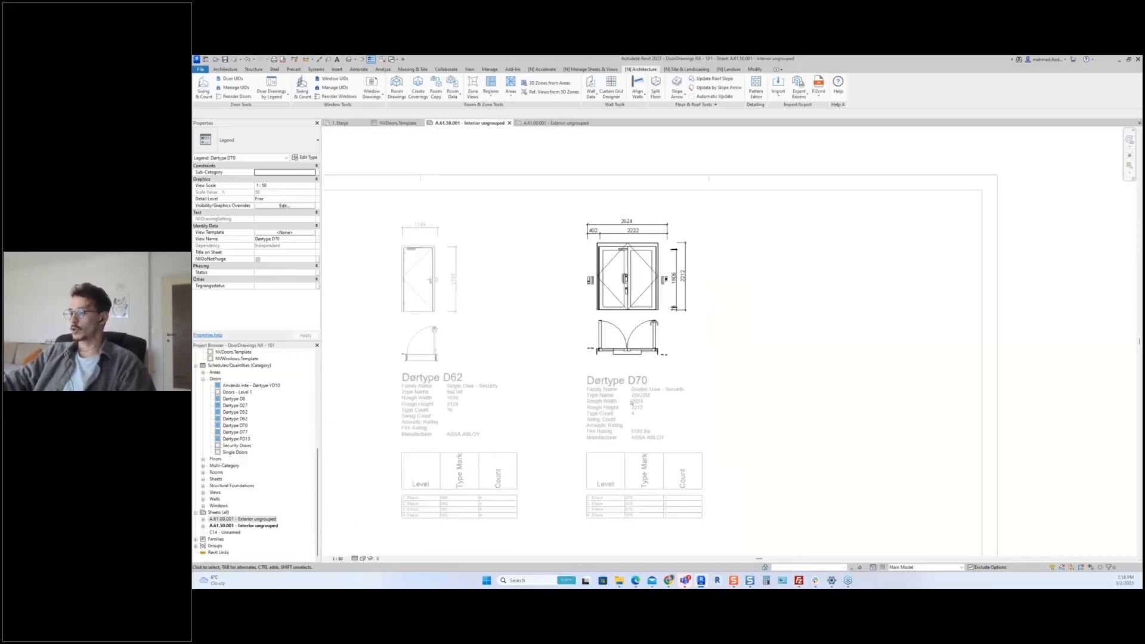
{"action": "scroll", "coordinate": [631, 403], "scroll_direction": "up", "scroll_amount": 2}
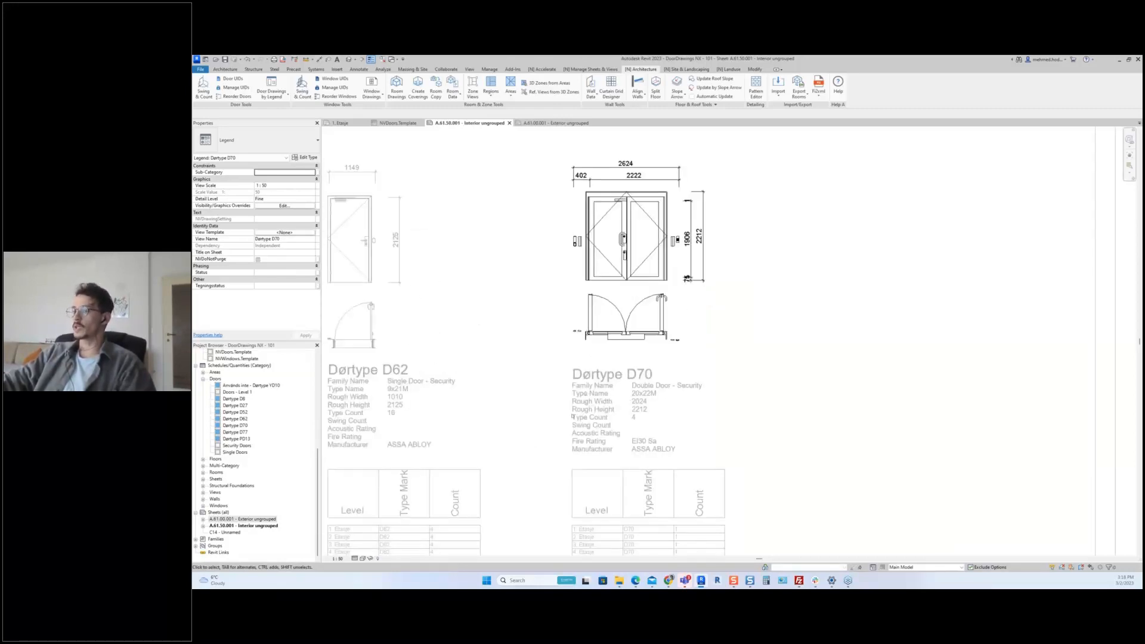
{"action": "scroll", "coordinate": [616, 452], "scroll_direction": "up", "scroll_amount": 1}
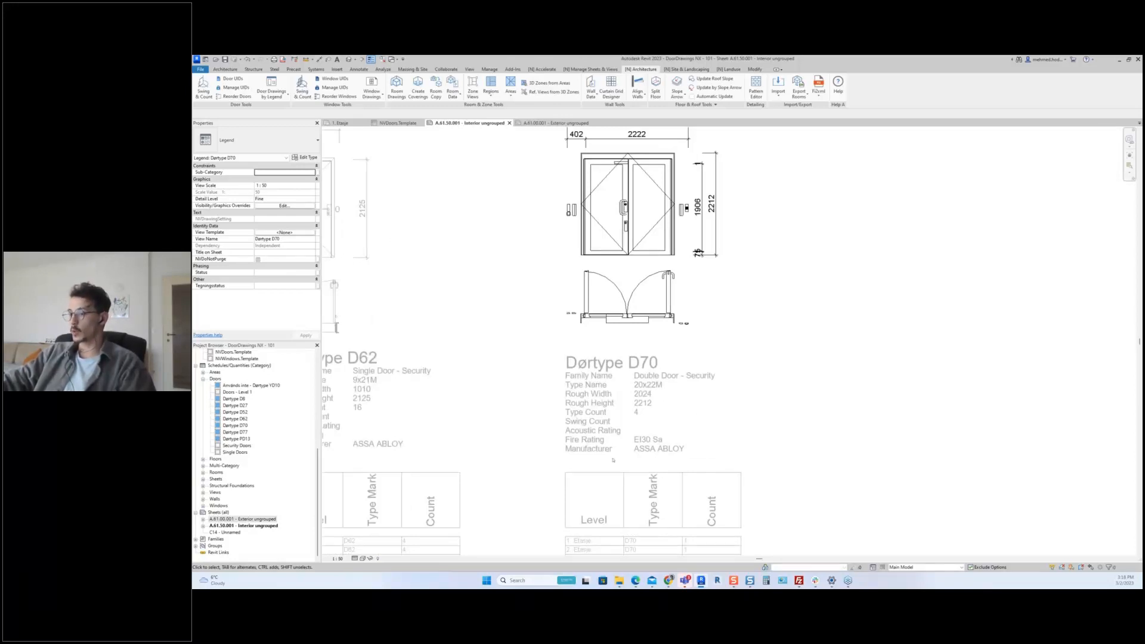
{"action": "scroll", "coordinate": [572, 405], "scroll_direction": "down", "scroll_amount": 3}
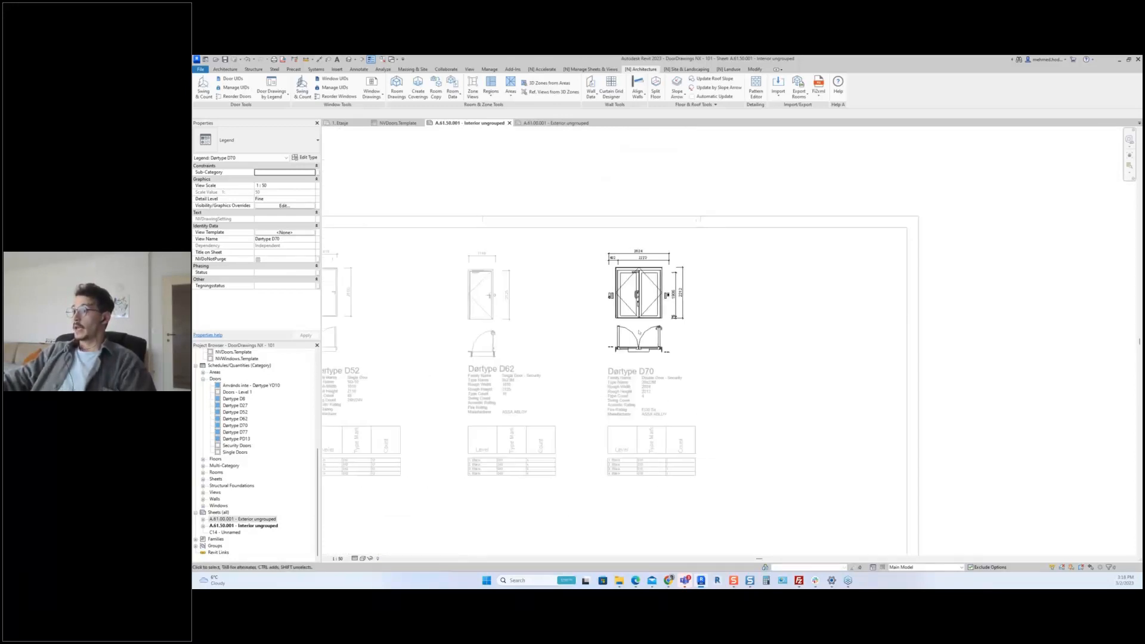
{"action": "left_click", "coordinate": [573, 291]}
{"action": "scroll", "coordinate": [597, 292], "scroll_direction": "down", "scroll_amount": 3}
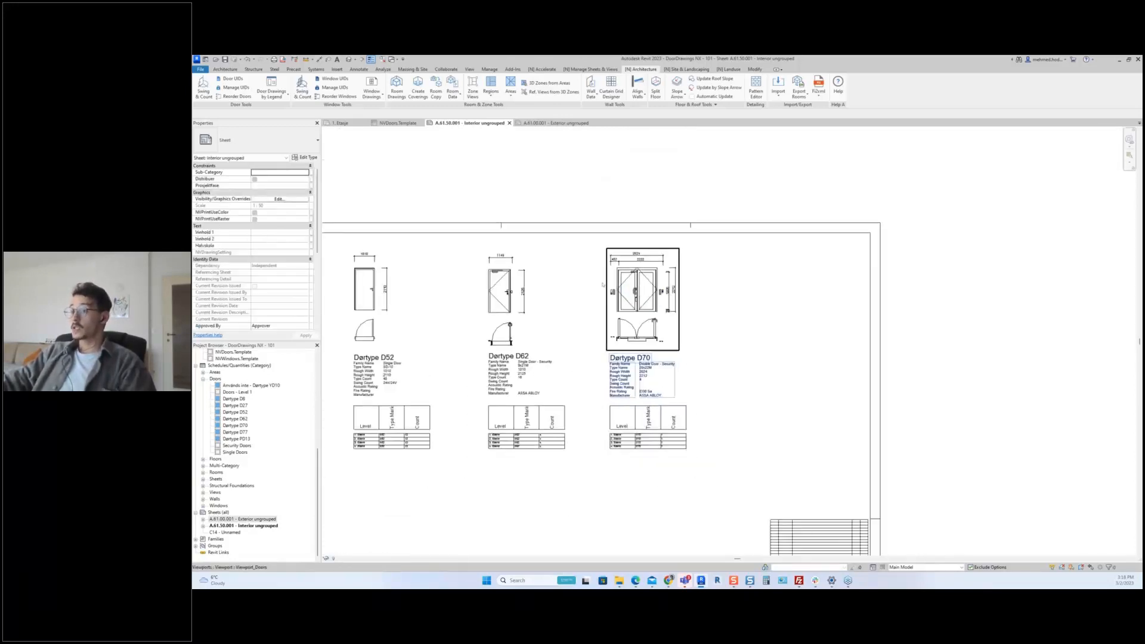
{"action": "middle_click_drag", "start_coordinate": [591, 319], "coordinate": [596, 320]}
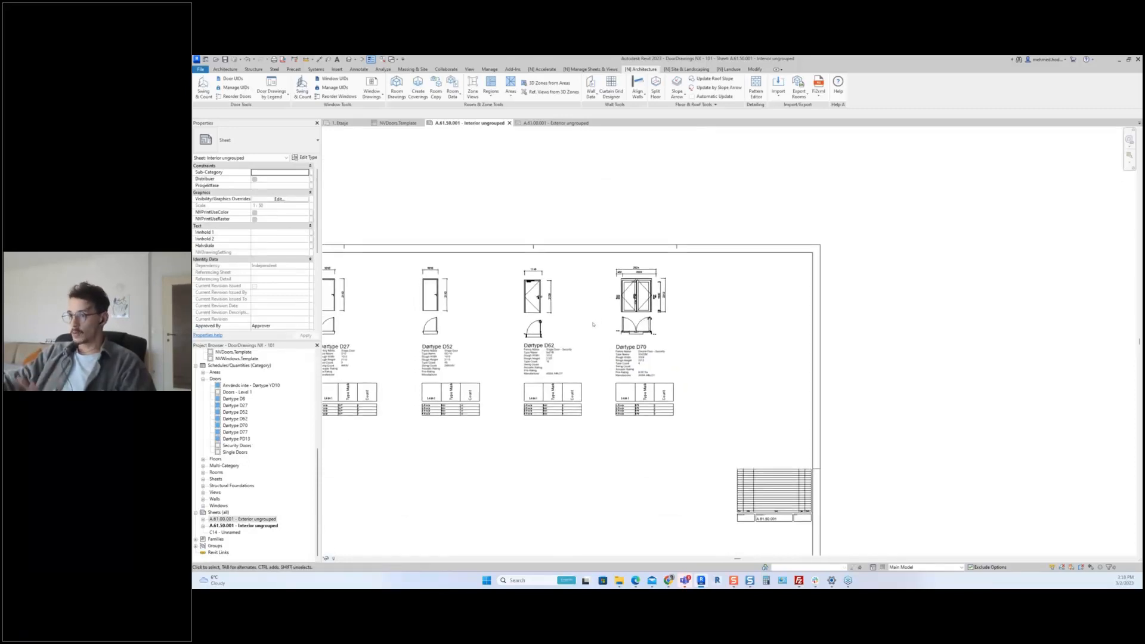
{"action": "scroll", "coordinate": [585, 325], "scroll_direction": "down", "scroll_amount": 3}
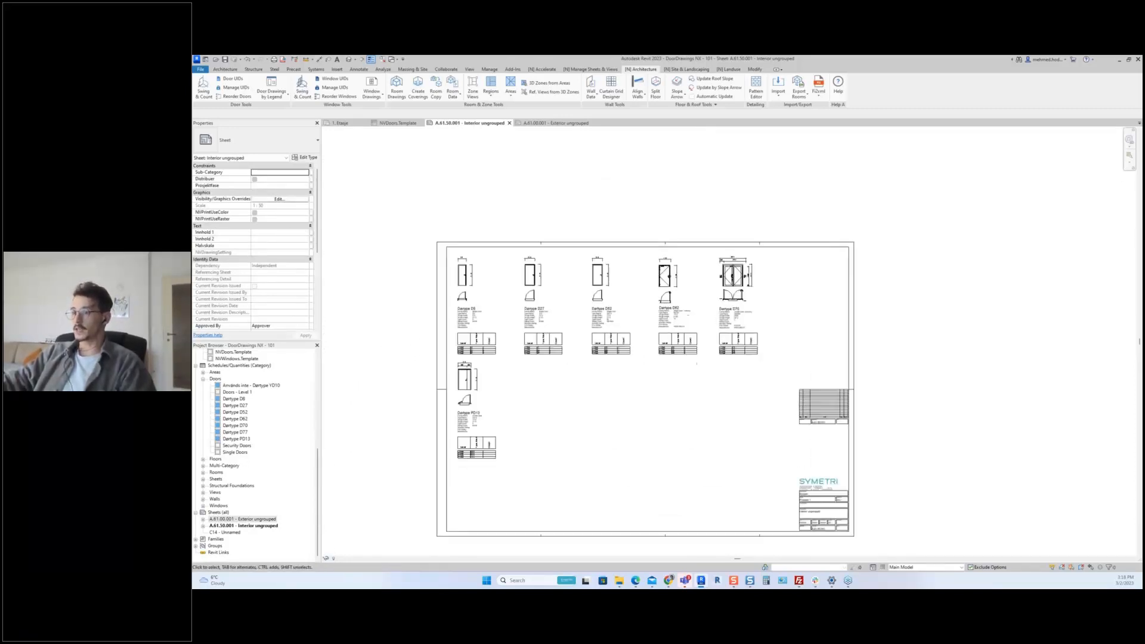
{"action": "middle_click_drag", "start_coordinate": [585, 325], "coordinate": [591, 322]}
- Place the Single Doors schedule in the empty area beside the title block on the Interior ungrouped sheet
{"action": "scroll", "coordinate": [228, 420], "scroll_direction": "up", "scroll_amount": 5}
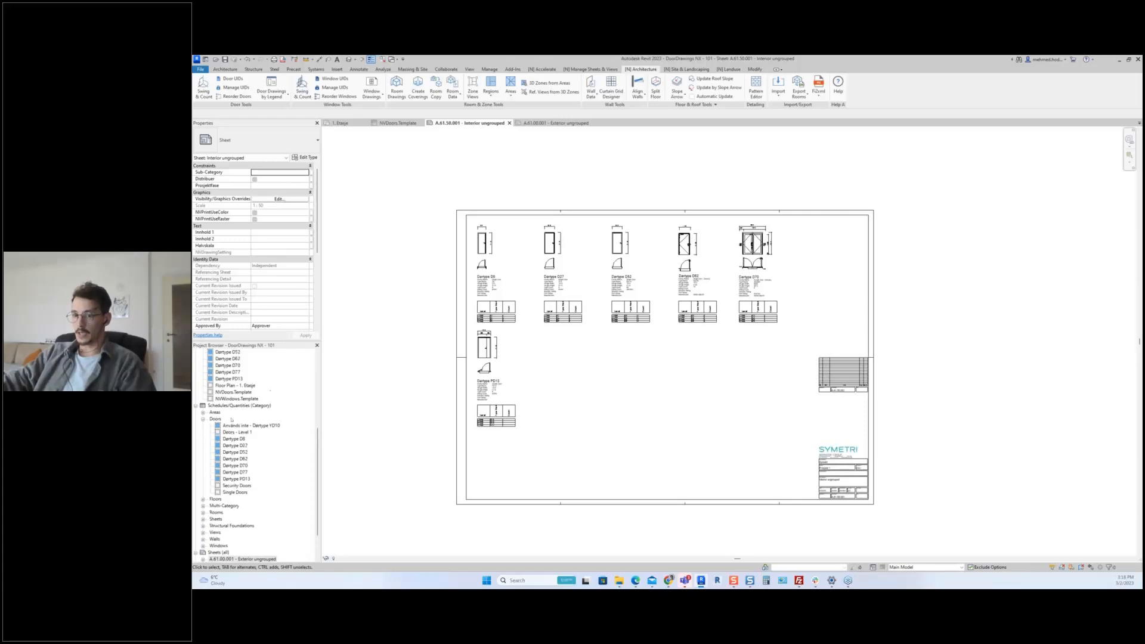
{"action": "scroll", "coordinate": [229, 419], "scroll_direction": "up", "scroll_amount": 1}
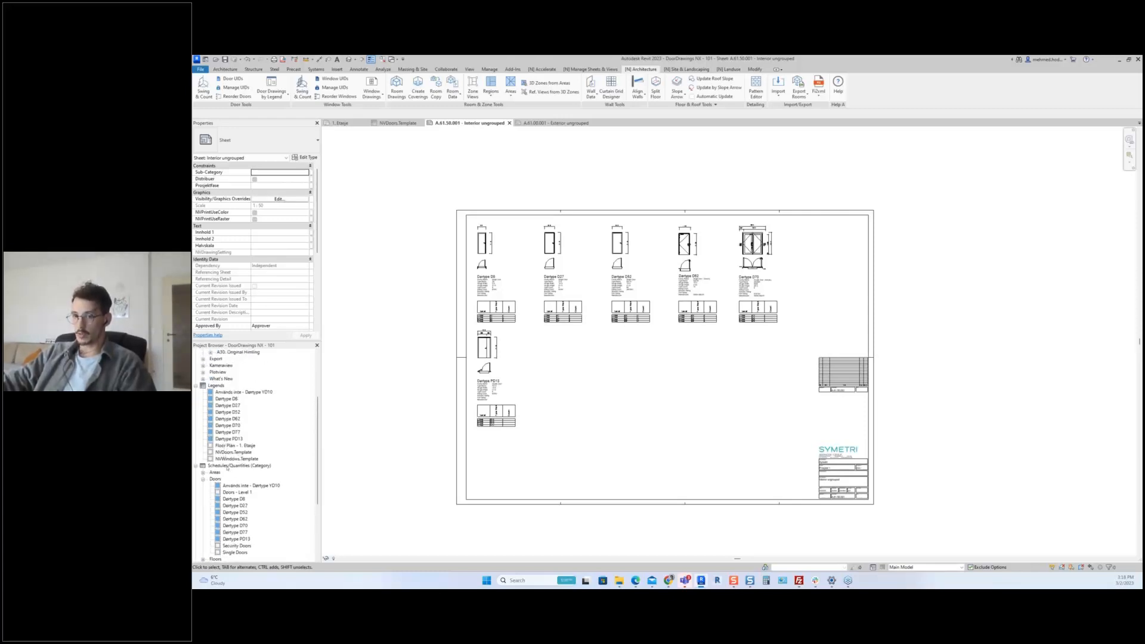
{"action": "scroll", "coordinate": [223, 469], "scroll_direction": "down", "scroll_amount": 5}
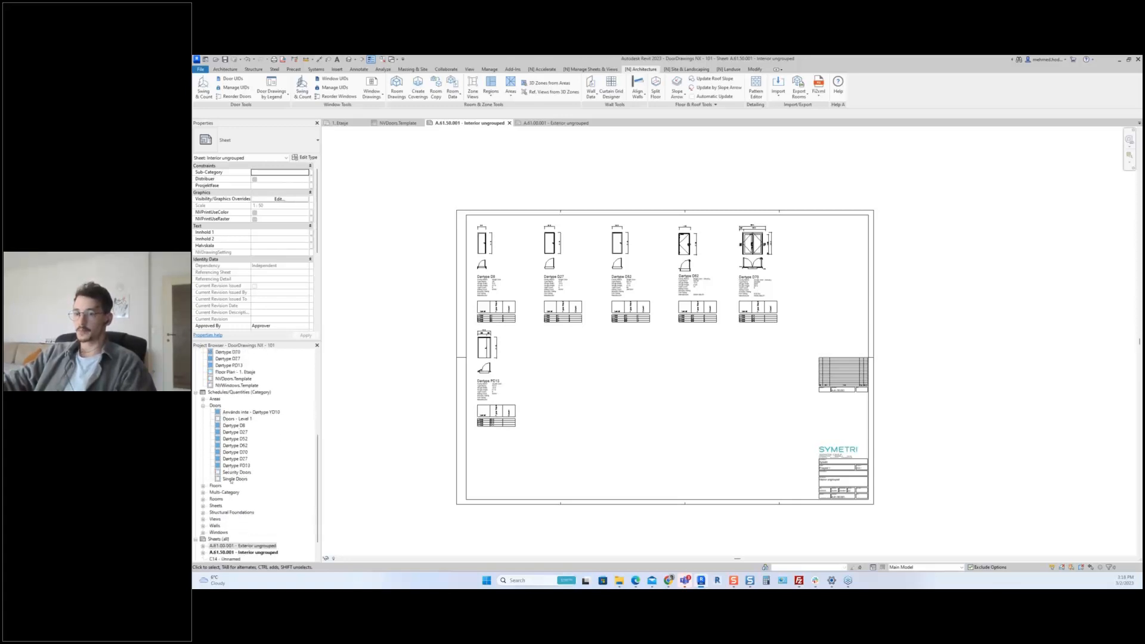
{"action": "left_click_drag", "start_coordinate": [231, 480], "coordinate": [685, 396]}
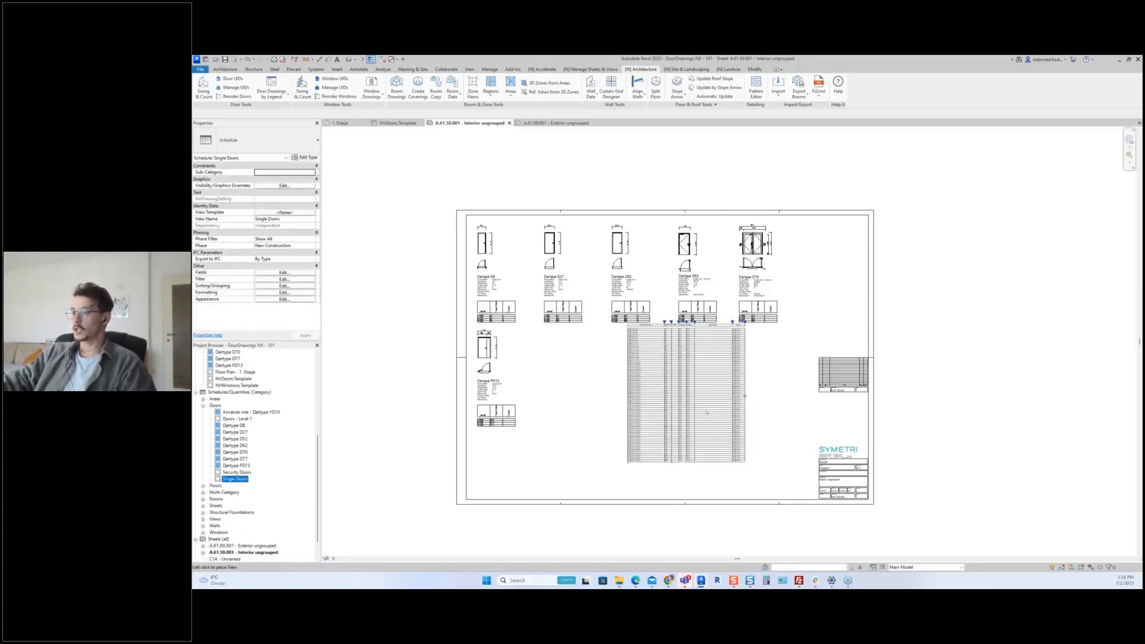
{"action": "left_click", "coordinate": [736, 421]}
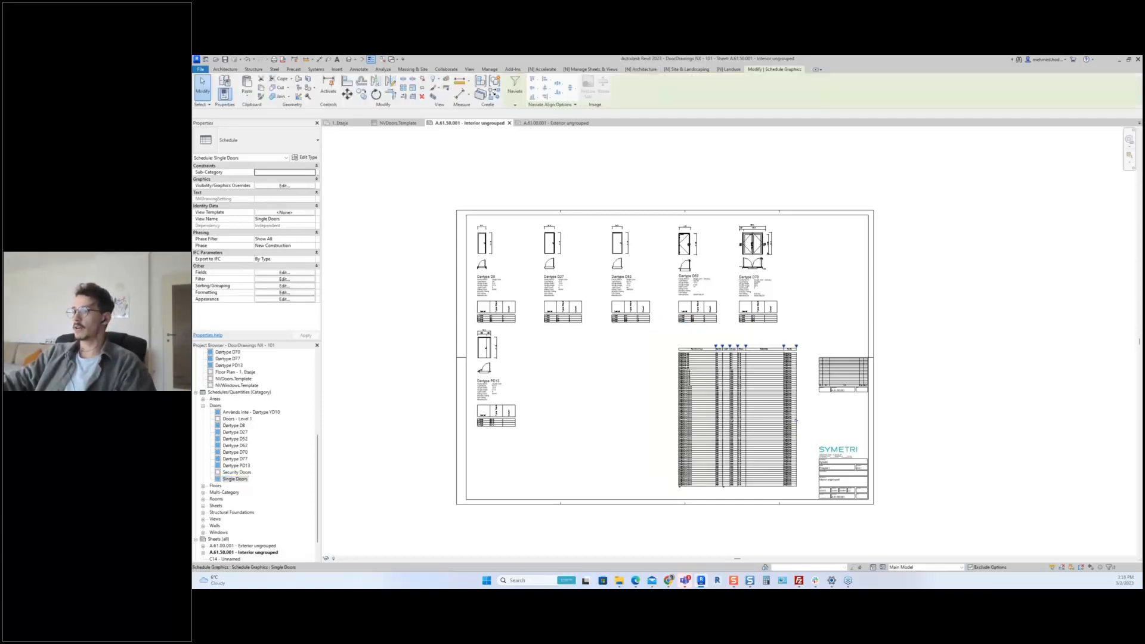
{"action": "left_click", "coordinate": [688, 332]}
- Run Door Drawings by Legend with its existing settings while the Single Doors schedule is on the interior sheet
{"action": "scroll", "coordinate": [631, 356], "scroll_direction": "down", "scroll_amount": 2}
{"action": "mouse_move", "coordinate": [632, 356]}
{"action": "middle_mouse_down"}
{"action": "mouse_move", "coordinate": [622, 343]}
{"action": "mouse_move", "coordinate": [641, 347]}
{"action": "middle_mouse_up"}
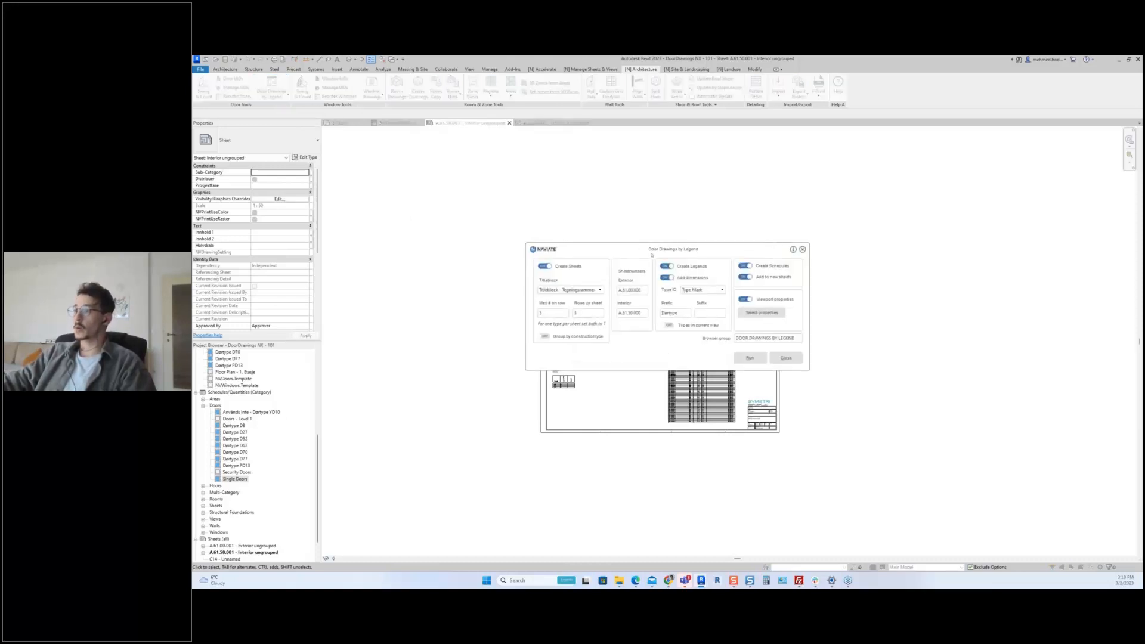
{"action": "left_click", "coordinate": [749, 361]}
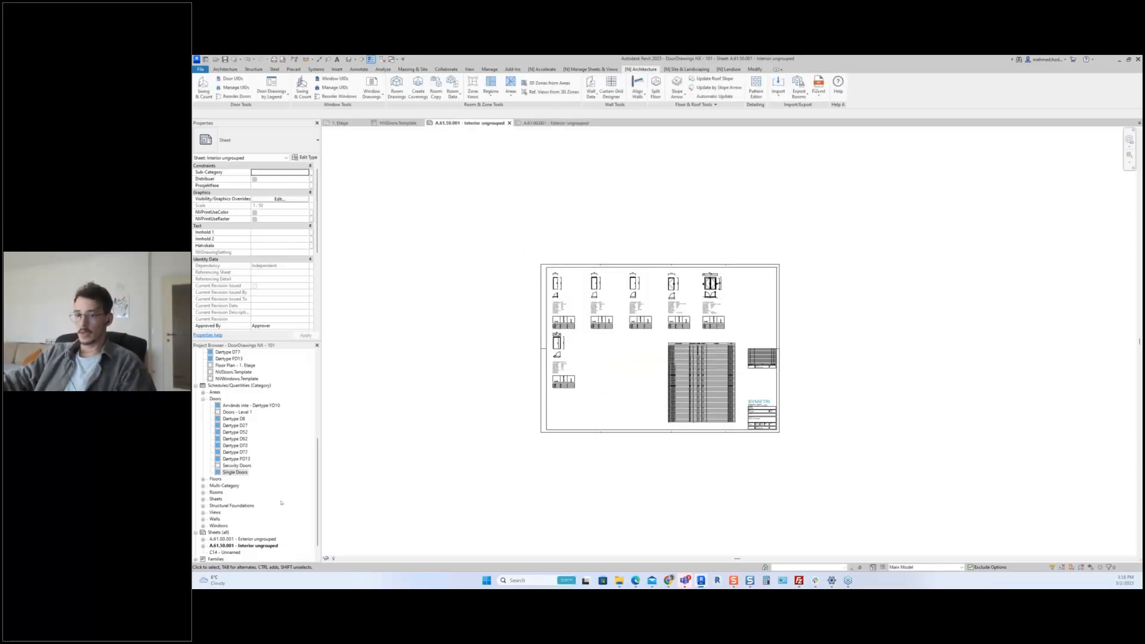
{"action": "scroll", "coordinate": [281, 503], "scroll_direction": "down", "scroll_amount": 1}
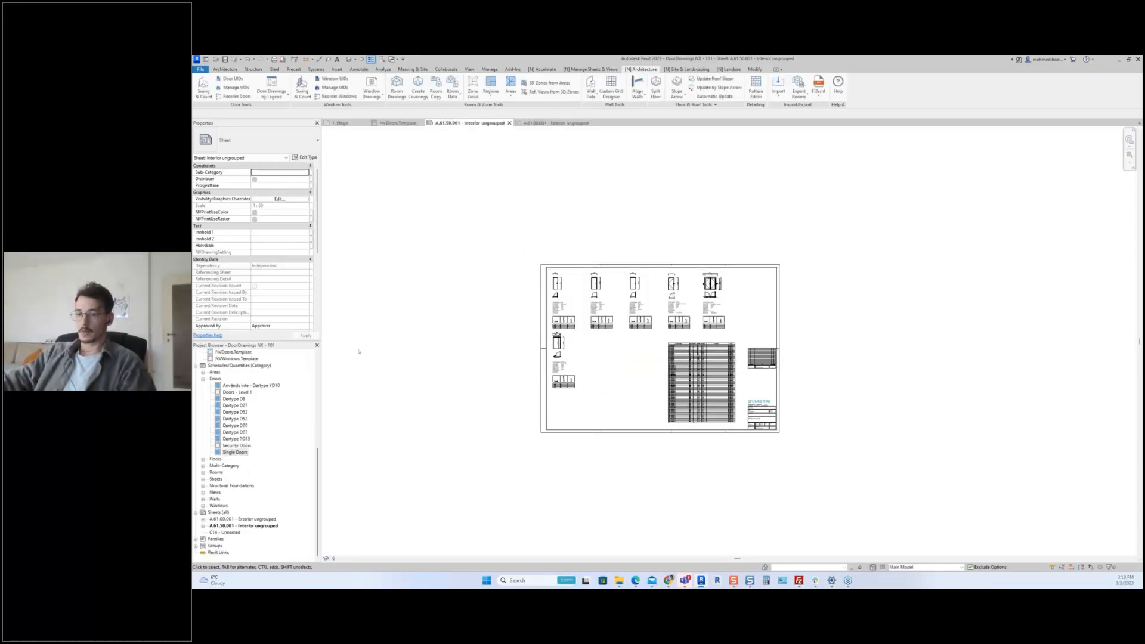
- Return to the 1. Etasje floor plan and place a Single Door YD10 in the wall between Bad 24 and the corridor
{"action": "left_click", "coordinate": [342, 123]}
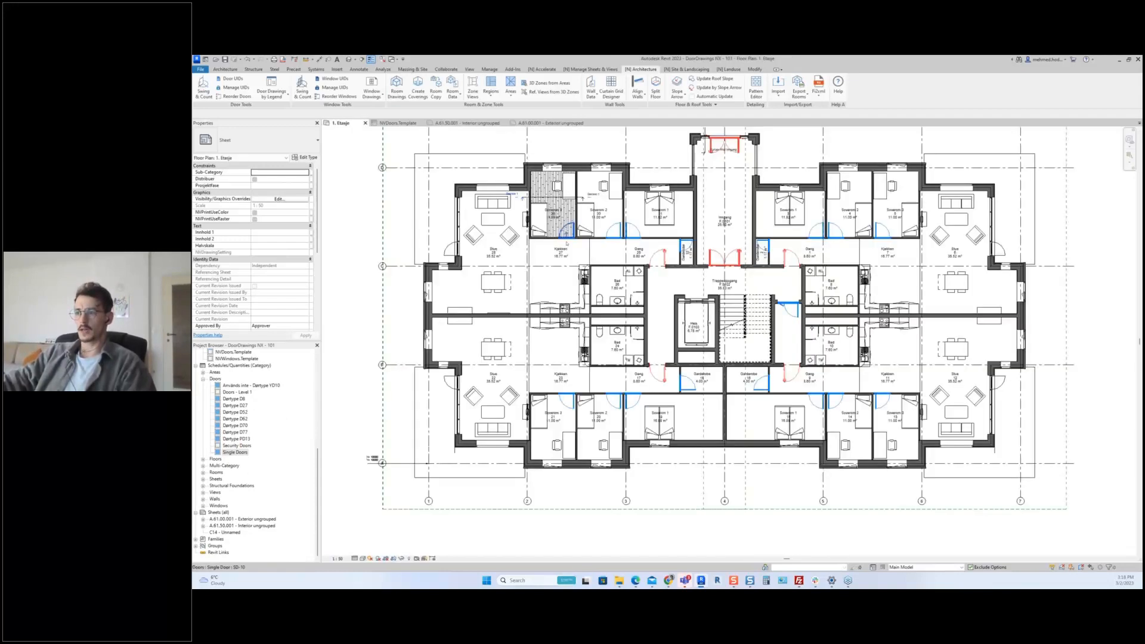
{"action": "scroll", "coordinate": [643, 256], "scroll_direction": "down", "scroll_amount": 3}
{"action": "middle_click_drag", "start_coordinate": [643, 255], "coordinate": [699, 252]}
{"action": "scroll", "coordinate": [667, 311], "scroll_direction": "up", "scroll_amount": 5}
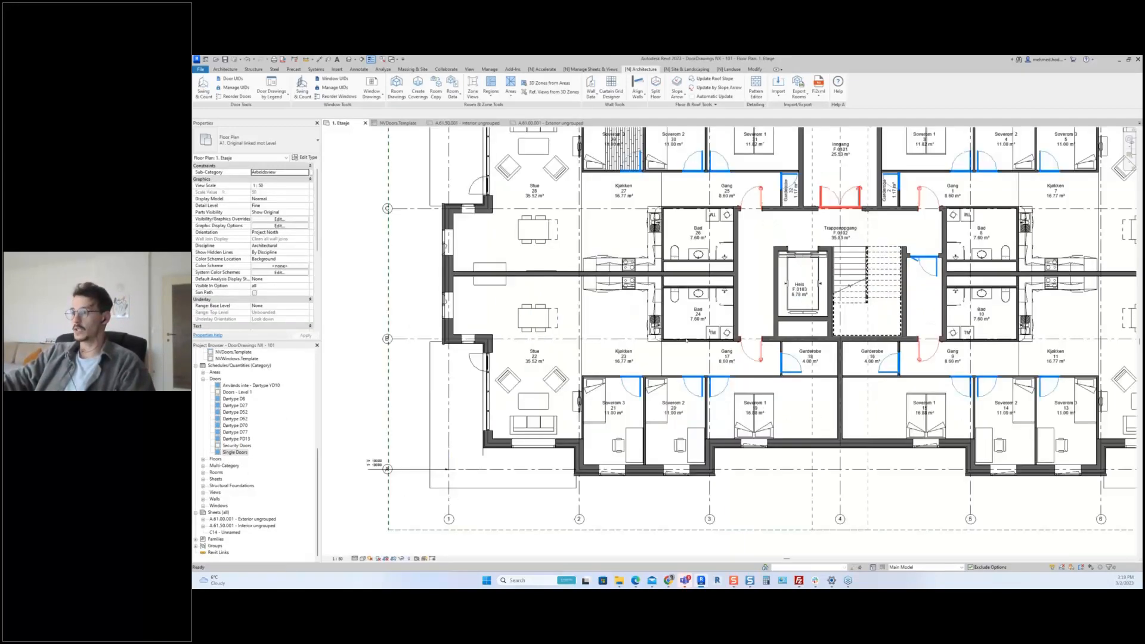
{"action": "scroll", "coordinate": [687, 340], "scroll_direction": "up", "scroll_amount": 3}
{"action": "key", "text": "d"}
{"action": "key", "text": "r"}
{"action": "left_click", "coordinate": [257, 141]}
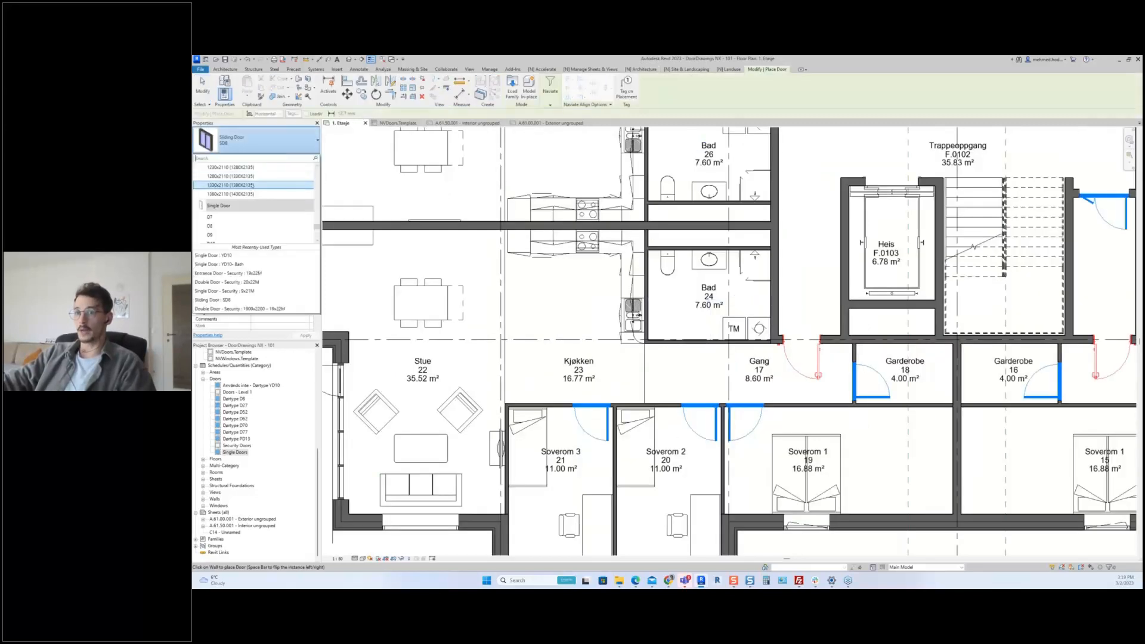
{"action": "left_click", "coordinate": [227, 203]}
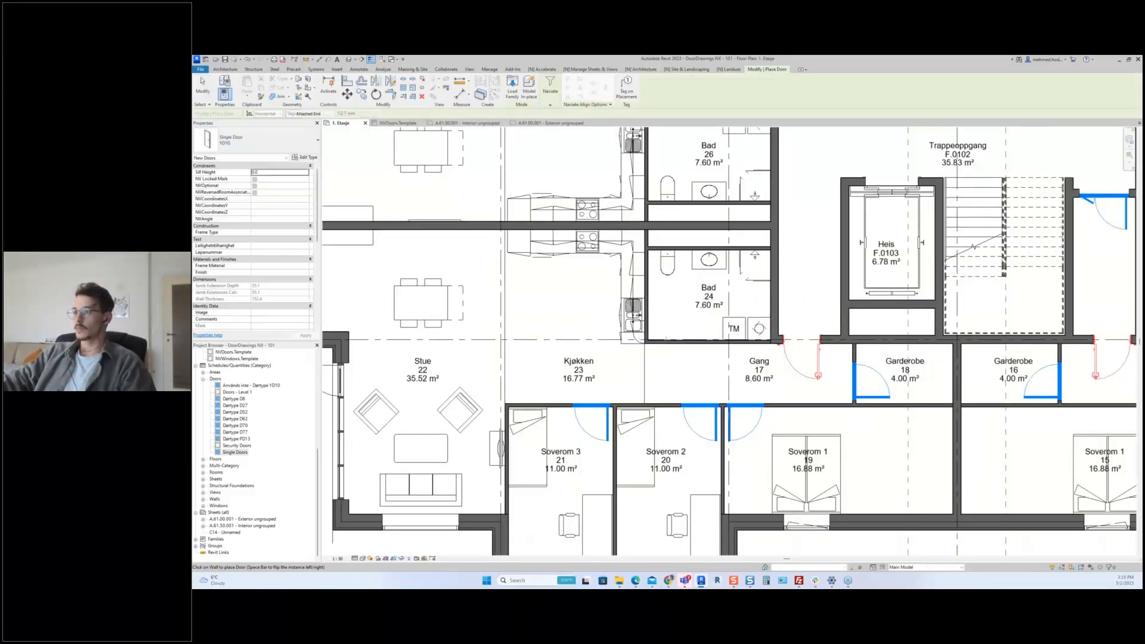
{"action": "left_click", "coordinate": [676, 334]}
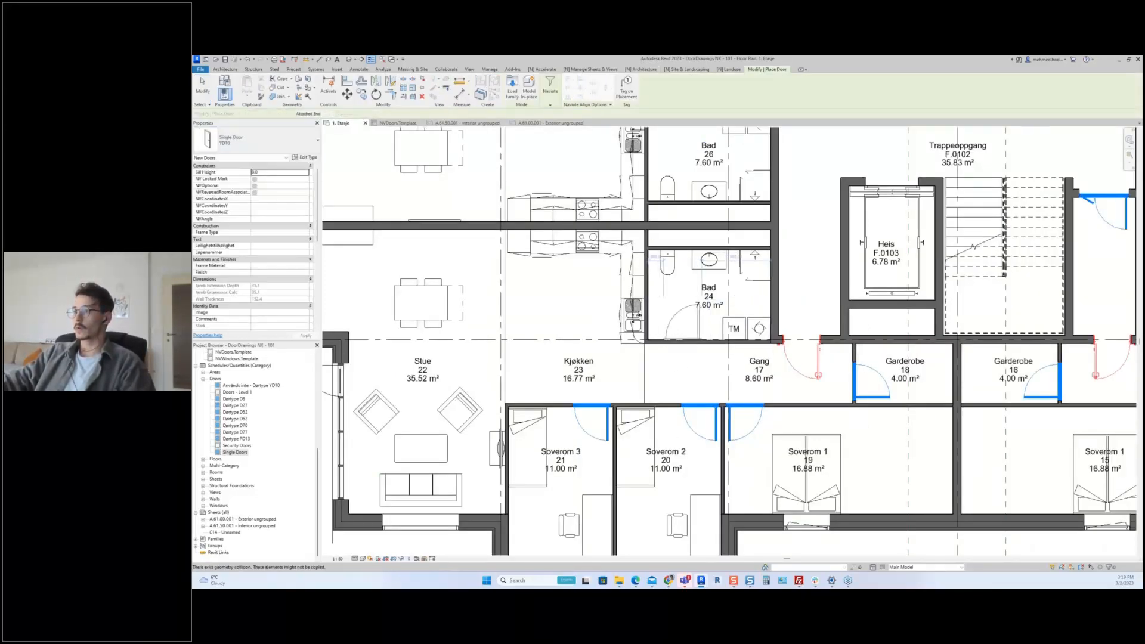
{"action": "key", "text": "Escape"}
{"action": "key", "text": "Escape"}
- Run Door Drawings by Legend for the added YD10 door and open the A.61.00.002 Exterior ungrouped sheet
{"action": "scroll", "coordinate": [665, 316], "scroll_direction": "down", "scroll_amount": 3}
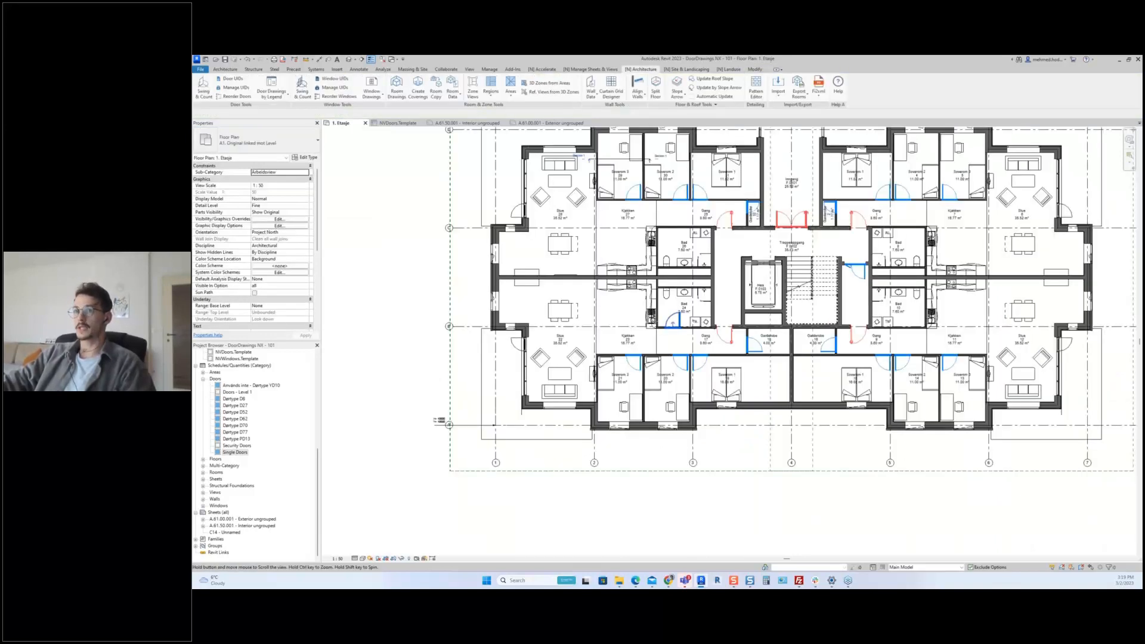
{"action": "left_click", "coordinate": [271, 88]}
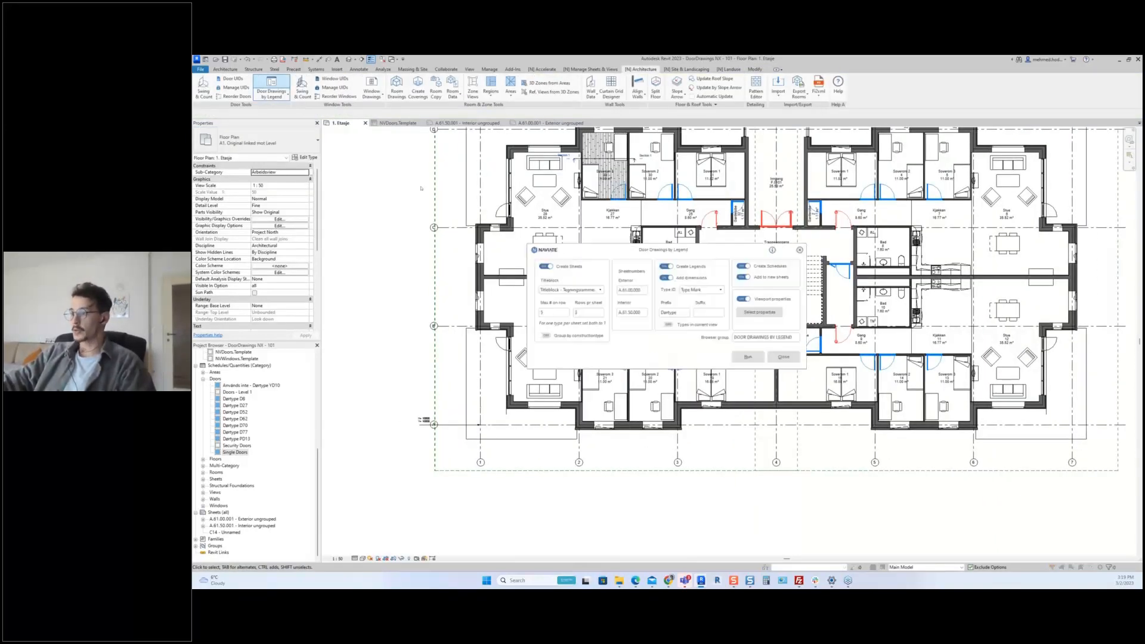
{"action": "left_click", "coordinate": [738, 358]}
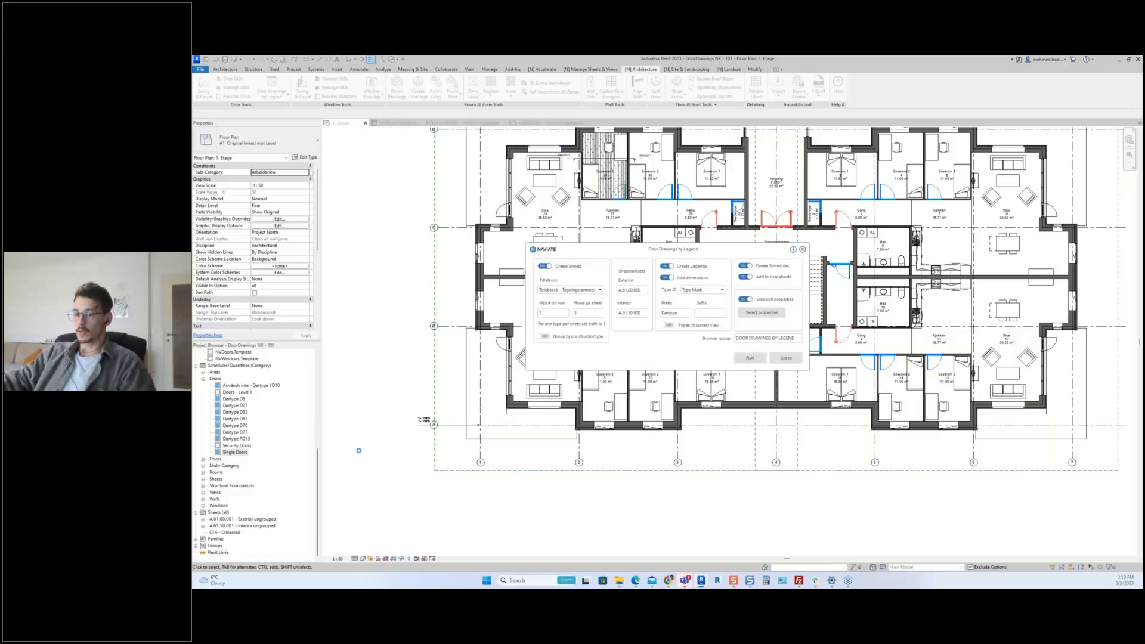
{"action": "double_click", "coordinate": [253, 525]}
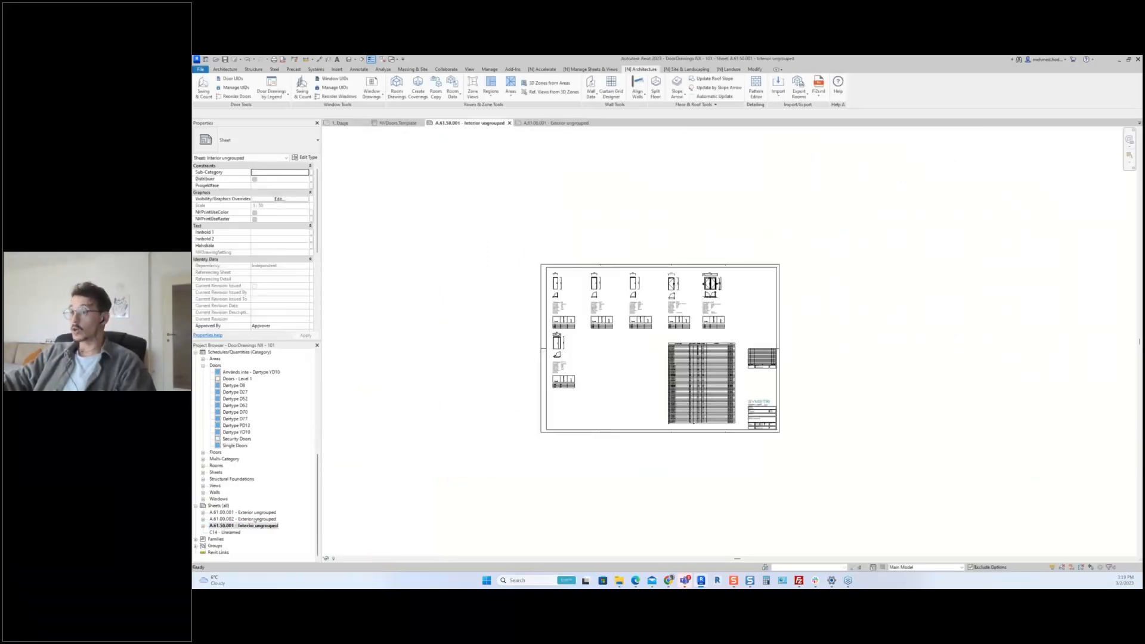
{"action": "double_click", "coordinate": [256, 519]}
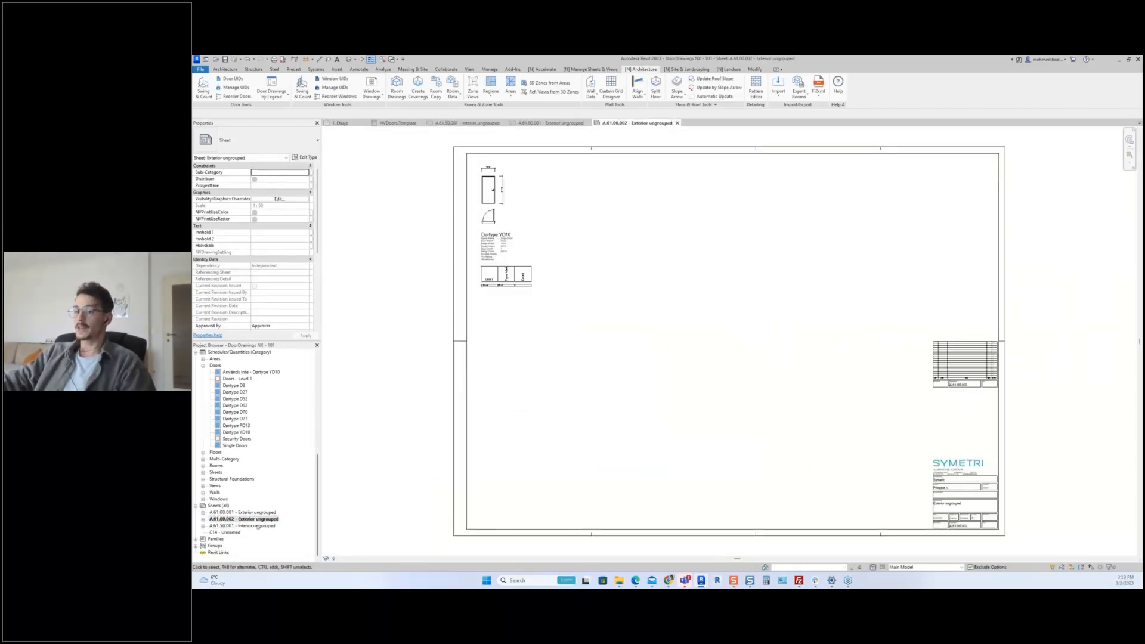
{"action": "left_click", "coordinate": [258, 526]}
{"action": "key", "text": "F2"}
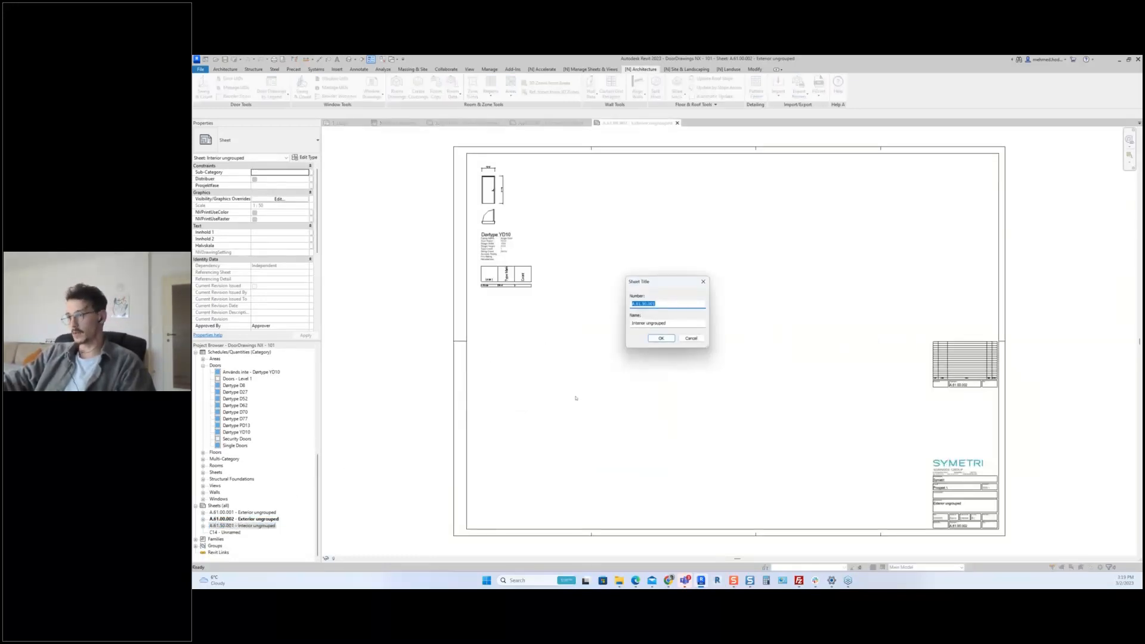
{"action": "key", "text": "Escape"}
- Compare the Interior ungrouped sheet and its Single Doors schedule with the YD10 drawing on Exterior ungrouped sheet A.61.00.002
{"action": "left_click", "coordinate": [231, 528]}
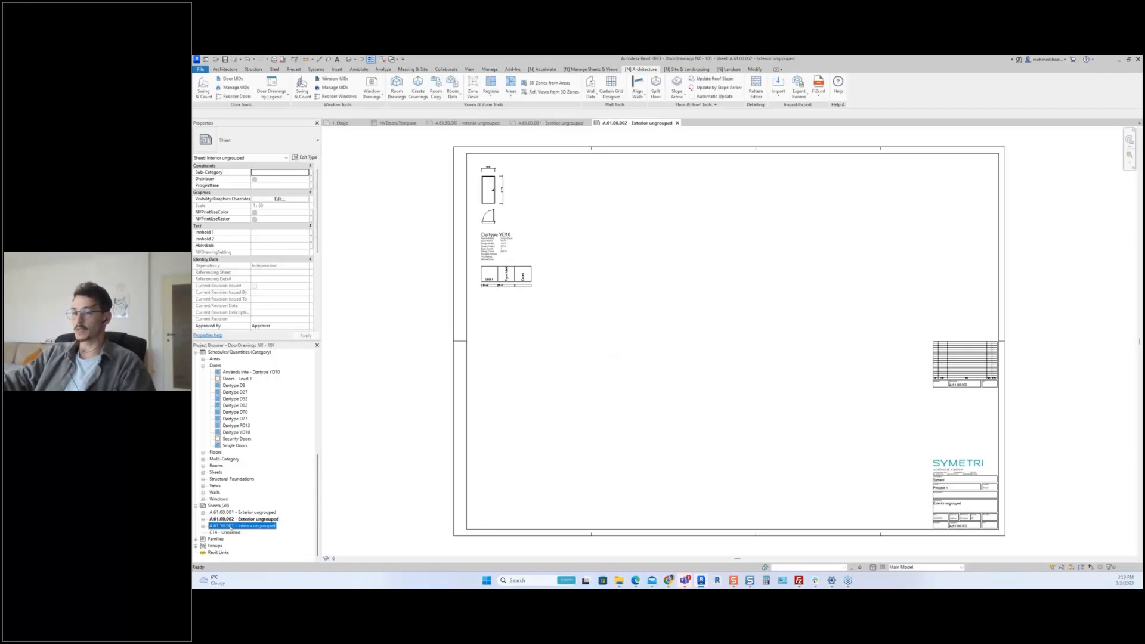
{"action": "double_click", "coordinate": [230, 527]}
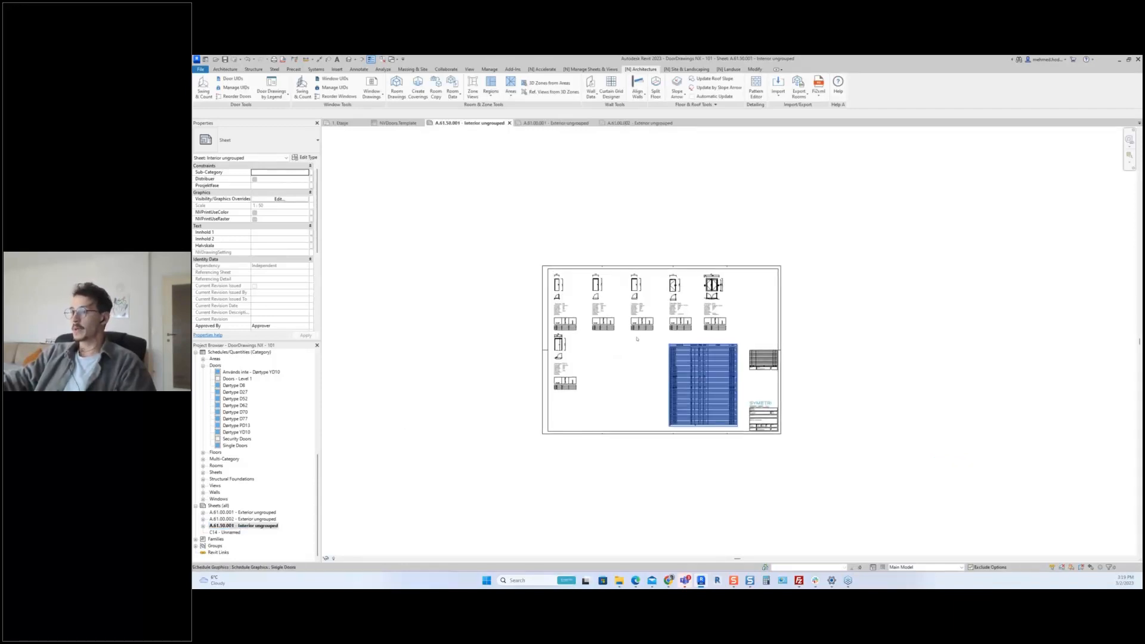
{"action": "middle_click_drag", "start_coordinate": [642, 353], "coordinate": [645, 365]}
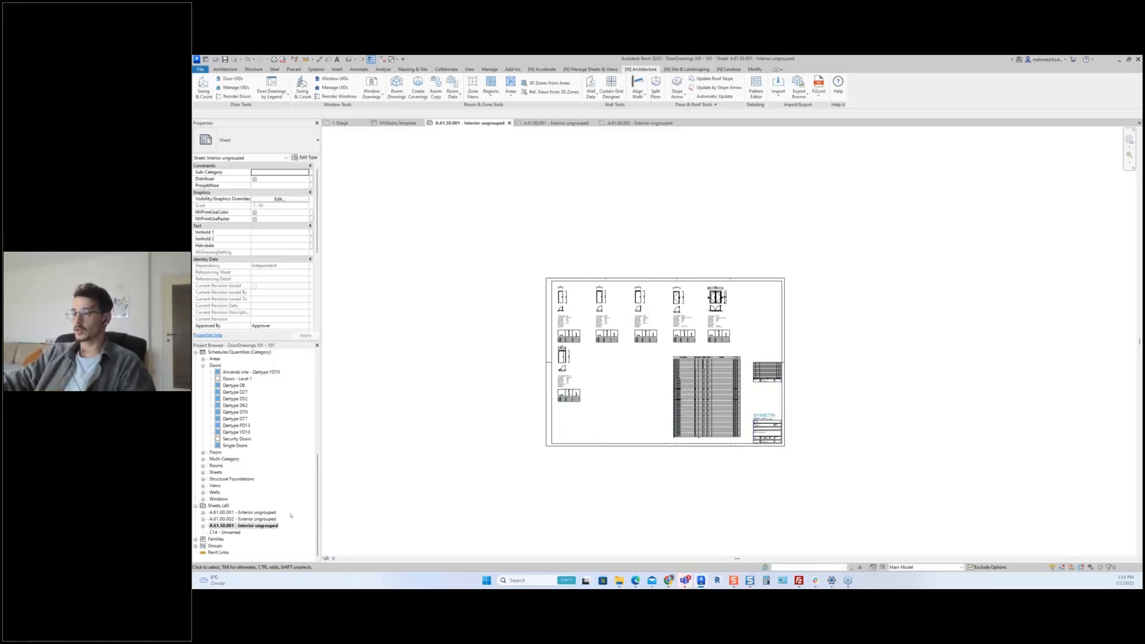
{"action": "double_click", "coordinate": [248, 520]}
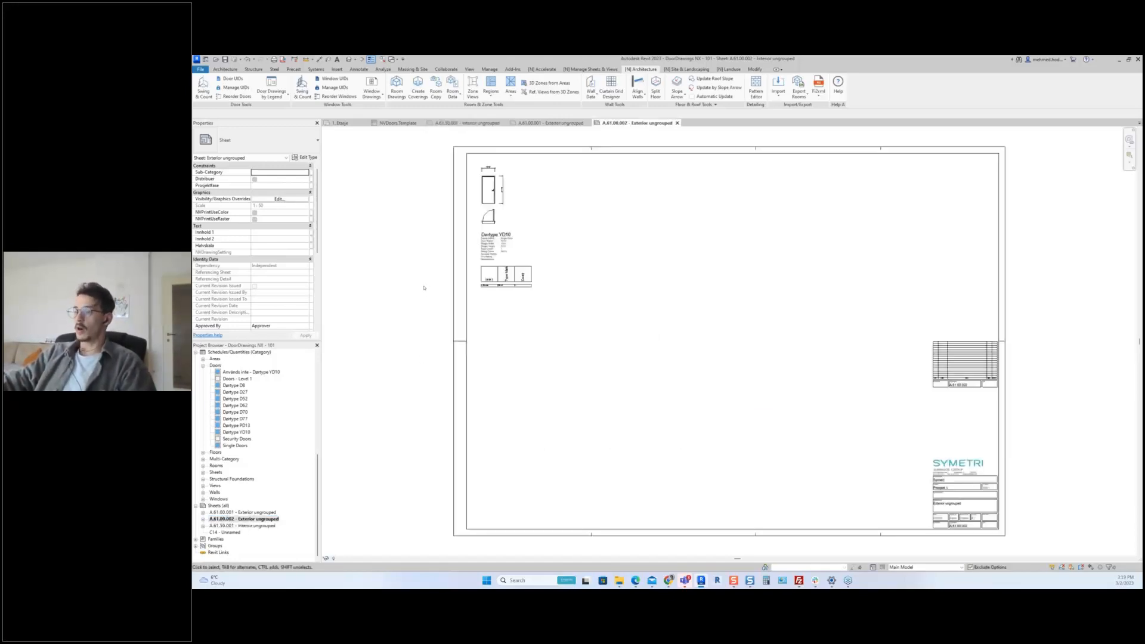
{"action": "scroll", "coordinate": [419, 302], "scroll_direction": "down", "scroll_amount": 1}
{"action": "middle_click_drag", "start_coordinate": [429, 302], "coordinate": [469, 309]}
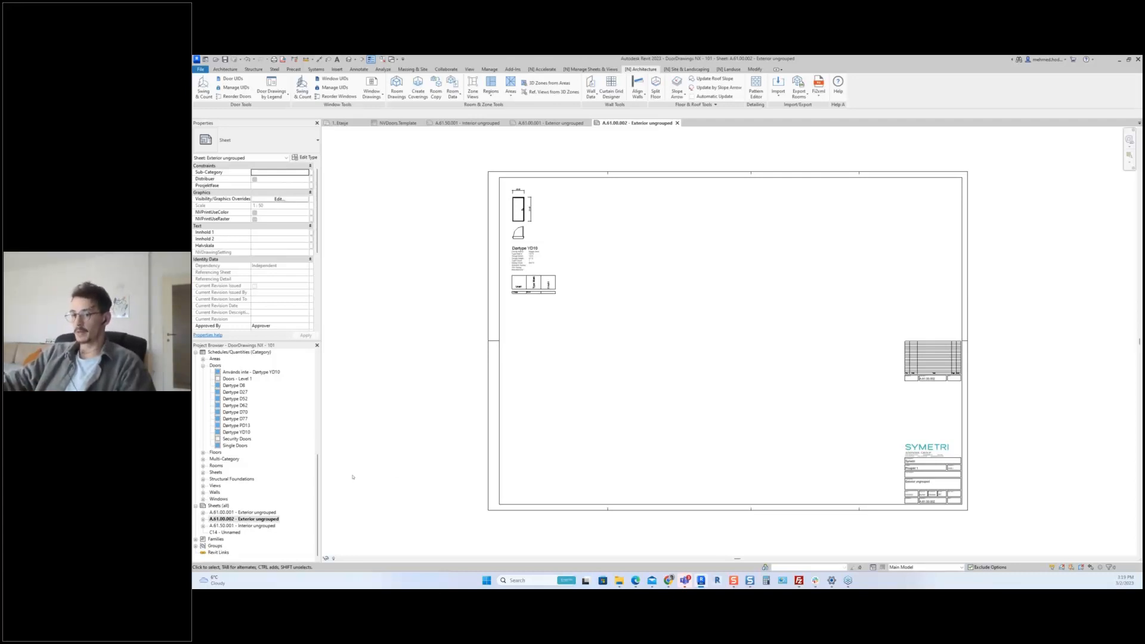
- Open the Interior ungrouped sheet and examine the Single Doors schedule among the generated door drawings
{"action": "left_click", "coordinate": [251, 526]}
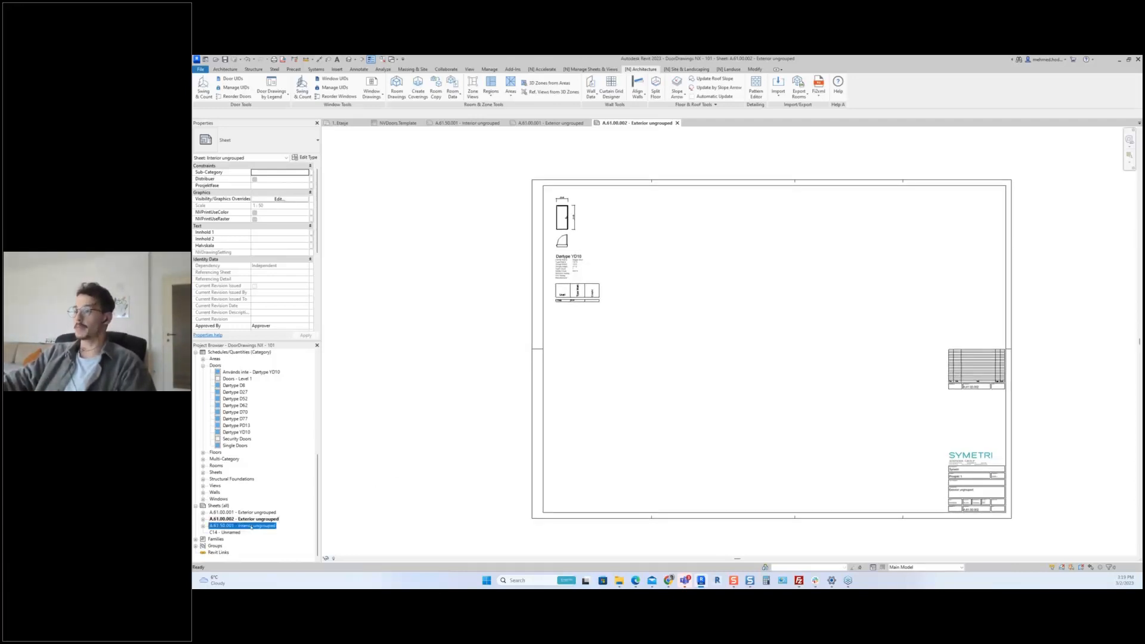
{"action": "double_click", "coordinate": [251, 526]}
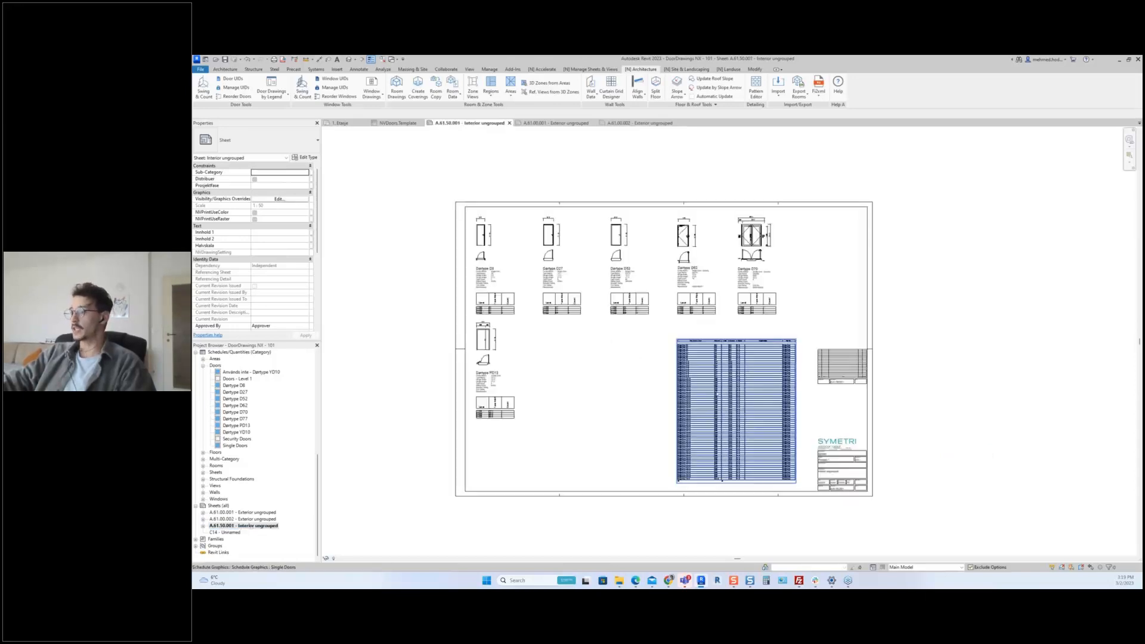
{"action": "left_click", "coordinate": [713, 396]}
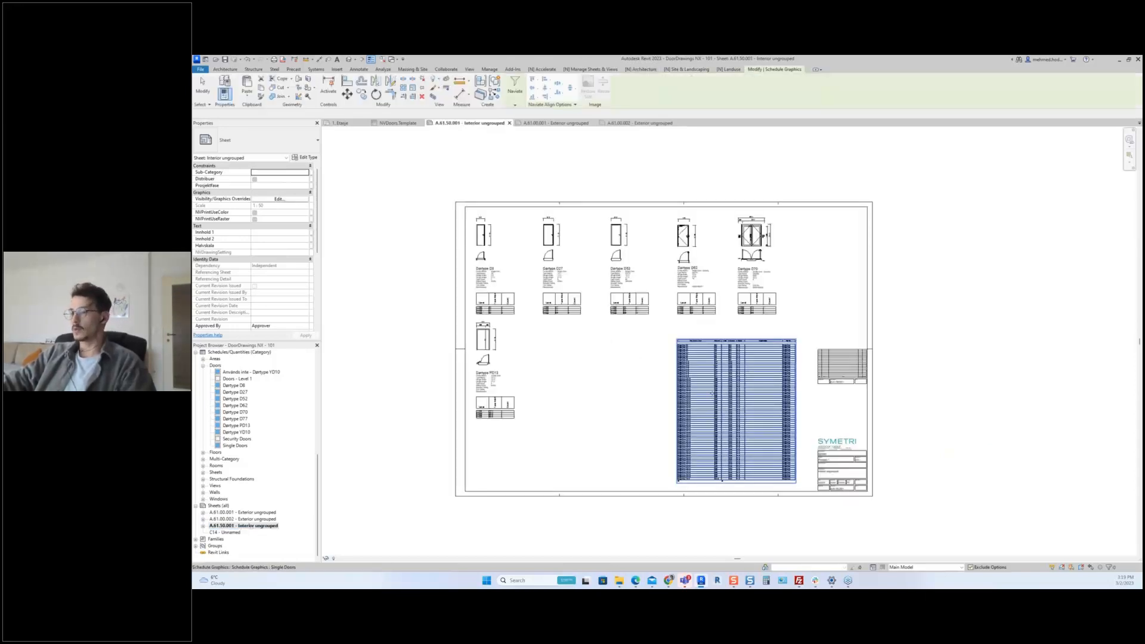
{"action": "key", "text": "Escape"}
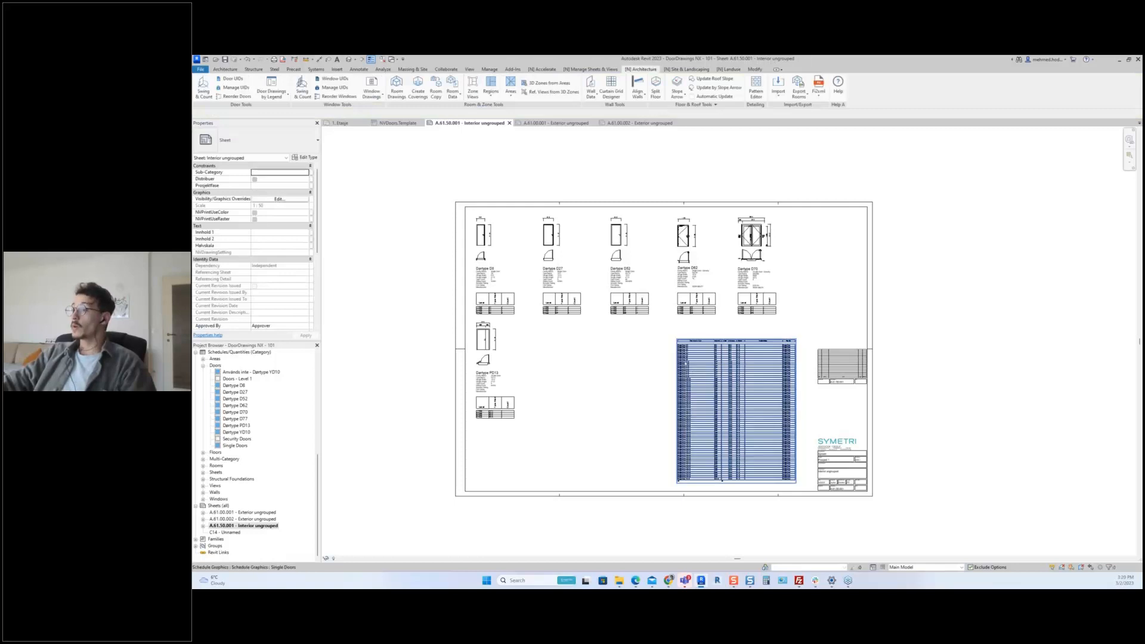
{"action": "mouse_move", "coordinate": [598, 373]}
{"action": "middle_mouse_down"}
{"action": "mouse_move", "coordinate": [624, 376]}
{"action": "mouse_move", "coordinate": [604, 387]}
{"action": "middle_mouse_up"}
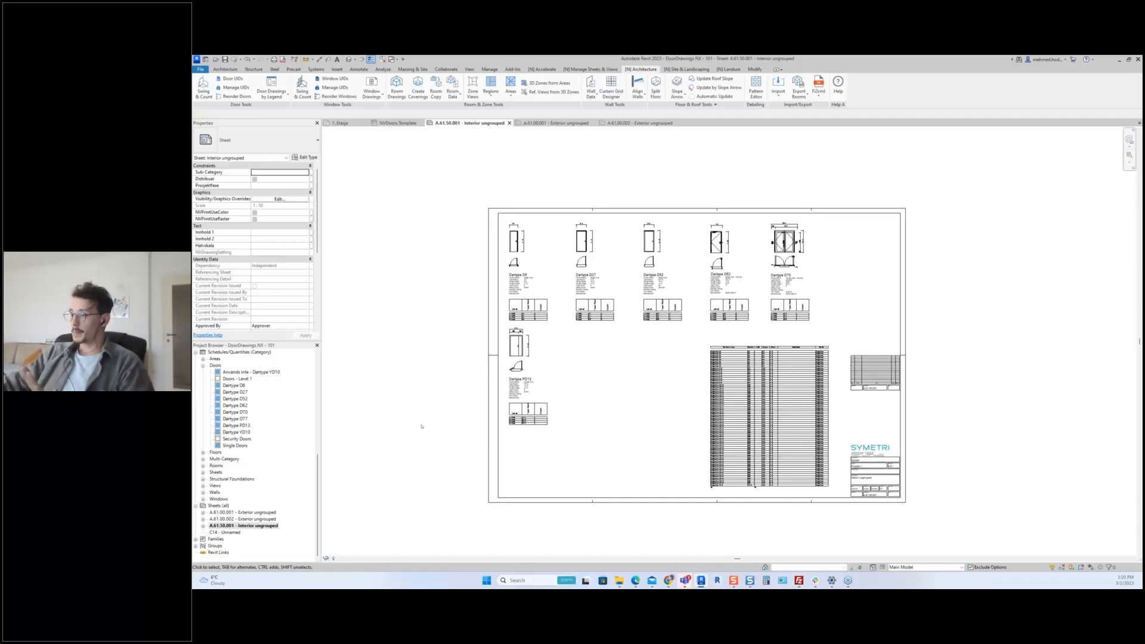
{"action": "middle_click_drag", "start_coordinate": [403, 277], "coordinate": [397, 278]}
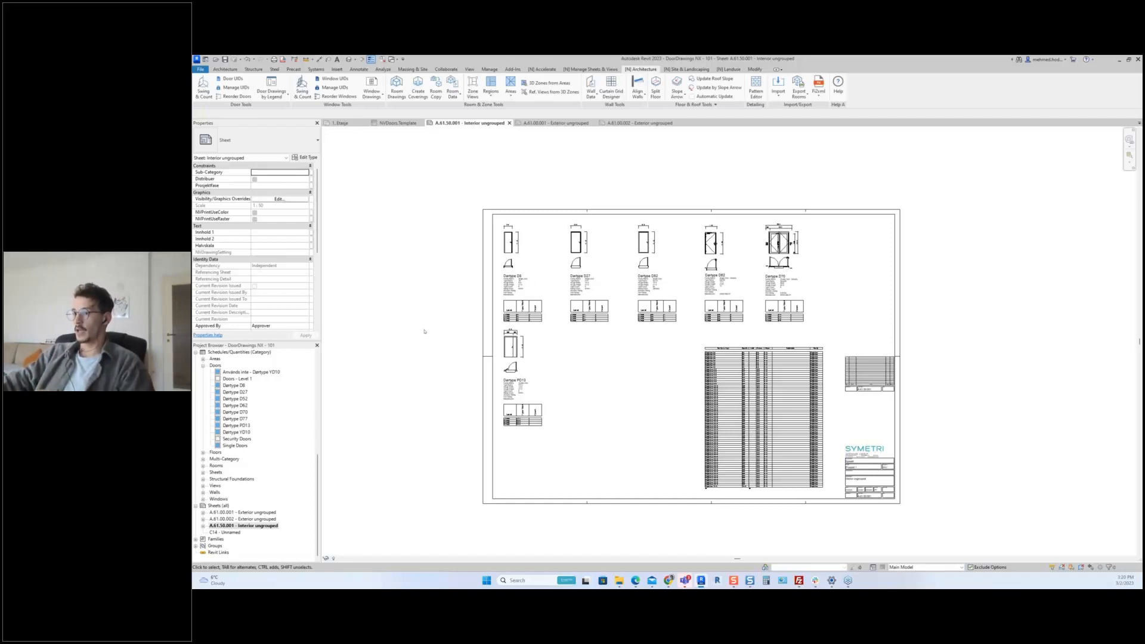
{"action": "scroll", "coordinate": [424, 332], "scroll_direction": "down", "scroll_amount": 2}
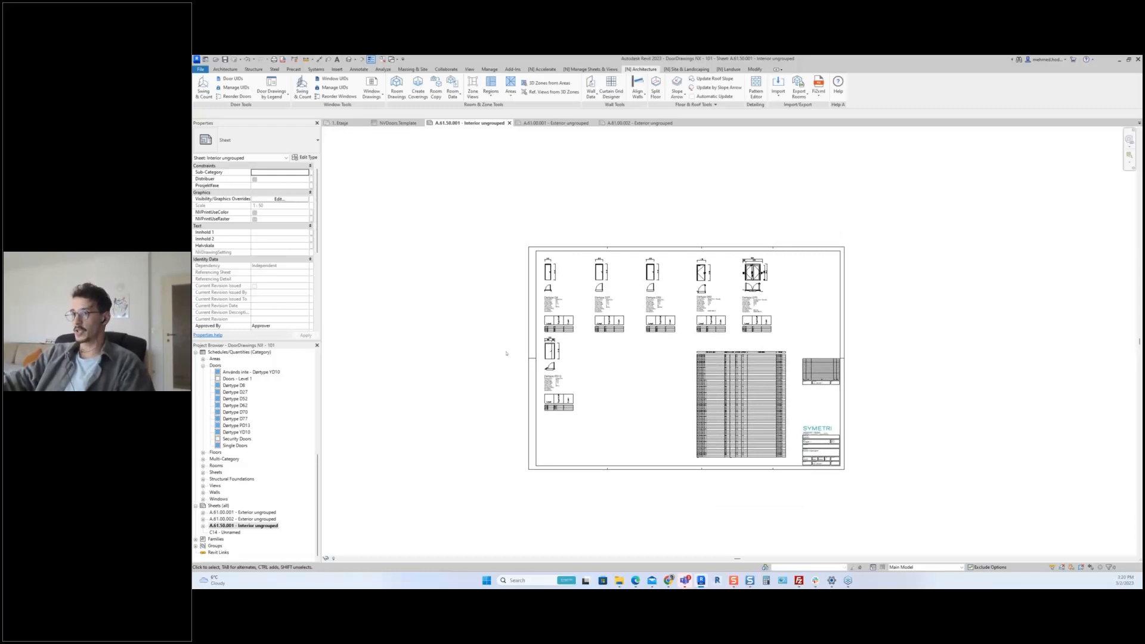
- Return to the 1. Etasje floor plan and undo the YD10 door placement and the Single Doors schedule placement
{"action": "left_click", "coordinate": [340, 122]}
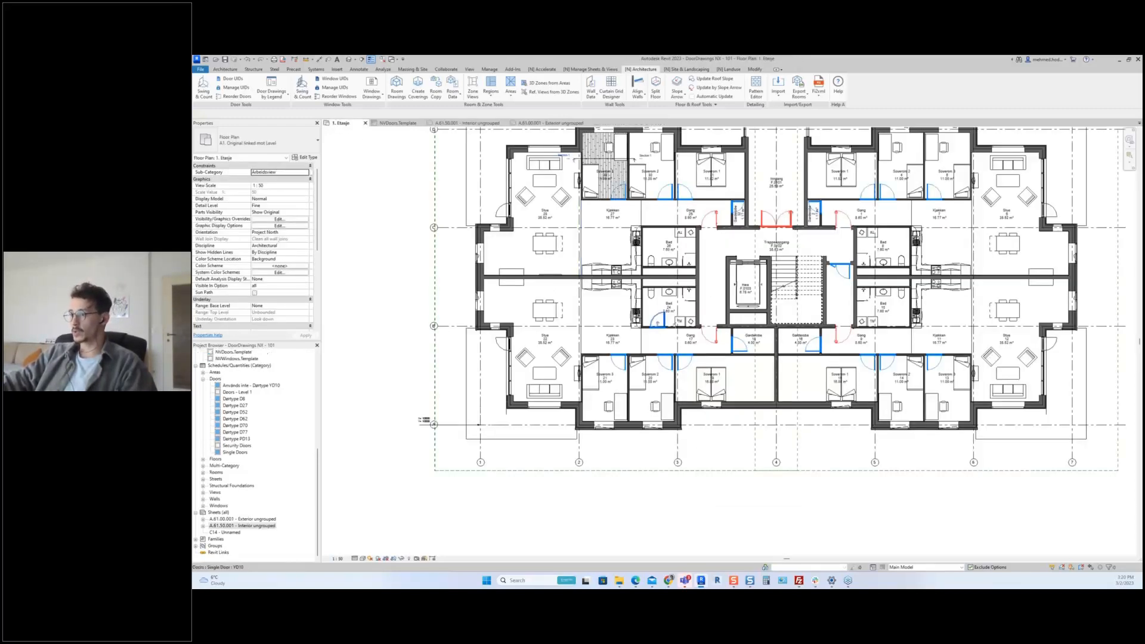
{"action": "scroll", "coordinate": [640, 316], "scroll_direction": "up", "scroll_amount": 4}
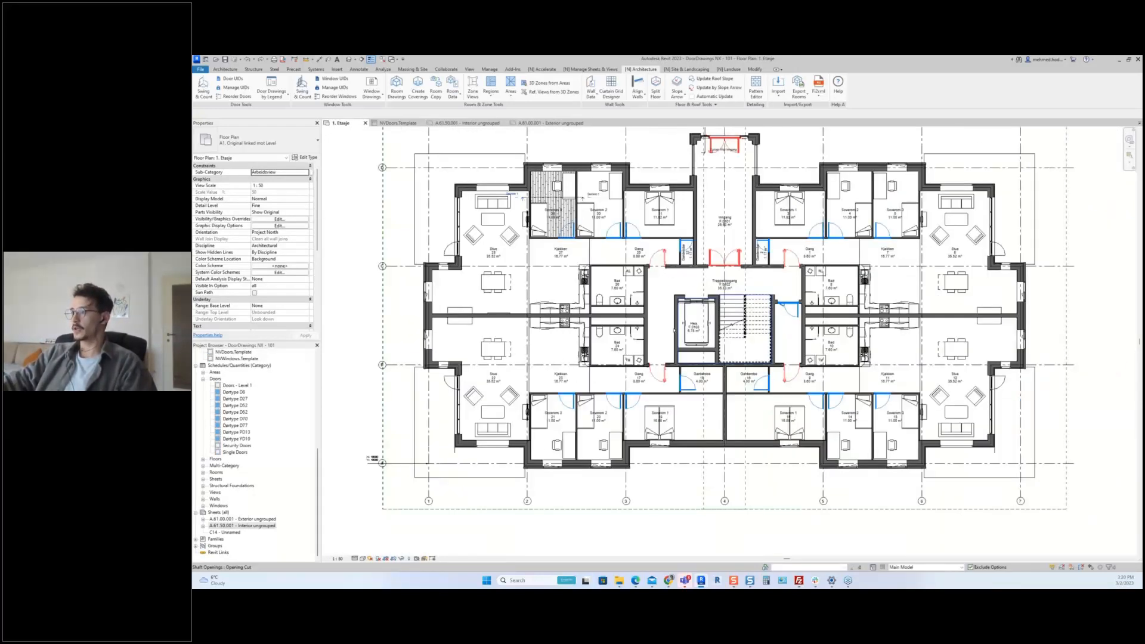
{"action": "scroll", "coordinate": [753, 297], "scroll_direction": "up", "scroll_amount": 1}
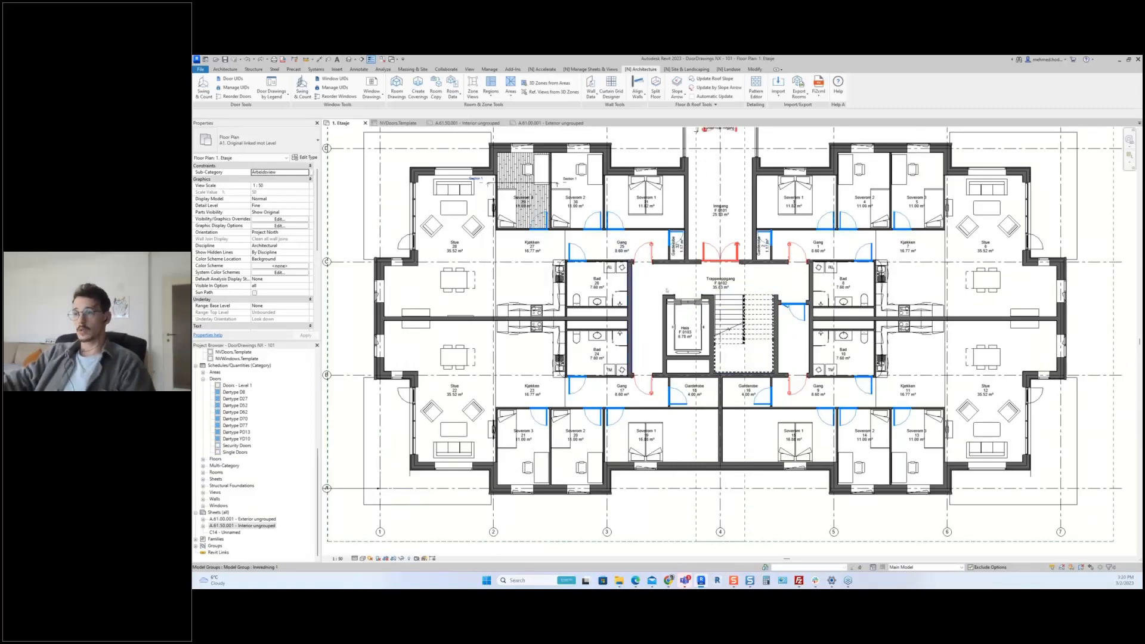
{"action": "scroll", "coordinate": [622, 247], "scroll_direction": "down", "scroll_amount": 4}
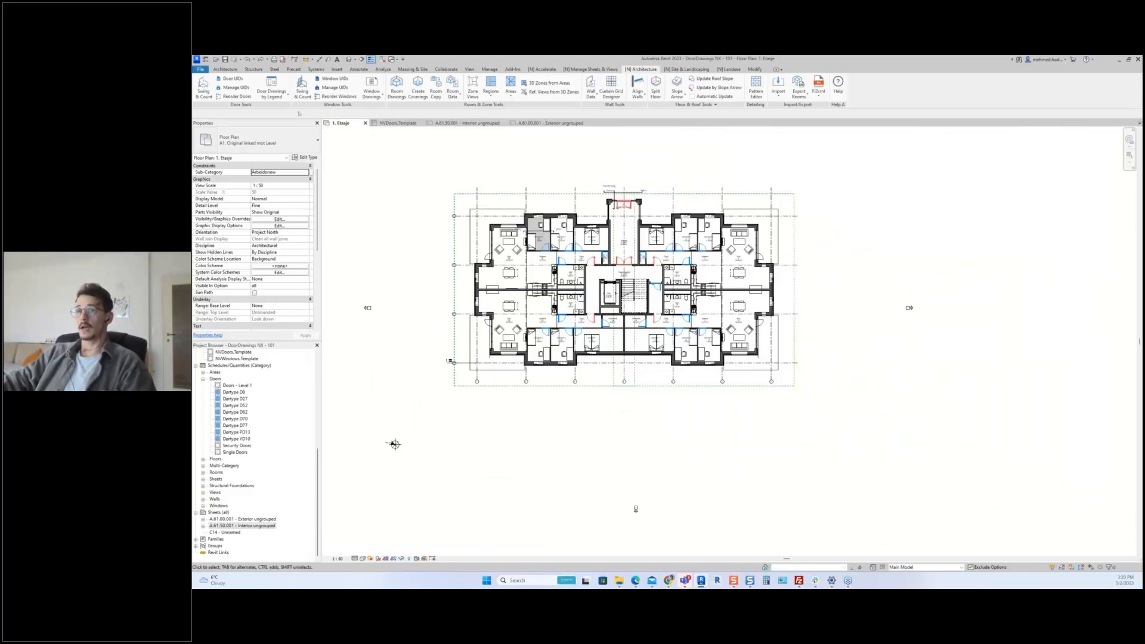
- Open Door Drawings with the SecurityDoors setting and review the security door types listed from the schedule
{"action": "left_click", "coordinate": [272, 94]}
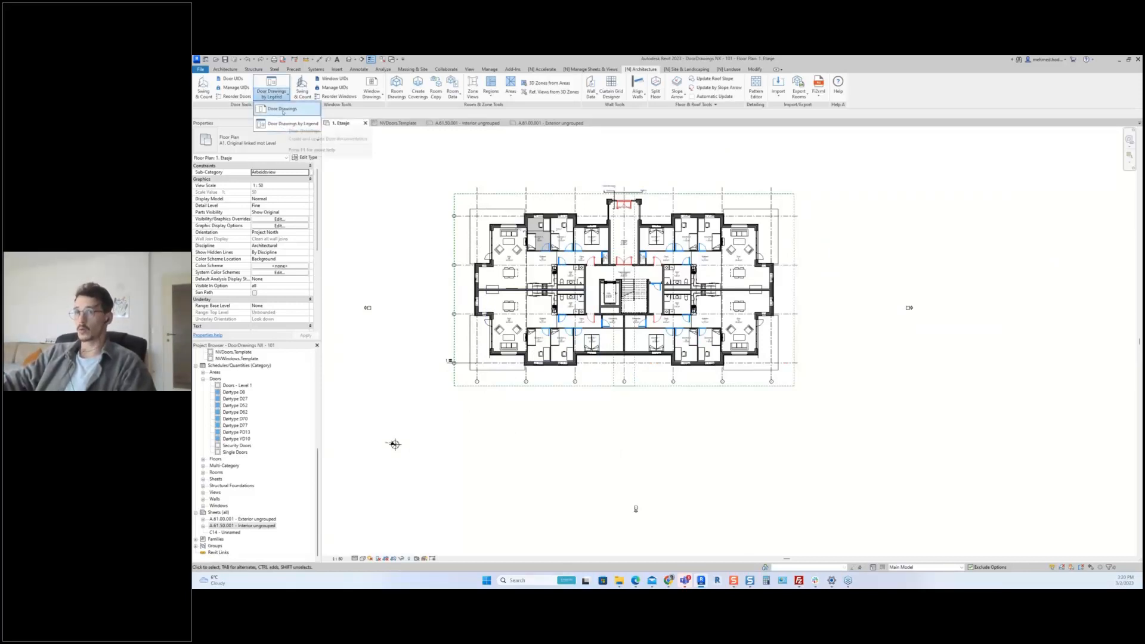
{"action": "left_click", "coordinate": [281, 124]}
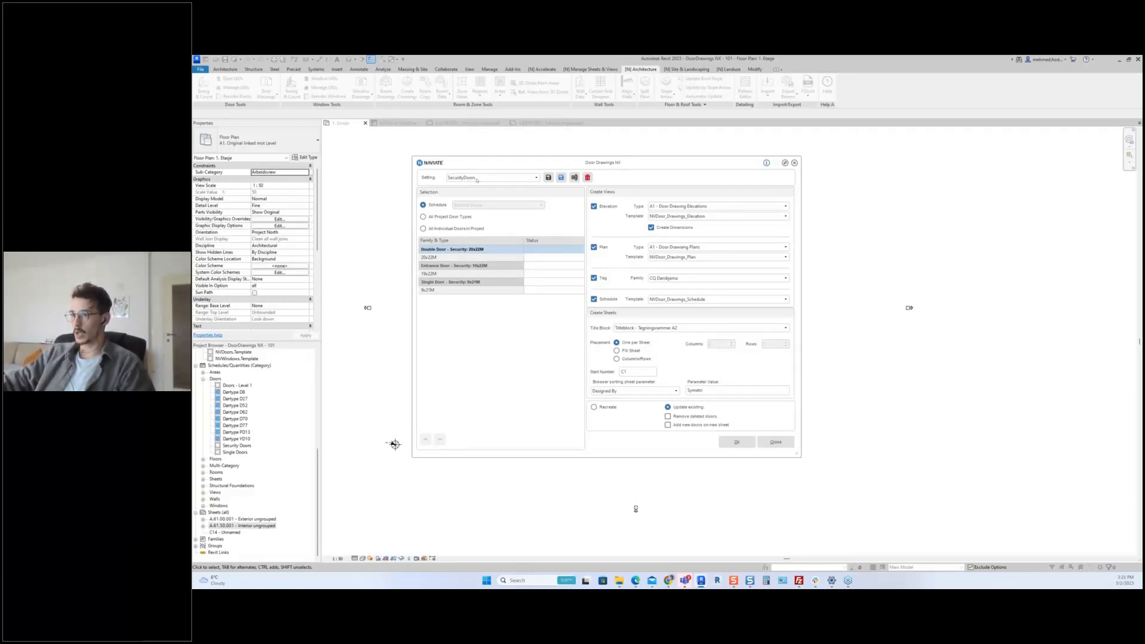
{"action": "left_click_drag", "start_coordinate": [473, 164], "coordinate": [456, 166]}
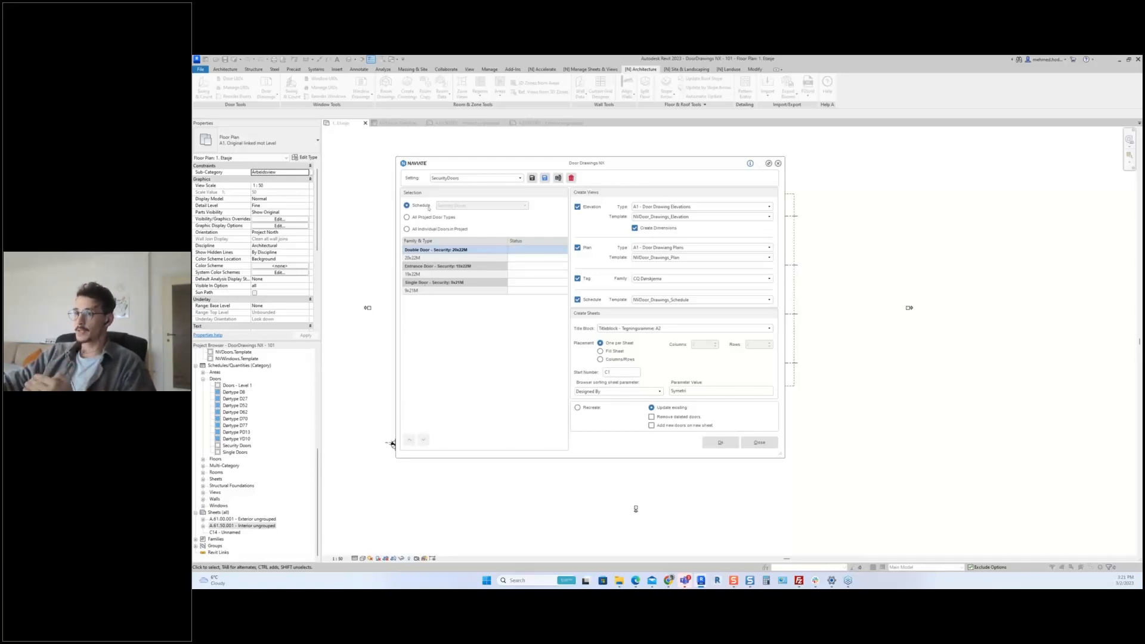
{"action": "left_click", "coordinate": [451, 260]}
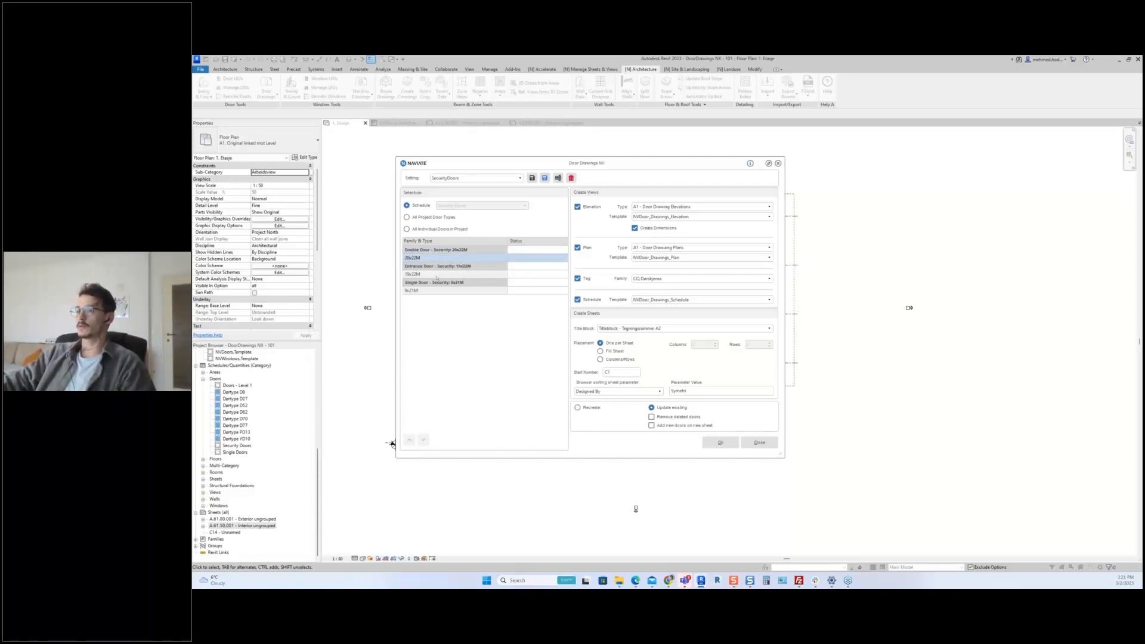
{"action": "left_click", "coordinate": [435, 276]}
{"action": "left_click", "coordinate": [433, 258]}
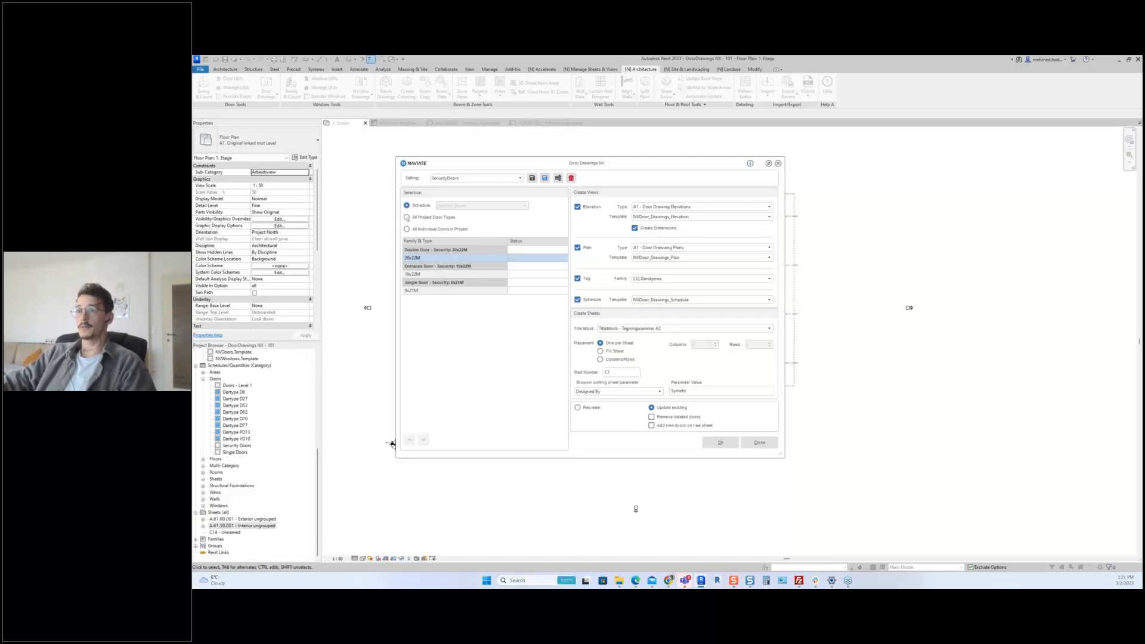
- Review the door lists for All Project Door Types and All Individual Doors in Project, and restore the Schedule selection
{"action": "left_click", "coordinate": [408, 218]}
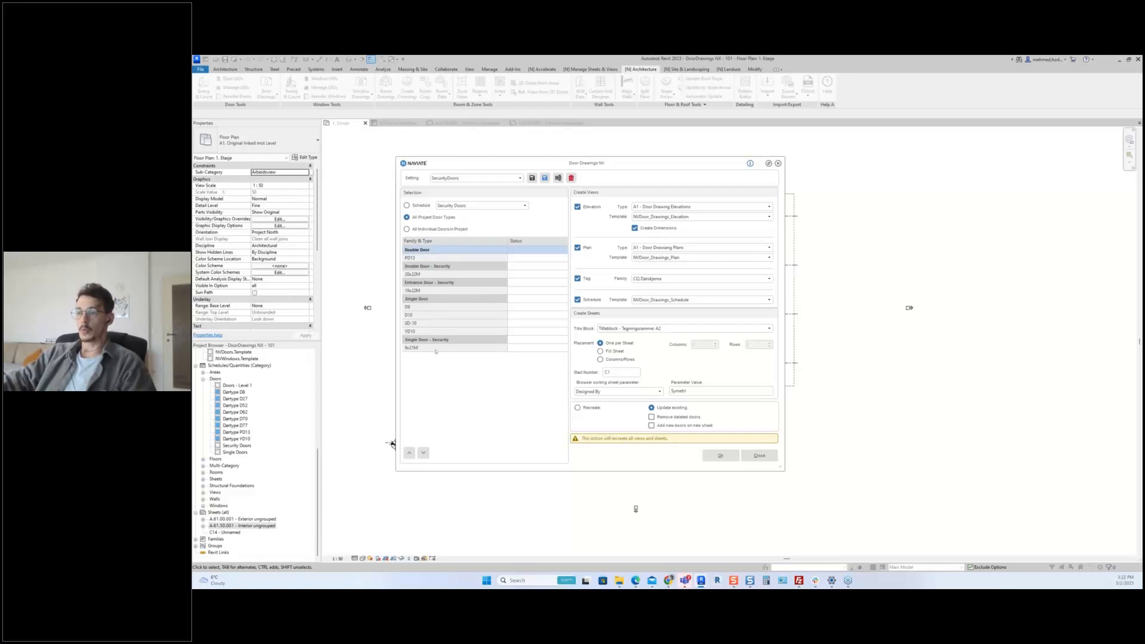
{"action": "left_click", "coordinate": [407, 229]}
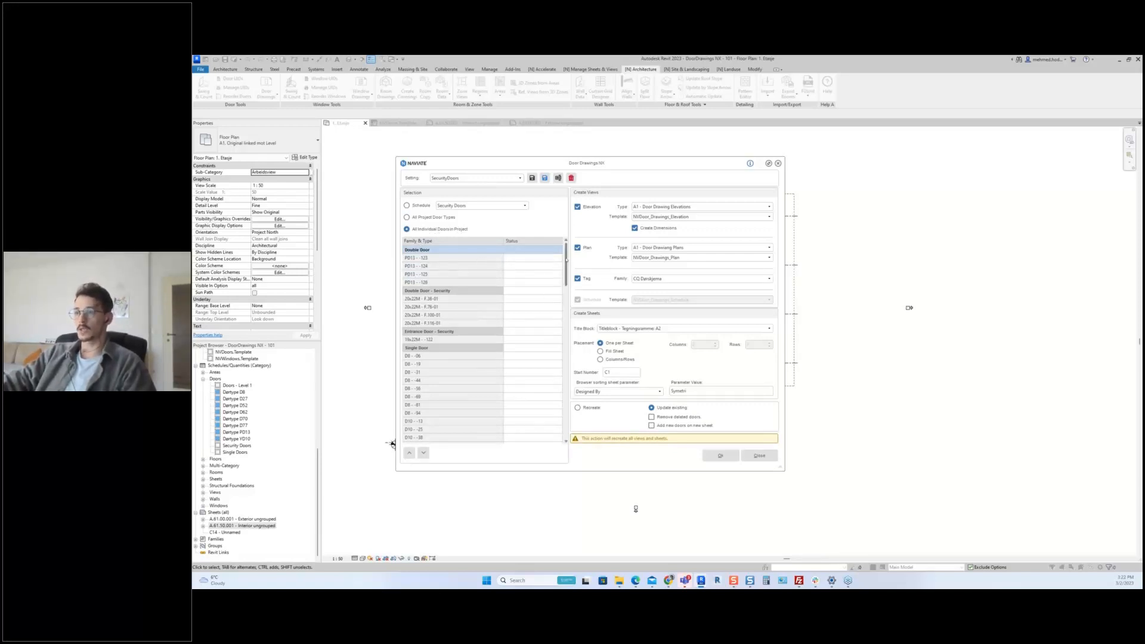
{"action": "scroll", "coordinate": [566, 260], "scroll_direction": "down", "scroll_amount": 1}
{"action": "mouse_move", "coordinate": [566, 262]}
{"action": "left_mouse_down"}
{"action": "mouse_move", "coordinate": [565, 413]}
{"action": "mouse_move", "coordinate": [565, 261]}
{"action": "left_mouse_up"}
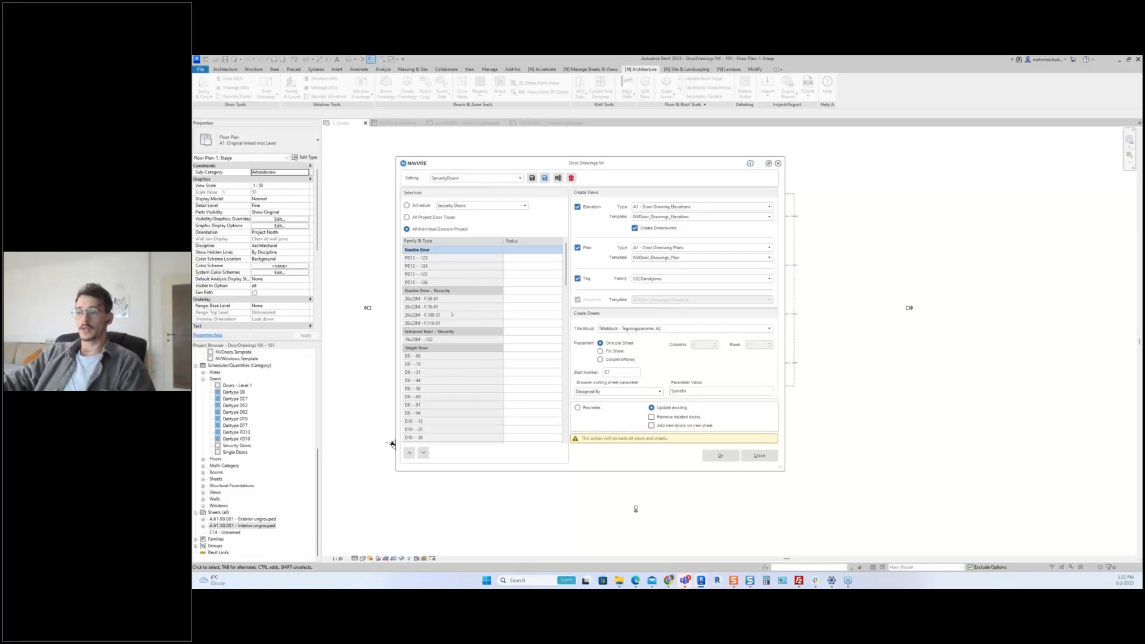
{"action": "scroll", "coordinate": [451, 328], "scroll_direction": "down", "scroll_amount": 1}
{"action": "scroll", "coordinate": [441, 343], "scroll_direction": "up", "scroll_amount": 1}
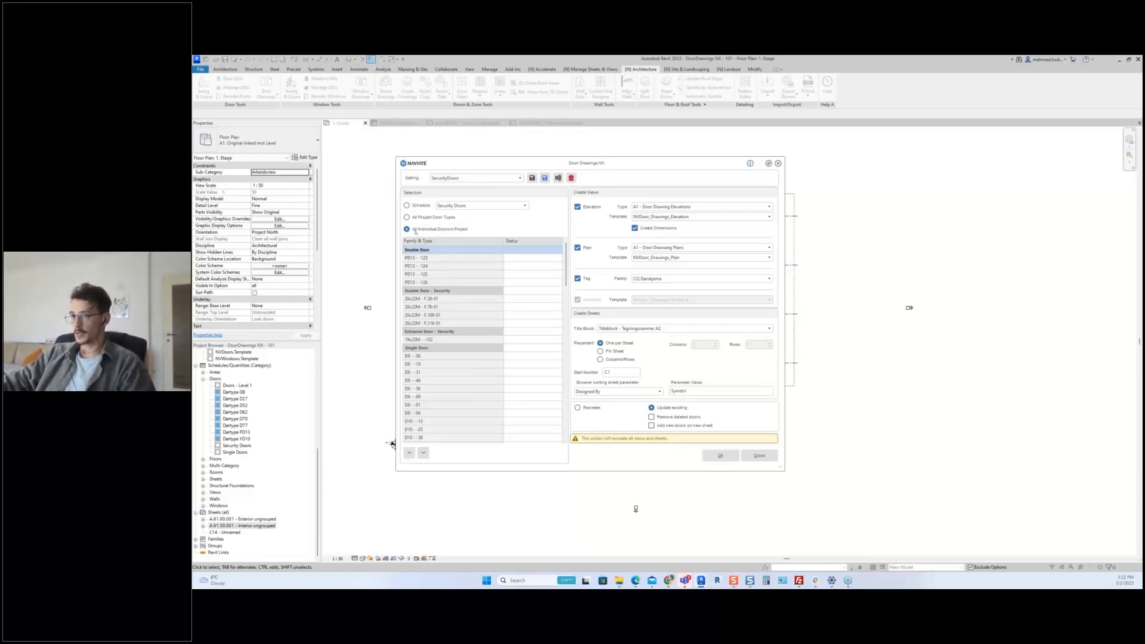
{"action": "left_click", "coordinate": [407, 218]}
{"action": "left_click", "coordinate": [407, 206]}
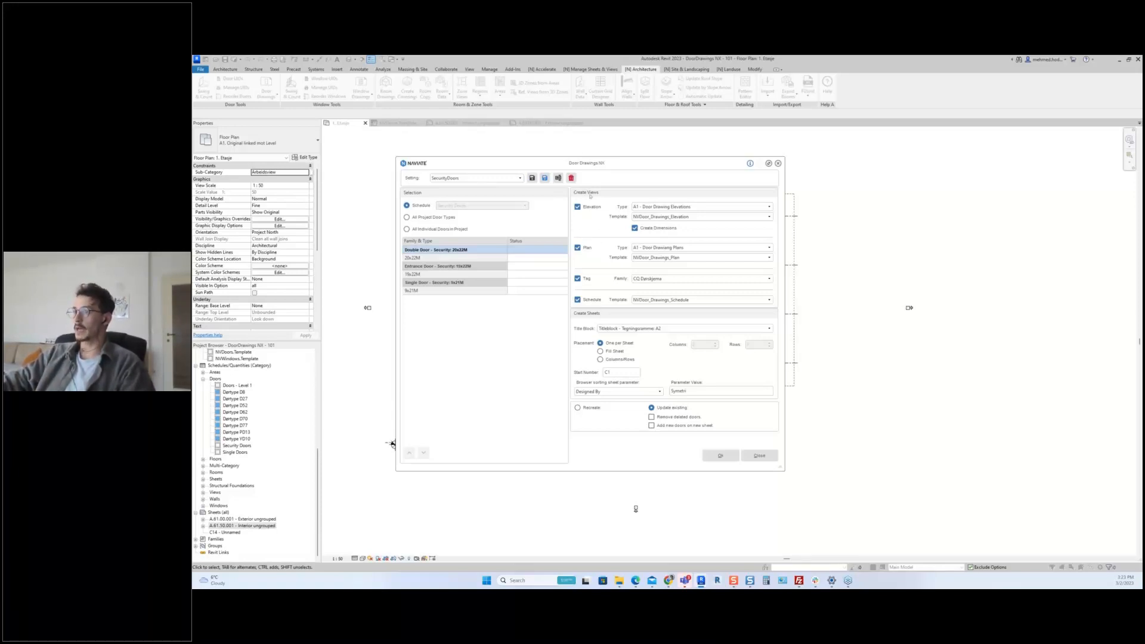
- Review the available tag families, elevation view types and elevation templates, keeping the SecurityDoors setting's choices
{"action": "left_click_drag", "start_coordinate": [567, 162], "coordinate": [531, 149]}
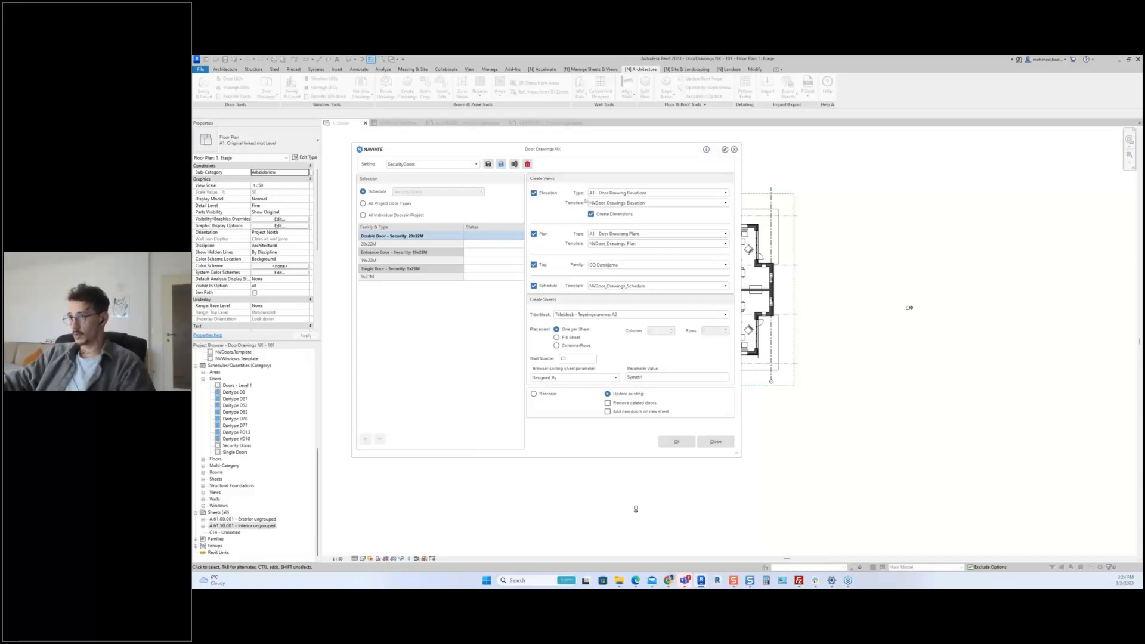
{"action": "left_click_drag", "start_coordinate": [576, 151], "coordinate": [555, 151]}
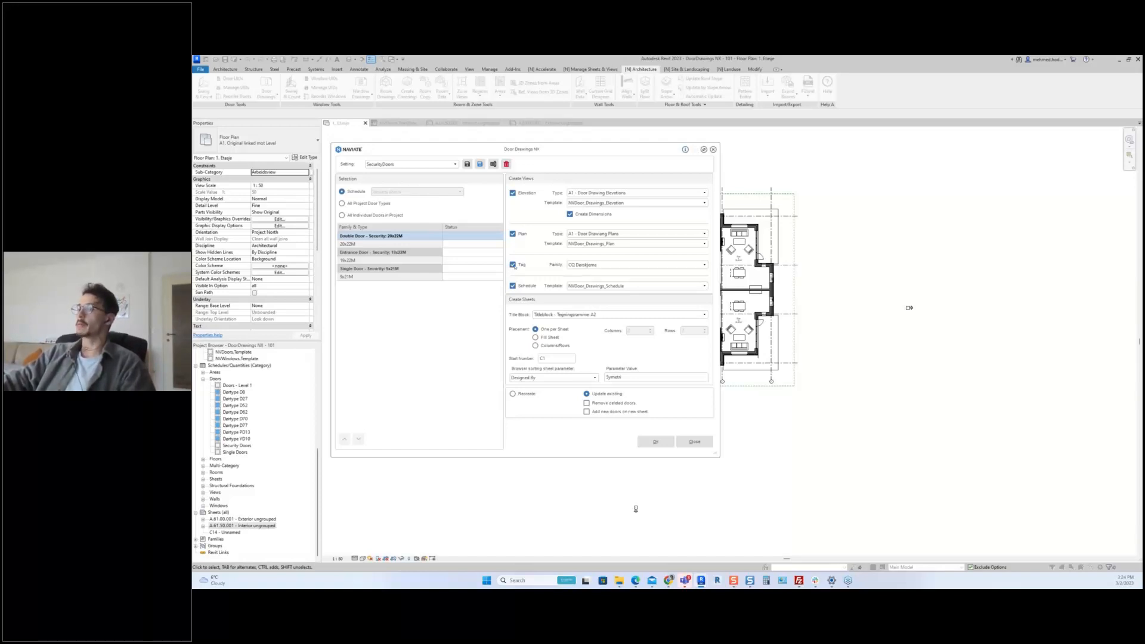
{"action": "left_click", "coordinate": [577, 267]}
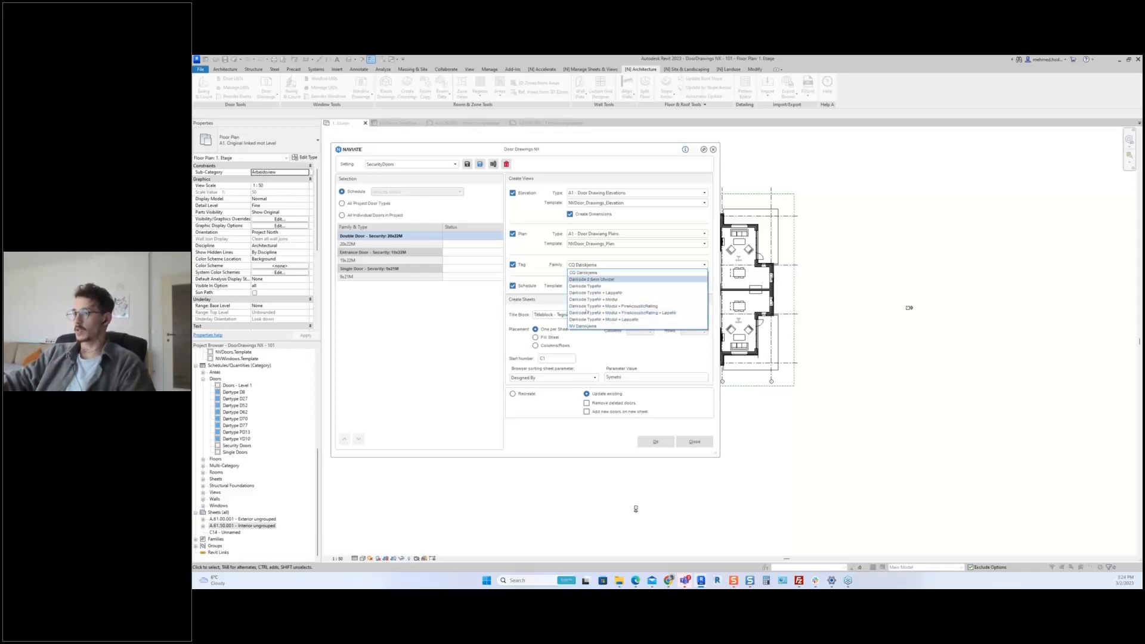
{"action": "left_click", "coordinate": [571, 273]}
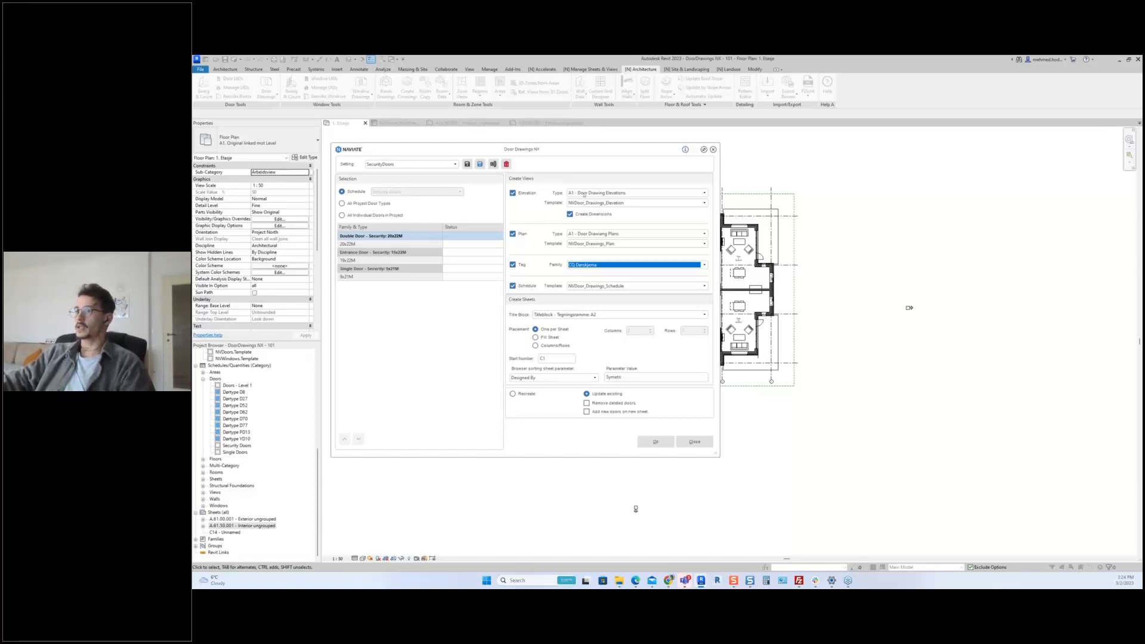
{"action": "left_click", "coordinate": [581, 195]}
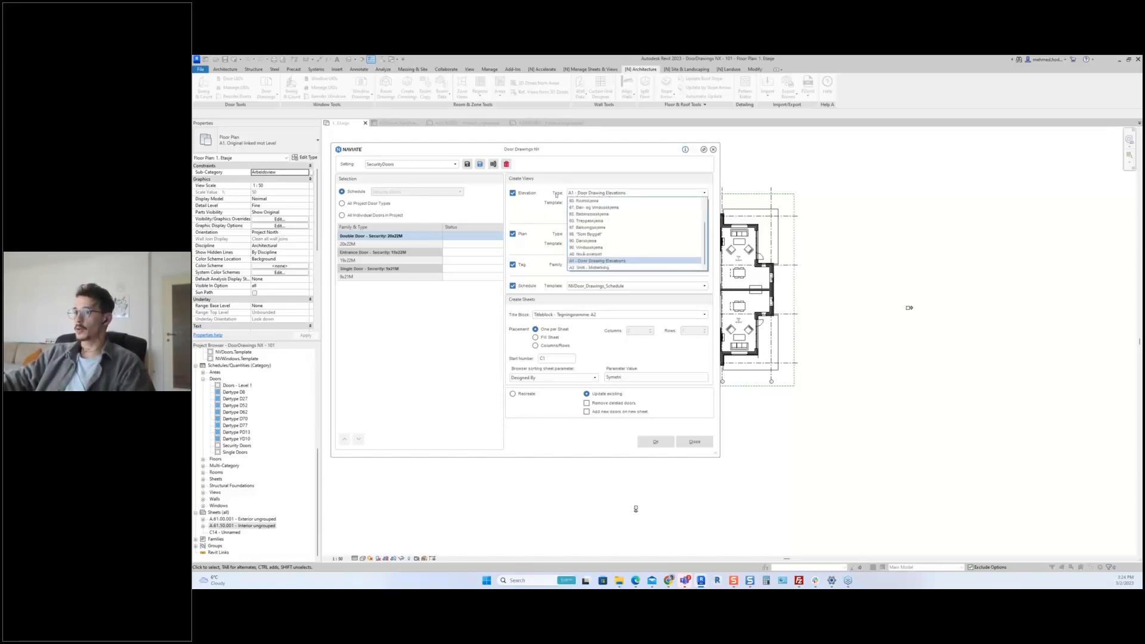
{"action": "left_click", "coordinate": [587, 195]}
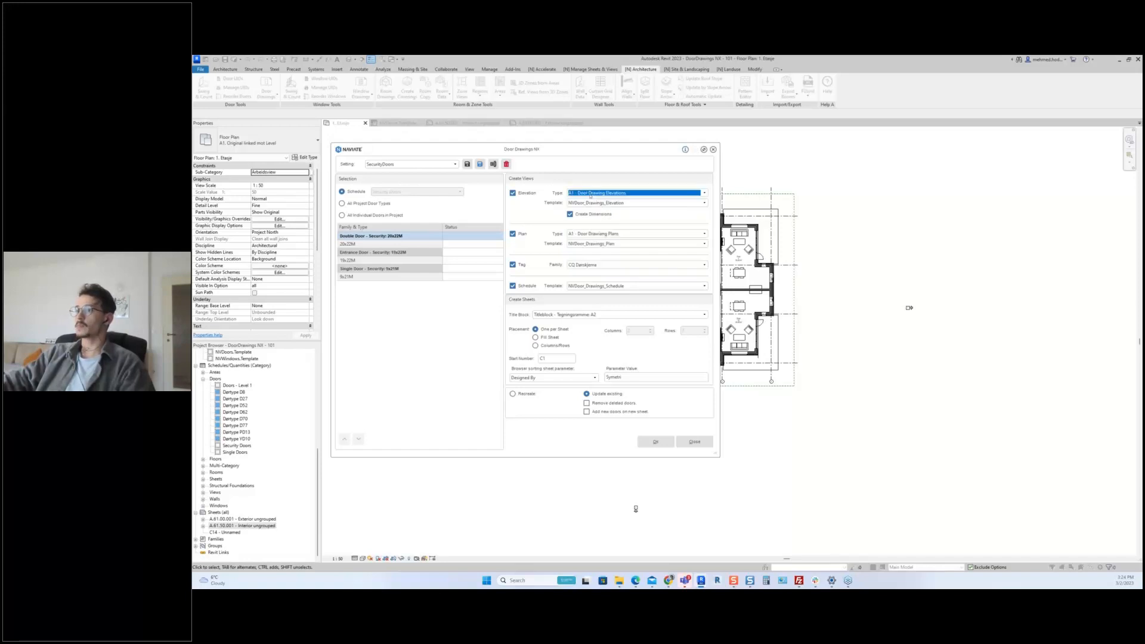
{"action": "left_click", "coordinate": [581, 204]}
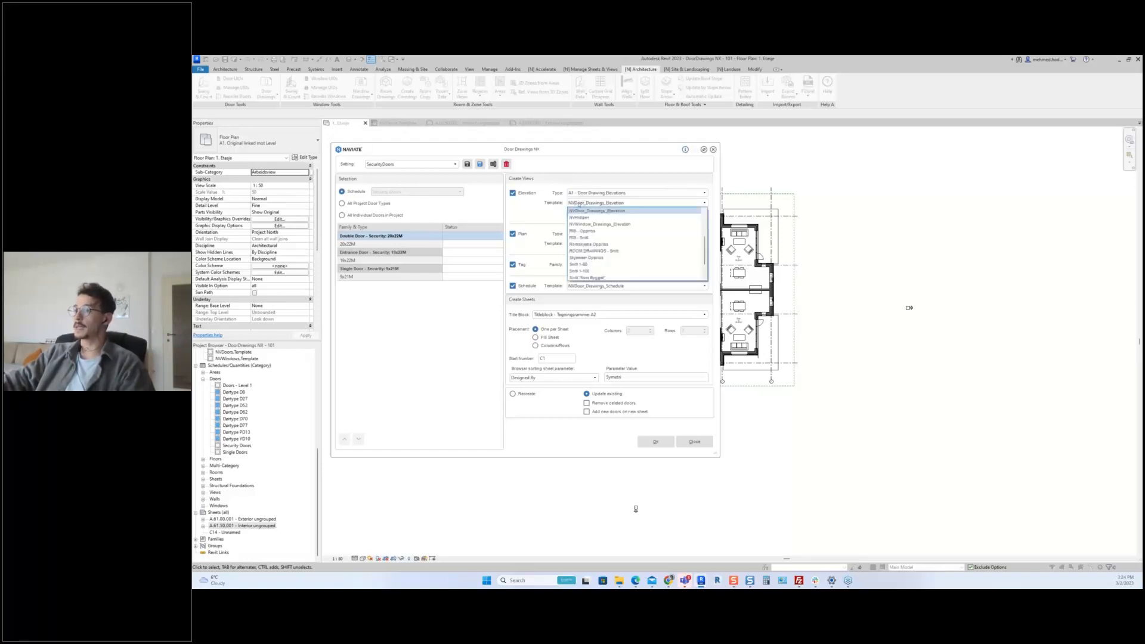
{"action": "left_click", "coordinate": [579, 203]}
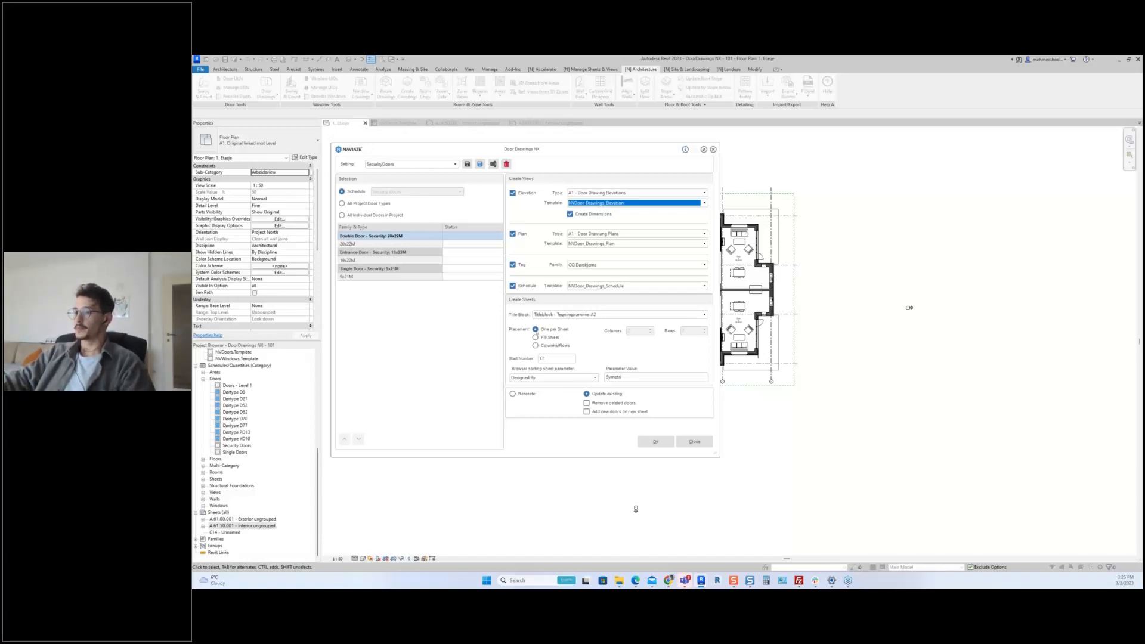
- Try the Fill Sheet and Columns/Rows placements, restore One per Sheet, and select the sheet start number
{"action": "left_click", "coordinate": [536, 331]}
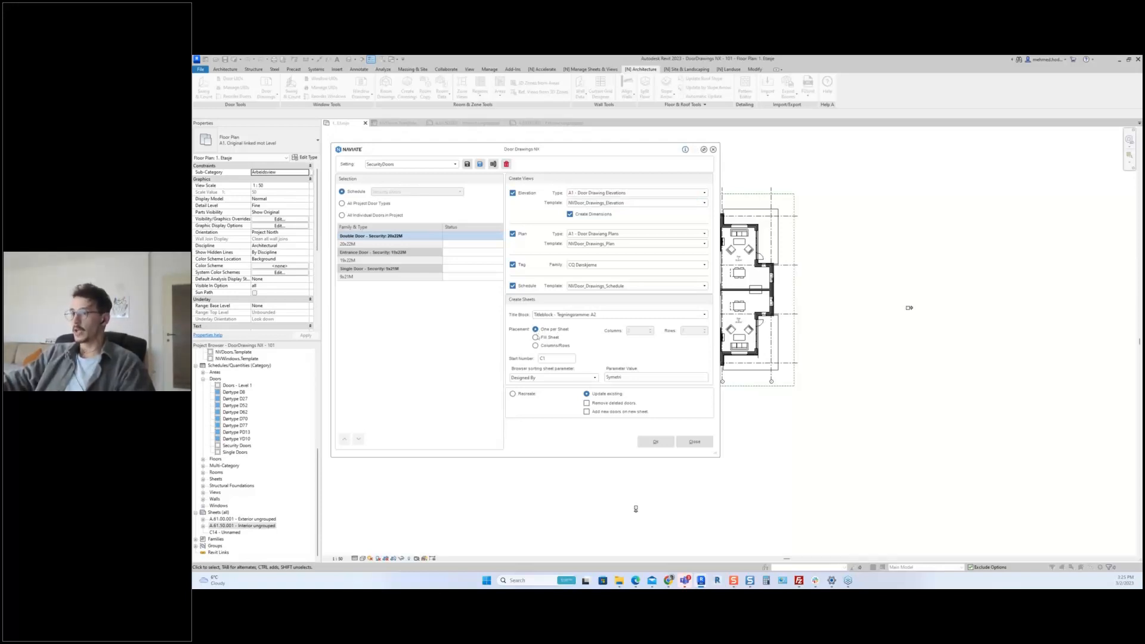
{"action": "left_click", "coordinate": [536, 338]}
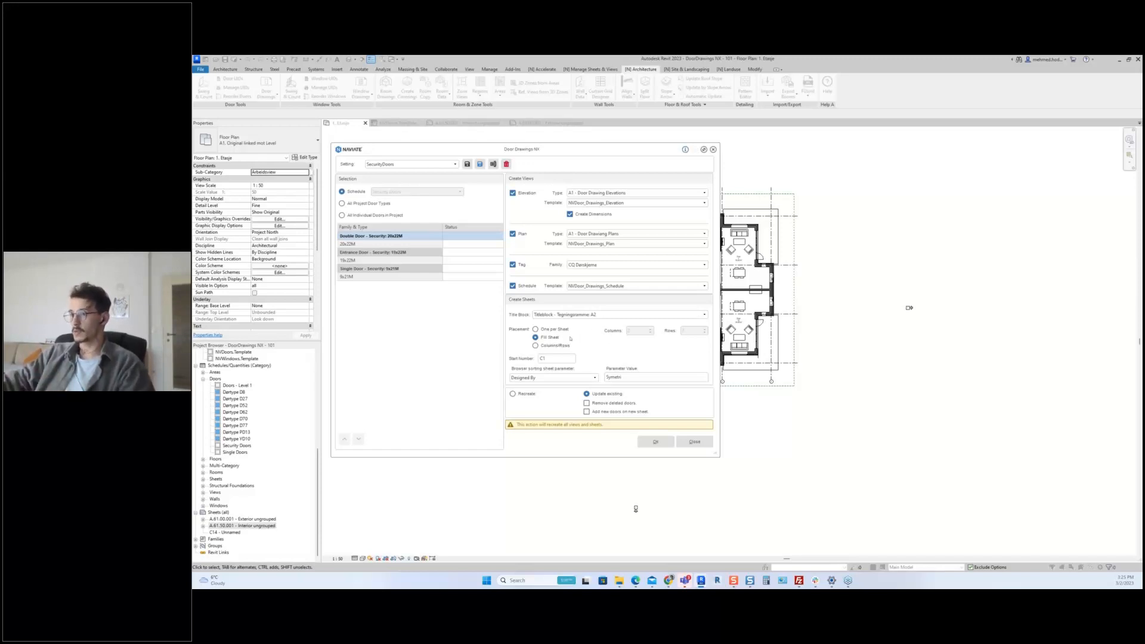
{"action": "left_click", "coordinate": [534, 346]}
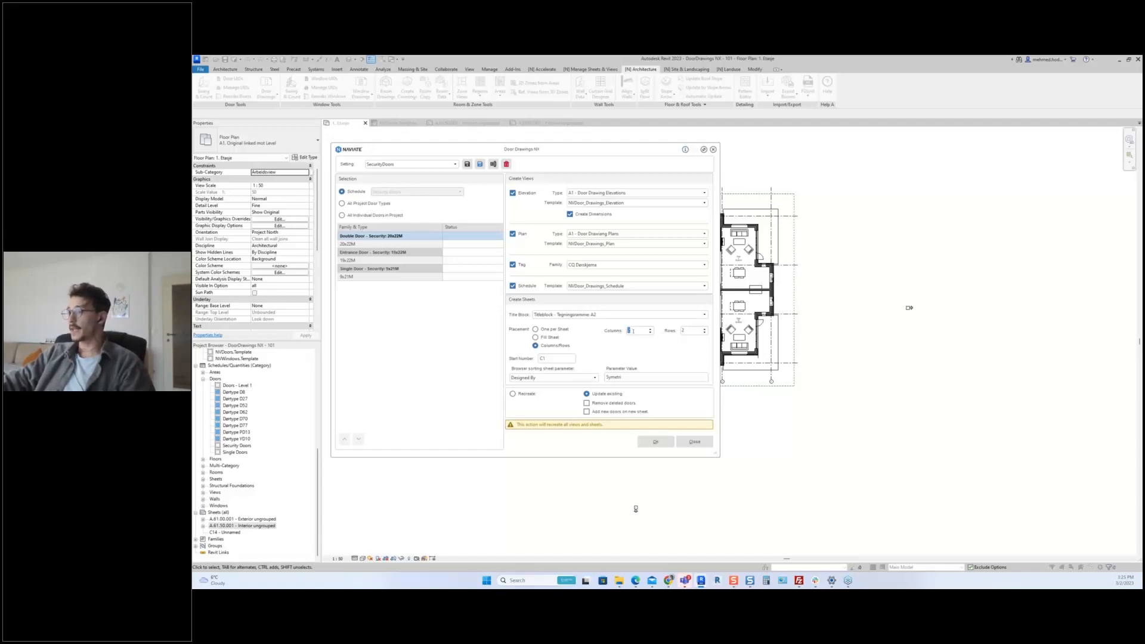
{"action": "left_click_drag", "start_coordinate": [634, 331], "coordinate": [622, 330]}
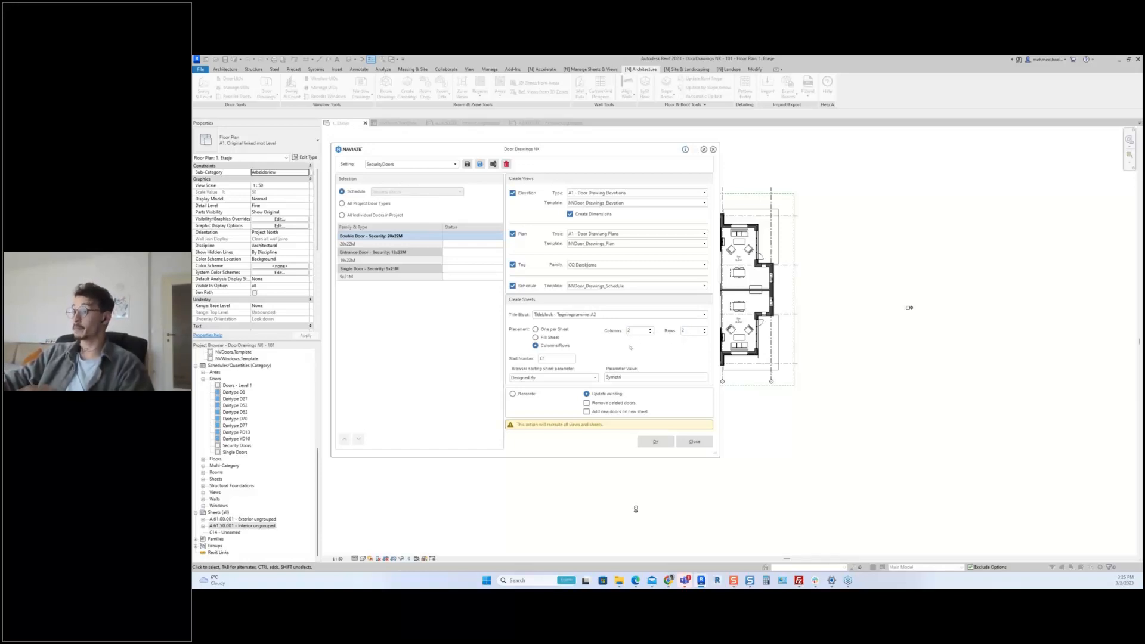
{"action": "left_click", "coordinate": [535, 329]}
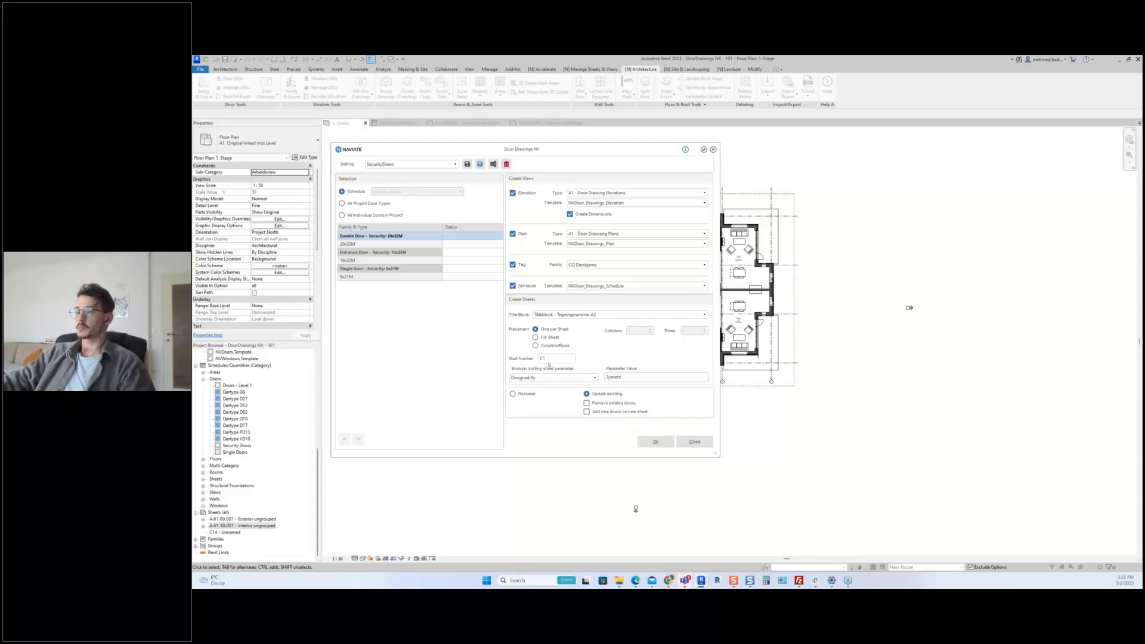
{"action": "double_click", "coordinate": [539, 359]}
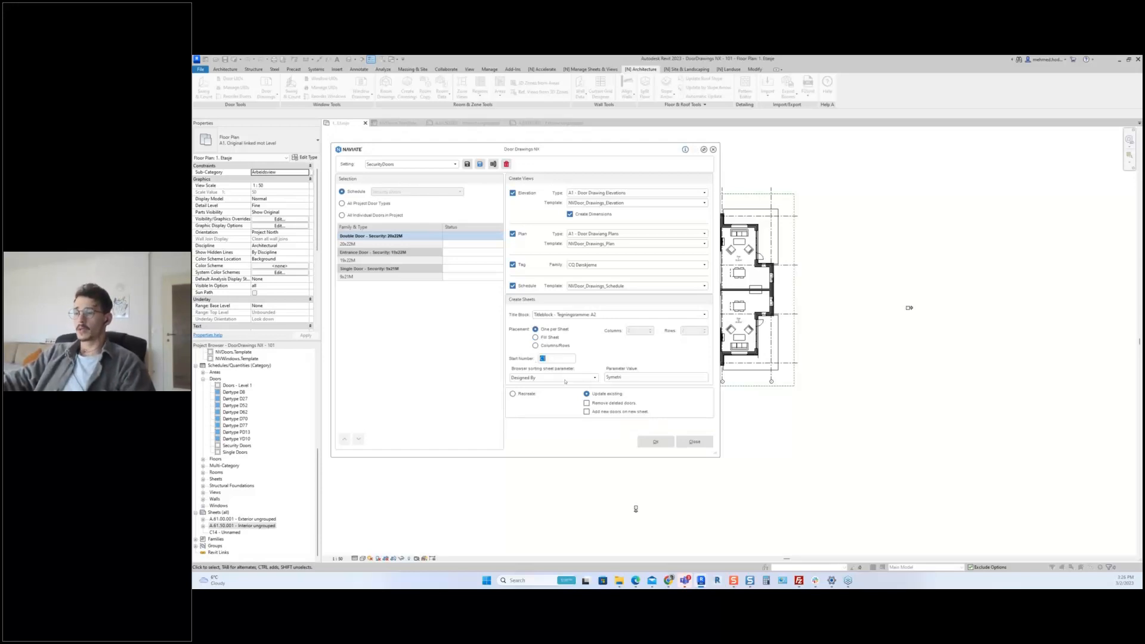
- Examine the browser sorting sheet parameter Designed By and its parameter value Symetri in the sheet creation settings
{"action": "left_click", "coordinate": [566, 380]}
{"action": "left_click", "coordinate": [567, 378]}
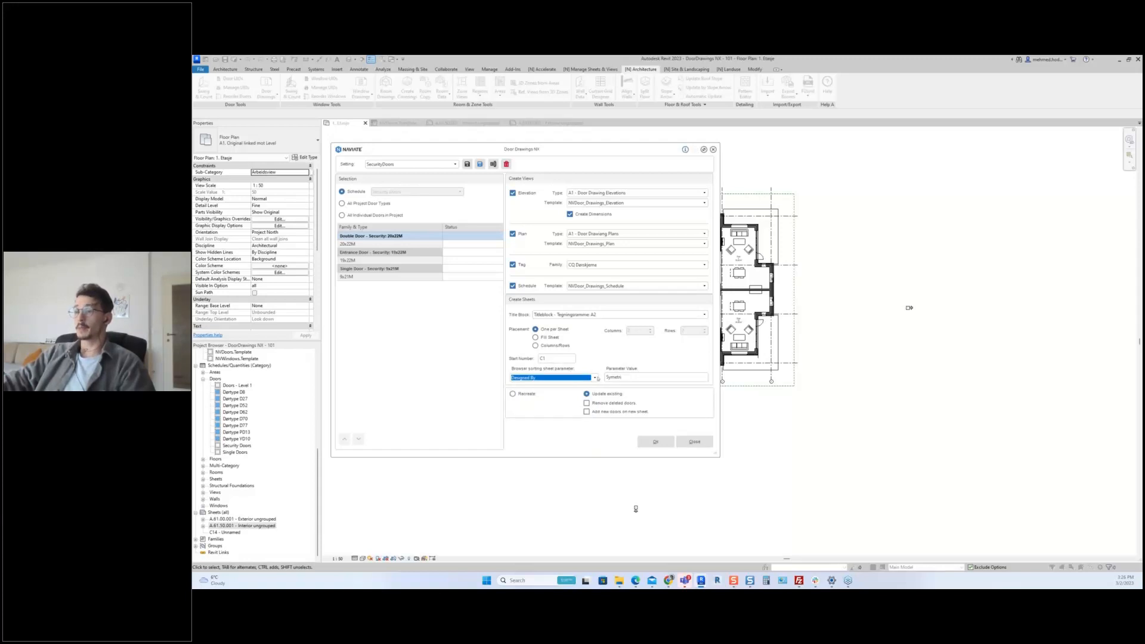
{"action": "left_click_drag", "start_coordinate": [630, 379], "coordinate": [606, 378]}
{"action": "left_click", "coordinate": [629, 376]}
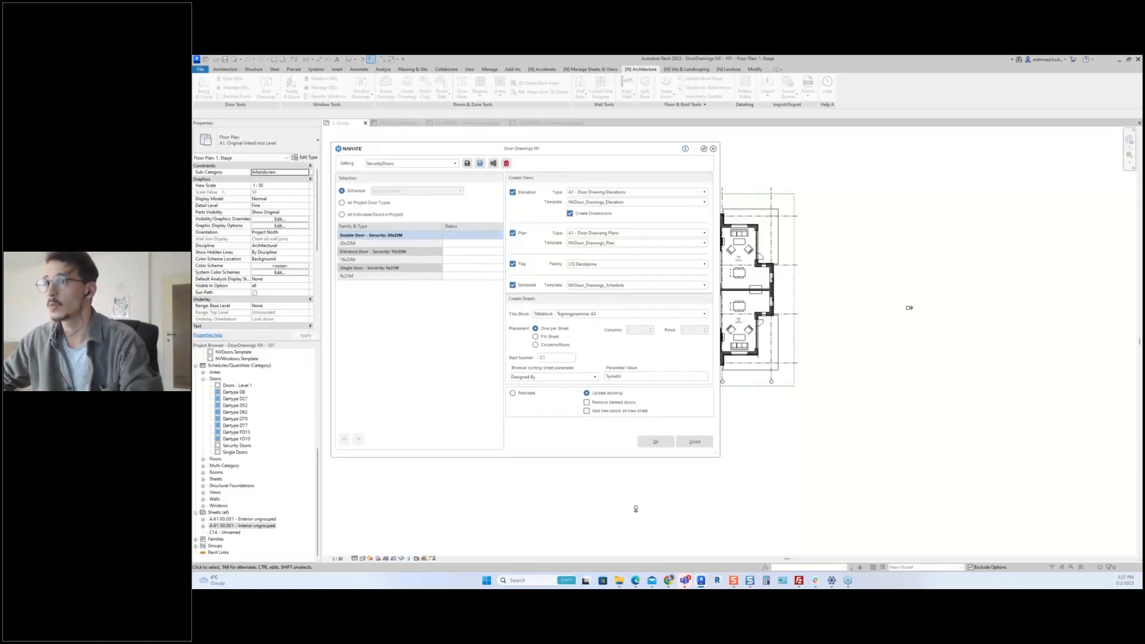
- Load the saved L1-Doors and SingleDoors settings in turn to compare their door lists and sheet placement
{"action": "left_click", "coordinate": [392, 165]}
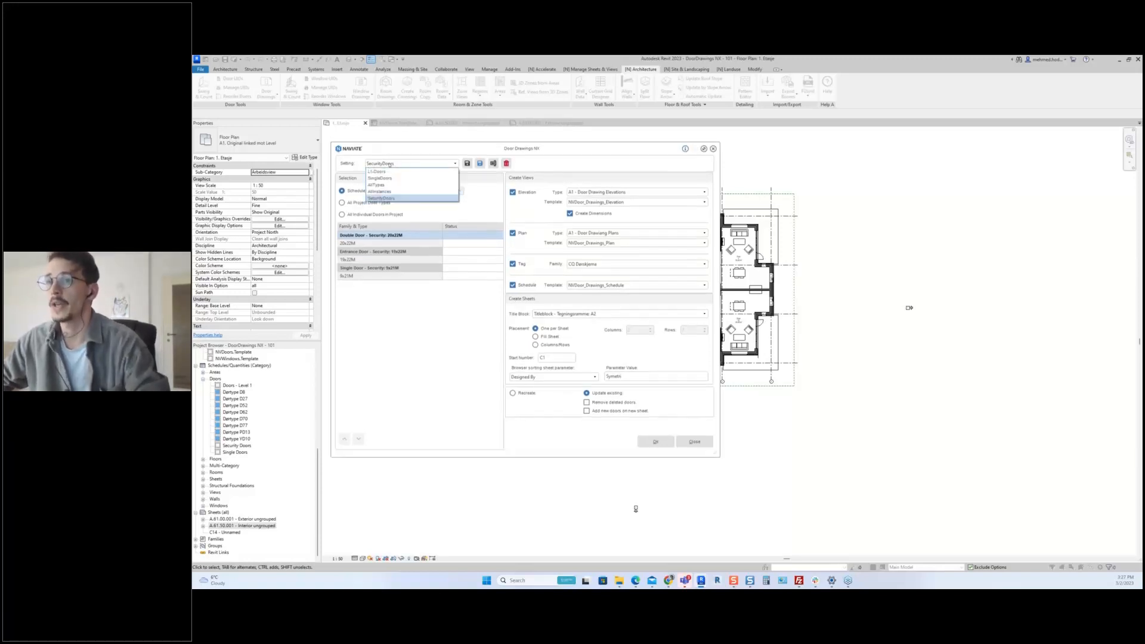
{"action": "left_click", "coordinate": [388, 172]}
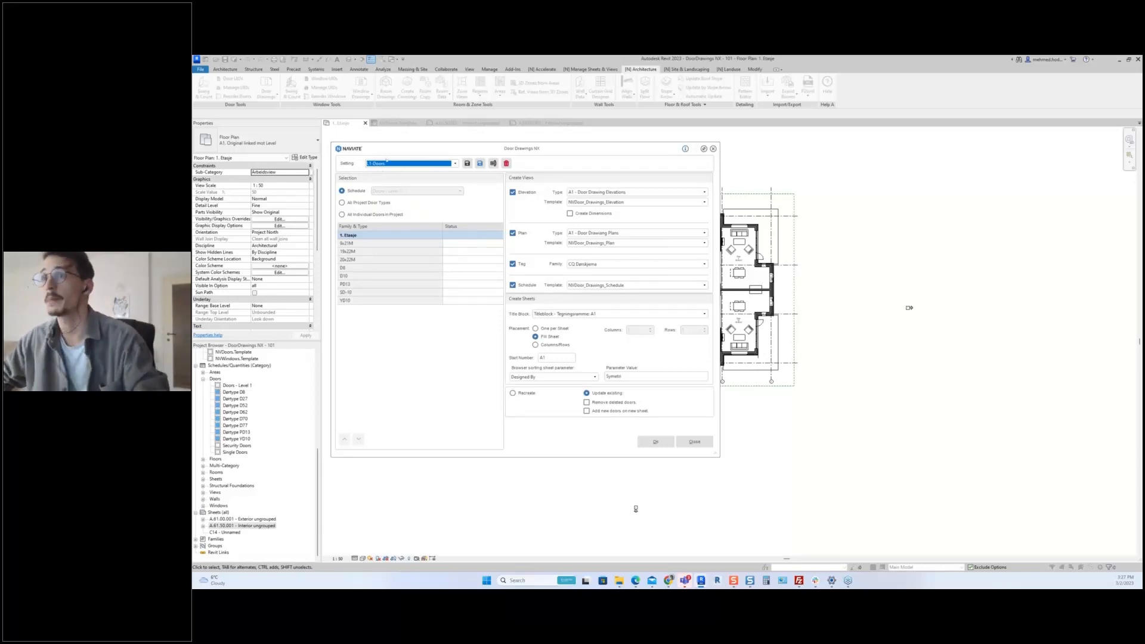
{"action": "left_click", "coordinate": [387, 164]}
{"action": "left_click", "coordinate": [387, 164]}
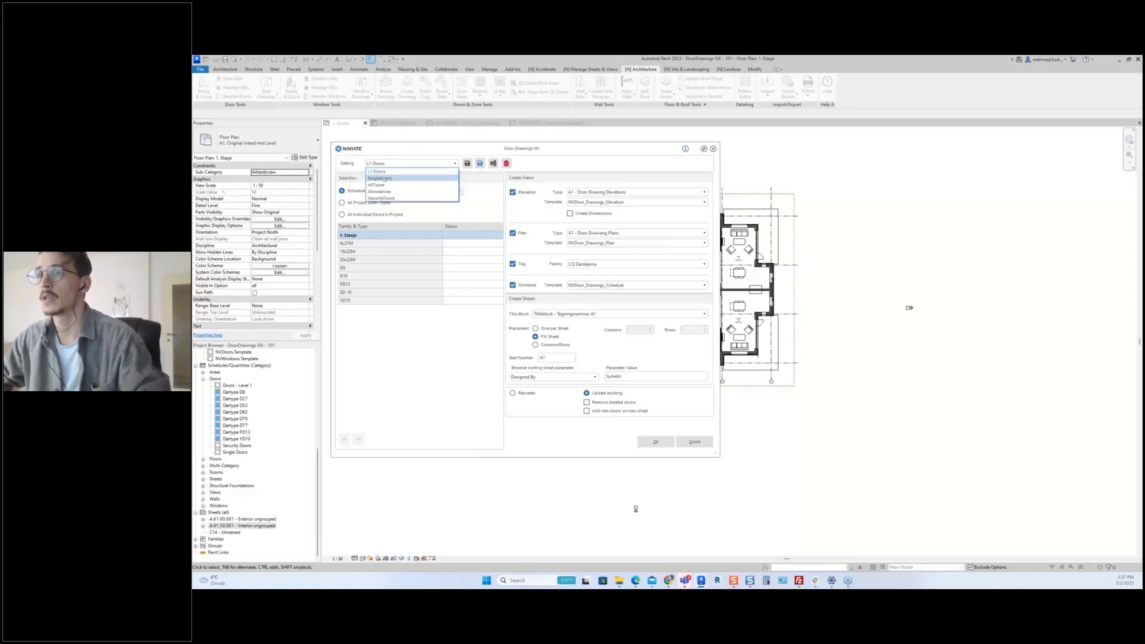
{"action": "left_click", "coordinate": [383, 179]}
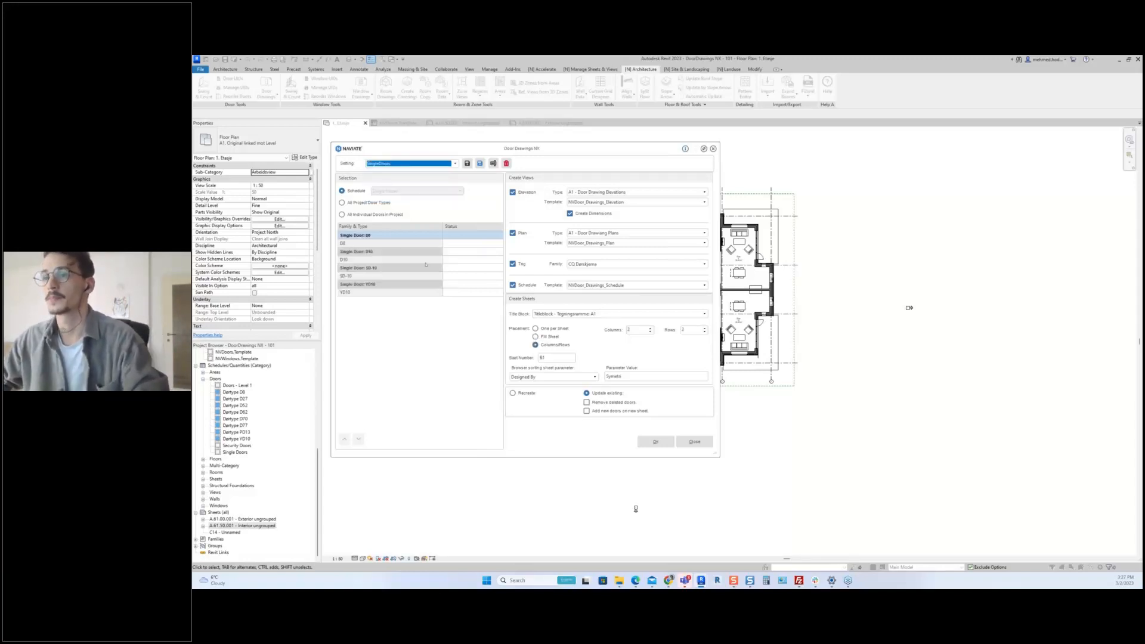
- Load the AllTypes and AllInstances settings in turn to compare their door selections, and return to SecurityDoors
{"action": "left_click", "coordinate": [403, 165]}
{"action": "left_click", "coordinate": [403, 165]}
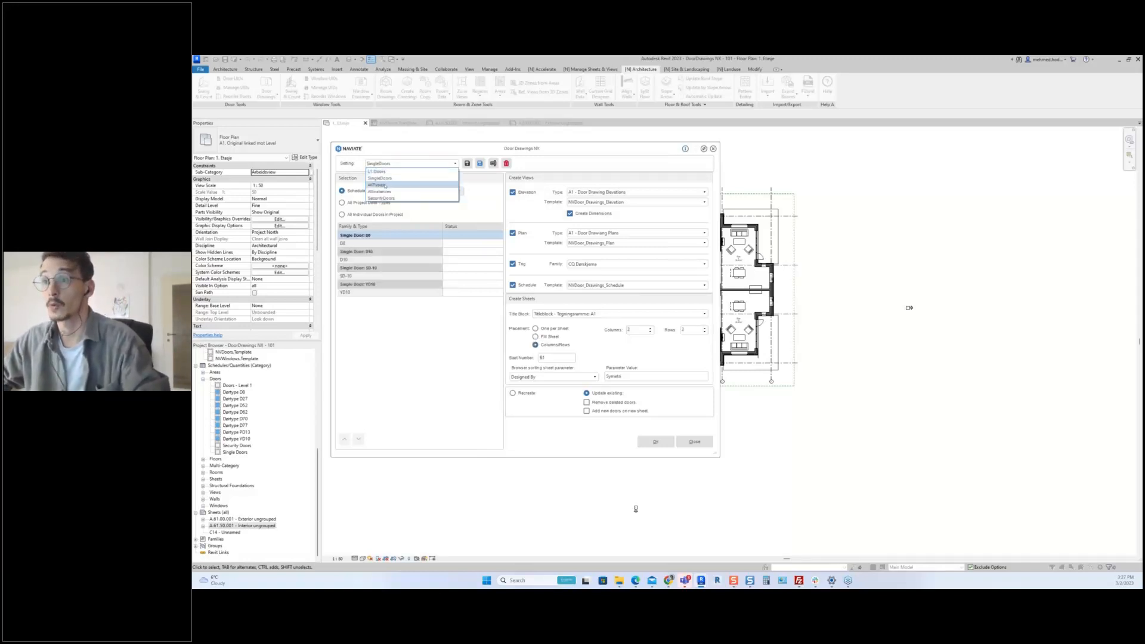
{"action": "left_click", "coordinate": [386, 186]}
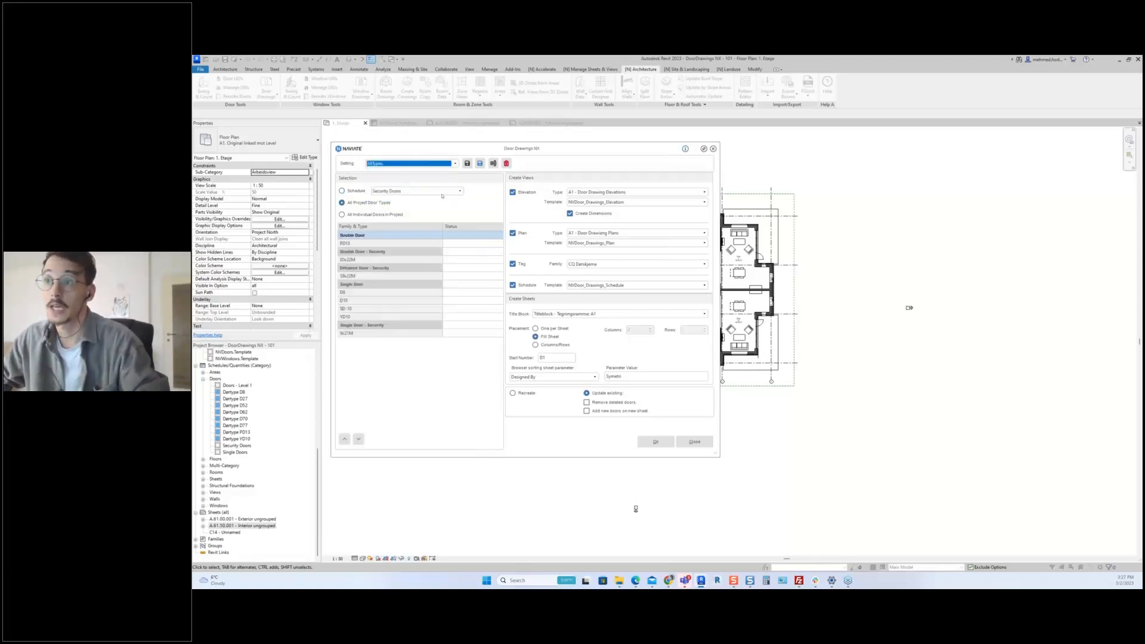
{"action": "left_click", "coordinate": [384, 160]}
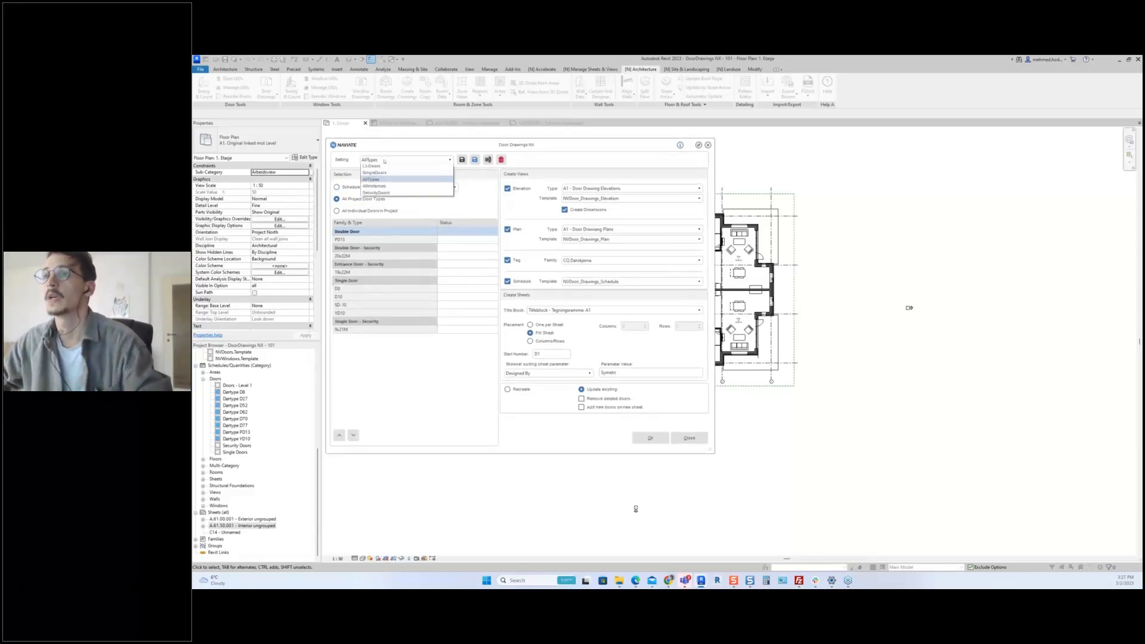
{"action": "left_click", "coordinate": [376, 185]}
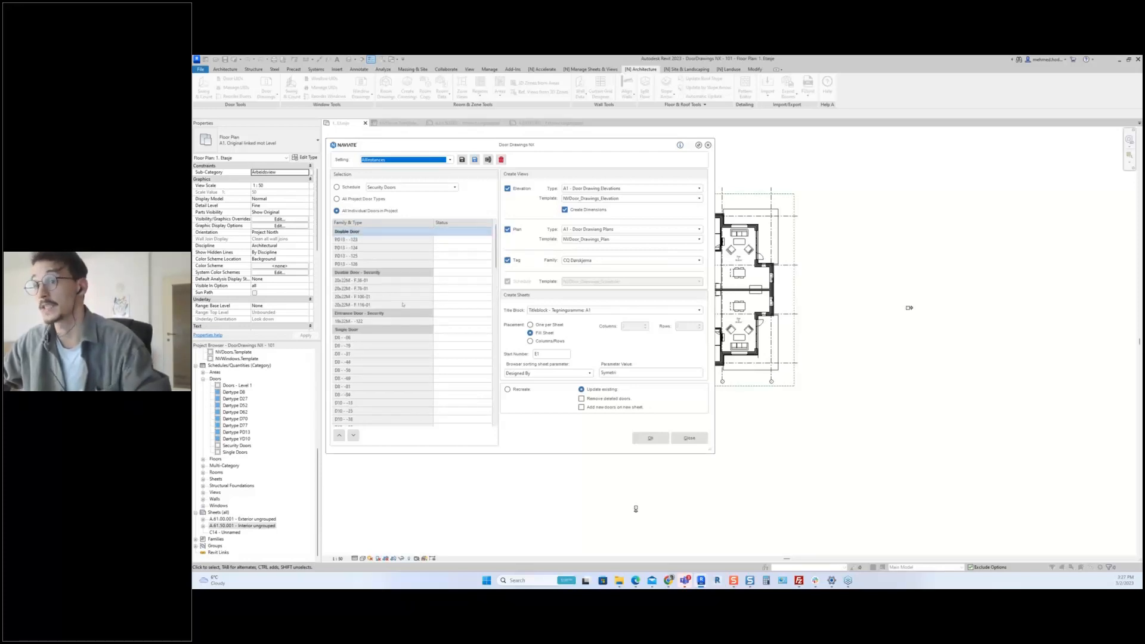
{"action": "left_click", "coordinate": [371, 160]}
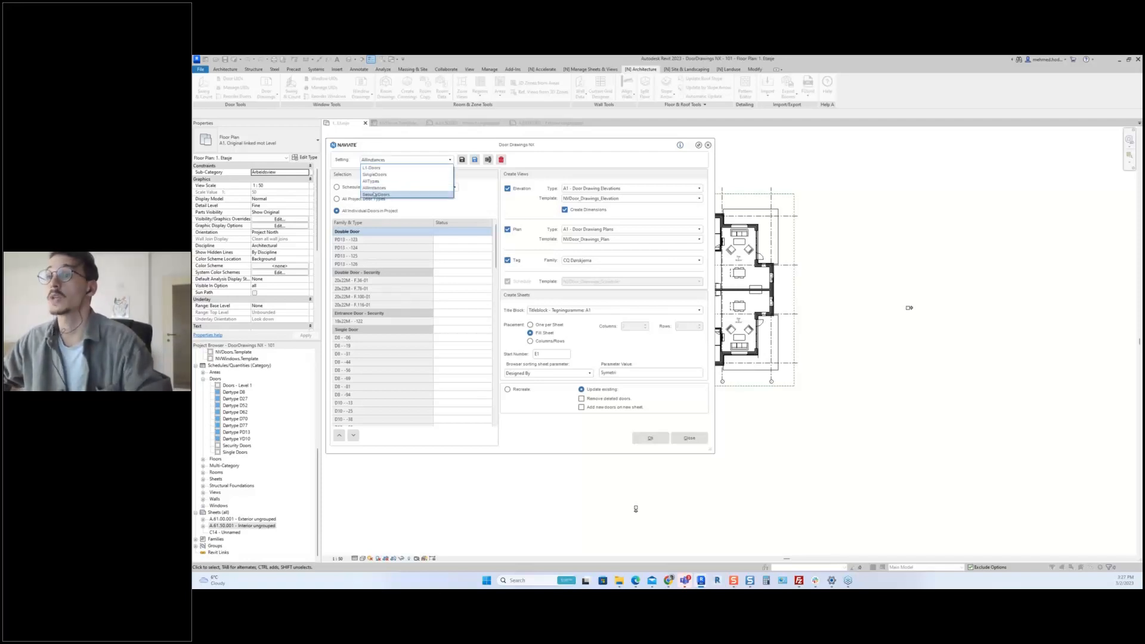
{"action": "left_click", "coordinate": [375, 194]}
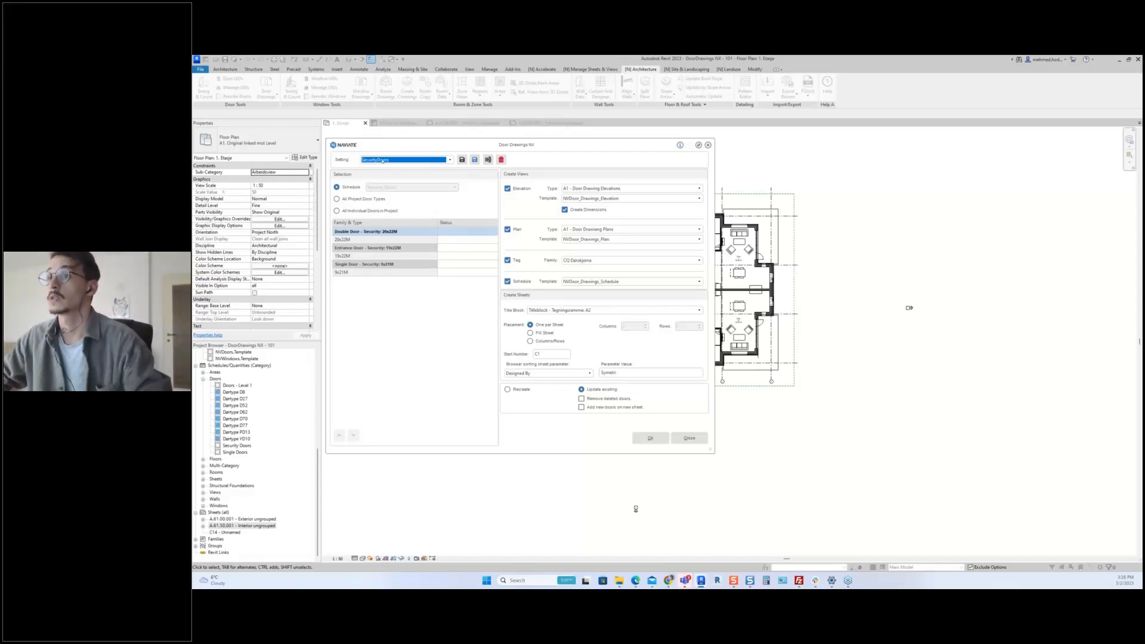
- Generate the door drawings for all project door types with the AllTypes setting
{"action": "left_click", "coordinate": [384, 161]}
{"action": "left_click", "coordinate": [384, 161]}
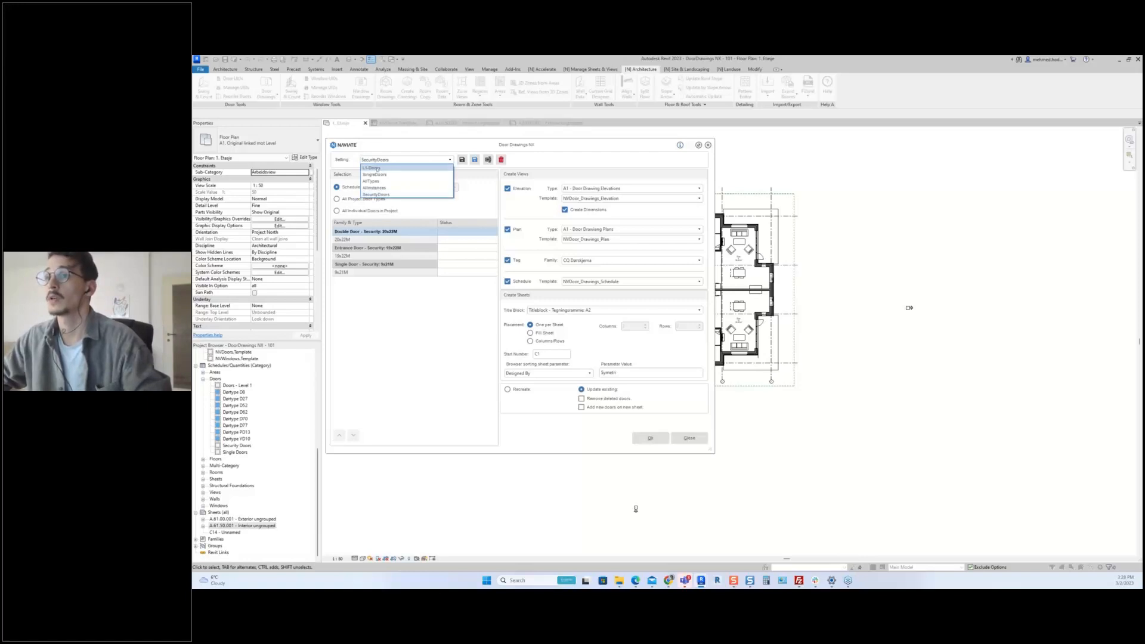
{"action": "left_click", "coordinate": [376, 181]}
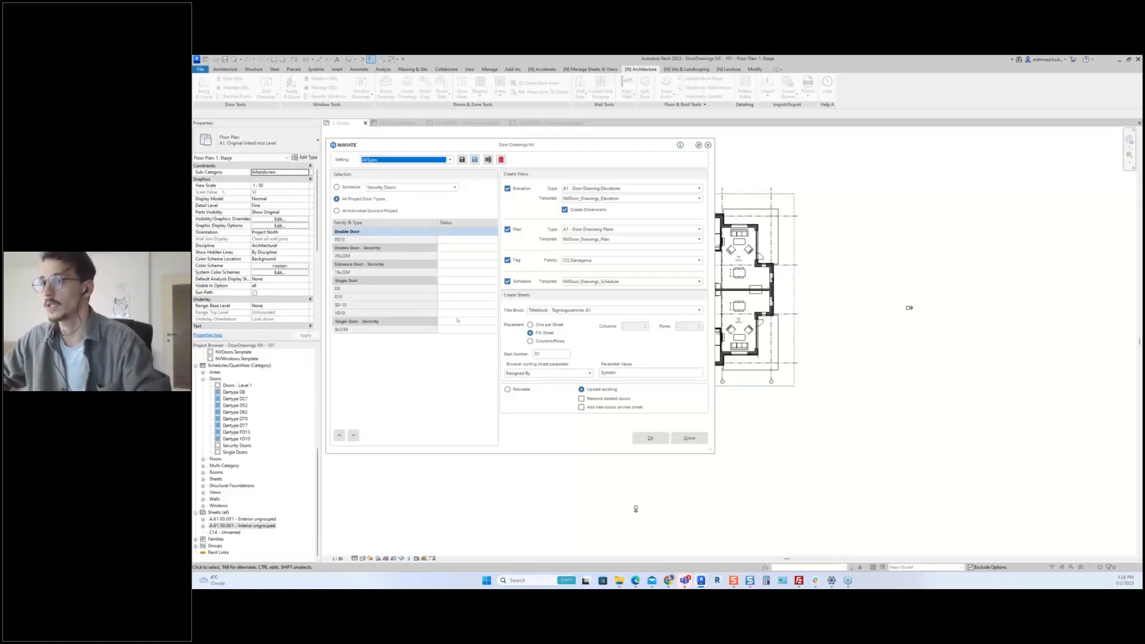
{"action": "left_click", "coordinate": [456, 365]}
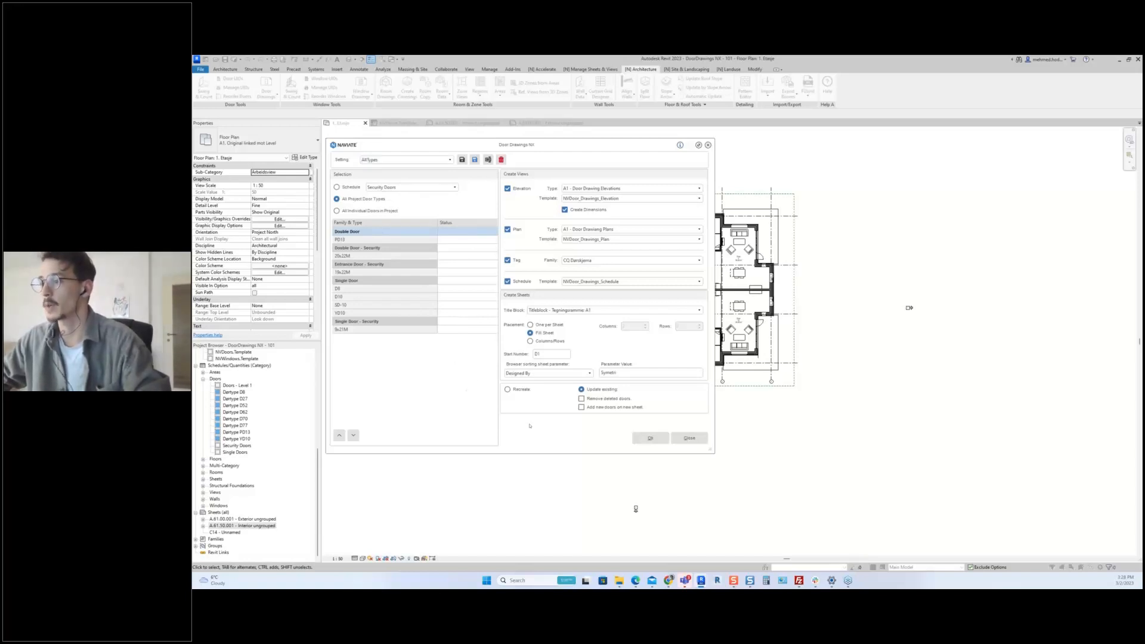
{"action": "left_click", "coordinate": [645, 439]}
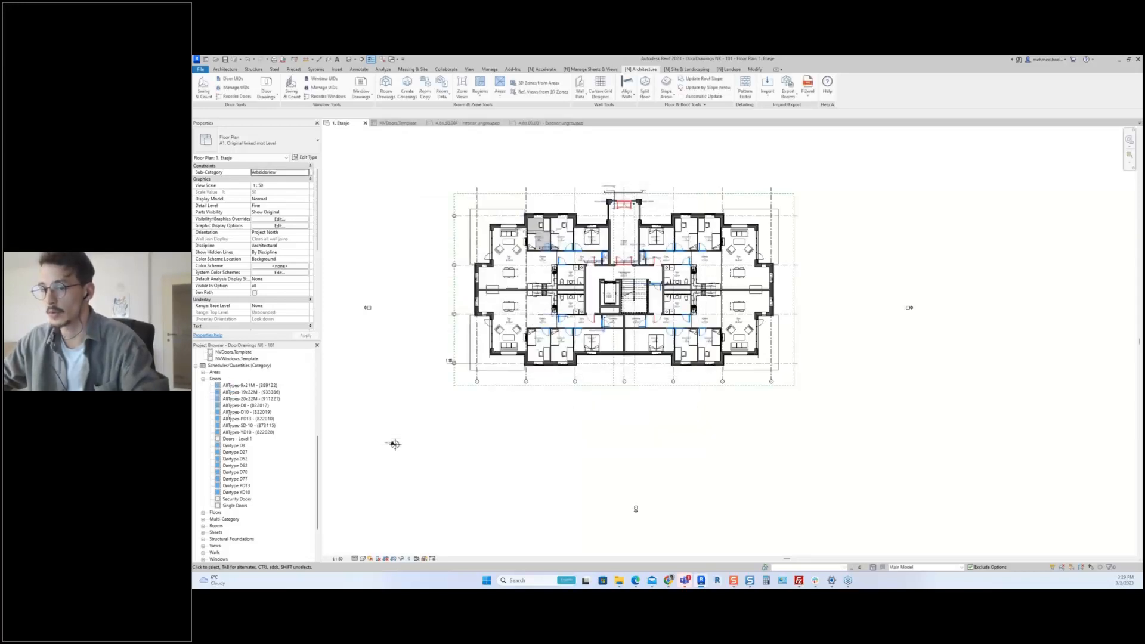
- Expand the Door Drawing Plans and Door Drawing Elevations groups under Plotview and select the AllTypes 9x21M floor plan
{"action": "scroll", "coordinate": [233, 423], "scroll_direction": "up", "scroll_amount": 6}
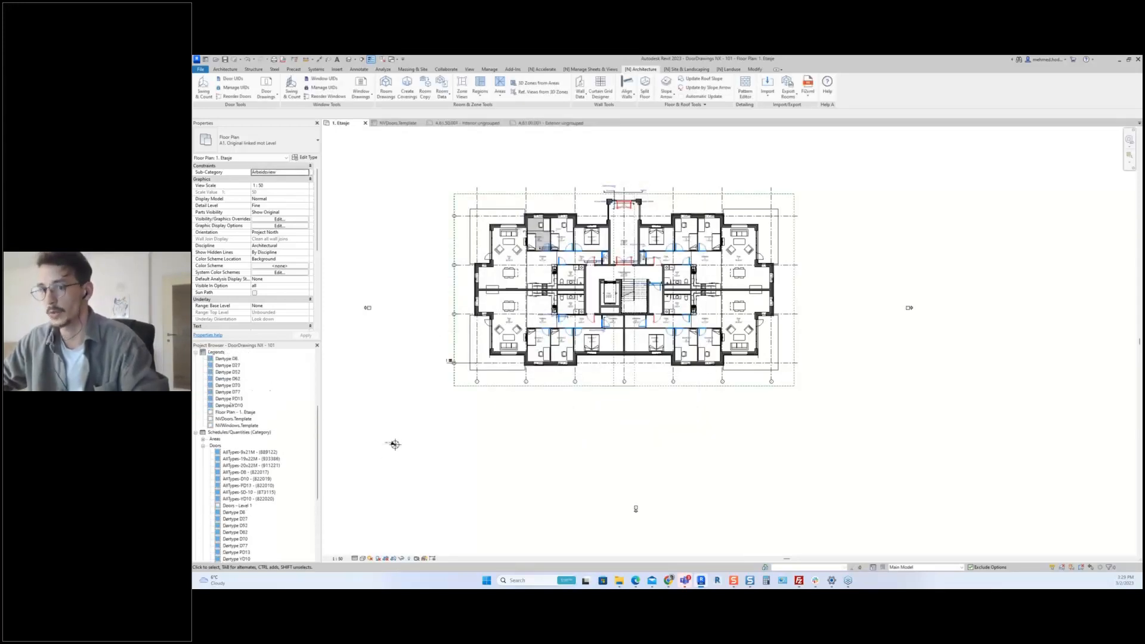
{"action": "scroll", "coordinate": [234, 417], "scroll_direction": "up", "scroll_amount": 2}
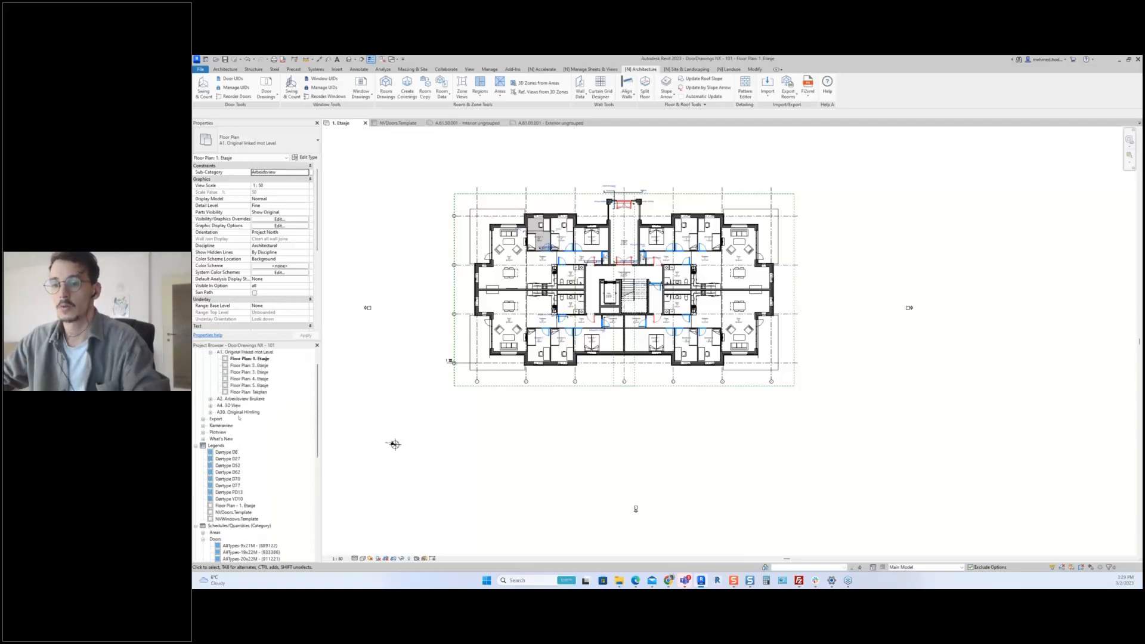
{"action": "scroll", "coordinate": [238, 419], "scroll_direction": "up", "scroll_amount": 1}
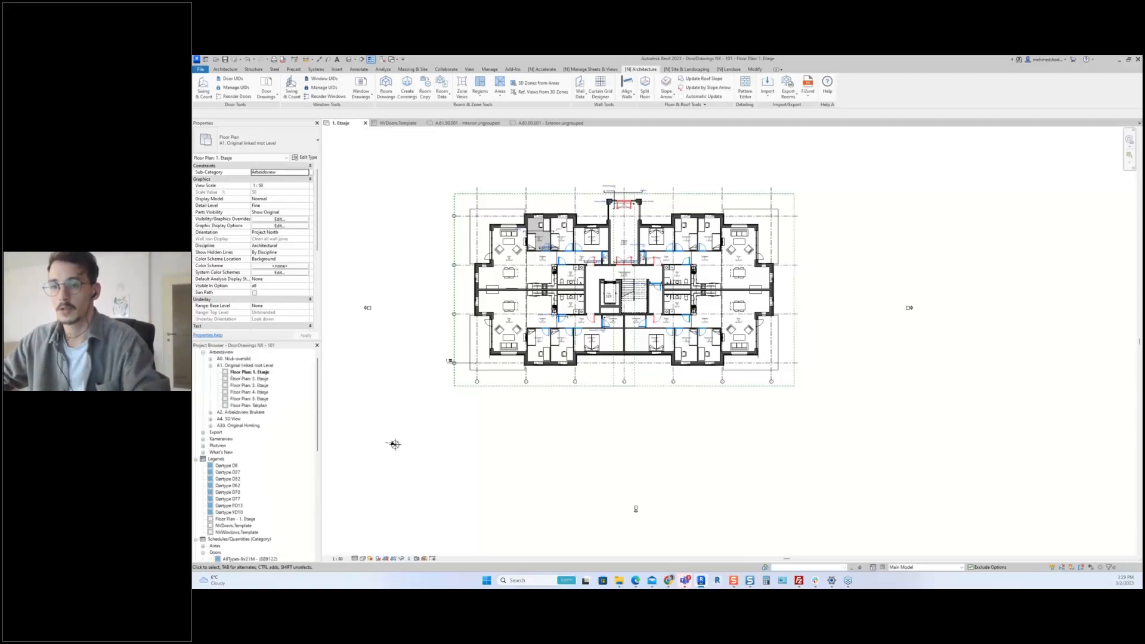
{"action": "scroll", "coordinate": [232, 392], "scroll_direction": "down", "scroll_amount": 2}
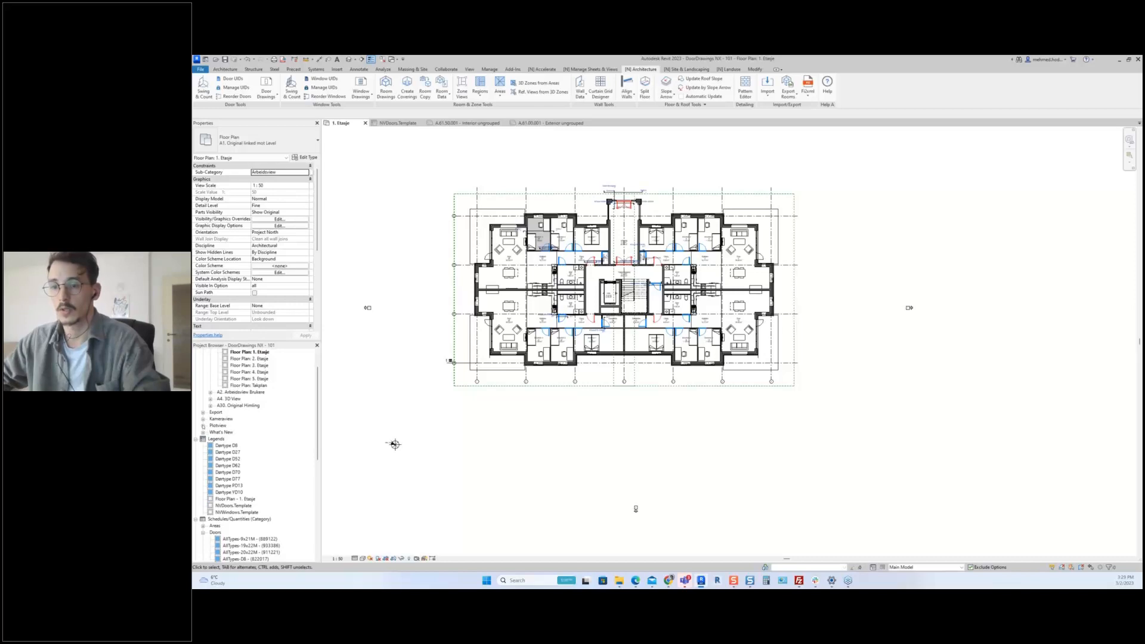
{"action": "left_click", "coordinate": [203, 426]}
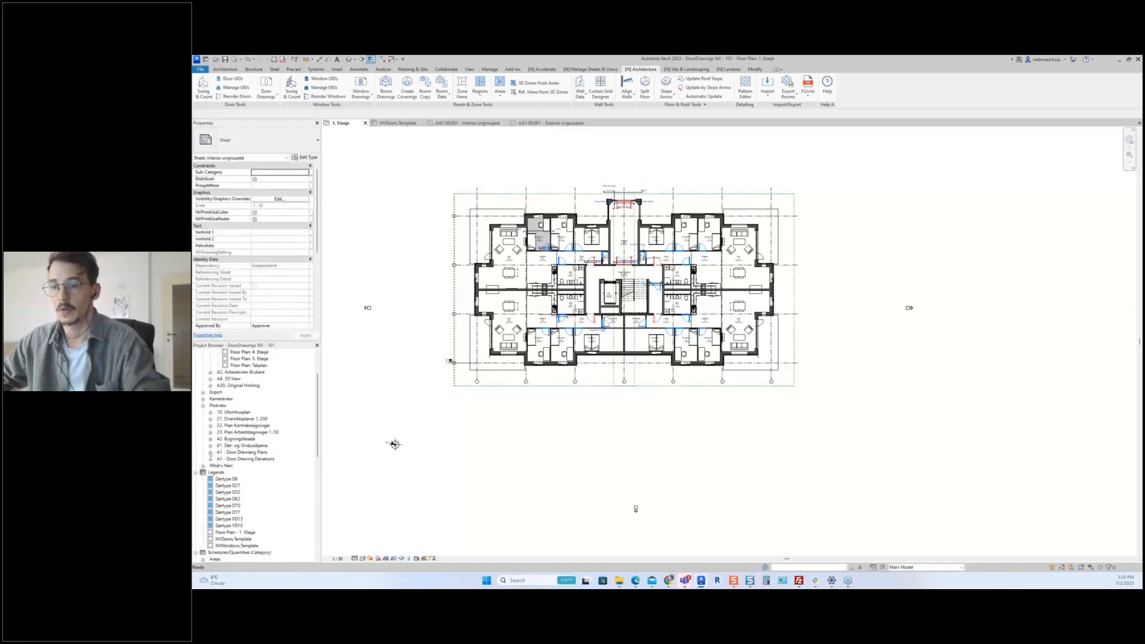
{"action": "left_click", "coordinate": [210, 453]}
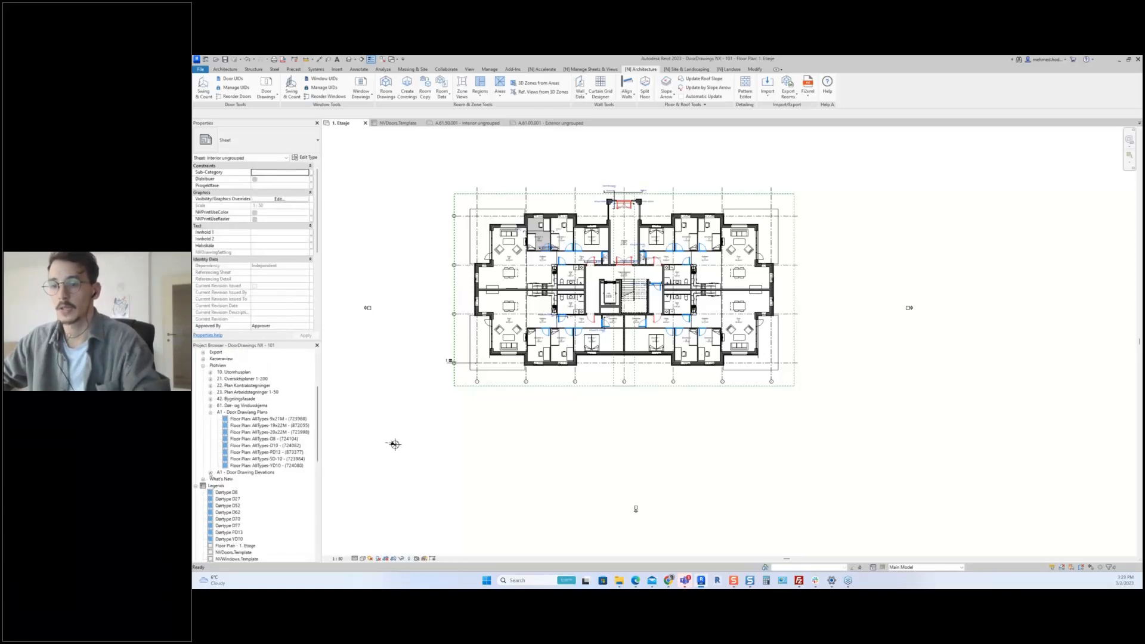
{"action": "left_click", "coordinate": [210, 473]}
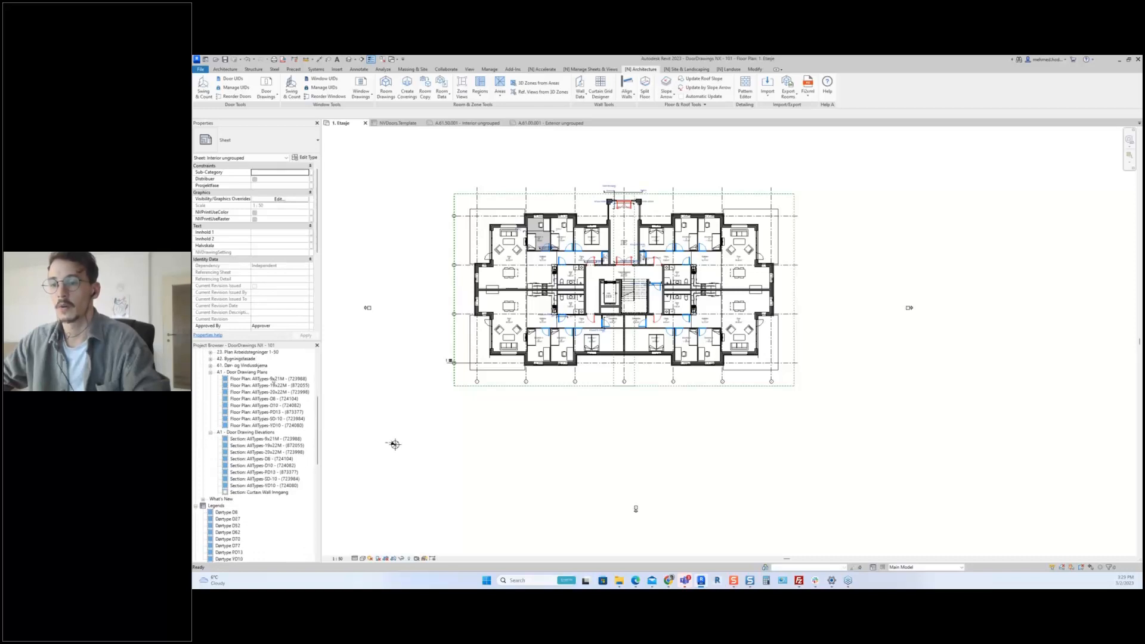
{"action": "left_click", "coordinate": [272, 382]}
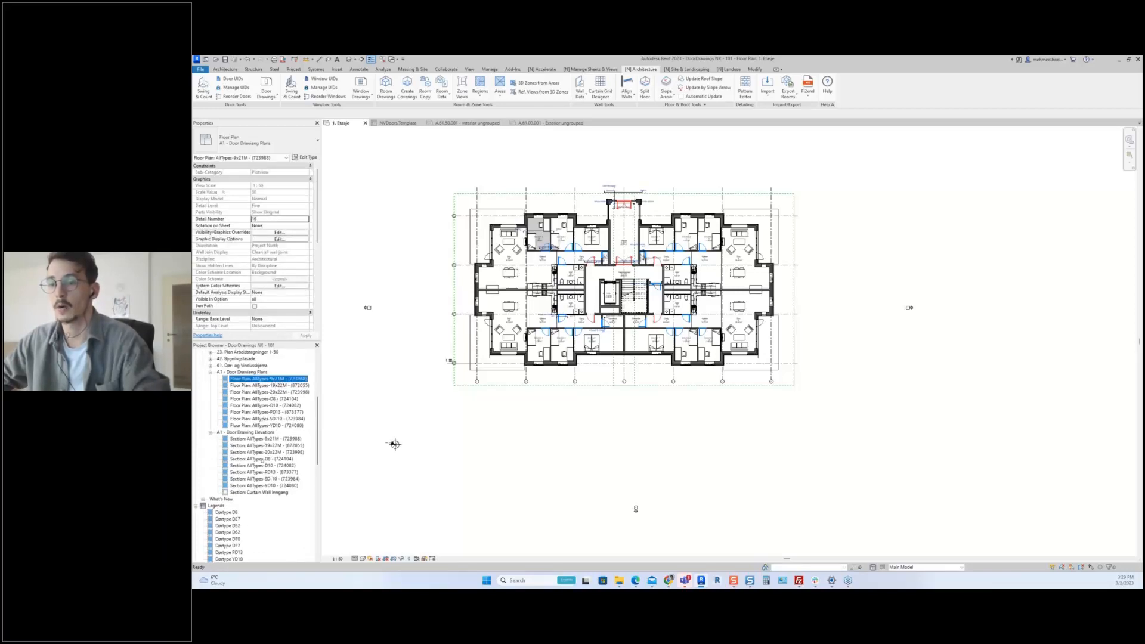
- Look through the generated door sections and schedules in the project and open sheet D11 - AllTypes
{"action": "scroll", "coordinate": [261, 444], "scroll_direction": "down", "scroll_amount": 1}
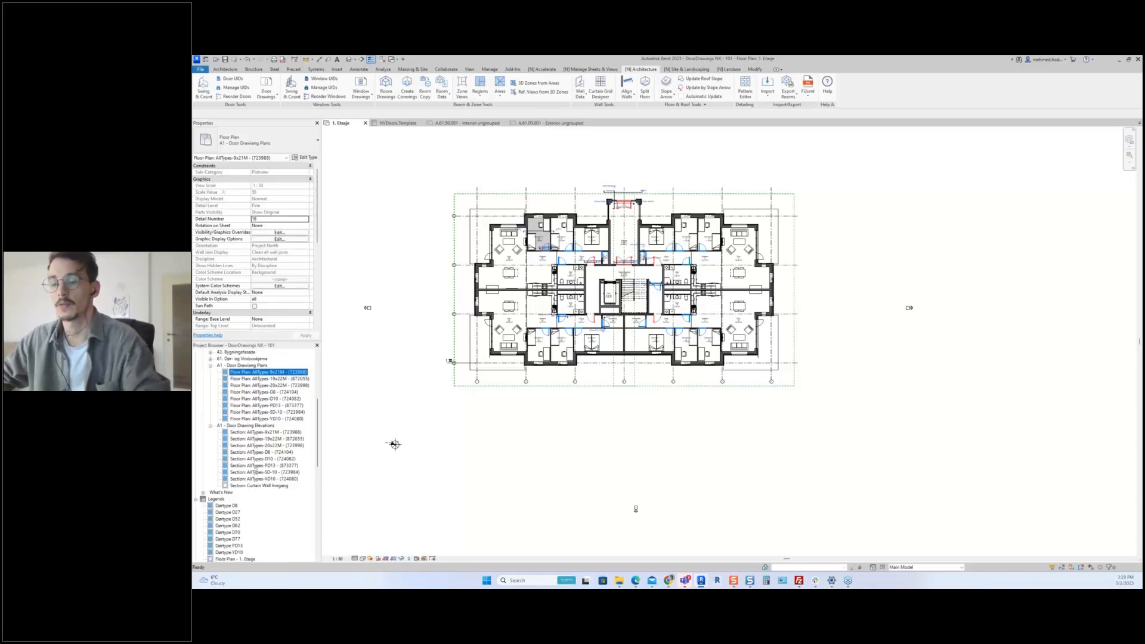
{"action": "scroll", "coordinate": [255, 452], "scroll_direction": "down", "scroll_amount": 1}
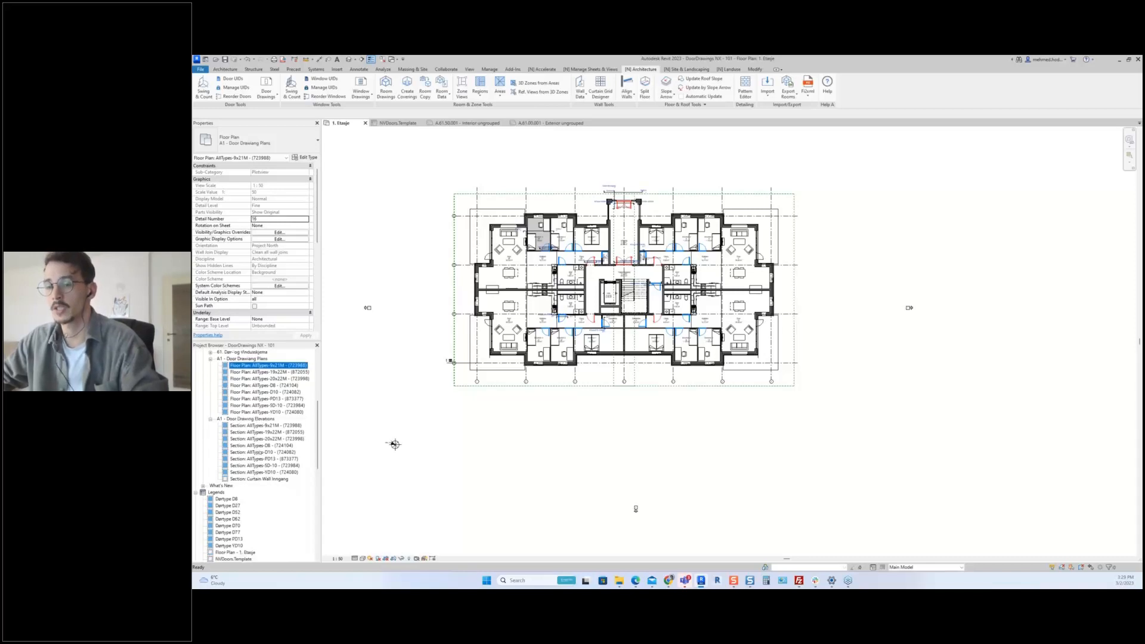
{"action": "scroll", "coordinate": [255, 453], "scroll_direction": "down", "scroll_amount": 3}
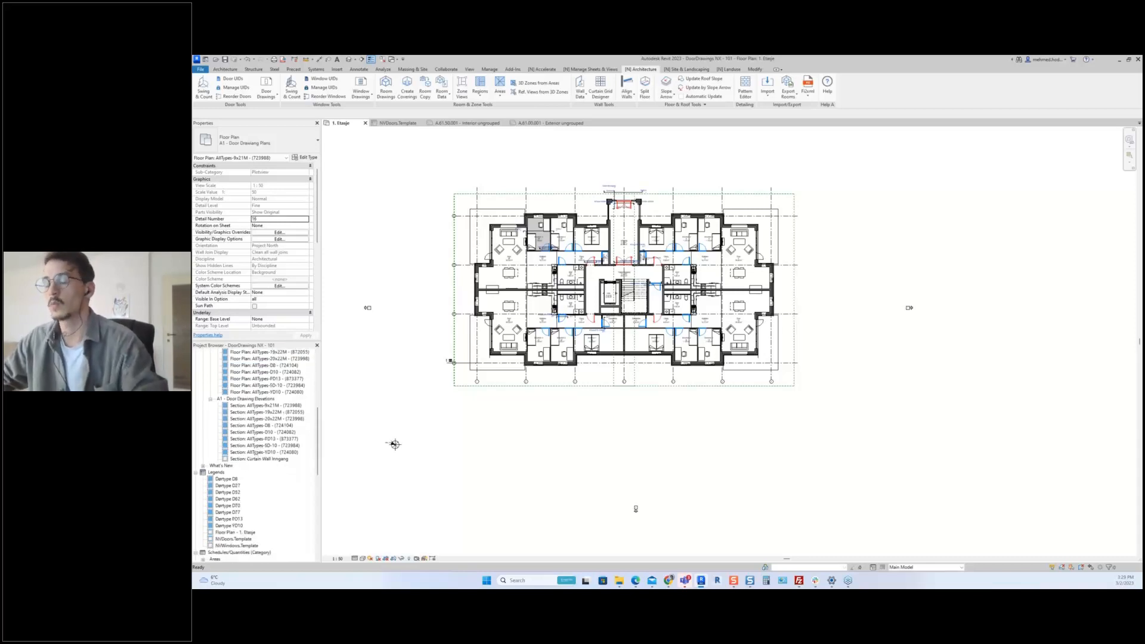
{"action": "scroll", "coordinate": [249, 425], "scroll_direction": "down", "scroll_amount": 2}
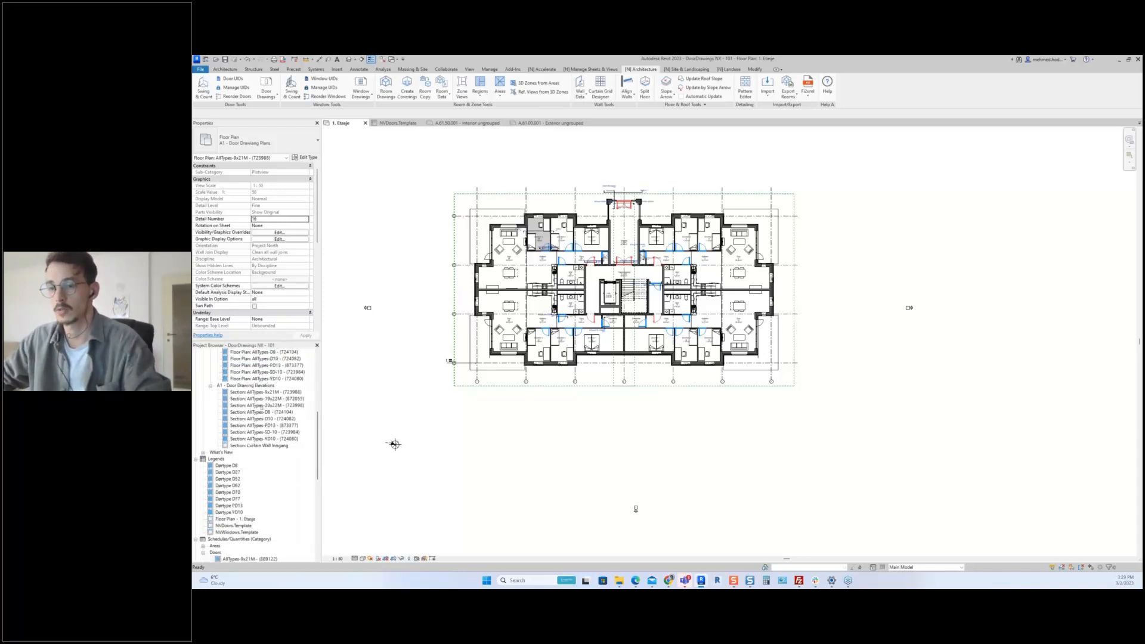
{"action": "scroll", "coordinate": [257, 393], "scroll_direction": "down", "scroll_amount": 8}
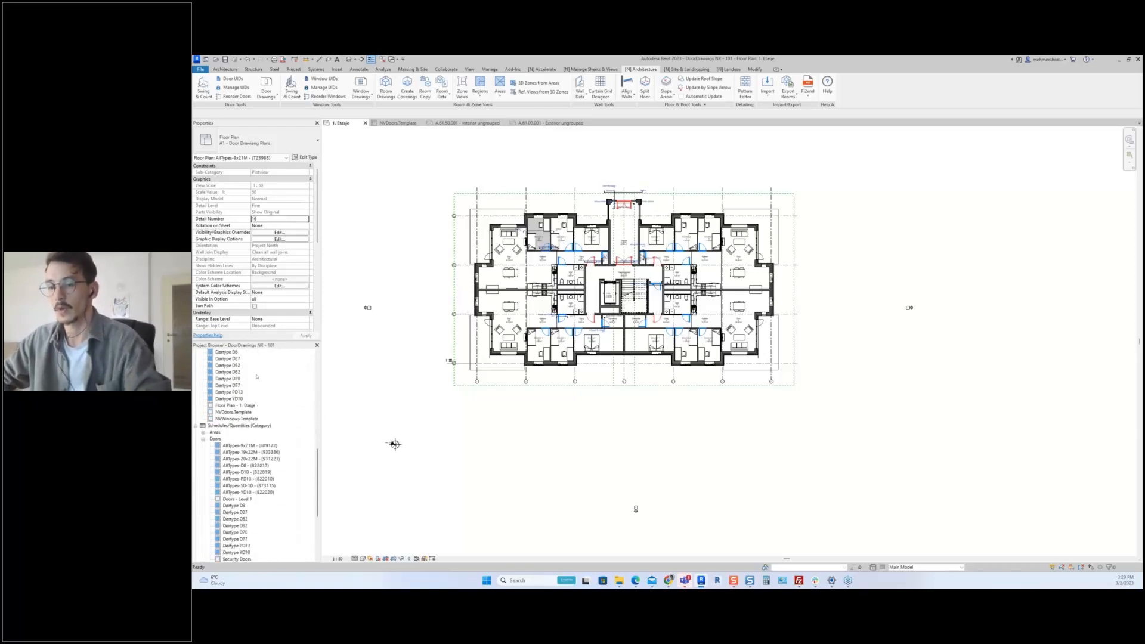
{"action": "scroll", "coordinate": [256, 381], "scroll_direction": "down", "scroll_amount": 4}
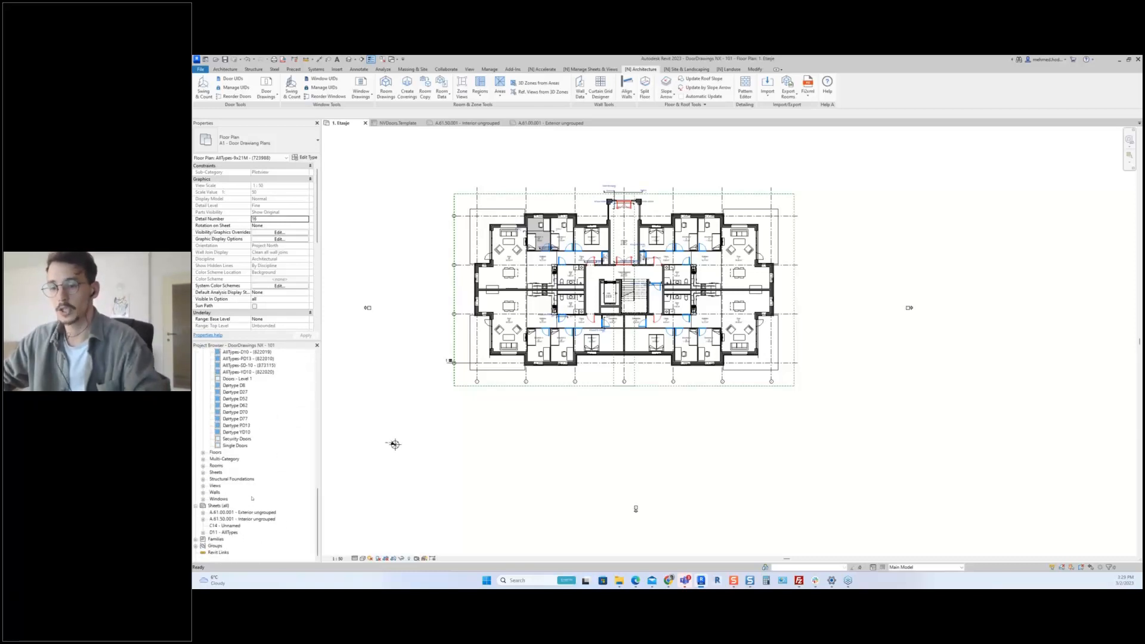
{"action": "left_click", "coordinate": [224, 533]}
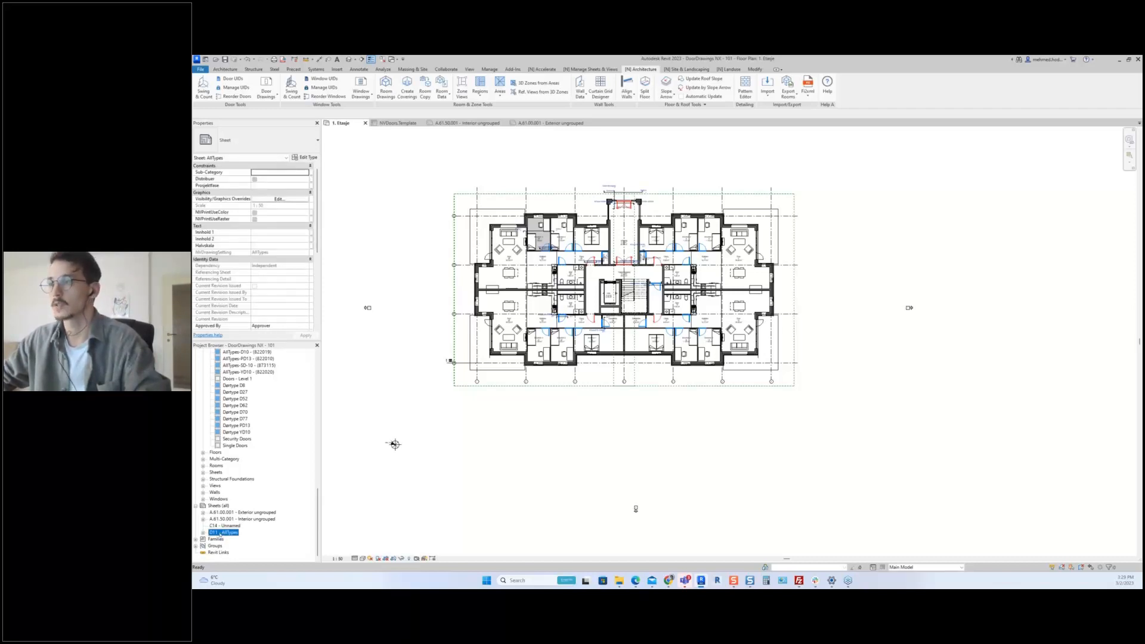
{"action": "double_click", "coordinate": [224, 532]}
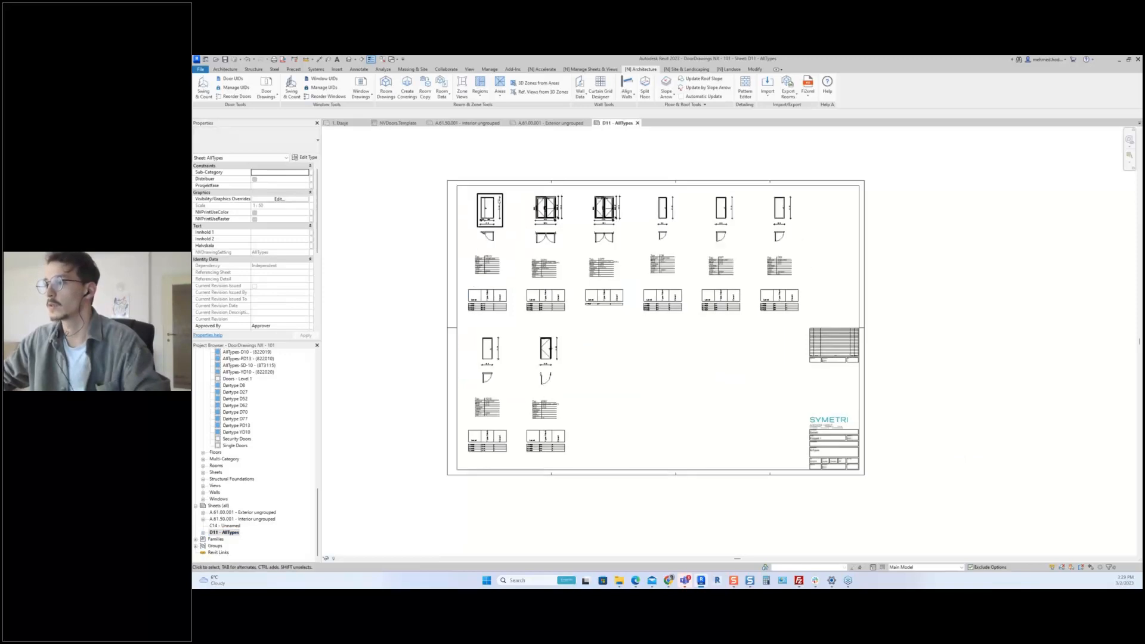
- Activate the first door elevation viewport on sheet D11 and select the PD13 double door in it
{"action": "scroll", "coordinate": [487, 208], "scroll_direction": "up", "scroll_amount": 3}
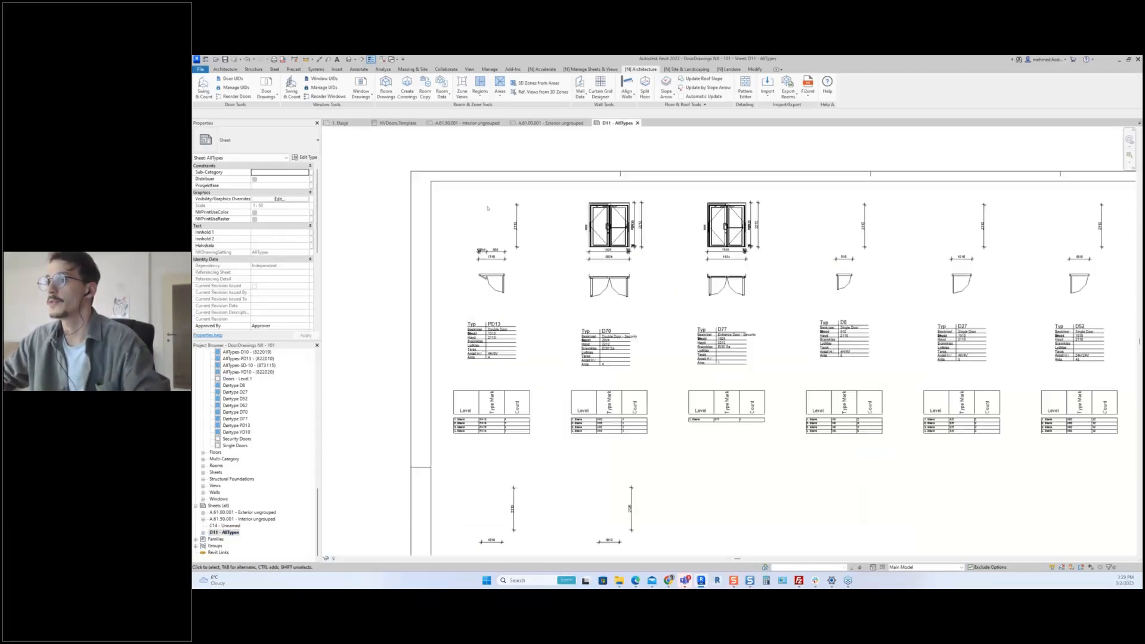
{"action": "scroll", "coordinate": [487, 208], "scroll_direction": "up", "scroll_amount": 5}
{"action": "left_click", "coordinate": [483, 223]}
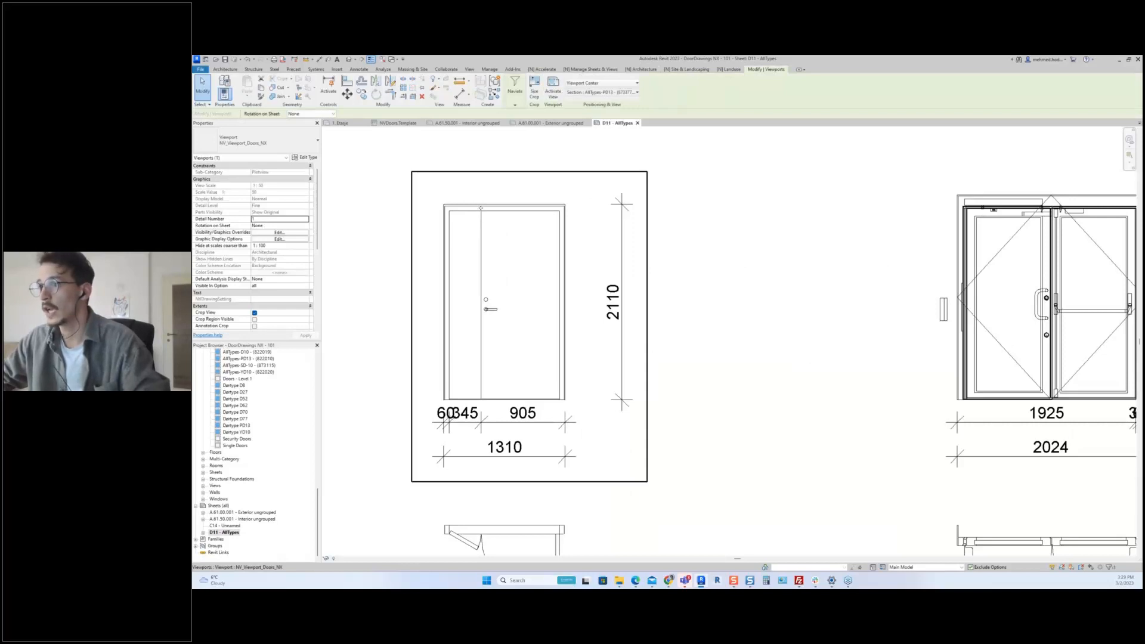
{"action": "double_click", "coordinate": [480, 208]}
{"action": "left_click", "coordinate": [480, 211]}
{"action": "scroll", "coordinate": [479, 220], "scroll_direction": "down", "scroll_amount": 2}
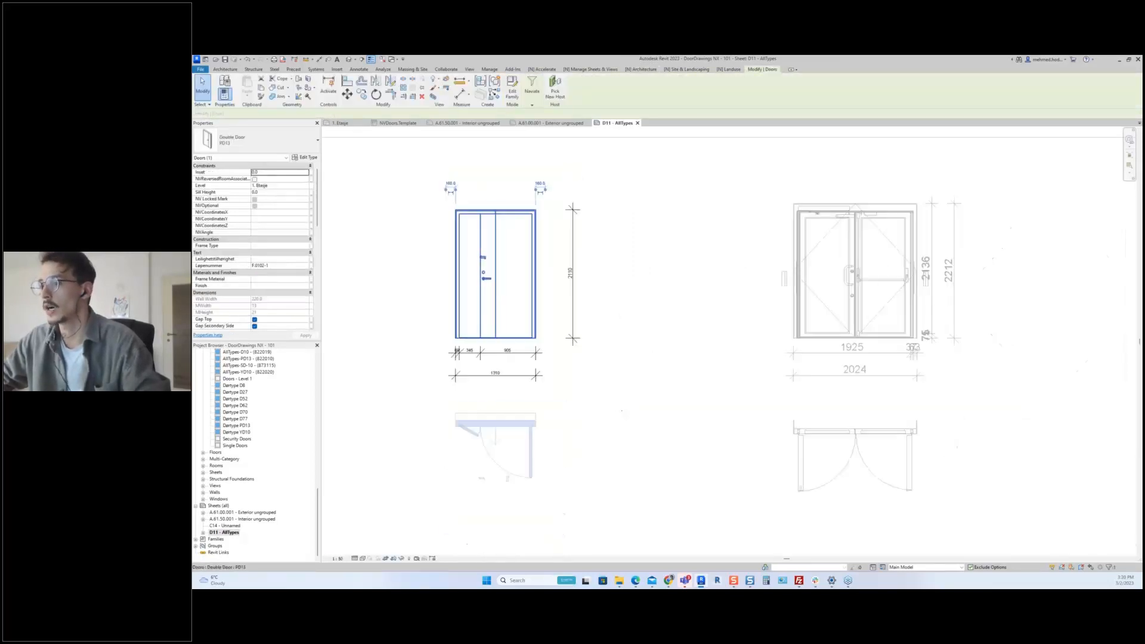
- Deactivate the PD13 door elevation viewport to return to editing sheet D11
{"action": "scroll", "coordinate": [479, 218], "scroll_direction": "down", "scroll_amount": 1}
{"action": "middle_click_drag", "start_coordinate": [479, 219], "coordinate": [446, 221]}
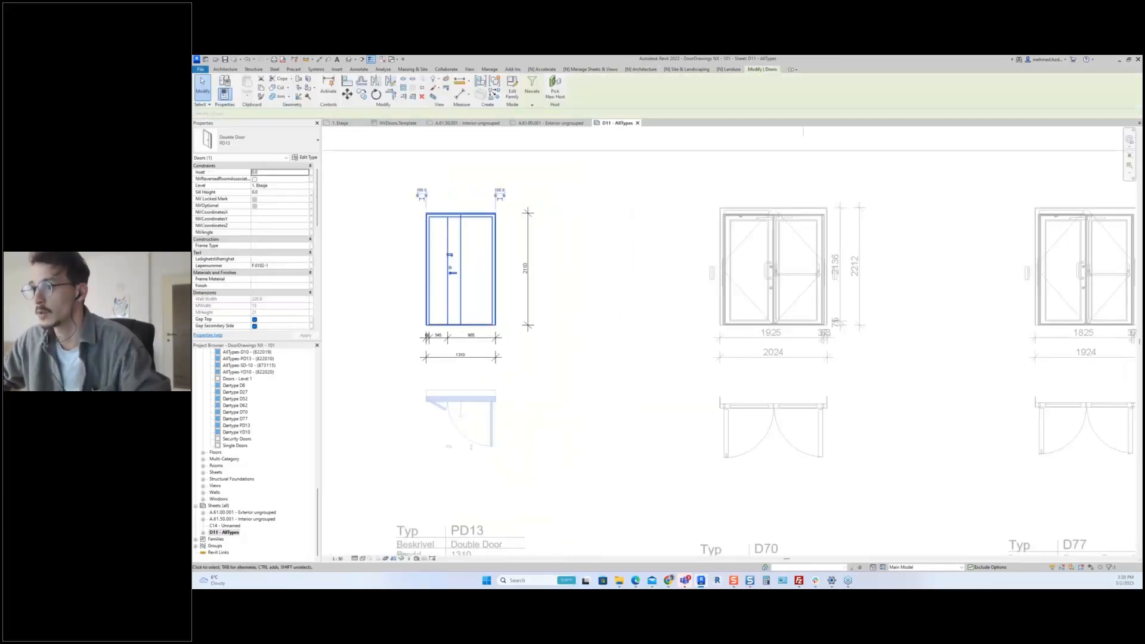
{"action": "double_click", "coordinate": [393, 264]}
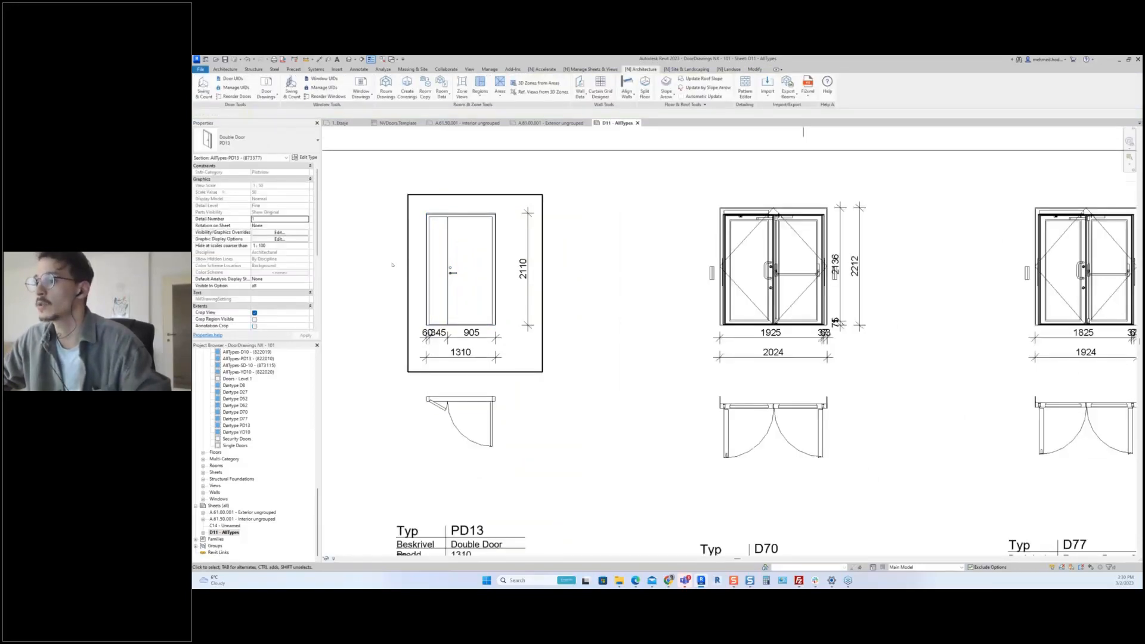
- Examine the elevation, plan view and type data of the PD13 door and its neighbours on sheet D11
{"action": "scroll", "coordinate": [484, 355], "scroll_direction": "down", "scroll_amount": 2}
{"action": "scroll", "coordinate": [483, 354], "scroll_direction": "up", "scroll_amount": 5}
{"action": "scroll", "coordinate": [490, 418], "scroll_direction": "down", "scroll_amount": 5}
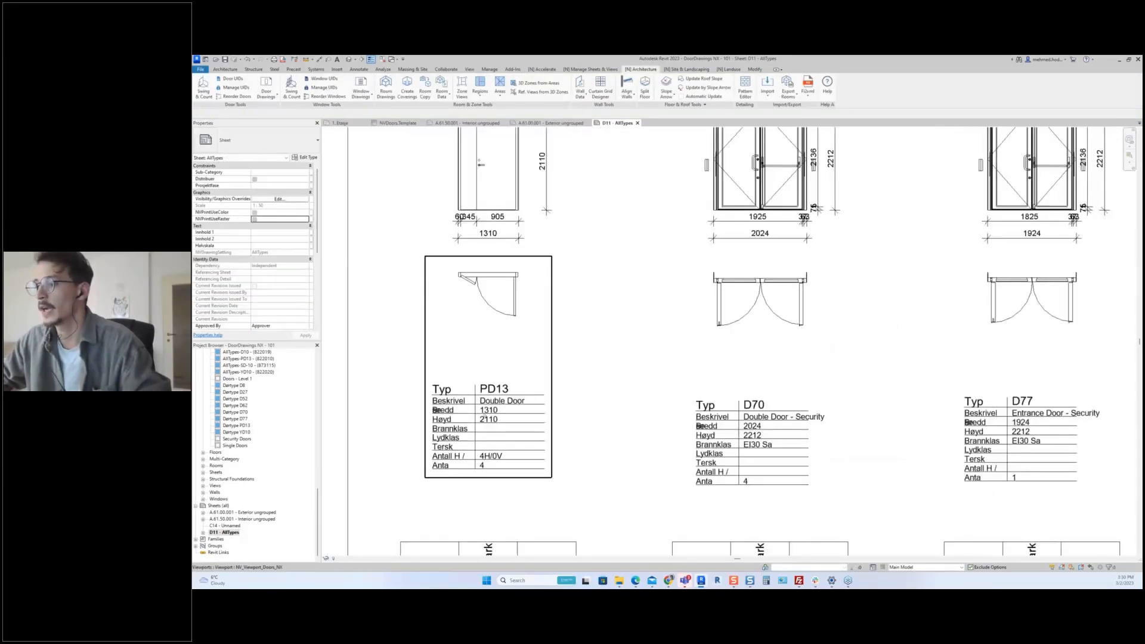
{"action": "middle_click_drag", "start_coordinate": [495, 399], "coordinate": [497, 422]}
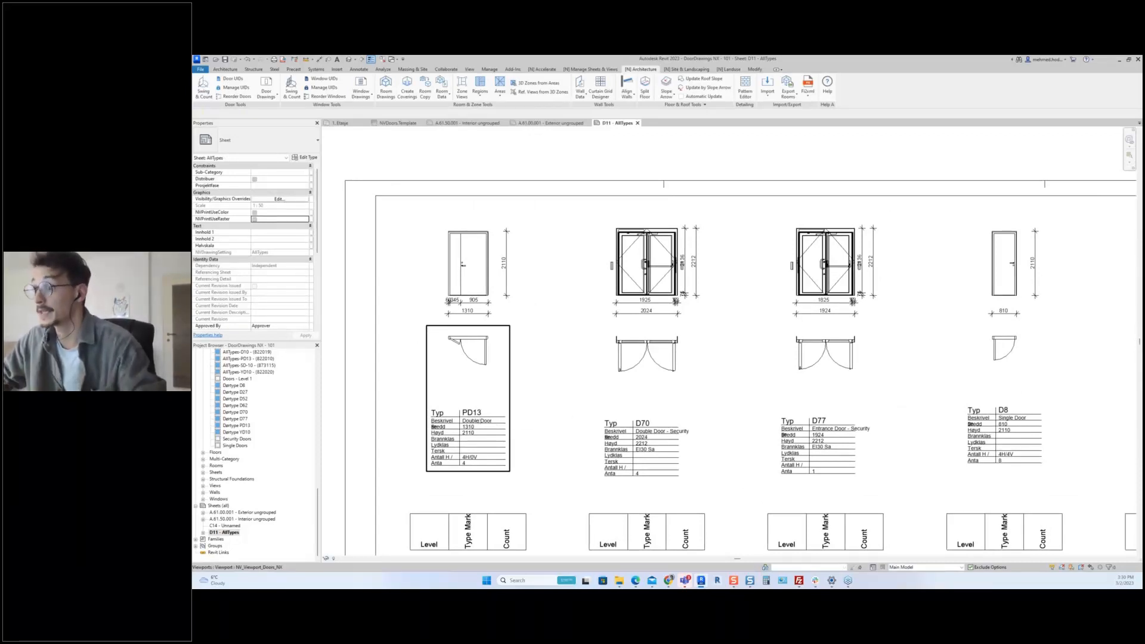
{"action": "scroll", "coordinate": [479, 417], "scroll_direction": "down", "scroll_amount": 1}
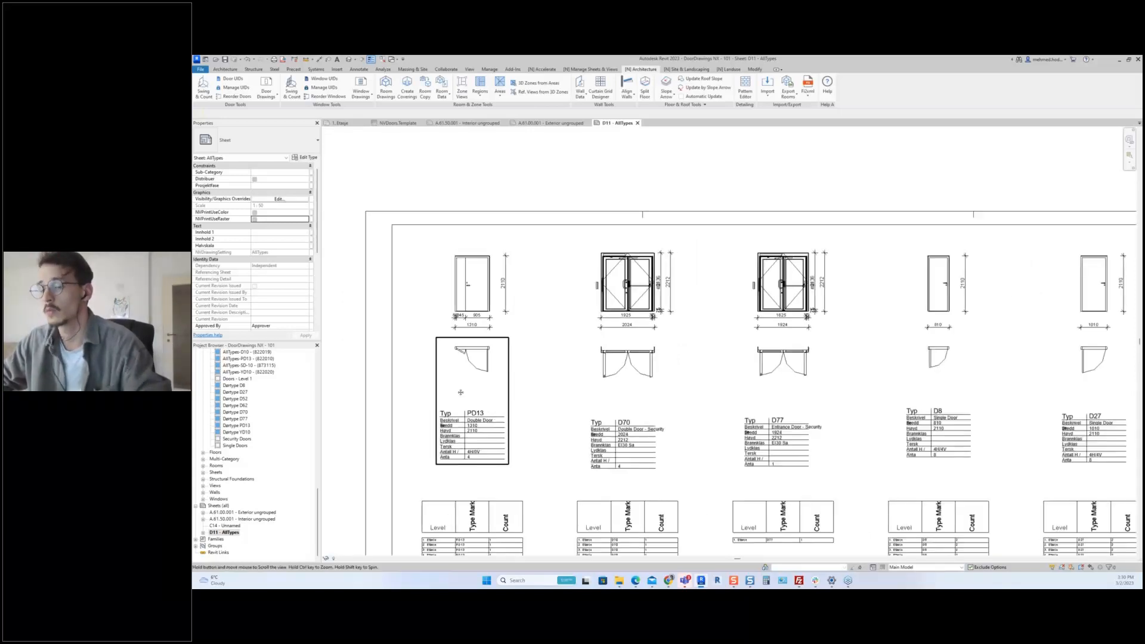
{"action": "middle_click_drag", "start_coordinate": [460, 392], "coordinate": [419, 365]}
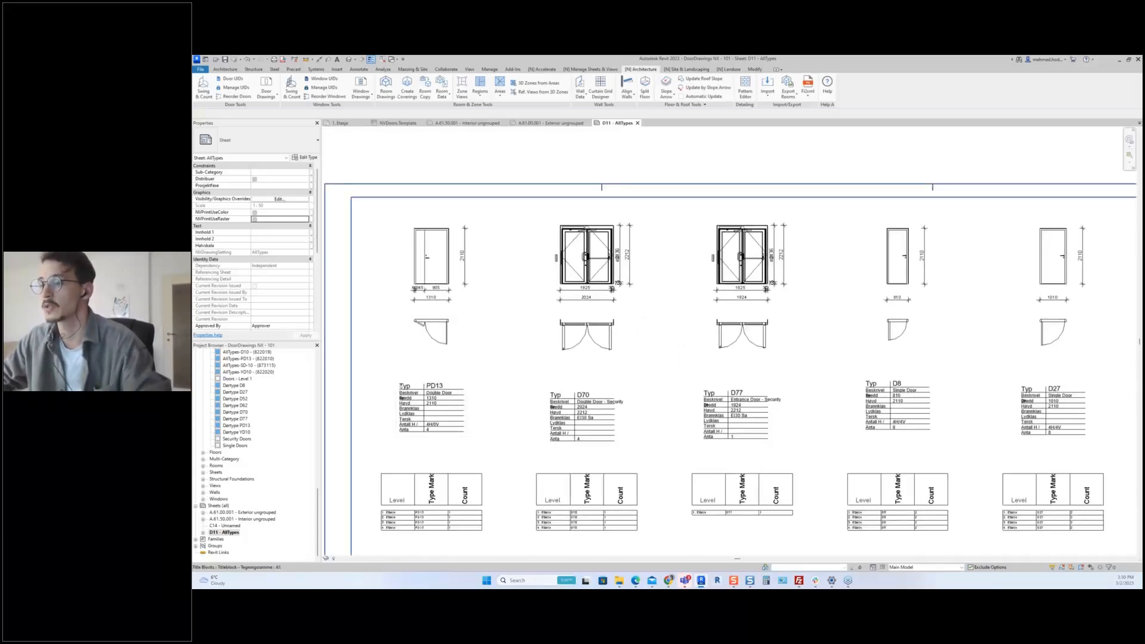
{"action": "scroll", "coordinate": [430, 406], "scroll_direction": "up", "scroll_amount": 2}
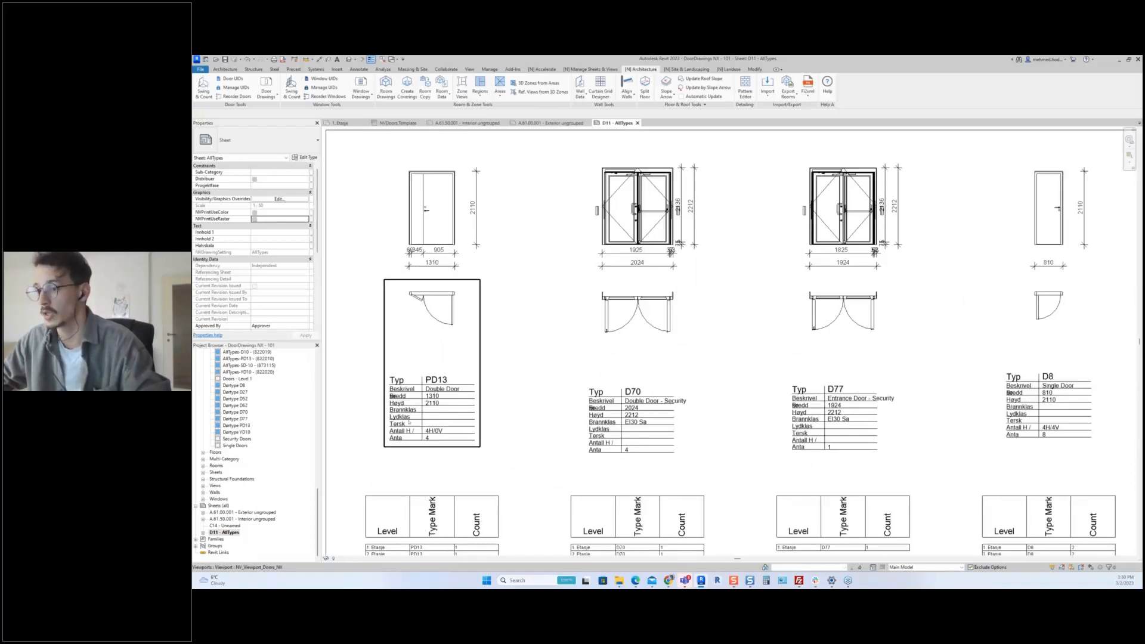
{"action": "scroll", "coordinate": [409, 422], "scroll_direction": "up", "scroll_amount": 3}
{"action": "scroll", "coordinate": [440, 405], "scroll_direction": "down", "scroll_amount": 8}
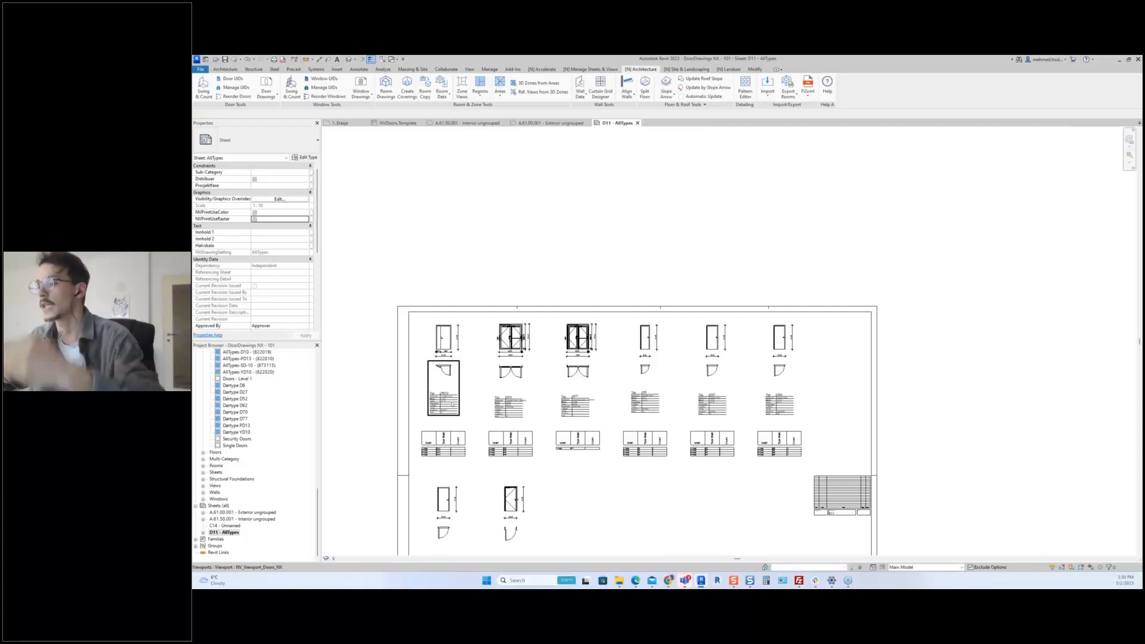
- Look over the overall arrangement of door types, schedules and title block across sheet D11
{"action": "scroll", "coordinate": [450, 408], "scroll_direction": "up", "scroll_amount": 2}
{"action": "scroll", "coordinate": [460, 407], "scroll_direction": "down", "scroll_amount": 1}
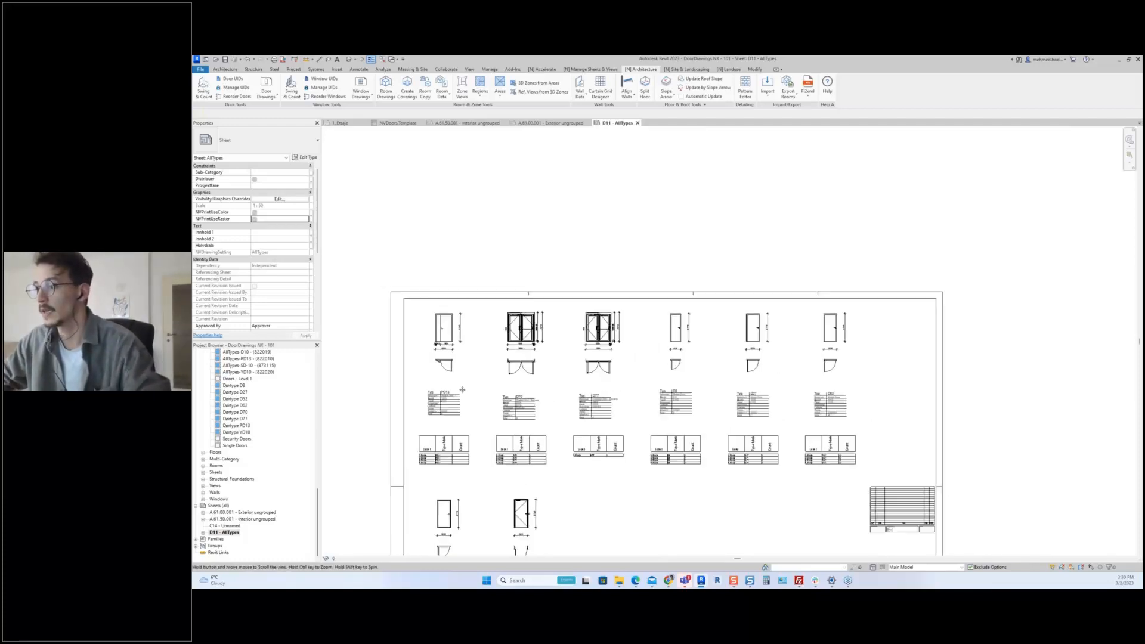
{"action": "middle_click_drag", "start_coordinate": [471, 404], "coordinate": [458, 391]}
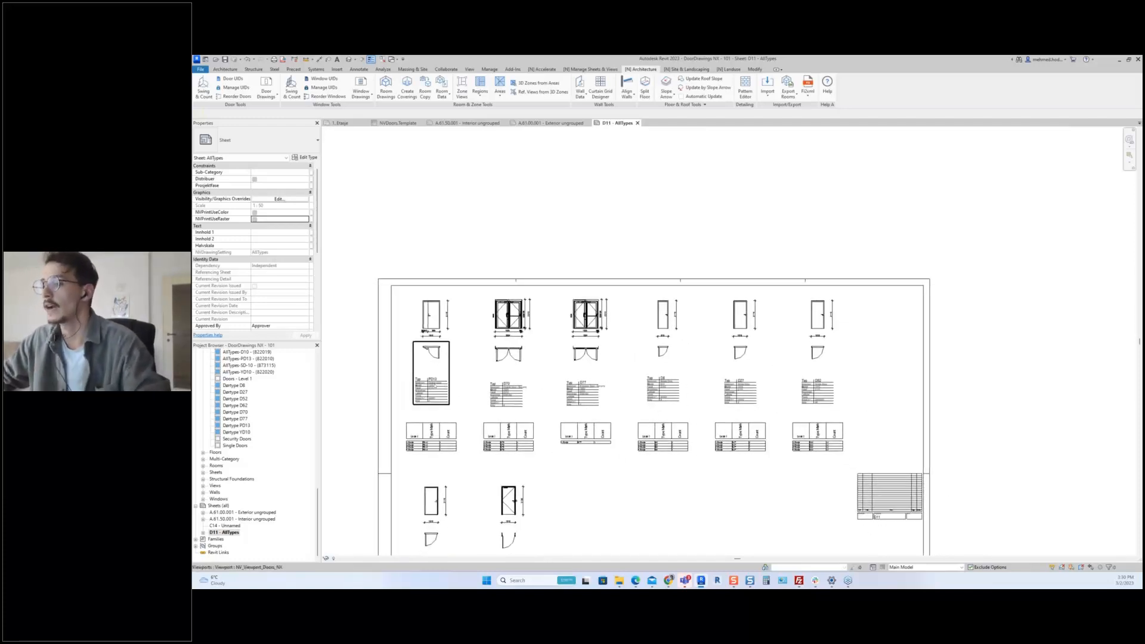
{"action": "scroll", "coordinate": [443, 391], "scroll_direction": "up", "scroll_amount": 2}
{"action": "scroll", "coordinate": [443, 391], "scroll_direction": "up", "scroll_amount": 1}
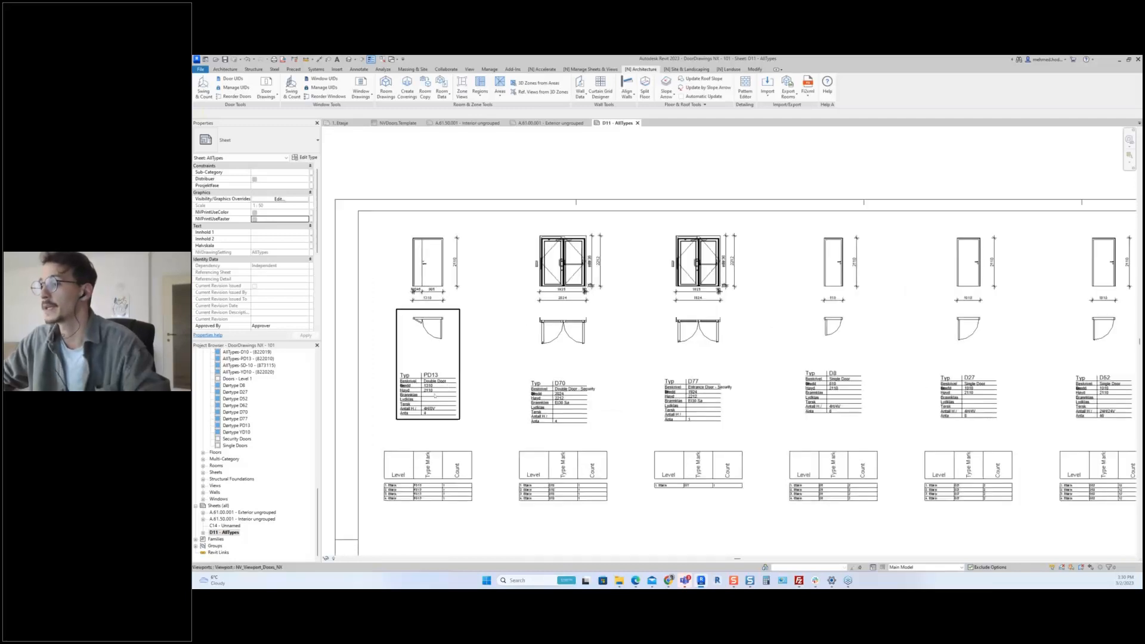
{"action": "scroll", "coordinate": [438, 391], "scroll_direction": "down", "scroll_amount": 4}
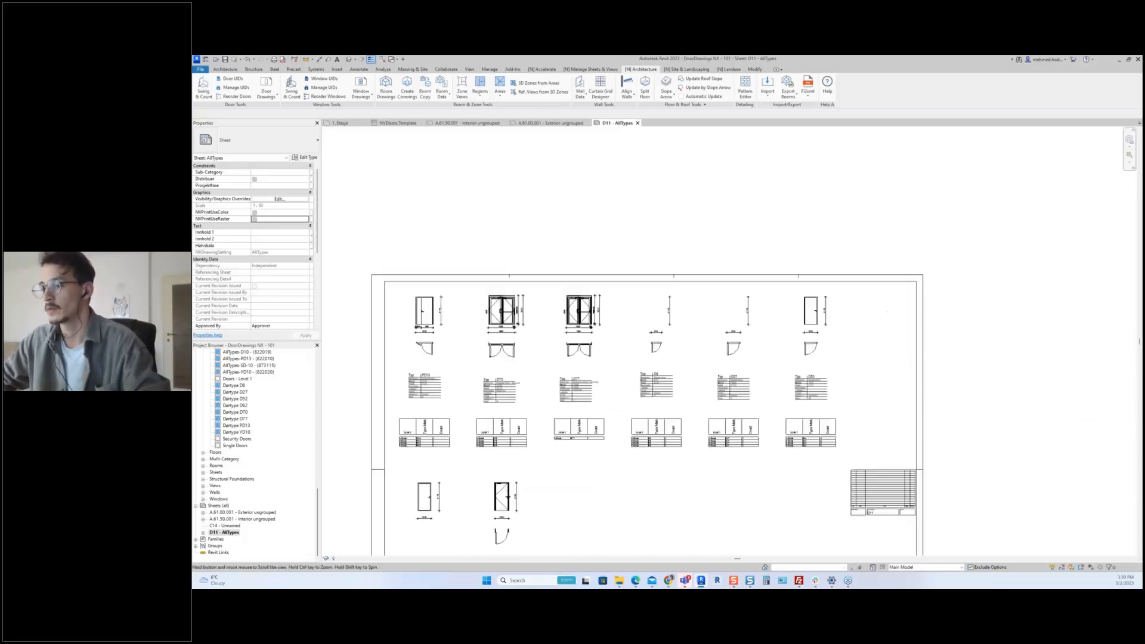
{"action": "scroll", "coordinate": [441, 391], "scroll_direction": "up", "scroll_amount": 2}
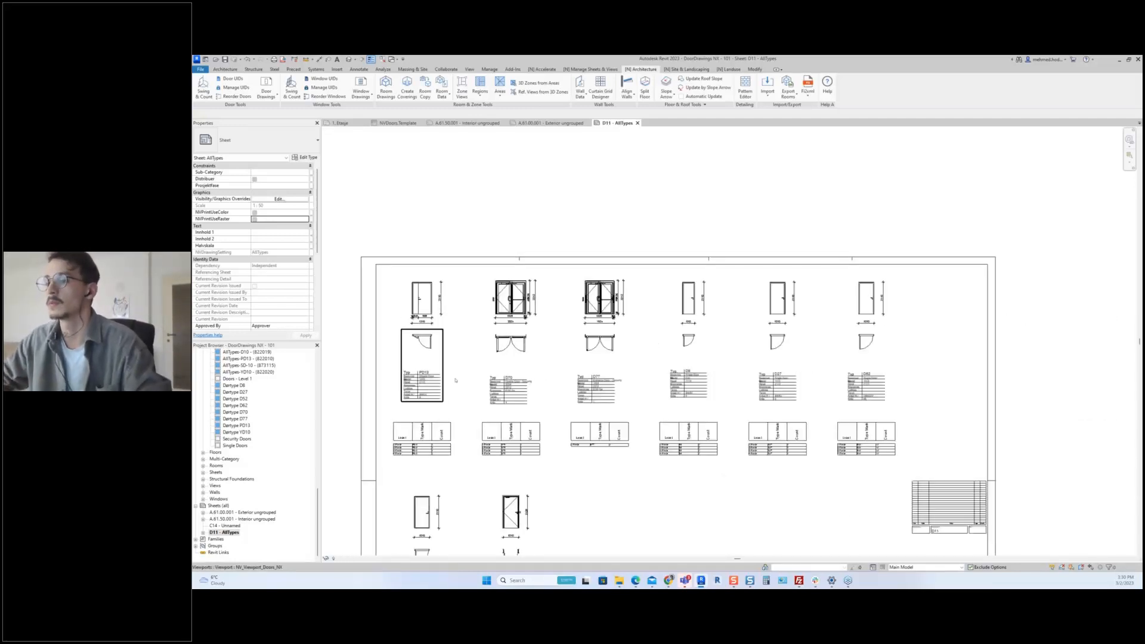
{"action": "middle_click_drag", "start_coordinate": [450, 375], "coordinate": [434, 358]}
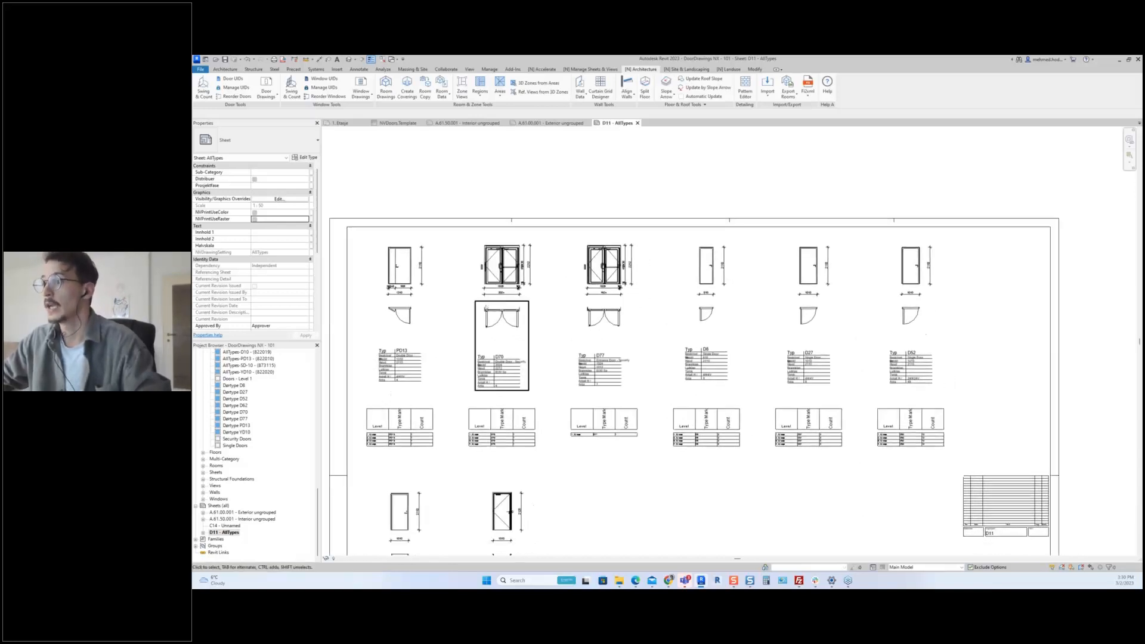
{"action": "scroll", "coordinate": [429, 278], "scroll_direction": "up", "scroll_amount": 1}
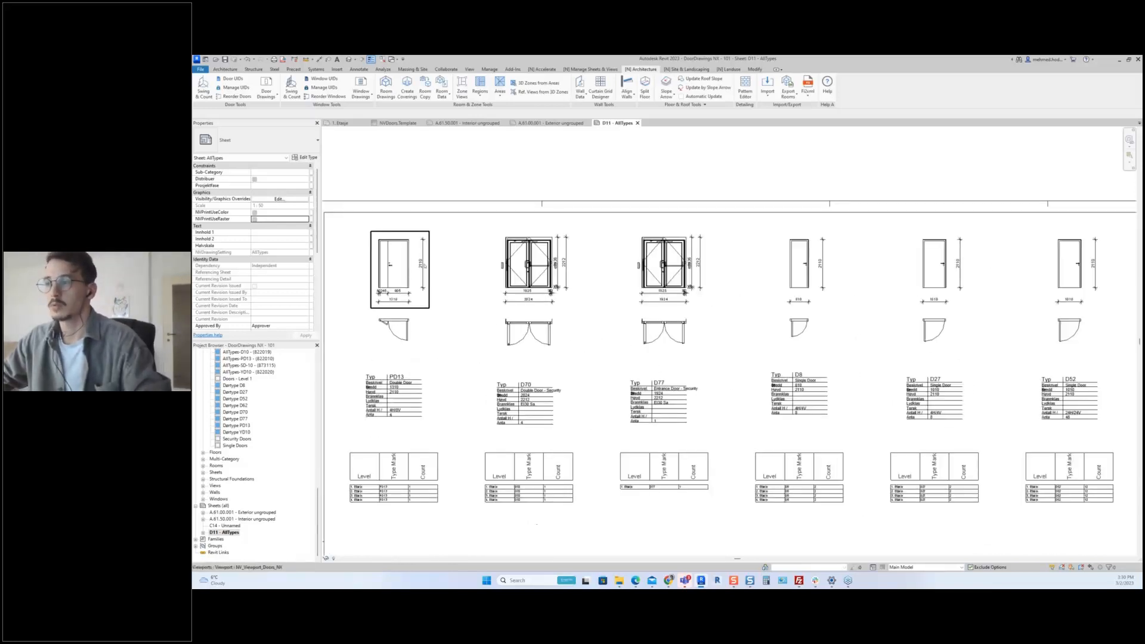
{"action": "scroll", "coordinate": [430, 278], "scroll_direction": "down", "scroll_amount": 3}
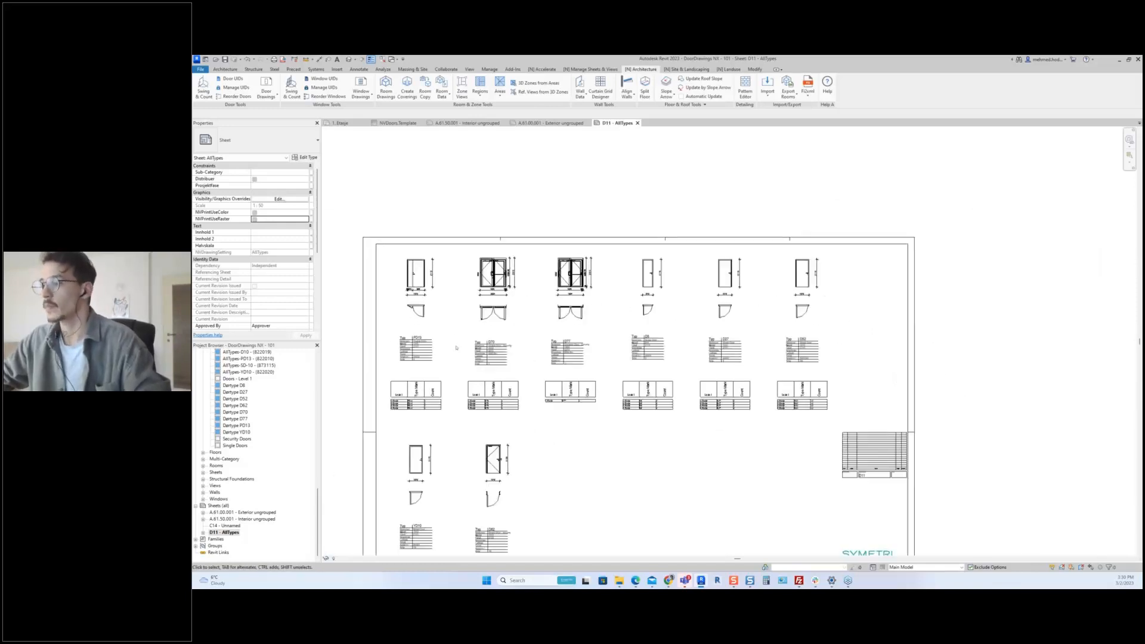
{"action": "middle_click_drag", "start_coordinate": [457, 347], "coordinate": [453, 335]}
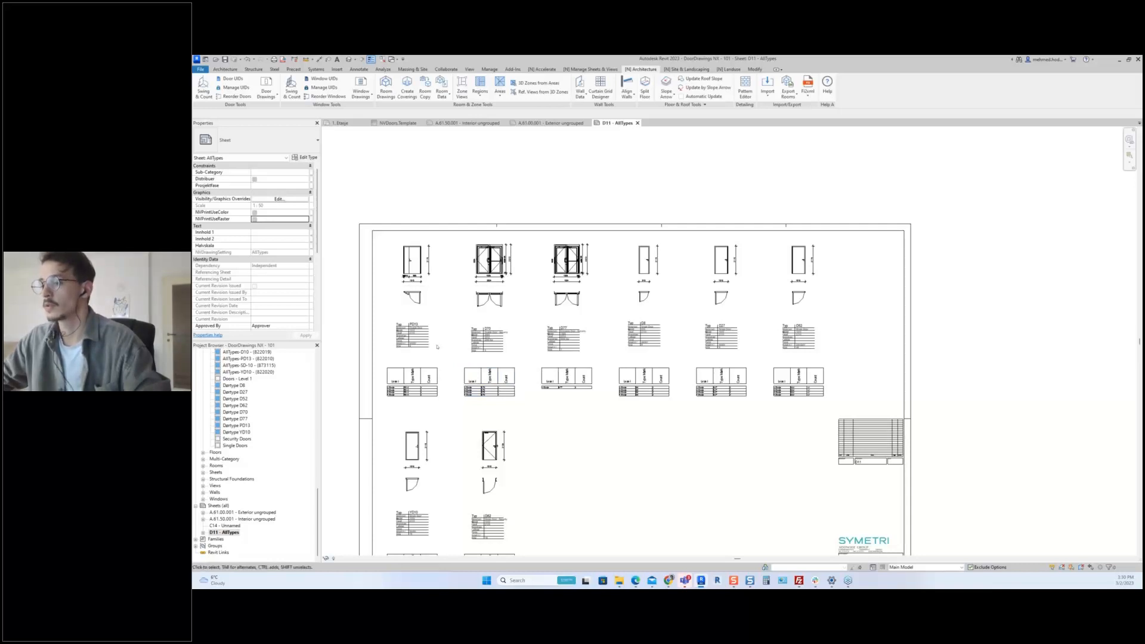
{"action": "scroll", "coordinate": [438, 352], "scroll_direction": "up", "scroll_amount": 1}
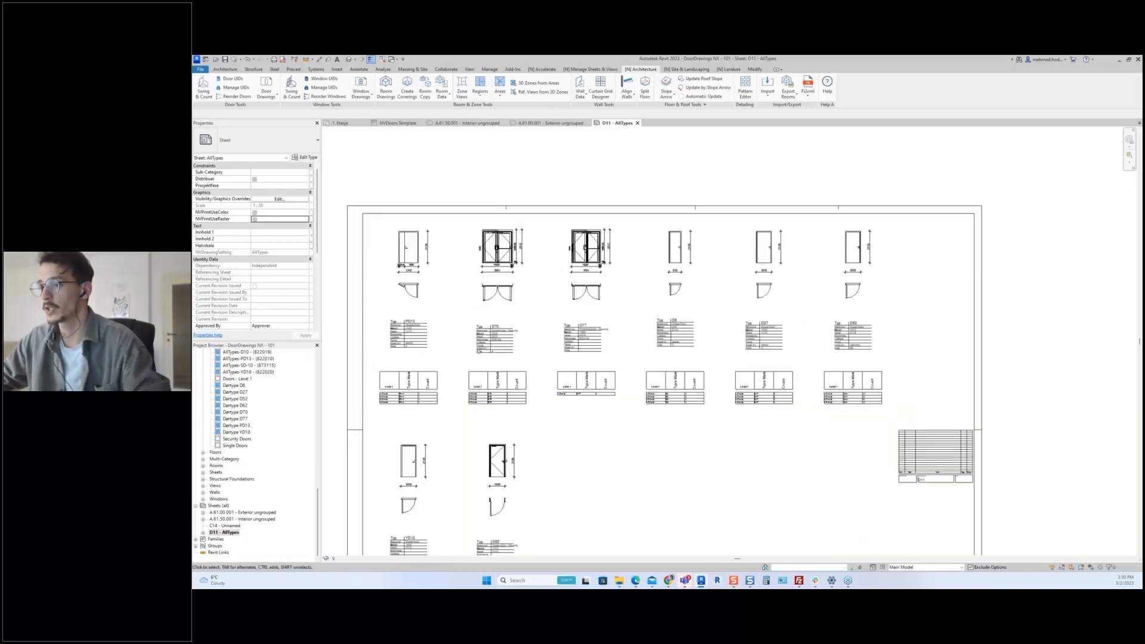
{"action": "scroll", "coordinate": [445, 343], "scroll_direction": "up", "scroll_amount": 1}
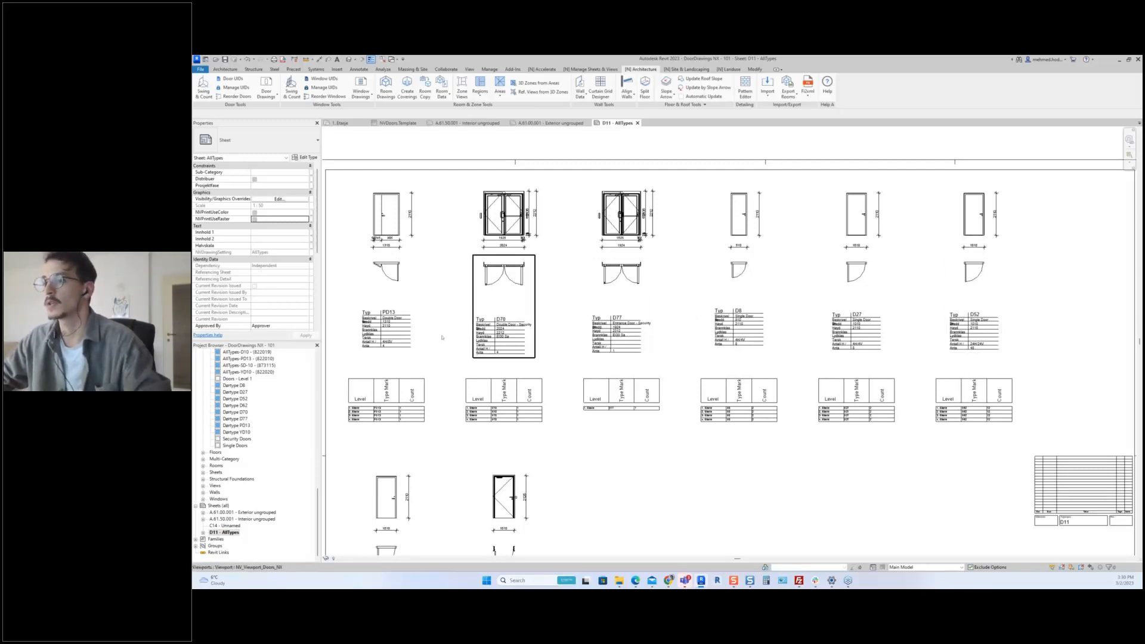
{"action": "scroll", "coordinate": [384, 310], "scroll_direction": "up", "scroll_amount": 1}
{"action": "scroll", "coordinate": [370, 298], "scroll_direction": "down", "scroll_amount": 2}
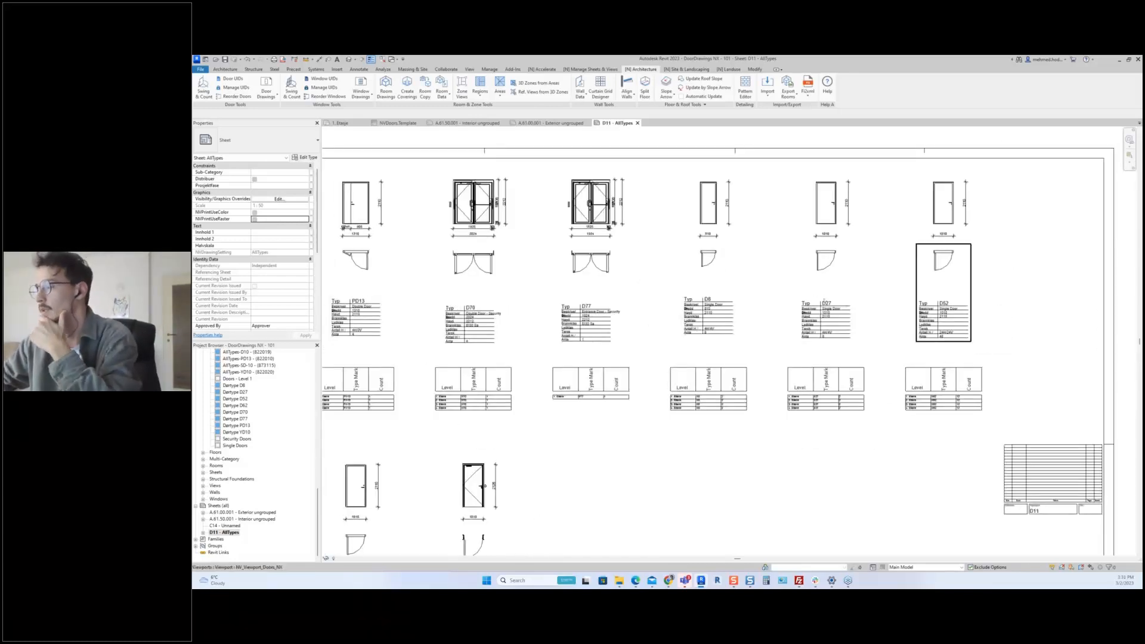
{"action": "scroll", "coordinate": [697, 295], "scroll_direction": "down", "scroll_amount": 1}
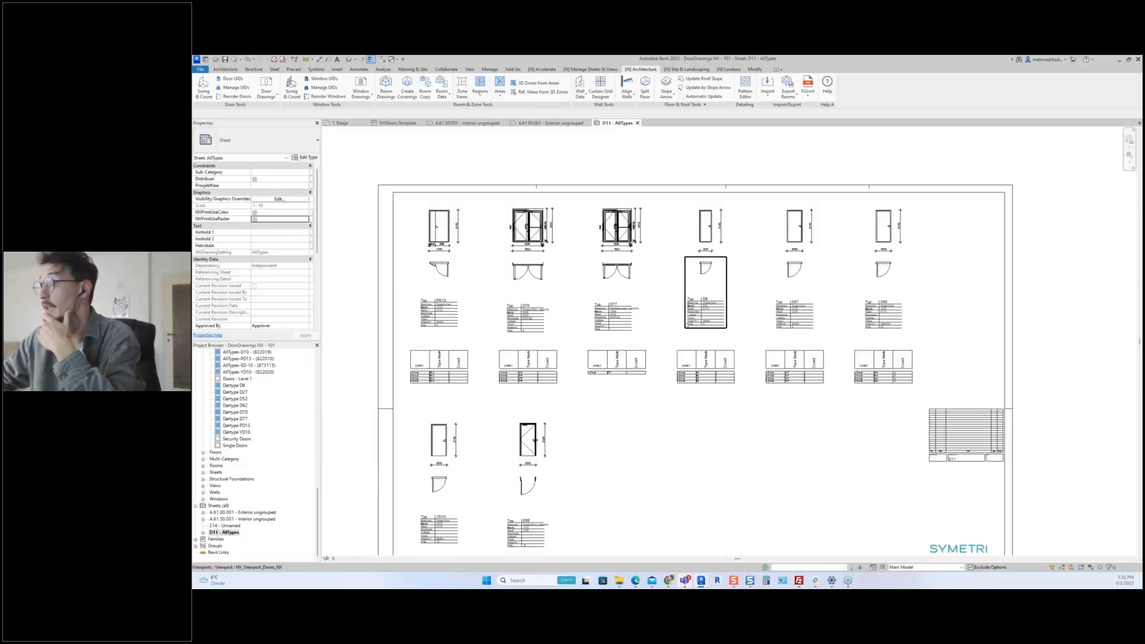
{"action": "scroll", "coordinate": [563, 348], "scroll_direction": "down", "scroll_amount": 2}
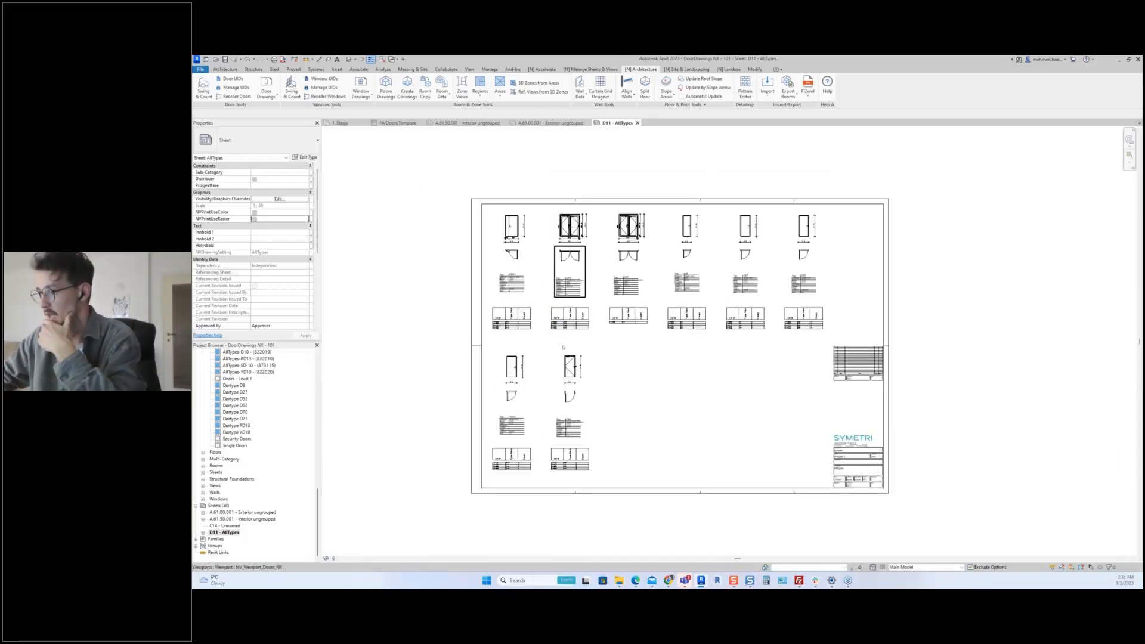
- Switch to the 1. Etasje floor plan and locate a YD10 single door in the lower apartments
{"action": "left_click", "coordinate": [340, 123]}
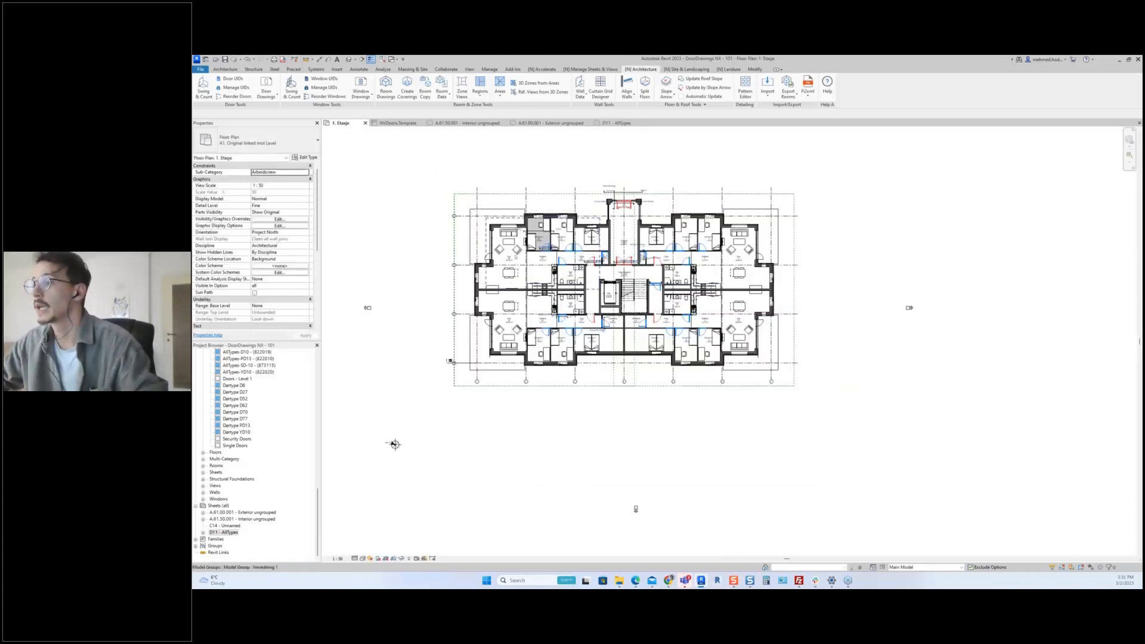
{"action": "middle_click_drag", "start_coordinate": [394, 445], "coordinate": [378, 438]}
{"action": "middle_click_drag", "start_coordinate": [560, 384], "coordinate": [544, 379]}
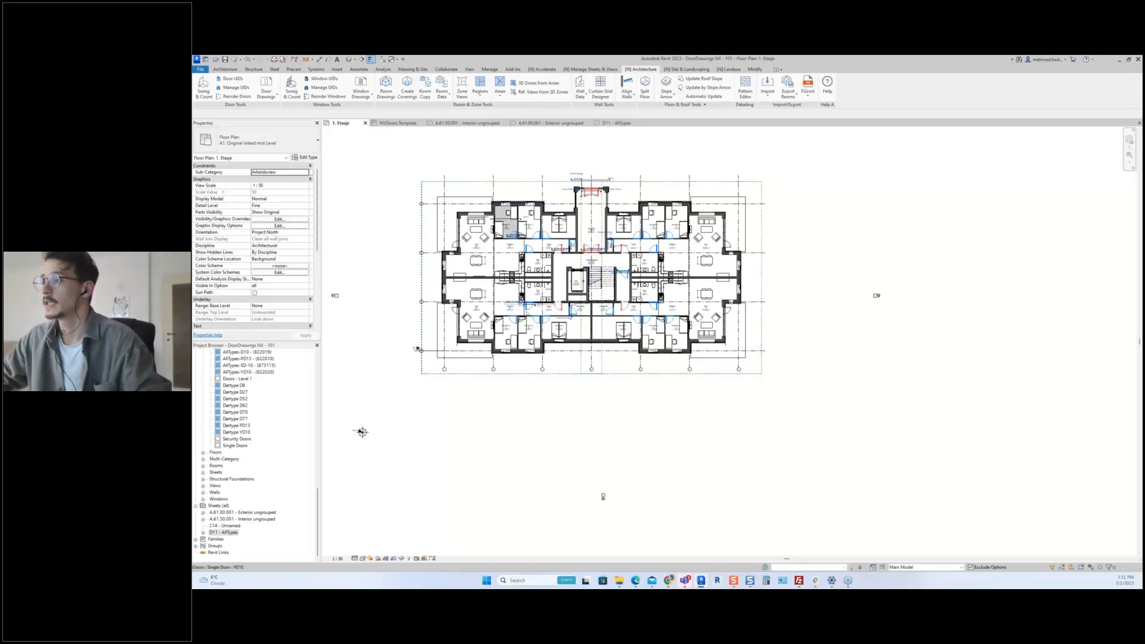
{"action": "middle_click_drag", "start_coordinate": [544, 363], "coordinate": [519, 352]}
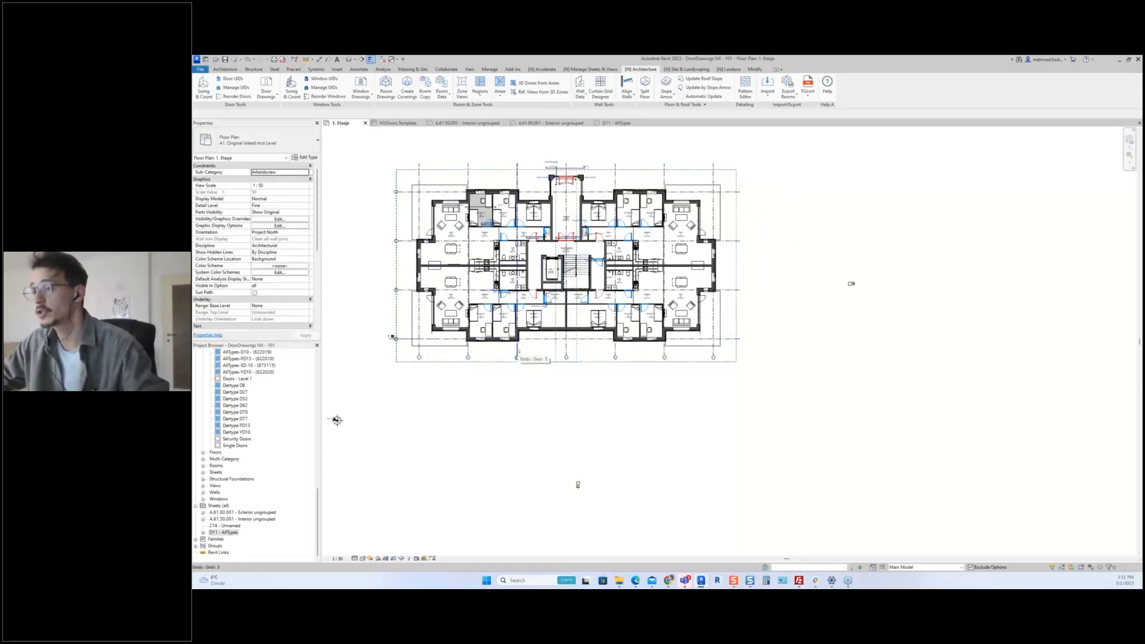
{"action": "scroll", "coordinate": [508, 302], "scroll_direction": "up", "scroll_amount": 3}
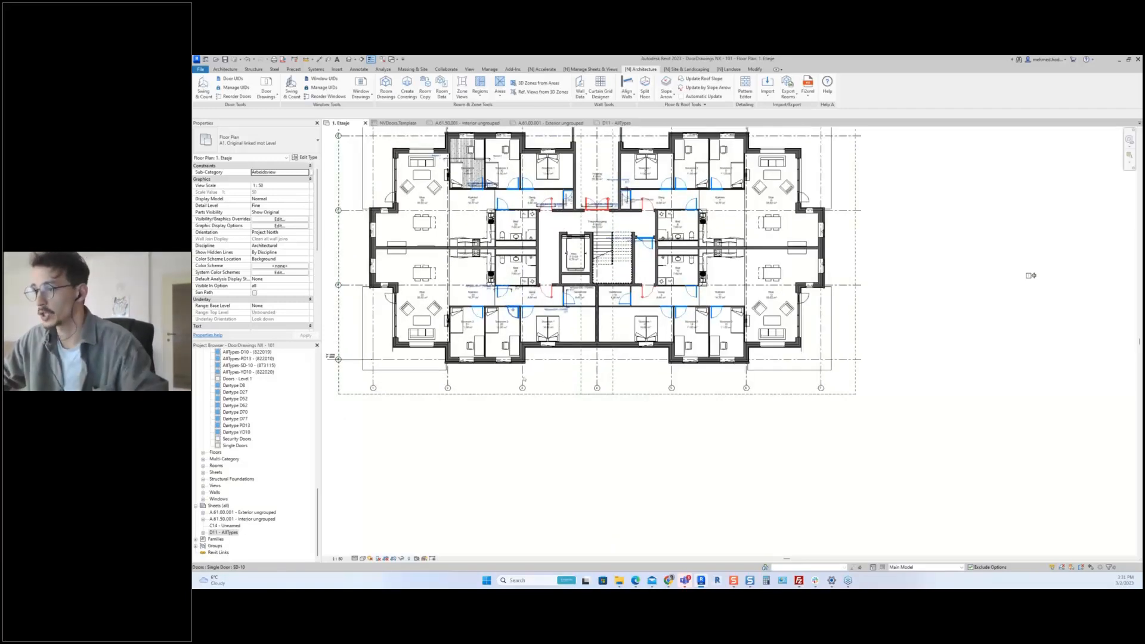
{"action": "middle_click_drag", "start_coordinate": [519, 379], "coordinate": [509, 382]}
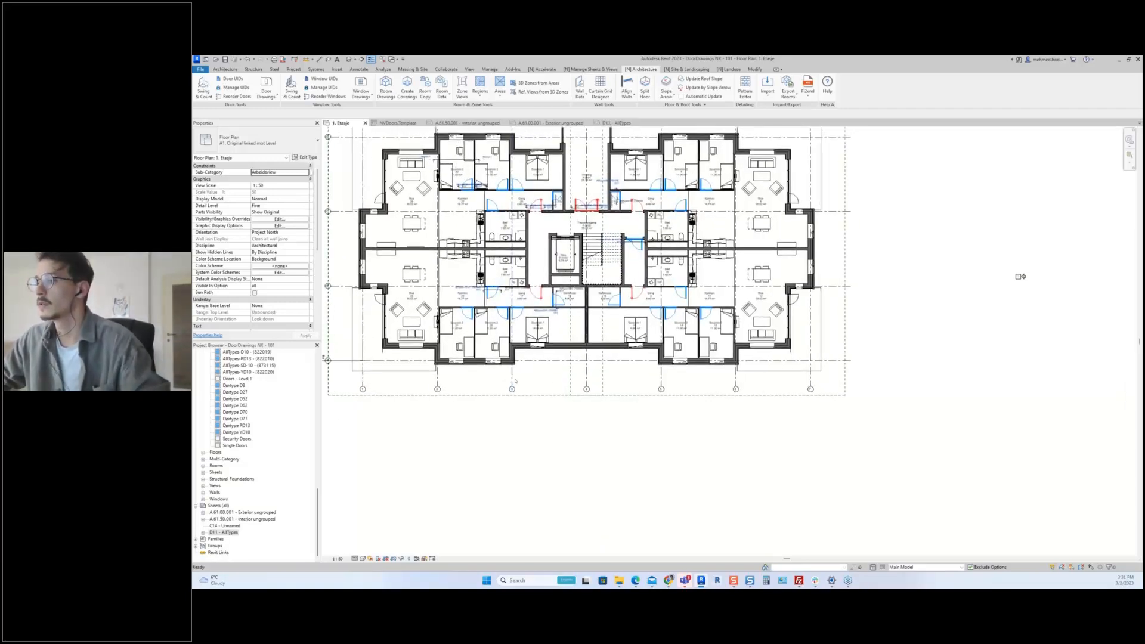
{"action": "scroll", "coordinate": [497, 307], "scroll_direction": "up", "scroll_amount": 2}
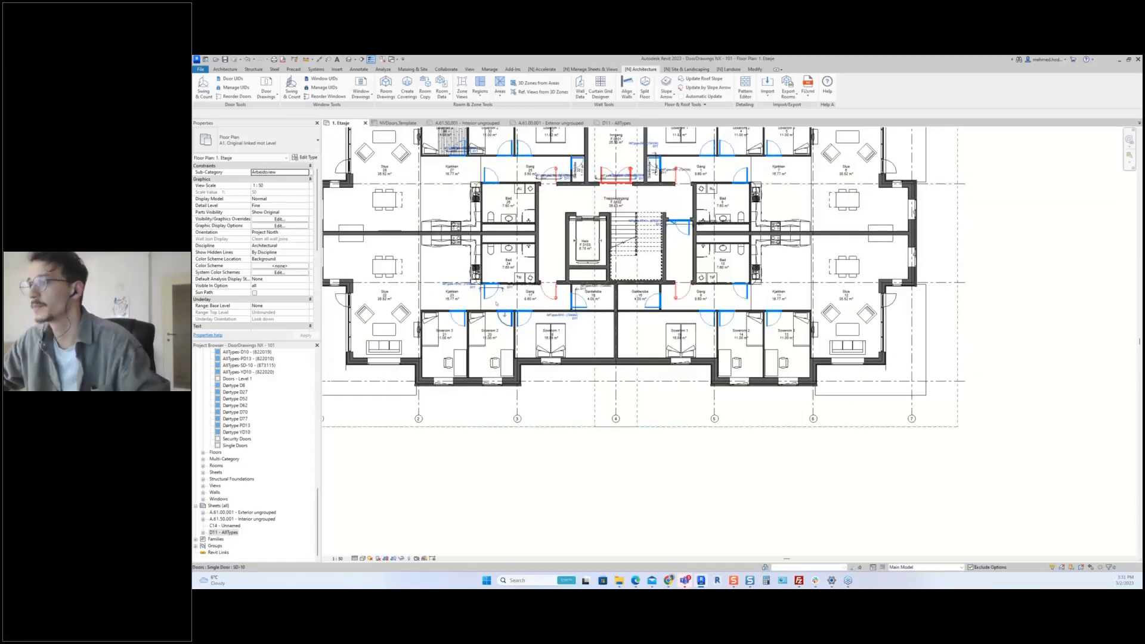
{"action": "scroll", "coordinate": [490, 304], "scroll_direction": "down", "scroll_amount": 1}
{"action": "scroll", "coordinate": [490, 304], "scroll_direction": "down", "scroll_amount": 3}
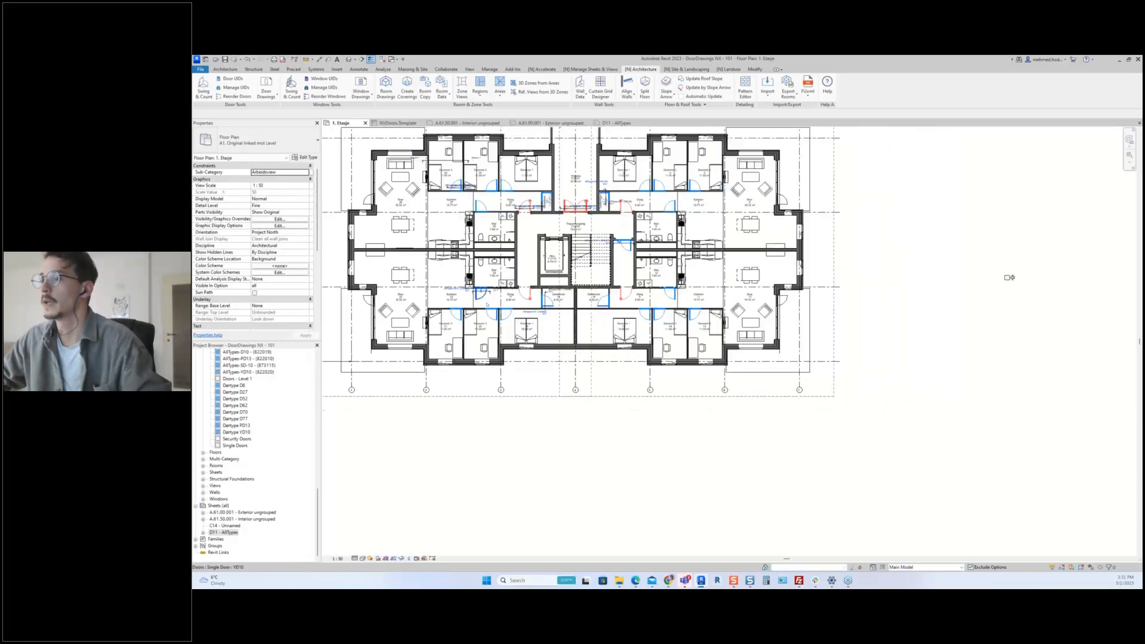
{"action": "scroll", "coordinate": [489, 305], "scroll_direction": "up", "scroll_amount": 2}
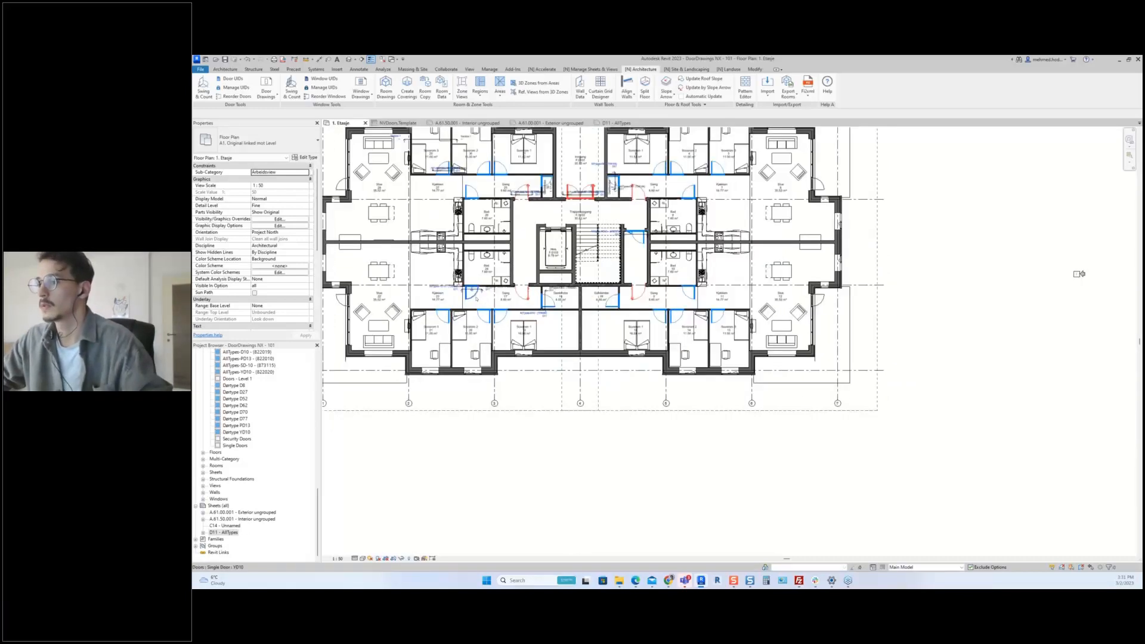
- Select the YD10 single door beside the lower-left bathroom and extend the selection to all its instances in the entire project
{"action": "left_click", "coordinate": [473, 294]}
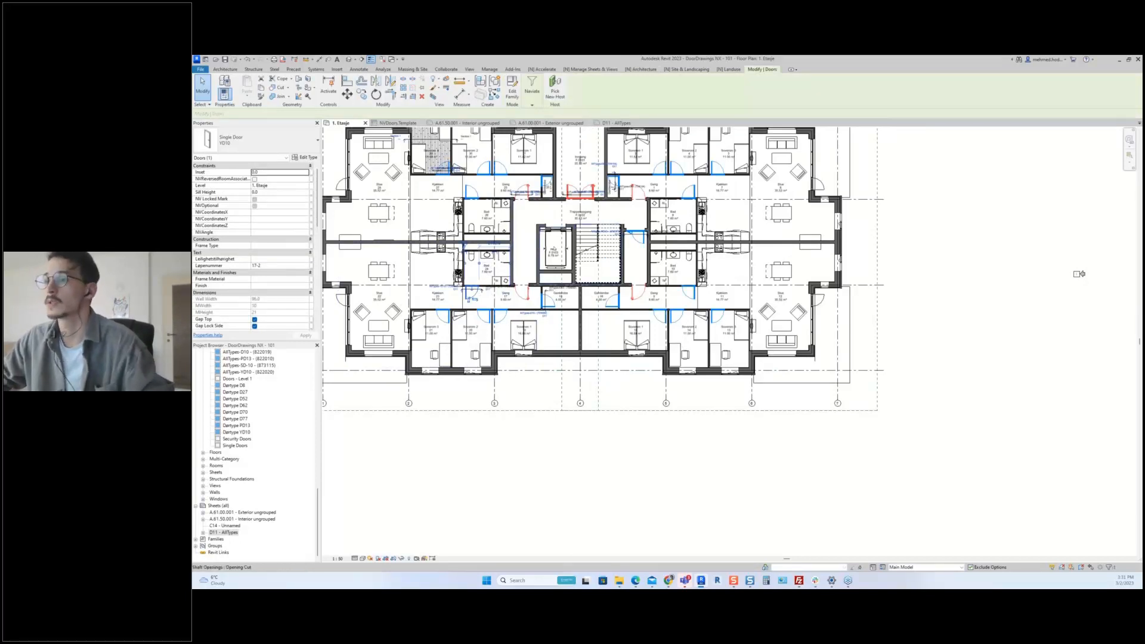
{"action": "scroll", "coordinate": [472, 290], "scroll_direction": "up", "scroll_amount": 2}
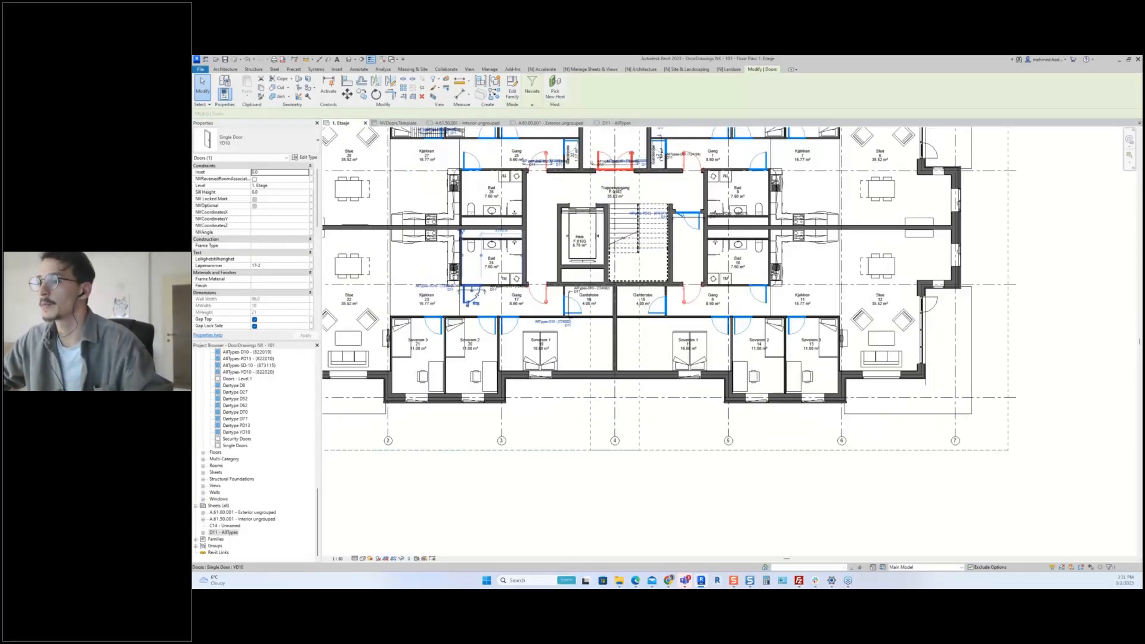
{"action": "right_click", "coordinate": [476, 296]}
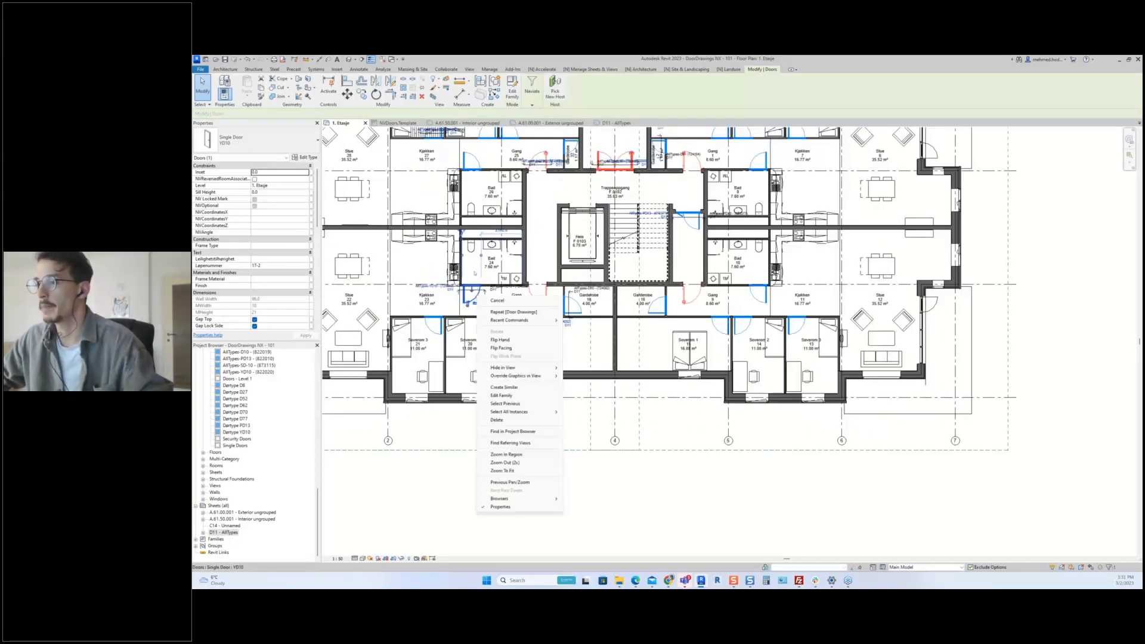
{"action": "mouse_move", "coordinate": [535, 412]}
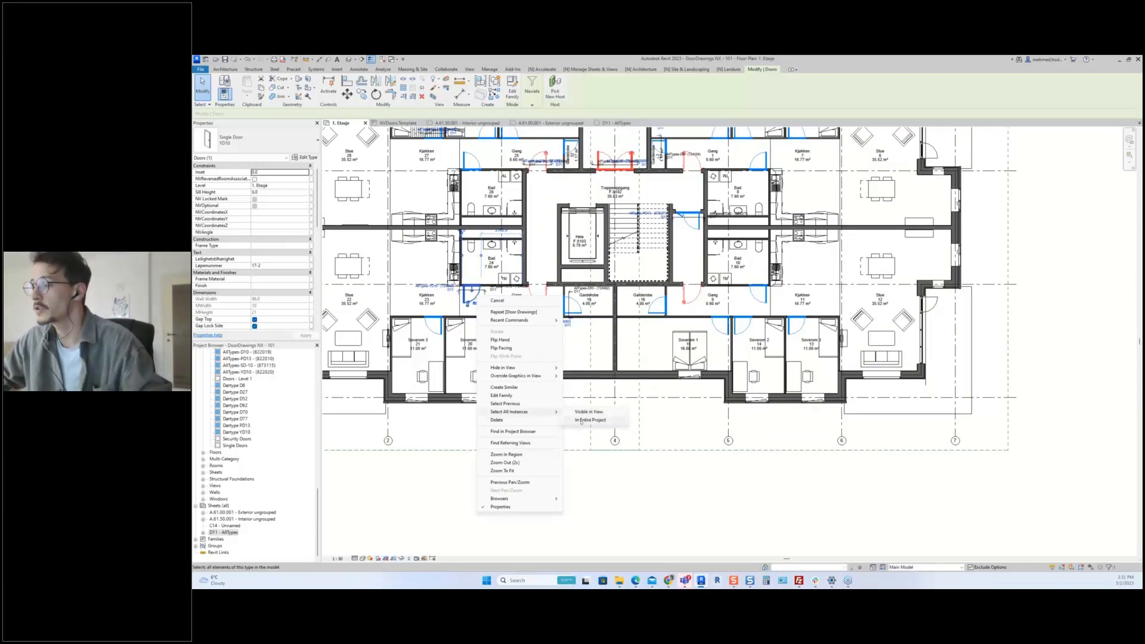
{"action": "left_click", "coordinate": [582, 421]}
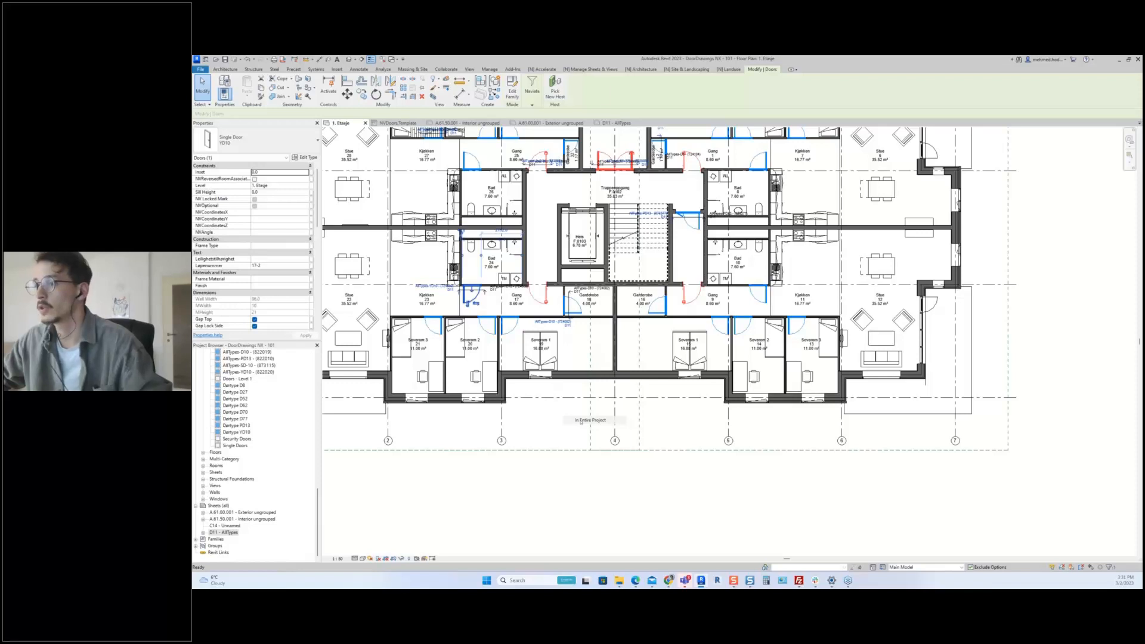
- Change the type of all selected YD10 single doors to YD10- Bath and delete the dimensions with invalid references
{"action": "left_click", "coordinate": [259, 145]}
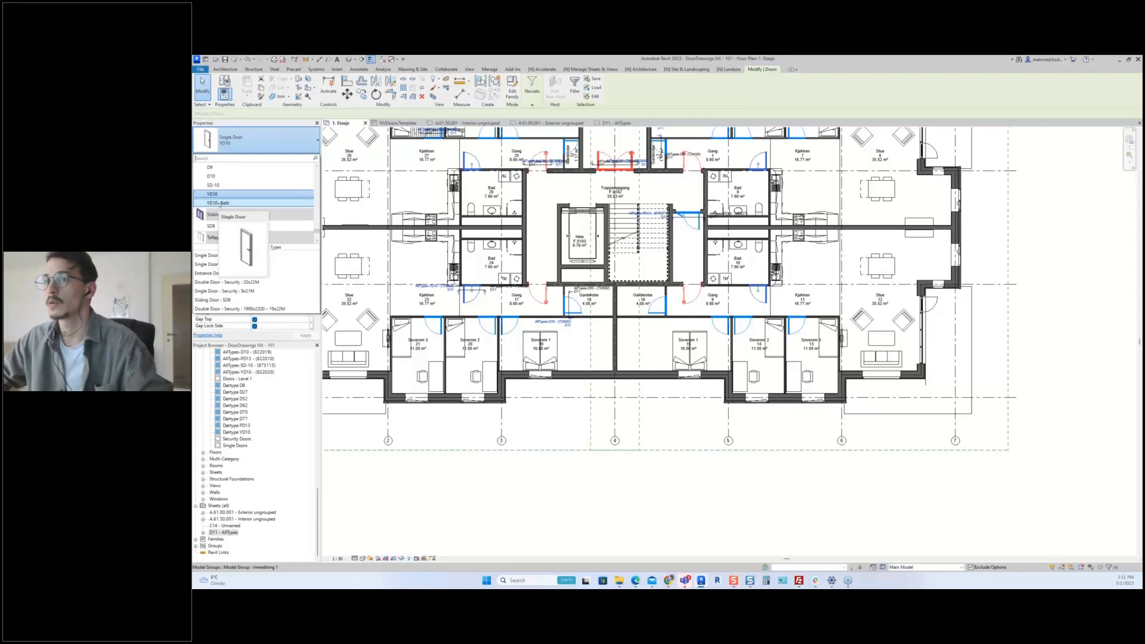
{"action": "left_click", "coordinate": [302, 145]}
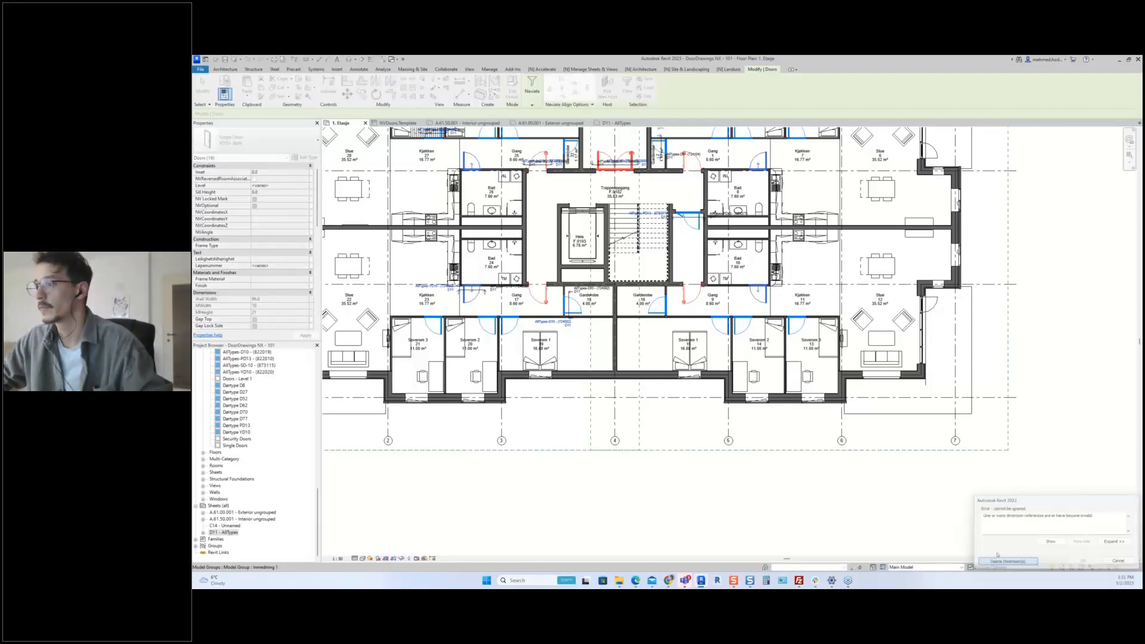
{"action": "left_click", "coordinate": [999, 560]}
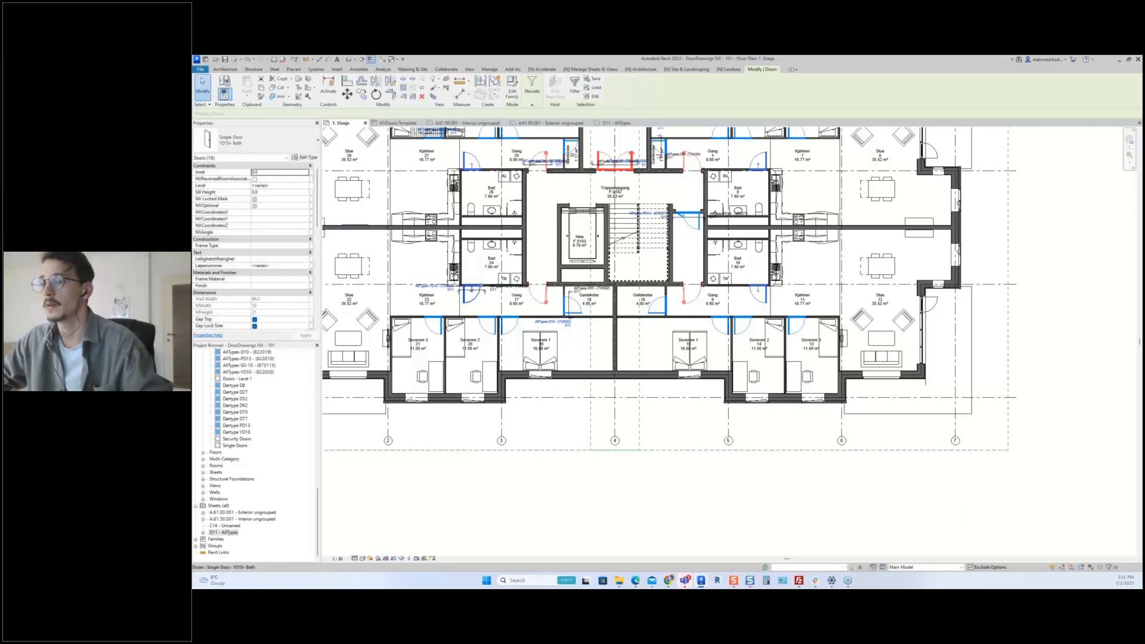
- Open sheet D11 - AllTypes and examine the D86 door's views, type data and level schedule alongside the neighbouring D62 door
{"action": "double_click", "coordinate": [227, 533]}
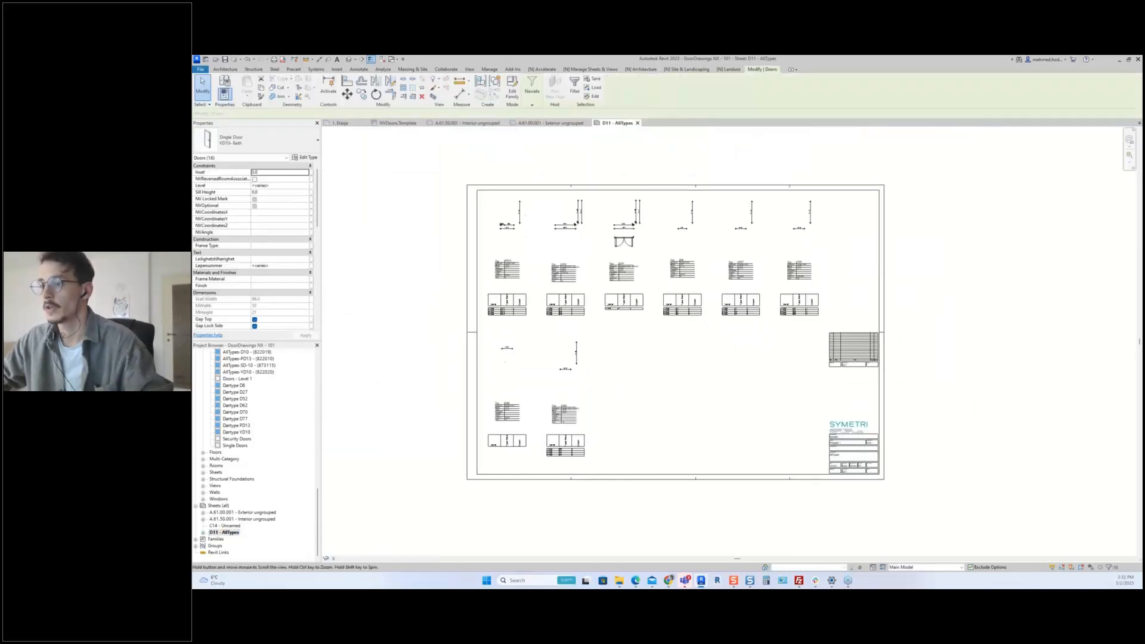
{"action": "scroll", "coordinate": [502, 428], "scroll_direction": "up", "scroll_amount": 5}
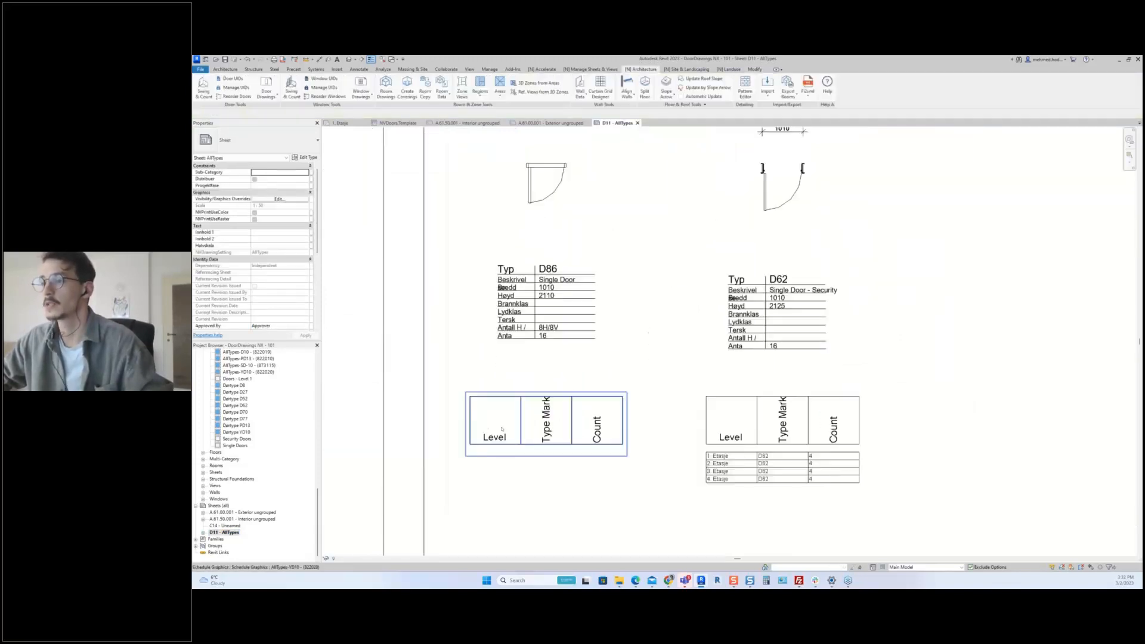
{"action": "scroll", "coordinate": [501, 428], "scroll_direction": "down", "scroll_amount": 3}
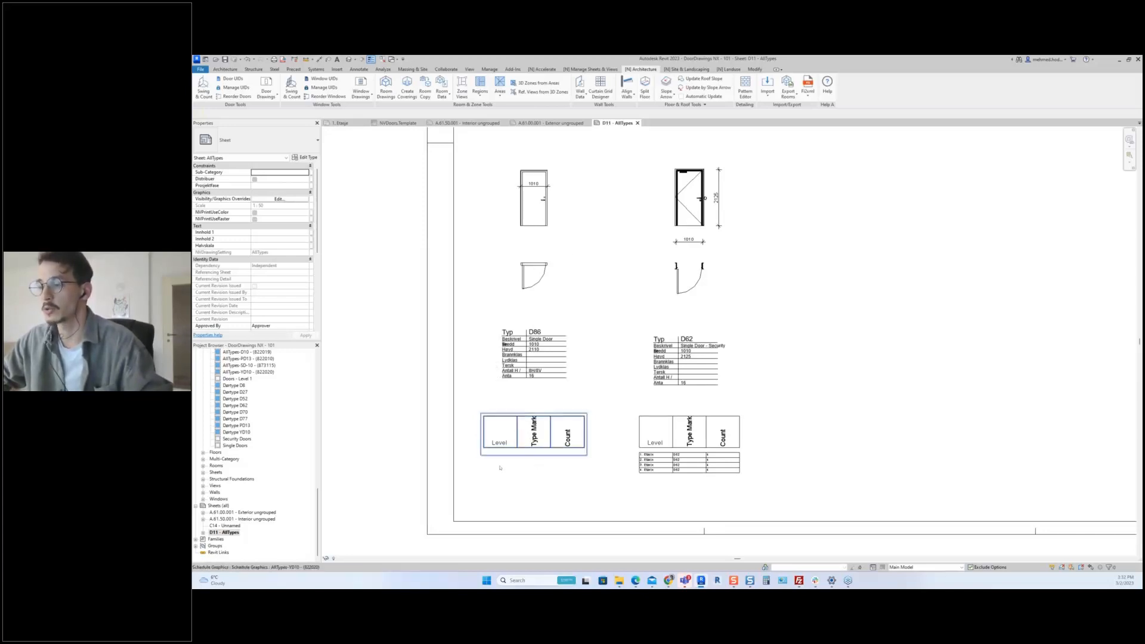
{"action": "scroll", "coordinate": [503, 364], "scroll_direction": "up", "scroll_amount": 3}
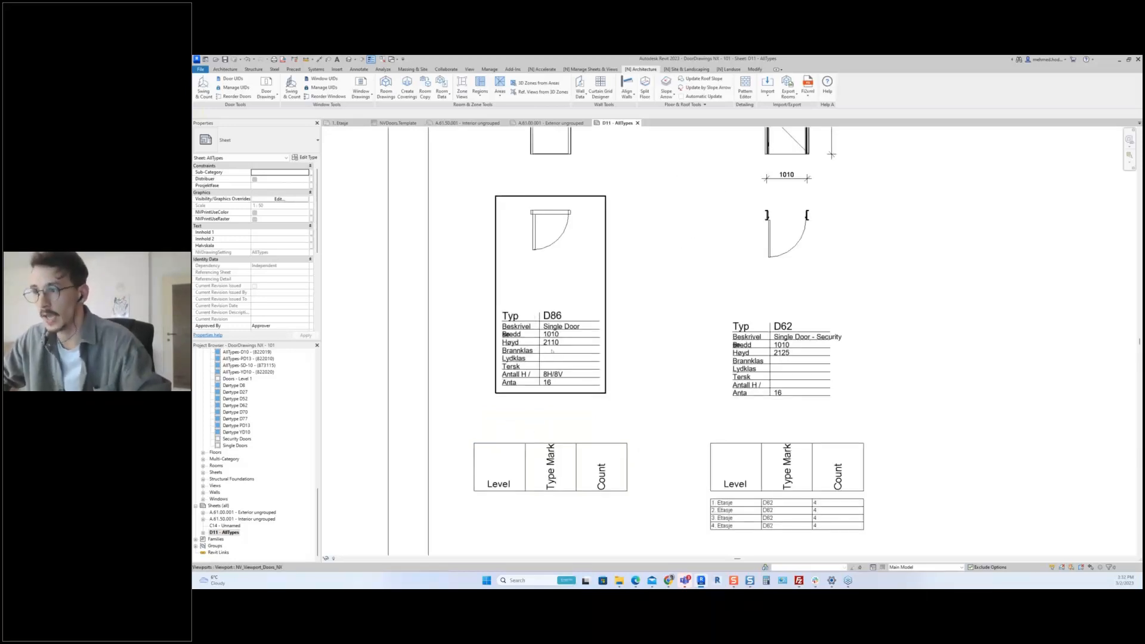
{"action": "scroll", "coordinate": [549, 322], "scroll_direction": "down", "scroll_amount": 5}
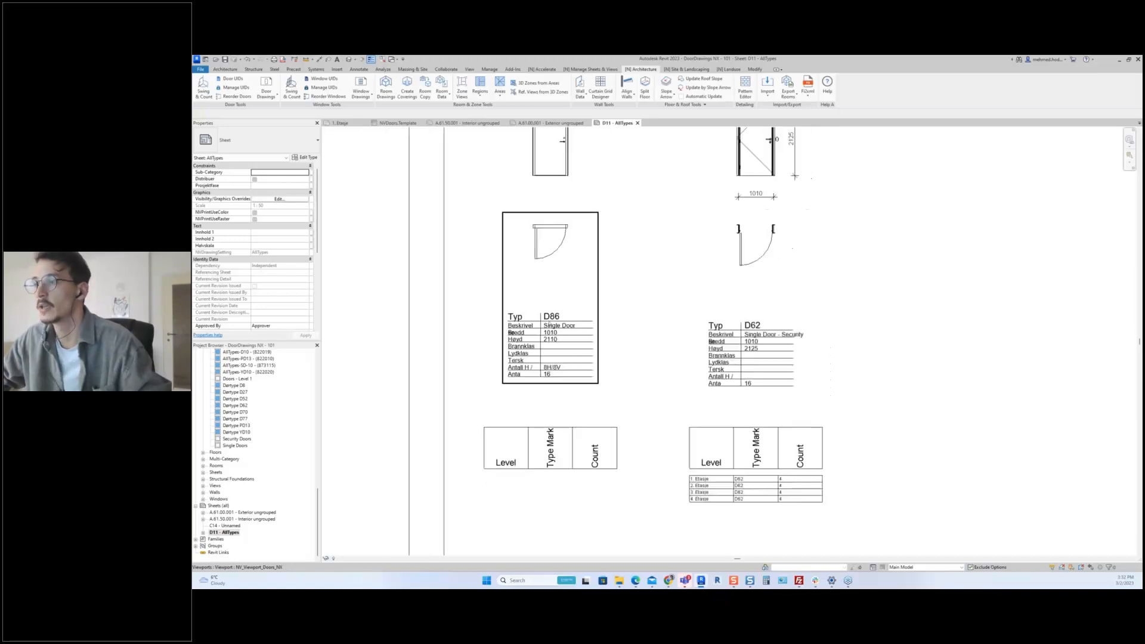
{"action": "scroll", "coordinate": [550, 217], "scroll_direction": "down", "scroll_amount": 1}
{"action": "middle_click_drag", "start_coordinate": [550, 217], "coordinate": [541, 253]}
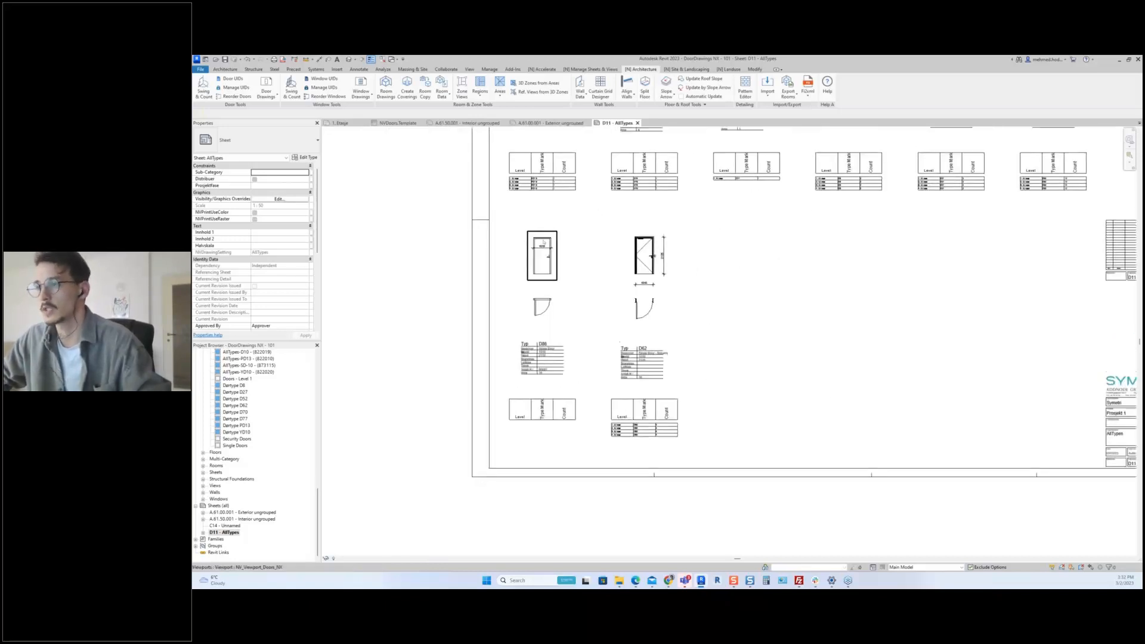
{"action": "scroll", "coordinate": [544, 292], "scroll_direction": "down", "scroll_amount": 2}
{"action": "middle_click_drag", "start_coordinate": [544, 308], "coordinate": [538, 348]}
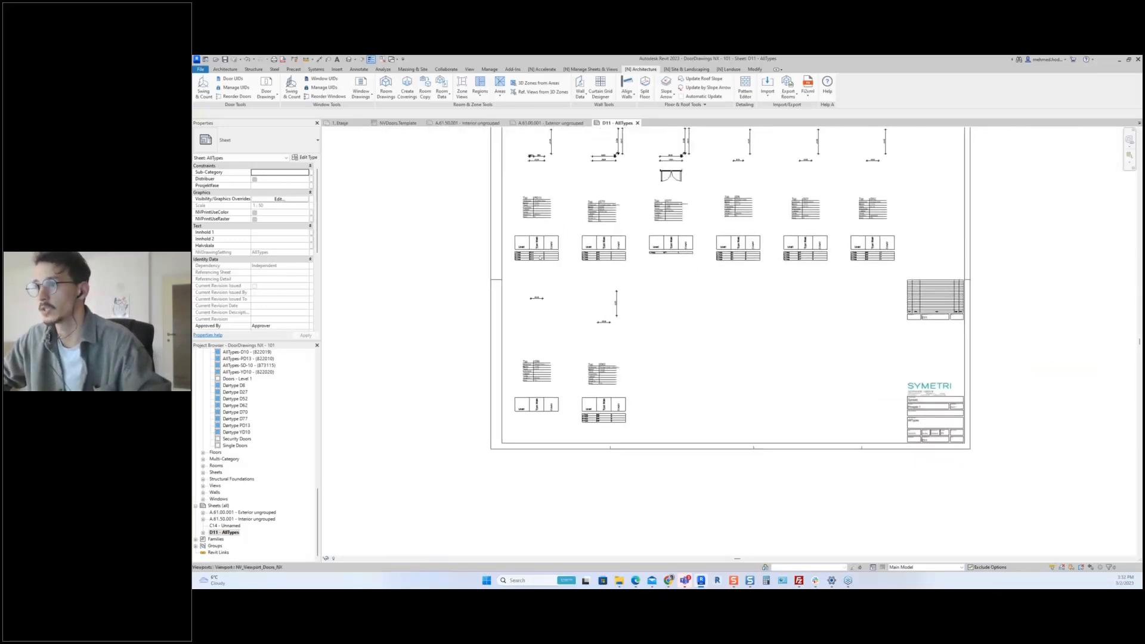
- Open Door Drawings from the 1. Etasje floor plan and check the status of door types YD10 and YD10- Bath
{"action": "left_click", "coordinate": [342, 123]}
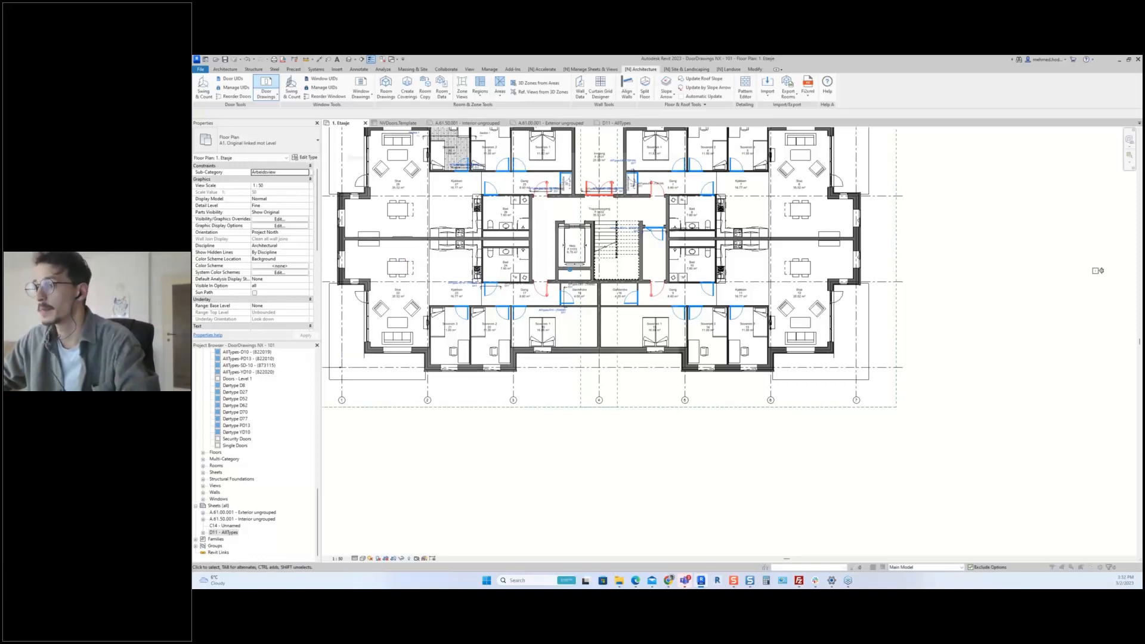
{"action": "left_click_drag", "start_coordinate": [434, 122], "coordinate": [429, 104]}
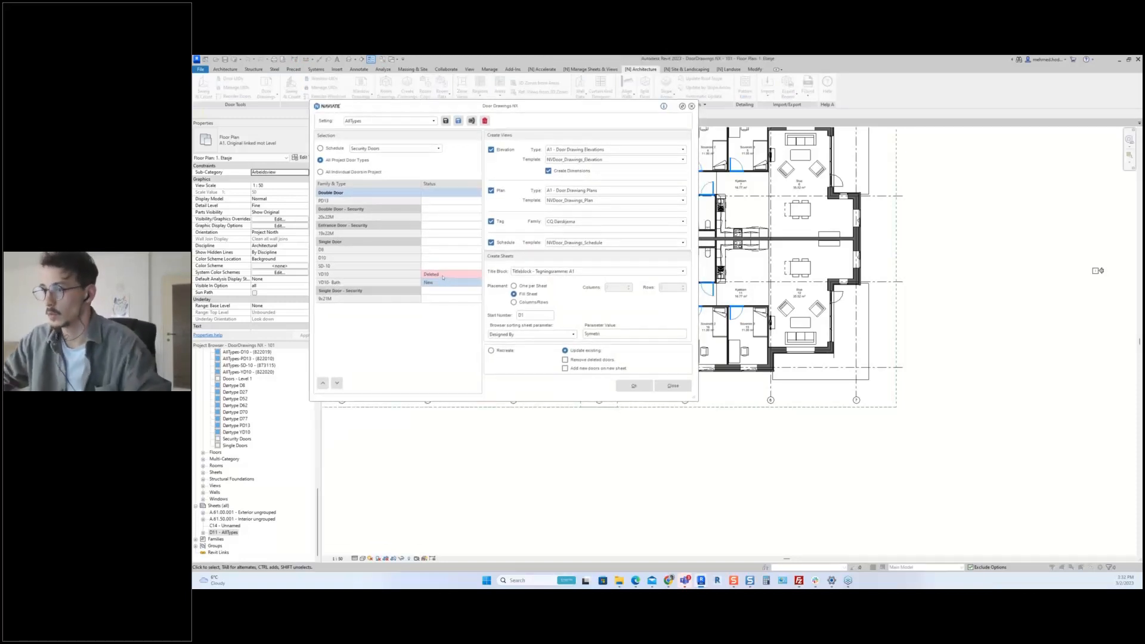
{"action": "left_click", "coordinate": [342, 274]}
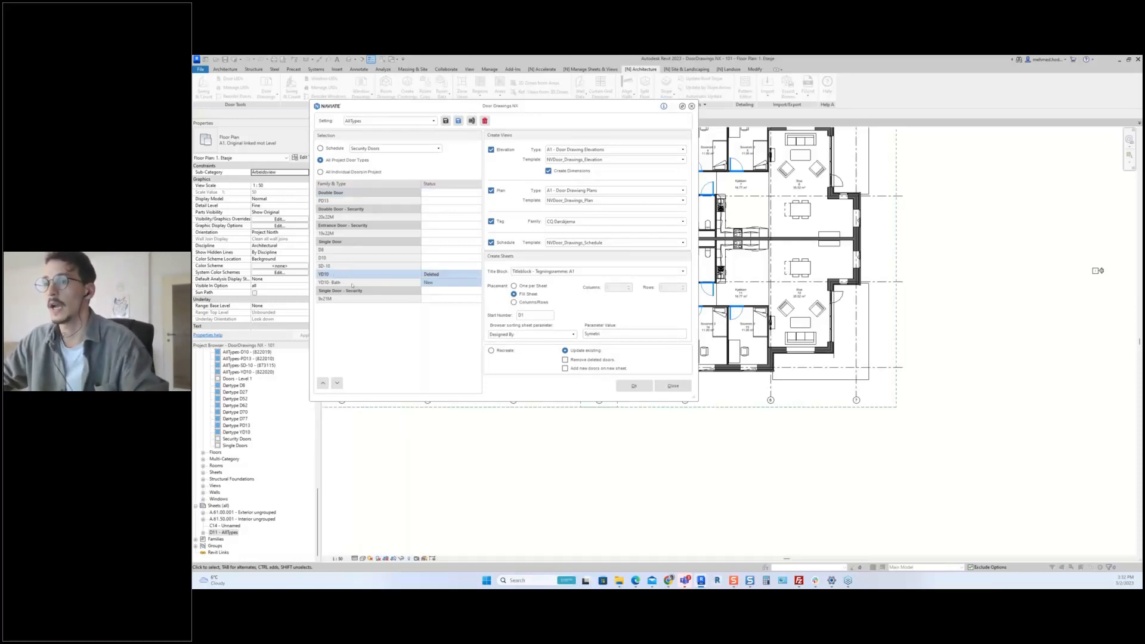
{"action": "left_click", "coordinate": [352, 283]}
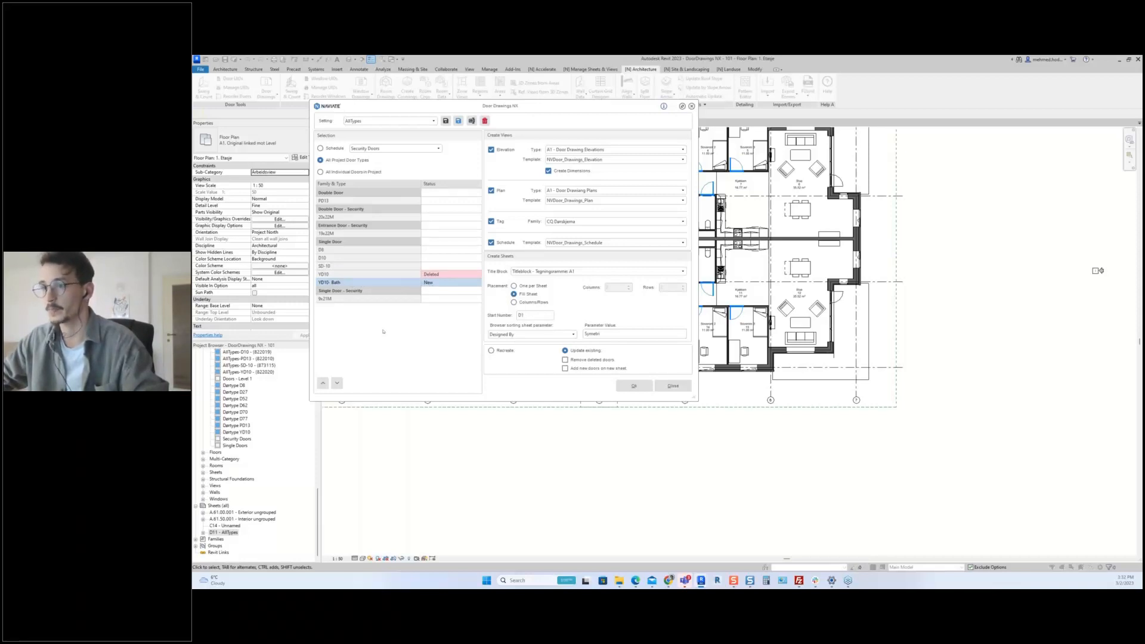
{"action": "left_click", "coordinate": [432, 276]}
{"action": "left_click", "coordinate": [439, 283]}
{"action": "left_click", "coordinate": [441, 275]}
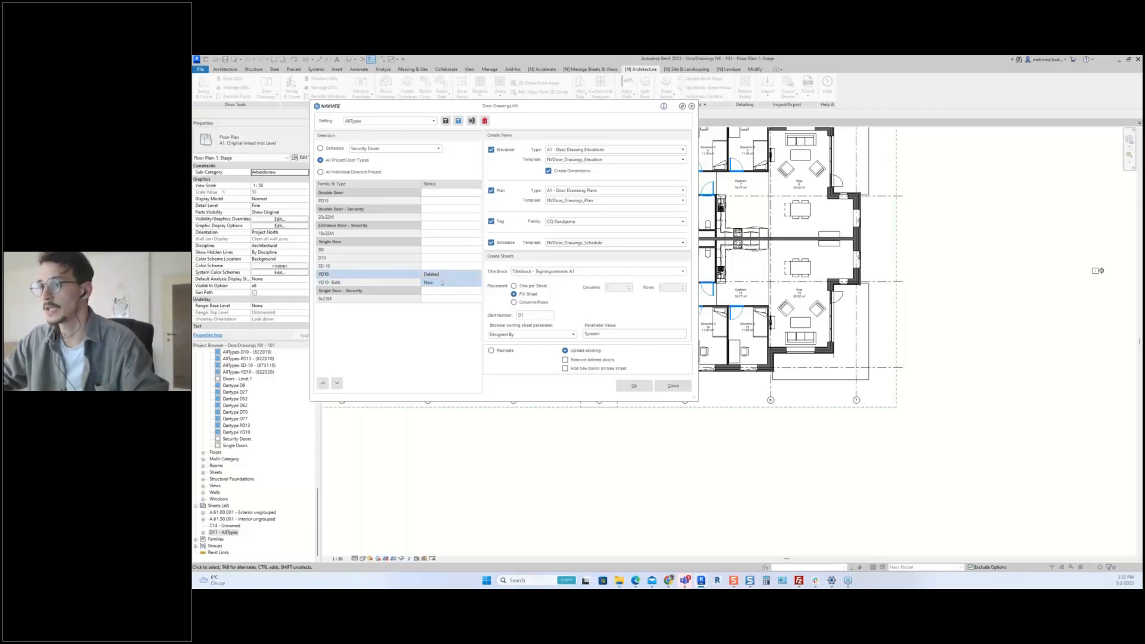
{"action": "left_click", "coordinate": [441, 283]}
{"action": "left_click", "coordinate": [442, 275]}
{"action": "left_click", "coordinate": [443, 284]}
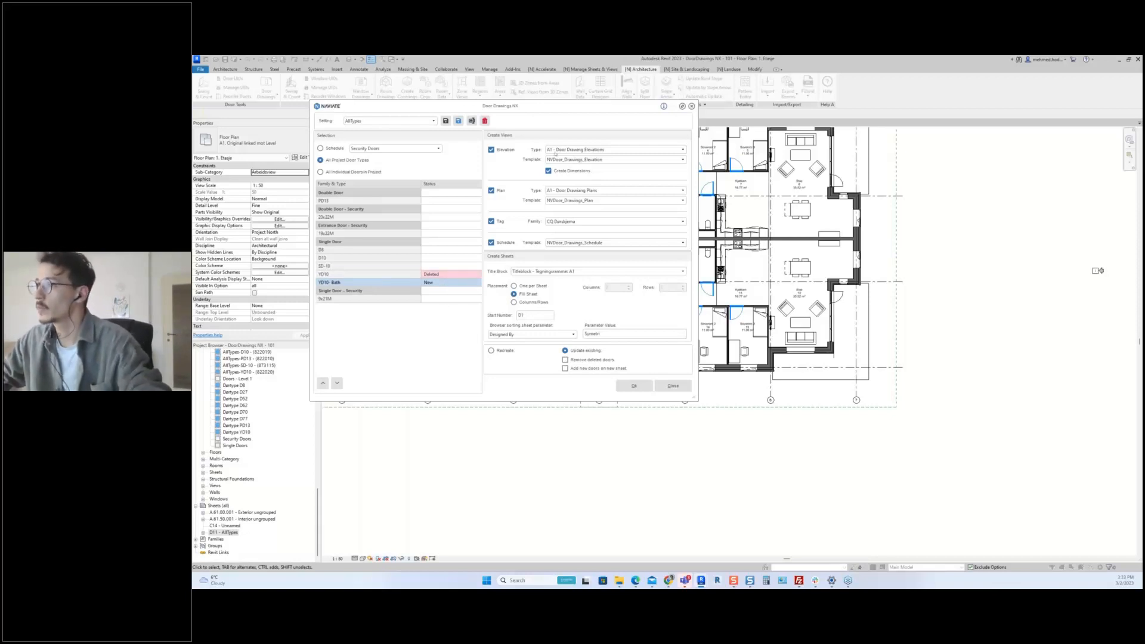
- Update the existing AllTypes door drawings with new doors added on a new sheet, and save the changes to the AllTypes setting
{"action": "left_click_drag", "start_coordinate": [525, 108], "coordinate": [481, 106]}
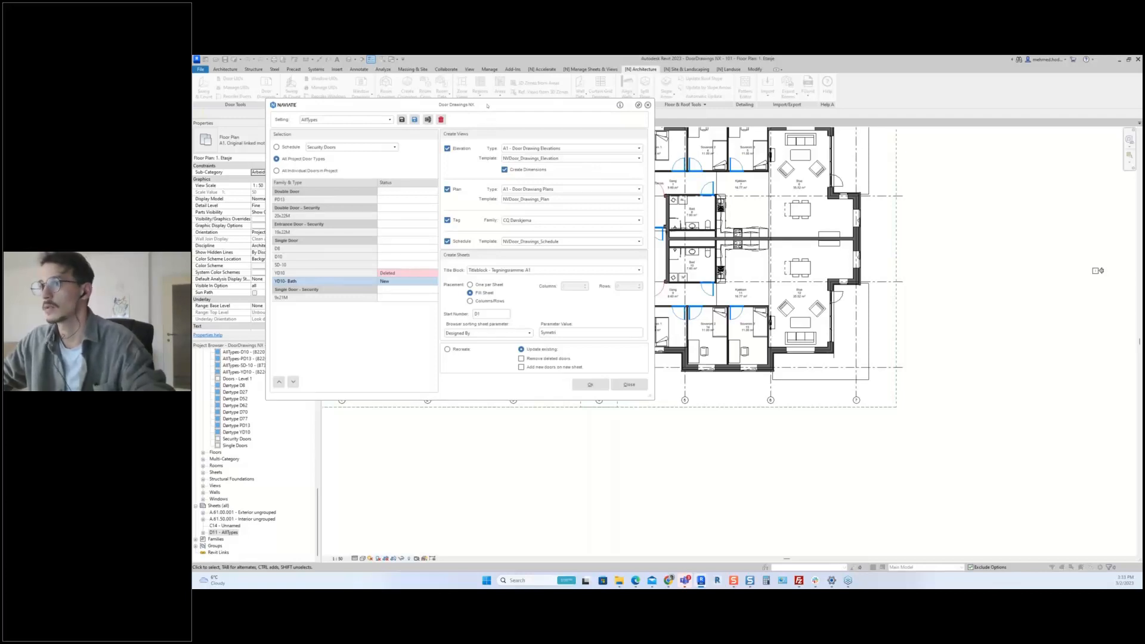
{"action": "left_click_drag", "start_coordinate": [486, 106], "coordinate": [478, 102]}
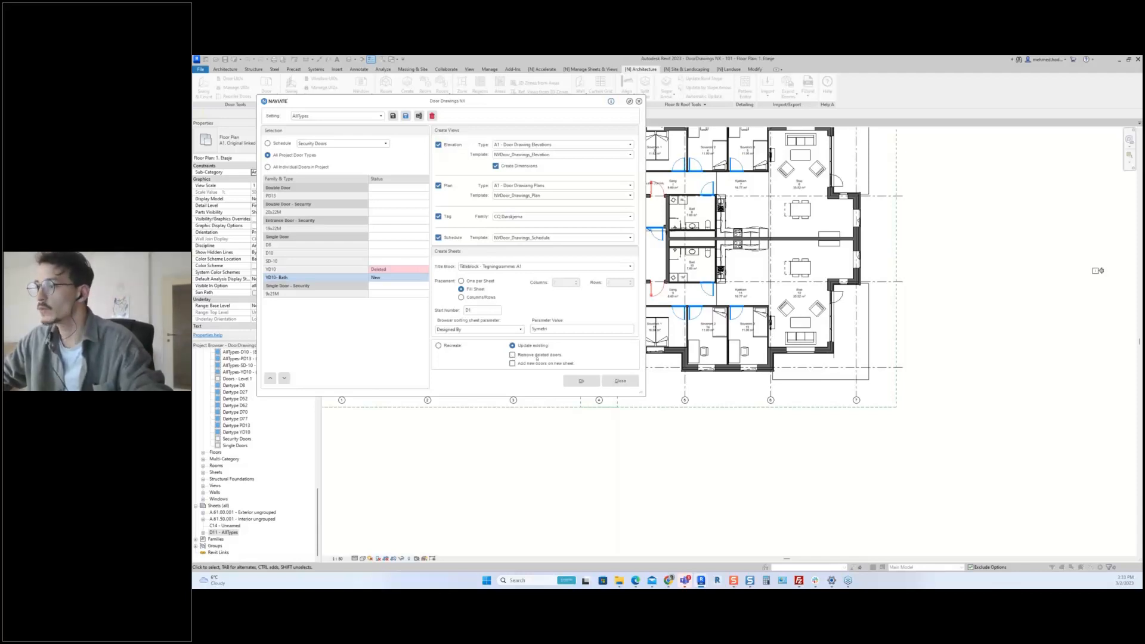
{"action": "left_click", "coordinate": [513, 355]}
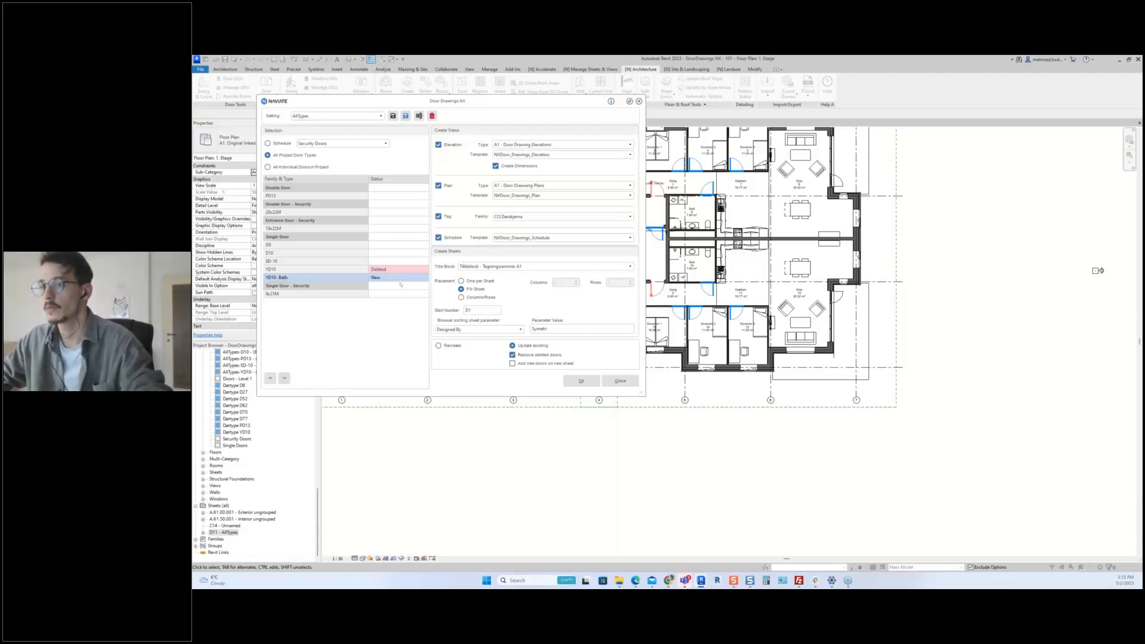
{"action": "left_click", "coordinate": [513, 355]}
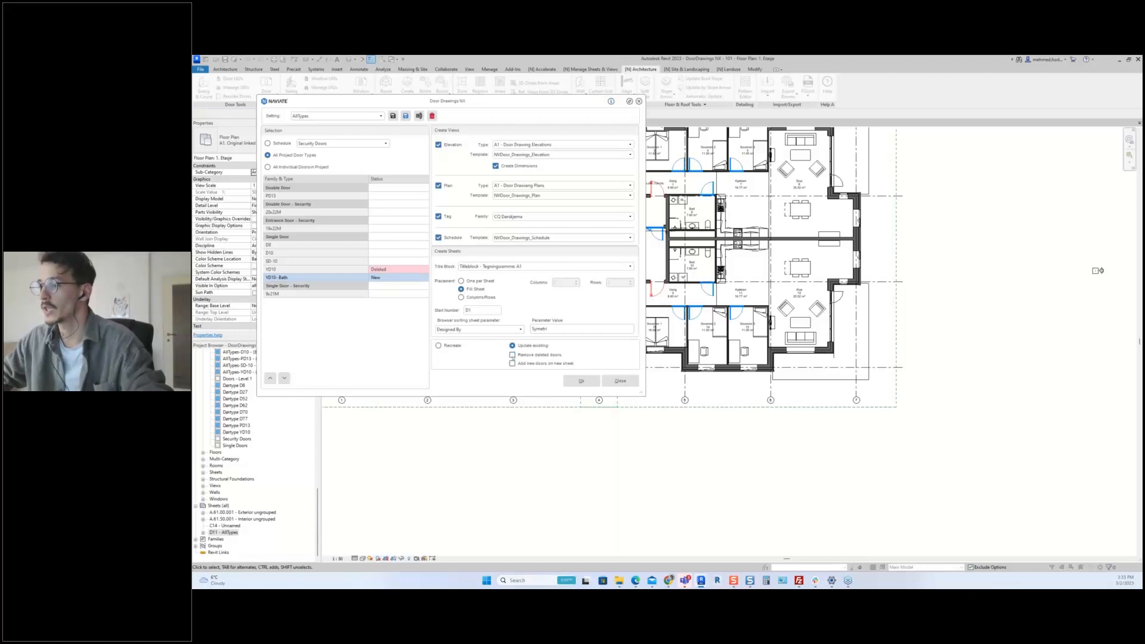
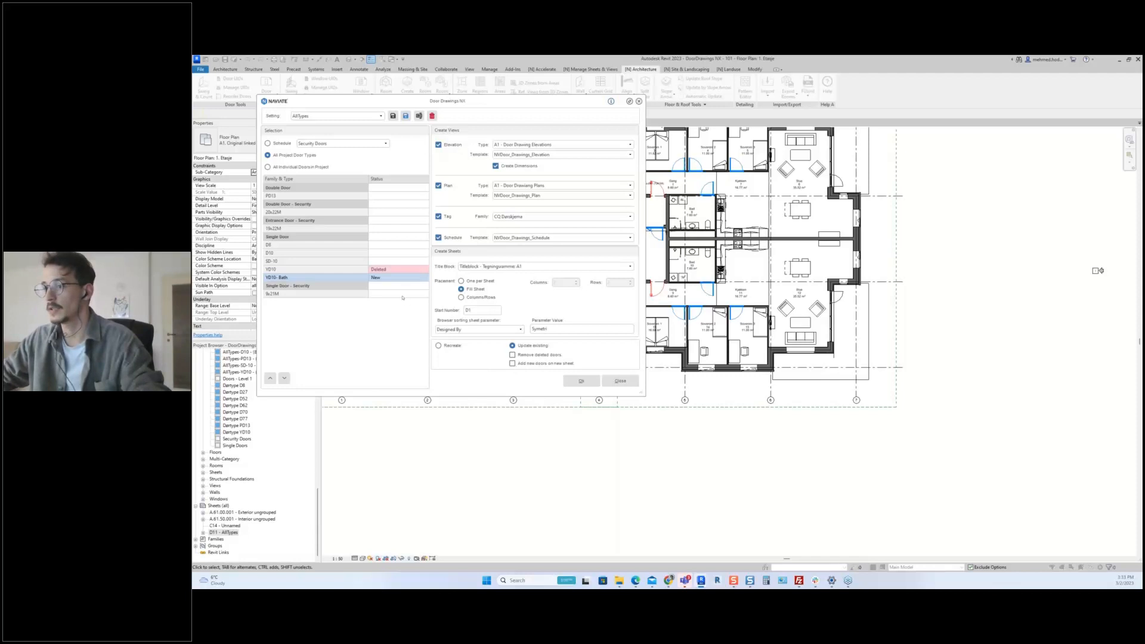
{"action": "left_click", "coordinate": [512, 363]}
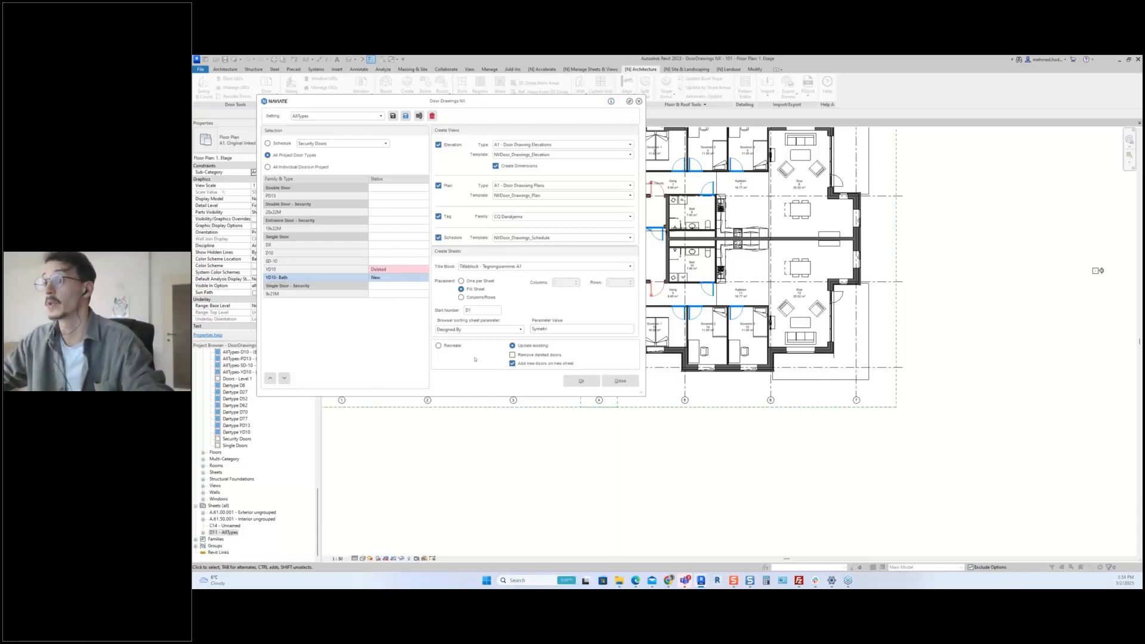
{"action": "left_click", "coordinate": [572, 383]}
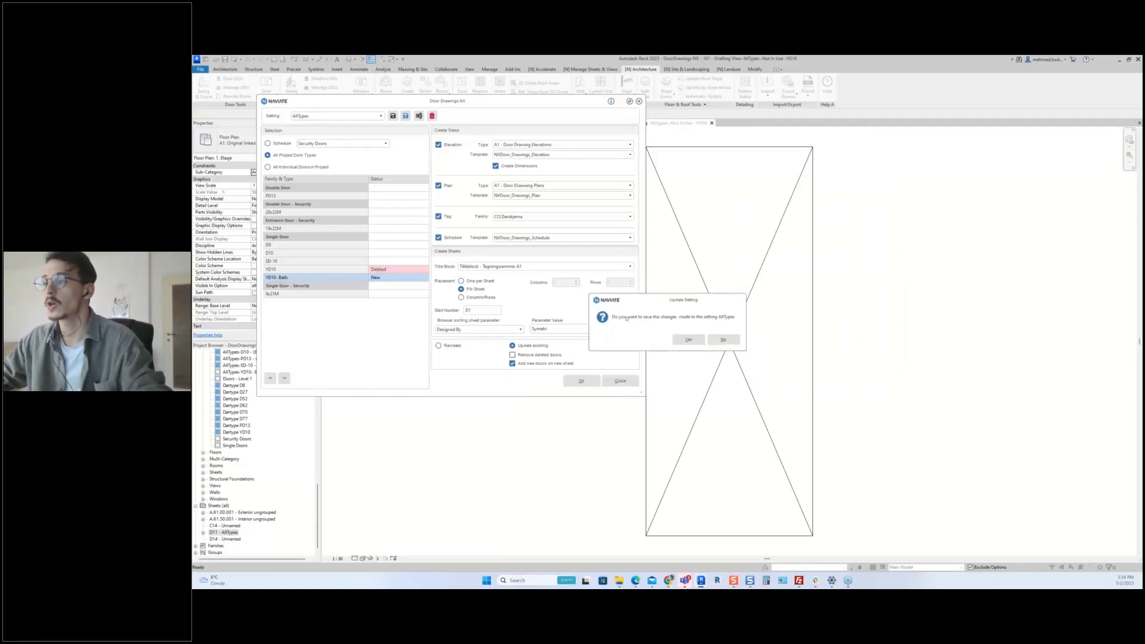
{"action": "left_click", "coordinate": [689, 339]}
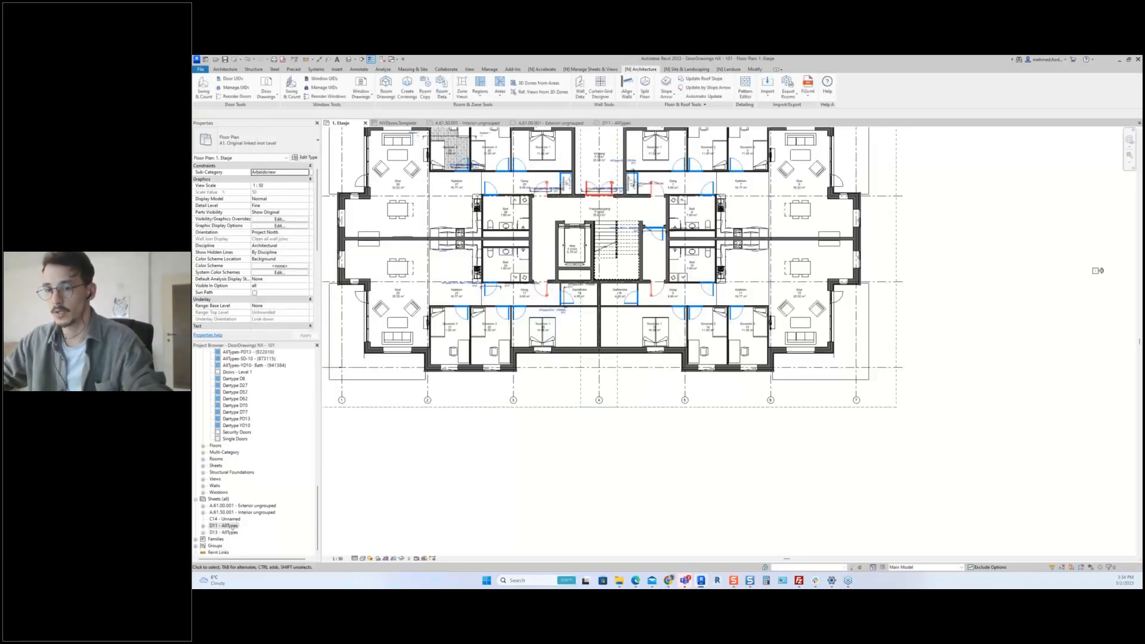
- Open sheet D11 - AllTypes, dismiss the save reminder and inspect the placeholder for the deleted YD10 door
{"action": "left_click", "coordinate": [227, 526]}
{"action": "double_click", "coordinate": [228, 526]}
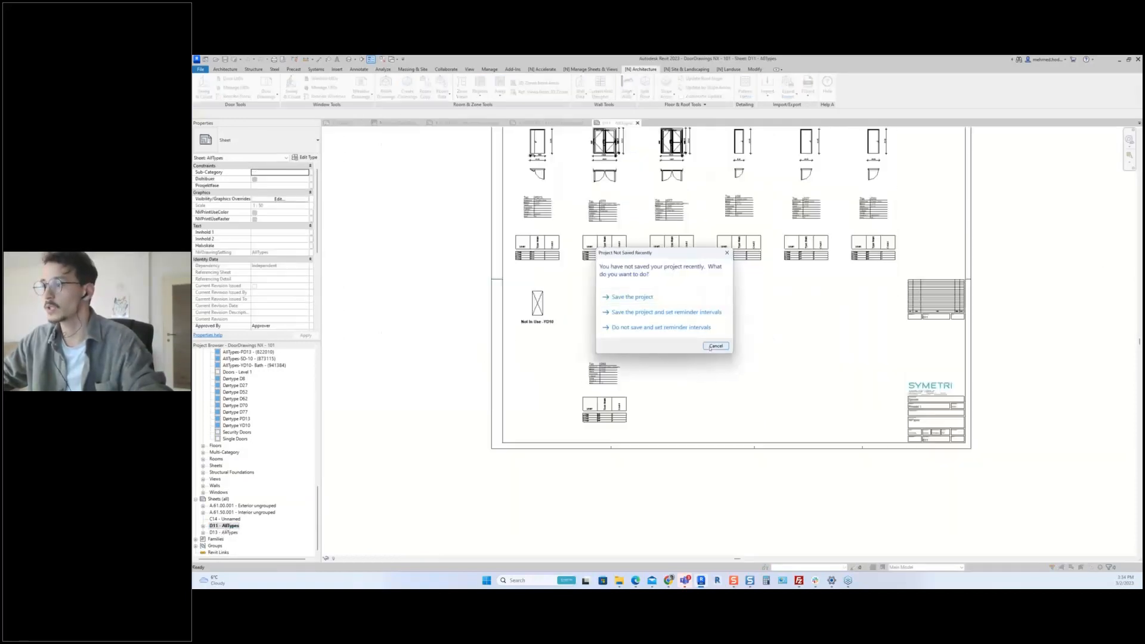
{"action": "scroll", "coordinate": [578, 304], "scroll_direction": "up", "scroll_amount": 2}
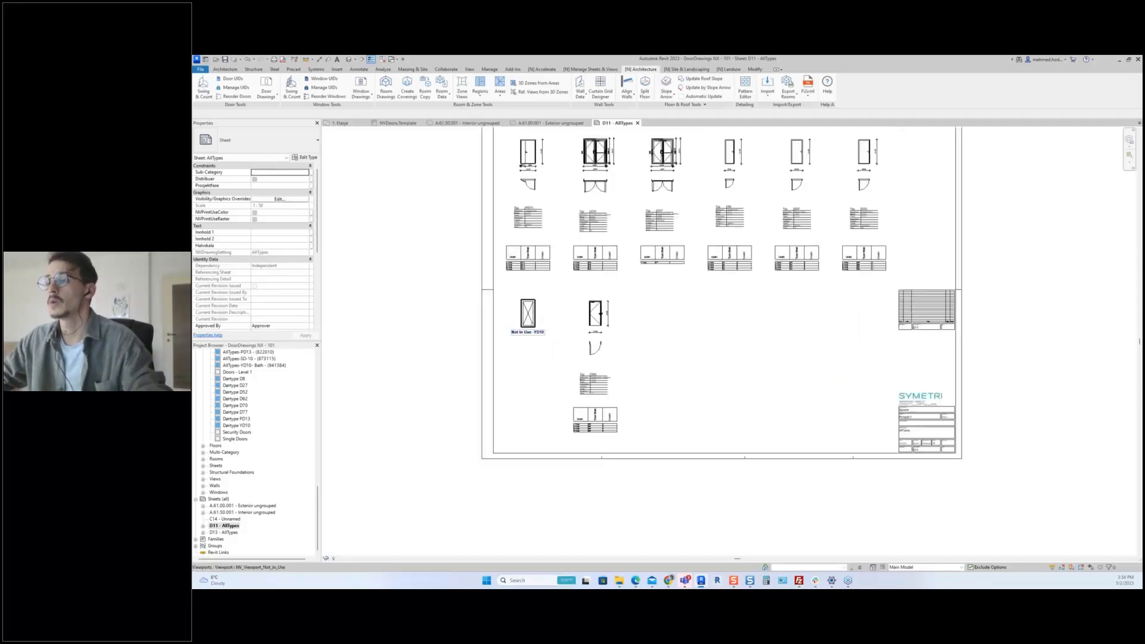
{"action": "scroll", "coordinate": [519, 323], "scroll_direction": "up", "scroll_amount": 1}
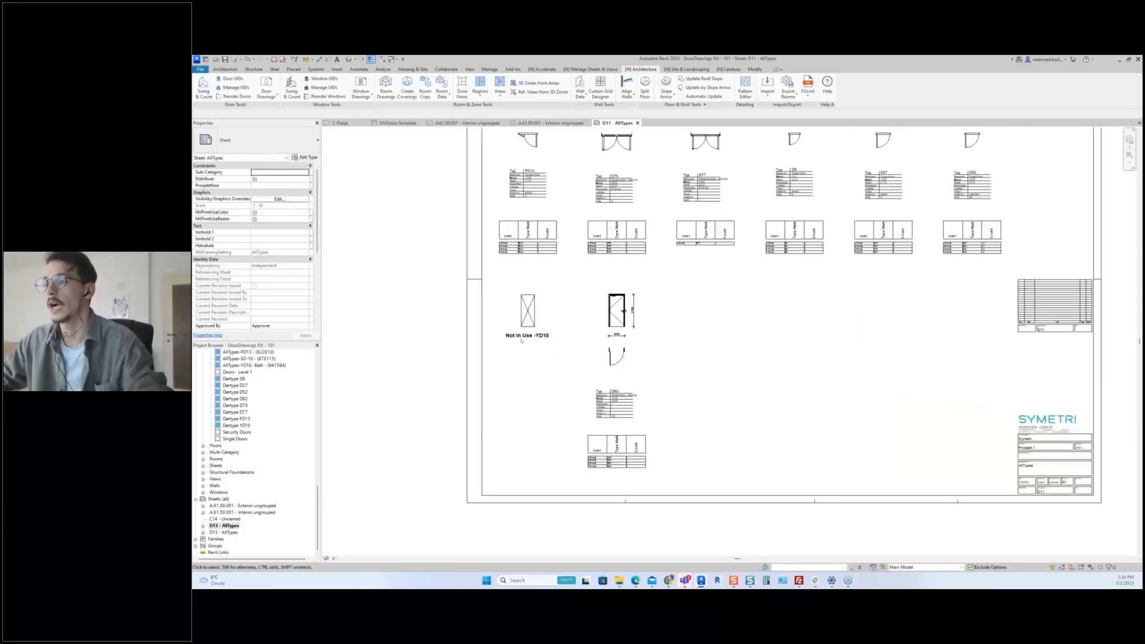
{"action": "scroll", "coordinate": [516, 325], "scroll_direction": "up", "scroll_amount": 1}
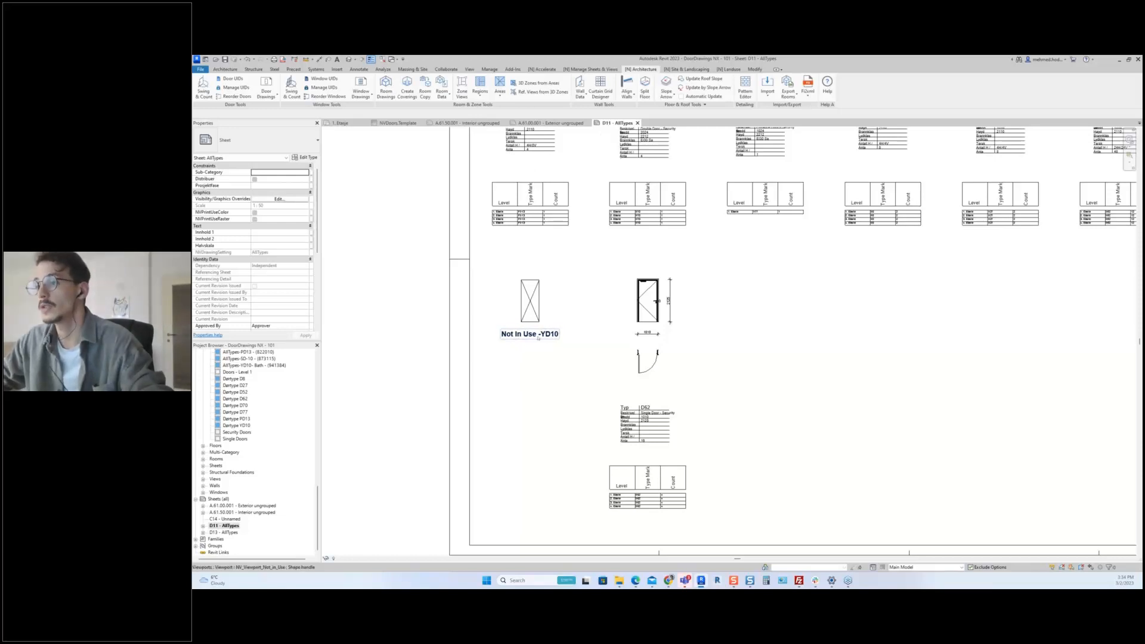
{"action": "scroll", "coordinate": [537, 332], "scroll_direction": "down", "scroll_amount": 2}
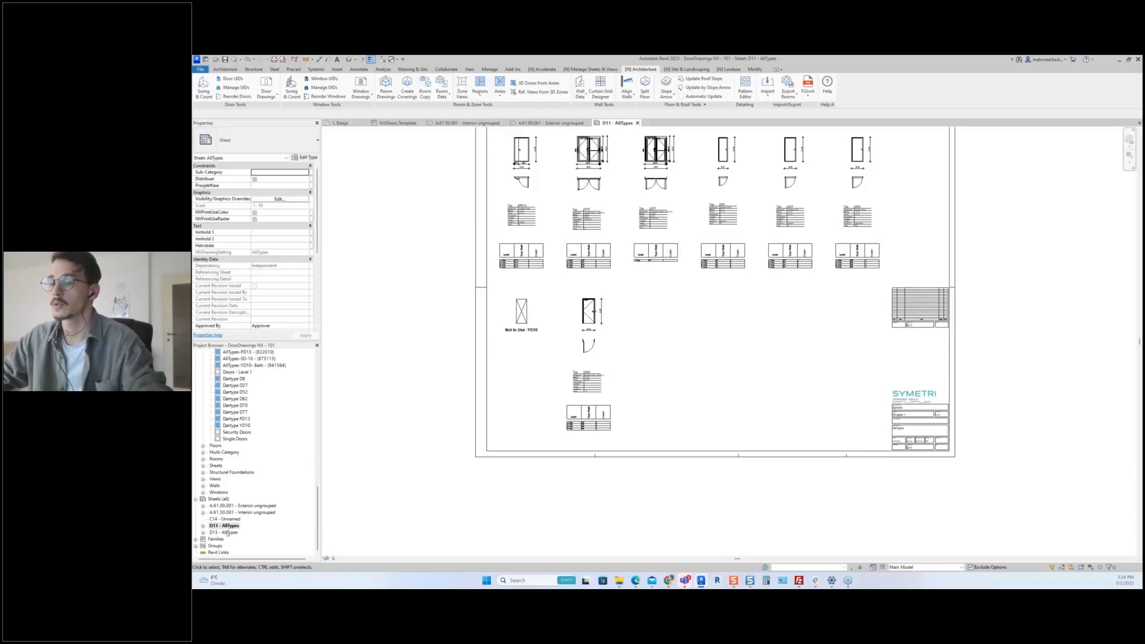
- Open sheet D13 - AllTypes and inspect the drawings of the YD10- Bath door
{"action": "left_click", "coordinate": [229, 533]}
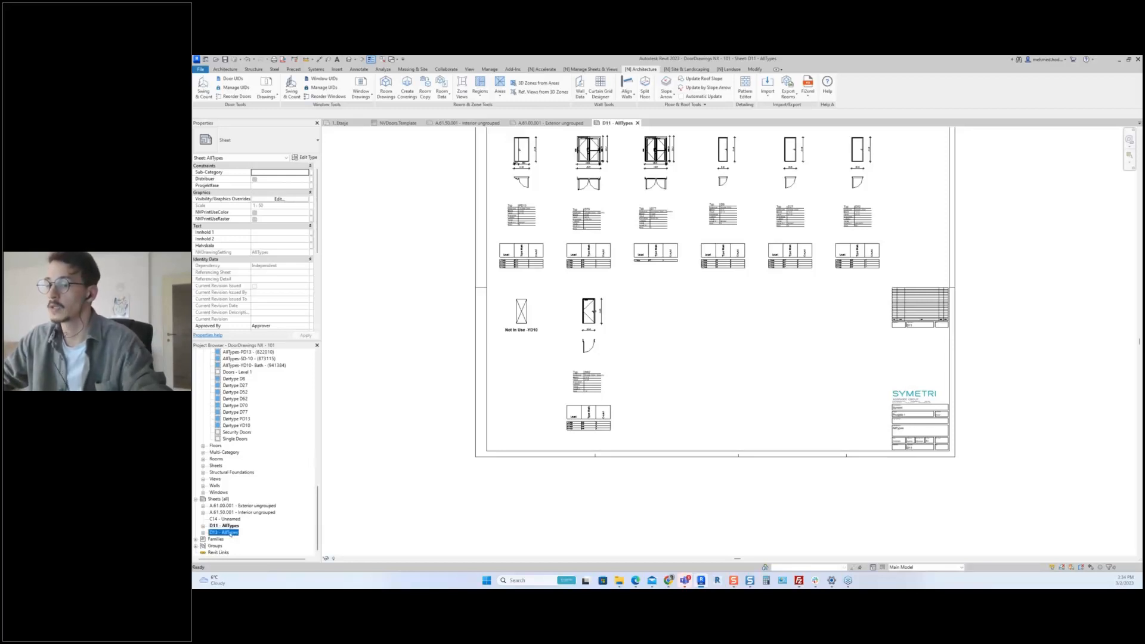
{"action": "left_click", "coordinate": [230, 534]}
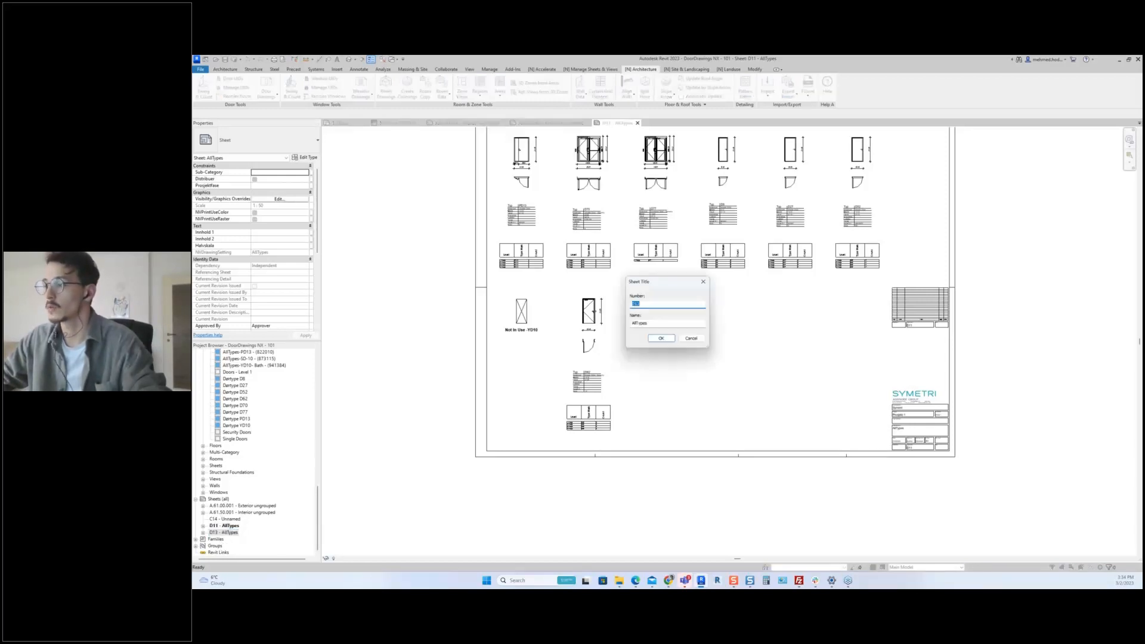
{"action": "key", "text": "Escape"}
{"action": "double_click", "coordinate": [229, 532]}
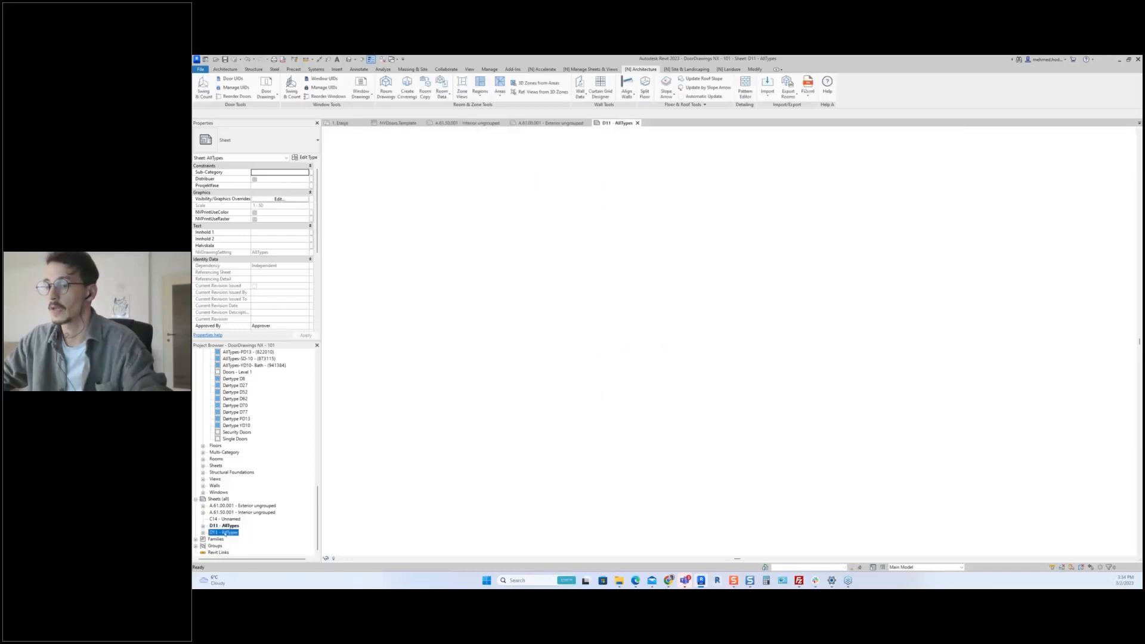
{"action": "middle_click_drag", "start_coordinate": [662, 245], "coordinate": [650, 238]}
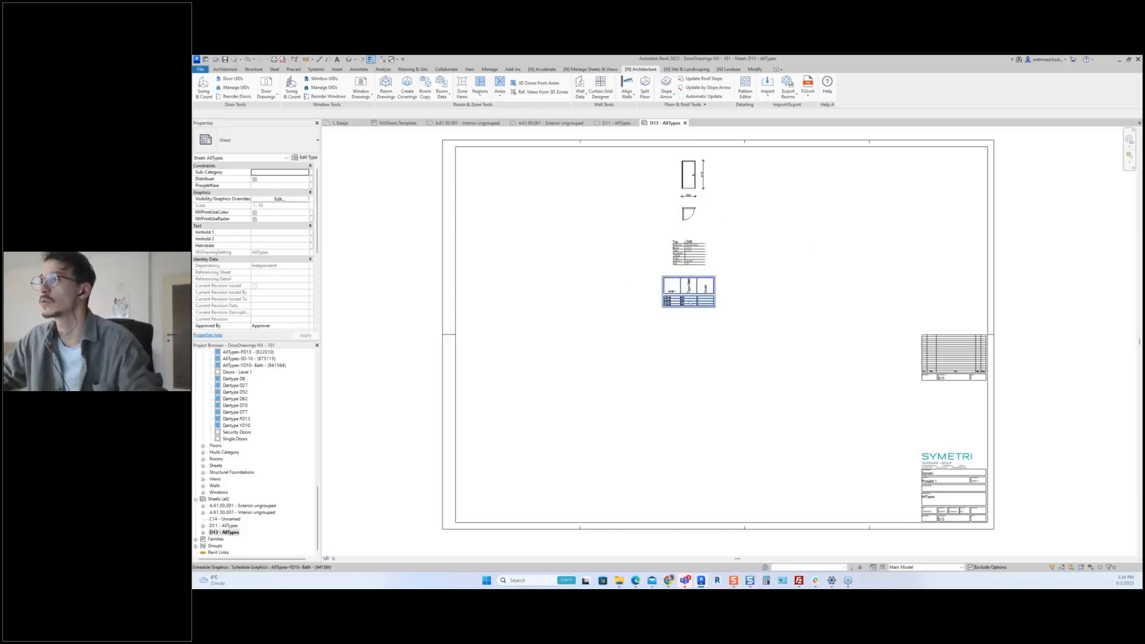
- In the 1. Etasje floor plan, move the YD10- Bath door of Bad 24 slightly along its wall, away from Kjøkken 23
{"action": "left_click", "coordinate": [338, 124]}
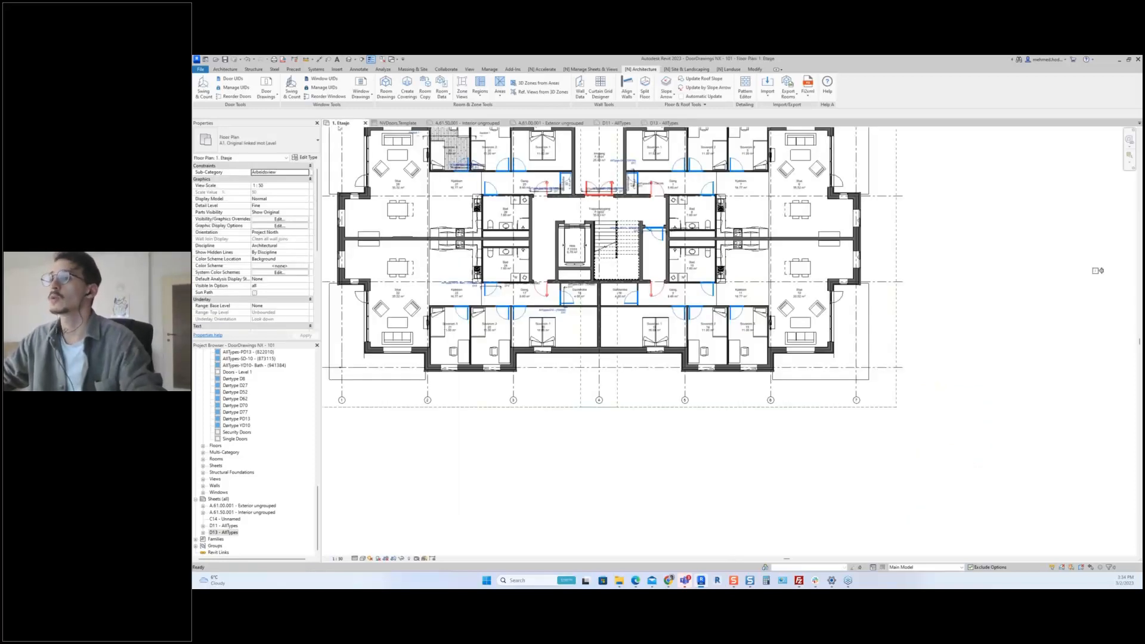
{"action": "scroll", "coordinate": [590, 534], "scroll_direction": "down", "scroll_amount": 3}
{"action": "middle_click_drag", "start_coordinate": [603, 544], "coordinate": [621, 551]}
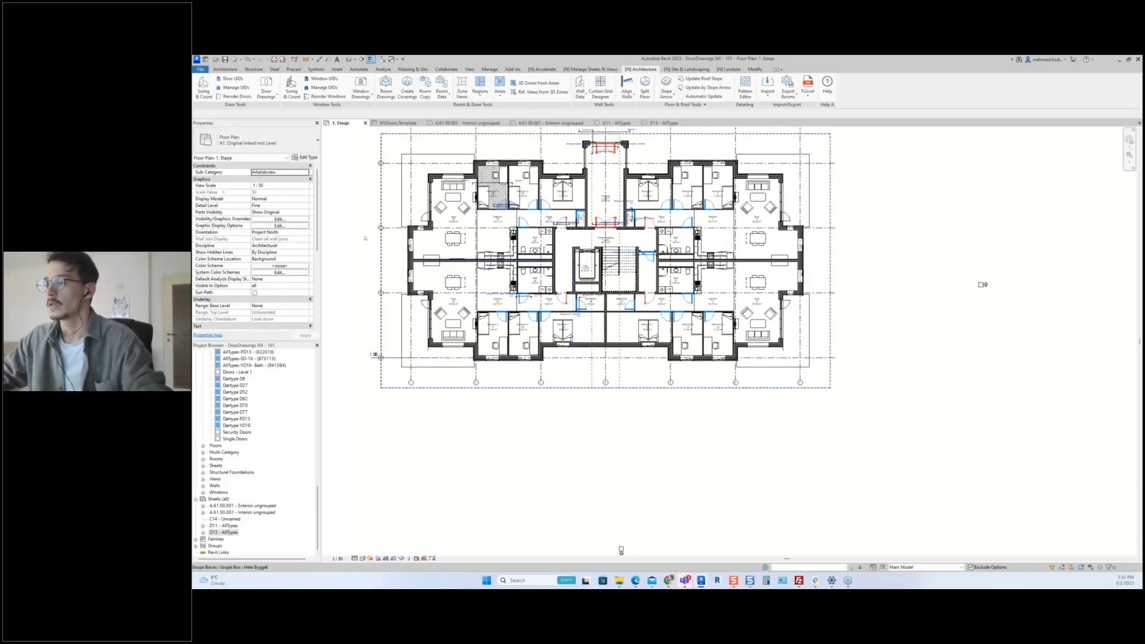
{"action": "scroll", "coordinate": [536, 304], "scroll_direction": "up", "scroll_amount": 1}
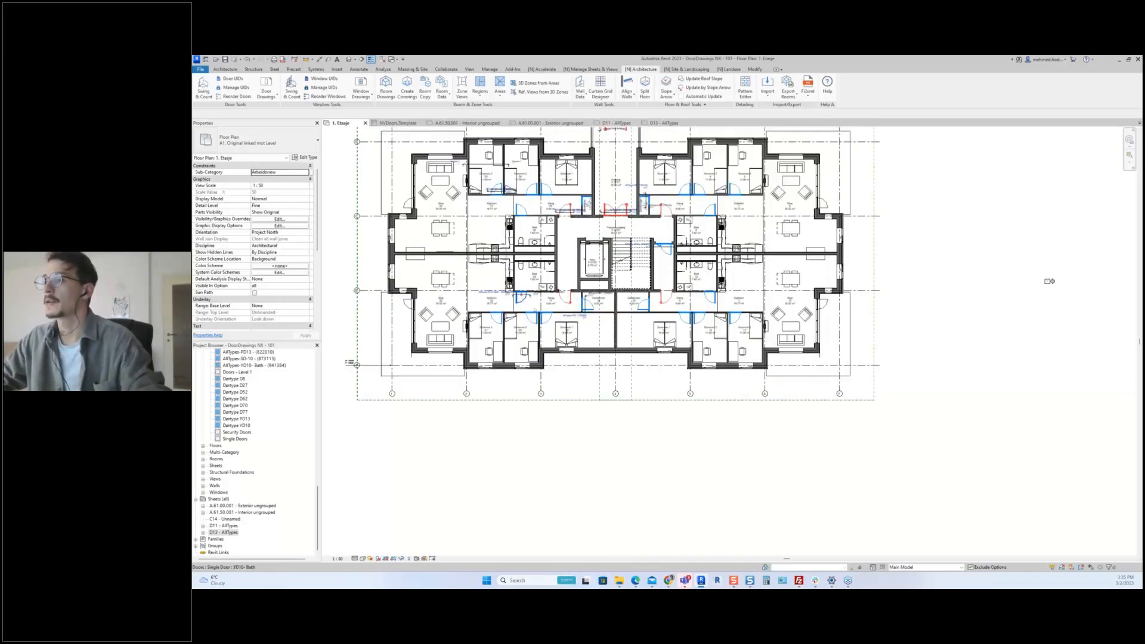
{"action": "scroll", "coordinate": [526, 304], "scroll_direction": "up", "scroll_amount": 1}
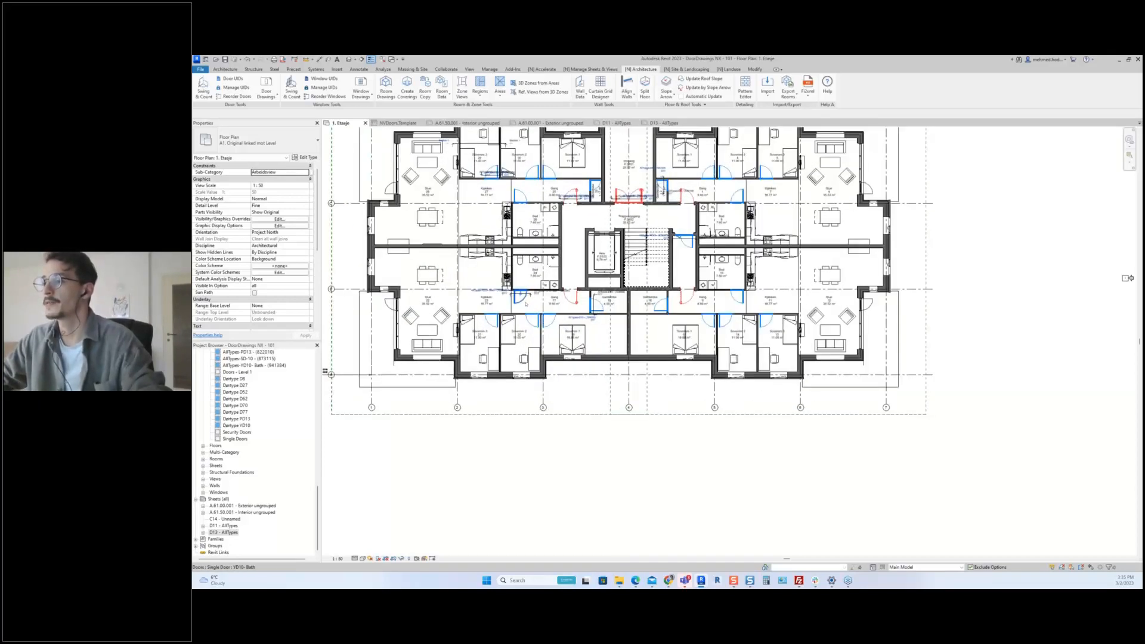
{"action": "scroll", "coordinate": [526, 303], "scroll_direction": "up", "scroll_amount": 4}
{"action": "left_click", "coordinate": [526, 302]}
{"action": "scroll", "coordinate": [525, 300], "scroll_direction": "up", "scroll_amount": 2}
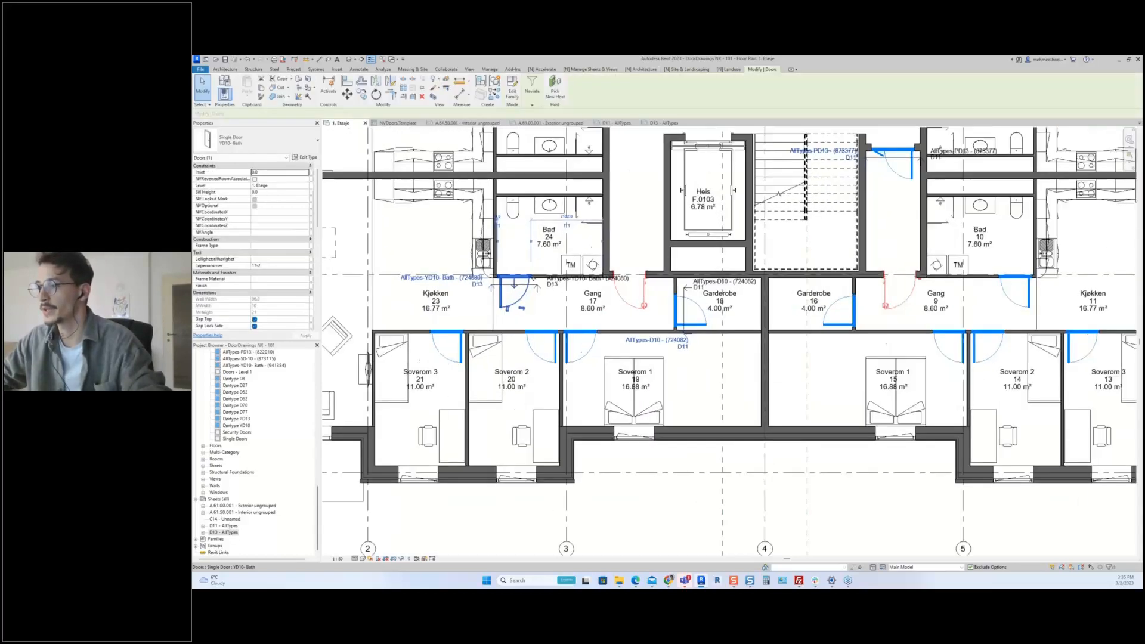
{"action": "left_click_drag", "start_coordinate": [526, 297], "coordinate": [541, 297]}
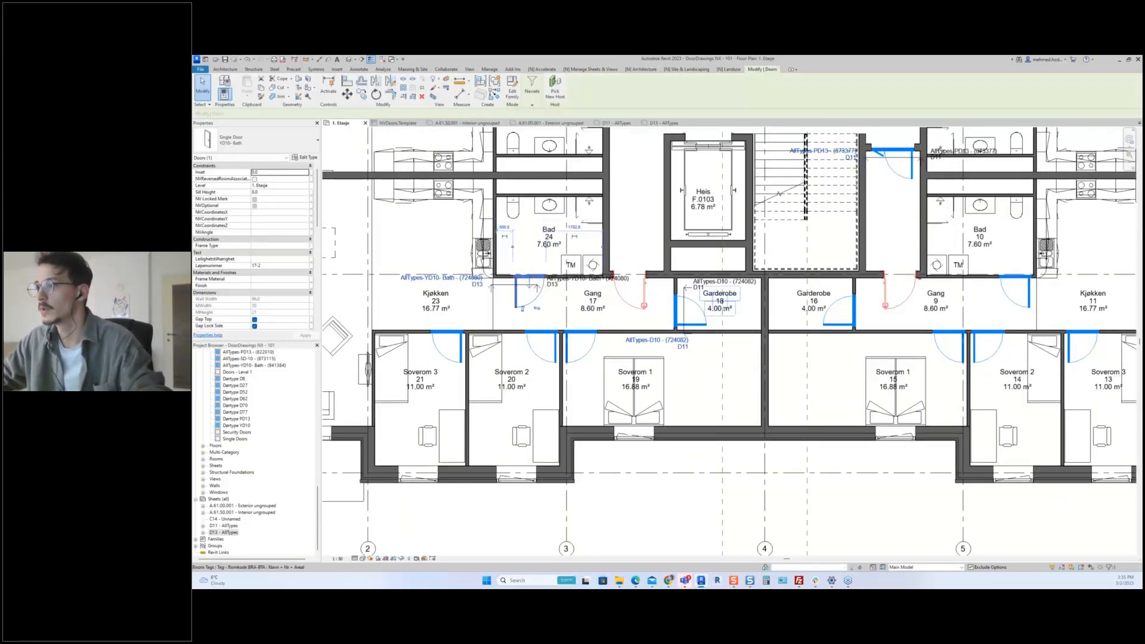
- Flip the D10 door between Gang 17 and Garderobe 18 so that it swings into Gang 17
{"action": "left_click", "coordinate": [706, 312]}
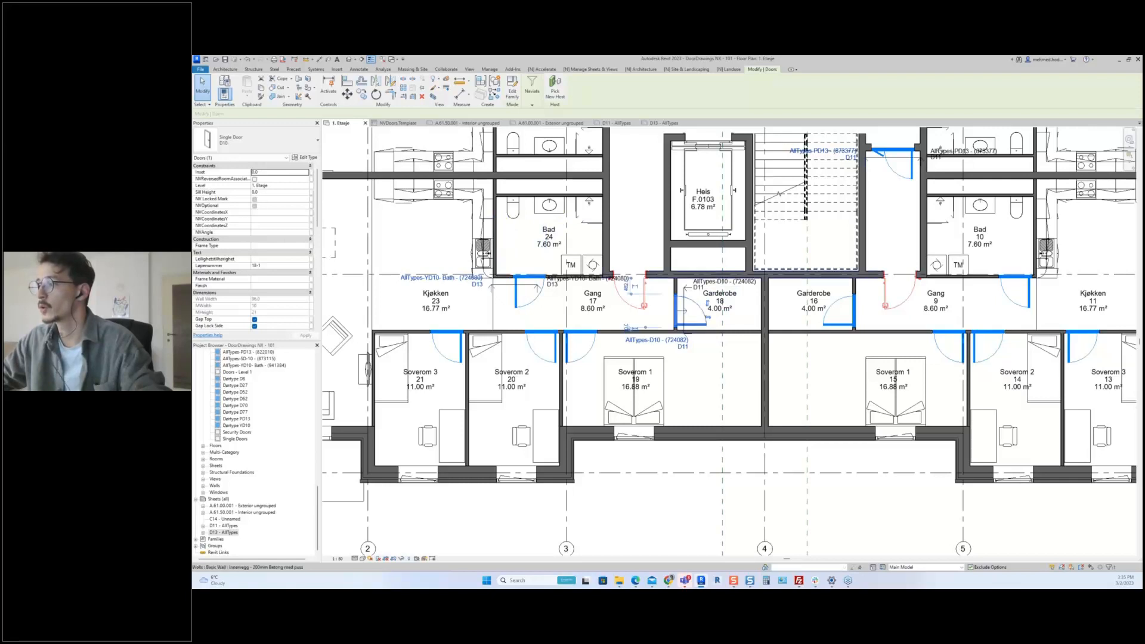
{"action": "left_click", "coordinate": [707, 318]}
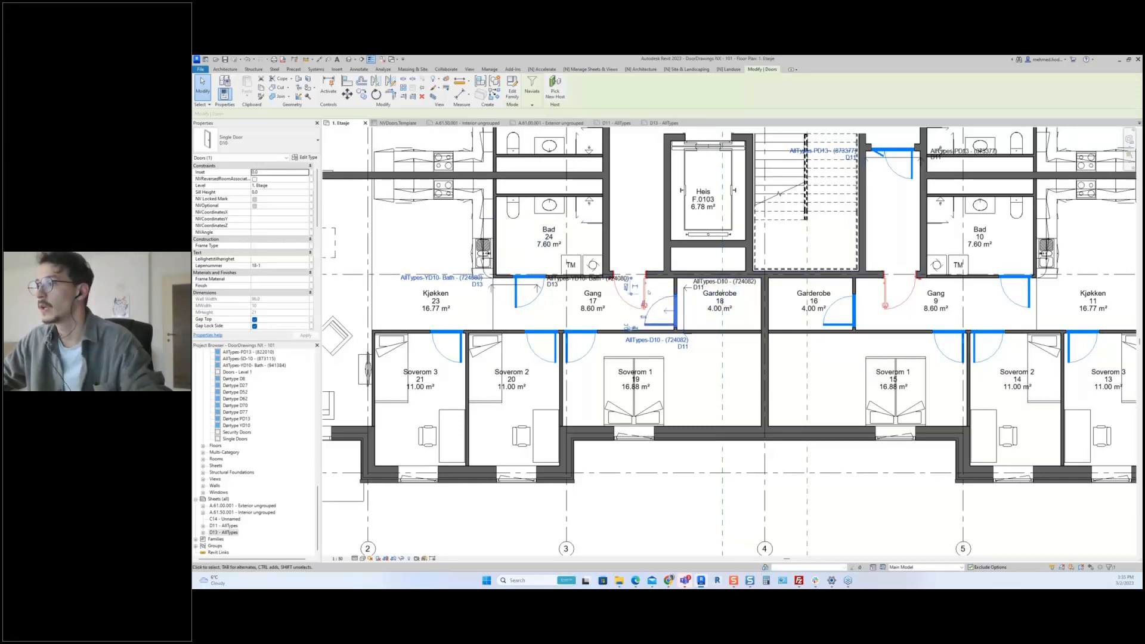
{"action": "scroll", "coordinate": [639, 295], "scroll_direction": "down", "scroll_amount": 1}
{"action": "scroll", "coordinate": [642, 297], "scroll_direction": "down", "scroll_amount": 1}
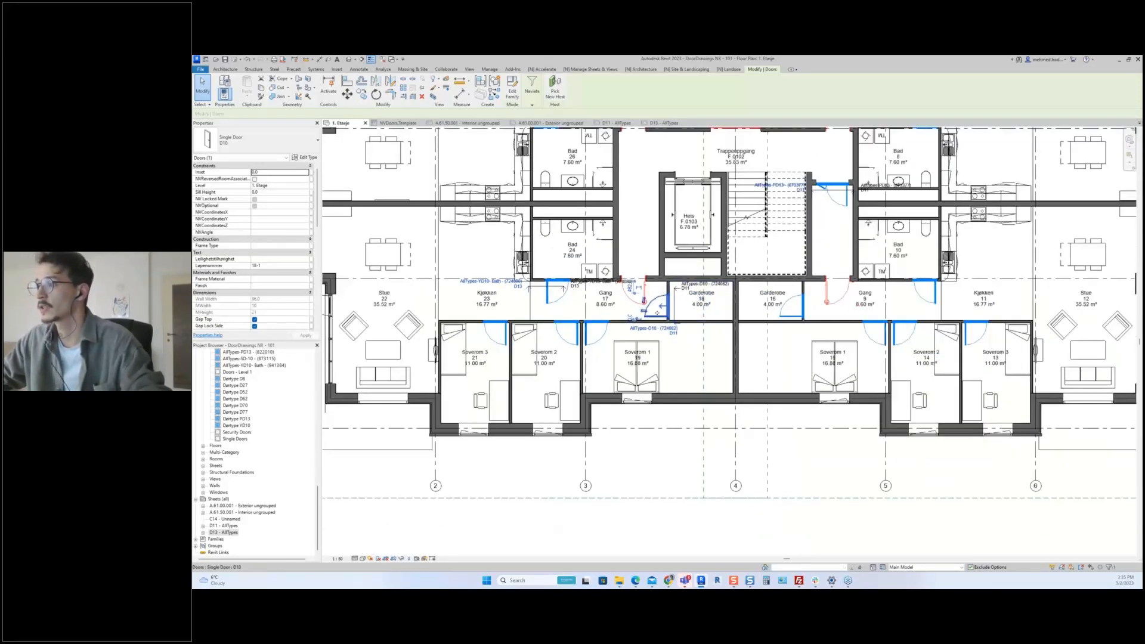
- Open sheet D11 - AllTypes again and examine the elevation and plan views of door type D27
{"action": "double_click", "coordinate": [228, 526]}
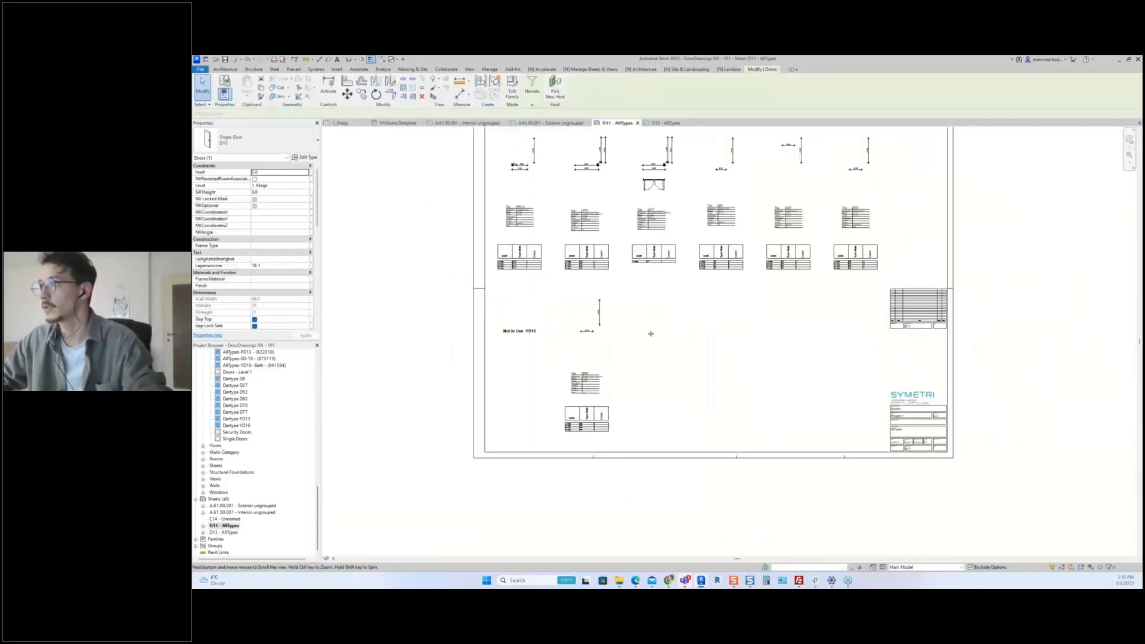
{"action": "middle_click_drag", "start_coordinate": [649, 332], "coordinate": [622, 362]}
{"action": "scroll", "coordinate": [767, 172], "scroll_direction": "up", "scroll_amount": 4}
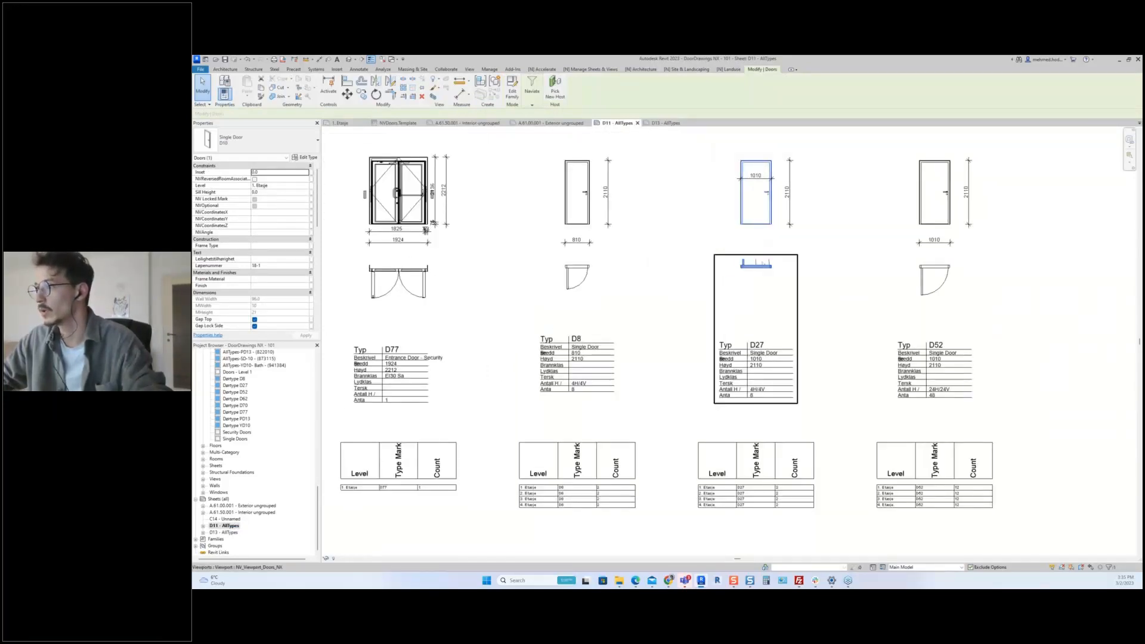
{"action": "scroll", "coordinate": [763, 263], "scroll_direction": "down", "scroll_amount": 2}
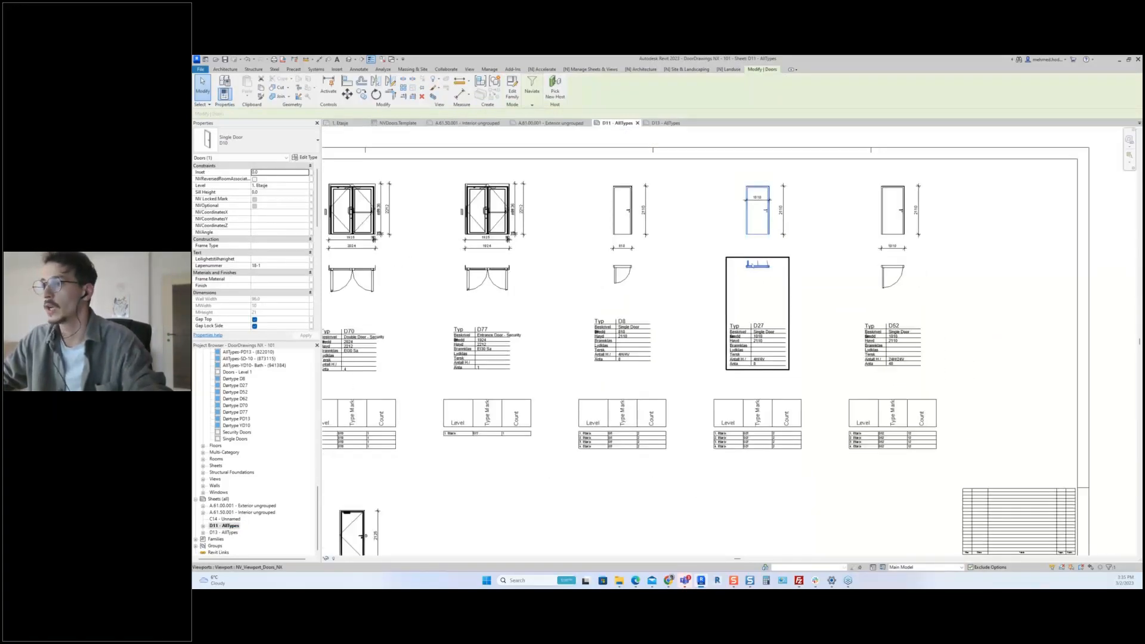
- View the whole of sheet D11 - AllTypes, and open sheet D13 - AllTypes to examine its door drawings
{"action": "scroll", "coordinate": [753, 266], "scroll_direction": "down", "scroll_amount": 2}
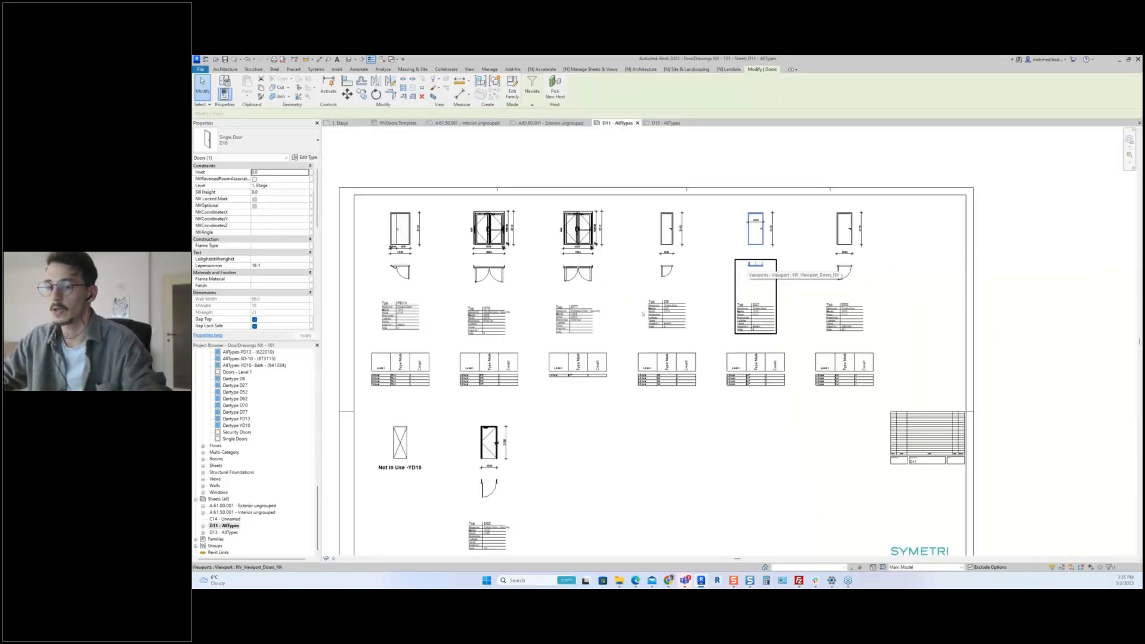
{"action": "double_click", "coordinate": [227, 532]}
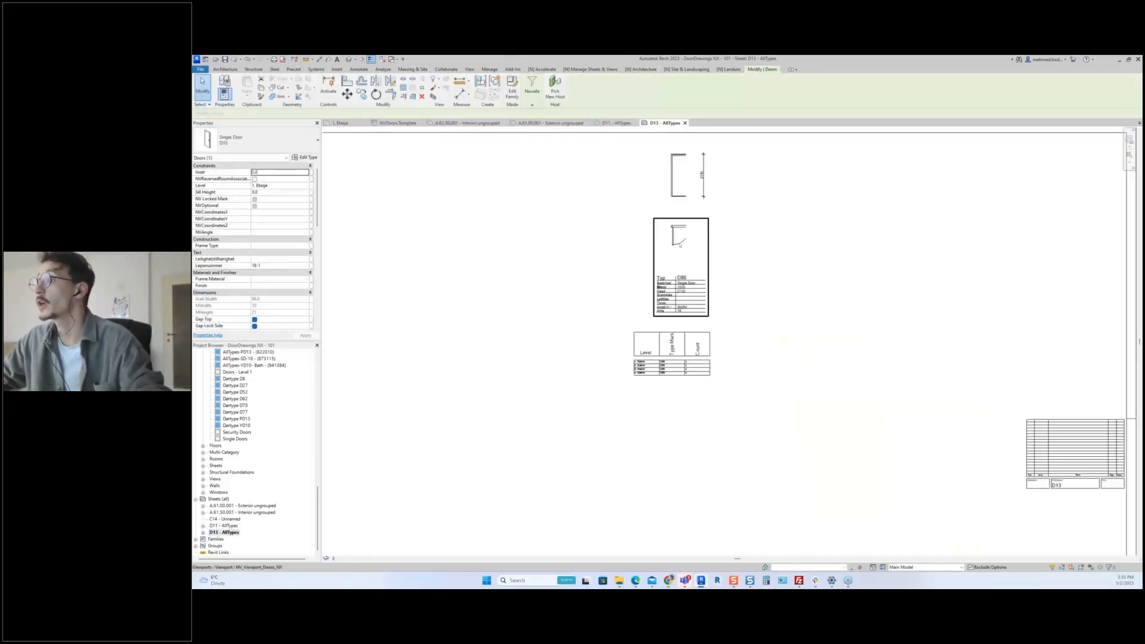
{"action": "left_click", "coordinate": [527, 237]}
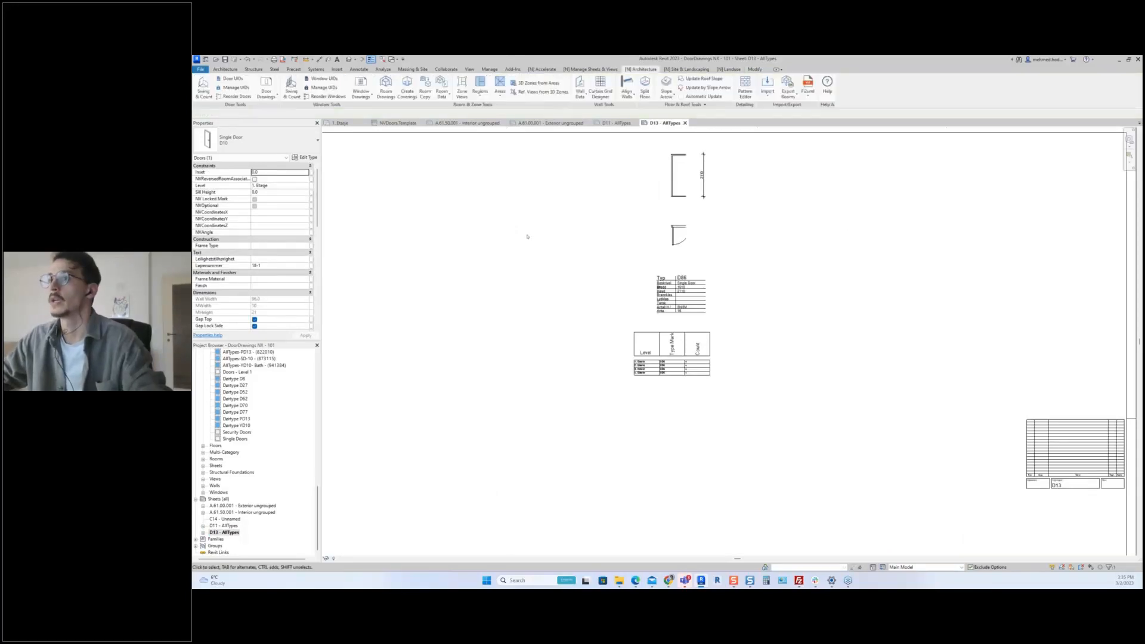
{"action": "scroll", "coordinate": [537, 238], "scroll_direction": "down", "scroll_amount": 3}
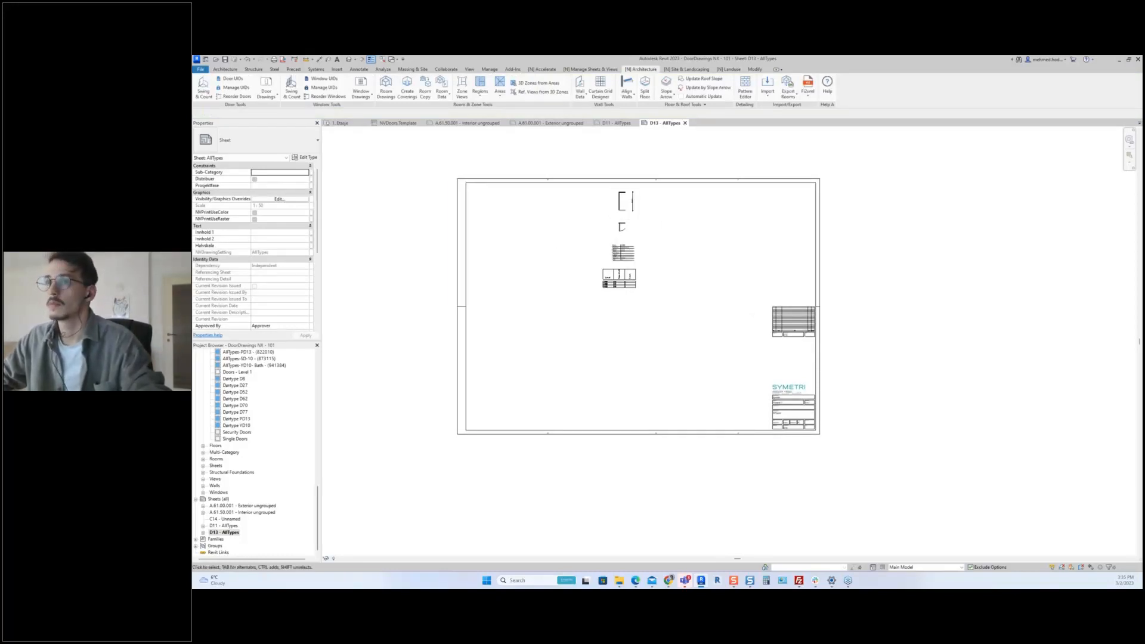
- Run Door Drawings from the 1. Etasje floor plan to update the existing AllTypes drawings for all project door types
{"action": "left_click", "coordinate": [339, 124]}
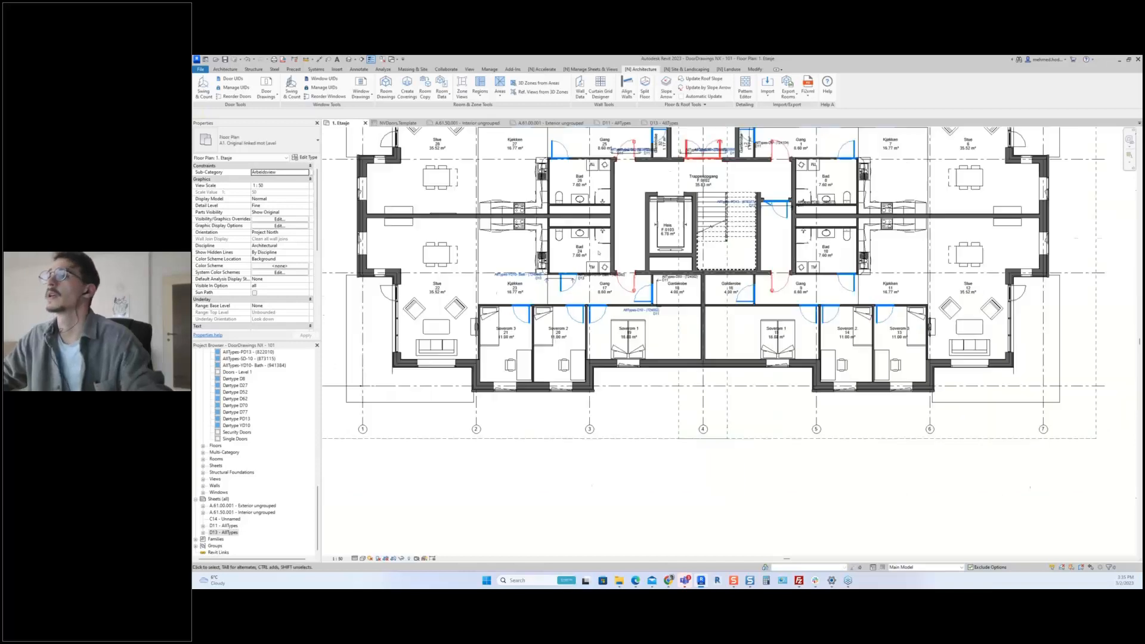
{"action": "scroll", "coordinate": [594, 299], "scroll_direction": "down", "scroll_amount": 2}
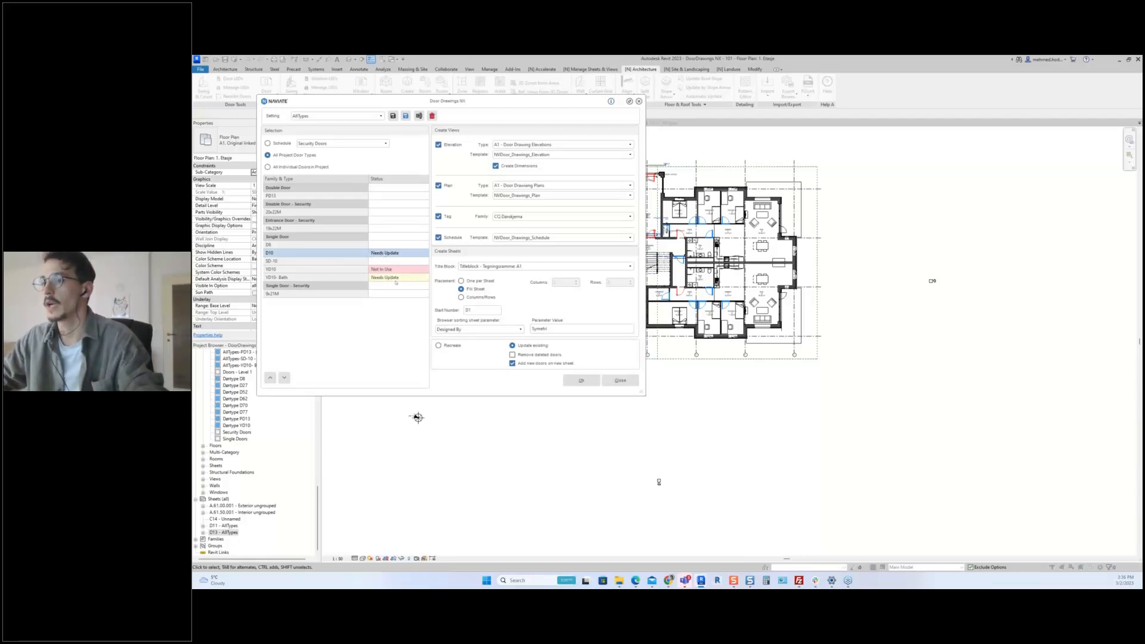
{"action": "left_click", "coordinate": [390, 278]}
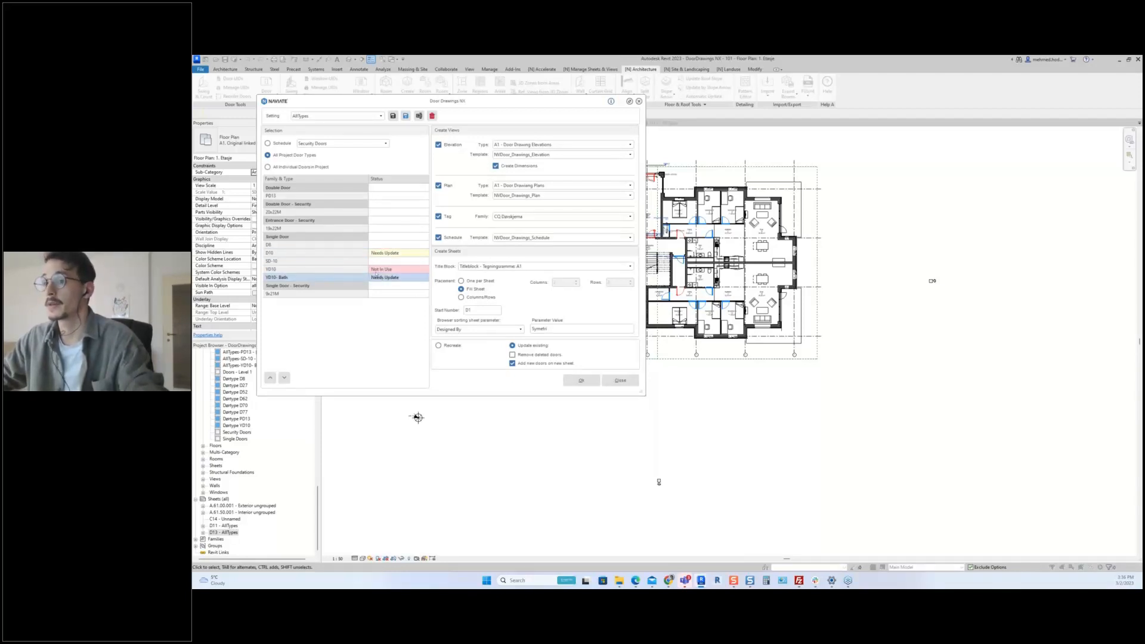
{"action": "left_click", "coordinate": [321, 272]}
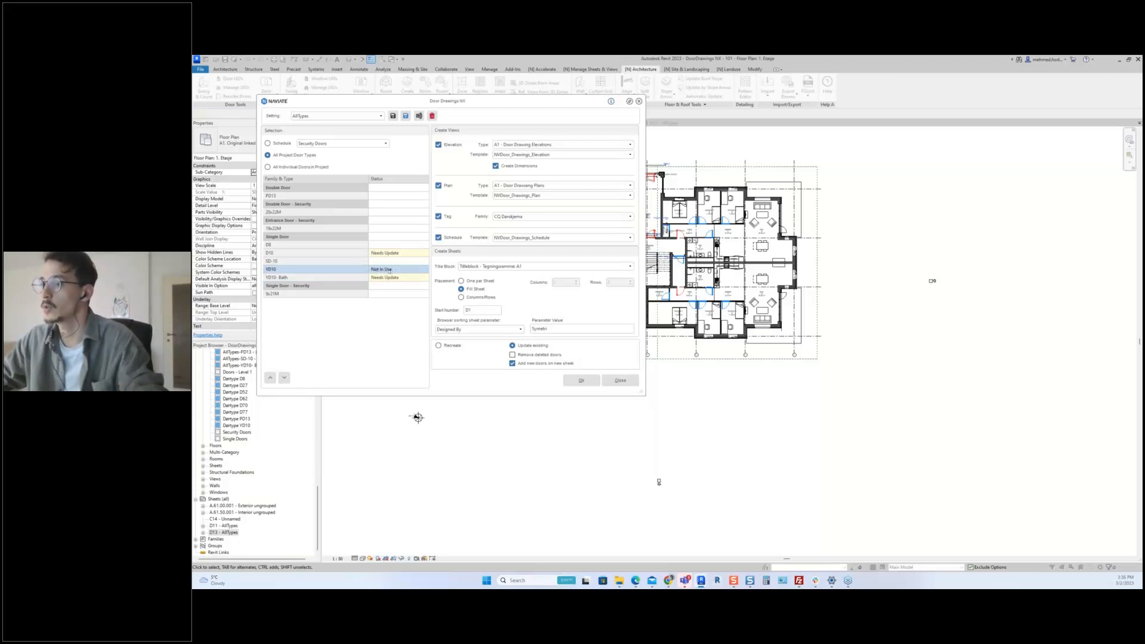
{"action": "left_click", "coordinate": [581, 380]}
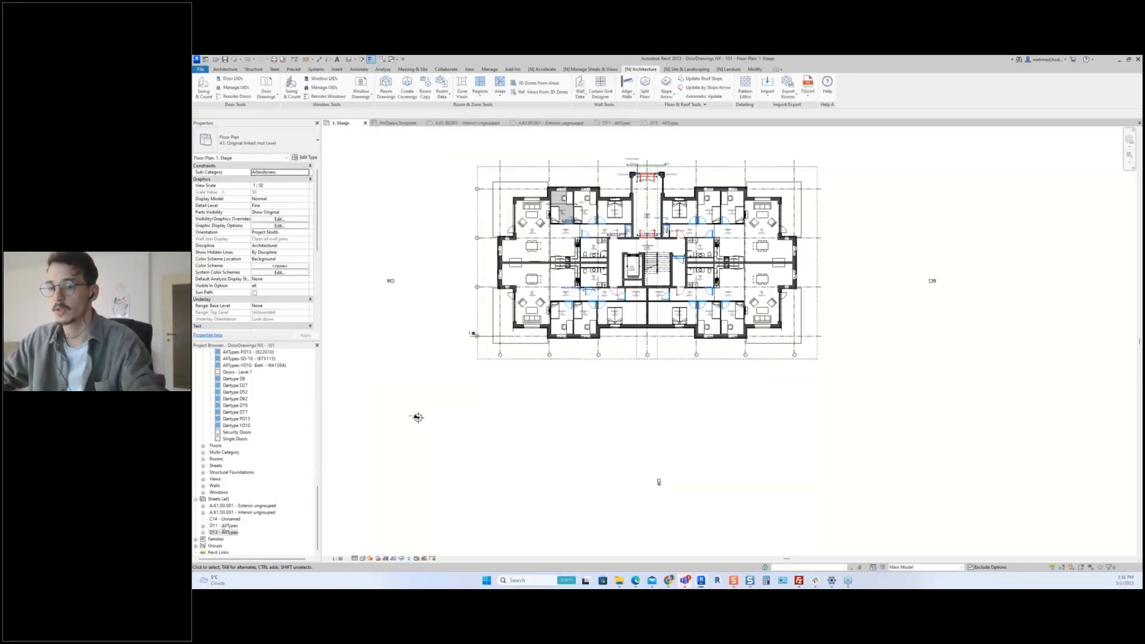
- Inspect the updated elevation and plan views of the doors on sheets D11 - AllTypes and D13 - AllTypes
{"action": "double_click", "coordinate": [224, 526]}
{"action": "scroll", "coordinate": [568, 328], "scroll_direction": "down", "scroll_amount": 1}
{"action": "middle_click_drag", "start_coordinate": [568, 328], "coordinate": [570, 302]}
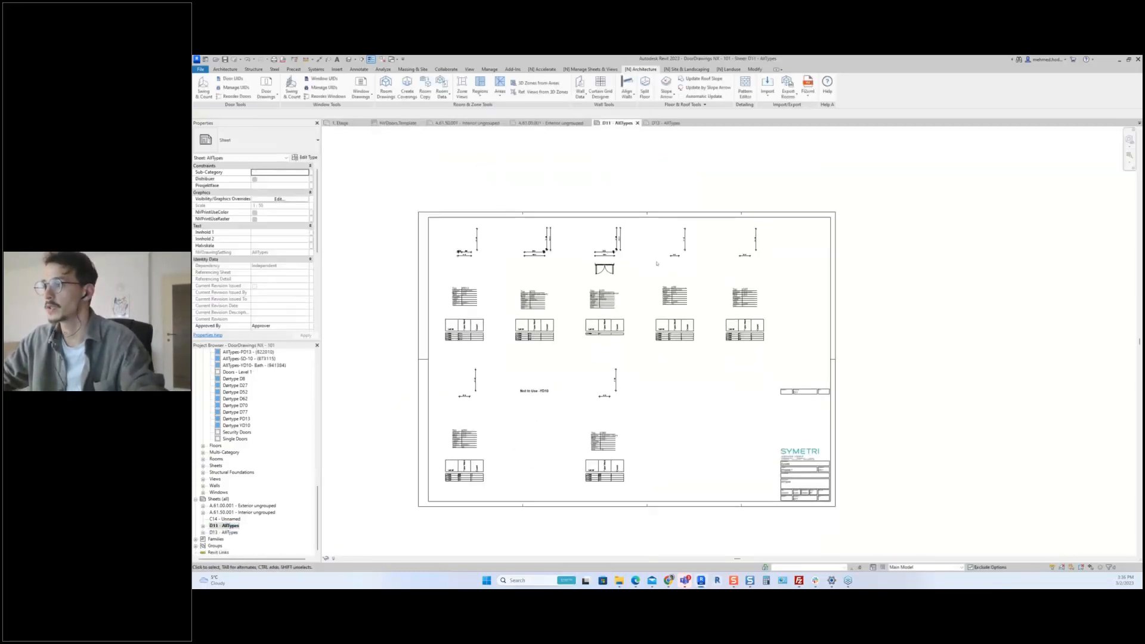
{"action": "scroll", "coordinate": [654, 255], "scroll_direction": "up", "scroll_amount": 2}
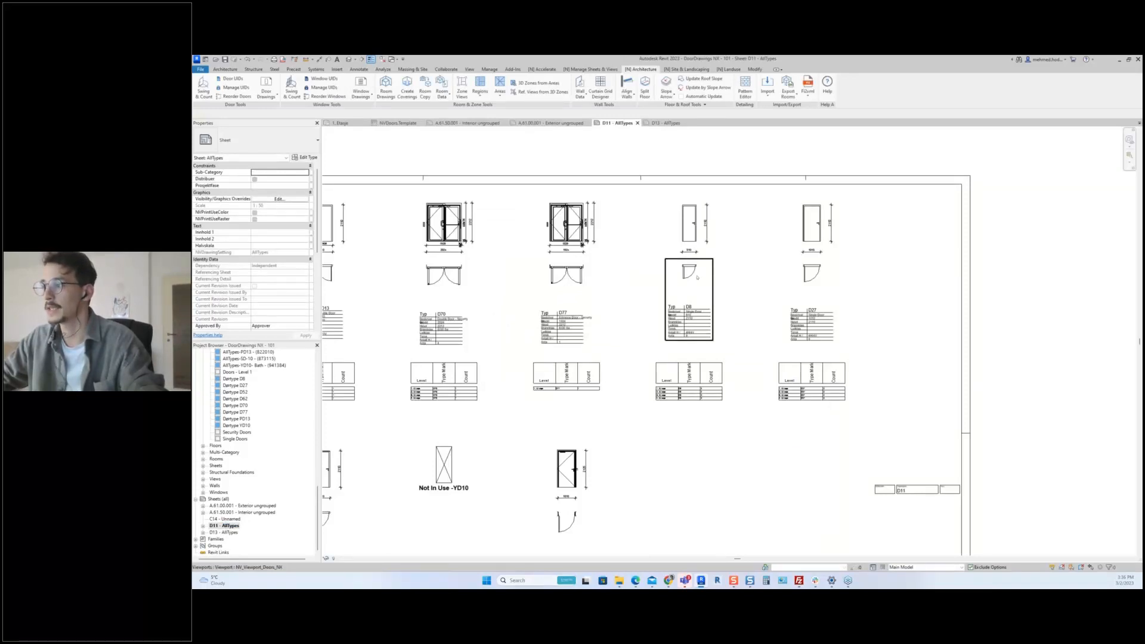
{"action": "left_click", "coordinate": [227, 532]}
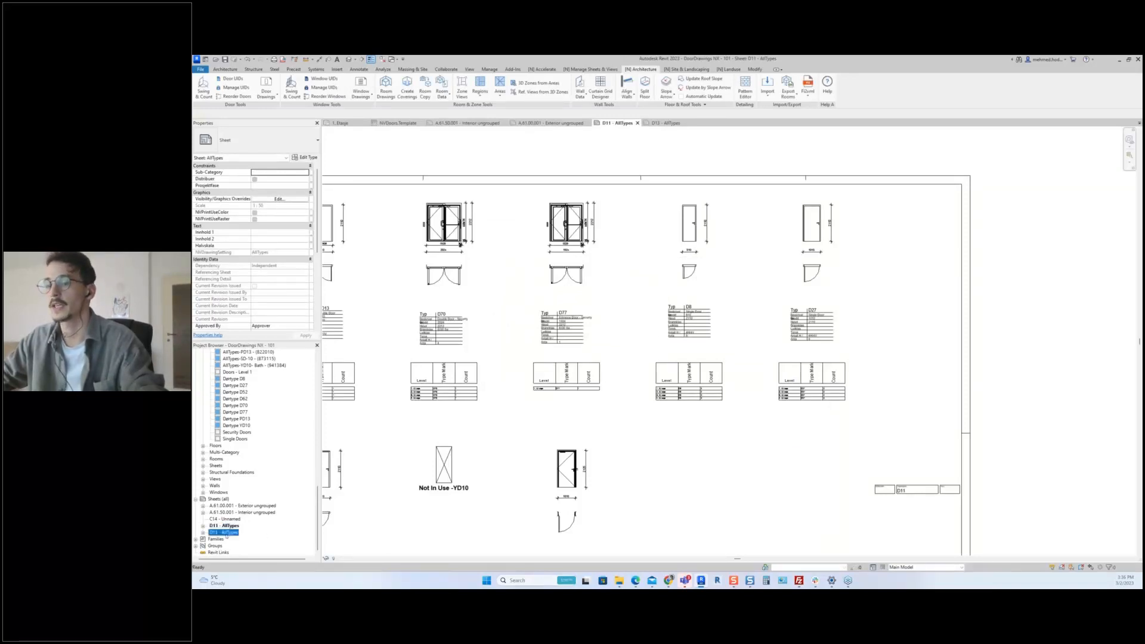
{"action": "left_click", "coordinate": [226, 534]}
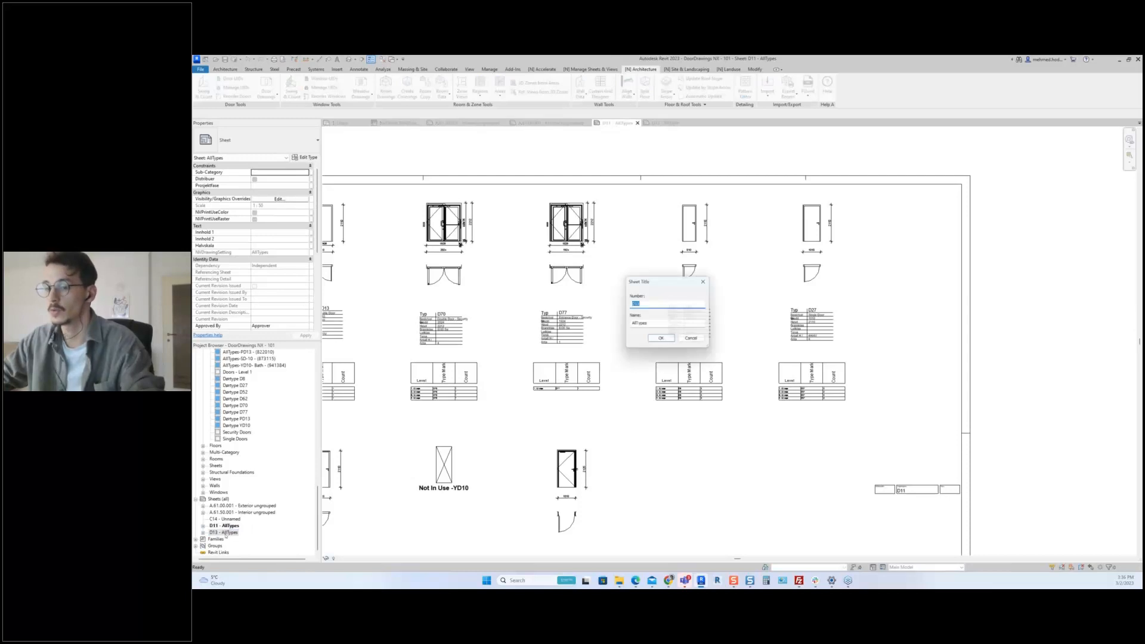
{"action": "key", "text": "Escape"}
{"action": "double_click", "coordinate": [221, 533]}
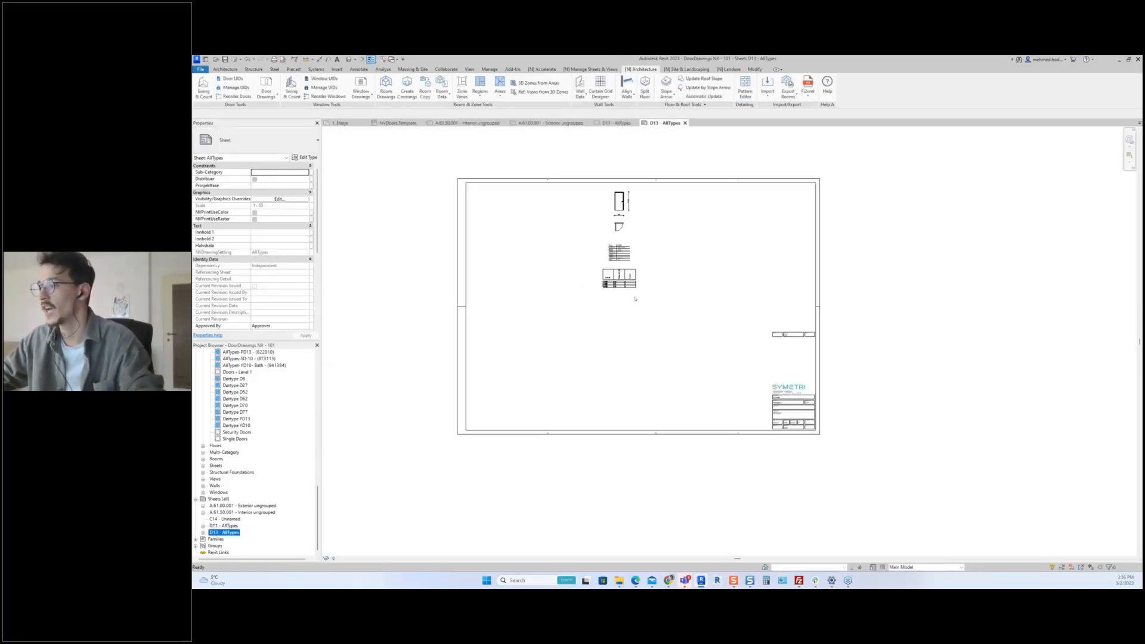
- In the 1. Etasje floor plan, examine the YD10- Bath section marker at the Bad 24 door and the flipped Garderobe 18 door
{"action": "left_click", "coordinate": [340, 124]}
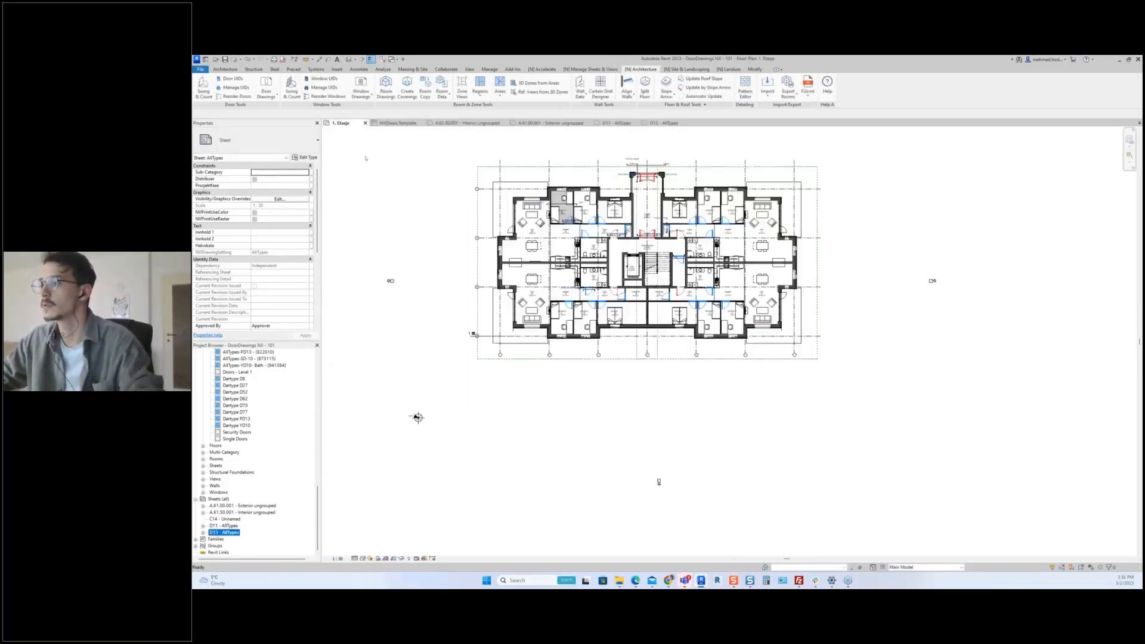
{"action": "scroll", "coordinate": [590, 280], "scroll_direction": "up", "scroll_amount": 6}
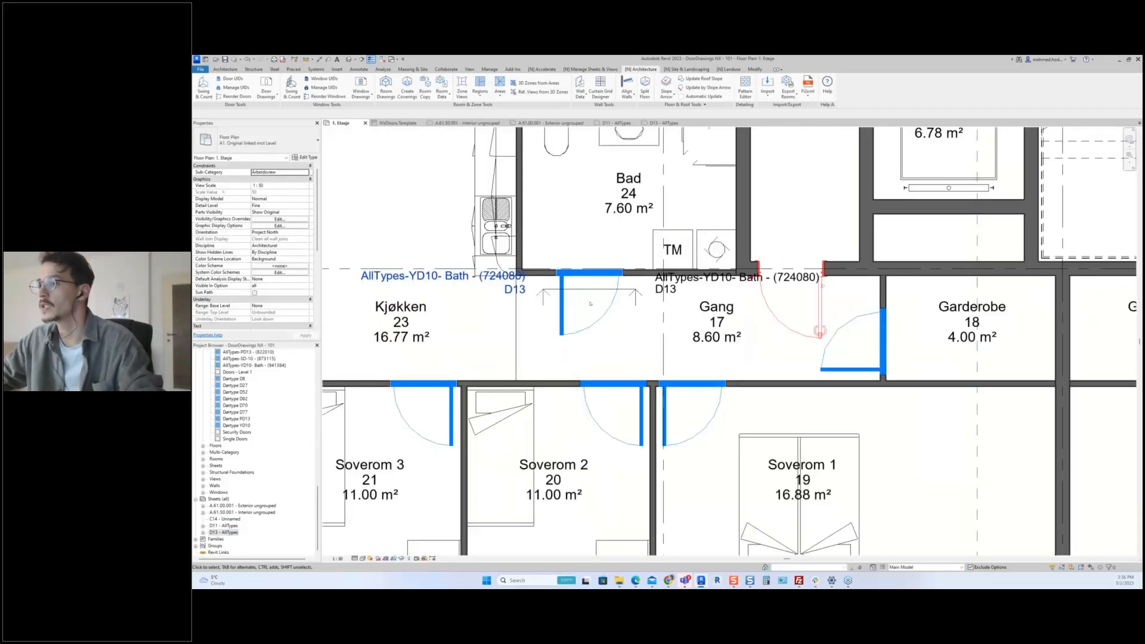
{"action": "scroll", "coordinate": [589, 291], "scroll_direction": "down", "scroll_amount": 2}
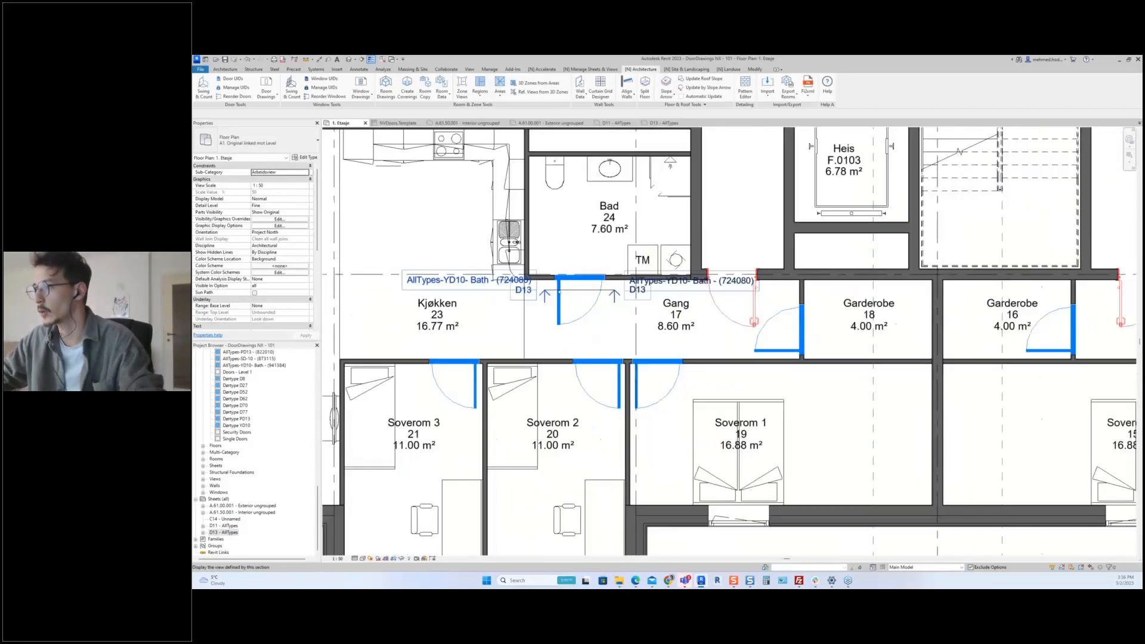
{"action": "scroll", "coordinate": [589, 291], "scroll_direction": "down", "scroll_amount": 1}
{"action": "scroll", "coordinate": [619, 349], "scroll_direction": "down", "scroll_amount": 2}
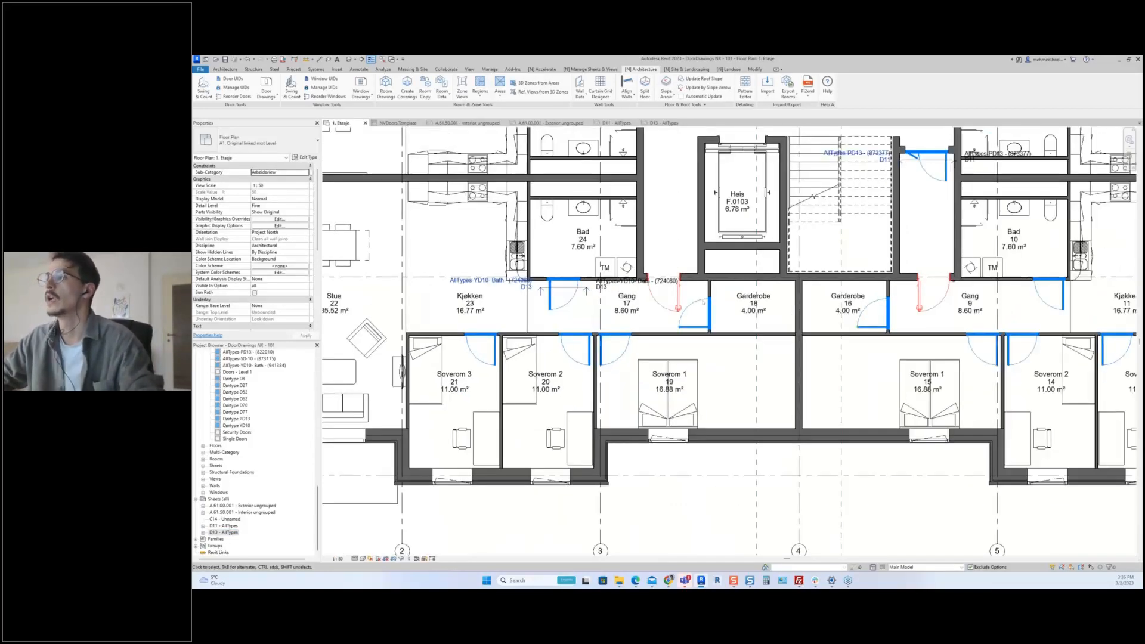
{"action": "scroll", "coordinate": [551, 346], "scroll_direction": "down", "scroll_amount": 3}
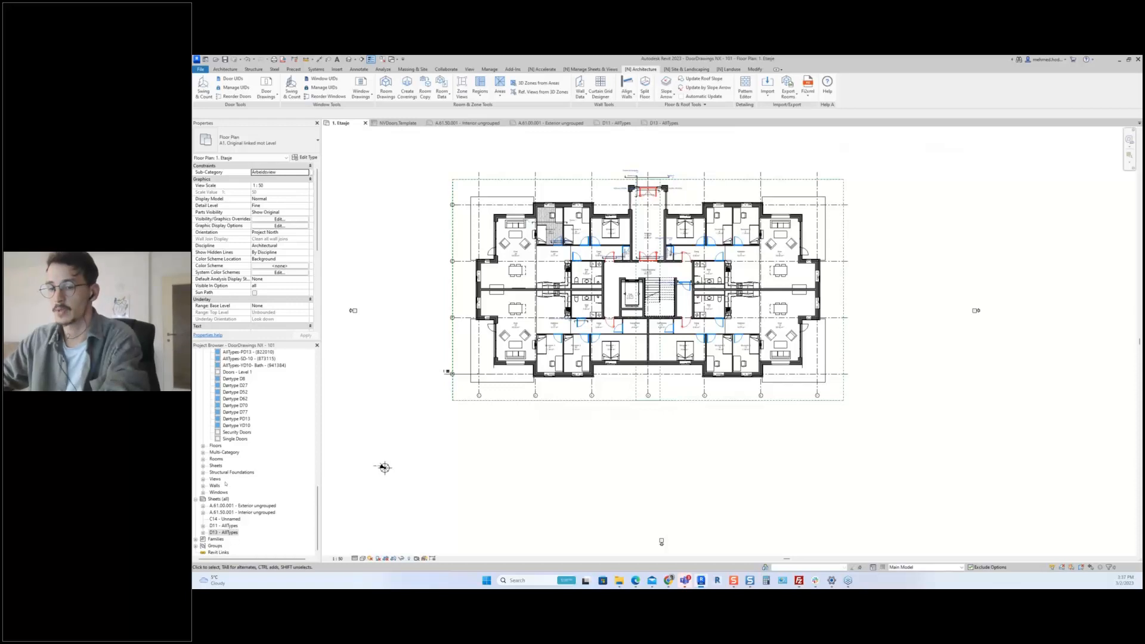
- Delete the AllTypes-19x22M floor plan from the A1 - Door Drawing Plans in the project
{"action": "scroll", "coordinate": [226, 471], "scroll_direction": "up", "scroll_amount": 5}
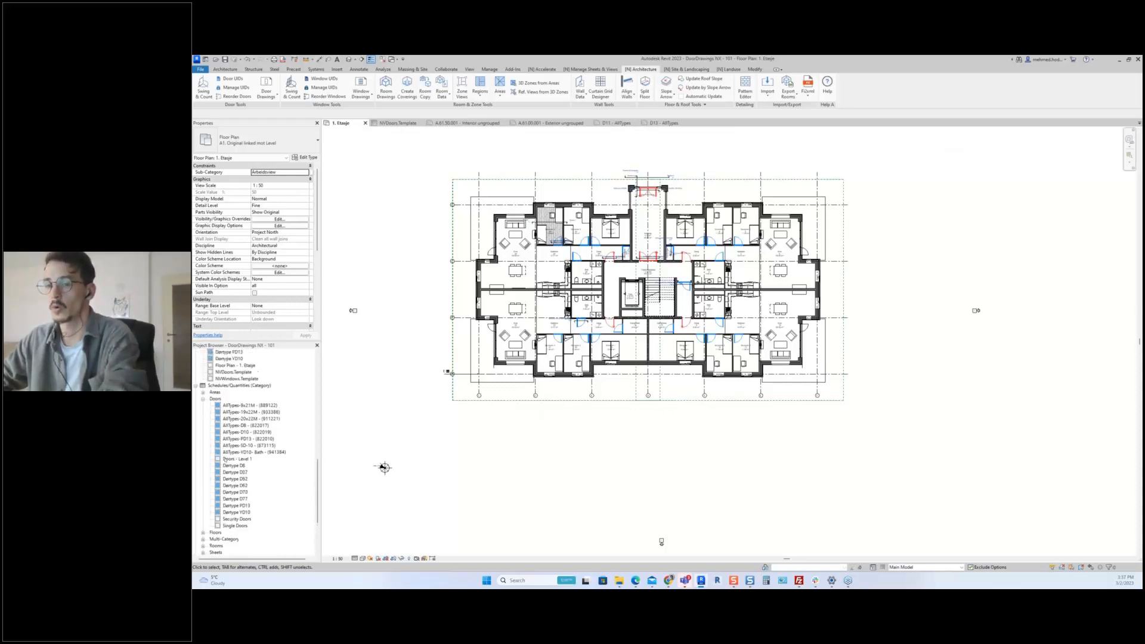
{"action": "scroll", "coordinate": [237, 445], "scroll_direction": "up", "scroll_amount": 8}
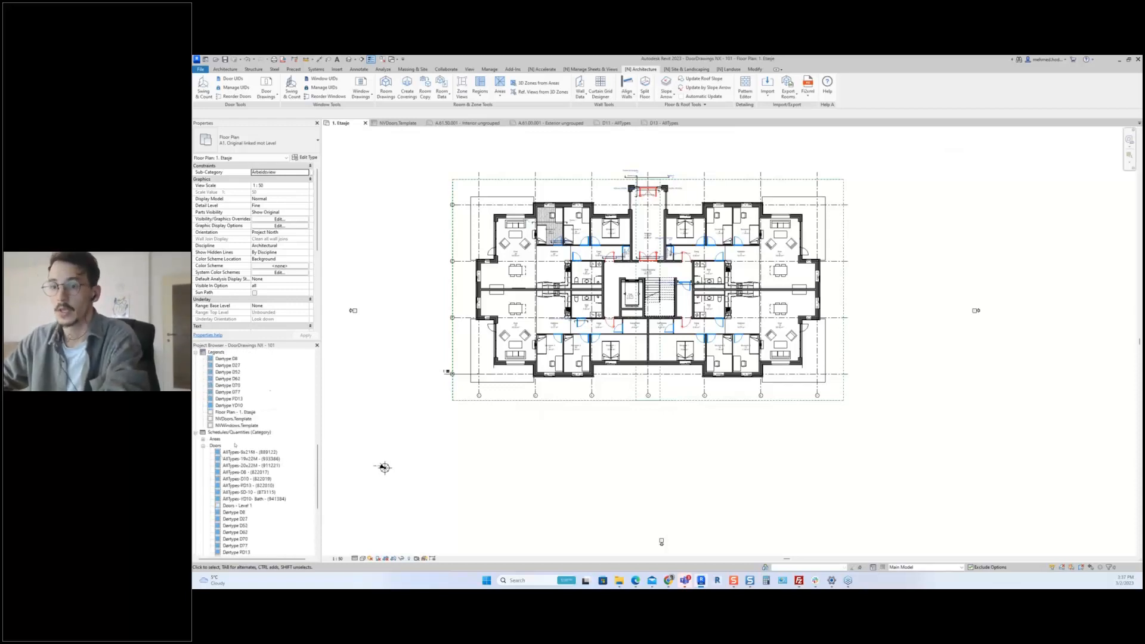
{"action": "scroll", "coordinate": [260, 396], "scroll_direction": "up", "scroll_amount": 3}
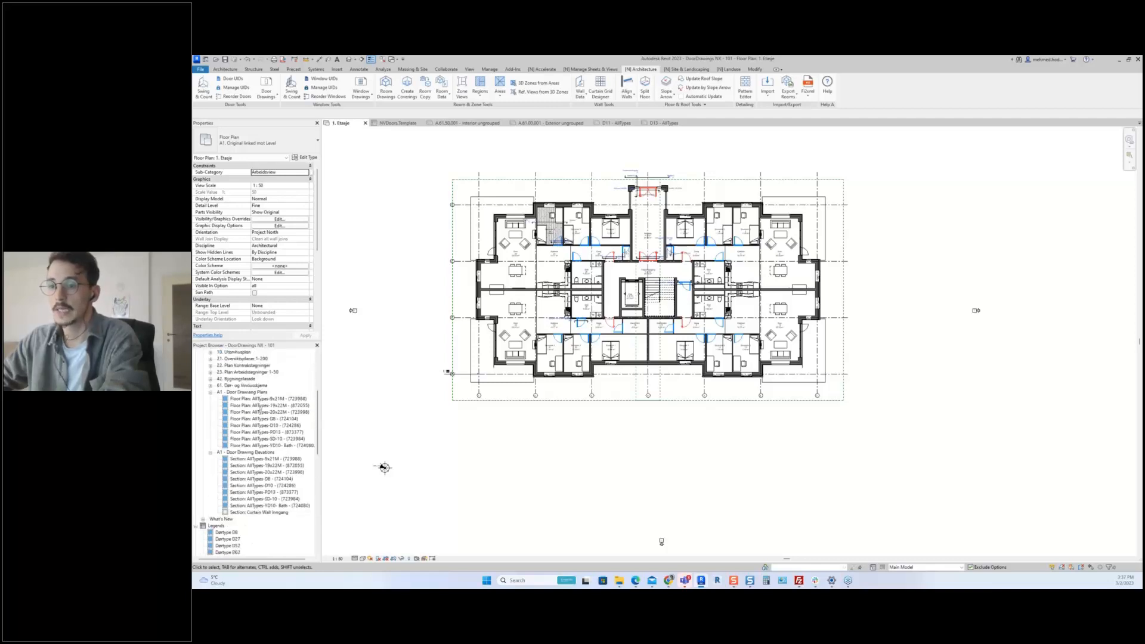
{"action": "left_click", "coordinate": [260, 406]}
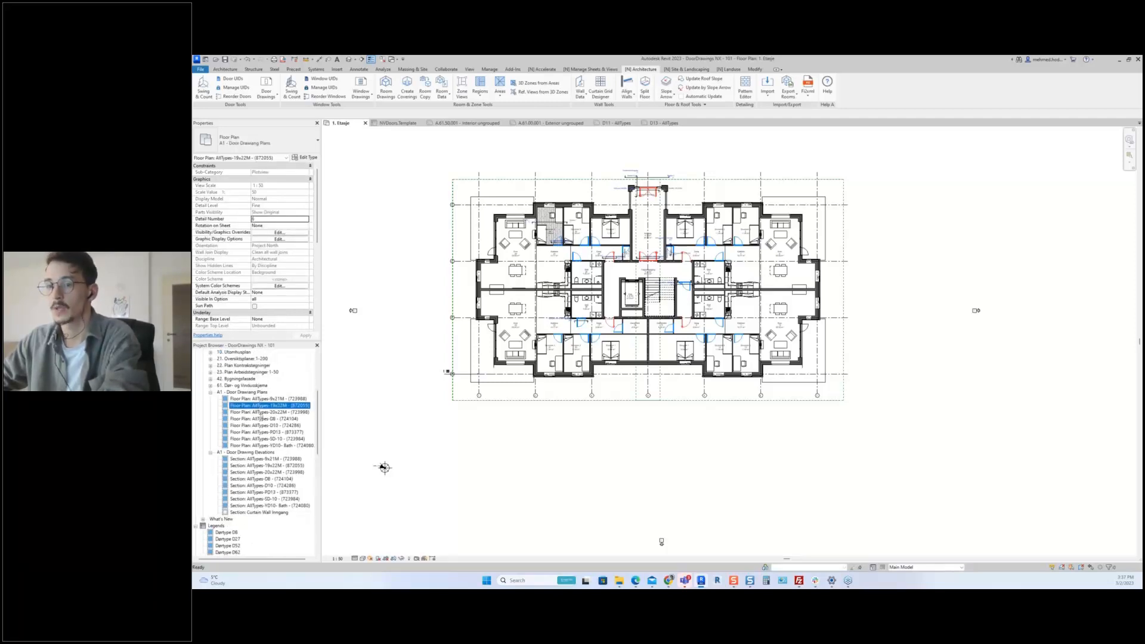
{"action": "left_click", "coordinate": [256, 398]}
{"action": "scroll", "coordinate": [247, 411], "scroll_direction": "down", "scroll_amount": 2}
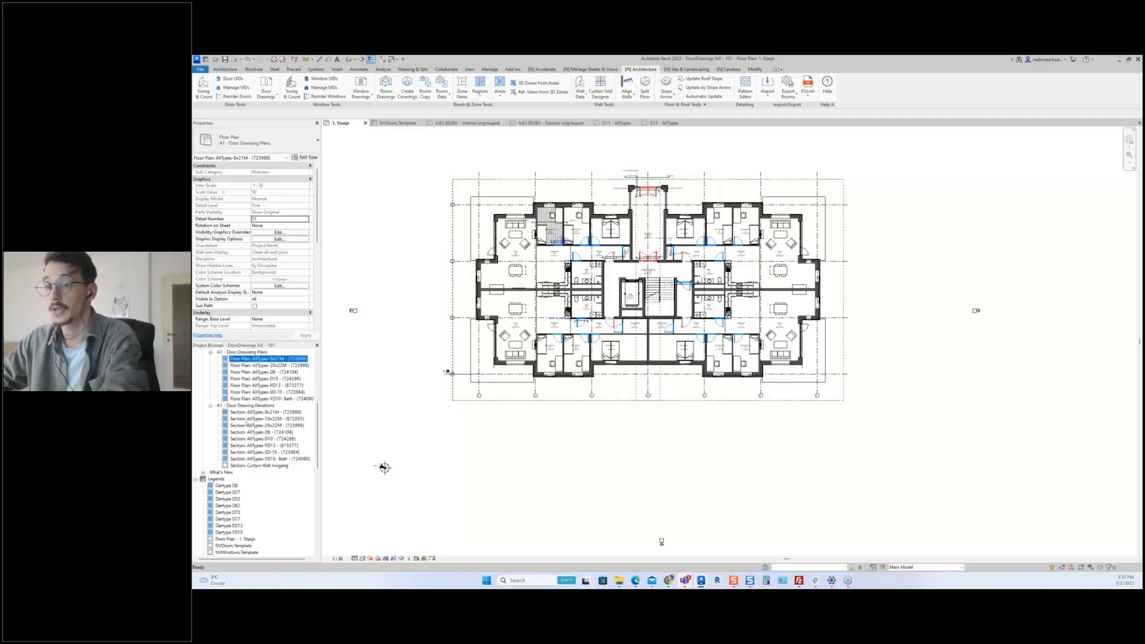
- Delete the AllTypes-19x22M section from the A1 - Door Drawing Elevations and the AllTypes-19x22M door schedule
{"action": "left_click", "coordinate": [248, 419]}
{"action": "left_click", "coordinate": [254, 412]}
{"action": "scroll", "coordinate": [220, 425], "scroll_direction": "down", "scroll_amount": 3}
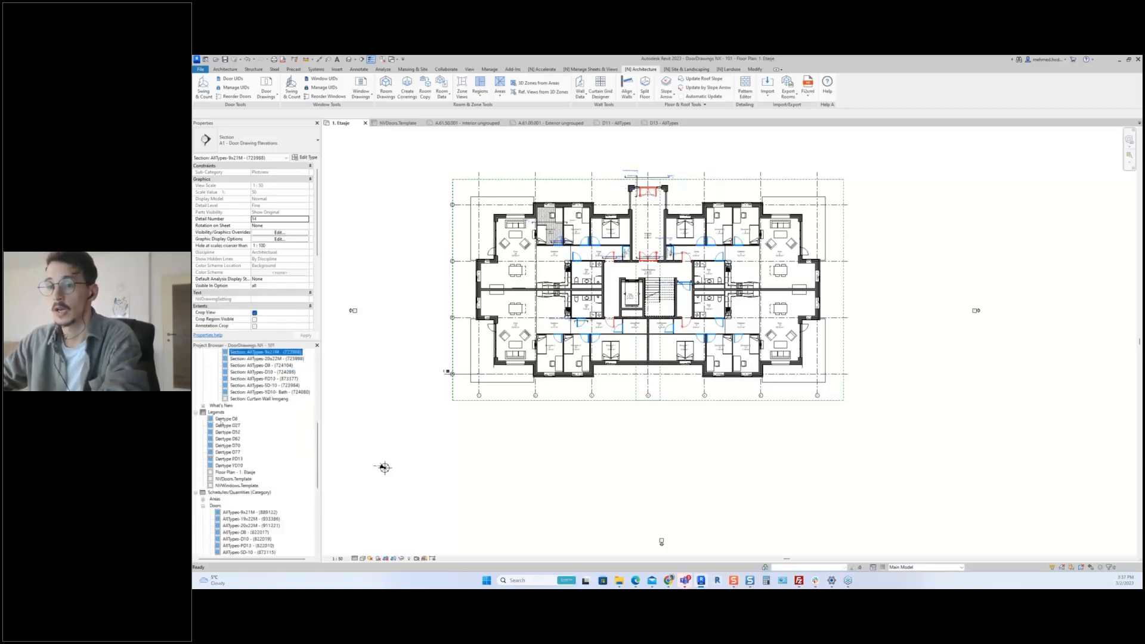
{"action": "scroll", "coordinate": [225, 458], "scroll_direction": "down", "scroll_amount": 3}
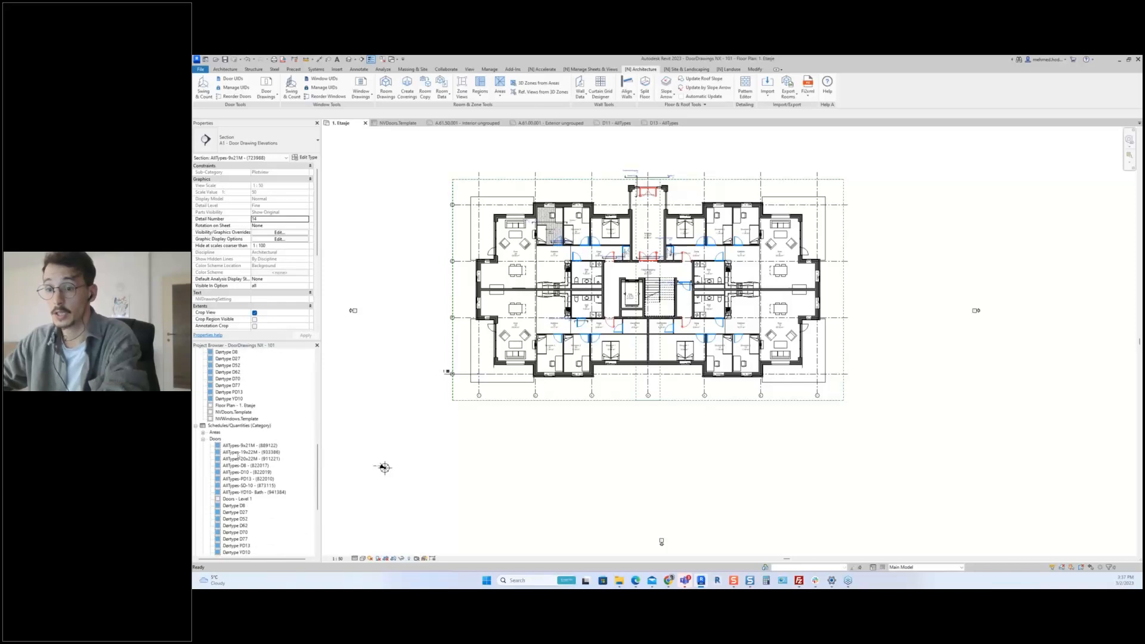
{"action": "left_click", "coordinate": [244, 445]}
{"action": "scroll", "coordinate": [256, 435], "scroll_direction": "down", "scroll_amount": 4}
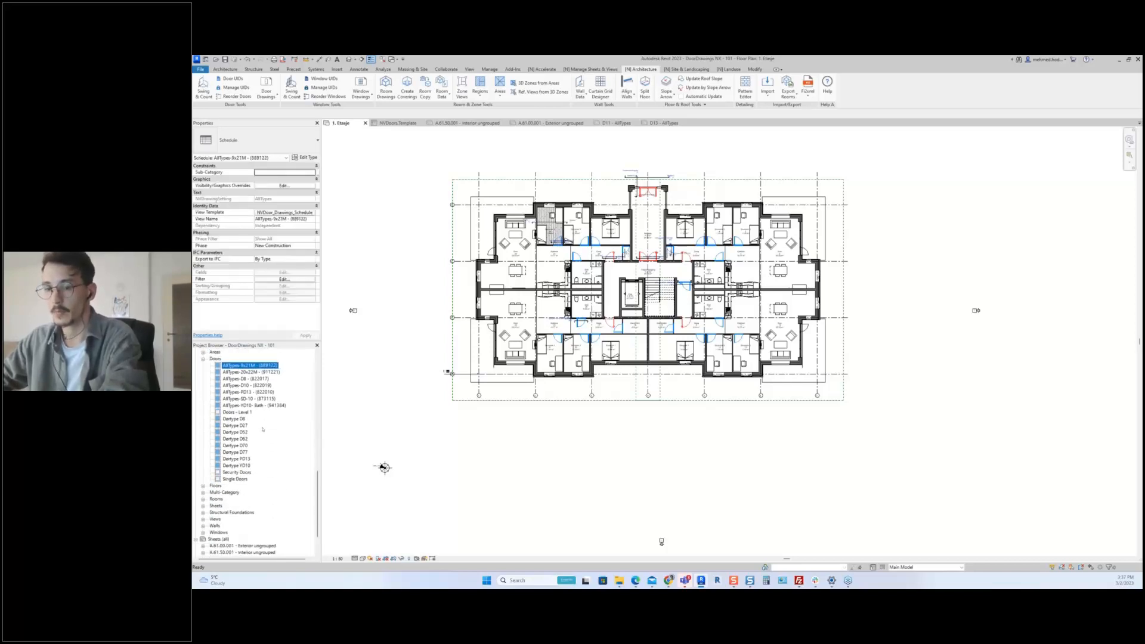
{"action": "scroll", "coordinate": [262, 428], "scroll_direction": "down", "scroll_amount": 2}
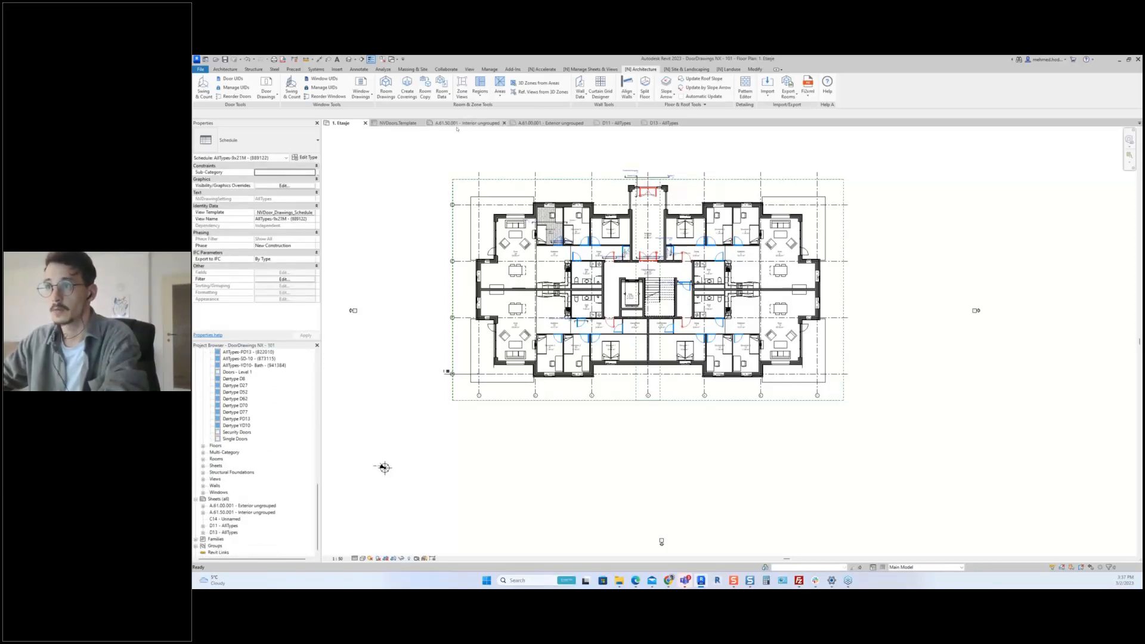
- Check the layout of sheets D11 - AllTypes and D13 - AllTypes after the deletion of the 19x22M views and schedule
{"action": "left_click", "coordinate": [620, 124]}
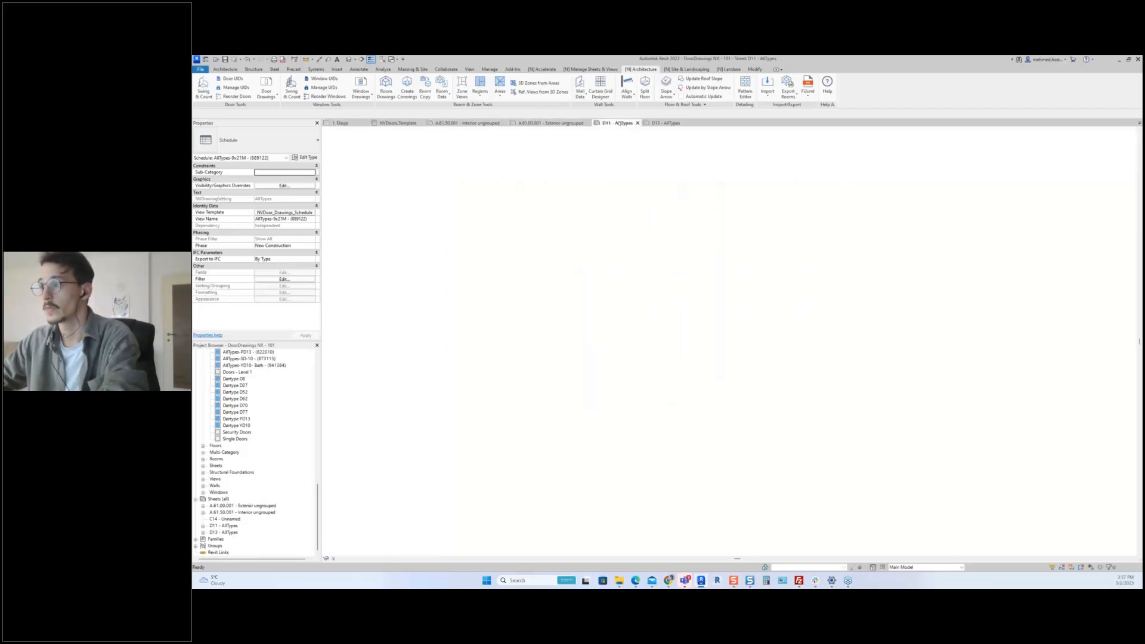
{"action": "scroll", "coordinate": [606, 293], "scroll_direction": "down", "scroll_amount": 2}
{"action": "middle_click_drag", "start_coordinate": [606, 293], "coordinate": [628, 258]}
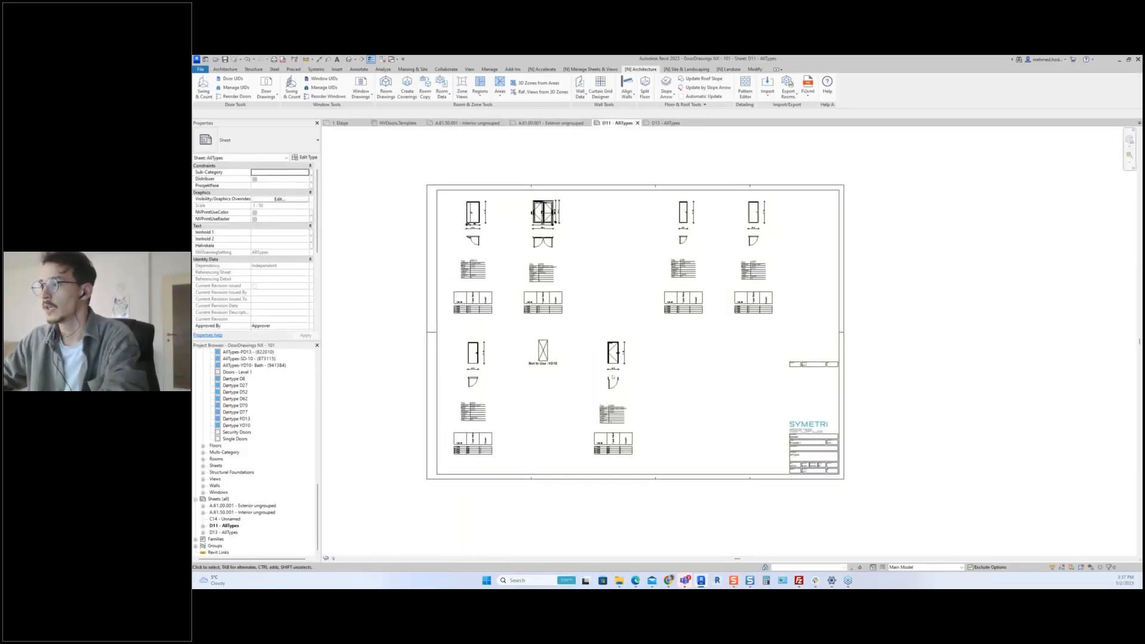
{"action": "double_click", "coordinate": [224, 532]}
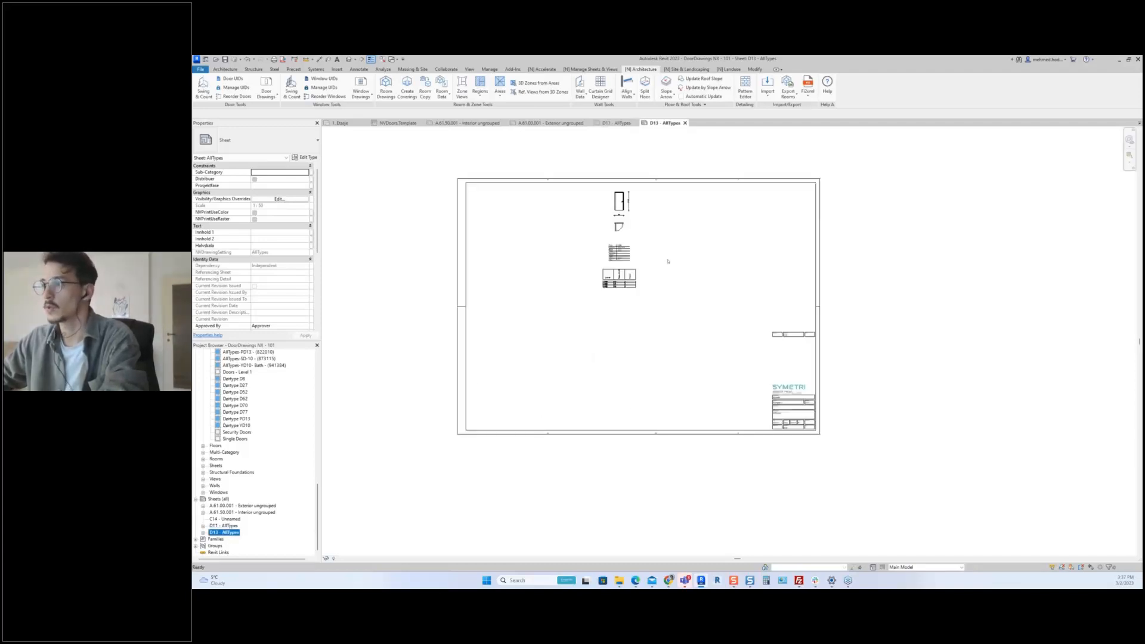
{"action": "left_click", "coordinate": [607, 122]}
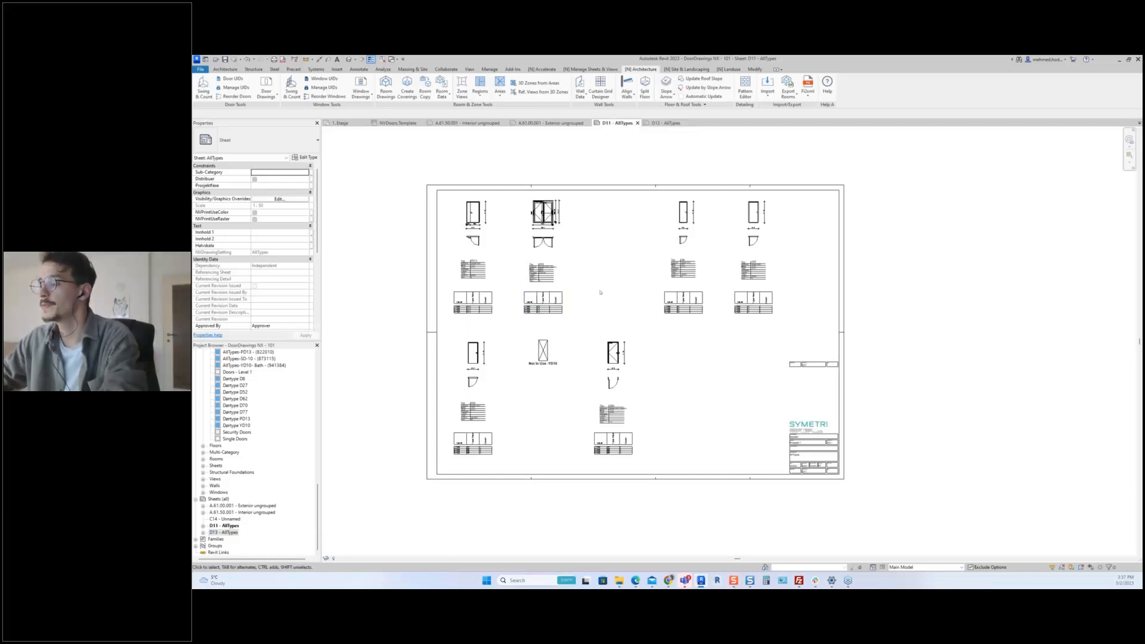
- Run Door Drawings from the 1. Etasje floor plan with the AllTypes setting and Update existing to recreate the missing 19x22M views and schedule
{"action": "left_click", "coordinate": [339, 123]}
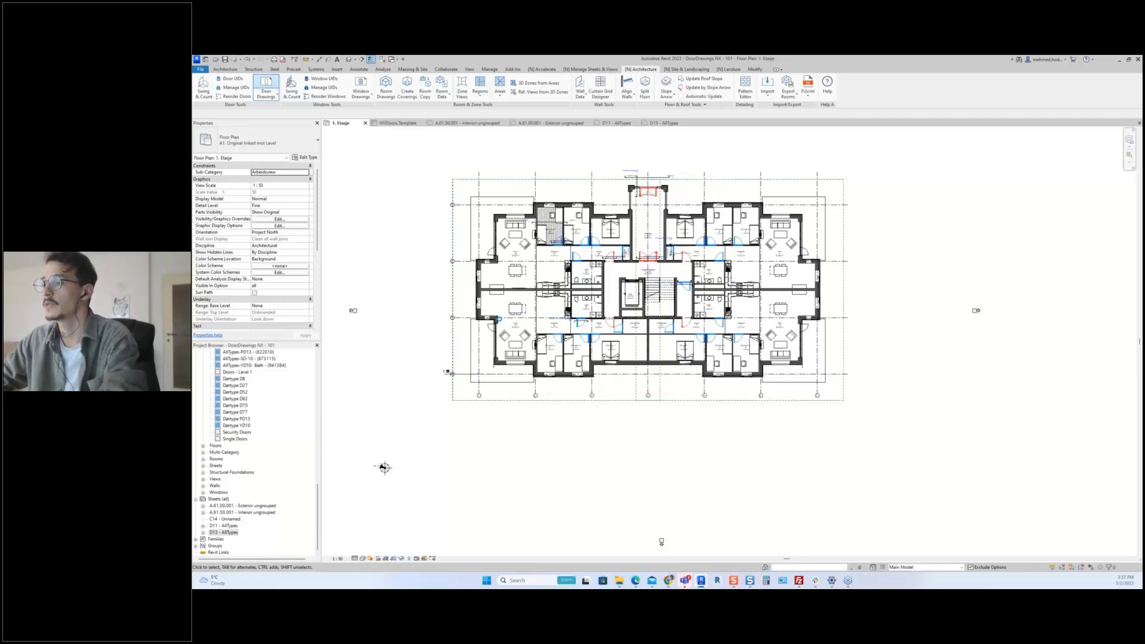
{"action": "left_click", "coordinate": [266, 86]}
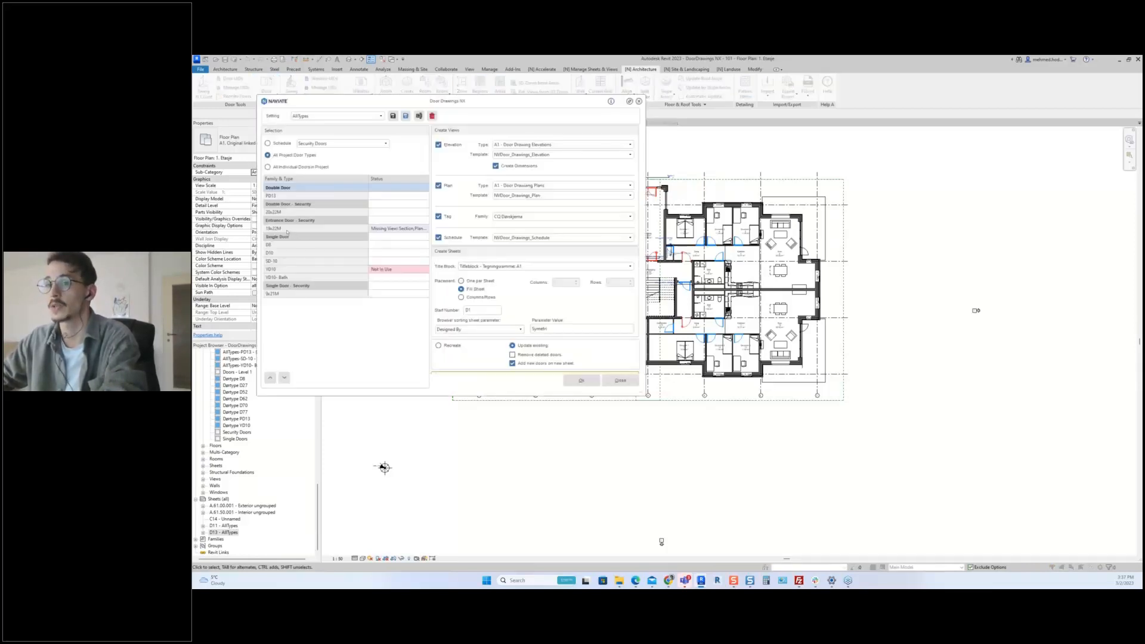
{"action": "left_click", "coordinate": [287, 230]}
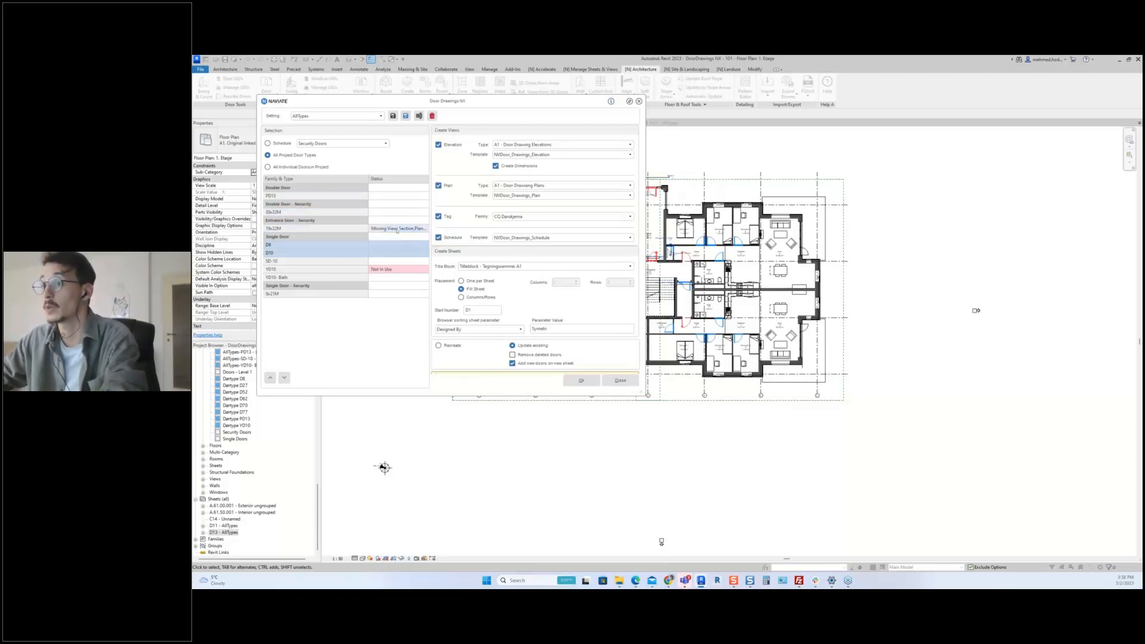
{"action": "left_click", "coordinate": [395, 229]}
{"action": "left_click", "coordinate": [411, 212]}
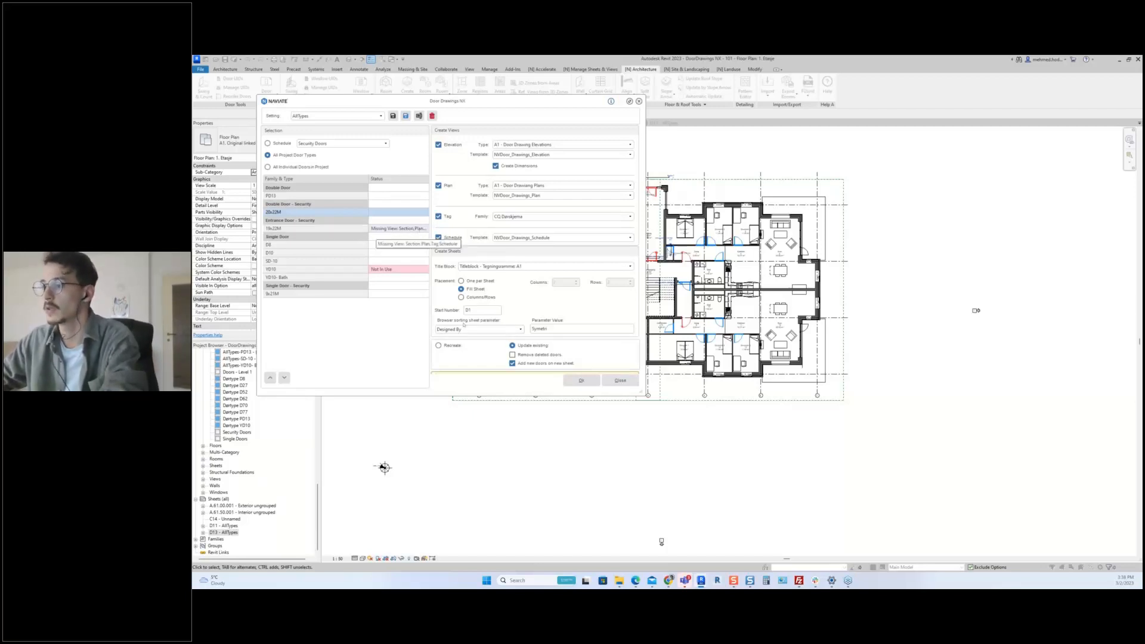
{"action": "left_click", "coordinate": [581, 381]}
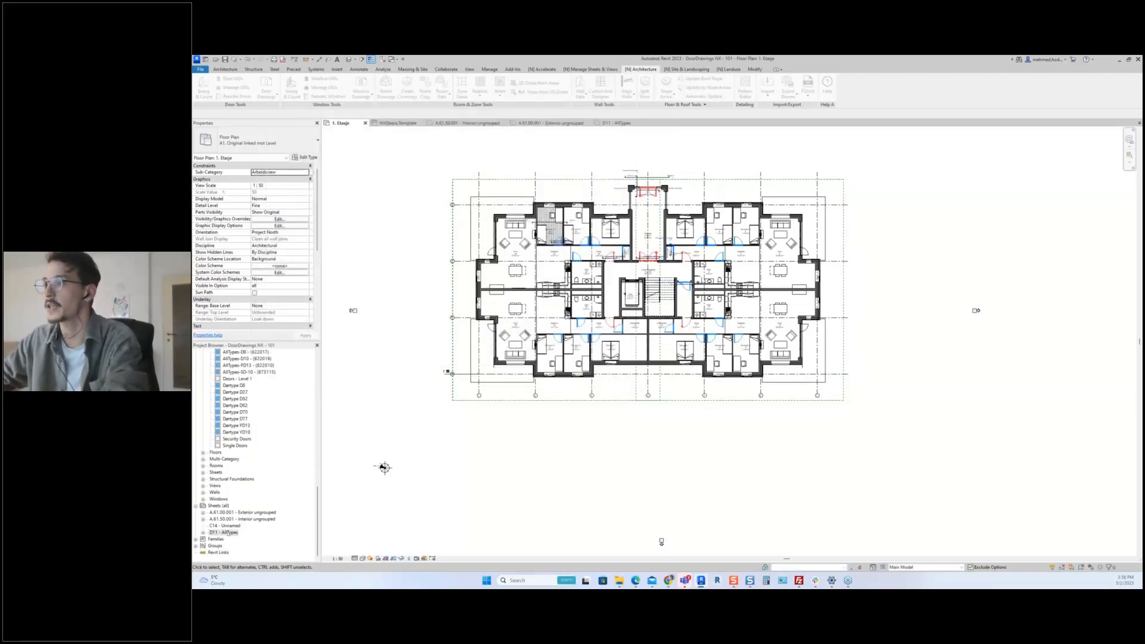
- On sheet D11 - AllTypes, delete the duplicate D77 door tag inside the 19x22M plan viewport
{"action": "double_click", "coordinate": [229, 533]}
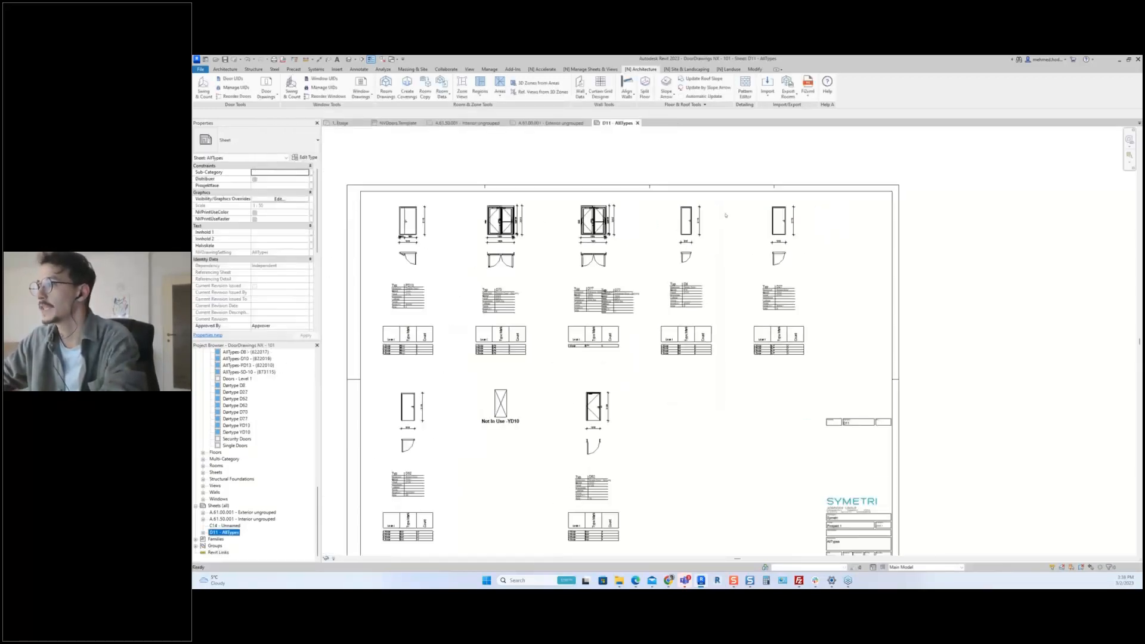
{"action": "middle_click_drag", "start_coordinate": [610, 225], "coordinate": [626, 204]}
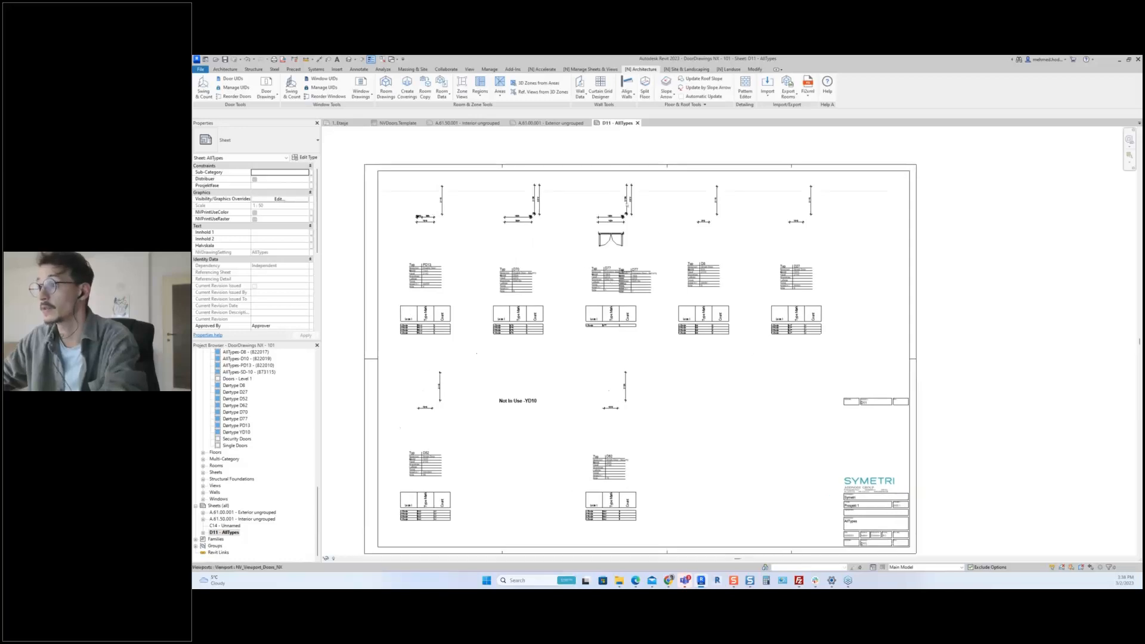
{"action": "scroll", "coordinate": [614, 190], "scroll_direction": "up", "scroll_amount": 2}
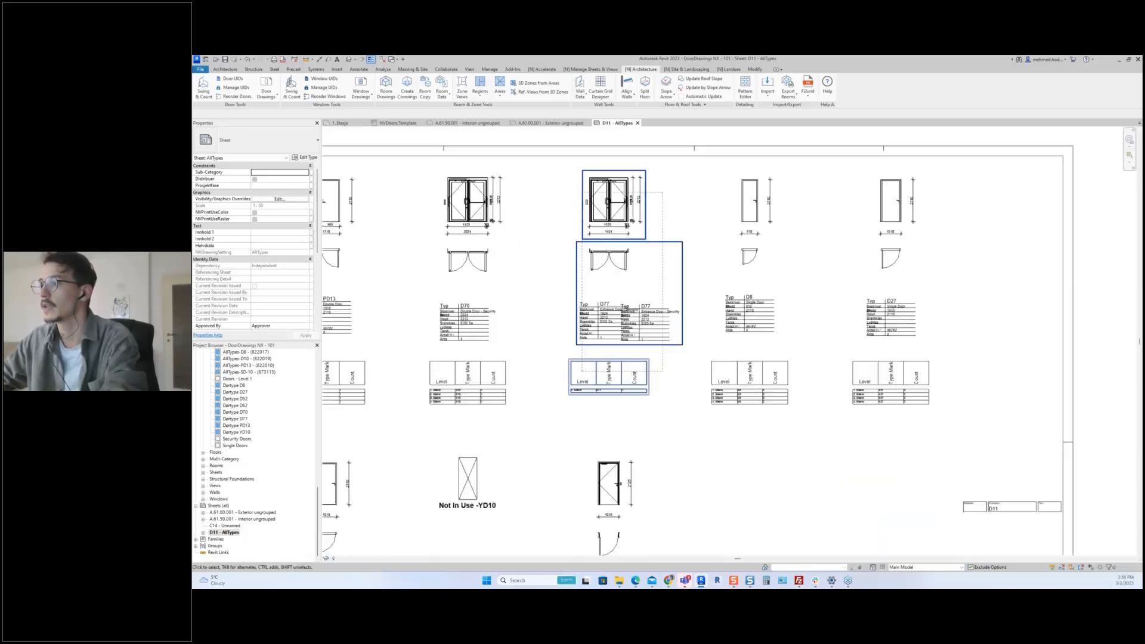
{"action": "left_click_drag", "start_coordinate": [662, 192], "coordinate": [581, 371]}
{"action": "double_click", "coordinate": [652, 314]}
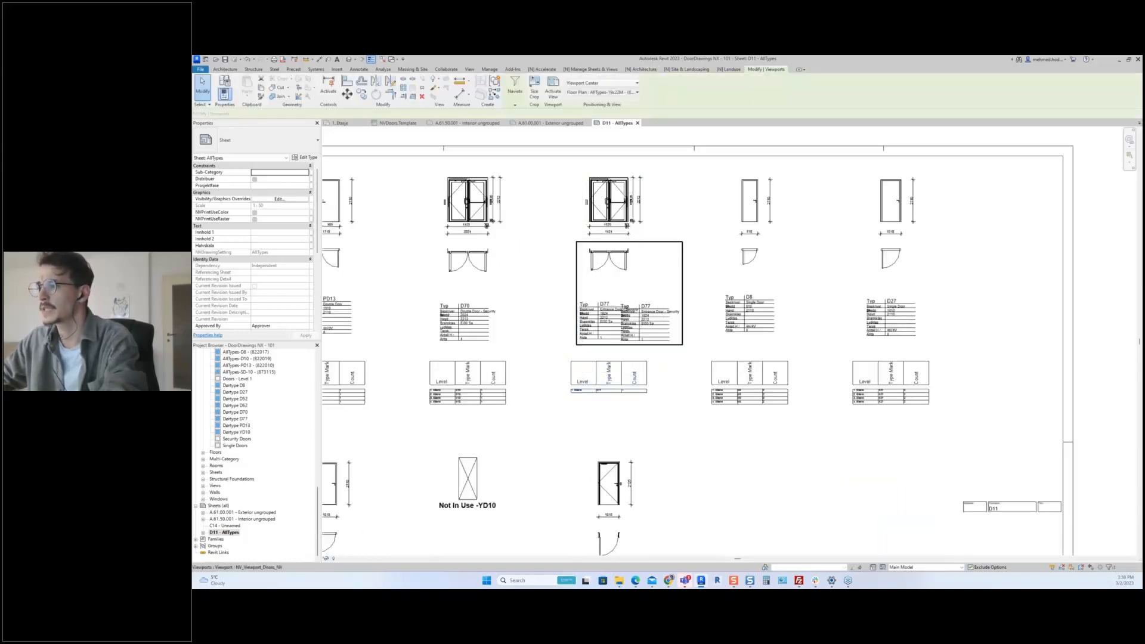
{"action": "left_click", "coordinate": [651, 341]}
{"action": "key", "text": "Delete"}
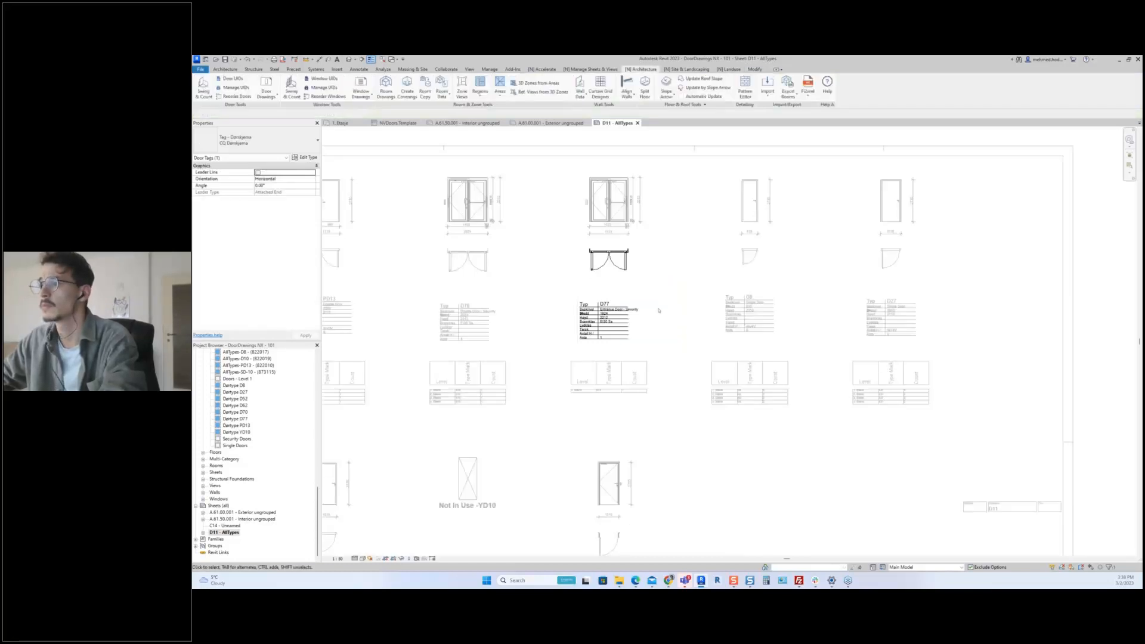
{"action": "scroll", "coordinate": [630, 303], "scroll_direction": "down", "scroll_amount": 1}
{"action": "scroll", "coordinate": [629, 296], "scroll_direction": "down", "scroll_amount": 2}
{"action": "double_click", "coordinate": [662, 281]}
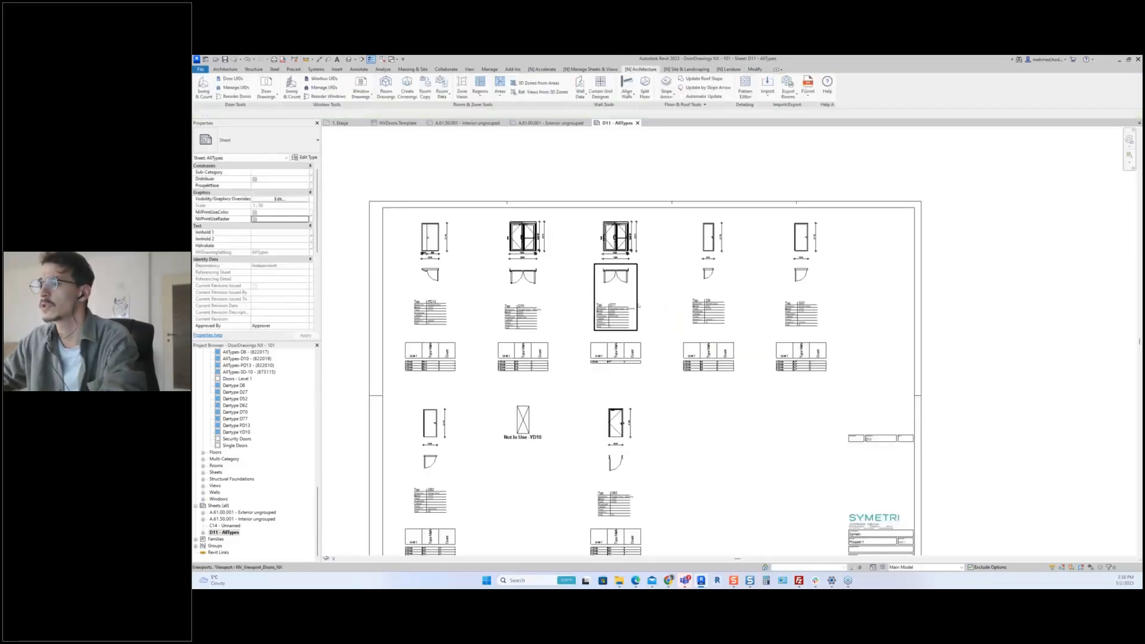
- Look over the layout of sheet D11 - AllTypes and the doors in the 1. Etasje floor plan
{"action": "middle_click_drag", "start_coordinate": [642, 292], "coordinate": [636, 272]}
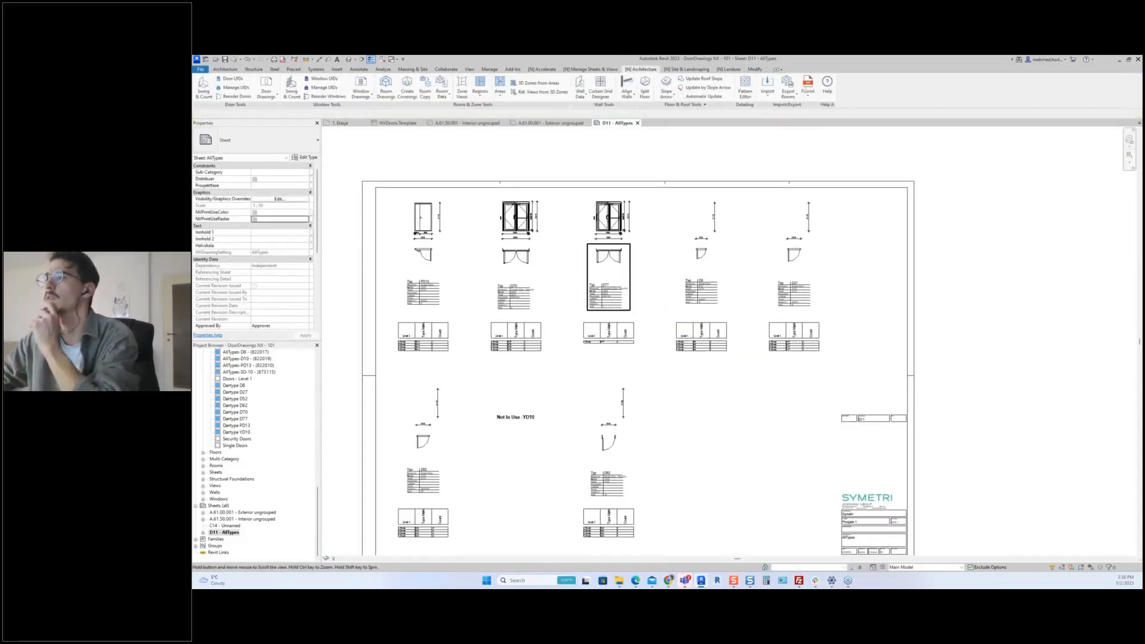
{"action": "middle_click_drag", "start_coordinate": [626, 326], "coordinate": [633, 302]}
{"action": "scroll", "coordinate": [632, 299], "scroll_direction": "down", "scroll_amount": 1}
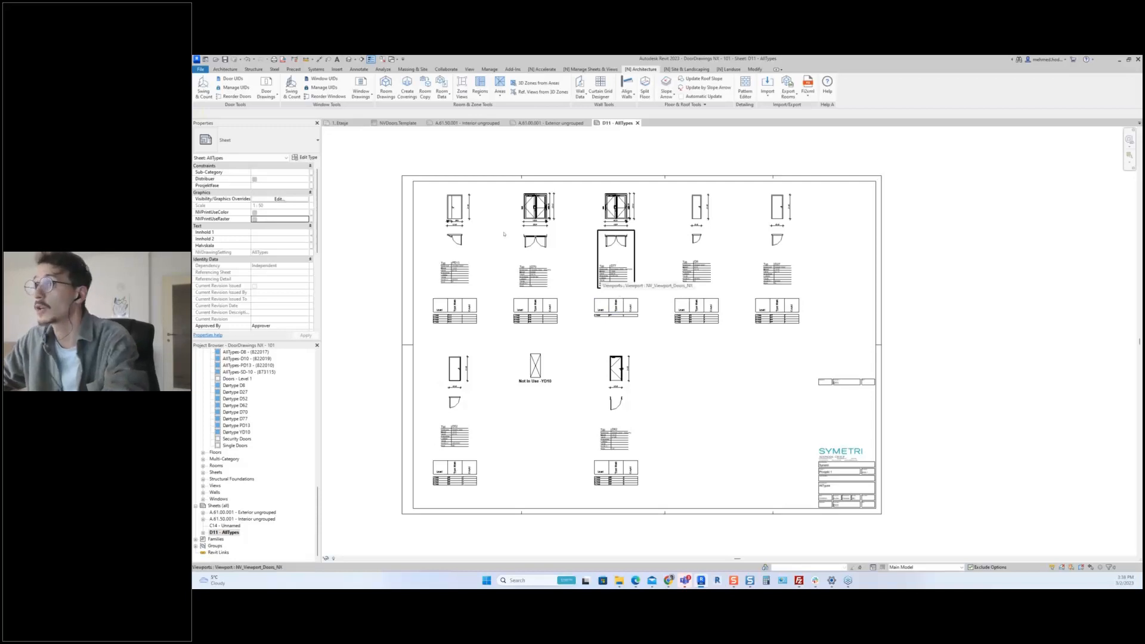
{"action": "left_click", "coordinate": [346, 124]}
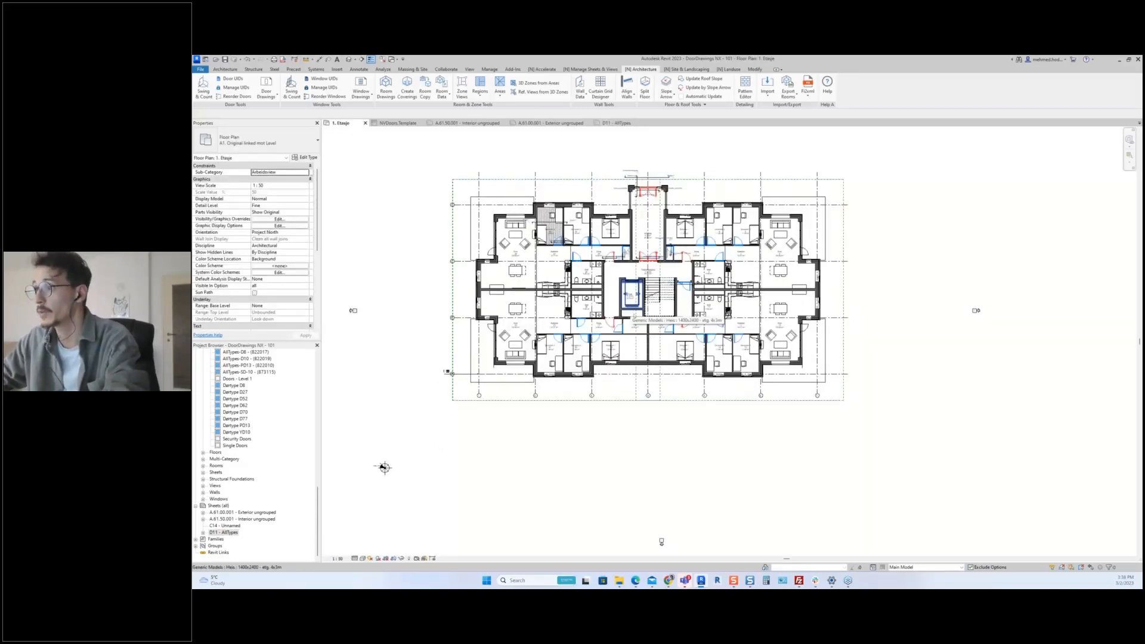
{"action": "middle_click_drag", "start_coordinate": [614, 320], "coordinate": [606, 322]}
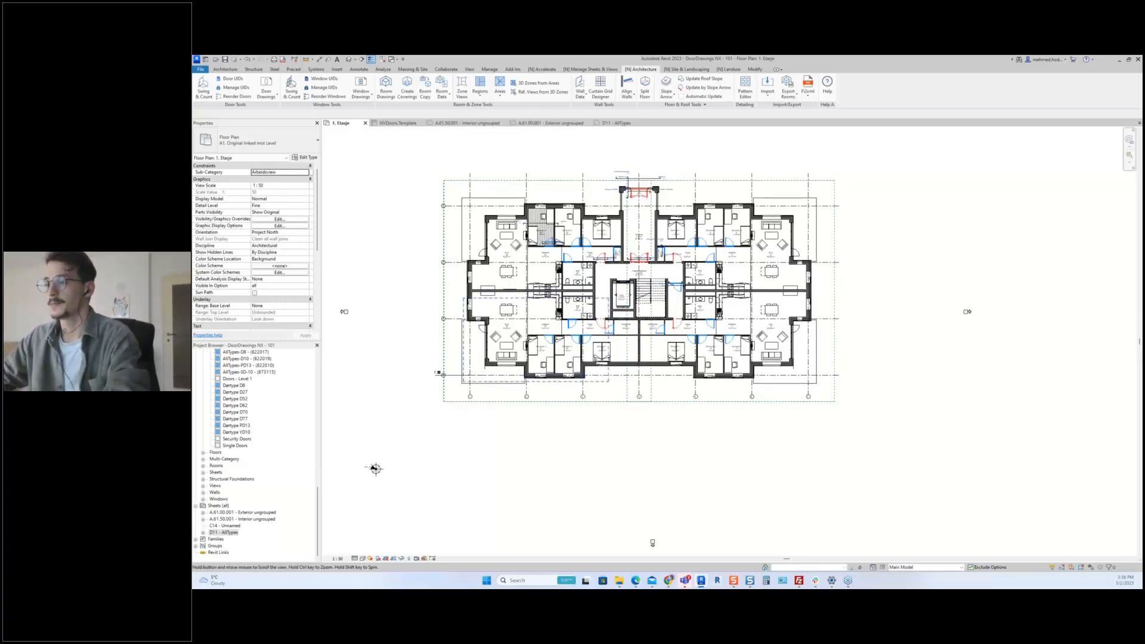
{"action": "middle_click_drag", "start_coordinate": [600, 365], "coordinate": [592, 361]}
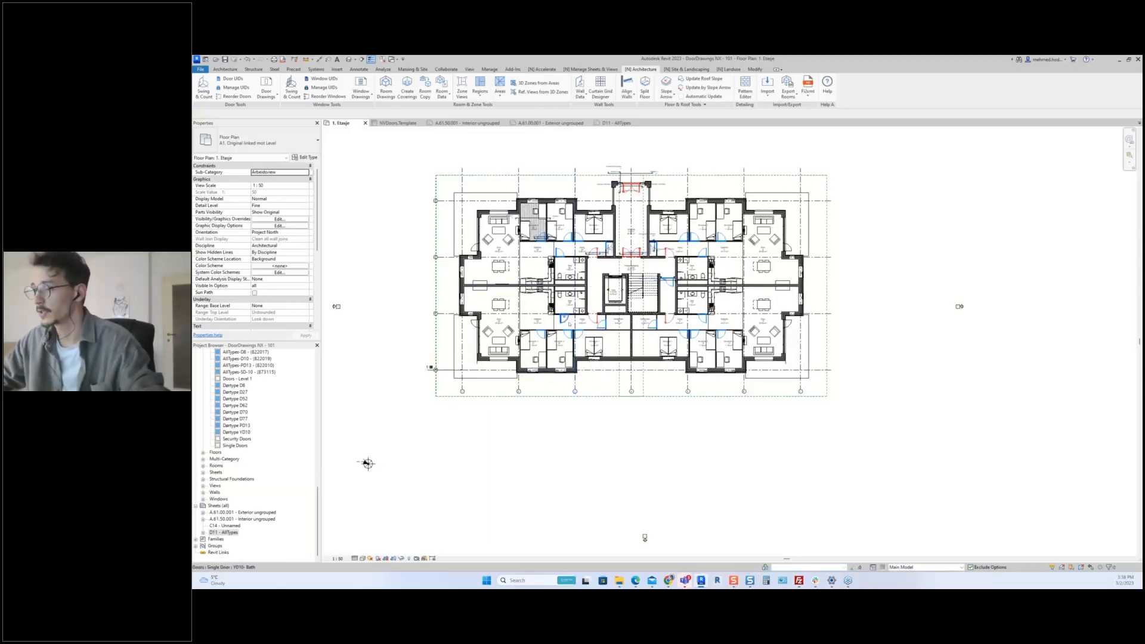
{"action": "scroll", "coordinate": [569, 323], "scroll_direction": "up", "scroll_amount": 1}
{"action": "scroll", "coordinate": [569, 324], "scroll_direction": "up", "scroll_amount": 2}
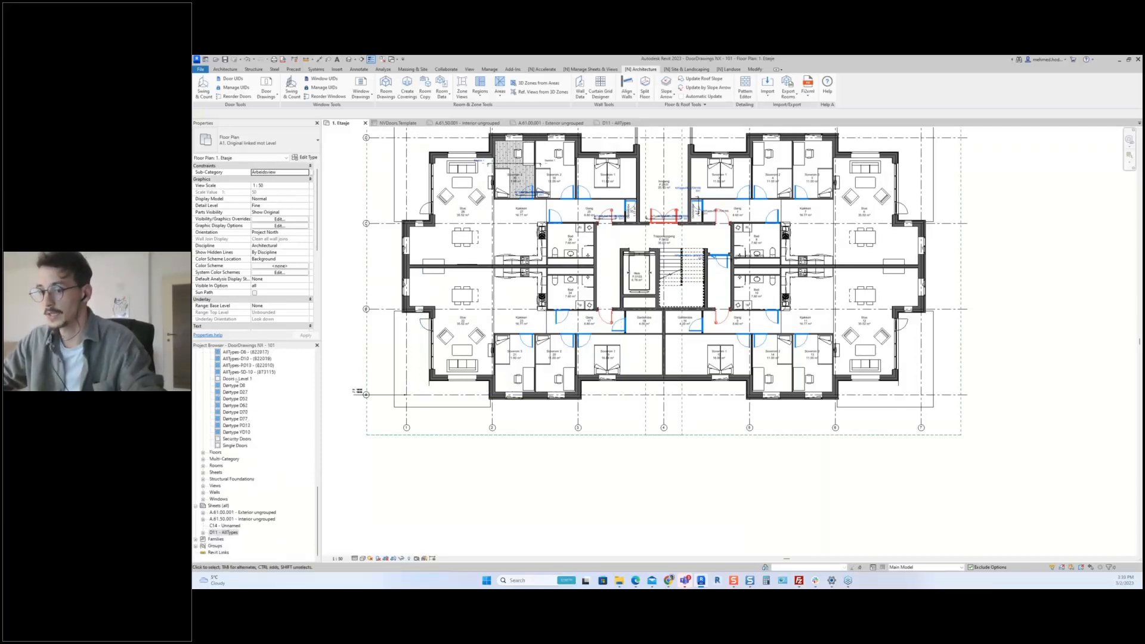
- Delete the D8 elevation and plan viewports and the D27 plan viewport from sheet D11 - AllTypes
{"action": "left_click", "coordinate": [213, 532]}
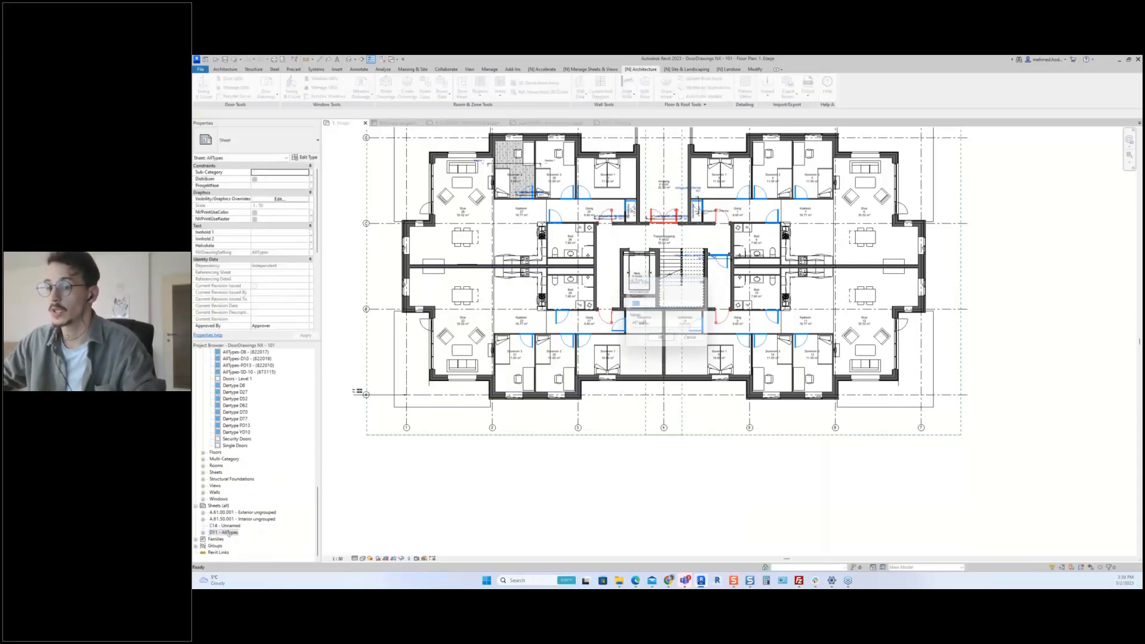
{"action": "double_click", "coordinate": [222, 532]}
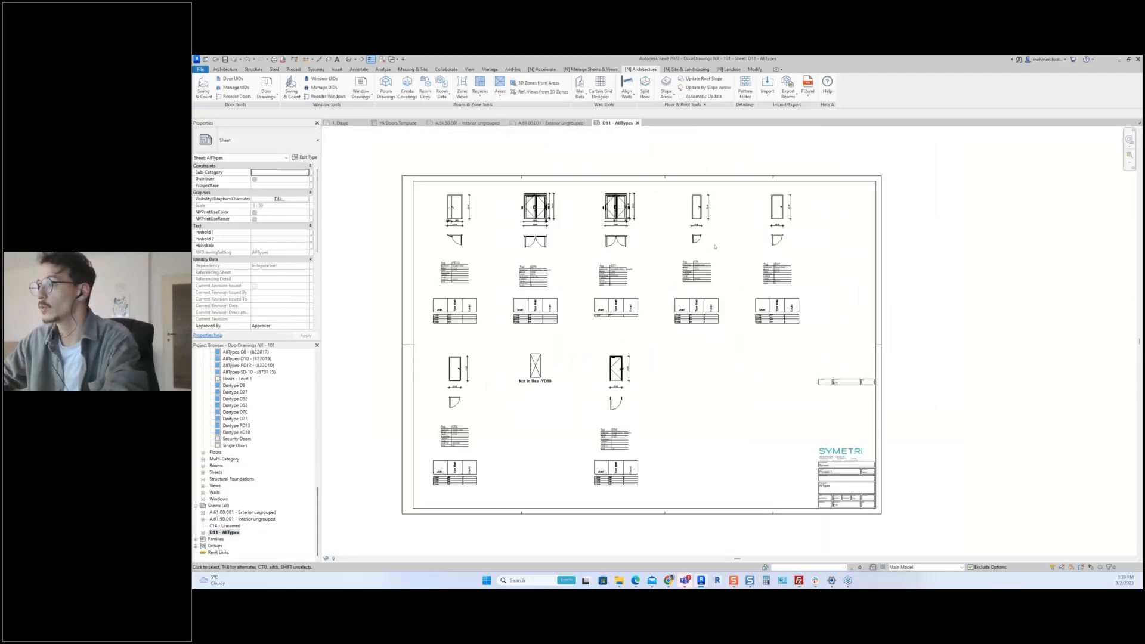
{"action": "left_click", "coordinate": [734, 246]}
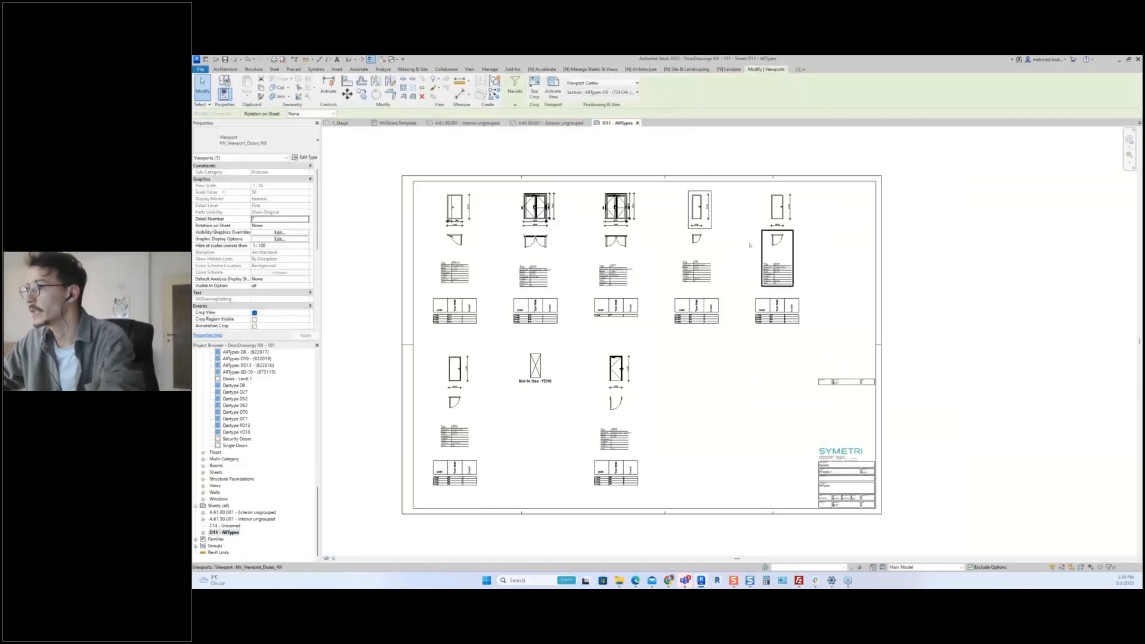
{"action": "left_click", "coordinate": [708, 261]}
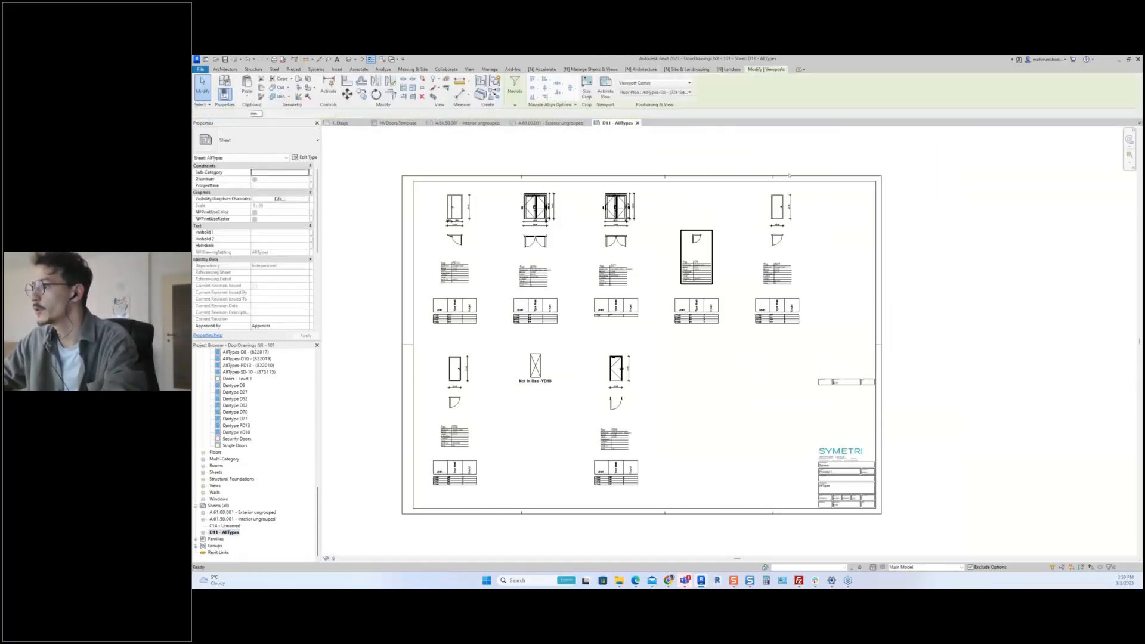
{"action": "key", "text": "Delete"}
{"action": "left_click", "coordinate": [778, 257]}
{"action": "key", "text": "Delete"}
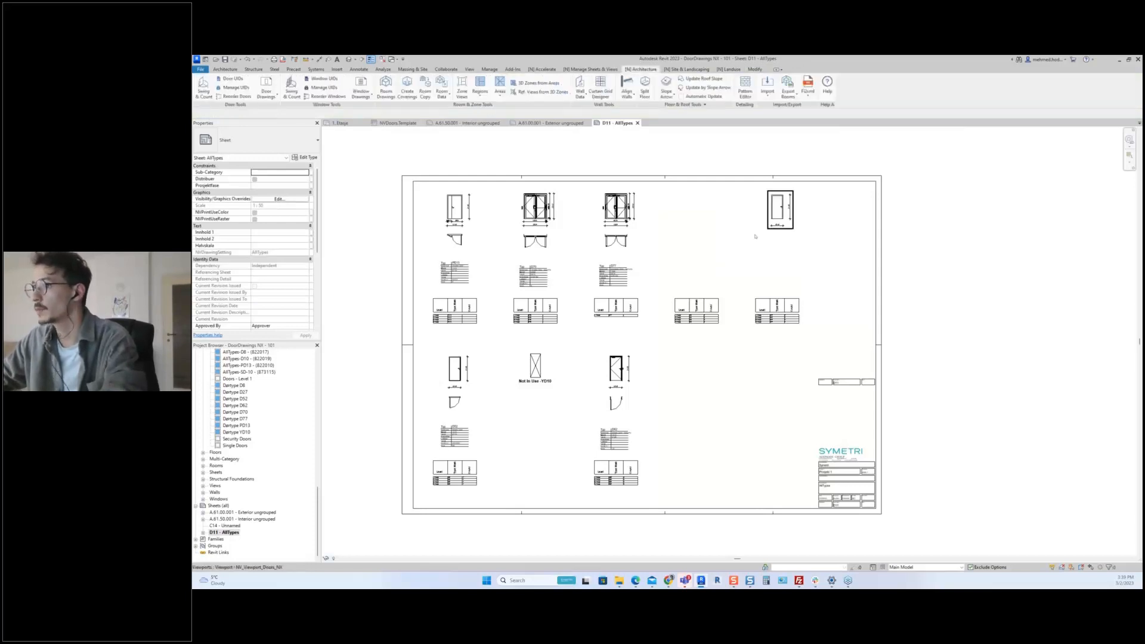
{"action": "scroll", "coordinate": [755, 237], "scroll_direction": "down", "scroll_amount": 3}
- Run Door Drawings with Update existing for AllTypes to put the displaced views back, and check them on sheet D11 - AllTypes
{"action": "left_click", "coordinate": [343, 123]}
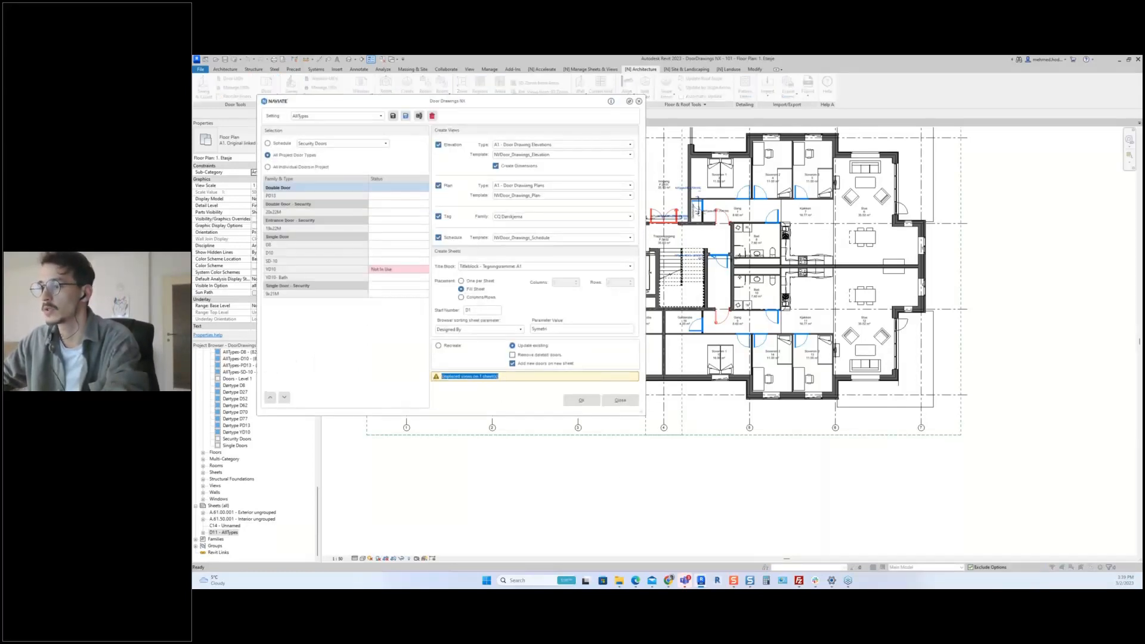
{"action": "mouse_move", "coordinate": [482, 374]}
{"action": "left_mouse_down"}
{"action": "mouse_move", "coordinate": [521, 376]}
{"action": "mouse_move", "coordinate": [487, 376]}
{"action": "mouse_move", "coordinate": [499, 376]}
{"action": "left_mouse_up"}
{"action": "left_click", "coordinate": [521, 376]}
{"action": "left_click", "coordinate": [501, 375]}
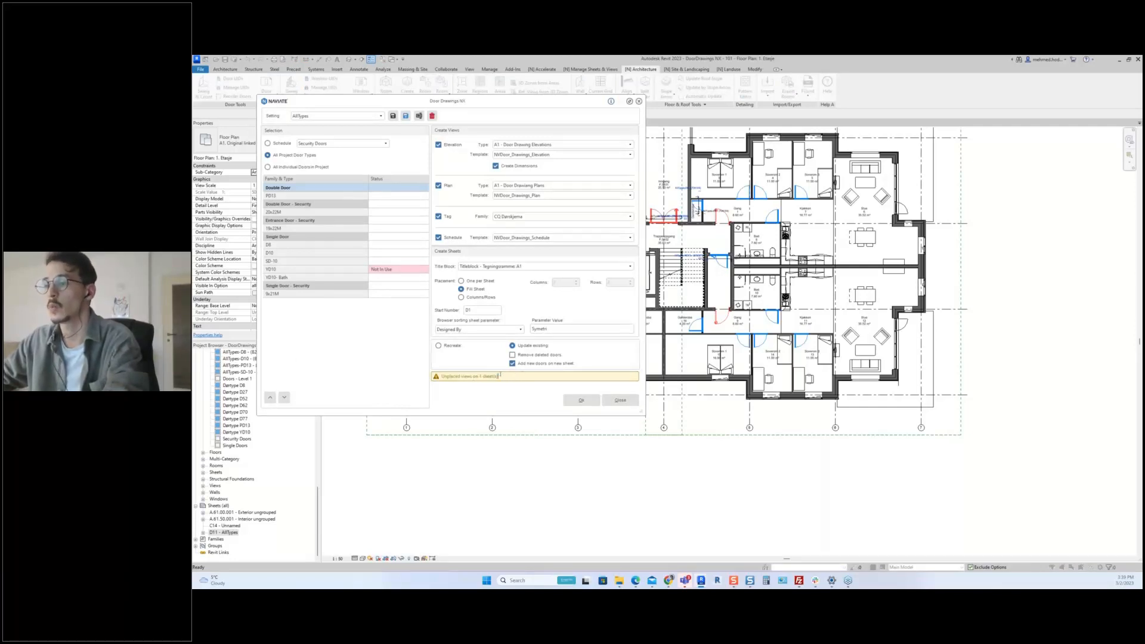
{"action": "left_click", "coordinate": [581, 400]}
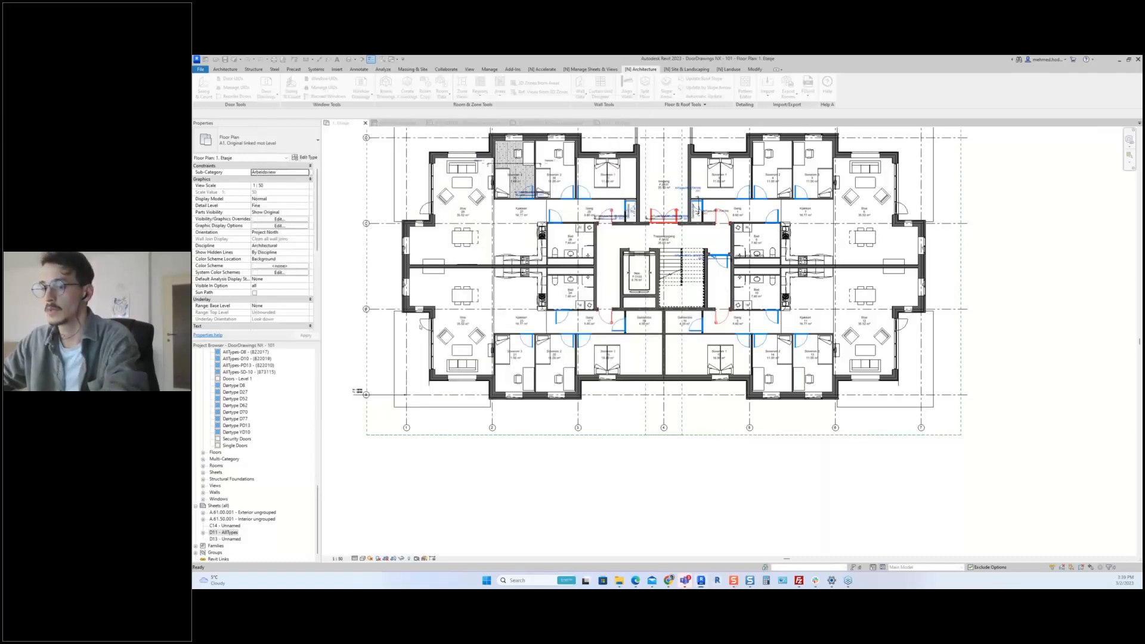
{"action": "left_click", "coordinate": [227, 532]}
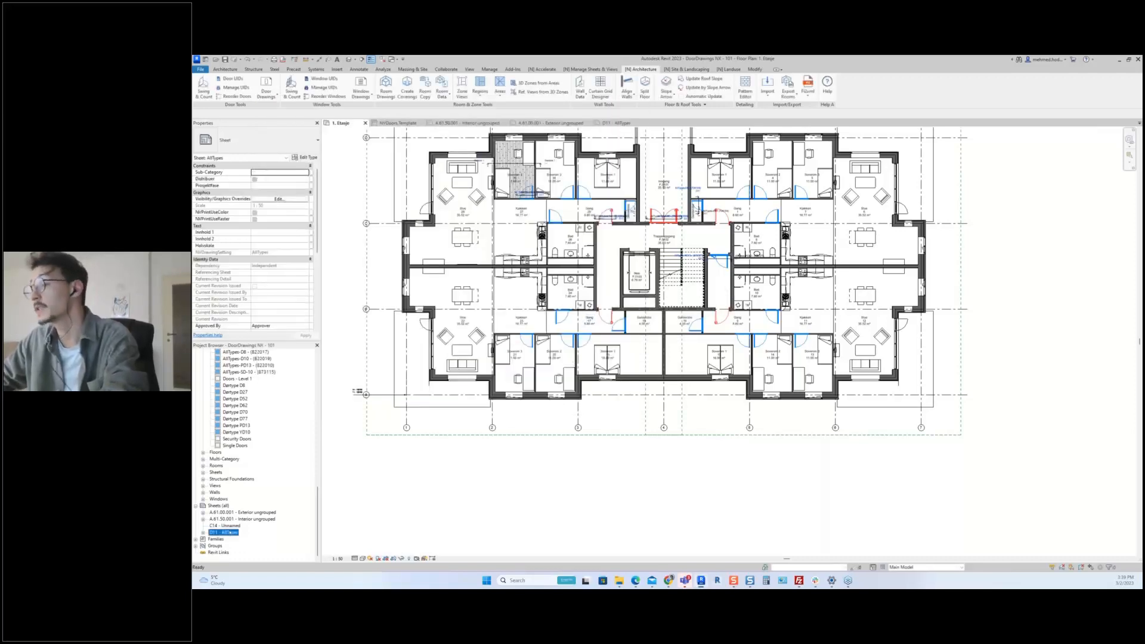
{"action": "double_click", "coordinate": [230, 532]}
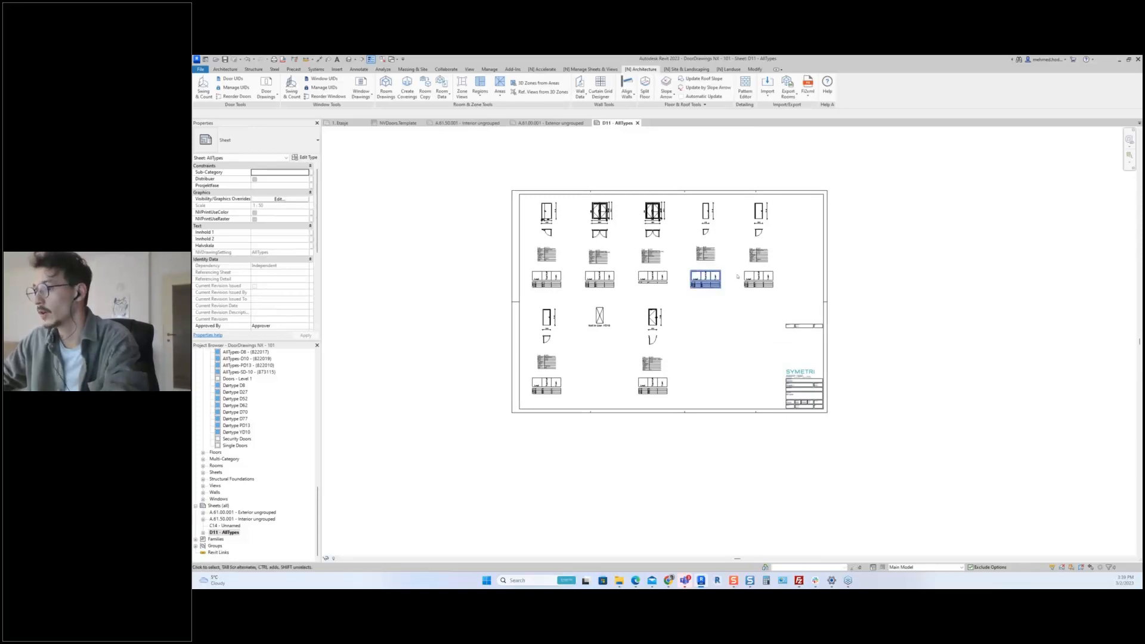
- Return to the 1. Etasje floor plan and look over the doors across the whole storey
{"action": "left_click", "coordinate": [346, 124]}
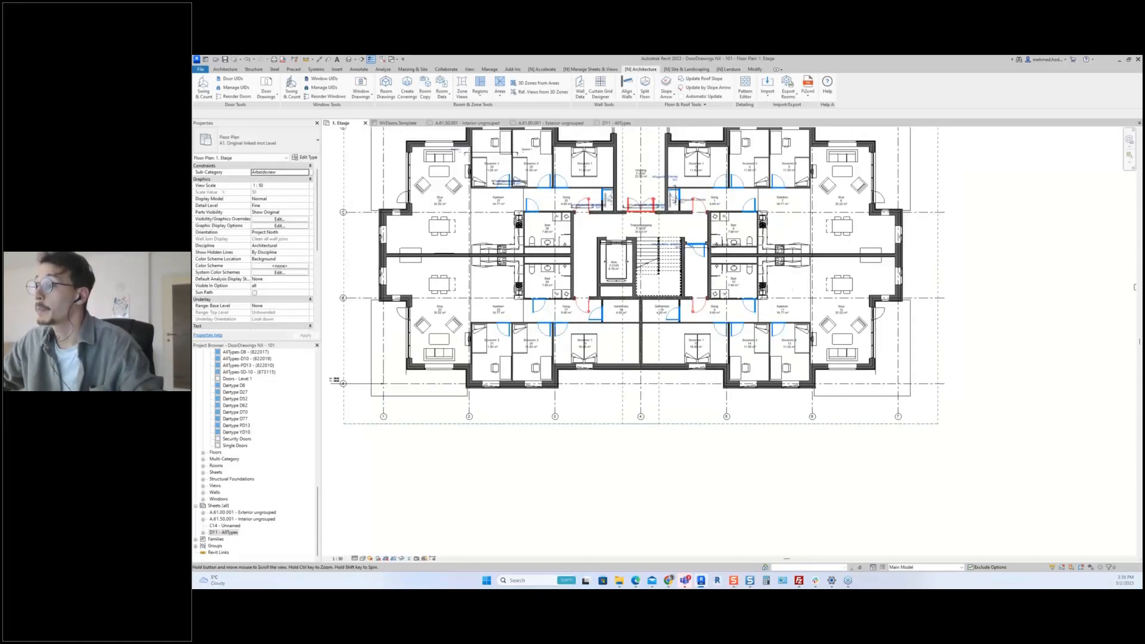
{"action": "middle_click_drag", "start_coordinate": [568, 320], "coordinate": [565, 323]}
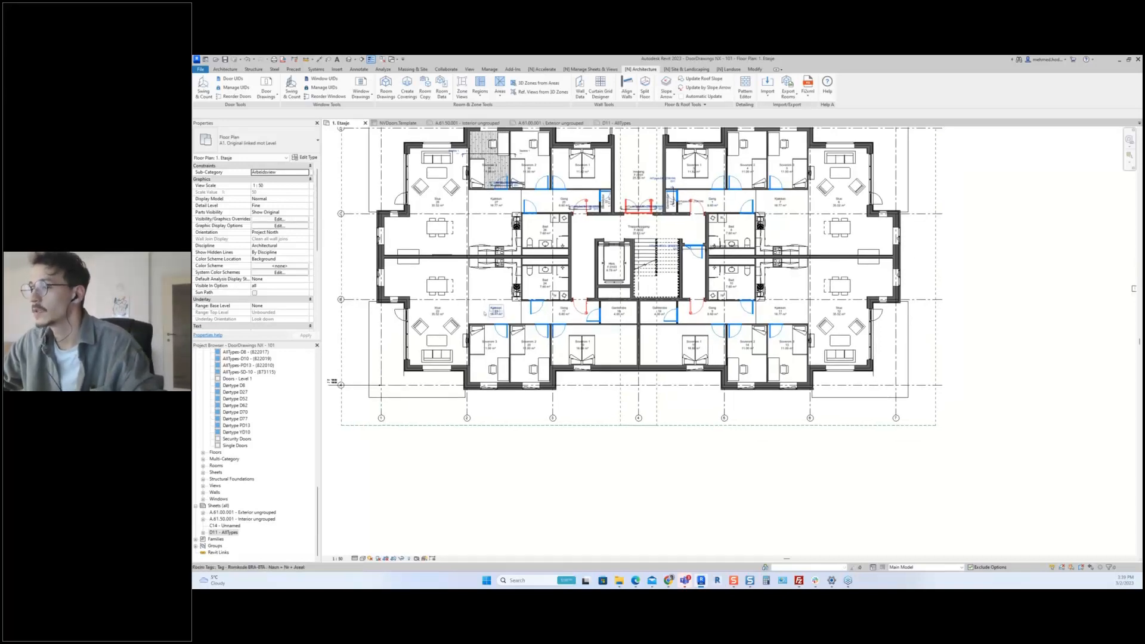
{"action": "scroll", "coordinate": [573, 327], "scroll_direction": "down", "scroll_amount": 1}
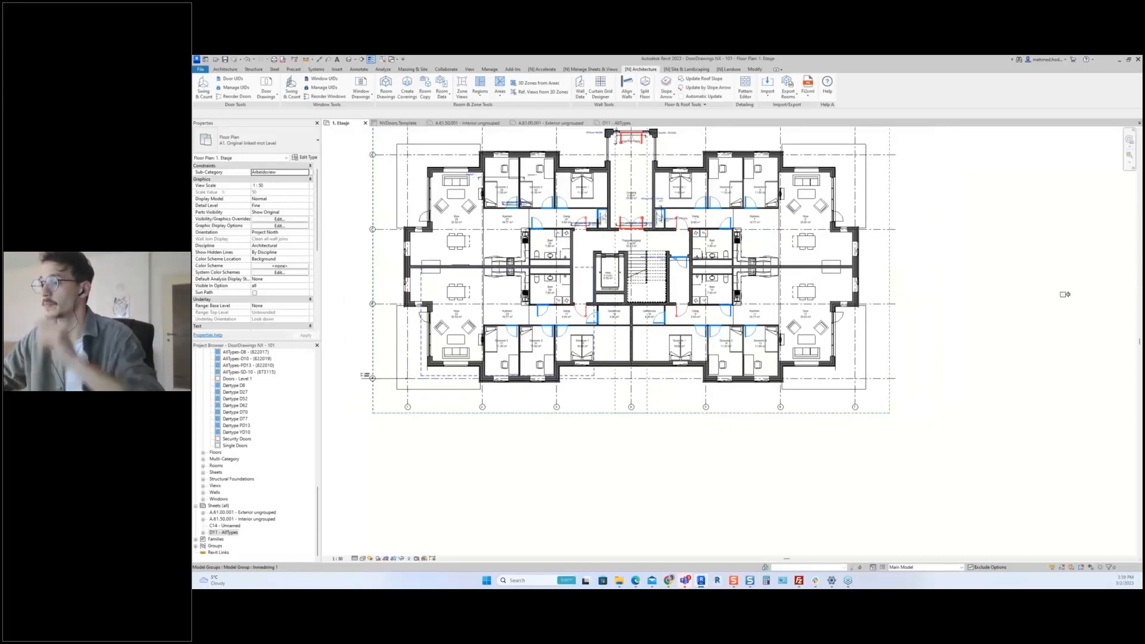
{"action": "scroll", "coordinate": [531, 303], "scroll_direction": "down", "scroll_amount": 1}
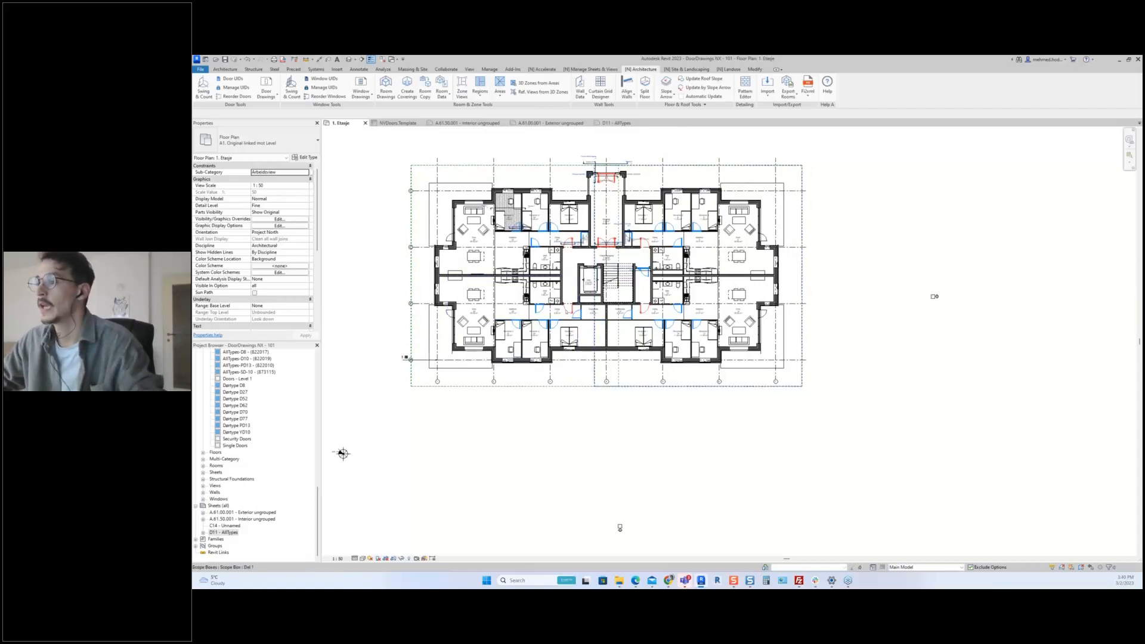
{"action": "scroll", "coordinate": [594, 262], "scroll_direction": "down", "scroll_amount": 2}
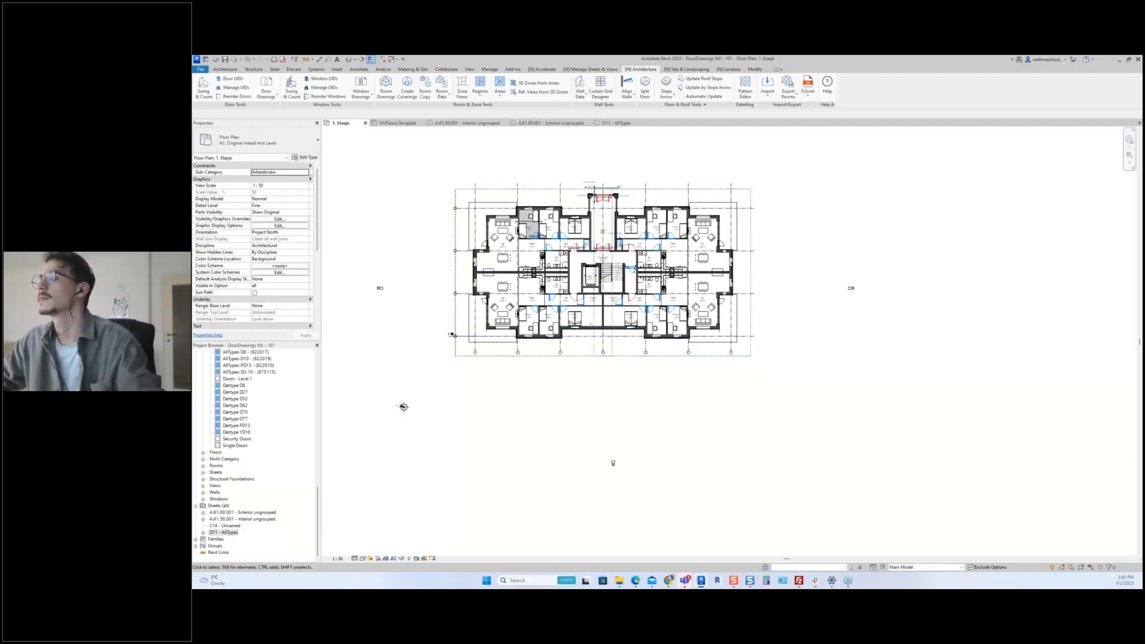
{"action": "scroll", "coordinate": [588, 325], "scroll_direction": "up", "scroll_amount": 2}
{"action": "middle_click_drag", "start_coordinate": [595, 323], "coordinate": [583, 321]}
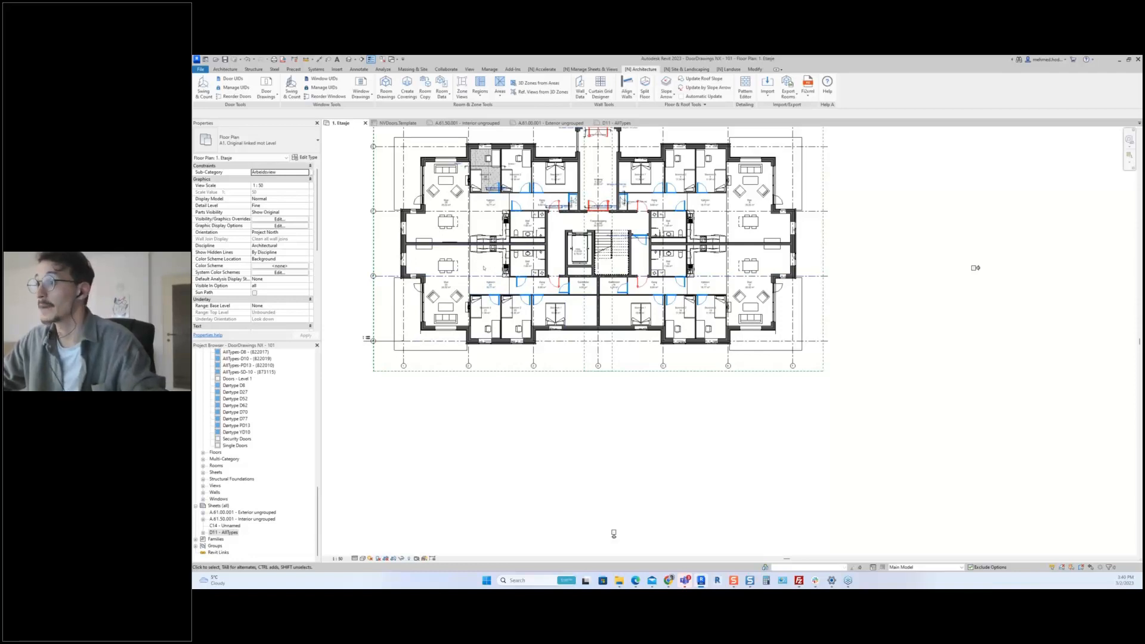
{"action": "scroll", "coordinate": [482, 268], "scroll_direction": "down", "scroll_amount": 3}
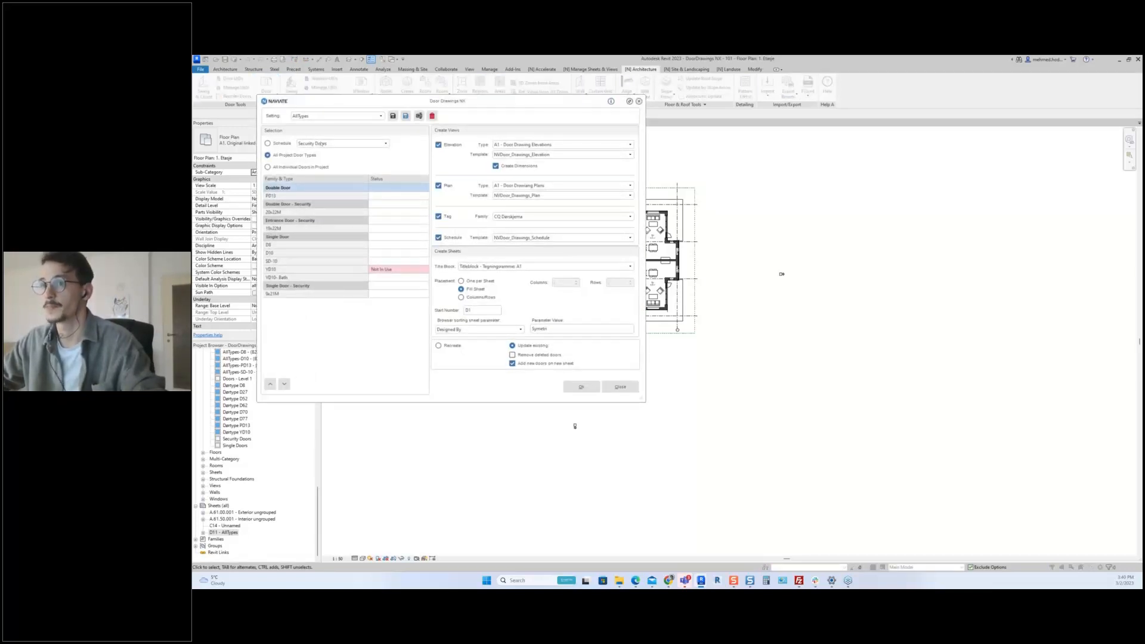
- Run Door Drawings with the SecurityDoors setting to generate the security door views, schedules and sheets
{"action": "left_click", "coordinate": [305, 117]}
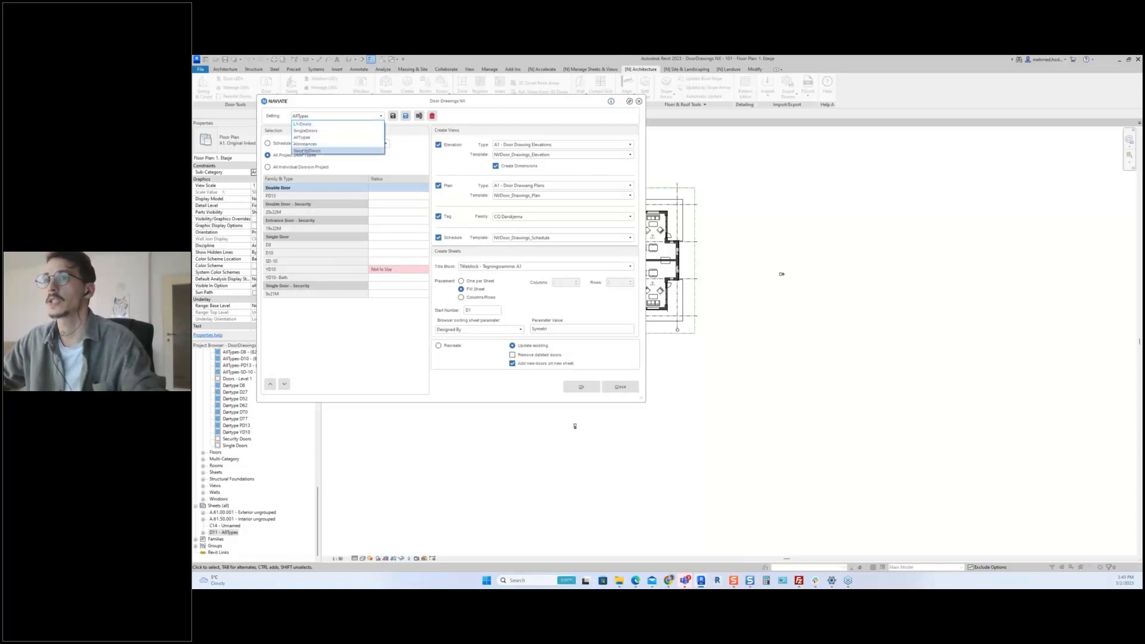
{"action": "left_click", "coordinate": [306, 151]}
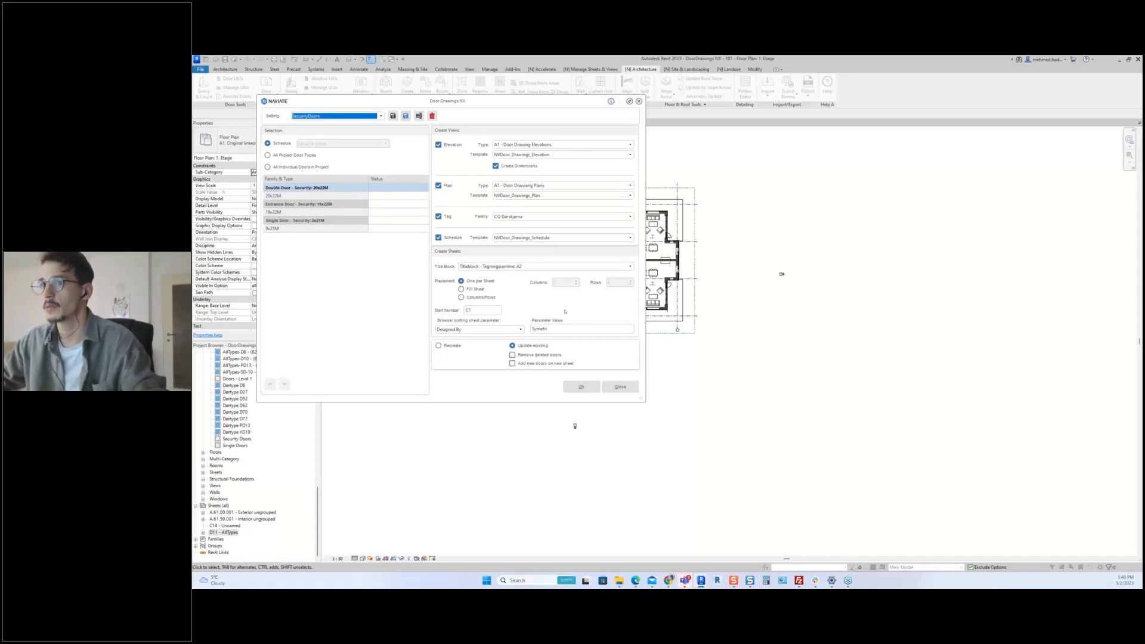
{"action": "left_click", "coordinate": [580, 386]}
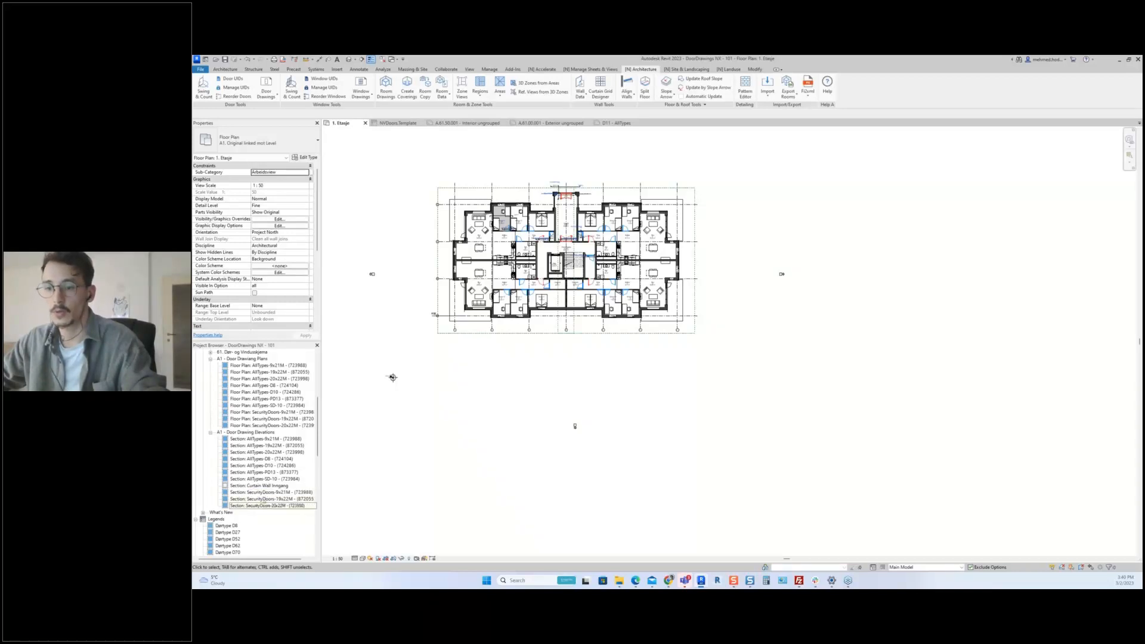
- Review the SecurityDoors views and schedules in the project, and open sheets C11, C12 and C13 to check their contents
{"action": "scroll", "coordinate": [250, 406], "scroll_direction": "down", "scroll_amount": 10}
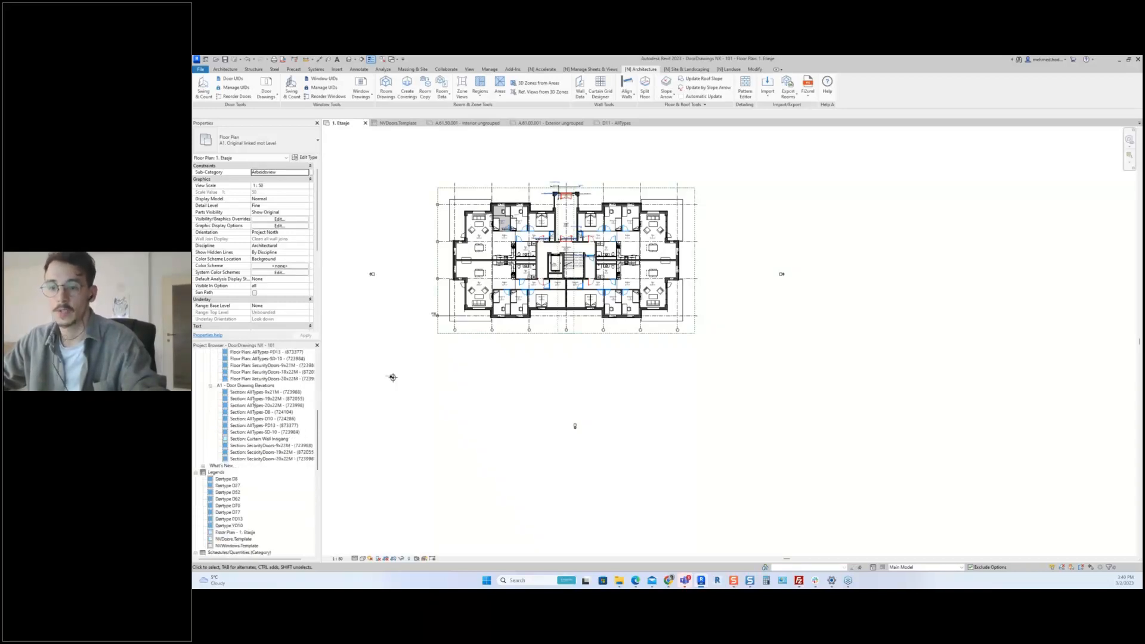
{"action": "scroll", "coordinate": [244, 413], "scroll_direction": "down", "scroll_amount": 2}
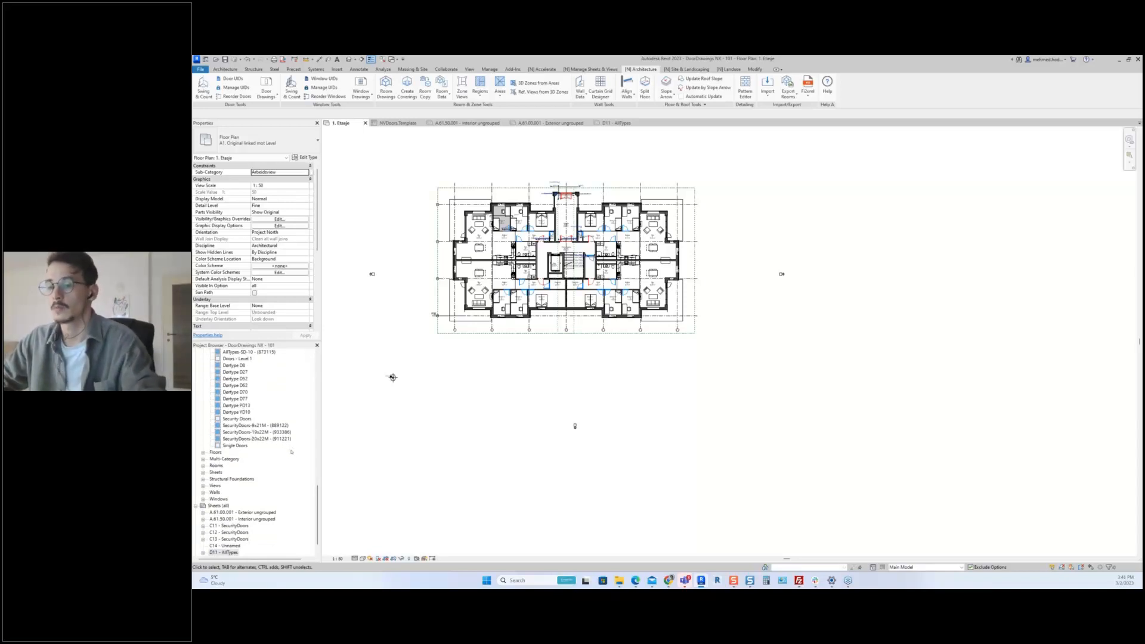
{"action": "scroll", "coordinate": [280, 465], "scroll_direction": "down", "scroll_amount": 1}
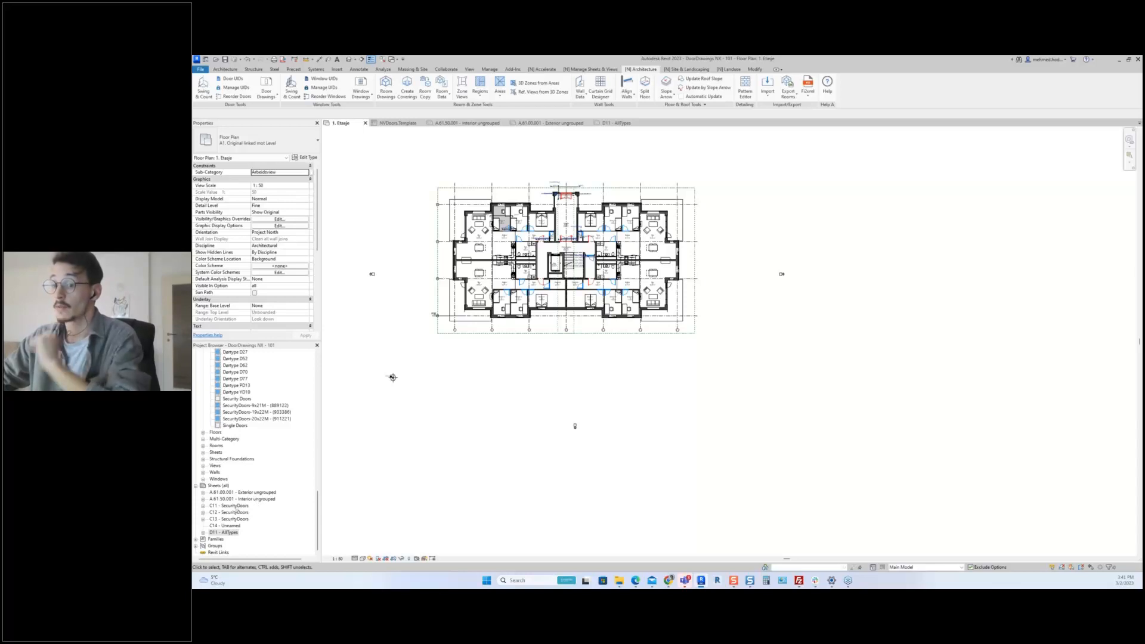
{"action": "left_click", "coordinate": [236, 507]}
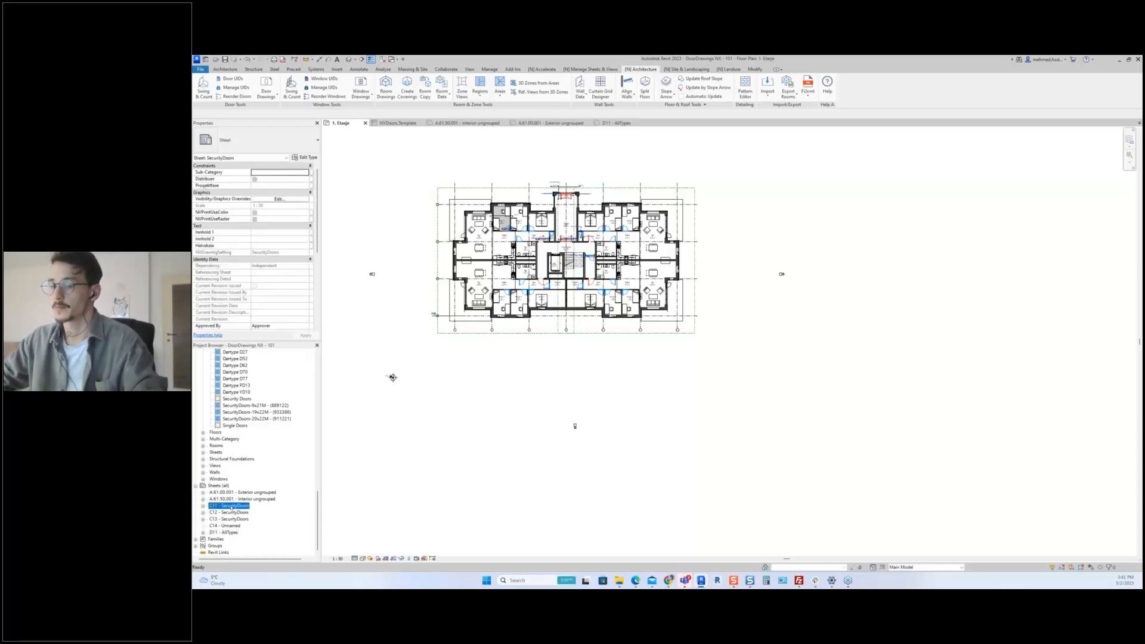
{"action": "double_click", "coordinate": [232, 507]}
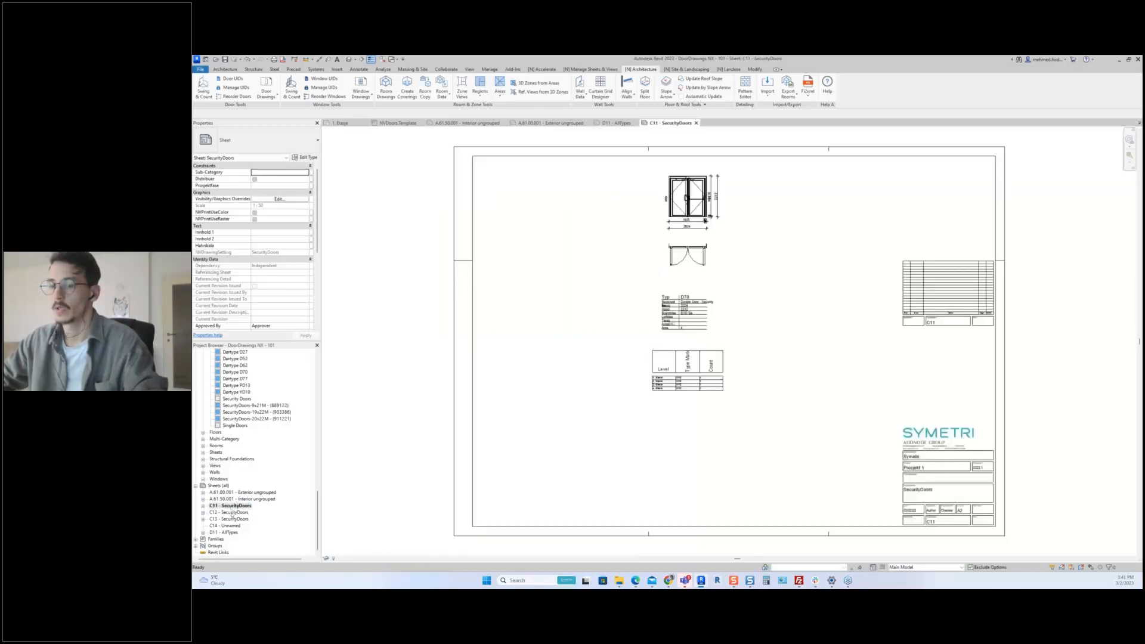
{"action": "double_click", "coordinate": [232, 513]}
{"action": "double_click", "coordinate": [230, 518]}
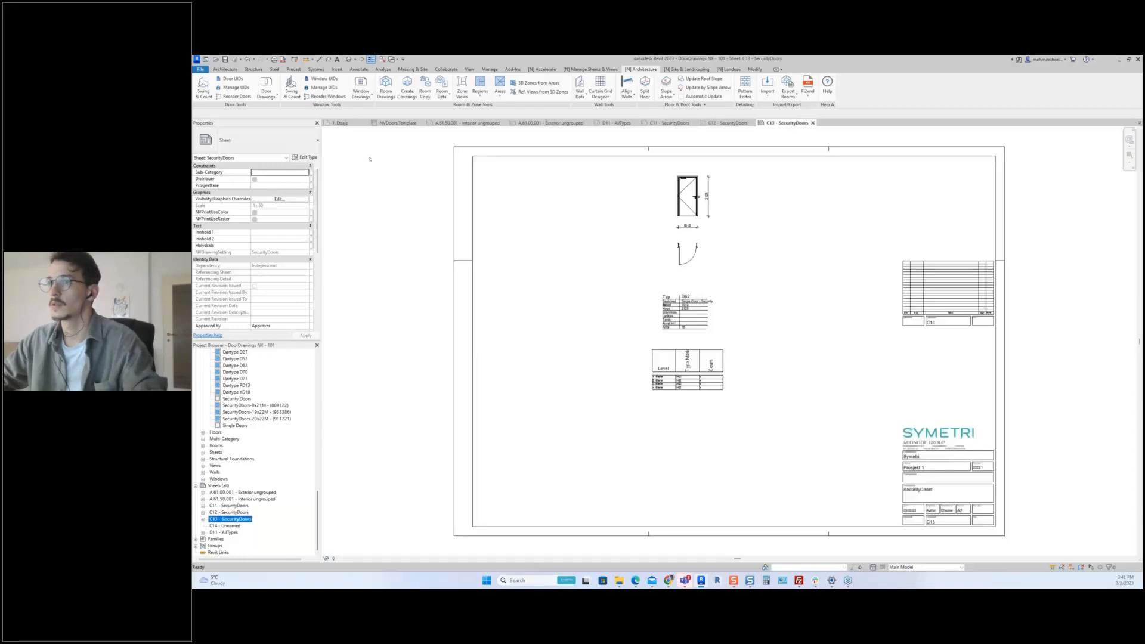
- Close the inactive views, reopen sheets C11, C12 and C13, and tile them with the 1. Etasje floor plan, fitting all views
{"action": "left_click", "coordinate": [340, 123]}
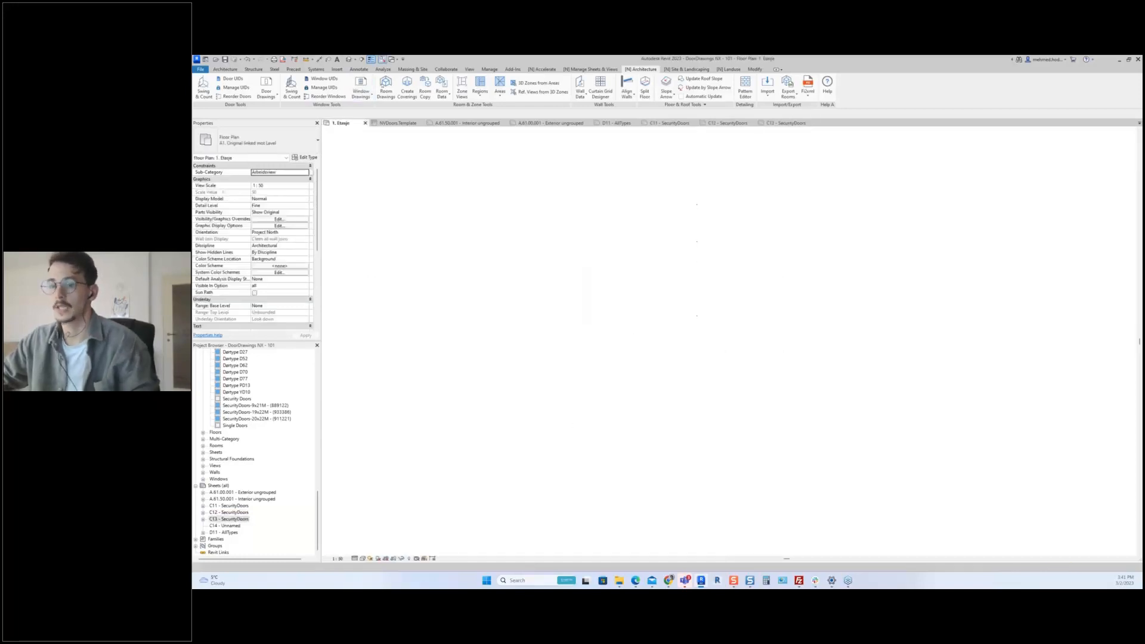
{"action": "left_click", "coordinate": [382, 59]}
{"action": "double_click", "coordinate": [231, 506]}
{"action": "double_click", "coordinate": [230, 514]}
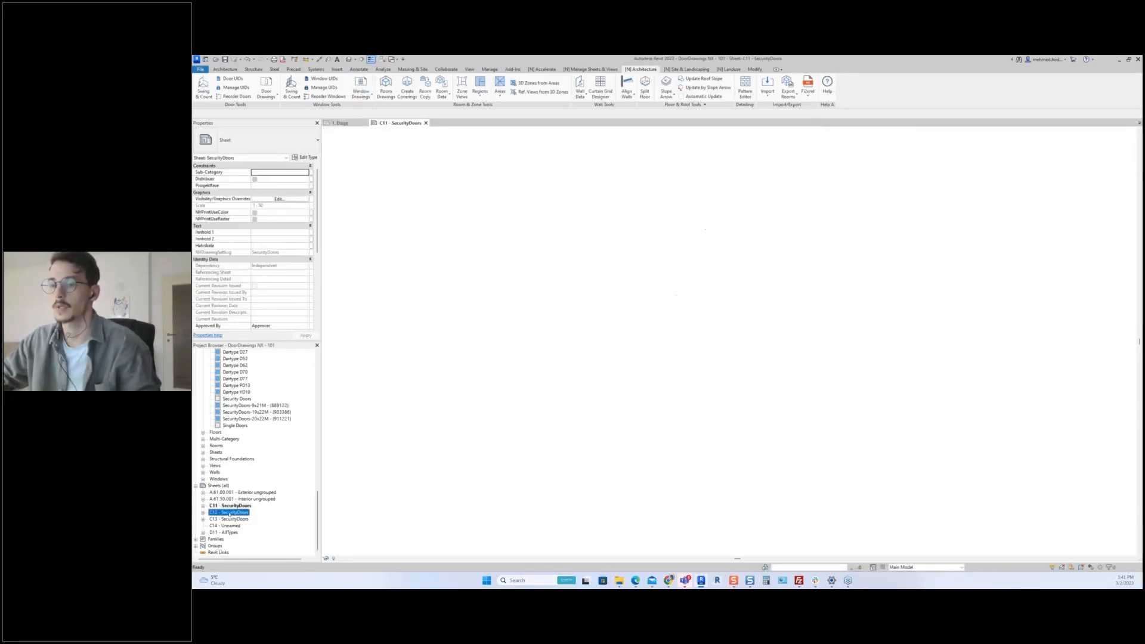
{"action": "double_click", "coordinate": [230, 518]}
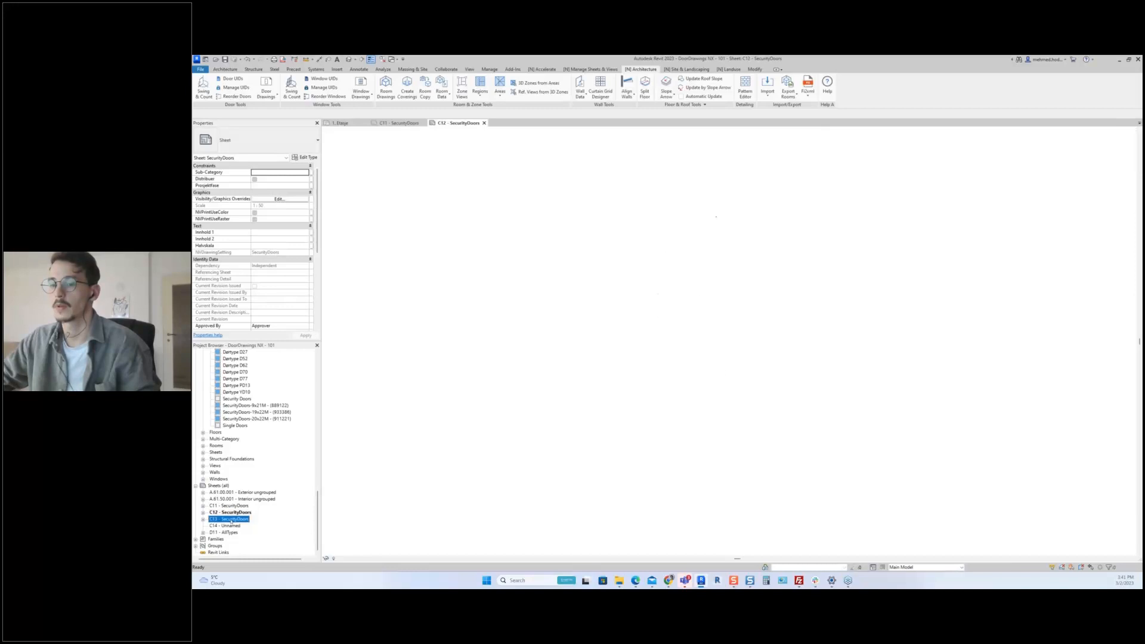
{"action": "left_click", "coordinate": [341, 123]}
{"action": "key", "text": "w"}
{"action": "key", "text": "t"}
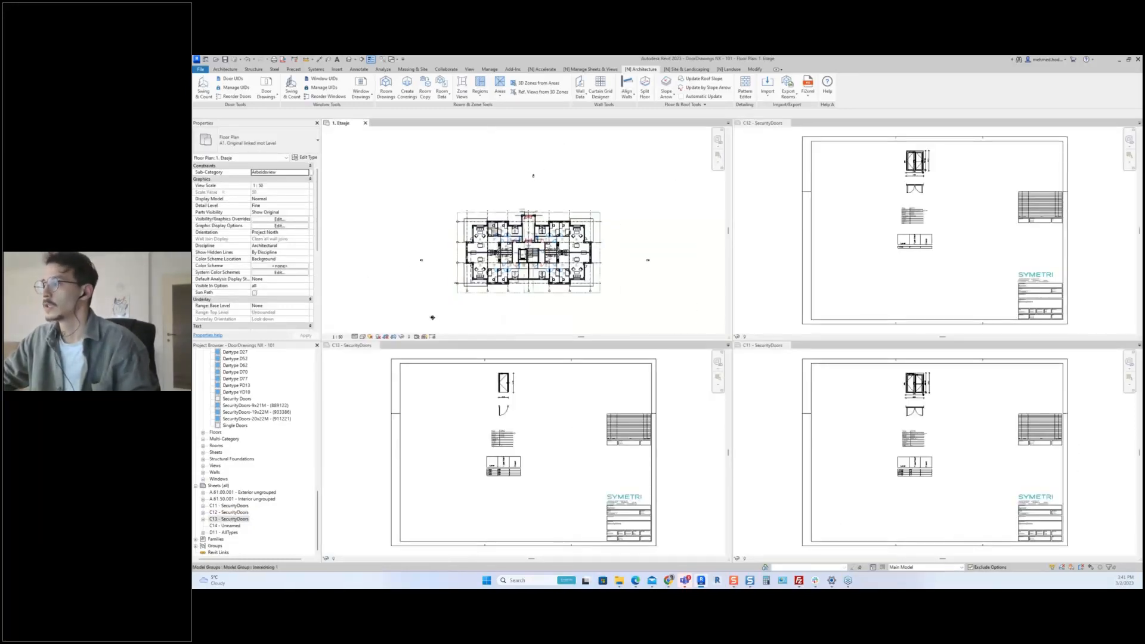
{"action": "key", "text": "z"}
{"action": "key", "text": "a"}
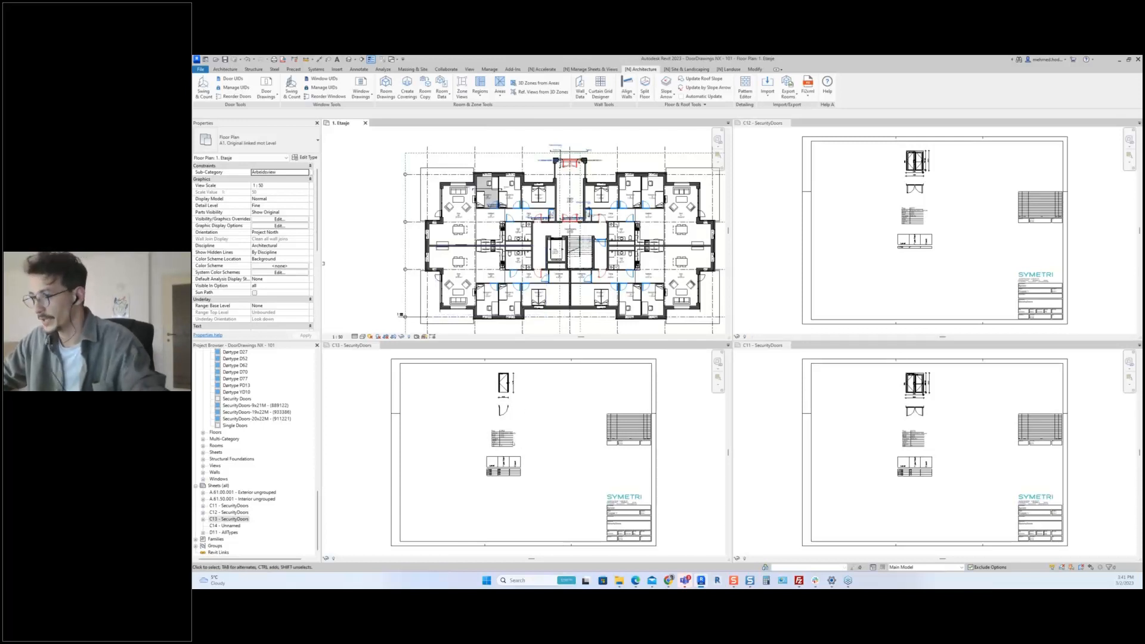
- Examine the D77 door elevation, plan and schedules on sheet C12 - SecurityDoors
{"action": "left_click", "coordinate": [839, 216]}
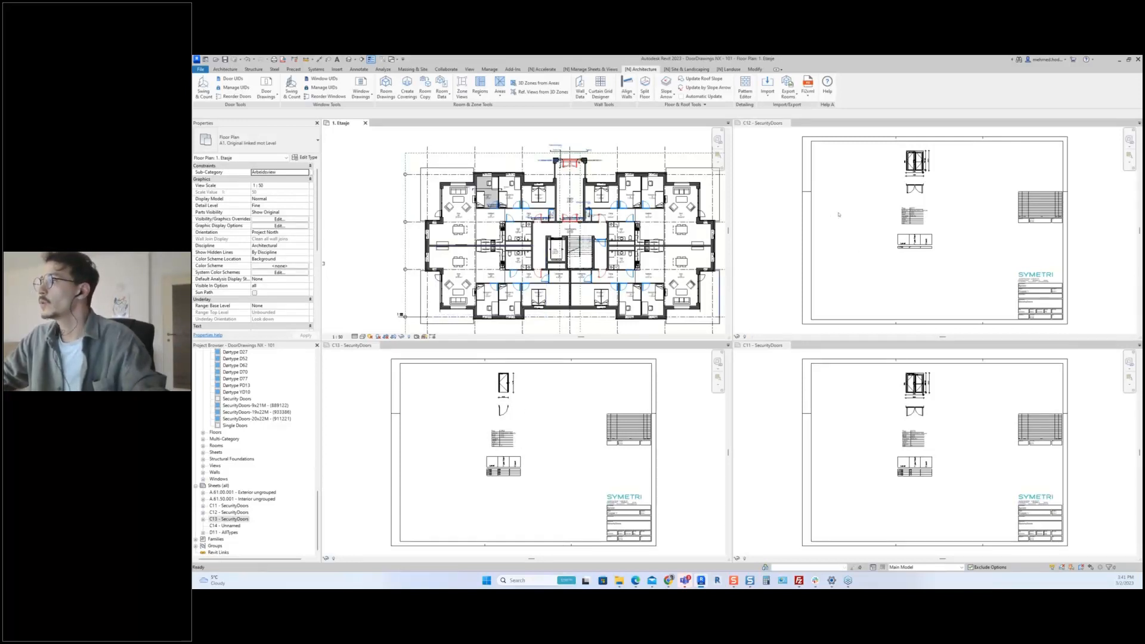
{"action": "scroll", "coordinate": [947, 147], "scroll_direction": "up", "scroll_amount": 1}
{"action": "scroll", "coordinate": [937, 152], "scroll_direction": "up", "scroll_amount": 2}
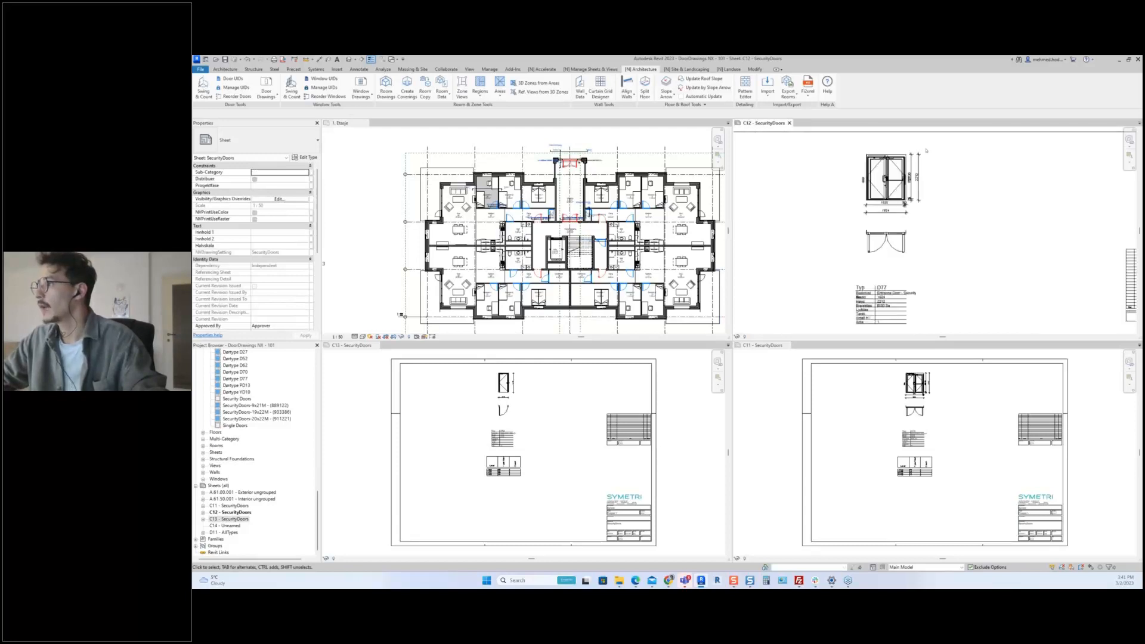
{"action": "scroll", "coordinate": [872, 183], "scroll_direction": "down", "scroll_amount": 5}
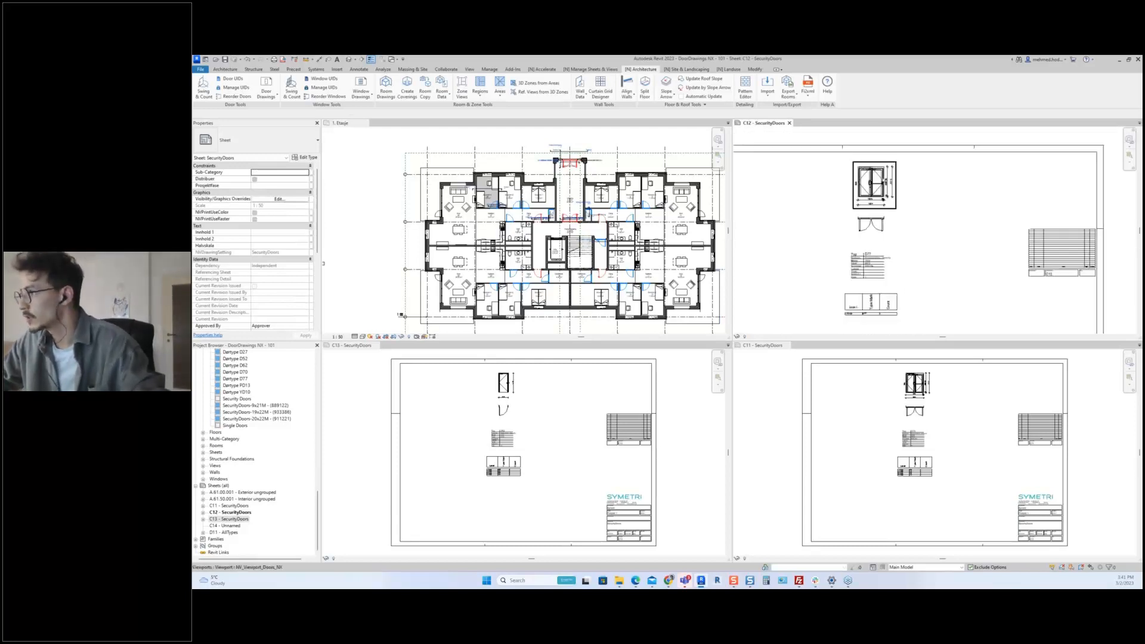
{"action": "scroll", "coordinate": [835, 200], "scroll_direction": "up", "scroll_amount": 1}
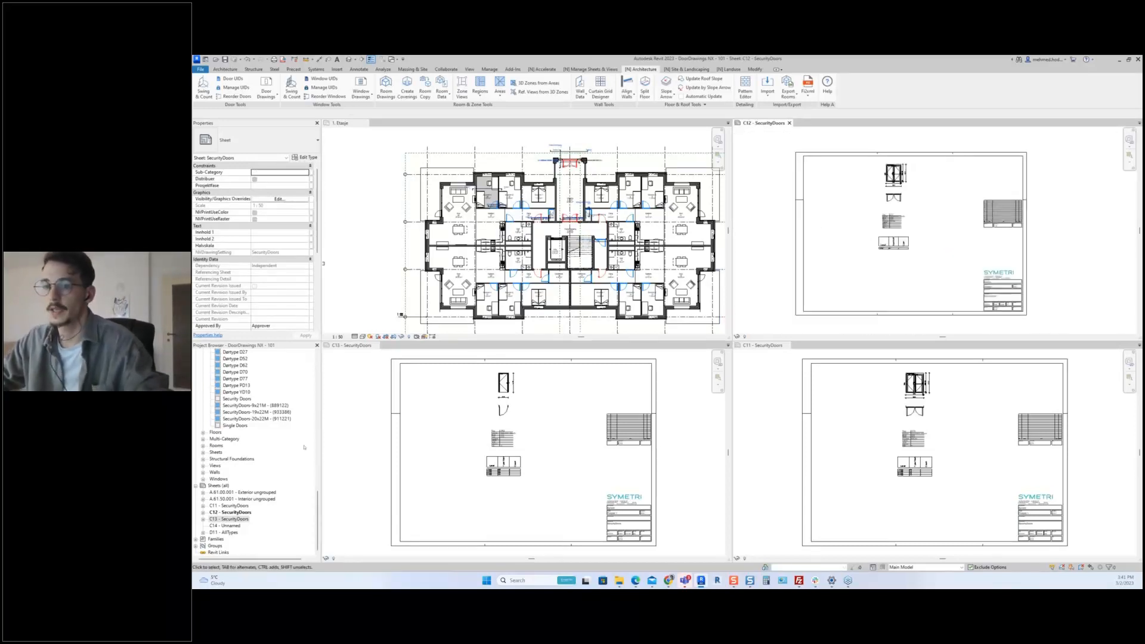
- Place the Security Doors schedule on sheet C12 - SecurityDoors, beside the title block
{"action": "scroll", "coordinate": [244, 473], "scroll_direction": "up", "scroll_amount": 7}
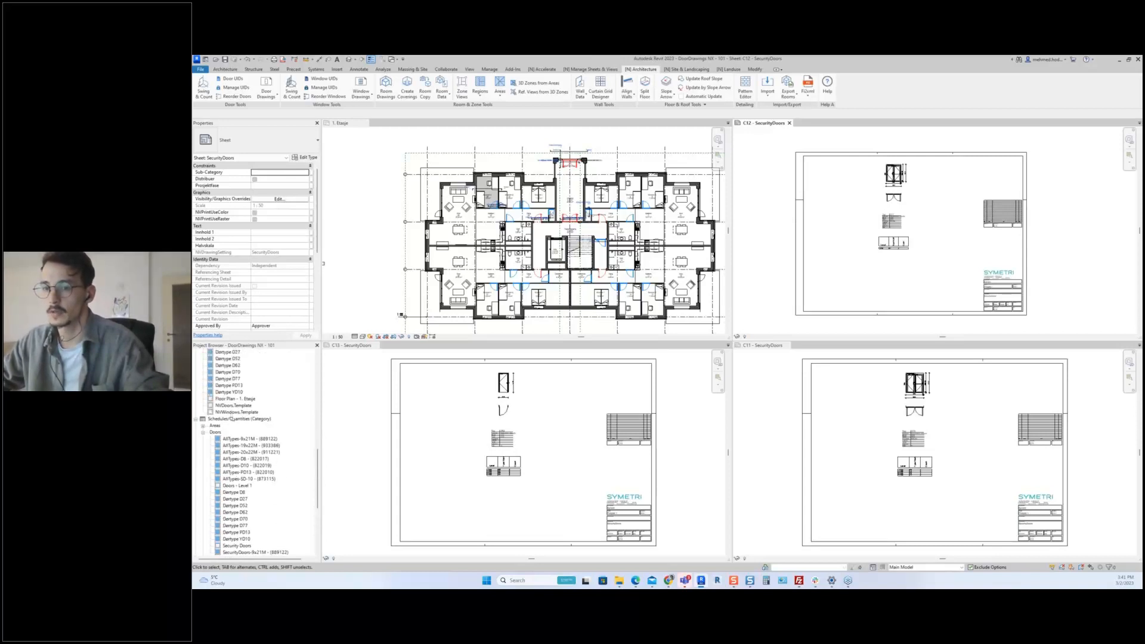
{"action": "scroll", "coordinate": [230, 424], "scroll_direction": "down", "scroll_amount": 3}
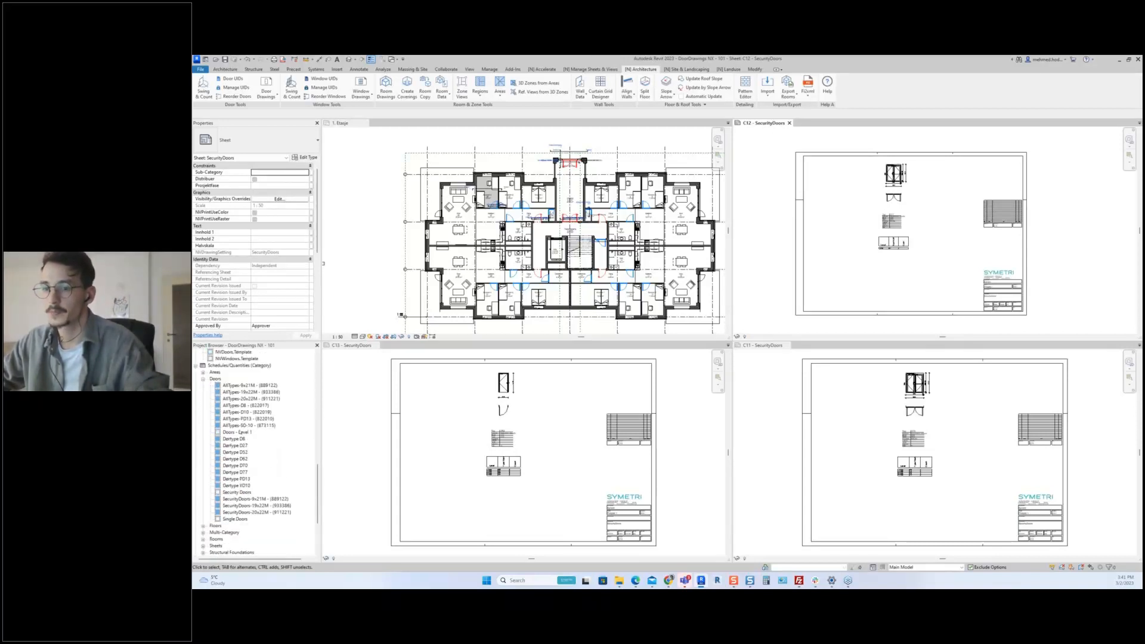
{"action": "left_click_drag", "start_coordinate": [237, 493], "coordinate": [915, 269]}
{"action": "left_click", "coordinate": [905, 282]}
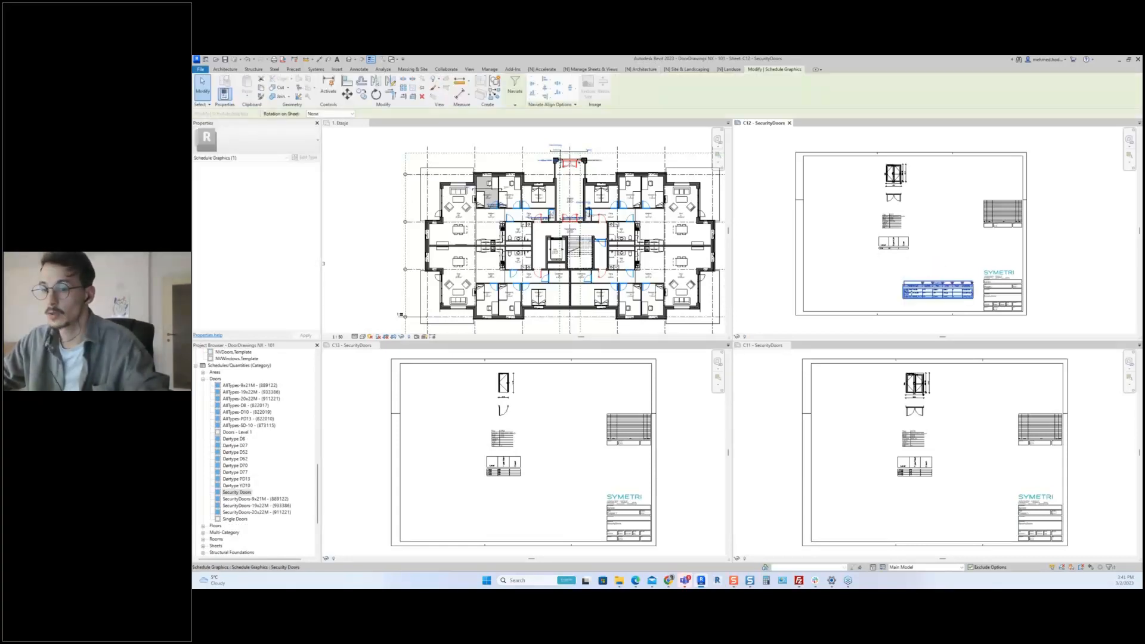
{"action": "left_click", "coordinate": [235, 495]}
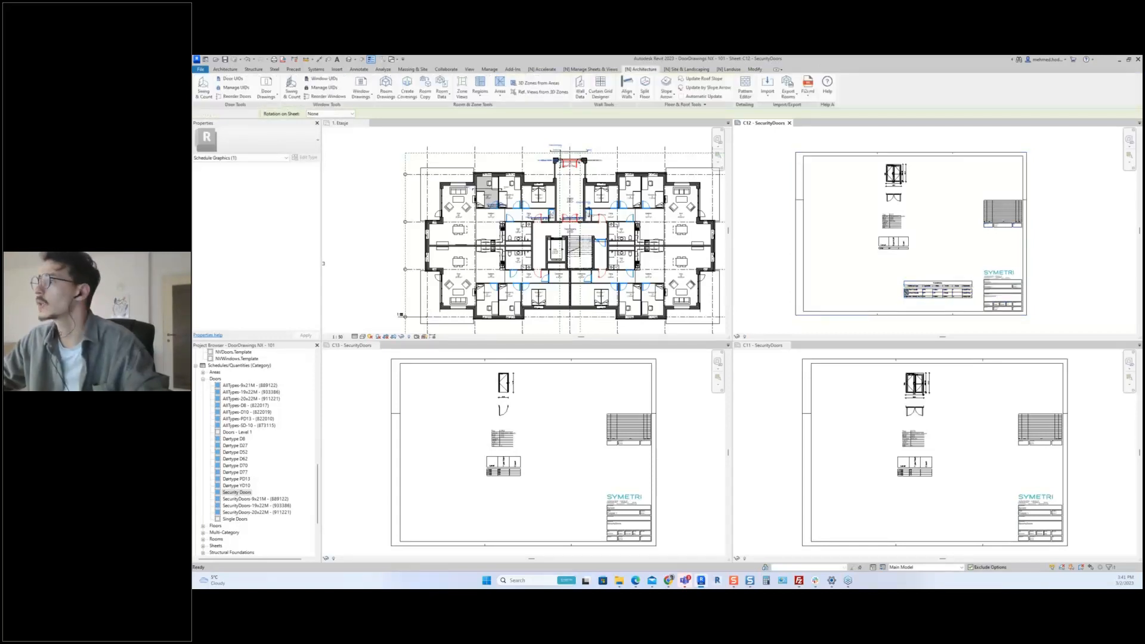
{"action": "left_click", "coordinate": [939, 298]}
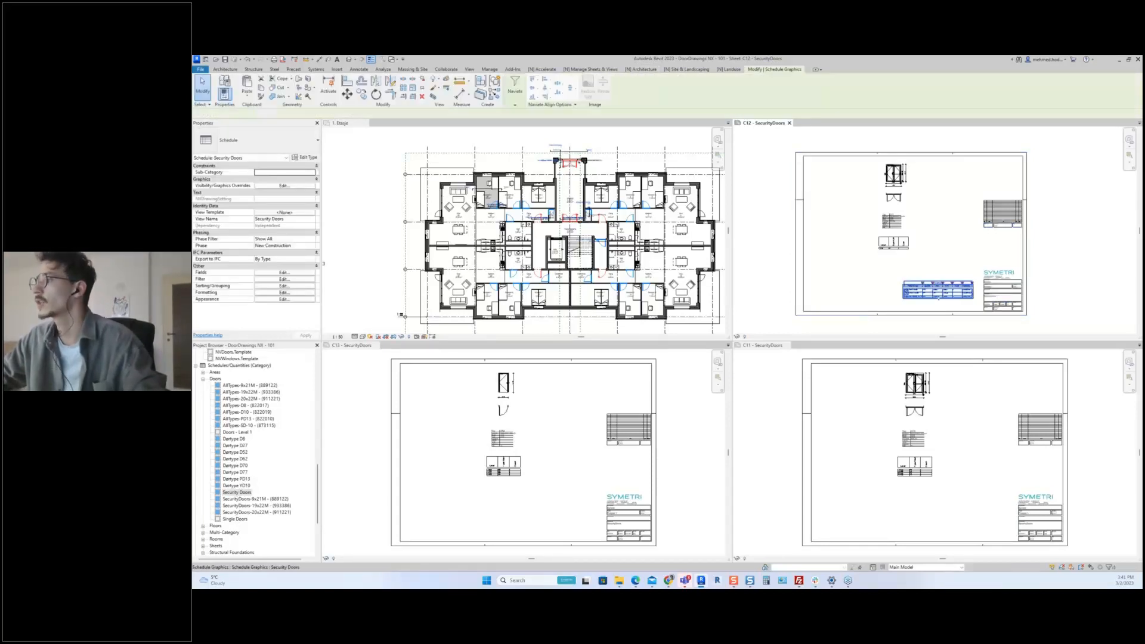
{"action": "key", "text": "Escape"}
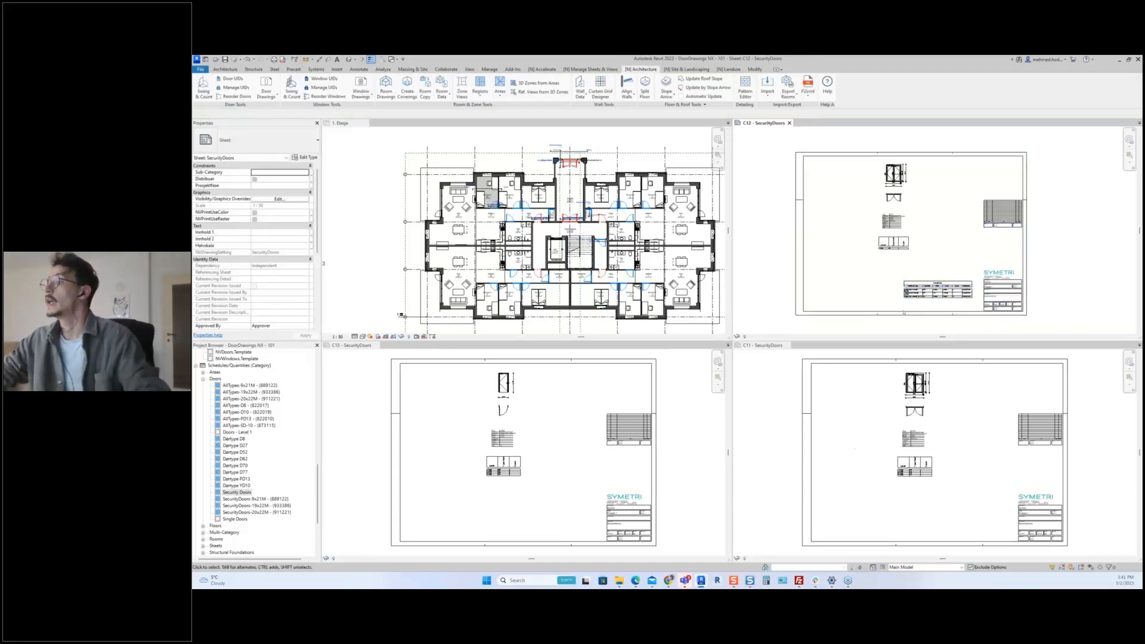
- Inspect the dimensions of the double door elevation on sheet C12 and the overall sheet layout
{"action": "scroll", "coordinate": [895, 170], "scroll_direction": "up", "scroll_amount": 5}
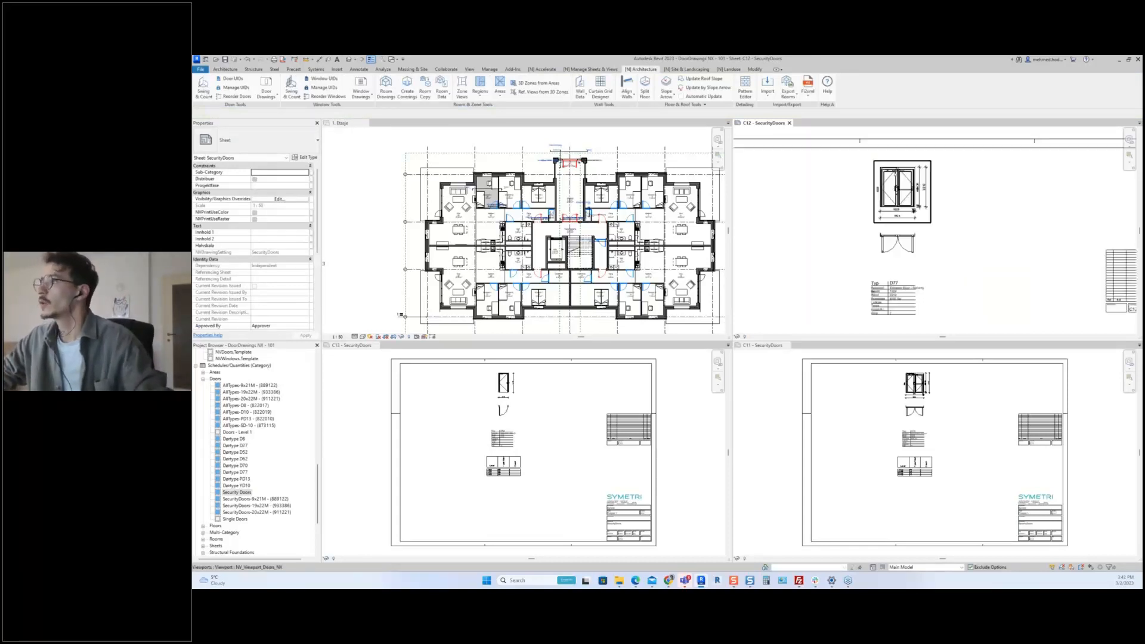
{"action": "scroll", "coordinate": [908, 187], "scroll_direction": "up", "scroll_amount": 3}
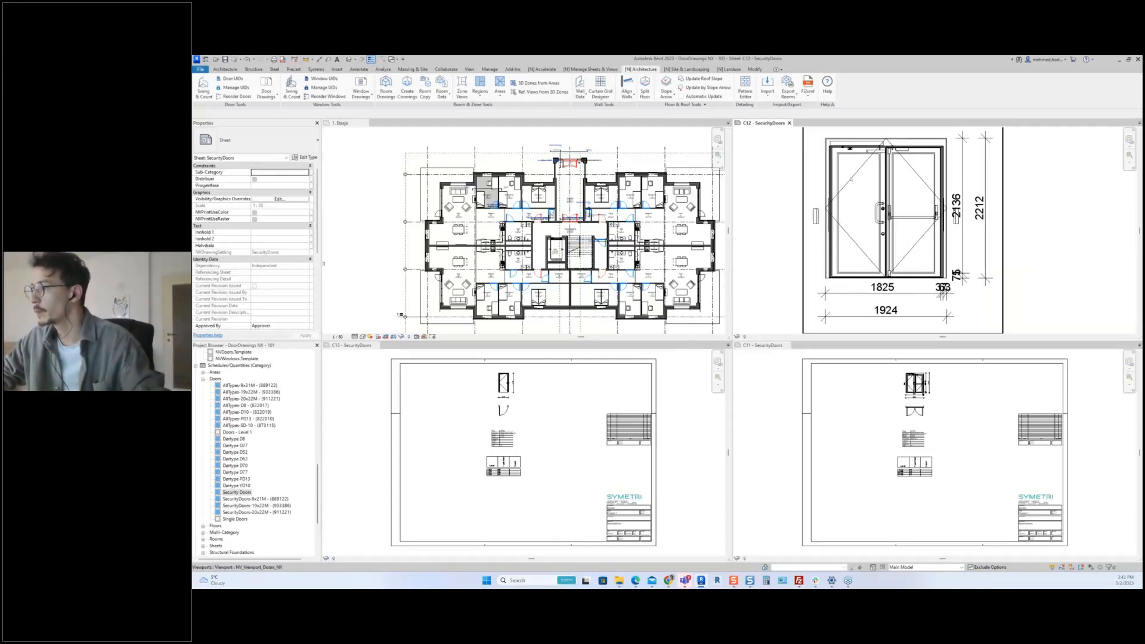
{"action": "scroll", "coordinate": [859, 188], "scroll_direction": "down", "scroll_amount": 6}
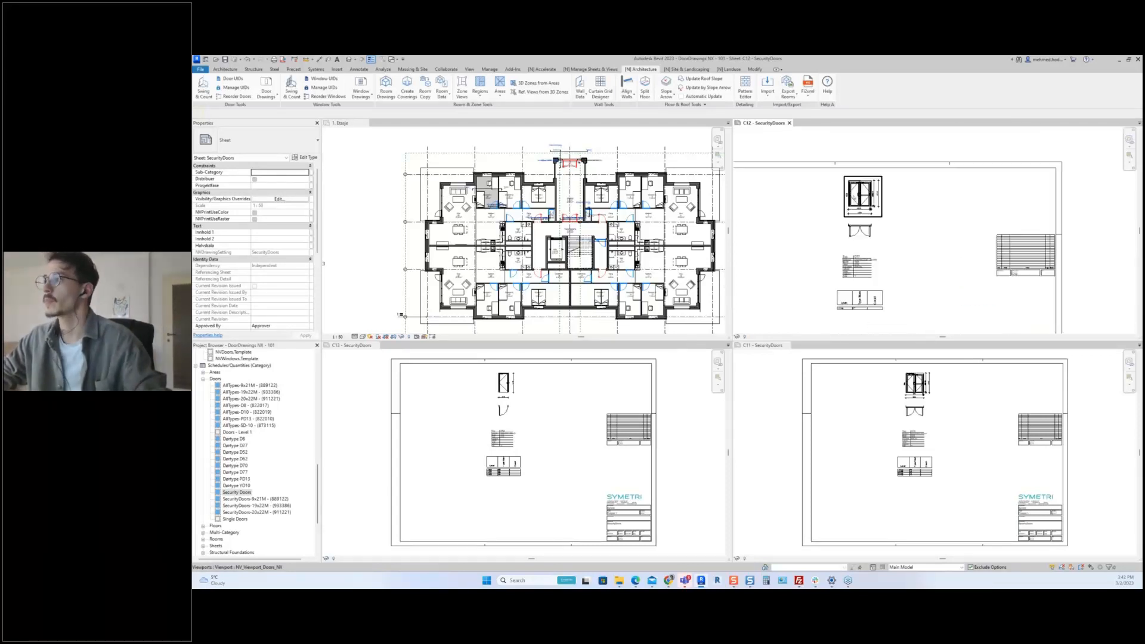
{"action": "scroll", "coordinate": [808, 243], "scroll_direction": "down", "scroll_amount": 2}
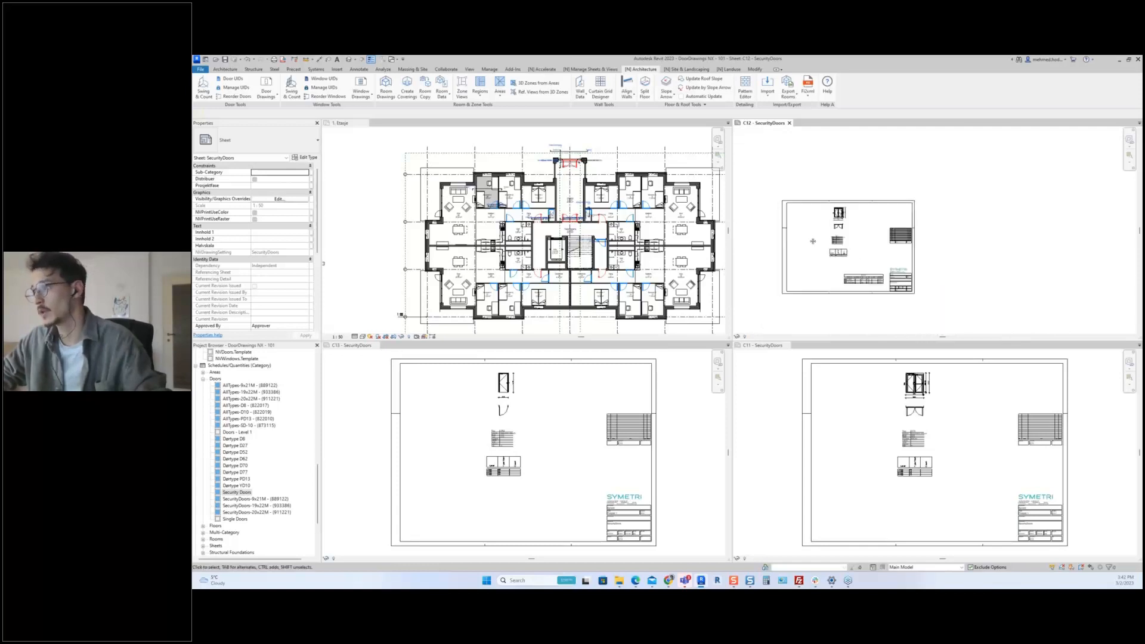
{"action": "middle_click_drag", "start_coordinate": [813, 241], "coordinate": [831, 225]}
{"action": "scroll", "coordinate": [834, 234], "scroll_direction": "up", "scroll_amount": 3}
{"action": "scroll", "coordinate": [825, 232], "scroll_direction": "down", "scroll_amount": 1}
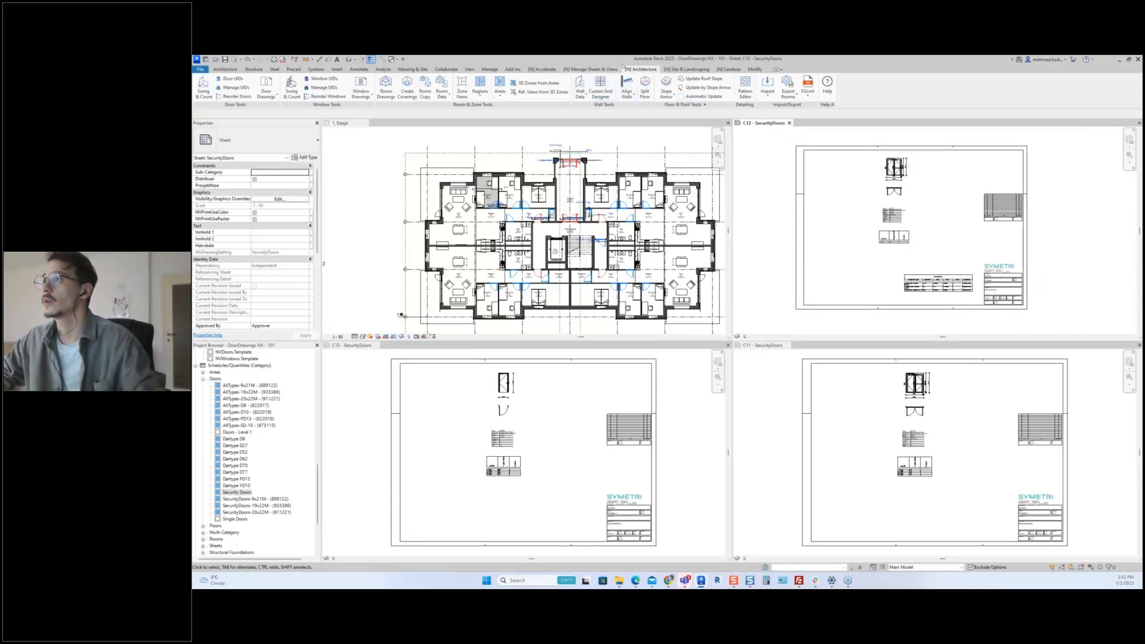
{"action": "left_click", "coordinate": [554, 71]}
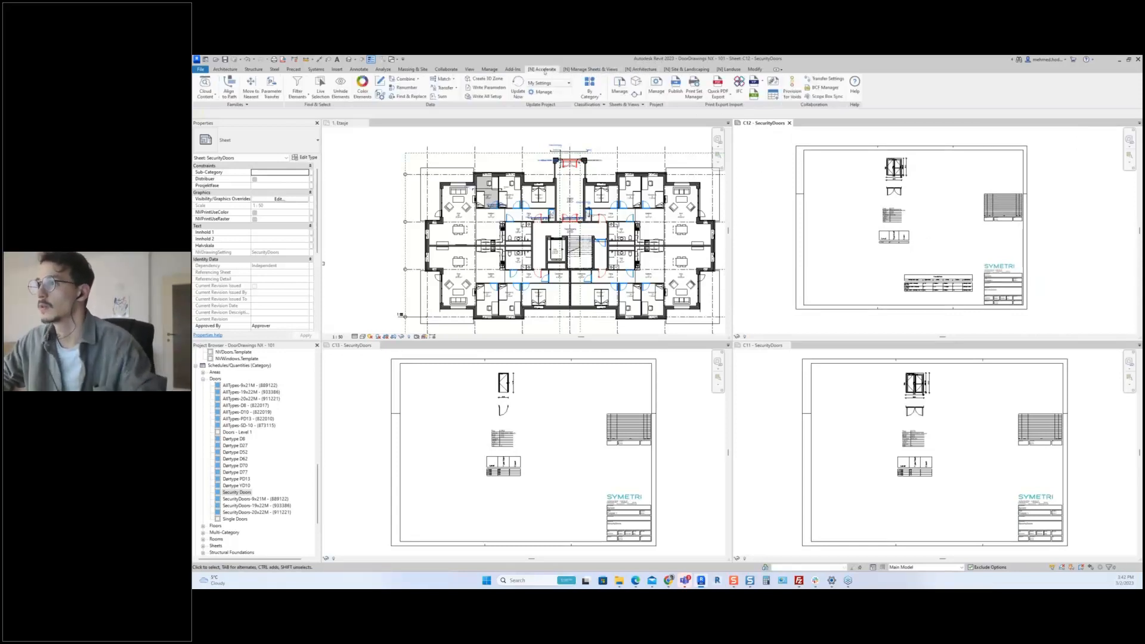
{"action": "left_click", "coordinate": [639, 71]}
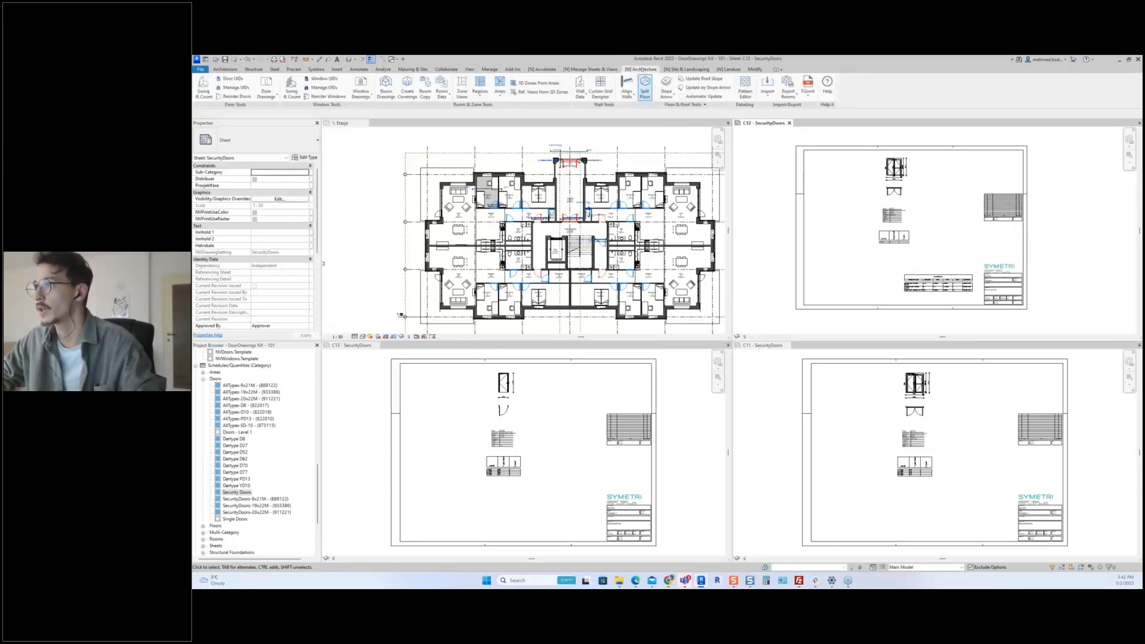
- Start Tag All from the 1. Etasje floor plan and choose the Door Specialty Equip. configuration
{"action": "left_click", "coordinate": [543, 71]}
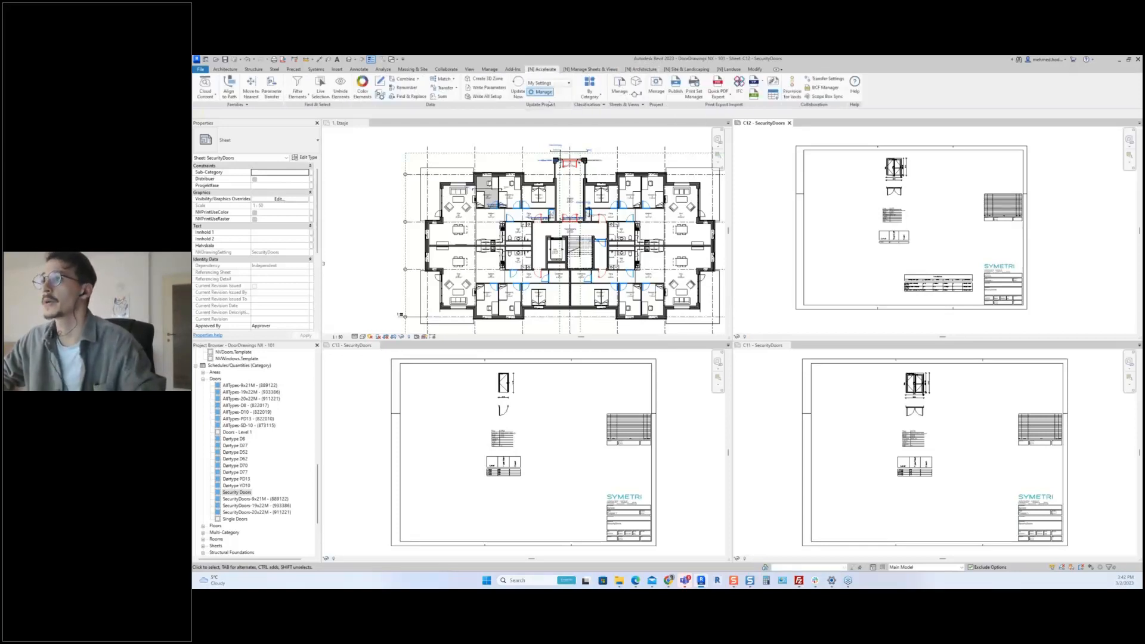
{"action": "left_click", "coordinate": [620, 86]}
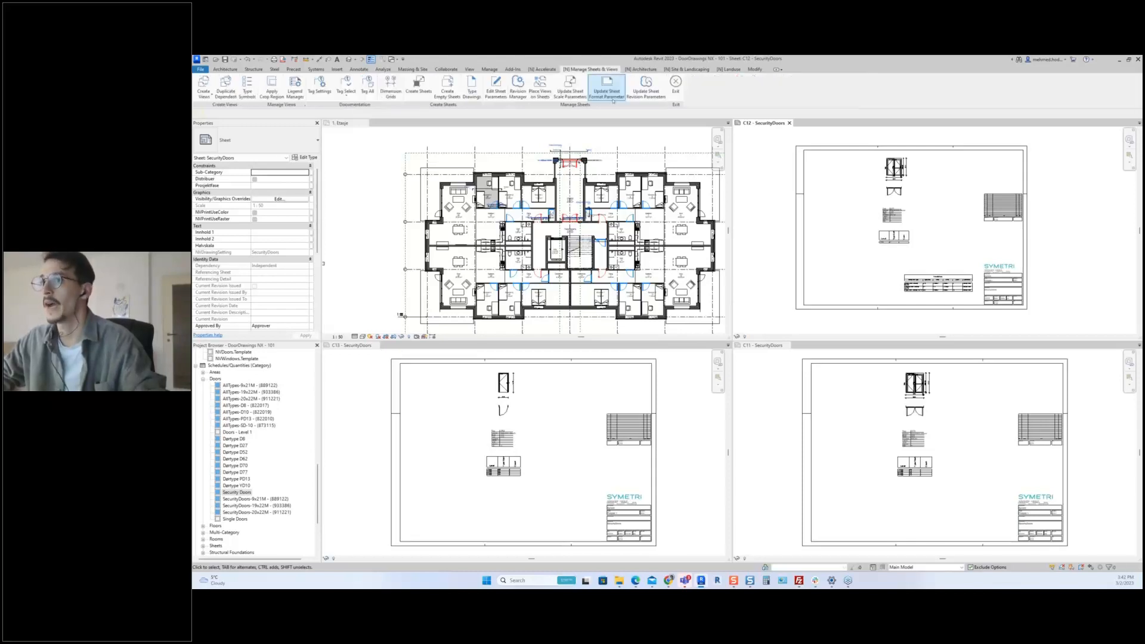
{"action": "left_click", "coordinate": [346, 182]}
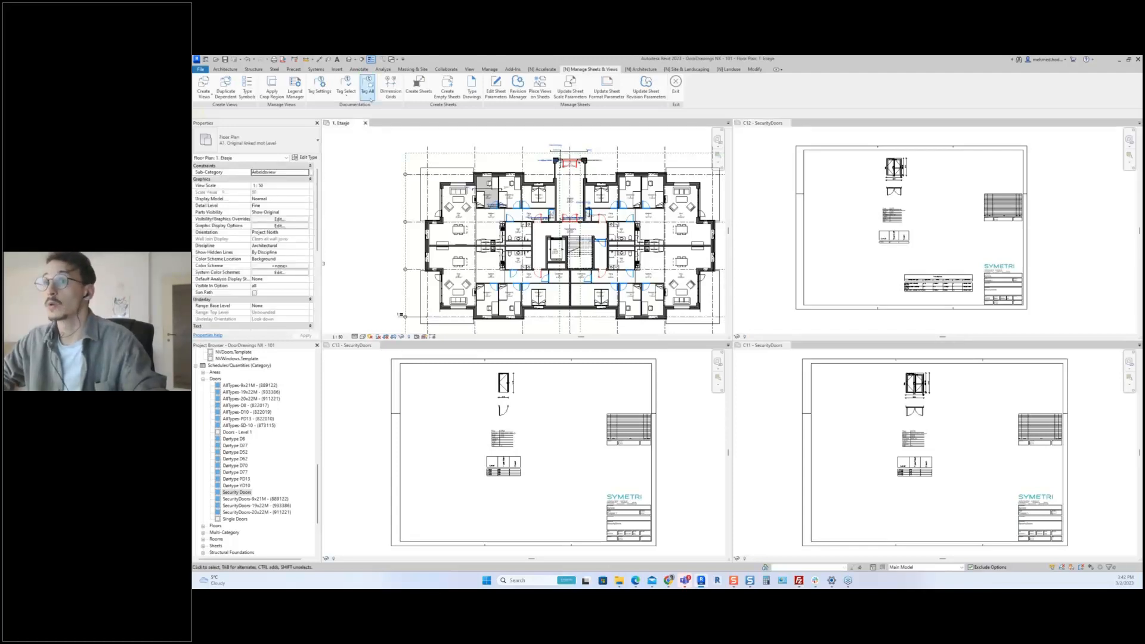
{"action": "left_click", "coordinate": [368, 94]}
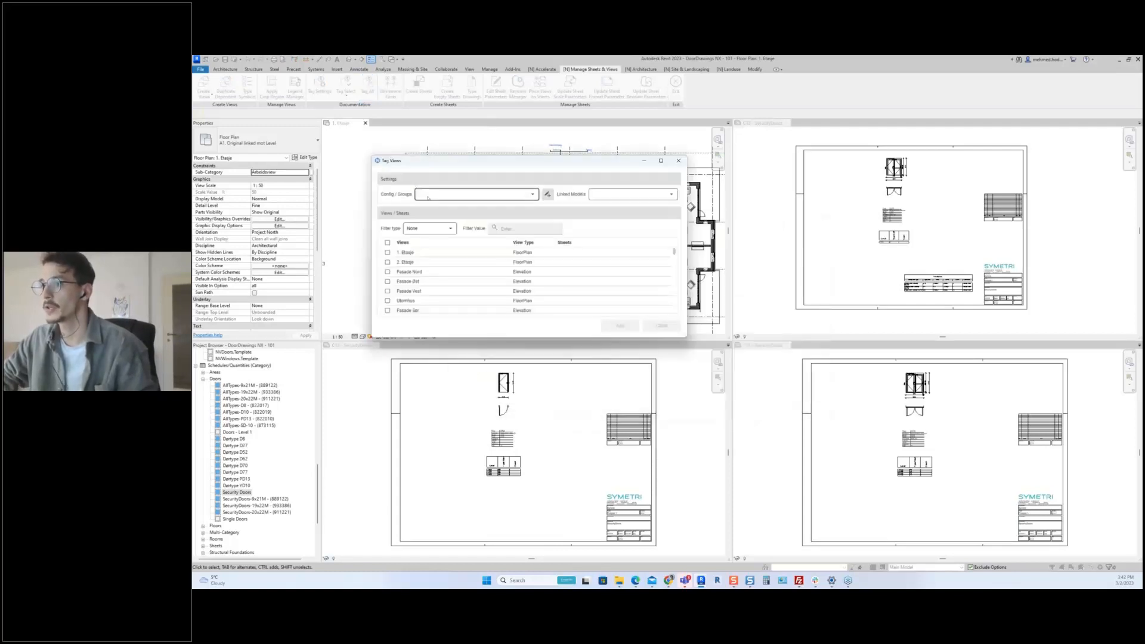
{"action": "left_click", "coordinate": [429, 194]}
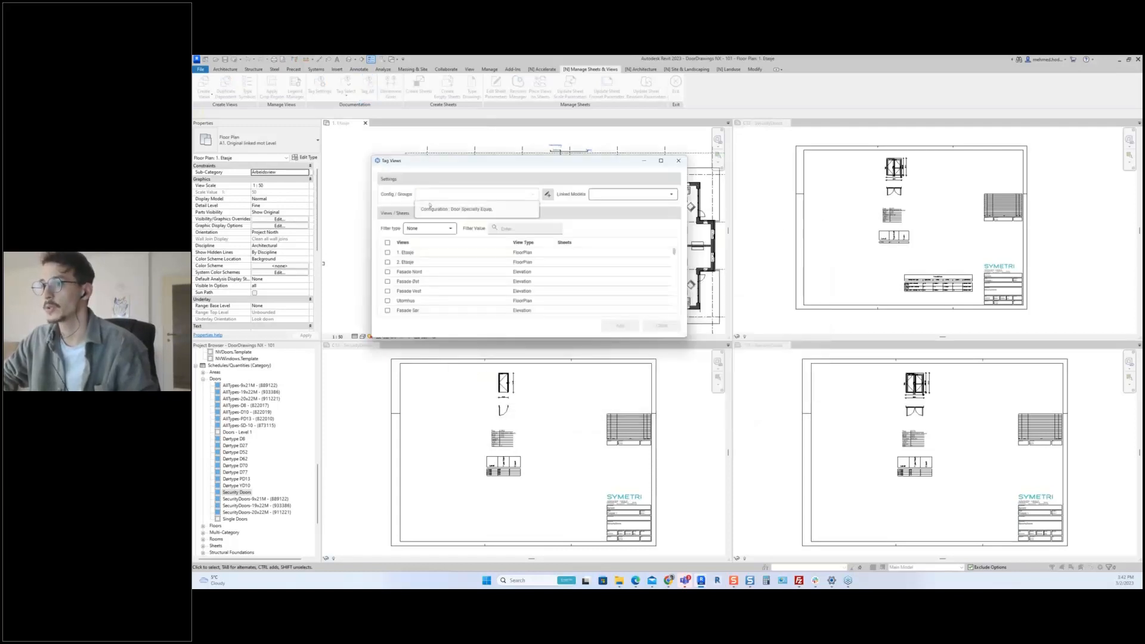
{"action": "left_click", "coordinate": [474, 209]}
- Enlarge the Tag Views dialog and select only the three SecurityDoors section views placed on sheets C11, C12 and C13
{"action": "scroll", "coordinate": [394, 264], "scroll_direction": "down", "scroll_amount": 2}
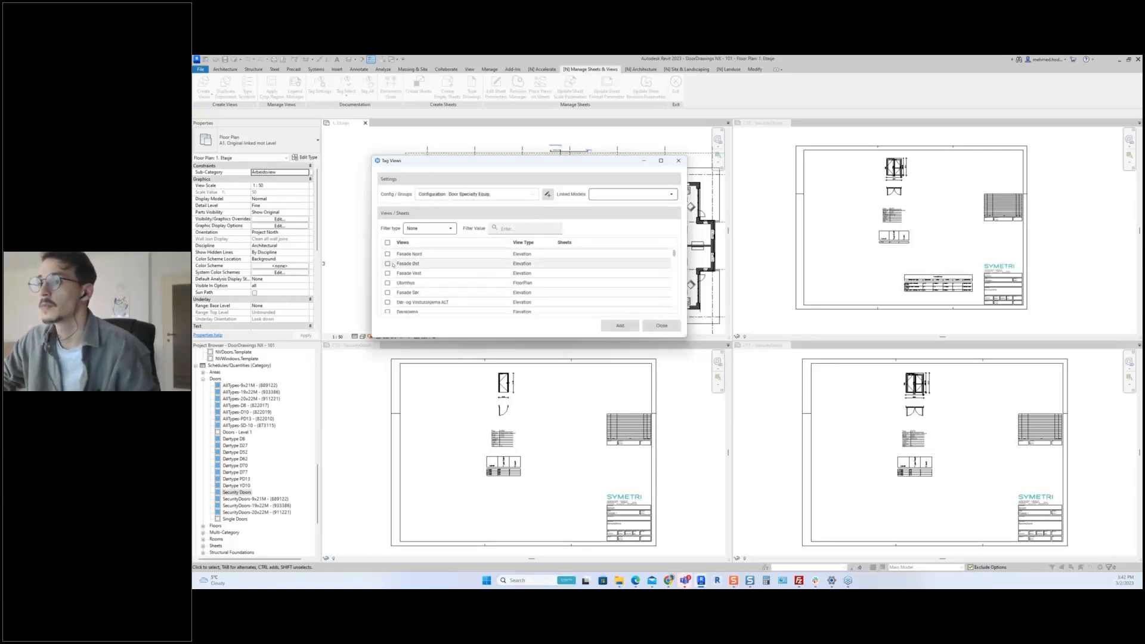
{"action": "scroll", "coordinate": [393, 265], "scroll_direction": "down", "scroll_amount": 8}
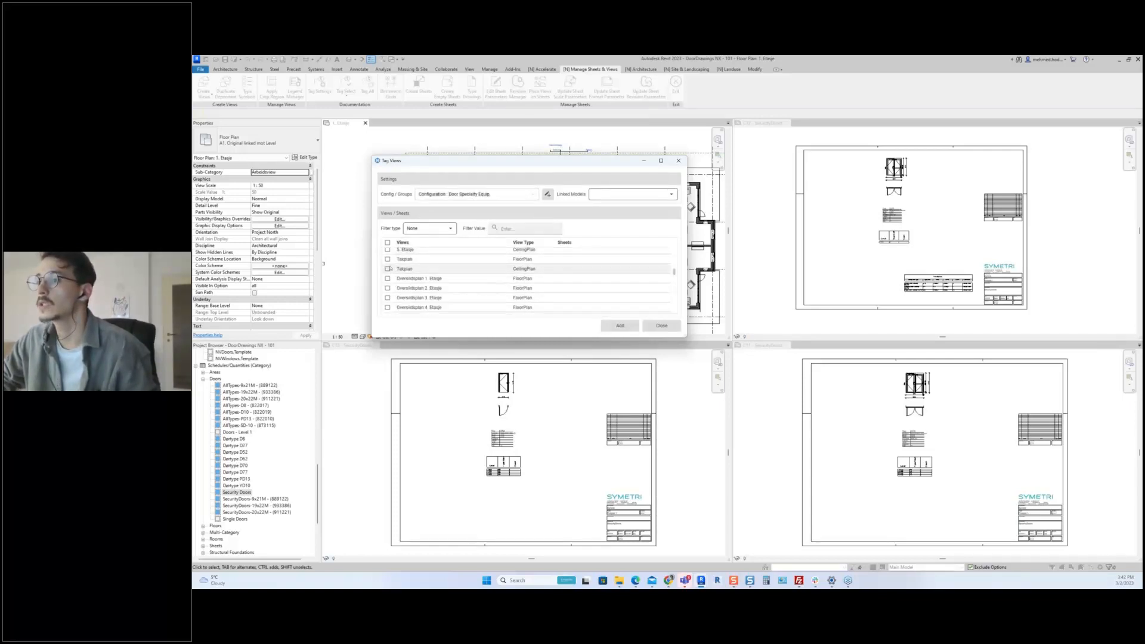
{"action": "scroll", "coordinate": [389, 269], "scroll_direction": "down", "scroll_amount": 6}
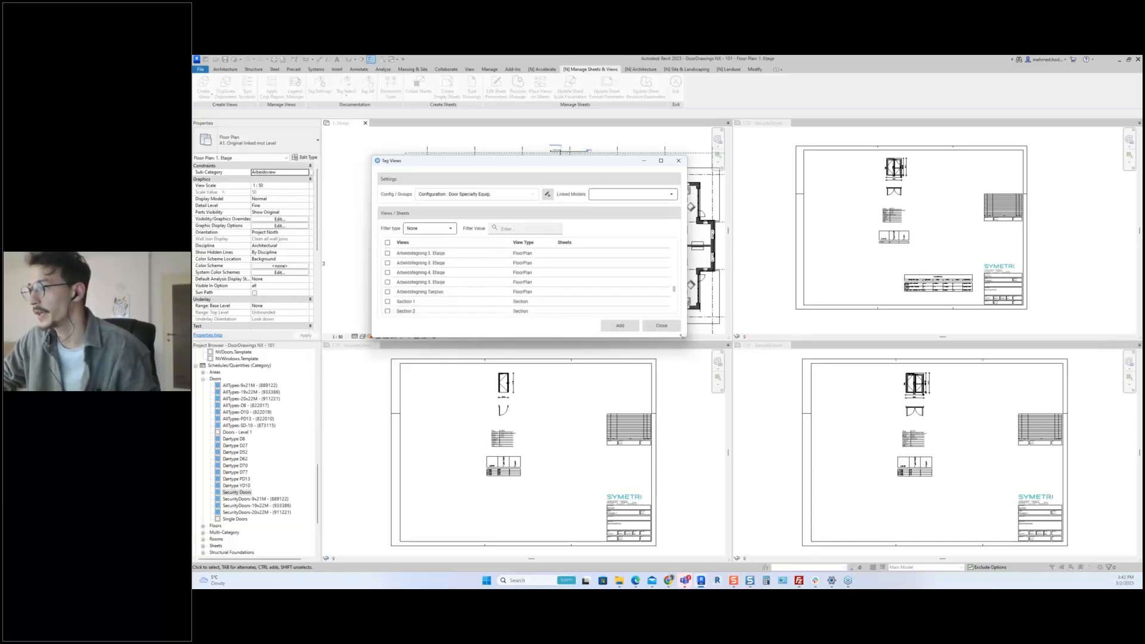
{"action": "left_click_drag", "start_coordinate": [684, 339], "coordinate": [714, 454]}
{"action": "scroll", "coordinate": [433, 311], "scroll_direction": "down", "scroll_amount": 2}
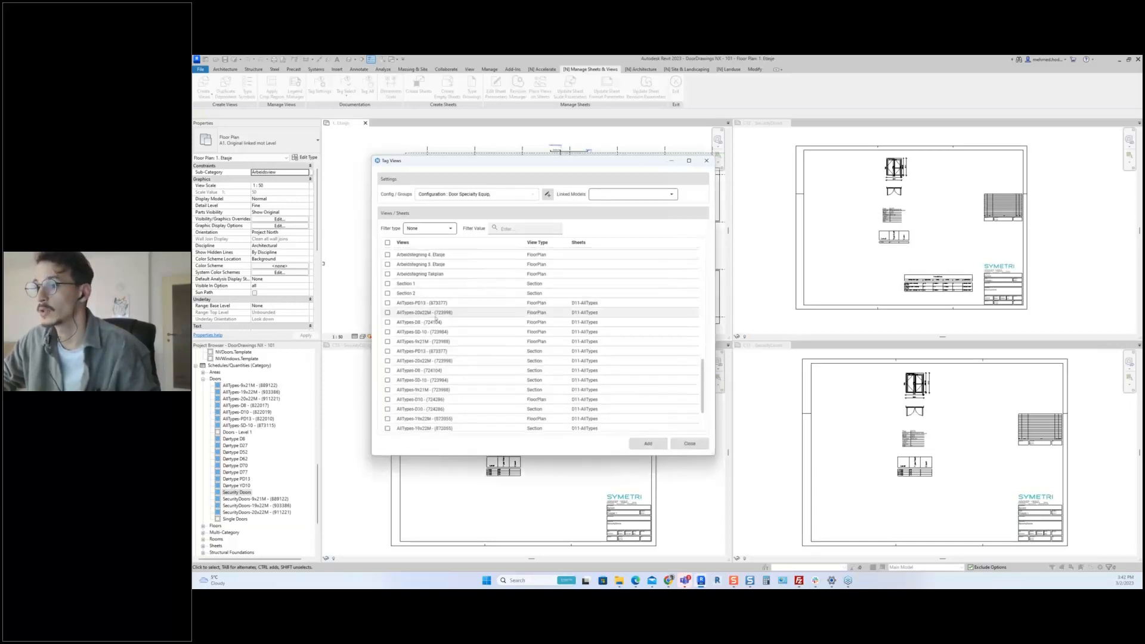
{"action": "scroll", "coordinate": [434, 310], "scroll_direction": "down", "scroll_amount": 1}
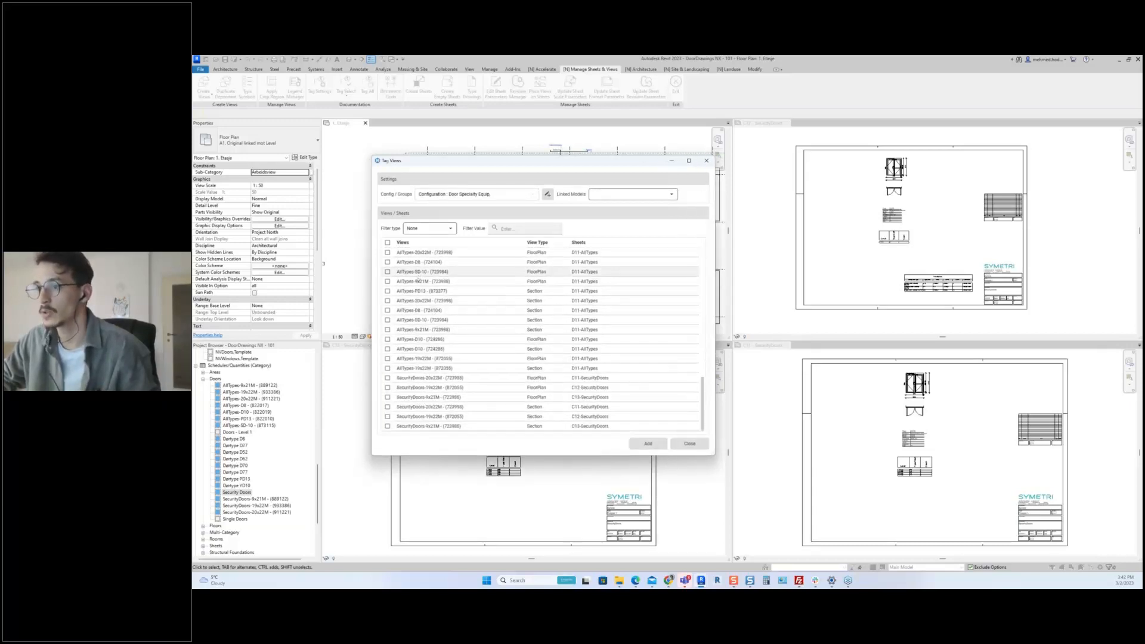
{"action": "left_click", "coordinate": [388, 378]}
{"action": "left_click", "coordinate": [388, 387]}
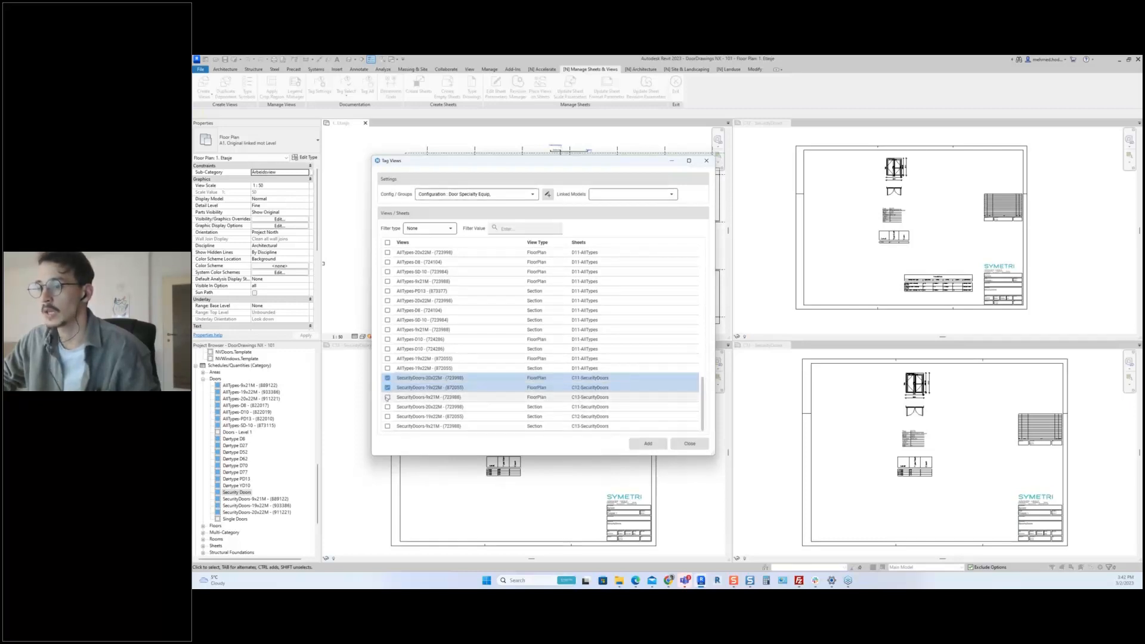
{"action": "left_click", "coordinate": [388, 397]}
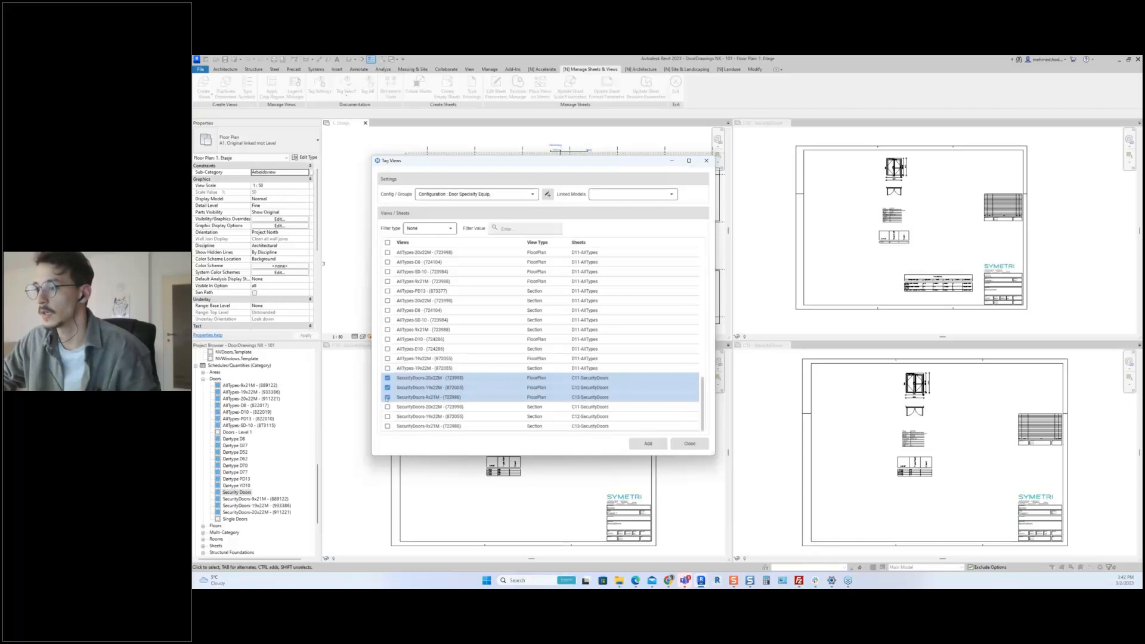
{"action": "left_click_drag", "start_coordinate": [388, 407], "coordinate": [388, 425]}
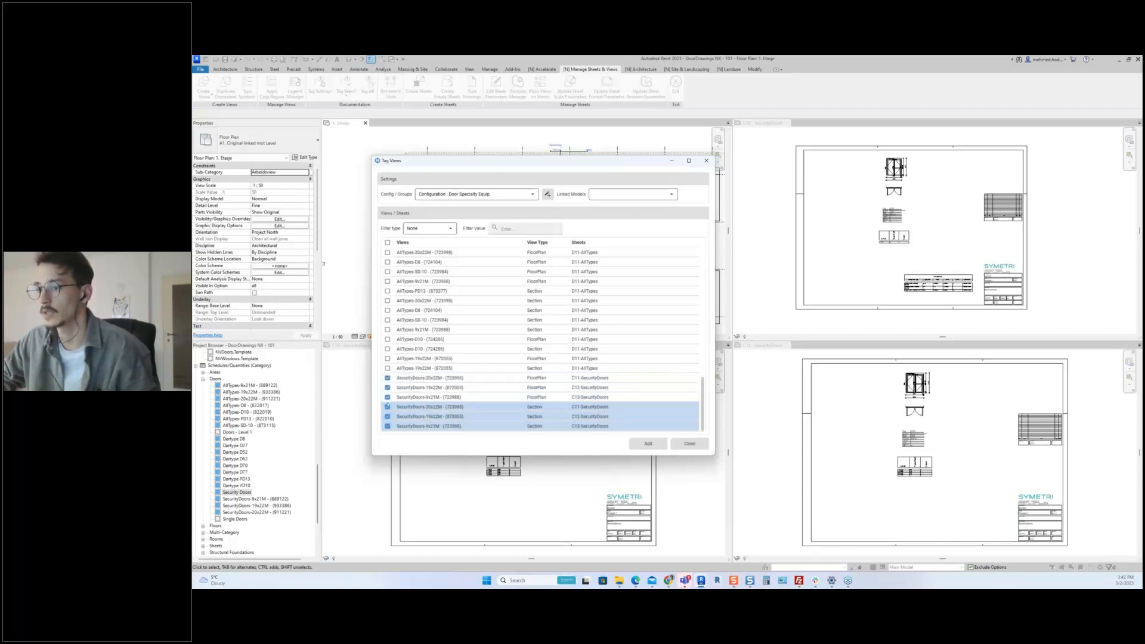
{"action": "left_click", "coordinate": [388, 397]}
{"action": "left_click", "coordinate": [388, 388]}
{"action": "left_click", "coordinate": [388, 378]}
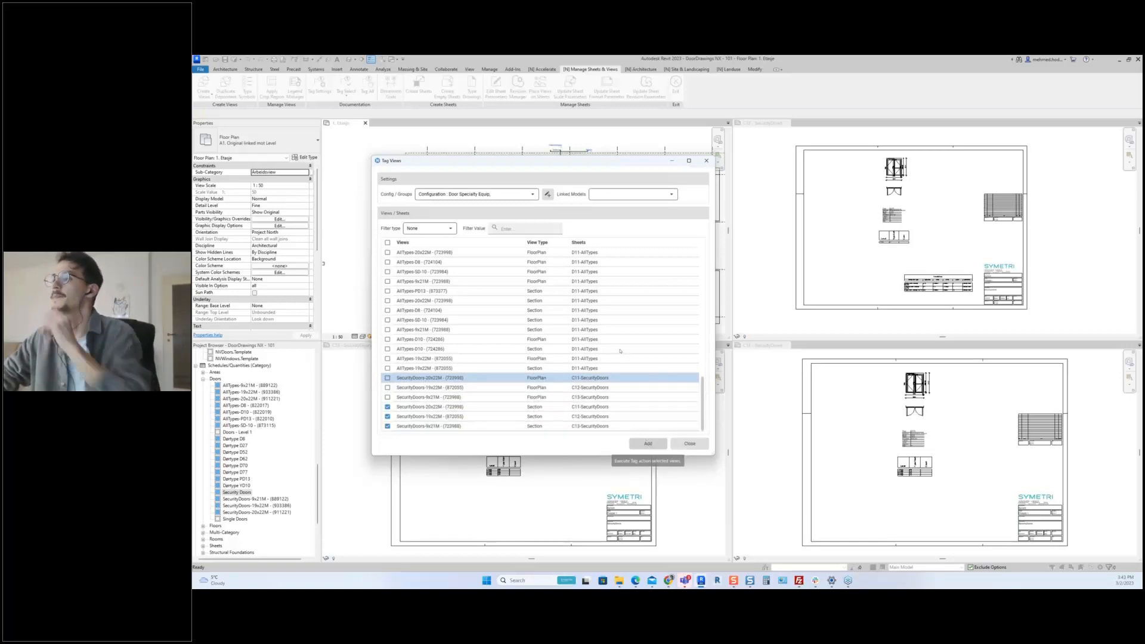
- Add the specialty equipment tags to the selected section views and close the Tag Views dialog
{"action": "left_click", "coordinate": [648, 445]}
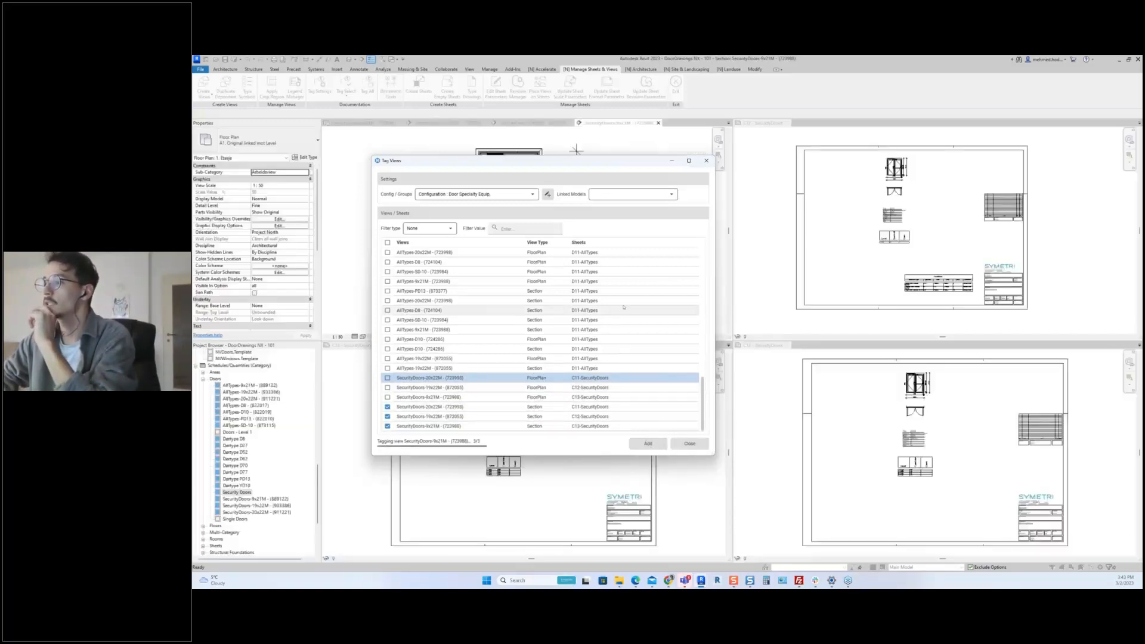
{"action": "left_click", "coordinate": [581, 327]}
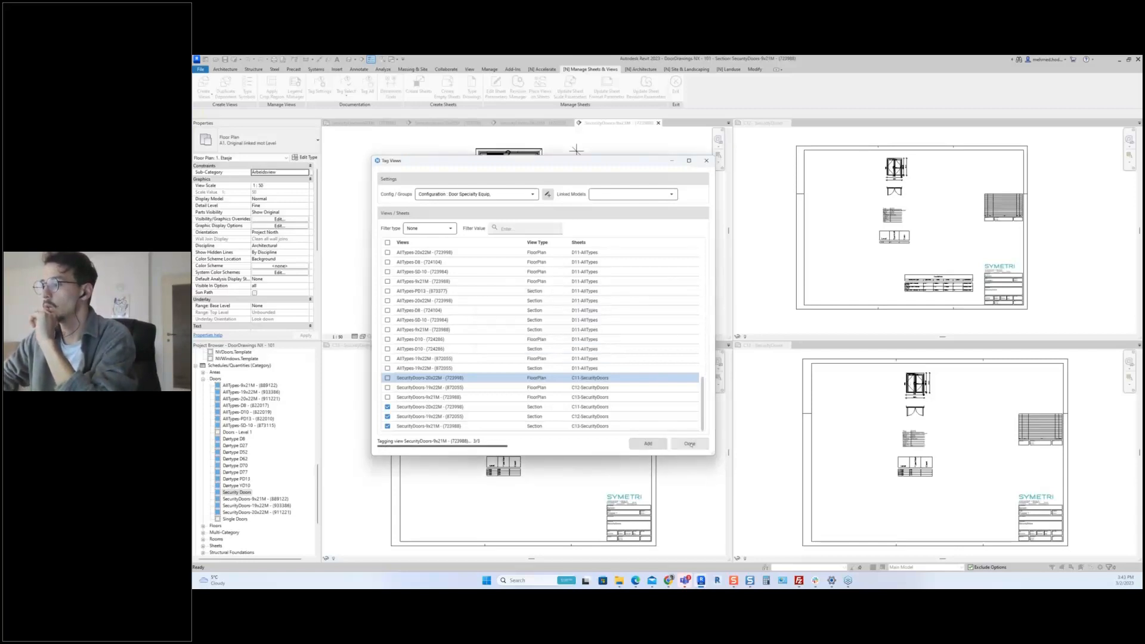
{"action": "left_click", "coordinate": [690, 444]}
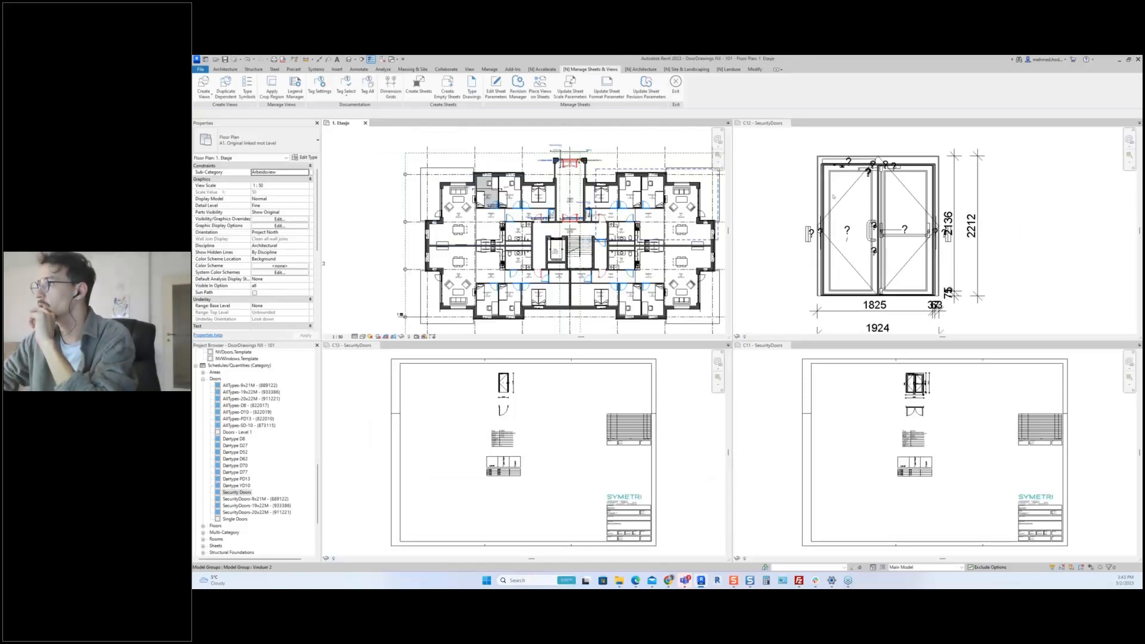
- Examine the equipment tags on the door elevations of sheets C12, C11 and C13
{"action": "left_click", "coordinate": [827, 197]}
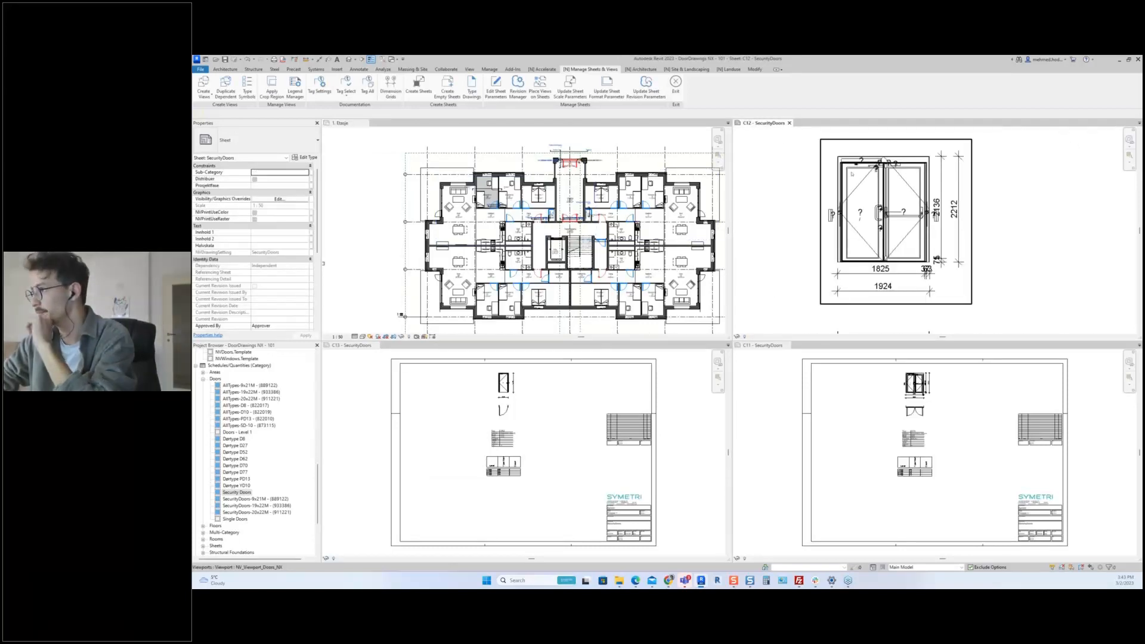
{"action": "scroll", "coordinate": [902, 405], "scroll_direction": "up", "scroll_amount": 5}
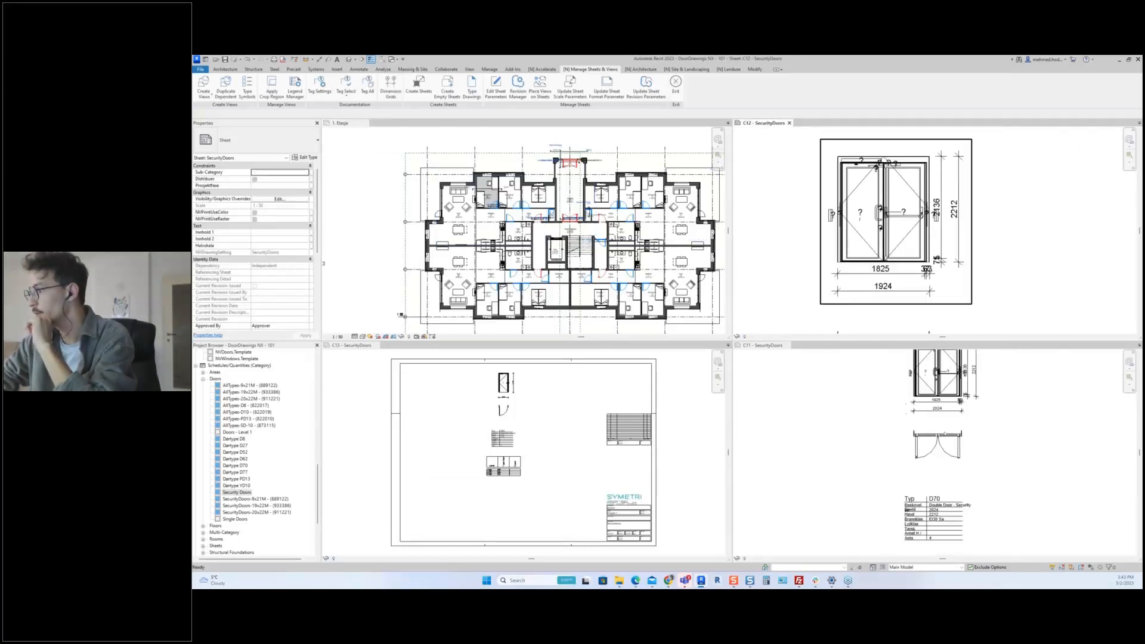
{"action": "middle_click_drag", "start_coordinate": [945, 434], "coordinate": [938, 513]}
{"action": "scroll", "coordinate": [948, 465], "scroll_direction": "up", "scroll_amount": 3}
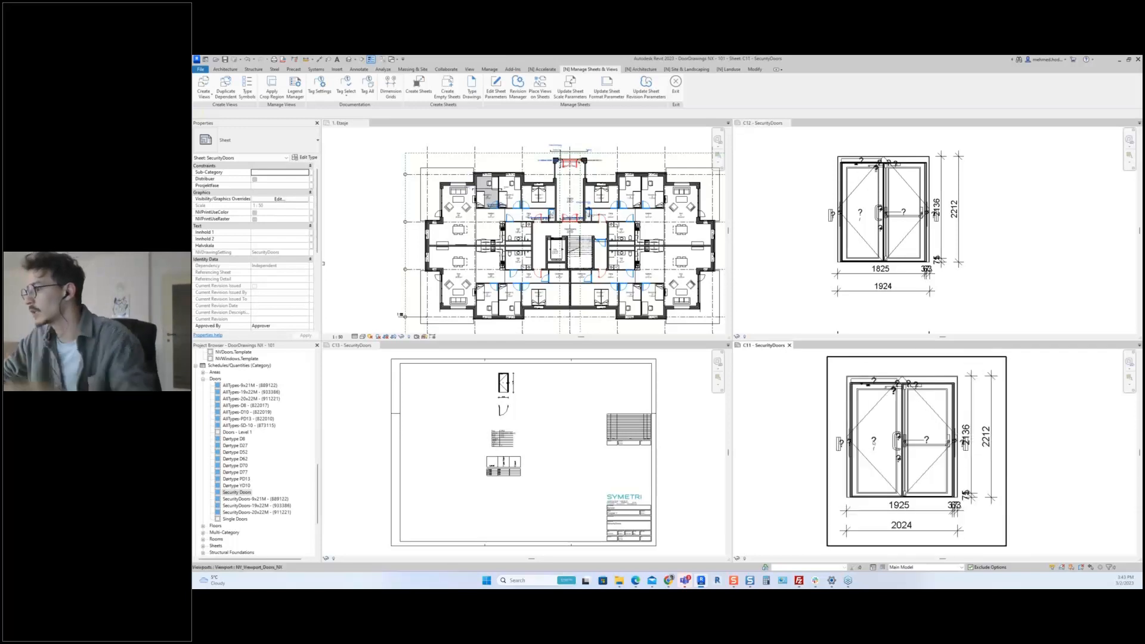
{"action": "left_click", "coordinate": [898, 441]}
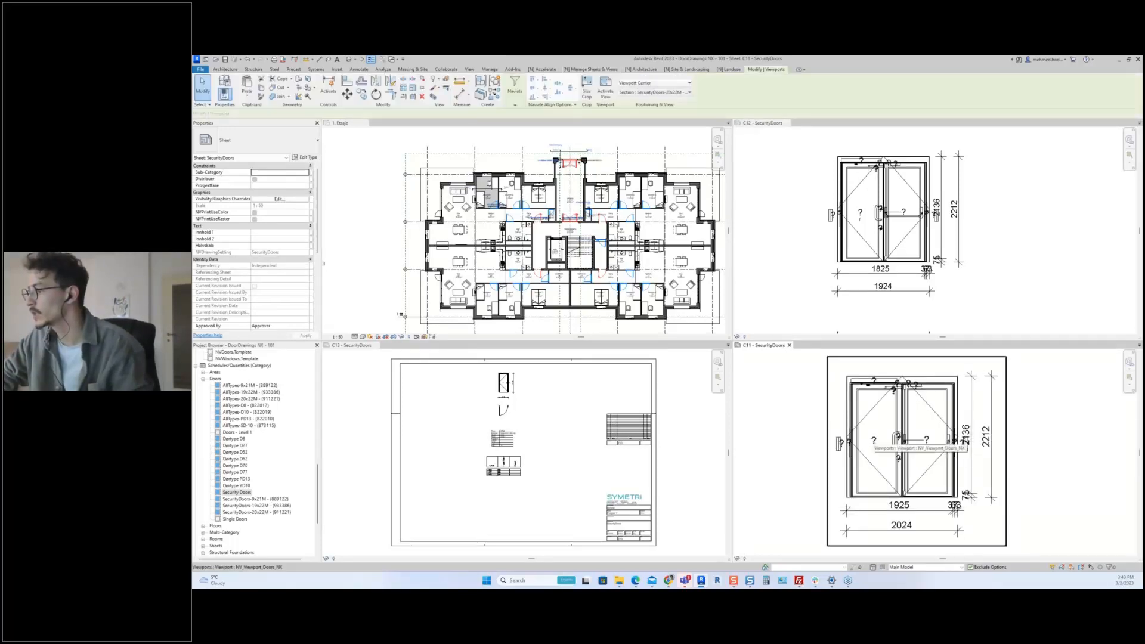
{"action": "scroll", "coordinate": [883, 448], "scroll_direction": "up", "scroll_amount": 2}
{"action": "scroll", "coordinate": [866, 437], "scroll_direction": "up", "scroll_amount": 1}
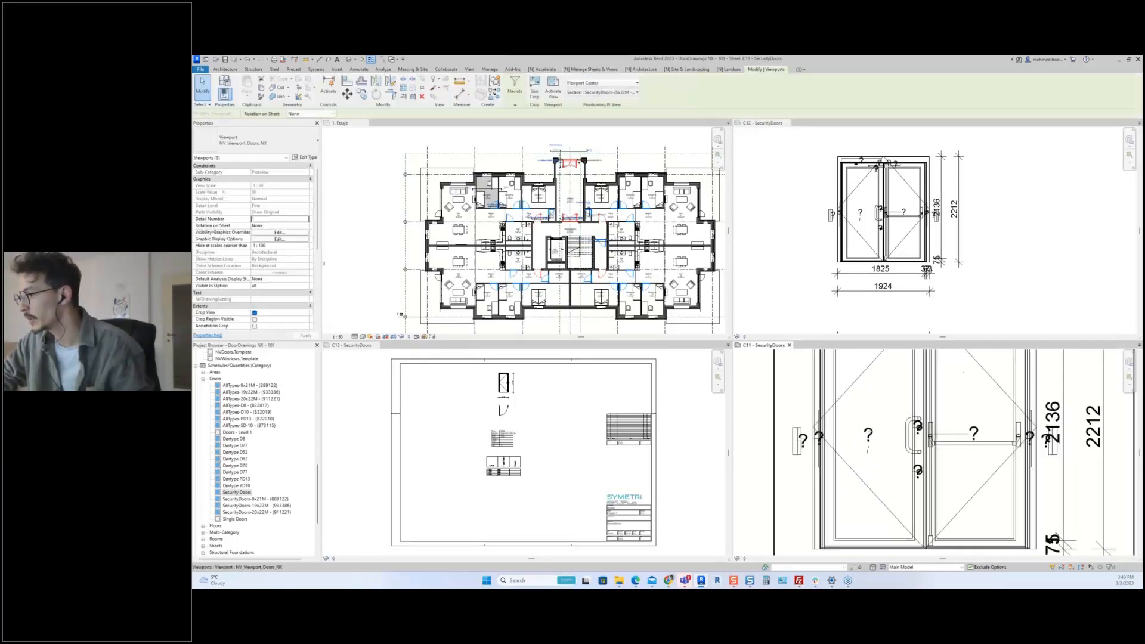
{"action": "scroll", "coordinate": [865, 436], "scroll_direction": "down", "scroll_amount": 3}
{"action": "scroll", "coordinate": [888, 441], "scroll_direction": "down", "scroll_amount": 1}
{"action": "scroll", "coordinate": [516, 389], "scroll_direction": "up", "scroll_amount": 5}
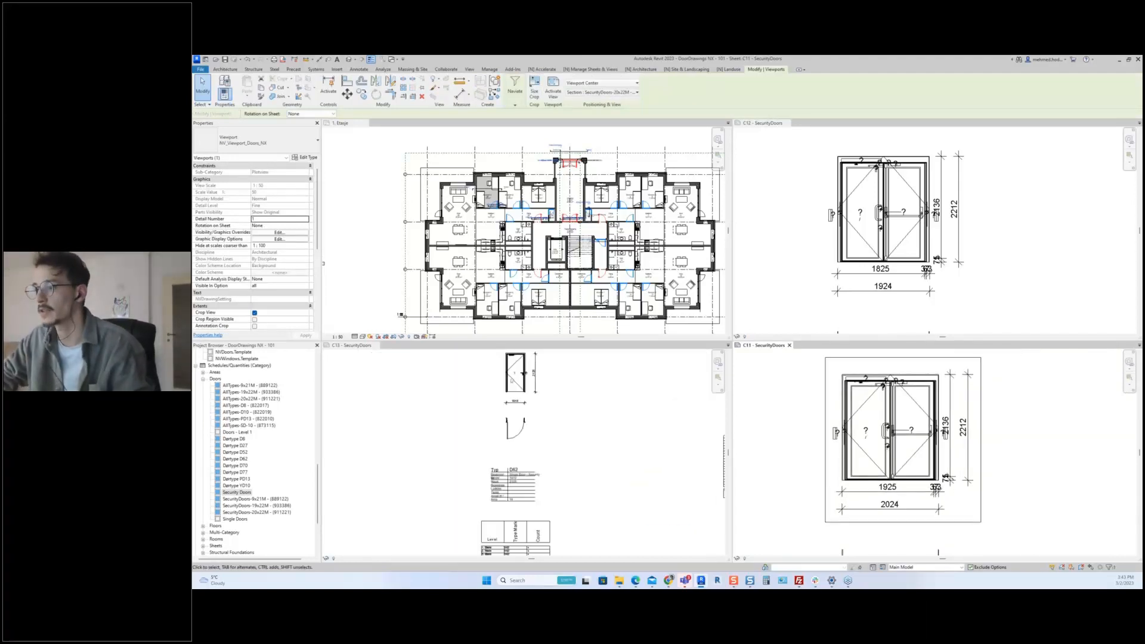
{"action": "scroll", "coordinate": [516, 389], "scroll_direction": "down", "scroll_amount": 6}
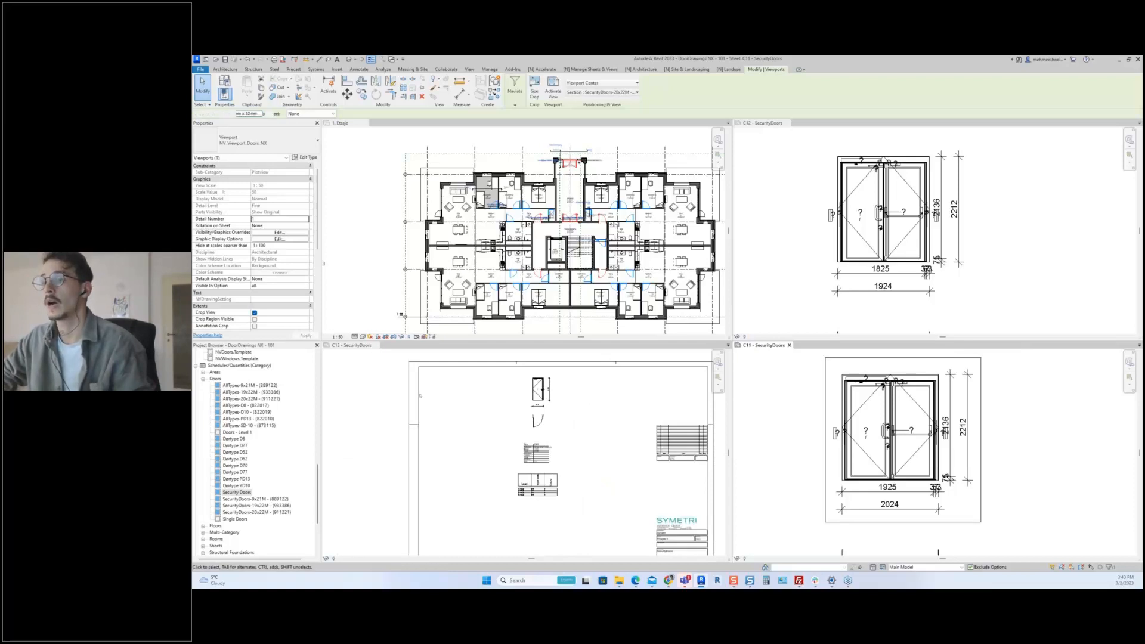
- Set up Type Symbols for 1. Etasje with the Specialty Equipment category and the parameters Code Name, Count, Date of publishing and Default Elevation
{"action": "left_click", "coordinate": [338, 155]}
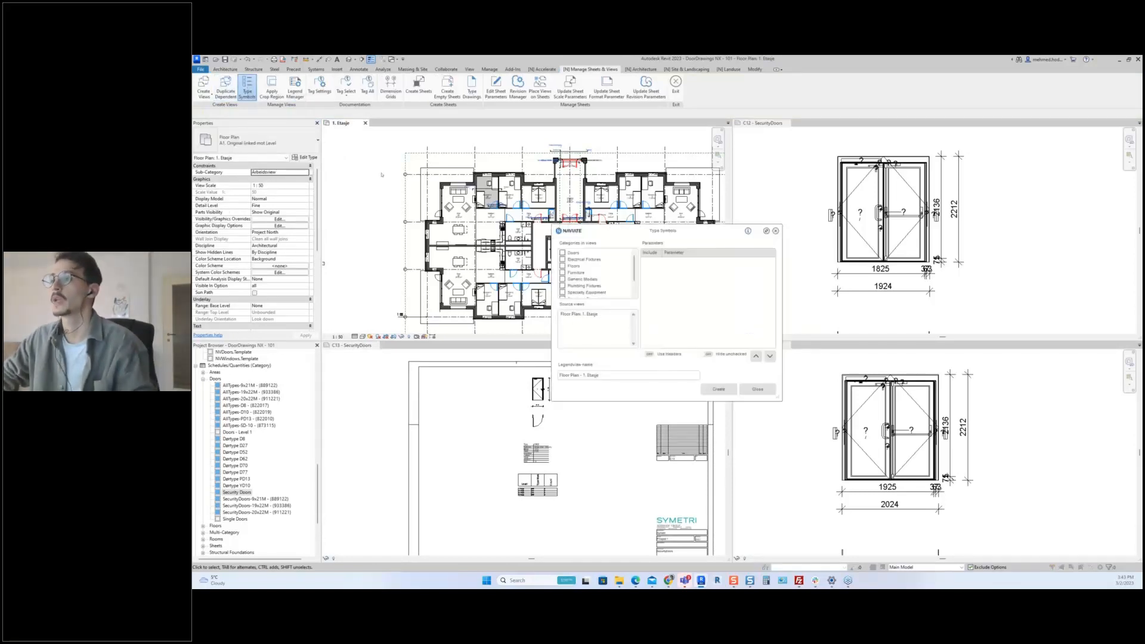
{"action": "left_click", "coordinate": [562, 292]}
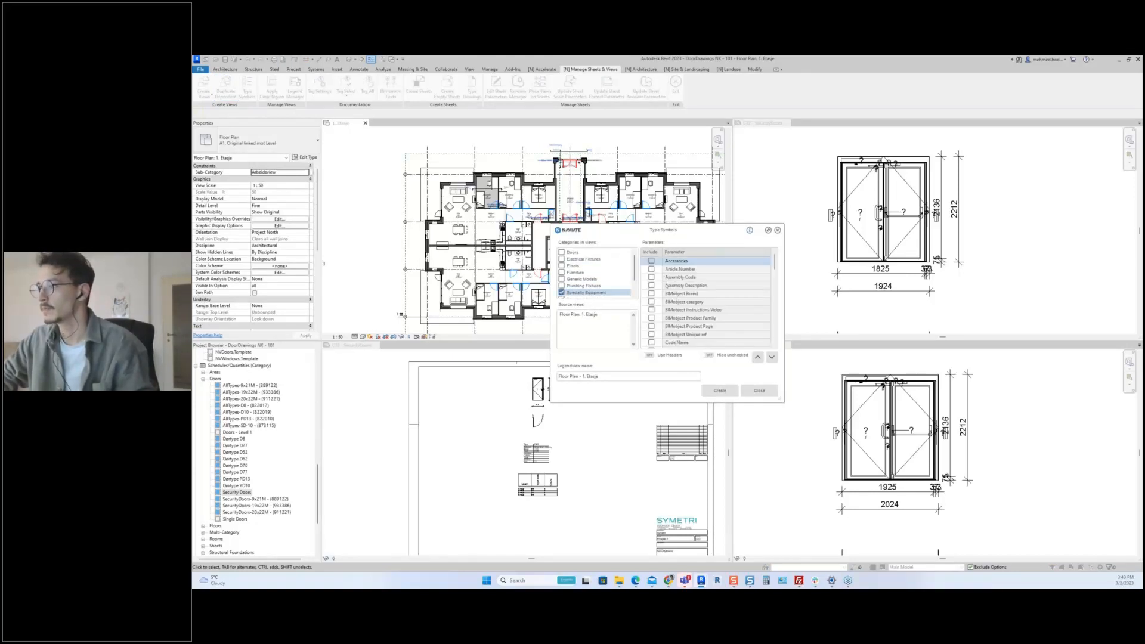
{"action": "scroll", "coordinate": [662, 292], "scroll_direction": "down", "scroll_amount": 2}
{"action": "left_click", "coordinate": [652, 294]}
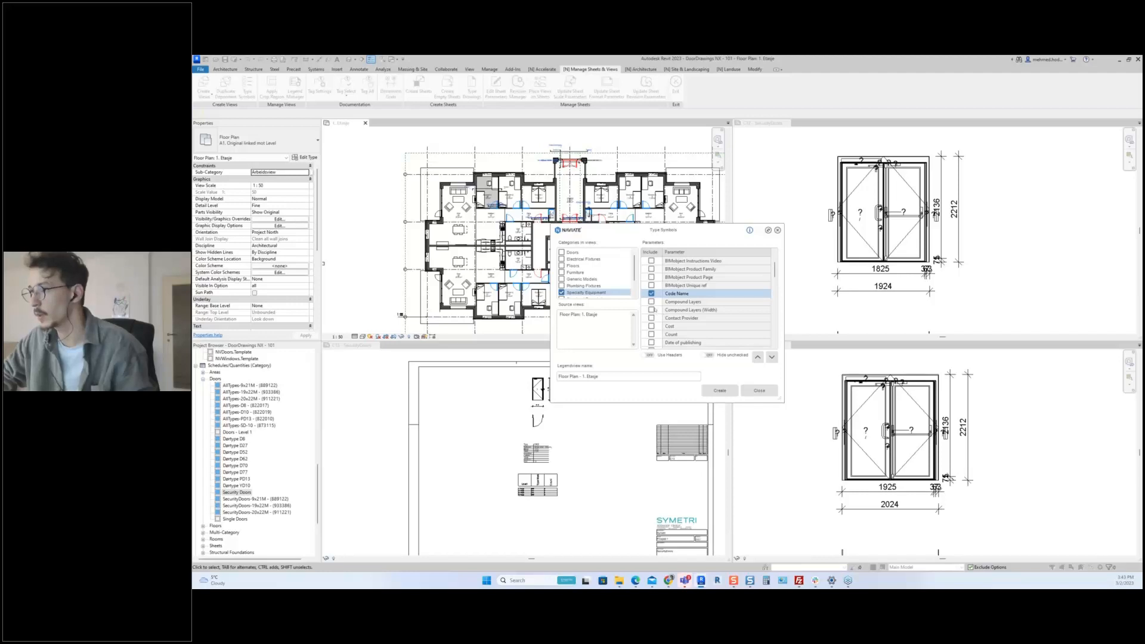
{"action": "scroll", "coordinate": [654, 310], "scroll_direction": "down", "scroll_amount": 1}
{"action": "scroll", "coordinate": [653, 310], "scroll_direction": "down", "scroll_amount": 1}
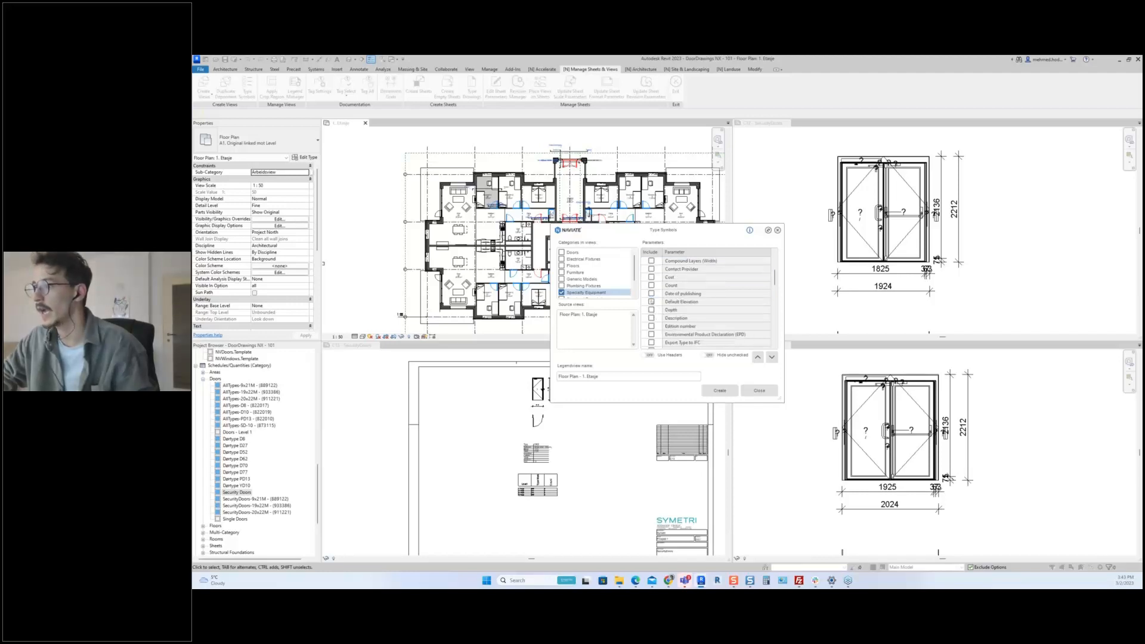
{"action": "left_click", "coordinate": [651, 285]}
{"action": "left_click", "coordinate": [651, 293]}
{"action": "left_click", "coordinate": [652, 302]}
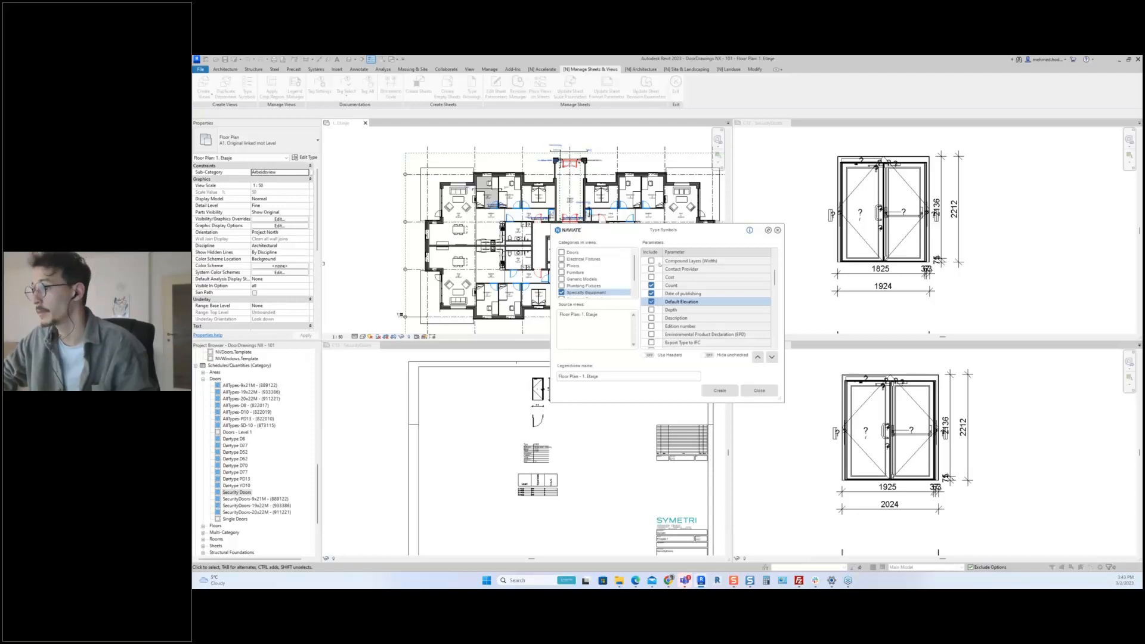
- Create the specialty equipment type symbol legend and select the new legend in the project browser
{"action": "left_click", "coordinate": [719, 391]}
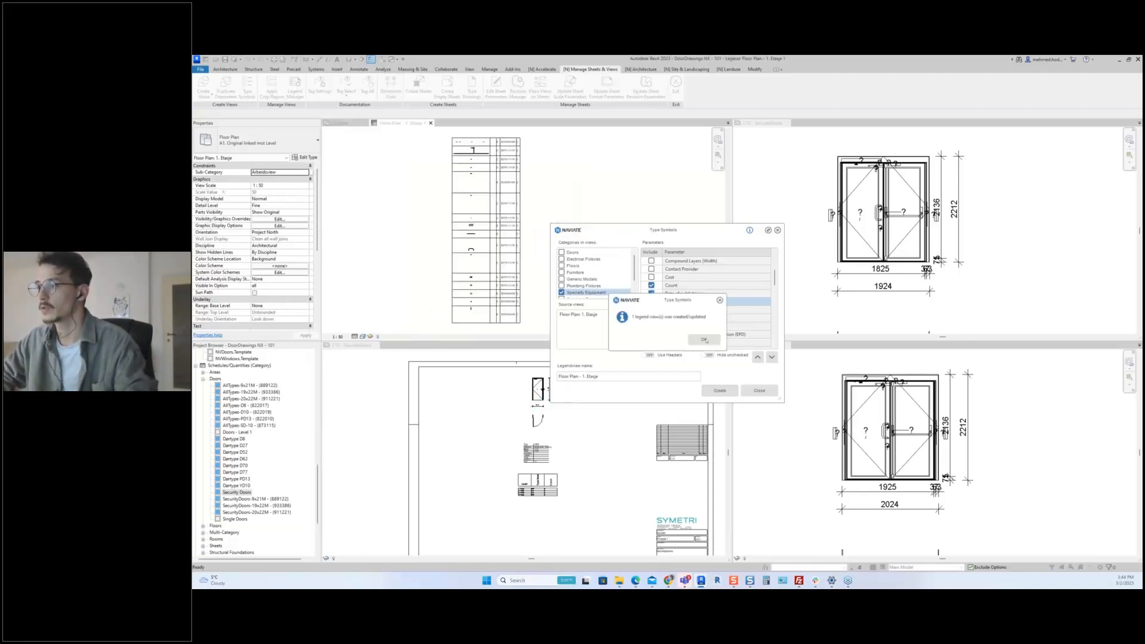
{"action": "left_click", "coordinate": [705, 340]}
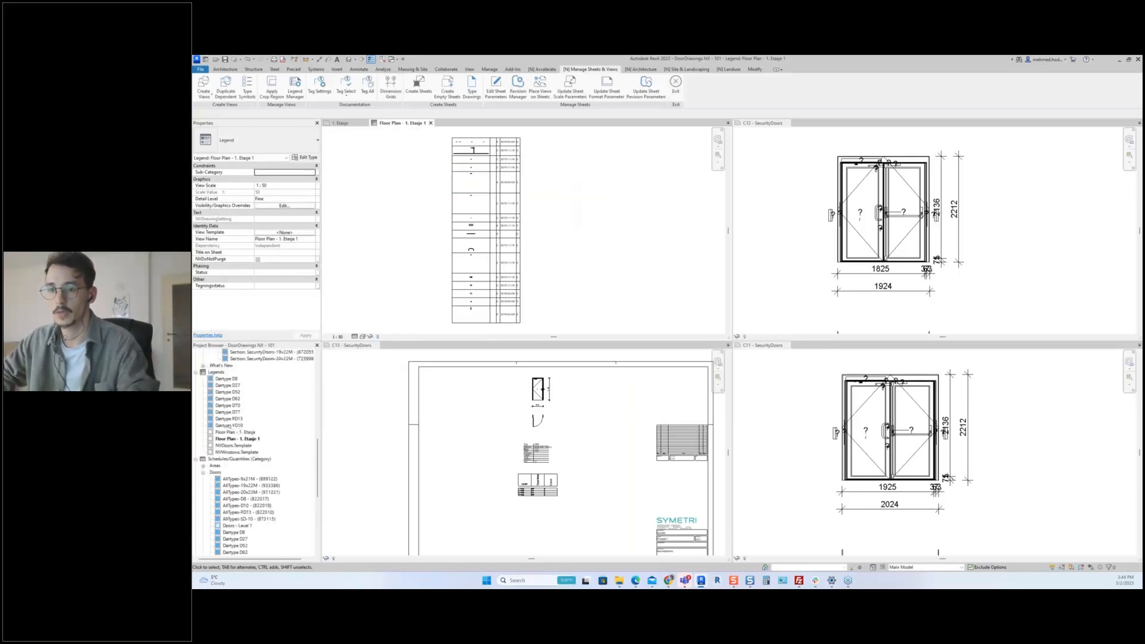
{"action": "left_click", "coordinate": [226, 440]}
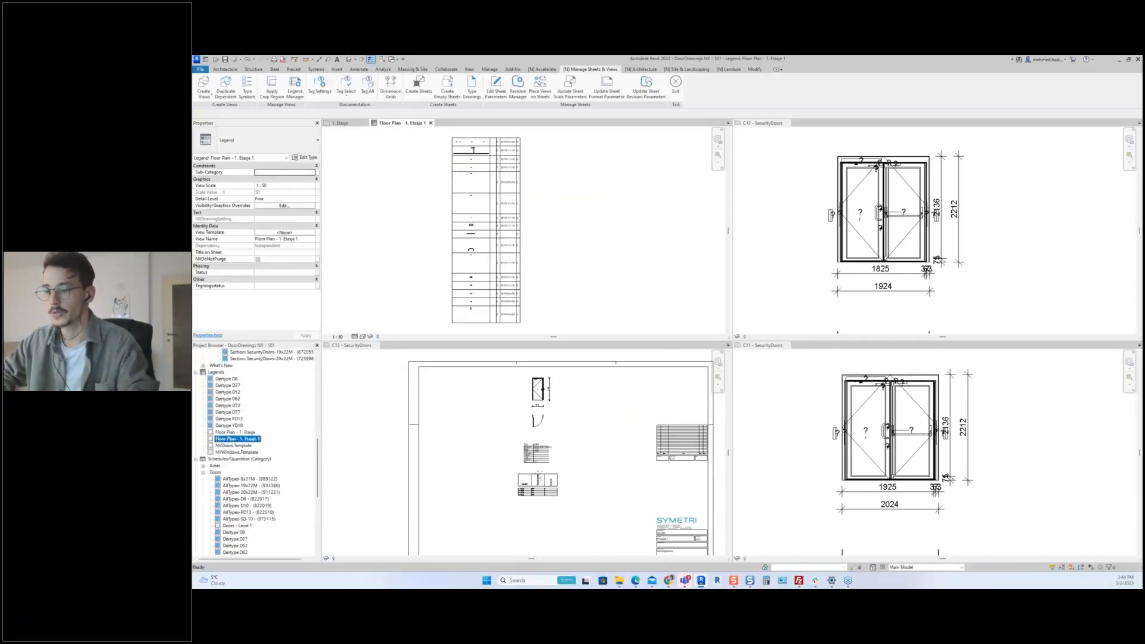
- Place the Floor Plan - 1. Etasje 1 legend on sheet C13, between the door views and the title block
{"action": "left_click_drag", "start_coordinate": [540, 430], "coordinate": [546, 430]}
{"action": "scroll", "coordinate": [587, 430], "scroll_direction": "down", "scroll_amount": 4}
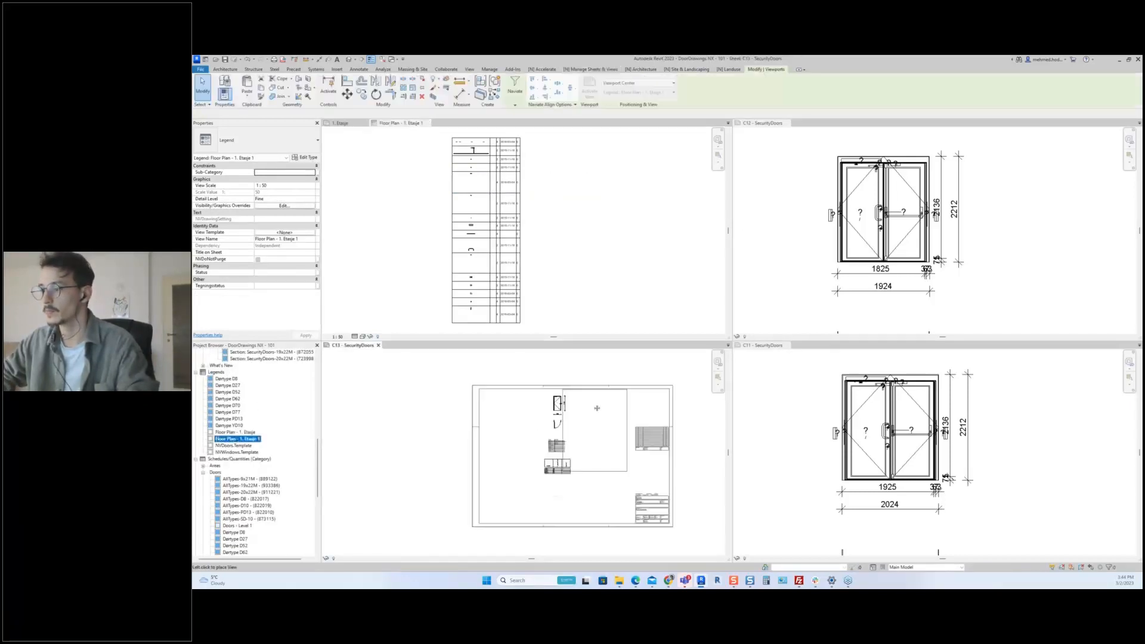
{"action": "middle_click_drag", "start_coordinate": [597, 453], "coordinate": [599, 429]}
{"action": "scroll", "coordinate": [601, 428], "scroll_direction": "up", "scroll_amount": 3}
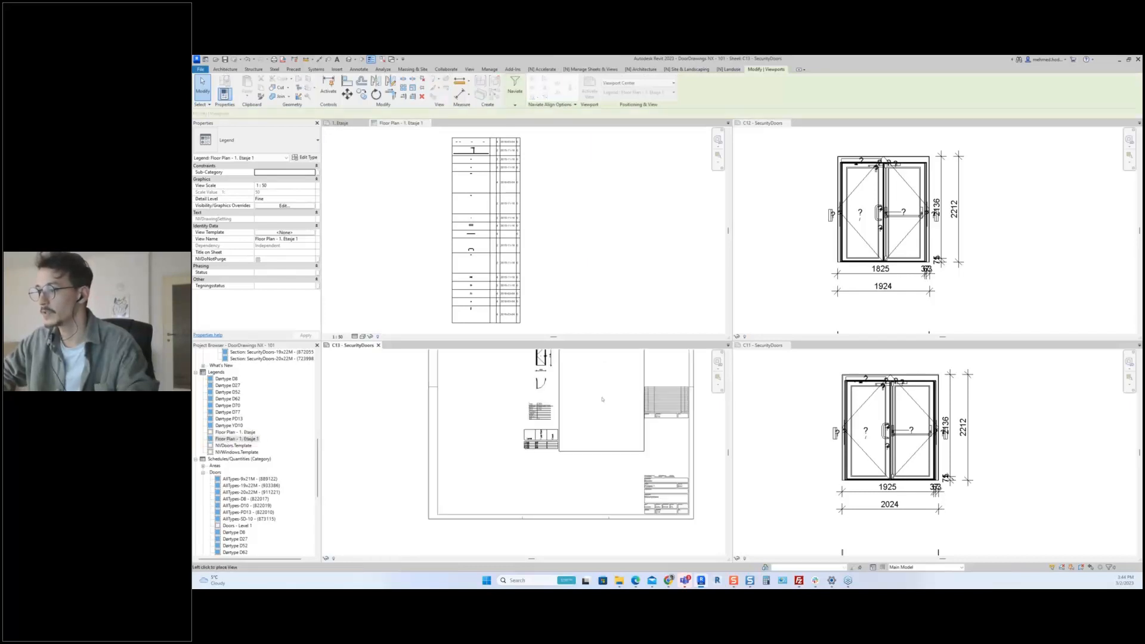
{"action": "left_click", "coordinate": [603, 435]}
{"action": "scroll", "coordinate": [604, 434], "scroll_direction": "down", "scroll_amount": 3}
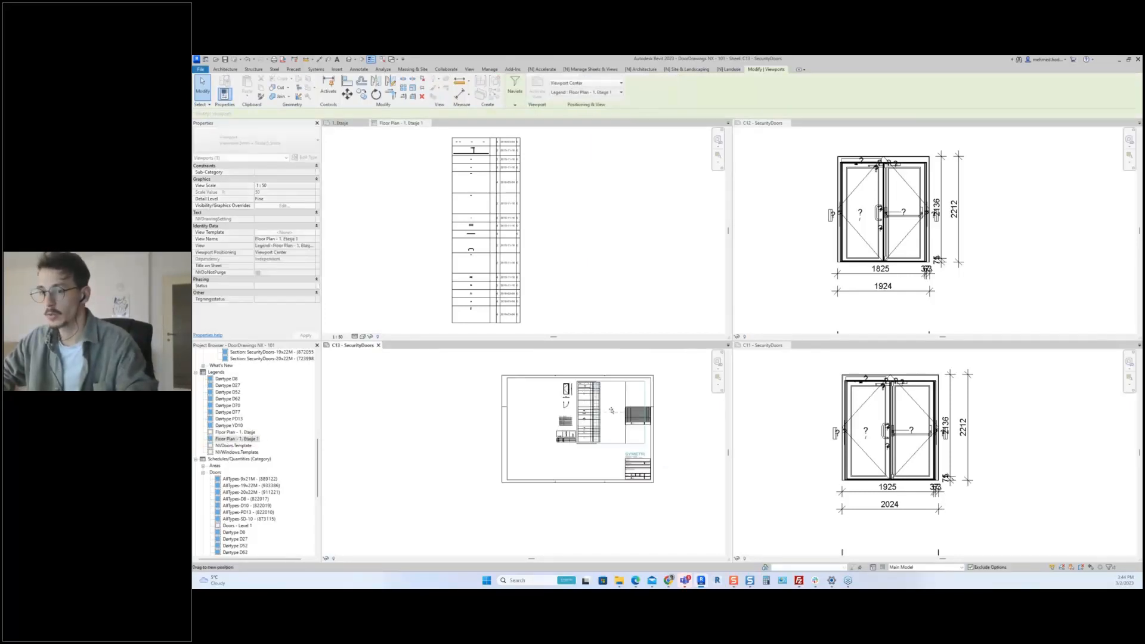
- Place the Floor Plan - 1. Etasje 1 legend on sheet C11 and shift it towards the title block
{"action": "left_click_drag", "start_coordinate": [235, 441], "coordinate": [895, 425]}
{"action": "scroll", "coordinate": [890, 426], "scroll_direction": "down", "scroll_amount": 5}
{"action": "left_click", "coordinate": [858, 423]}
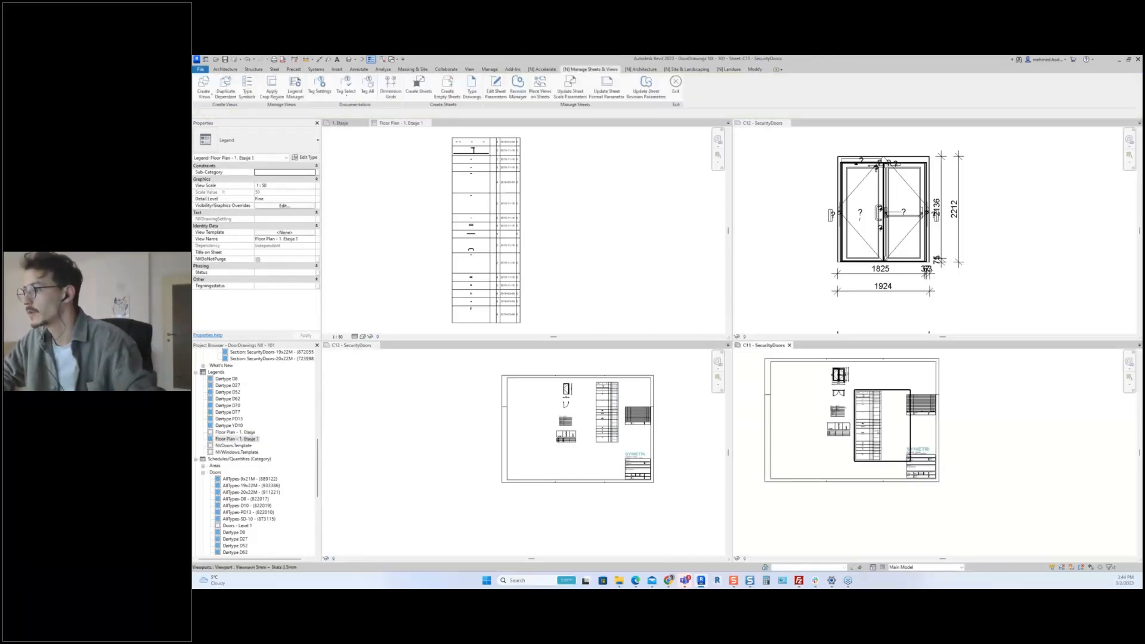
{"action": "scroll", "coordinate": [880, 431], "scroll_direction": "up", "scroll_amount": 2}
{"action": "left_click_drag", "start_coordinate": [880, 432], "coordinate": [904, 426]}
{"action": "scroll", "coordinate": [904, 427], "scroll_direction": "down", "scroll_amount": 2}
{"action": "left_click", "coordinate": [875, 417]}
{"action": "scroll", "coordinate": [876, 416], "scroll_direction": "down", "scroll_amount": 2}
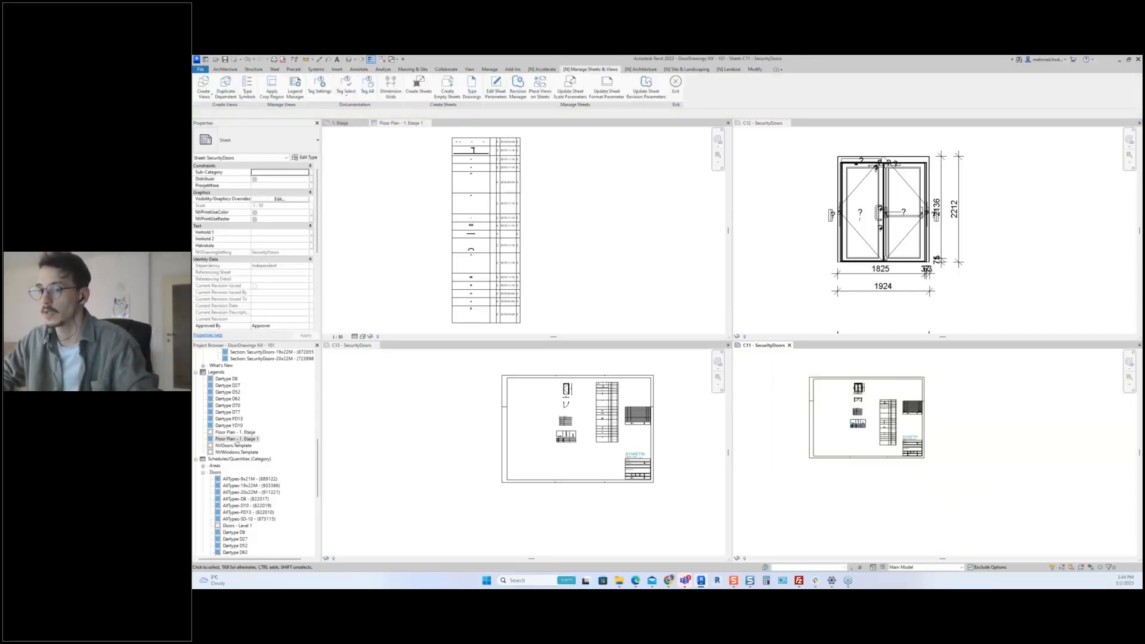
- Place the Floor Plan - 1. Etasje 1 legend on sheet C12 and move it clear of the door views
{"action": "left_click", "coordinate": [237, 439]}
{"action": "left_click_drag", "start_coordinate": [237, 439], "coordinate": [795, 246]}
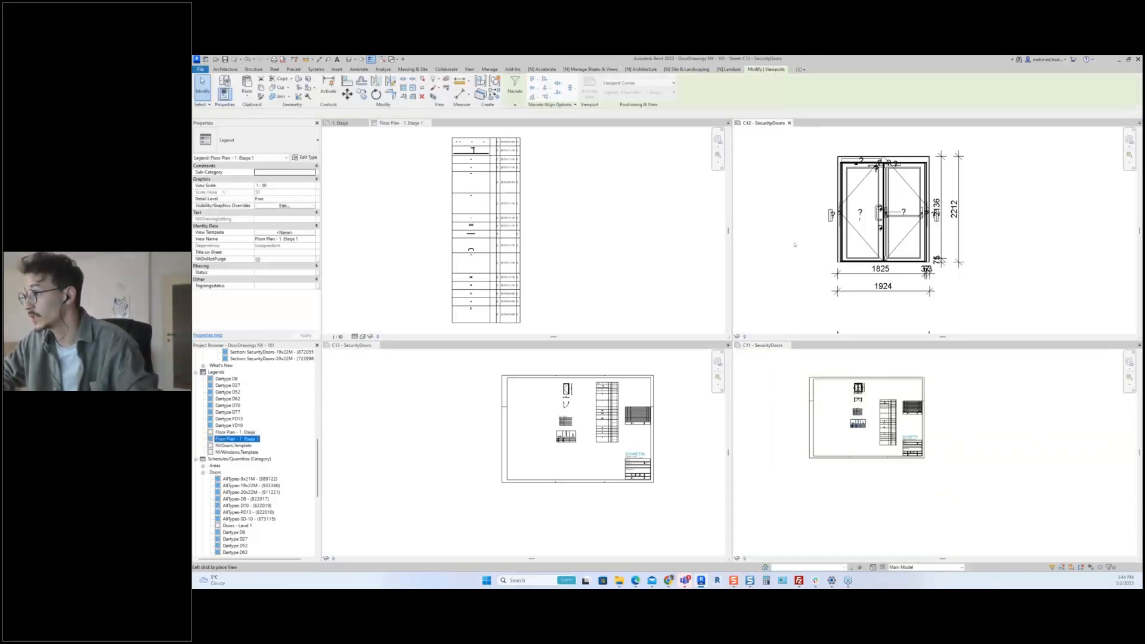
{"action": "scroll", "coordinate": [796, 246], "scroll_direction": "down", "scroll_amount": 6}
{"action": "left_click", "coordinate": [846, 285]}
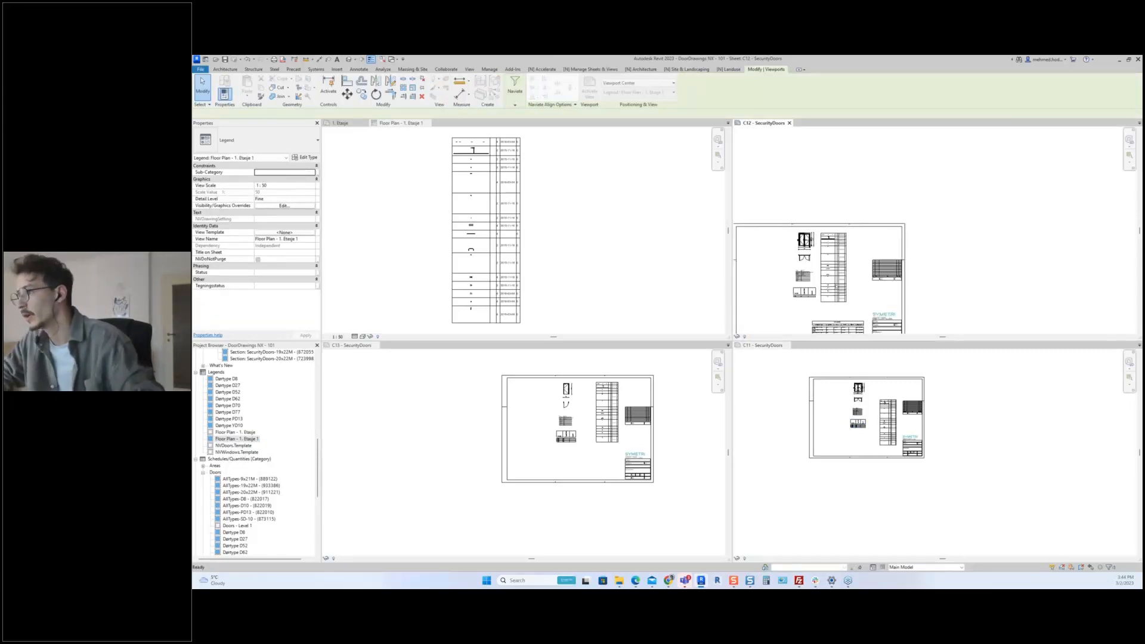
{"action": "left_click_drag", "start_coordinate": [837, 277], "coordinate": [855, 277]}
{"action": "key", "text": "Escape"}
{"action": "scroll", "coordinate": [840, 276], "scroll_direction": "down", "scroll_amount": 3}
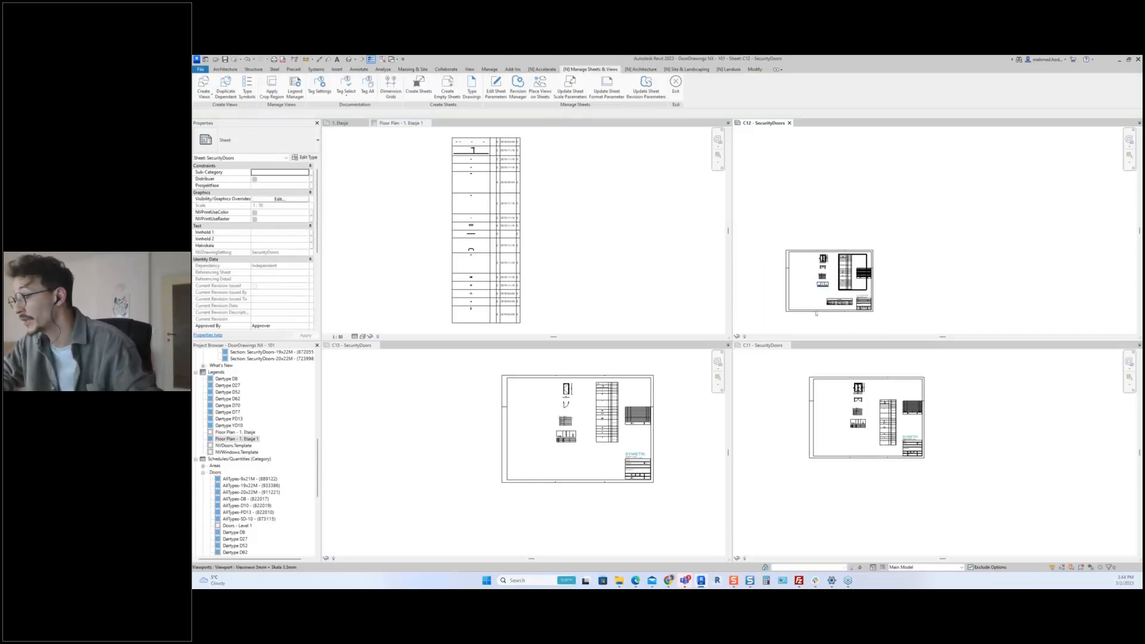
- Delete the 9x21M single security door beside Gang 25 in the 1. Etasje floor plan
{"action": "left_click", "coordinate": [534, 413]}
{"action": "scroll", "coordinate": [535, 412], "scroll_direction": "up", "scroll_amount": 1}
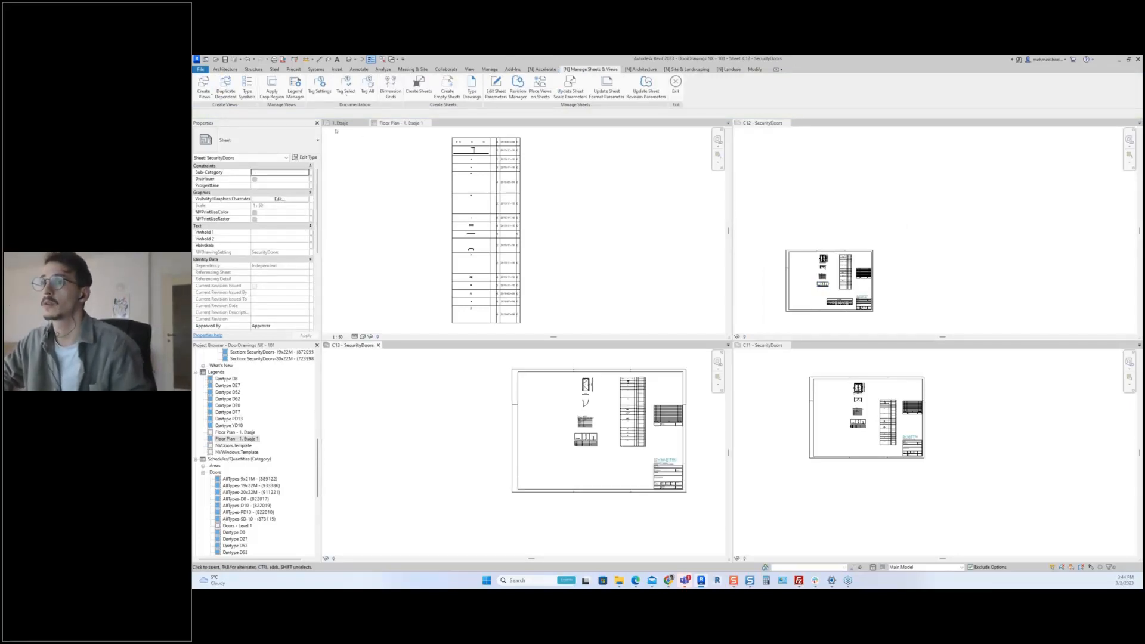
{"action": "left_click", "coordinate": [337, 123]}
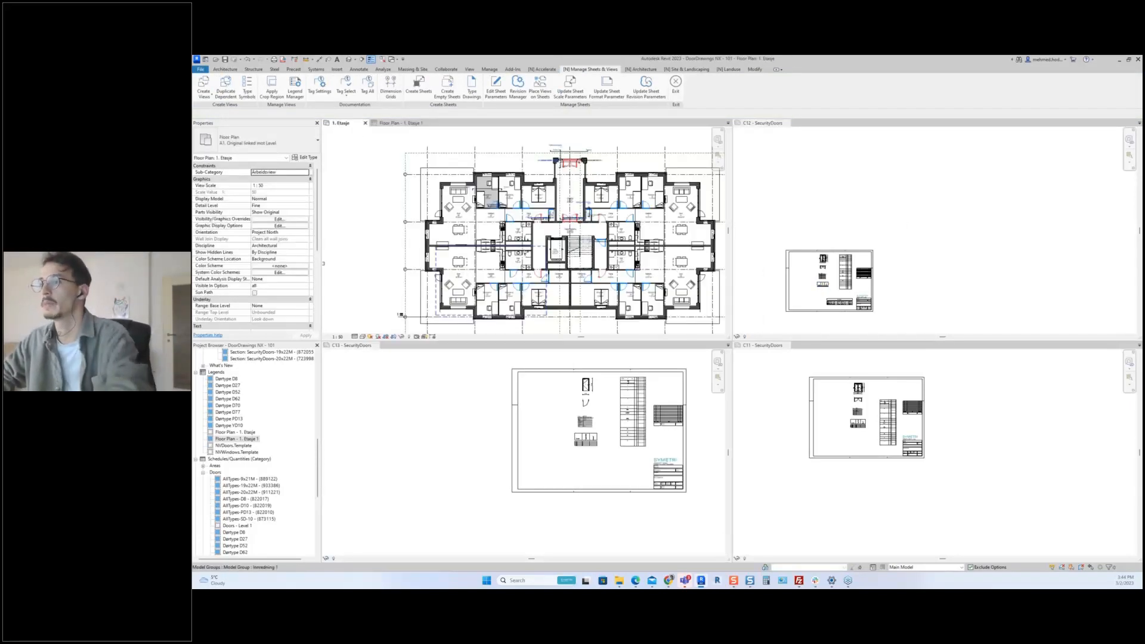
{"action": "scroll", "coordinate": [536, 233], "scroll_direction": "up", "scroll_amount": 2}
{"action": "scroll", "coordinate": [480, 271], "scroll_direction": "up", "scroll_amount": 1}
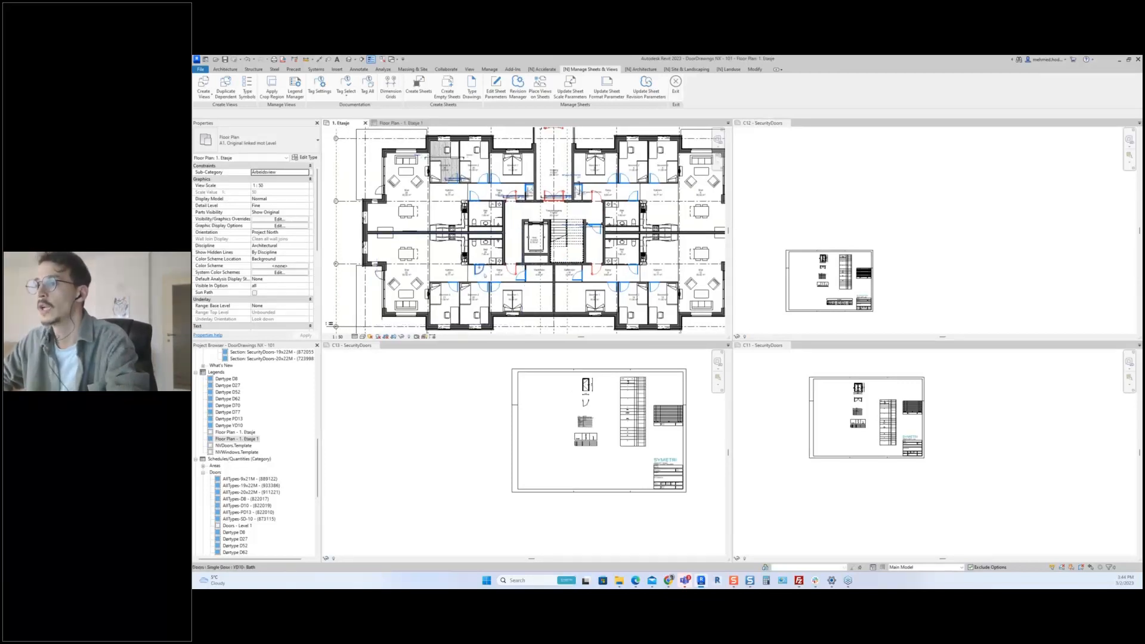
{"action": "scroll", "coordinate": [484, 277], "scroll_direction": "up", "scroll_amount": 1}
{"action": "scroll", "coordinate": [484, 279], "scroll_direction": "down", "scroll_amount": 4}
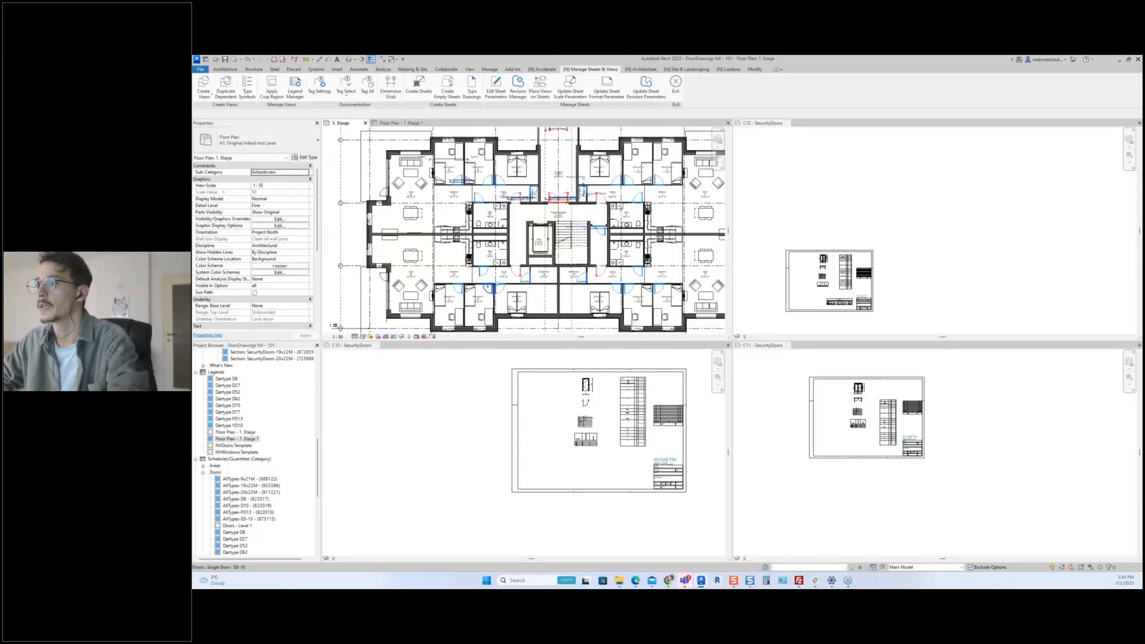
{"action": "scroll", "coordinate": [519, 239], "scroll_direction": "up", "scroll_amount": 3}
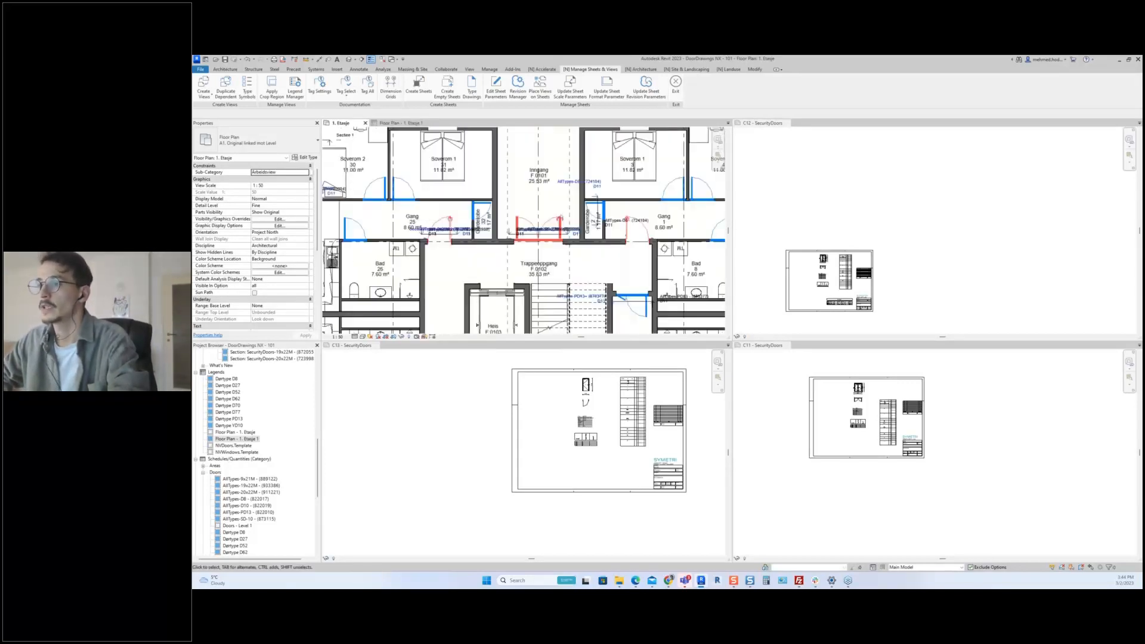
{"action": "left_click", "coordinate": [448, 220]}
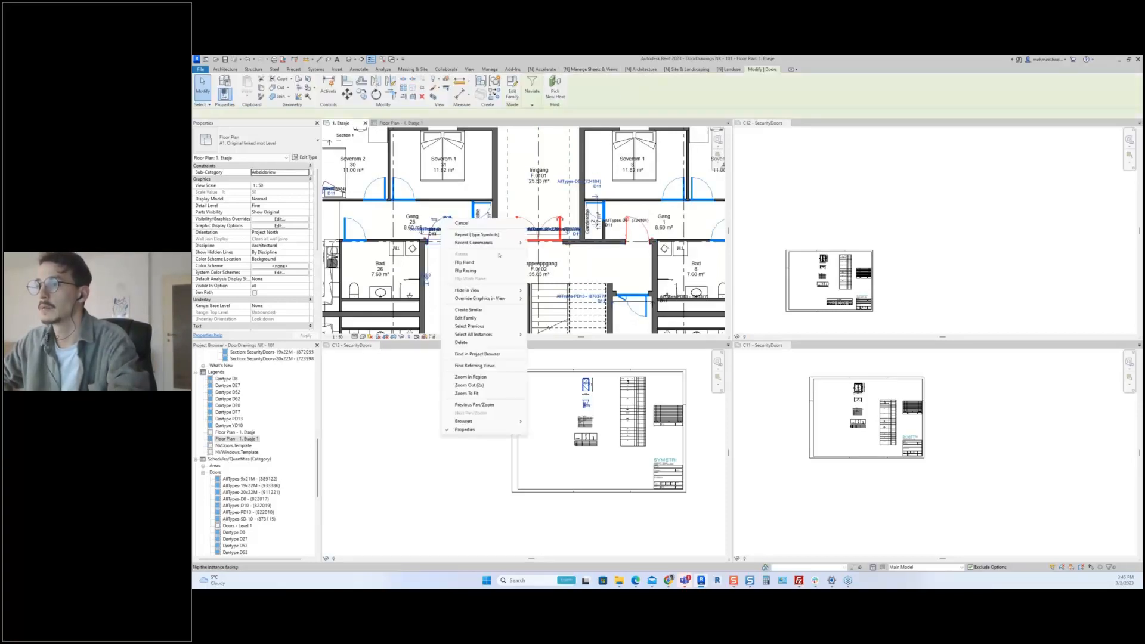
{"action": "right_click", "coordinate": [448, 219]}
{"action": "mouse_move", "coordinate": [474, 335]}
{"action": "left_click", "coordinate": [439, 208]}
{"action": "scroll", "coordinate": [440, 220], "scroll_direction": "up", "scroll_amount": 3}
{"action": "key", "text": "Delete"}
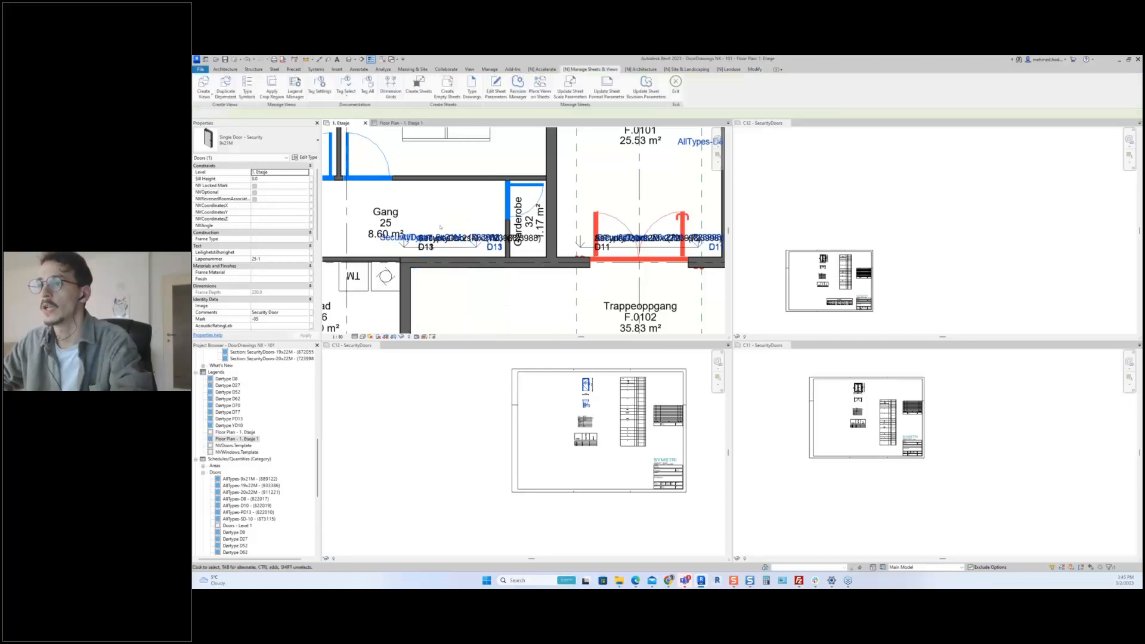
{"action": "scroll", "coordinate": [440, 227], "scroll_direction": "down", "scroll_amount": 5}
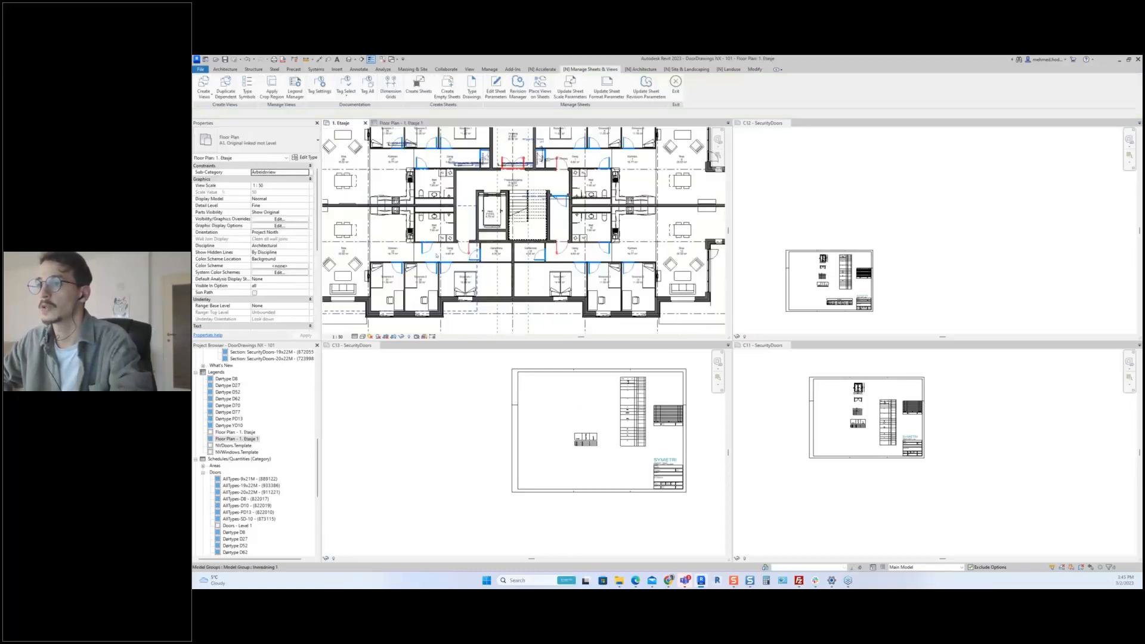
{"action": "scroll", "coordinate": [436, 255], "scroll_direction": "down", "scroll_amount": 1}
{"action": "right_click", "coordinate": [426, 248]}
{"action": "mouse_move", "coordinate": [465, 365]}
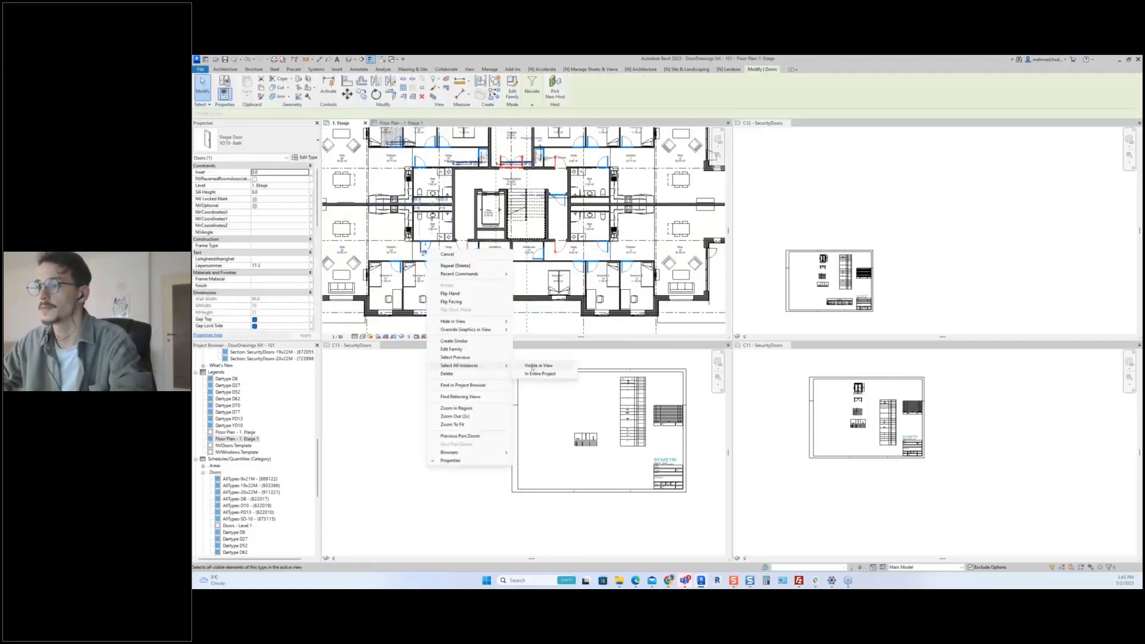
{"action": "left_click", "coordinate": [539, 374]}
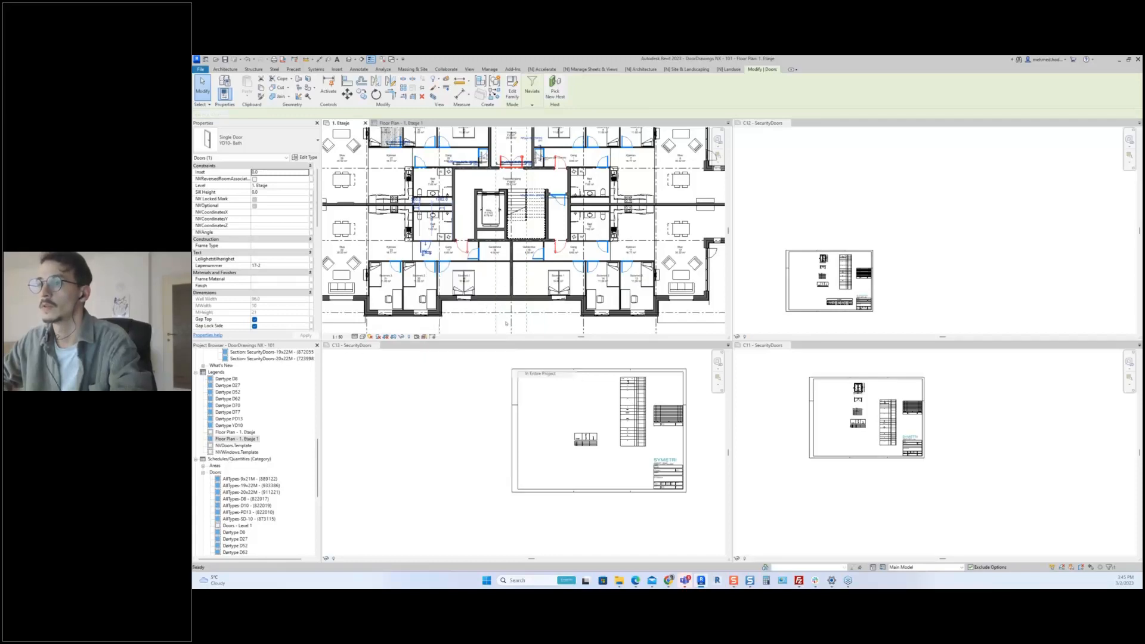
{"action": "middle_click_drag", "start_coordinate": [525, 227], "coordinate": [532, 240]}
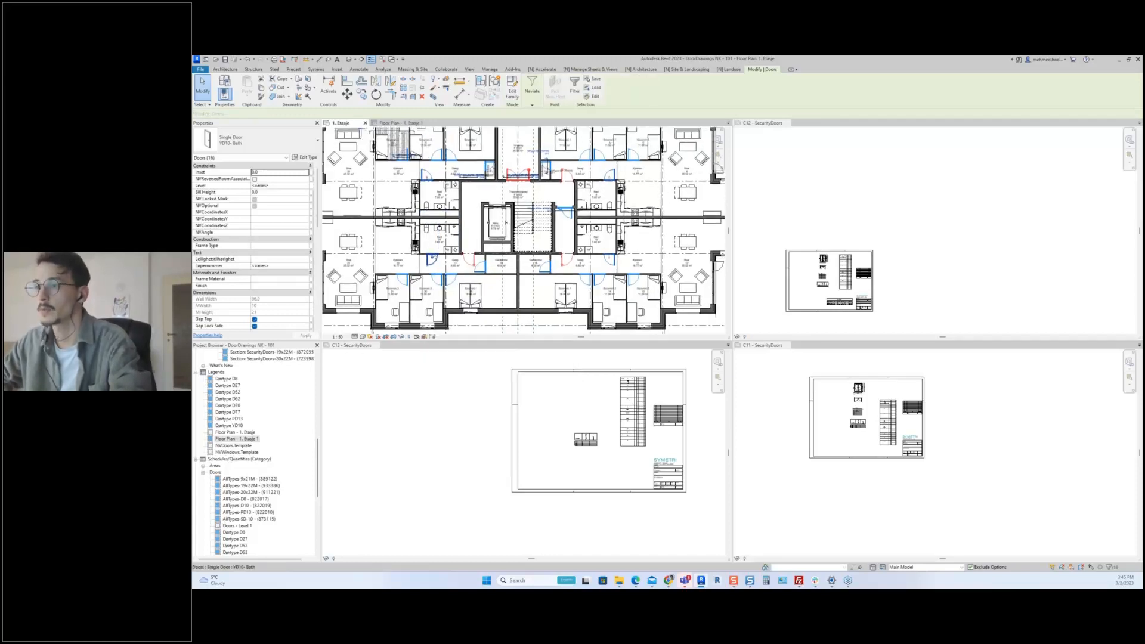
{"action": "key", "text": "Escape"}
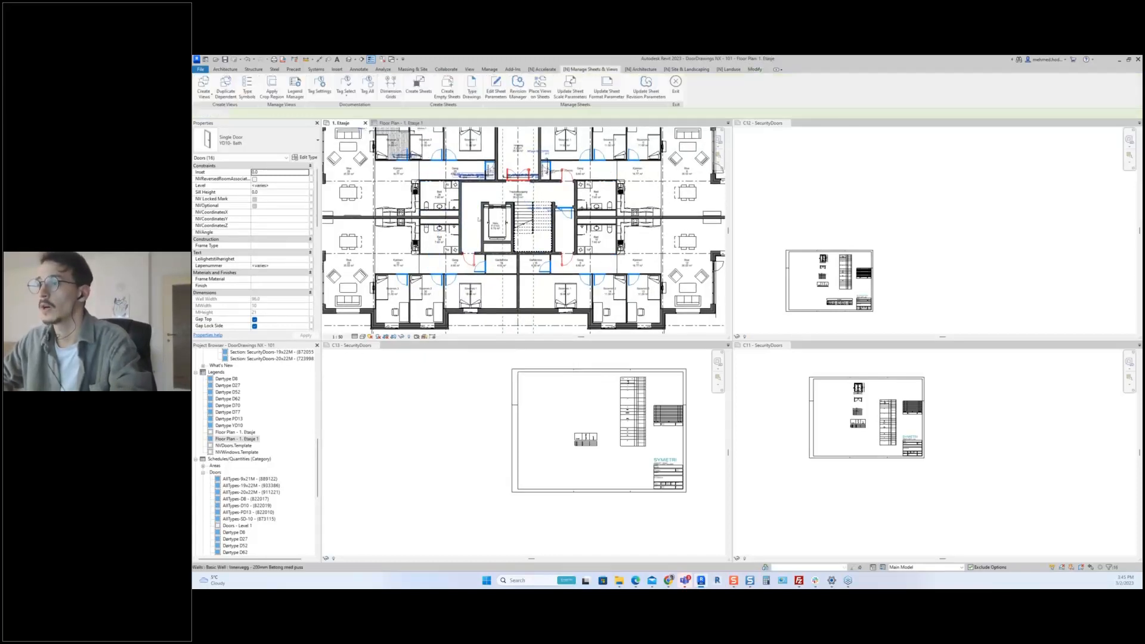
{"action": "middle_click_drag", "start_coordinate": [468, 239], "coordinate": [494, 246]}
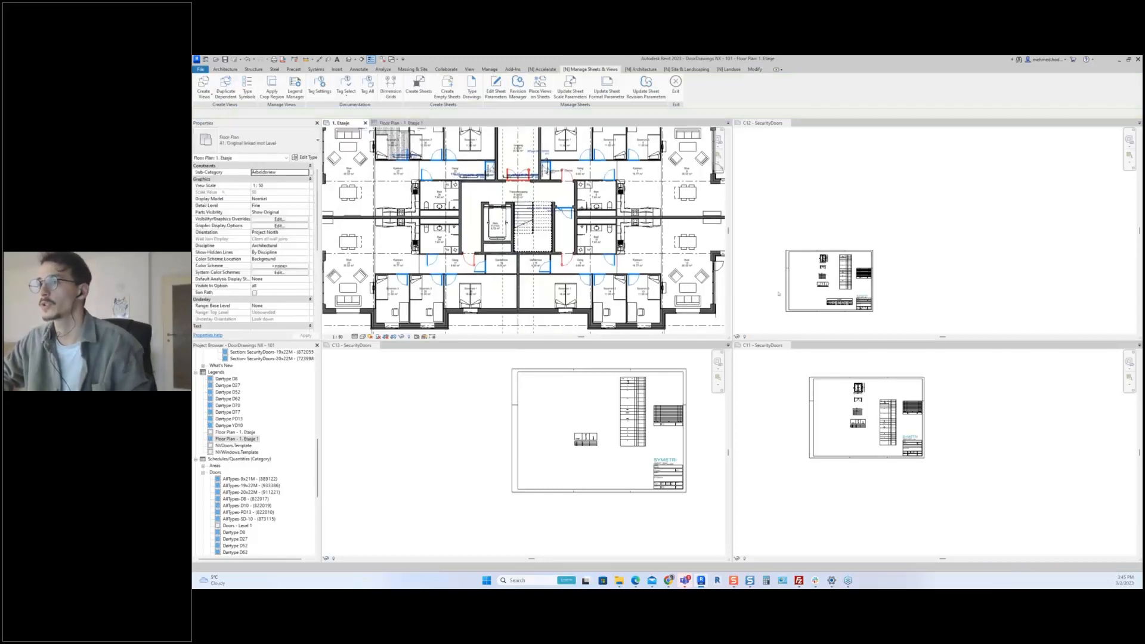
- Delete all instances of the Double Door - Security 20x22M from the entire project
{"action": "scroll", "coordinate": [493, 246], "scroll_direction": "up", "scroll_amount": 2}
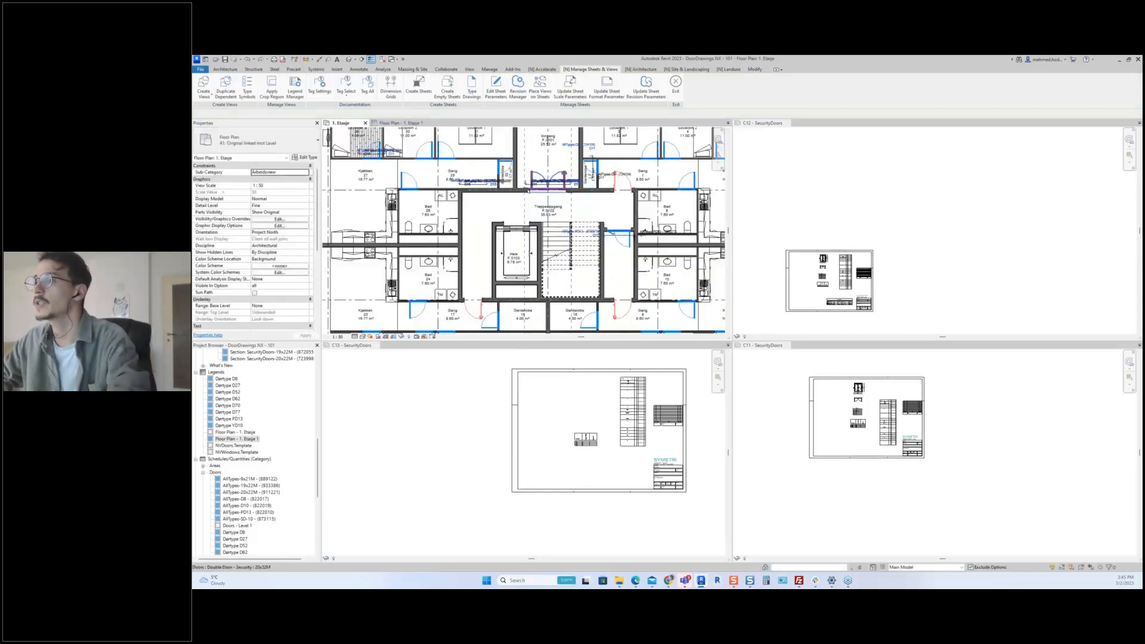
{"action": "left_click", "coordinate": [544, 182]}
{"action": "right_click", "coordinate": [530, 176]}
{"action": "mouse_move", "coordinate": [566, 292]}
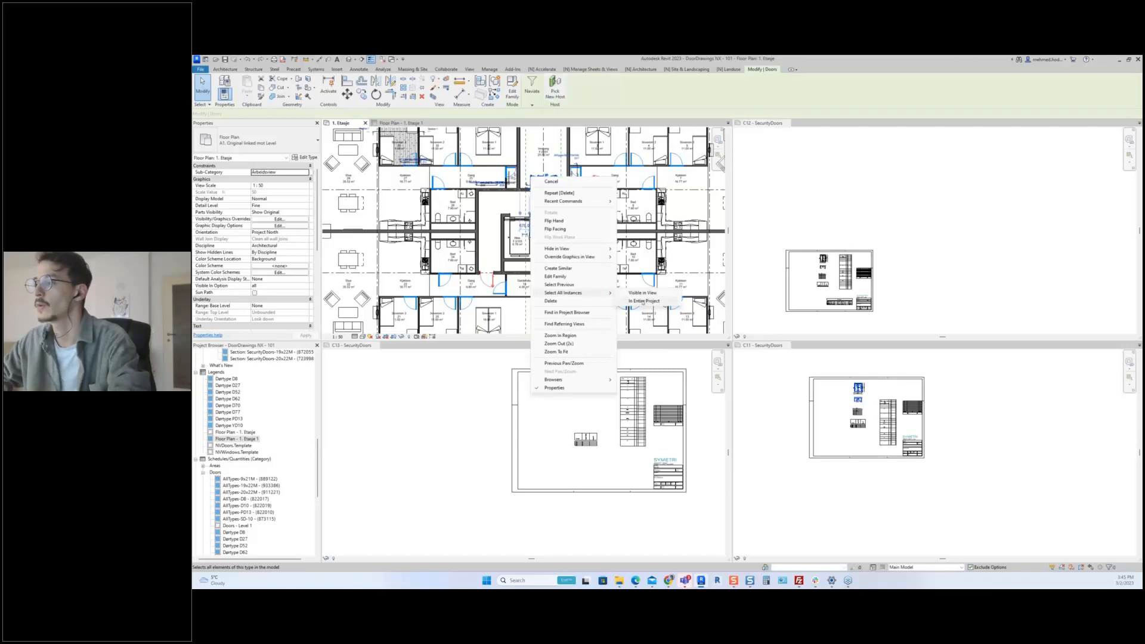
{"action": "left_click", "coordinate": [638, 301]}
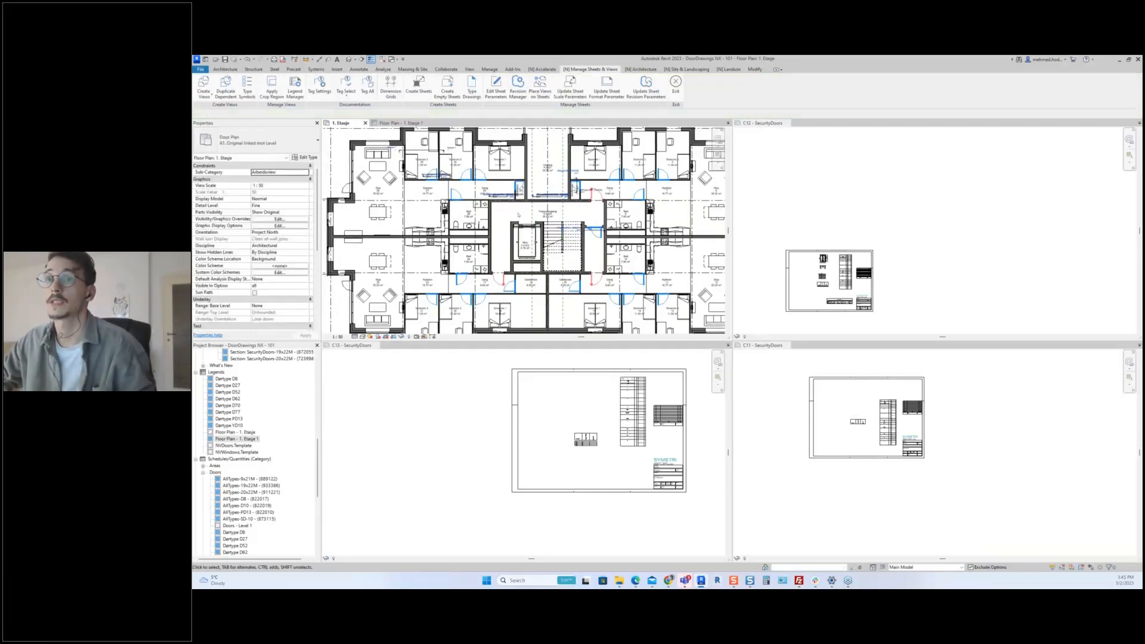
- Place an ASSA ABLOY secured door with electric solenoid lock, type 730x2110 (780X2135), in the wall between Inngang and Trappeoppgang
{"action": "key", "text": "d"}
{"action": "key", "text": "r"}
{"action": "left_click", "coordinate": [260, 141]}
{"action": "scroll", "coordinate": [245, 207], "scroll_direction": "up", "scroll_amount": 15}
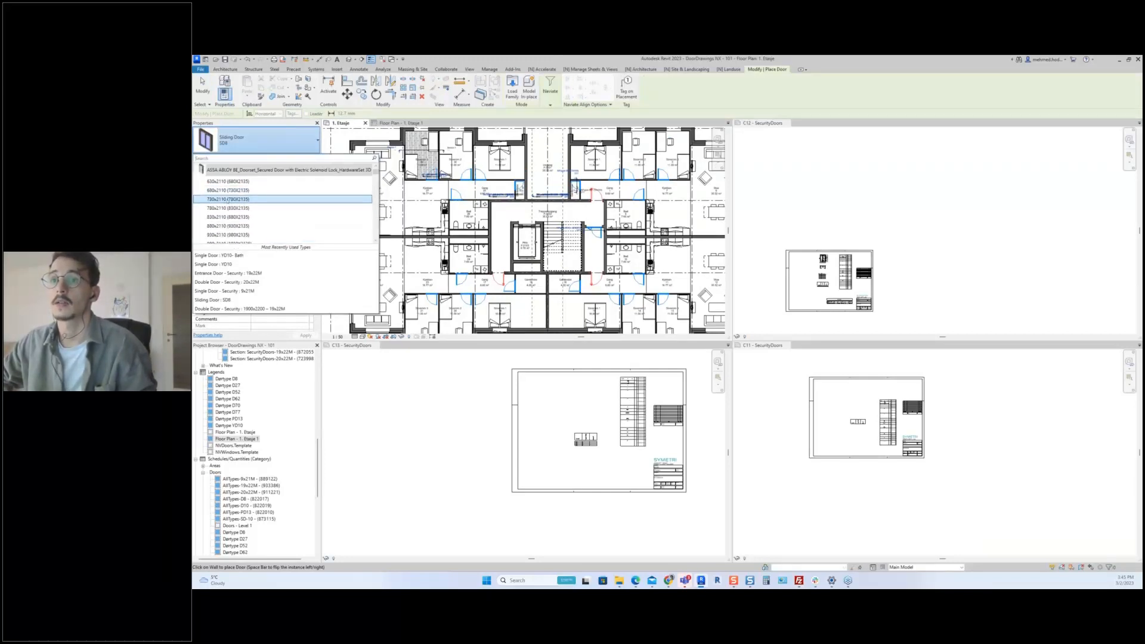
{"action": "left_click", "coordinate": [224, 199]}
{"action": "scroll", "coordinate": [531, 197], "scroll_direction": "up", "scroll_amount": 3}
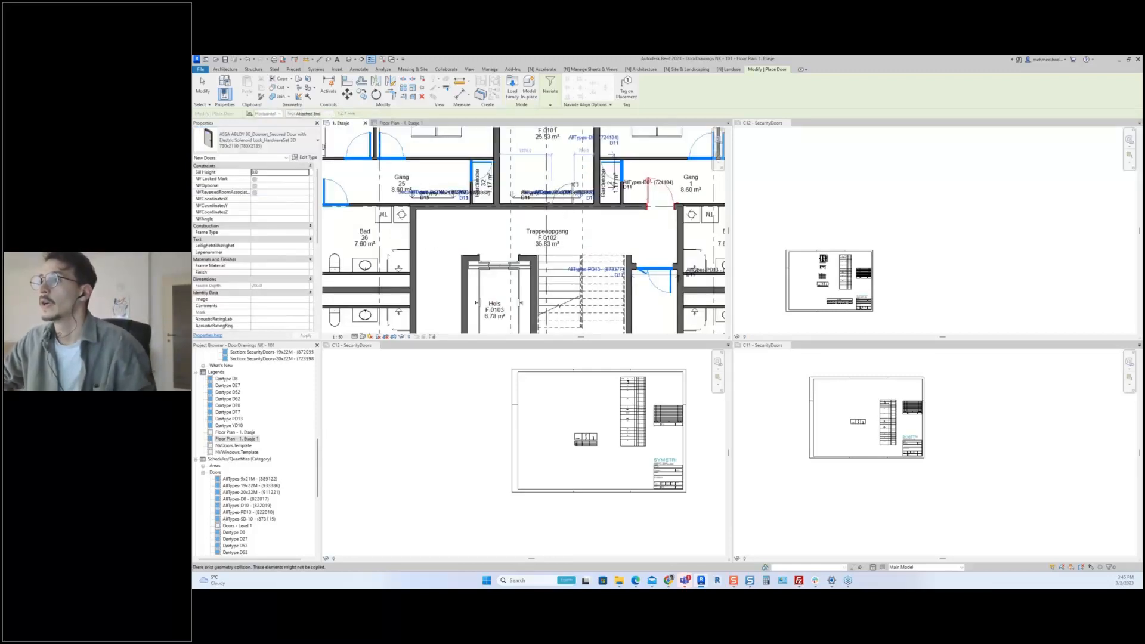
{"action": "left_click", "coordinate": [566, 204]}
{"action": "scroll", "coordinate": [564, 186], "scroll_direction": "down", "scroll_amount": 3}
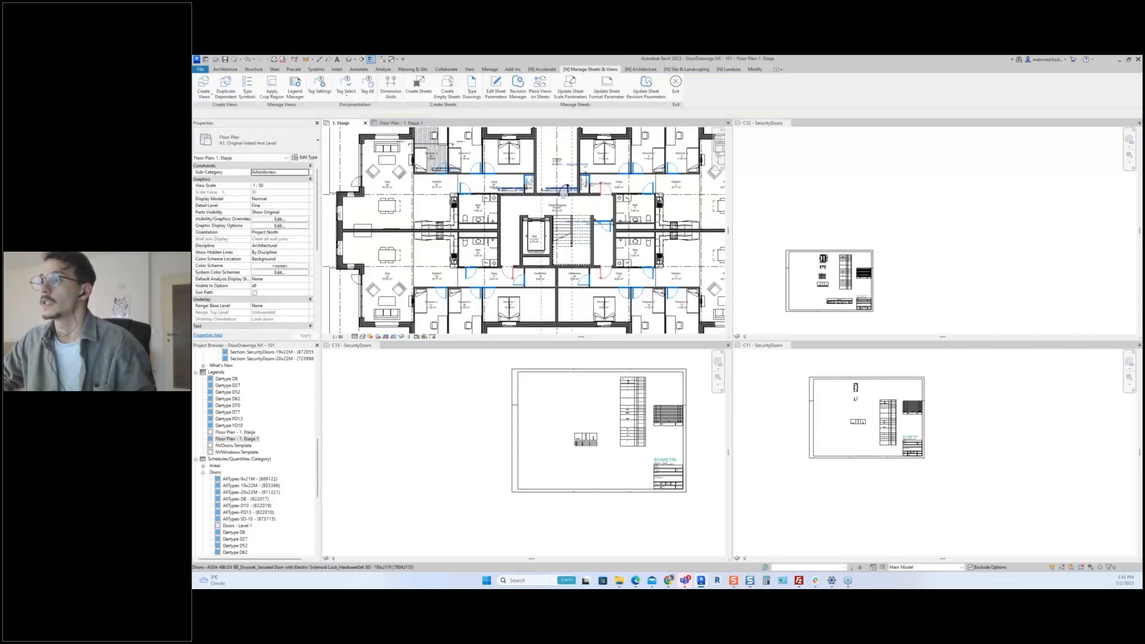
- Set the Comments parameter of the new ASSA ABLOY door to Security Door
{"action": "left_click", "coordinate": [563, 195]}
{"action": "scroll", "coordinate": [562, 195], "scroll_direction": "down", "scroll_amount": 1}
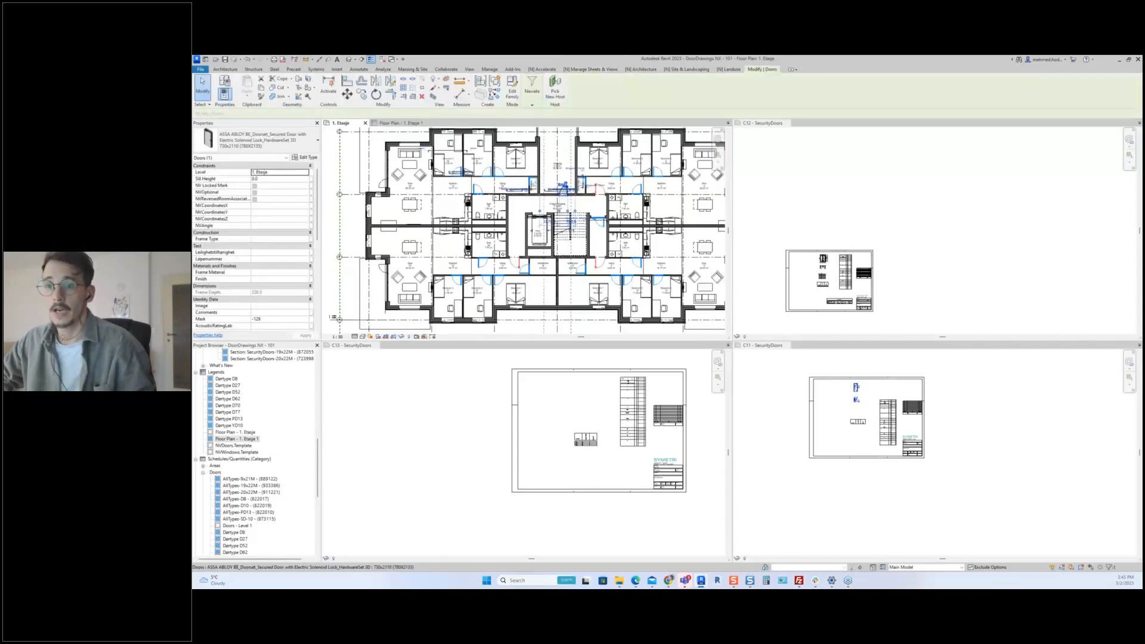
{"action": "scroll", "coordinate": [227, 237], "scroll_direction": "down", "scroll_amount": 3}
{"action": "scroll", "coordinate": [225, 280], "scroll_direction": "down", "scroll_amount": 3}
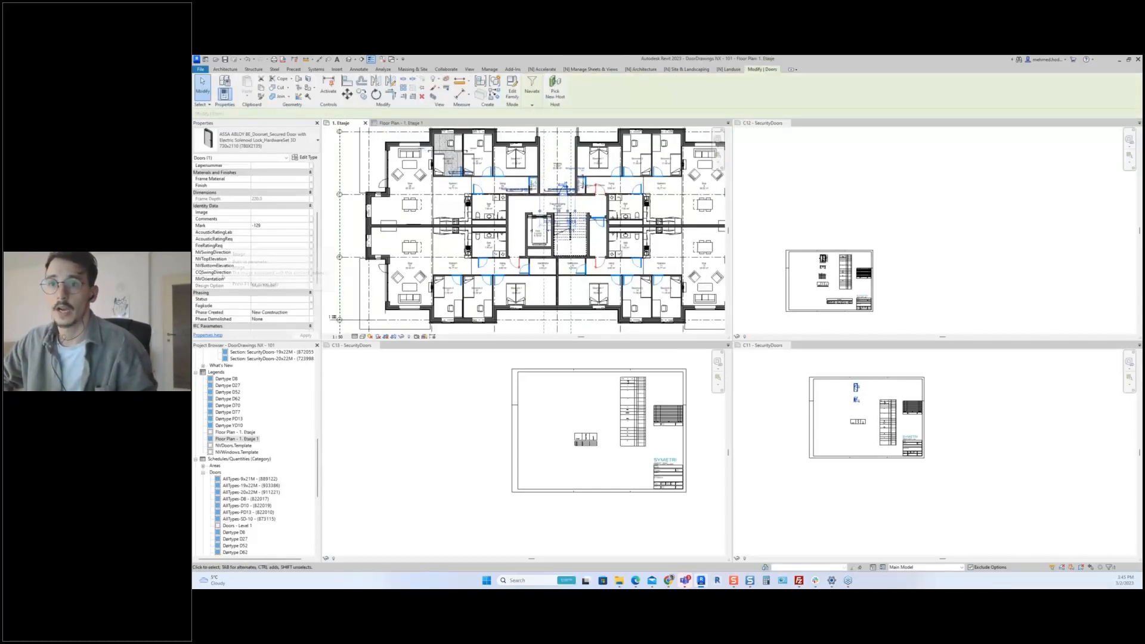
{"action": "scroll", "coordinate": [224, 280], "scroll_direction": "up", "scroll_amount": 4}
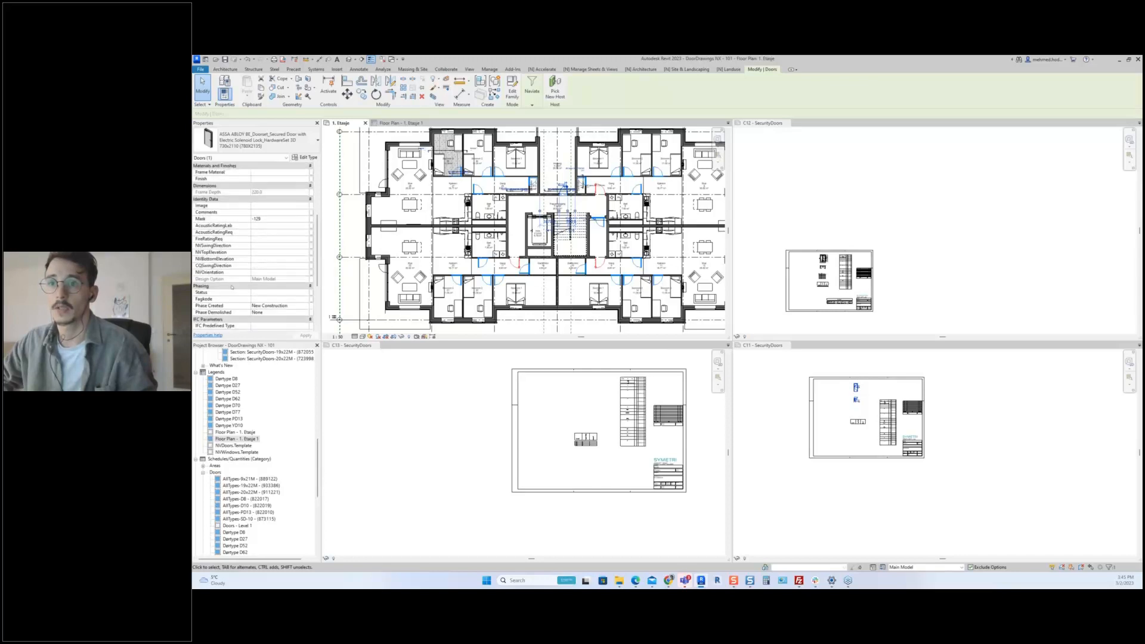
{"action": "left_click", "coordinate": [263, 246]}
{"action": "type", "text": "SEcurity Door"}
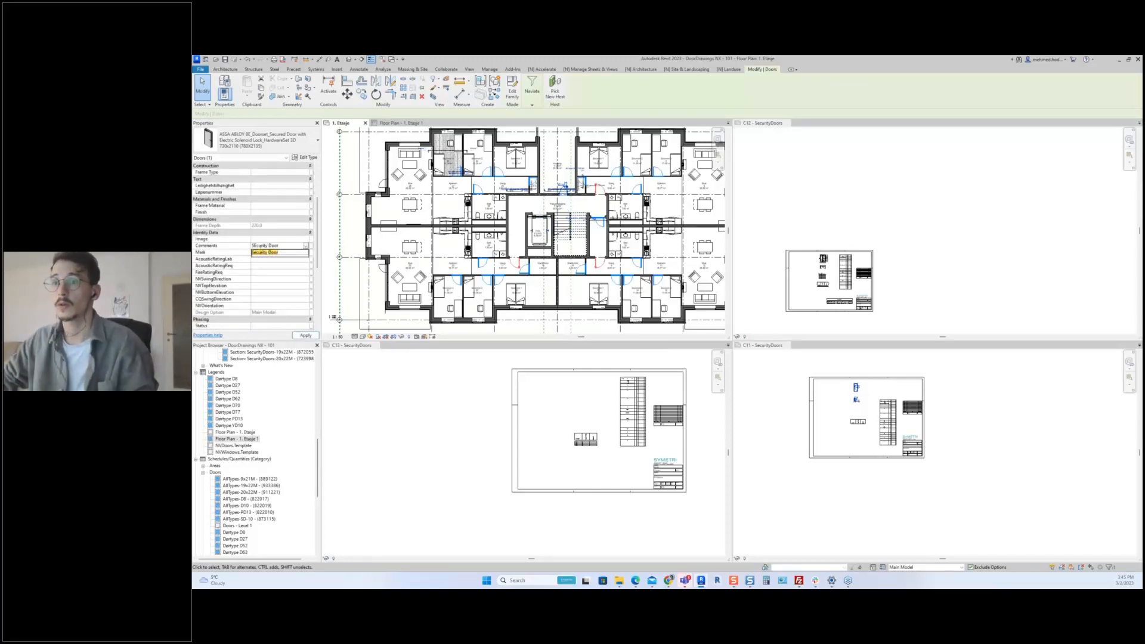
{"action": "key", "text": "Return"}
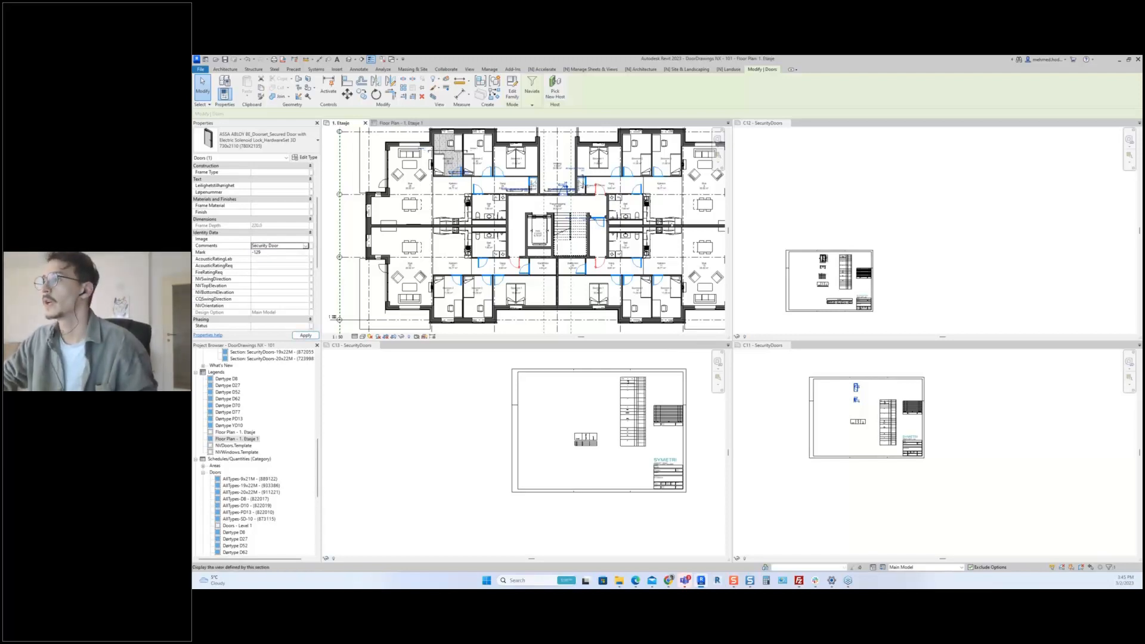
- Open the Door Drawings tool with the SecurityDoors setting and review the statuses of the deleted 20x22M and new ASSA ABLOY door types
{"action": "scroll", "coordinate": [675, 227], "scroll_direction": "down", "scroll_amount": 1}
{"action": "left_click", "coordinate": [793, 221]}
{"action": "left_click", "coordinate": [375, 176]}
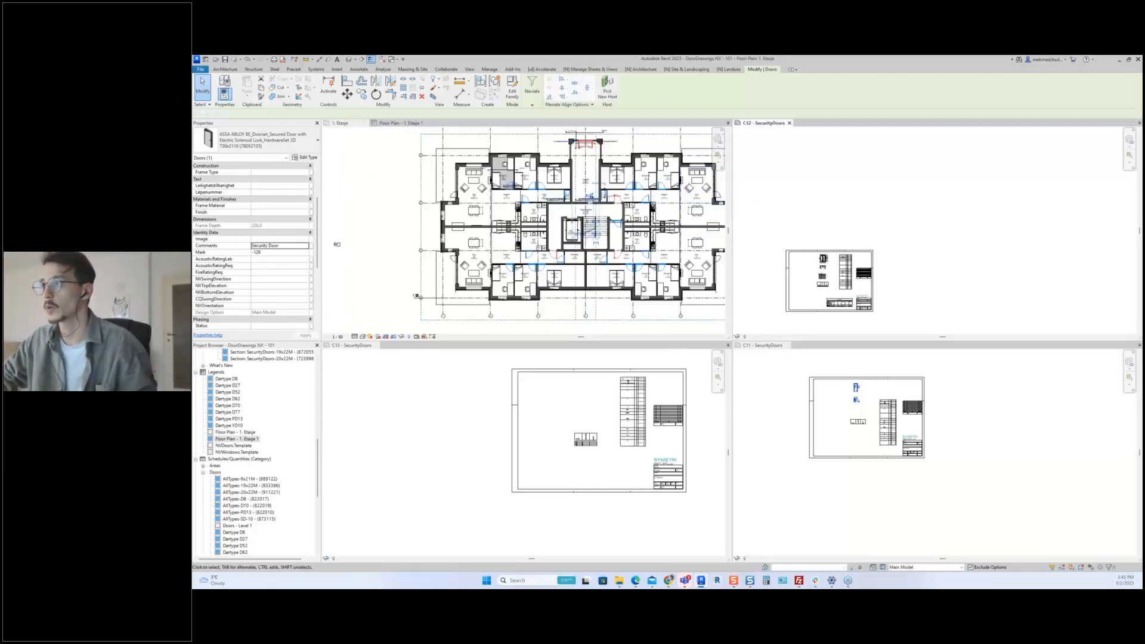
{"action": "left_click", "coordinate": [640, 69]}
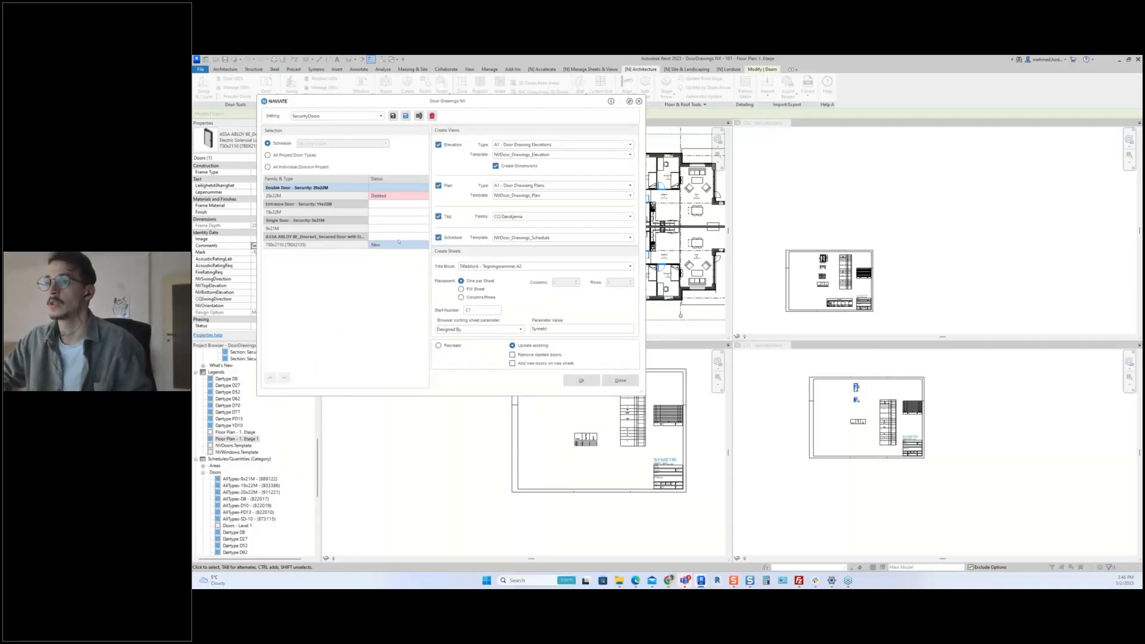
{"action": "left_click", "coordinate": [313, 245]}
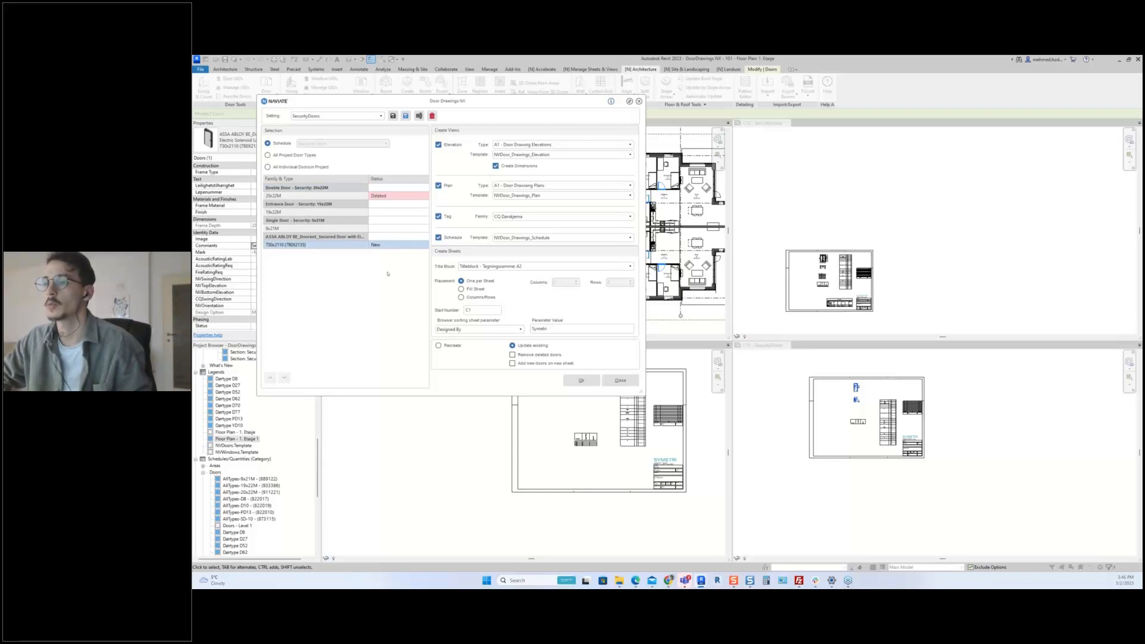
{"action": "left_click", "coordinate": [320, 196]}
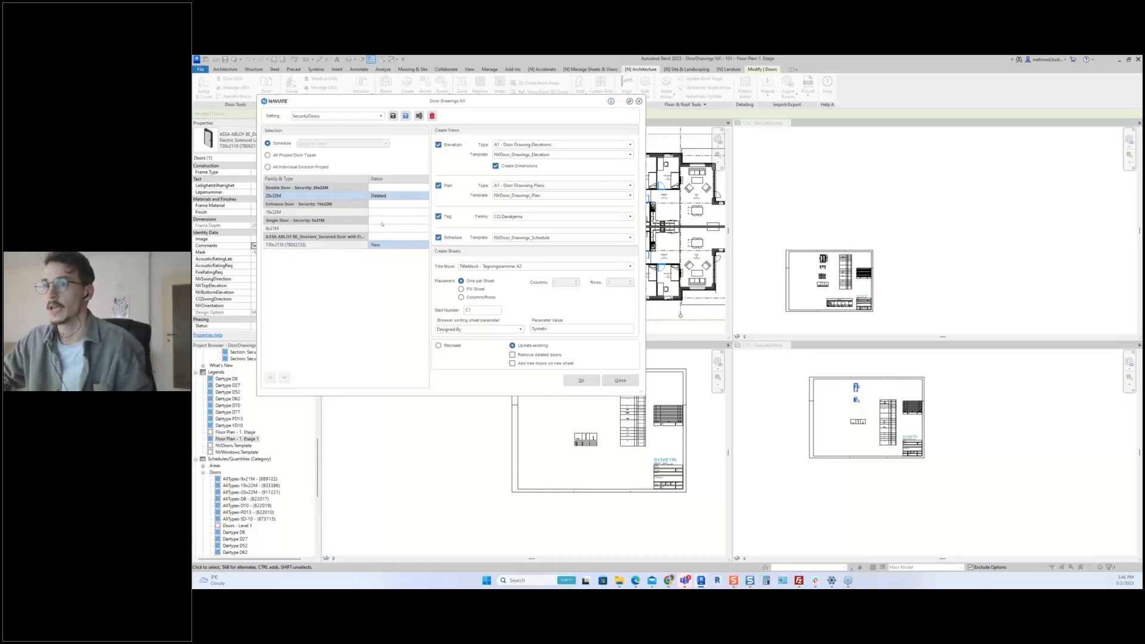
{"action": "left_click", "coordinate": [382, 214]}
{"action": "left_click", "coordinate": [383, 236]}
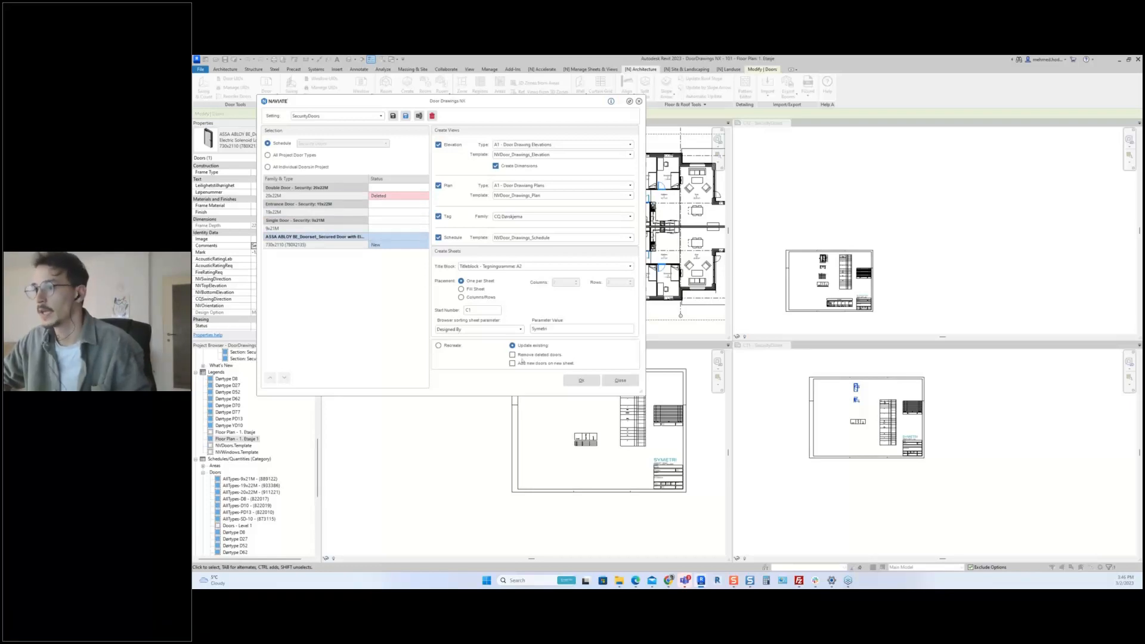
- Update the existing door sheets using the DoorElevations elevation template with tags turned off, and save these changes to the SecurityDoors setting
{"action": "left_click", "coordinate": [530, 155]}
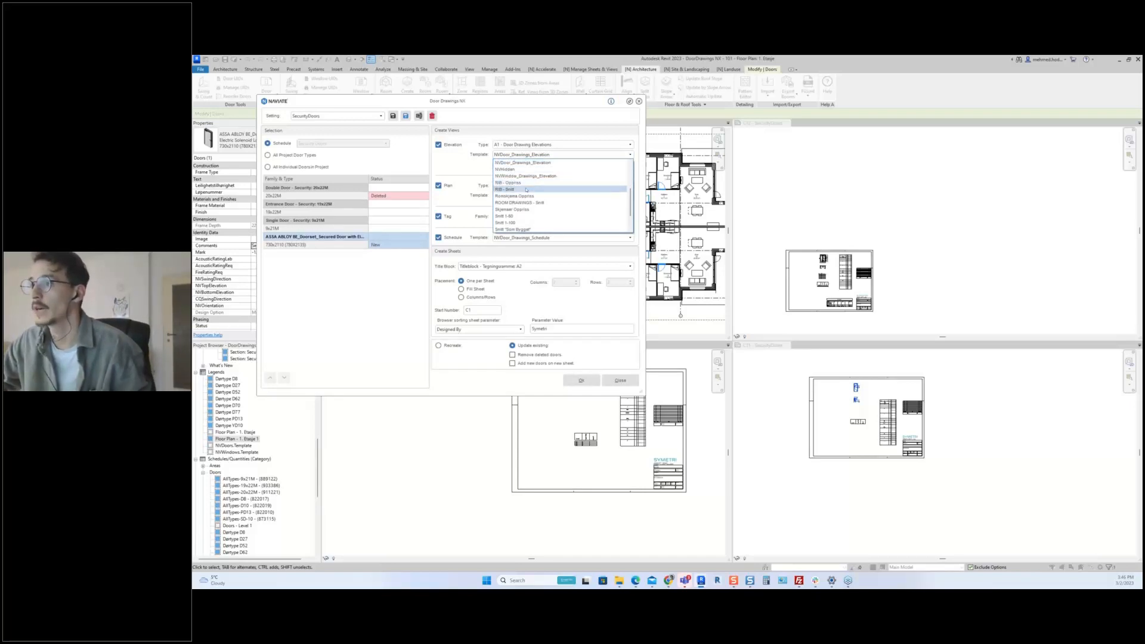
{"action": "scroll", "coordinate": [526, 189], "scroll_direction": "up", "scroll_amount": 2}
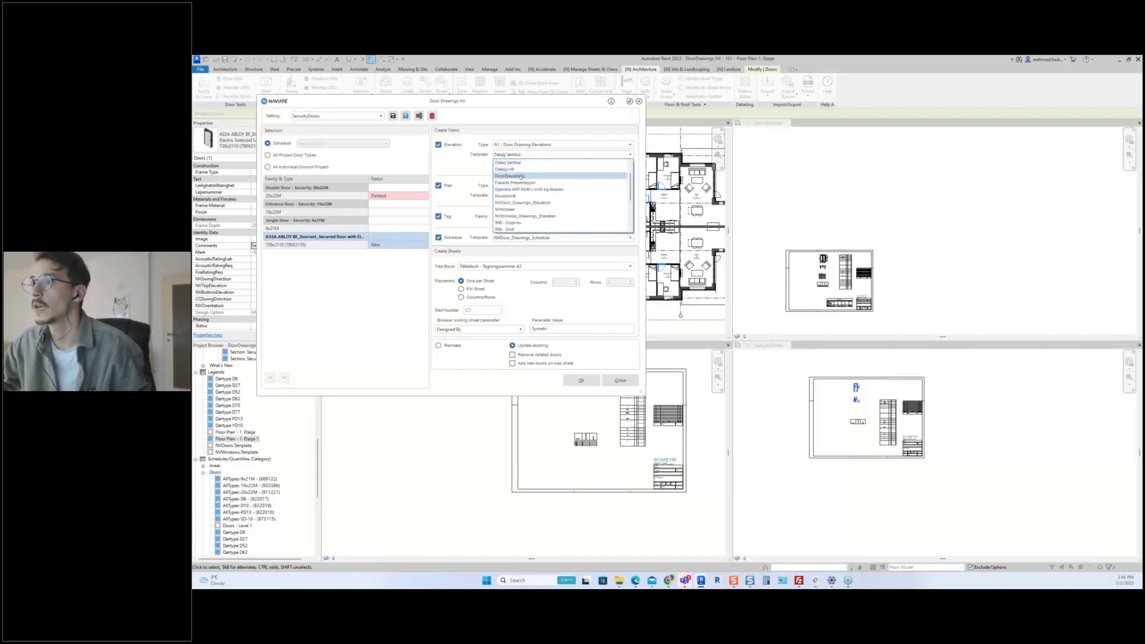
{"action": "left_click", "coordinate": [520, 176]}
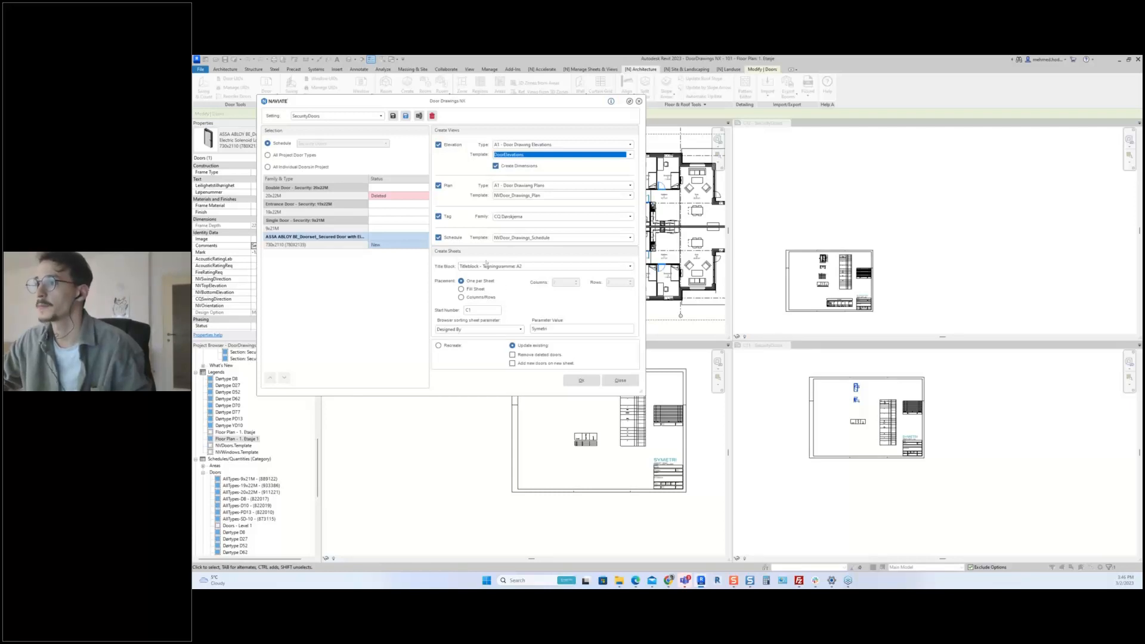
{"action": "left_click", "coordinate": [438, 216]}
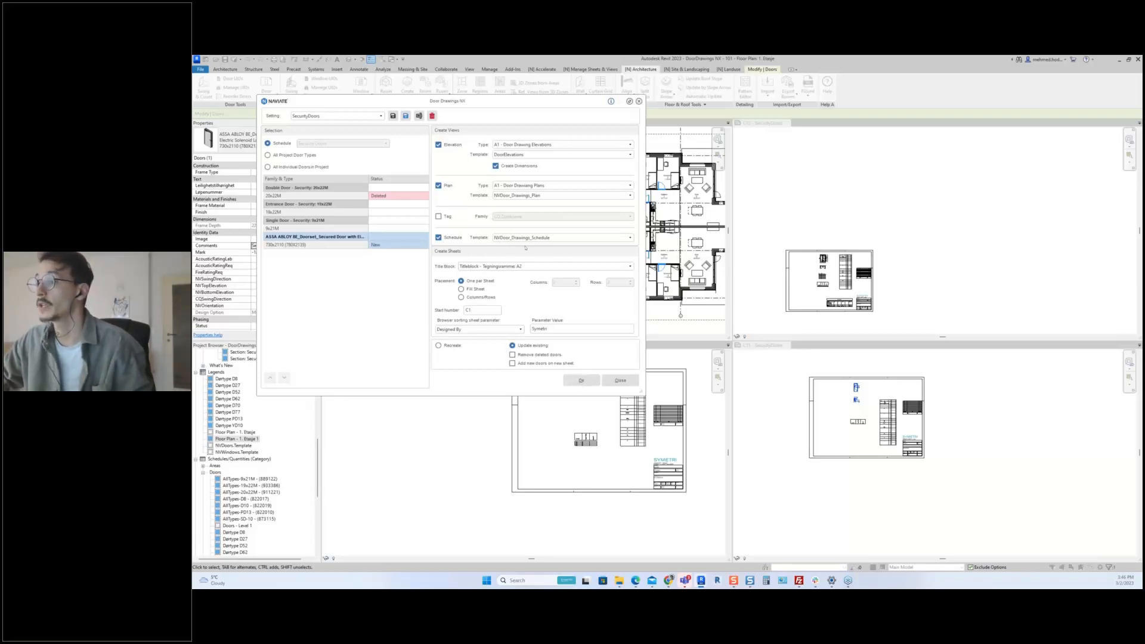
{"action": "left_click", "coordinate": [579, 382]}
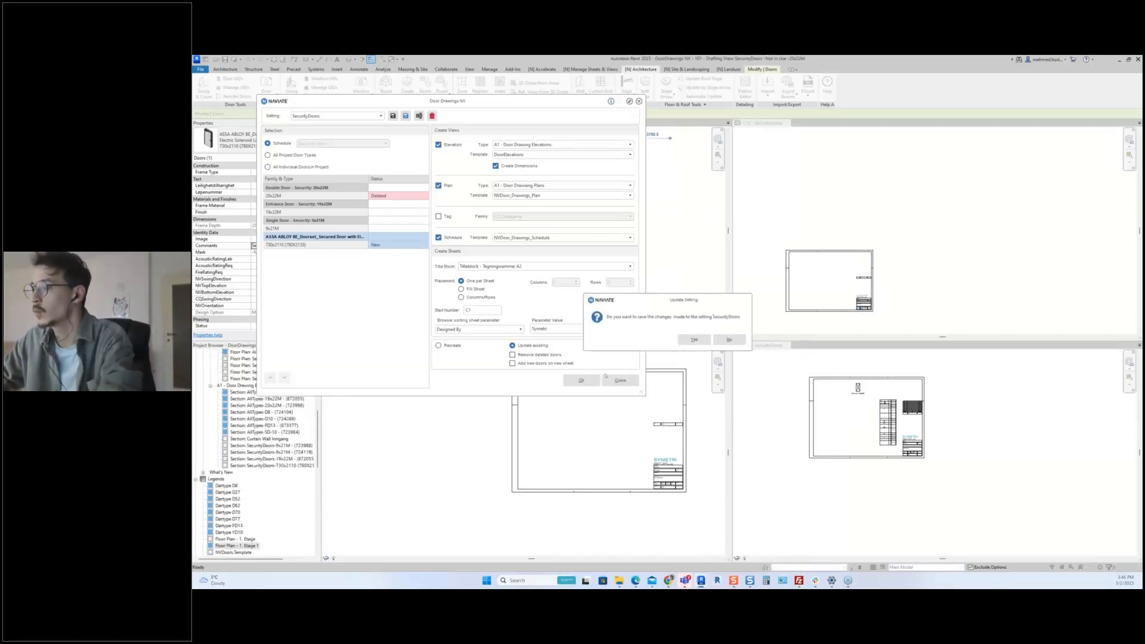
{"action": "left_click", "coordinate": [692, 339]}
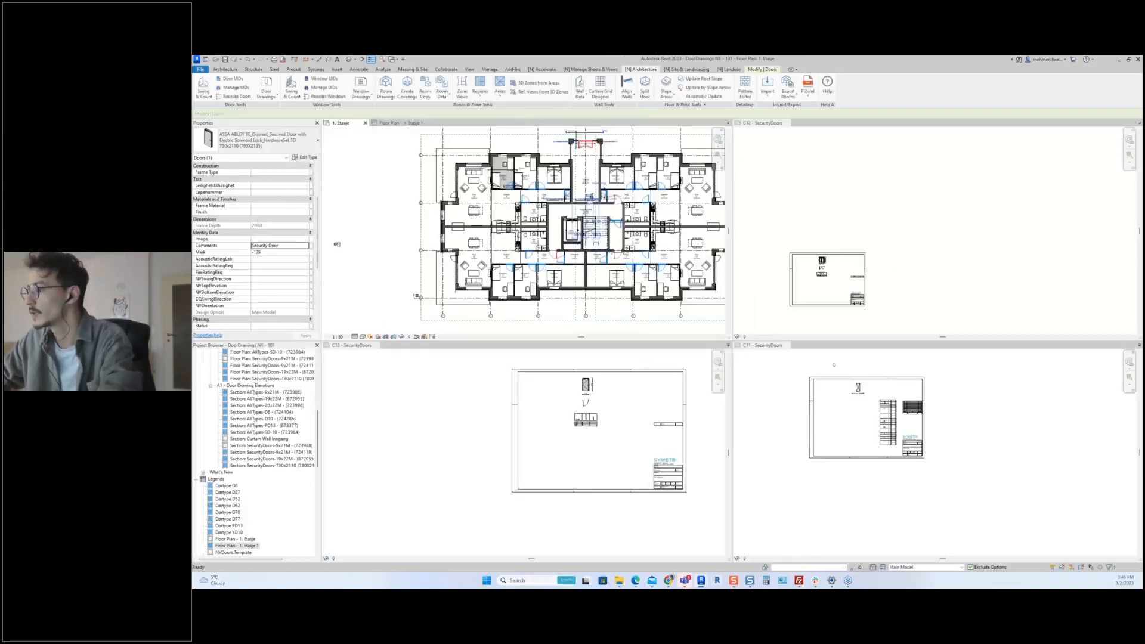
- Examine sheet C11 to see how the deleted 20x22M security door is represented after the update
{"action": "left_click", "coordinate": [848, 389]}
{"action": "scroll", "coordinate": [857, 391], "scroll_direction": "up", "scroll_amount": 3}
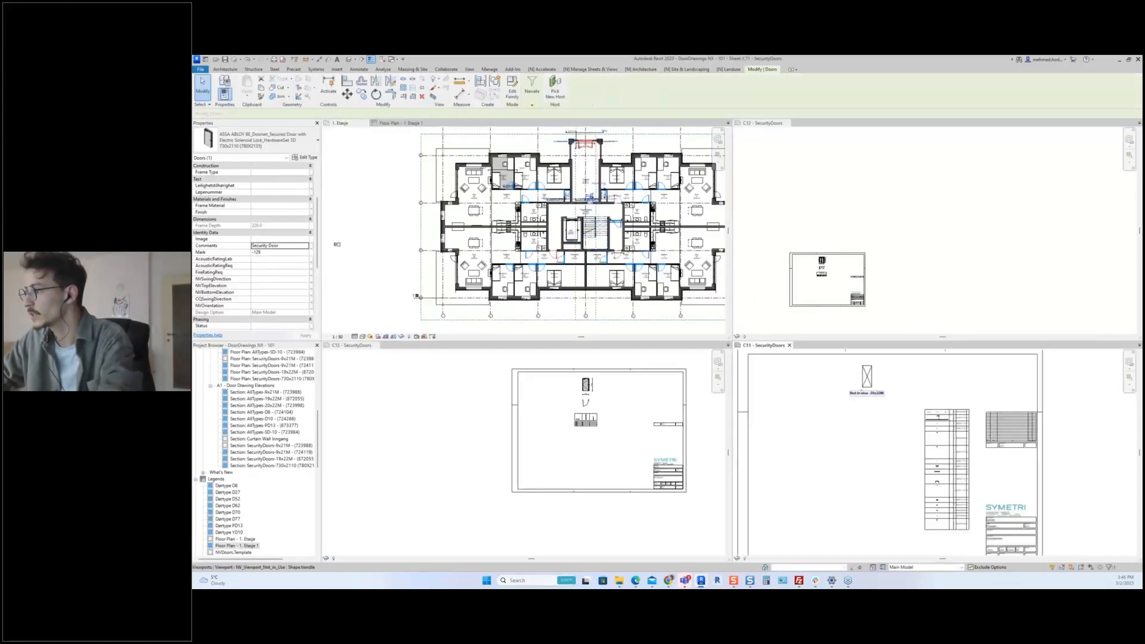
{"action": "scroll", "coordinate": [858, 378], "scroll_direction": "down", "scroll_amount": 3}
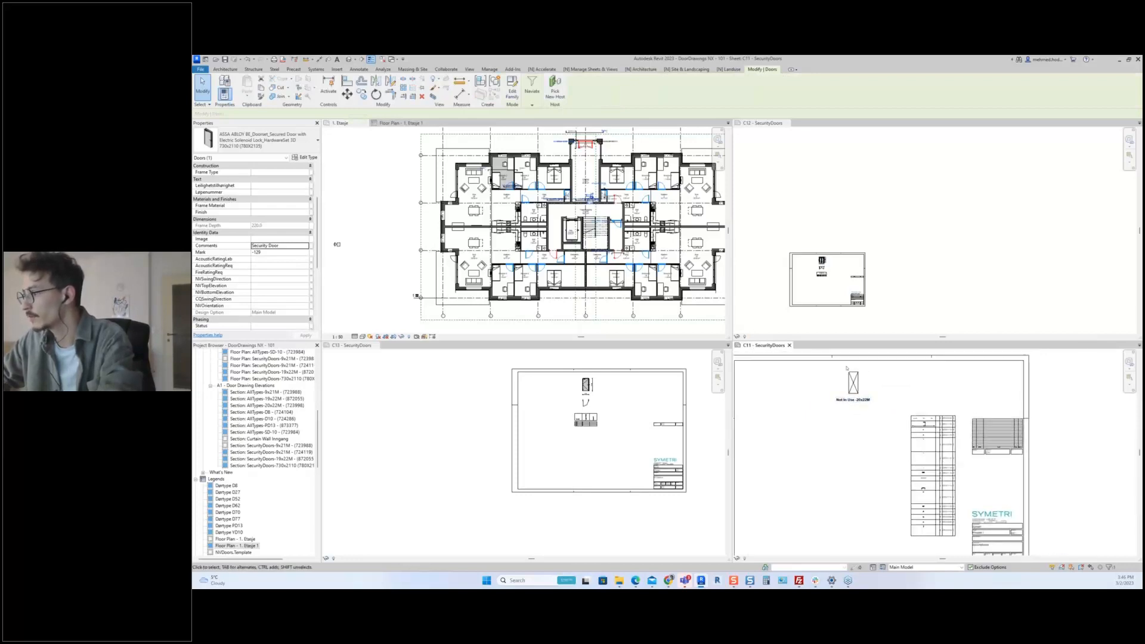
{"action": "scroll", "coordinate": [919, 456], "scroll_direction": "down", "scroll_amount": 2}
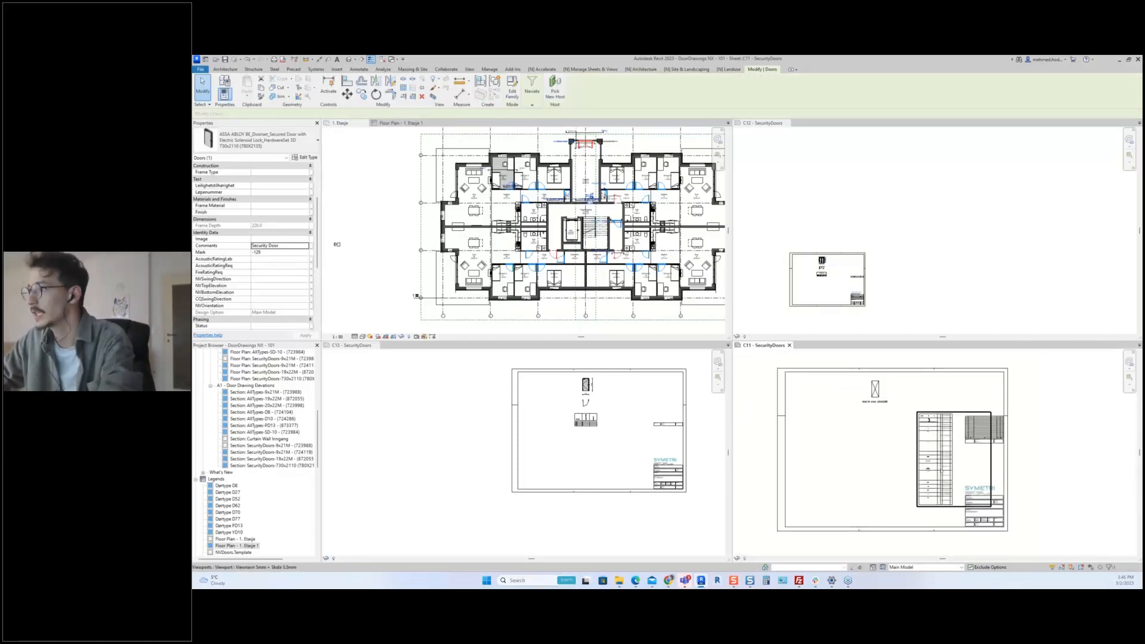
{"action": "scroll", "coordinate": [274, 452], "scroll_direction": "down", "scroll_amount": 1}
{"action": "scroll", "coordinate": [774, 289], "scroll_direction": "up", "scroll_amount": 1}
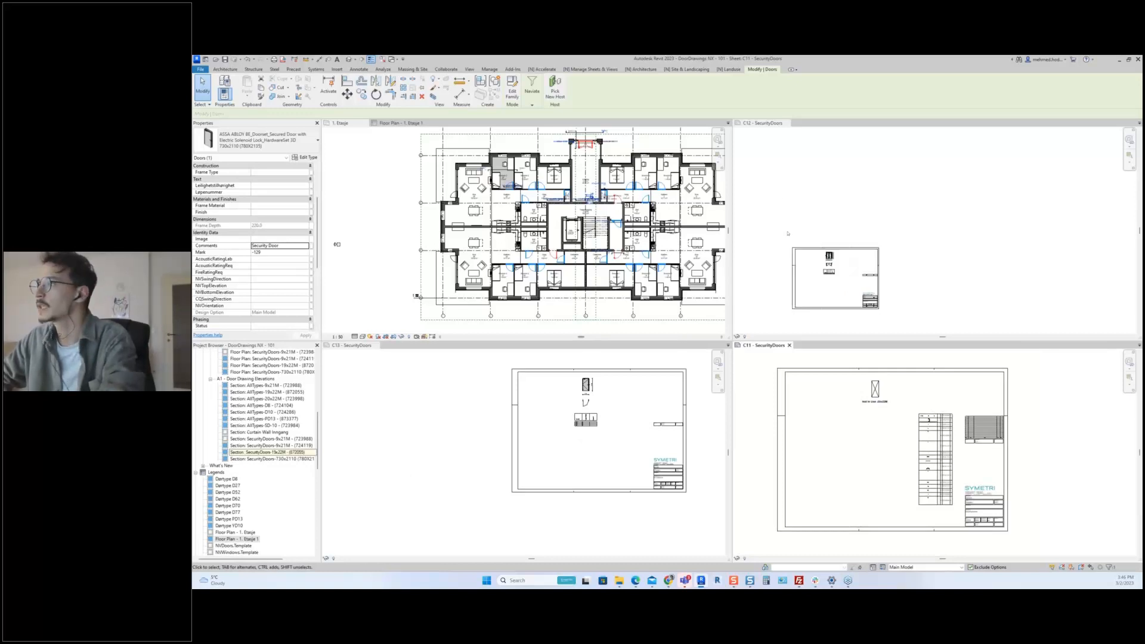
- Examine the double door's updated elevation, dimensions, plan view and schedule on sheet C12
{"action": "left_click", "coordinate": [854, 288]}
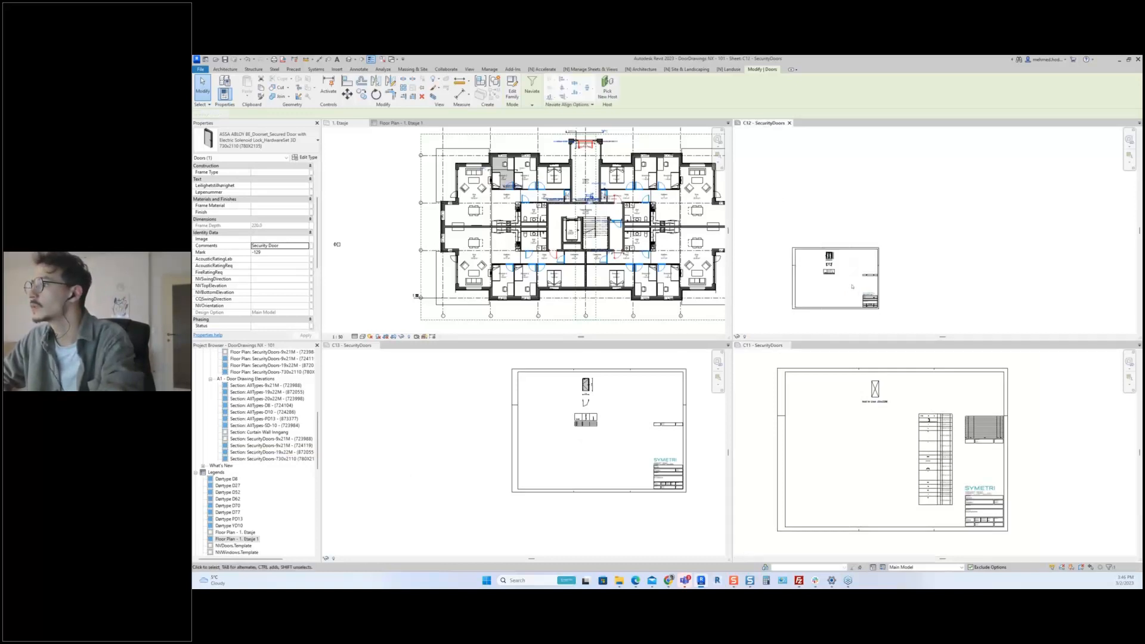
{"action": "scroll", "coordinate": [852, 286], "scroll_direction": "up", "scroll_amount": 5}
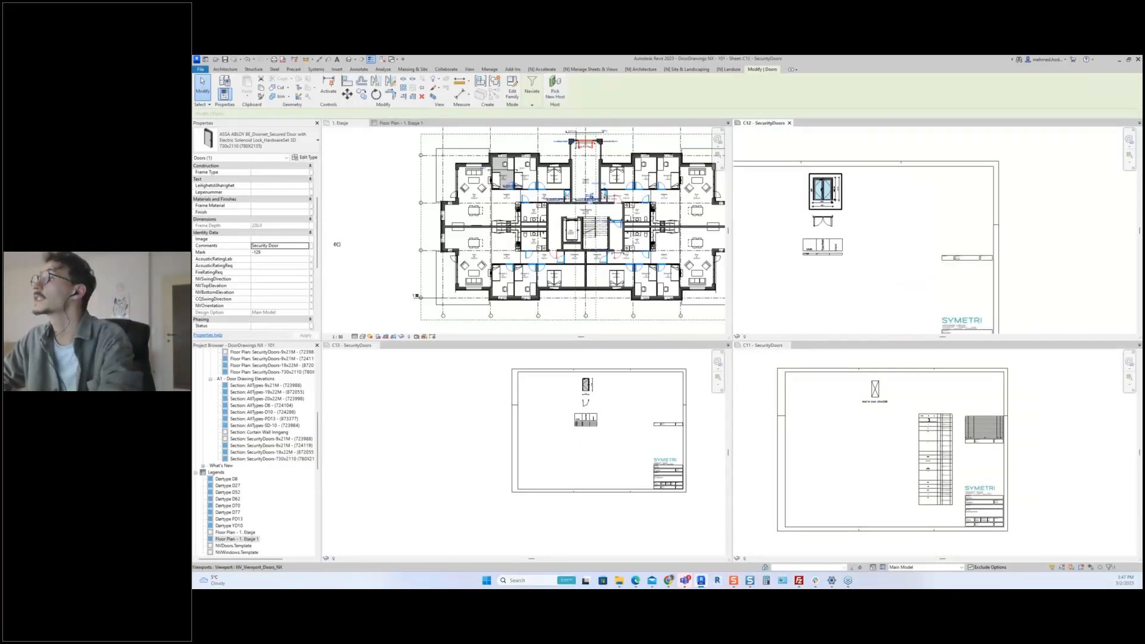
{"action": "scroll", "coordinate": [829, 190], "scroll_direction": "up", "scroll_amount": 4}
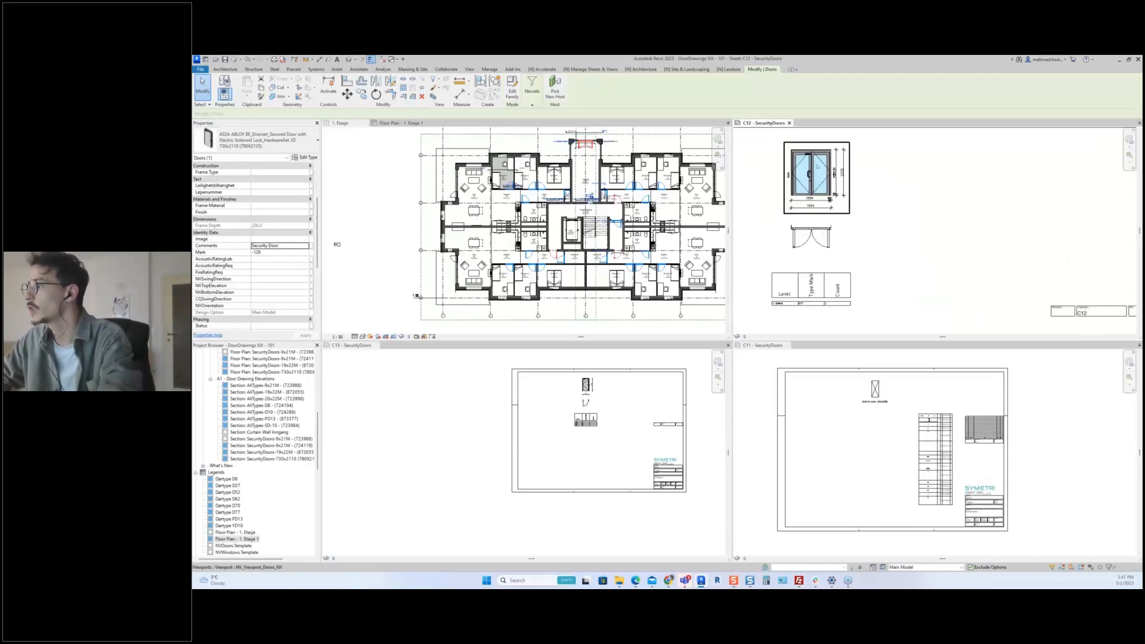
{"action": "scroll", "coordinate": [817, 168], "scroll_direction": "down", "scroll_amount": 2}
{"action": "scroll", "coordinate": [825, 187], "scroll_direction": "up", "scroll_amount": 2}
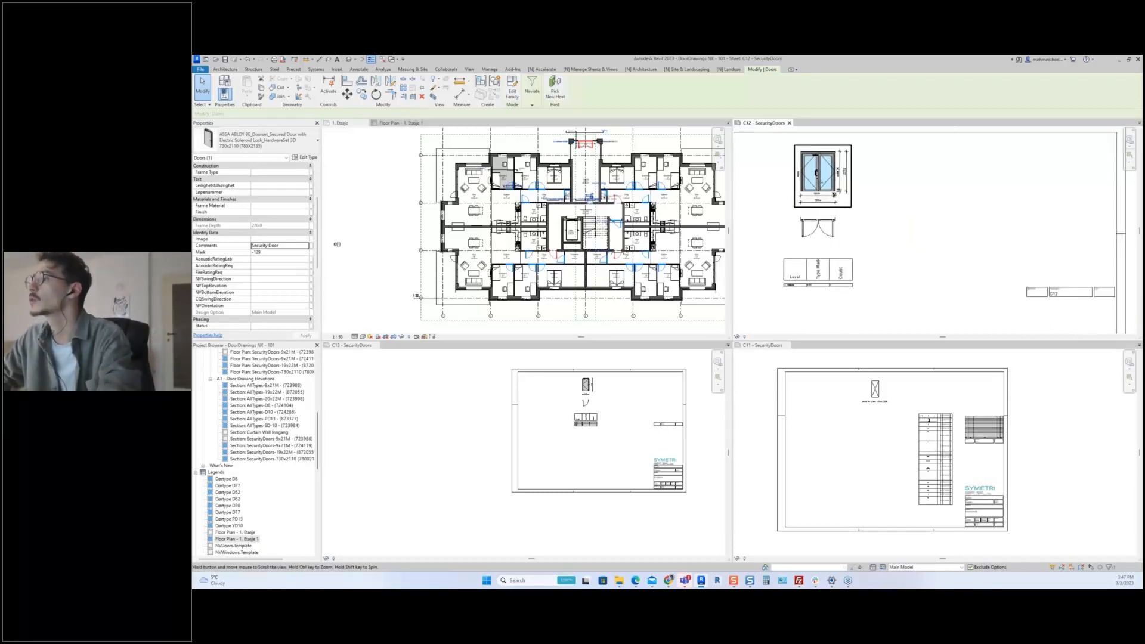
{"action": "mouse_move", "coordinate": [823, 180]}
{"action": "middle_mouse_down"}
{"action": "mouse_move", "coordinate": [840, 209]}
{"action": "mouse_move", "coordinate": [821, 199]}
{"action": "middle_mouse_up"}
{"action": "scroll", "coordinate": [834, 187], "scroll_direction": "up", "scroll_amount": 1}
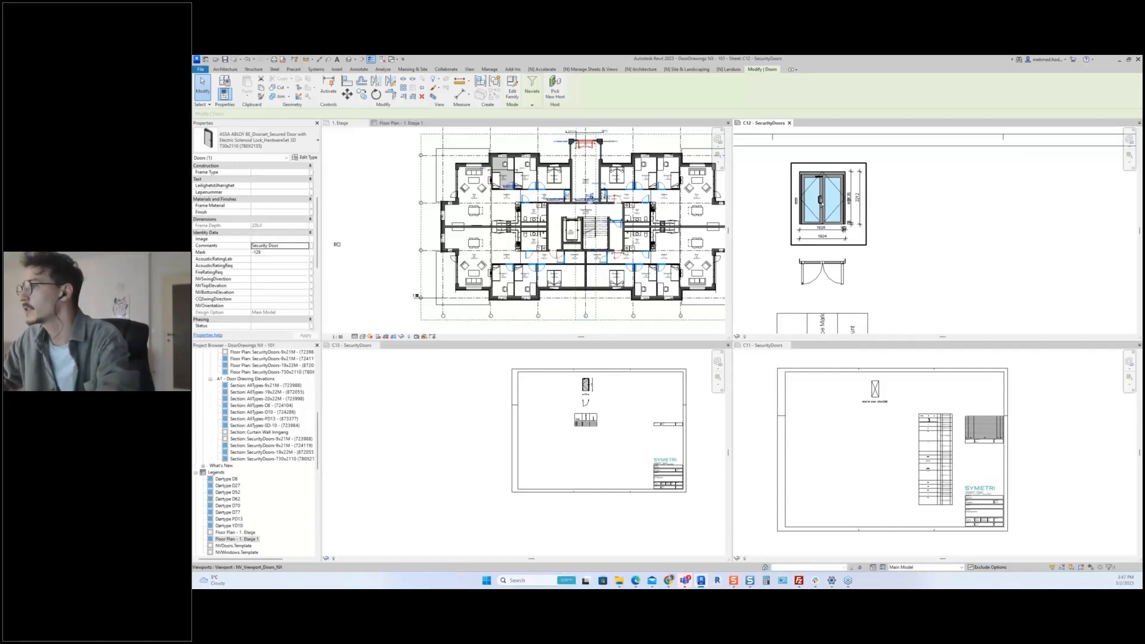
{"action": "scroll", "coordinate": [806, 189], "scroll_direction": "up", "scroll_amount": 3}
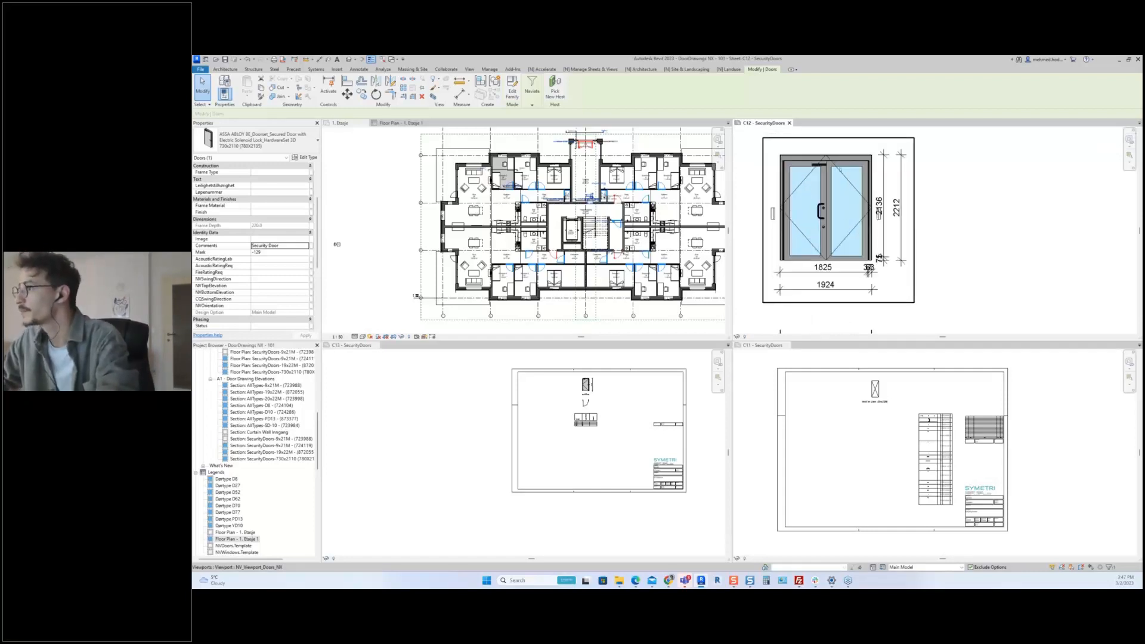
{"action": "scroll", "coordinate": [835, 164], "scroll_direction": "down", "scroll_amount": 1}
{"action": "middle_click_drag", "start_coordinate": [828, 186], "coordinate": [818, 191]}
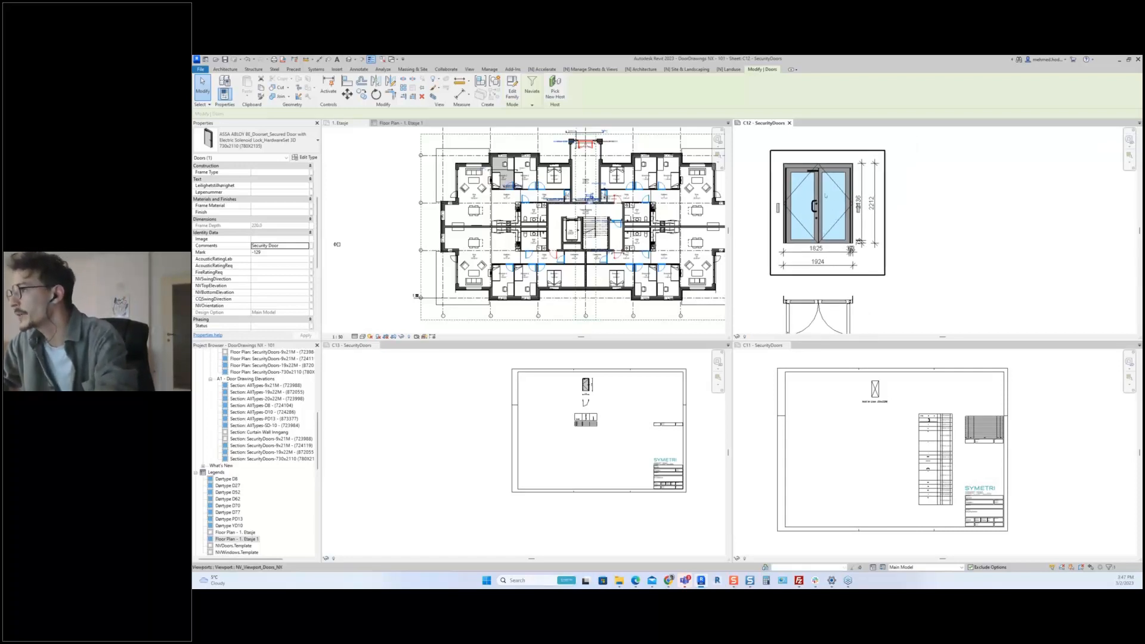
{"action": "scroll", "coordinate": [828, 206], "scroll_direction": "down", "scroll_amount": 4}
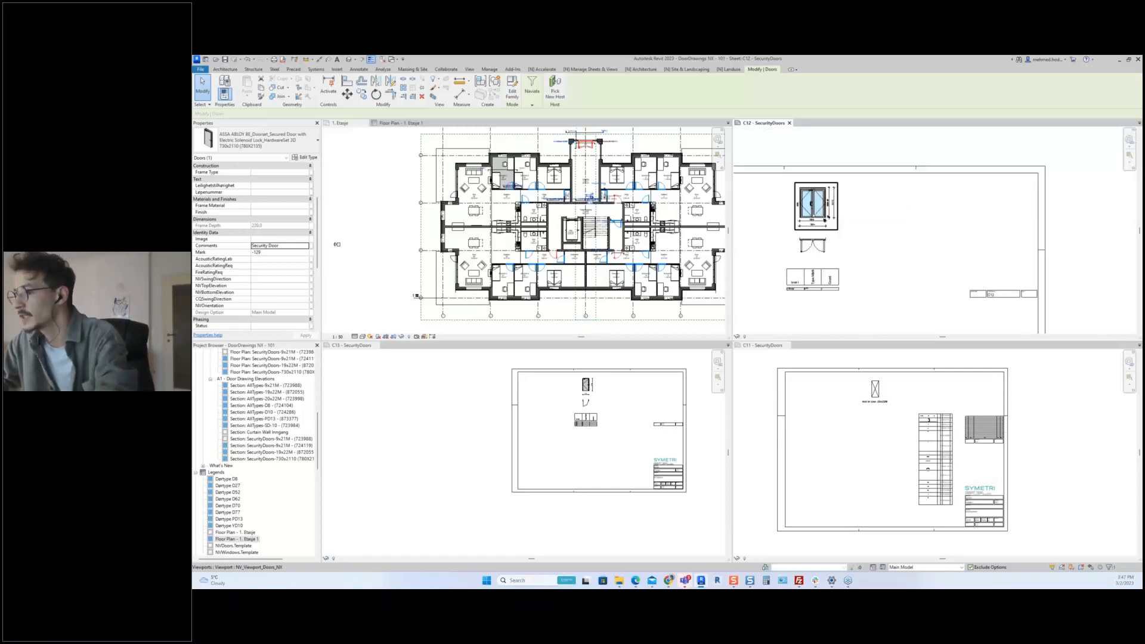
- Examine the single security door's updated elevation, dimensions and plan view on sheet C13, and clear the door selection
{"action": "scroll", "coordinate": [582, 387], "scroll_direction": "up", "scroll_amount": 5}
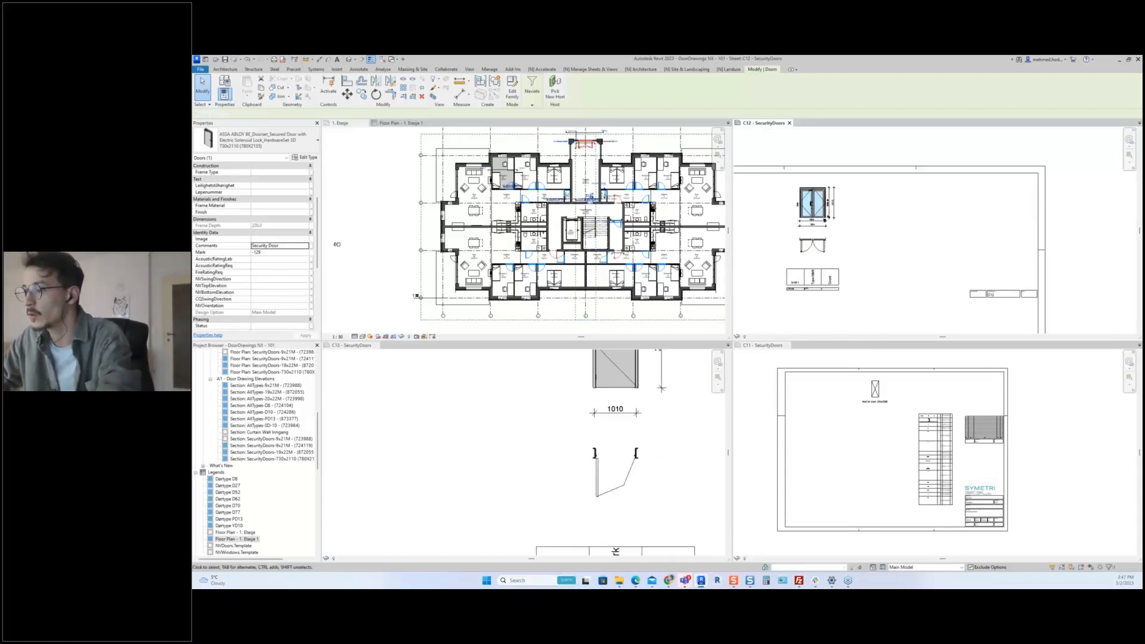
{"action": "scroll", "coordinate": [507, 424], "scroll_direction": "down", "scroll_amount": 4}
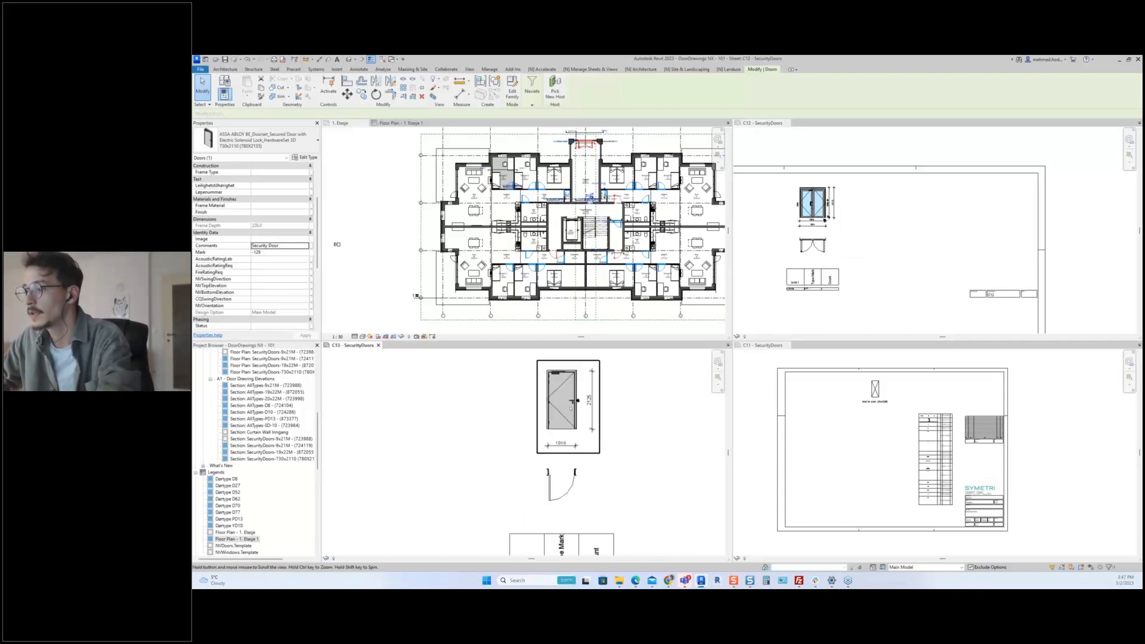
{"action": "scroll", "coordinate": [539, 385], "scroll_direction": "down", "scroll_amount": 2}
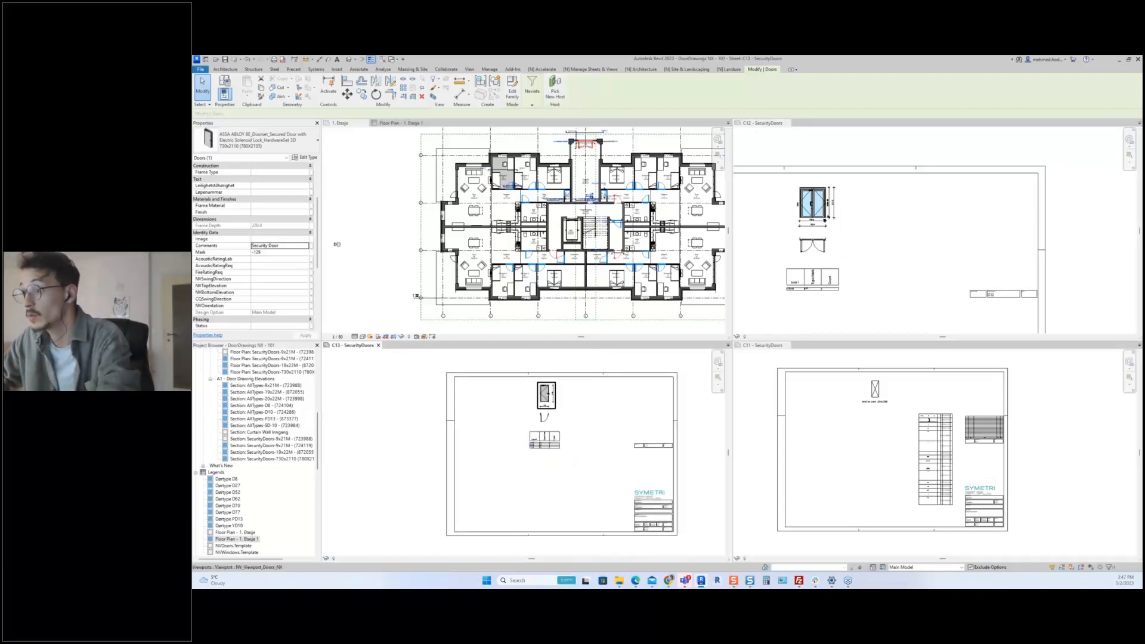
{"action": "scroll", "coordinate": [539, 386], "scroll_direction": "up", "scroll_amount": 6}
{"action": "scroll", "coordinate": [538, 385], "scroll_direction": "down", "scroll_amount": 5}
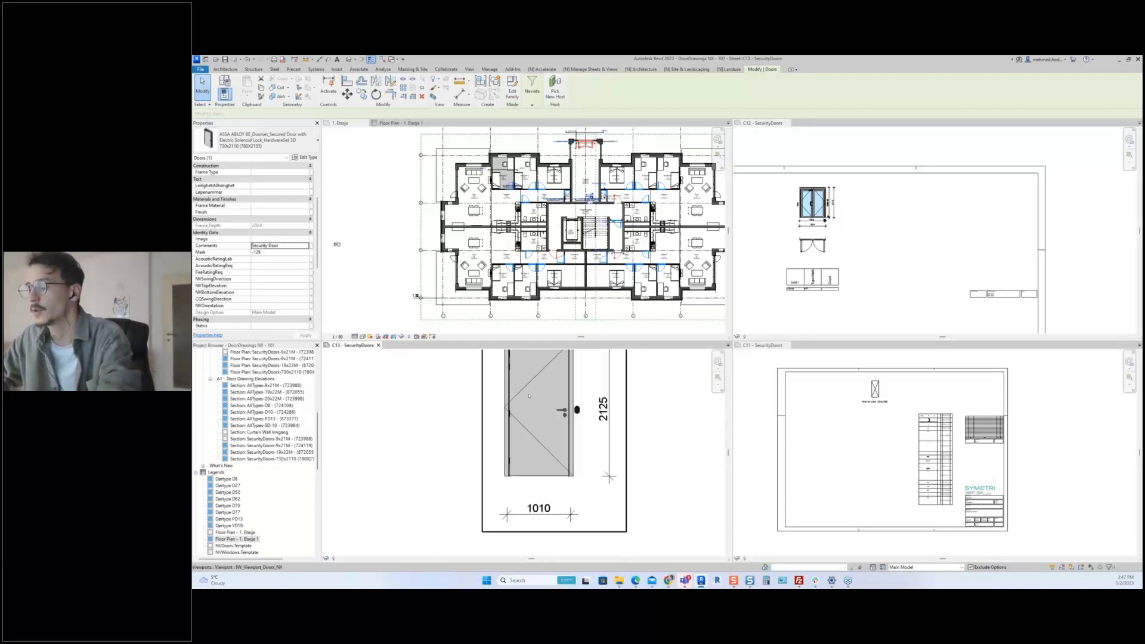
{"action": "scroll", "coordinate": [507, 364], "scroll_direction": "down", "scroll_amount": 3}
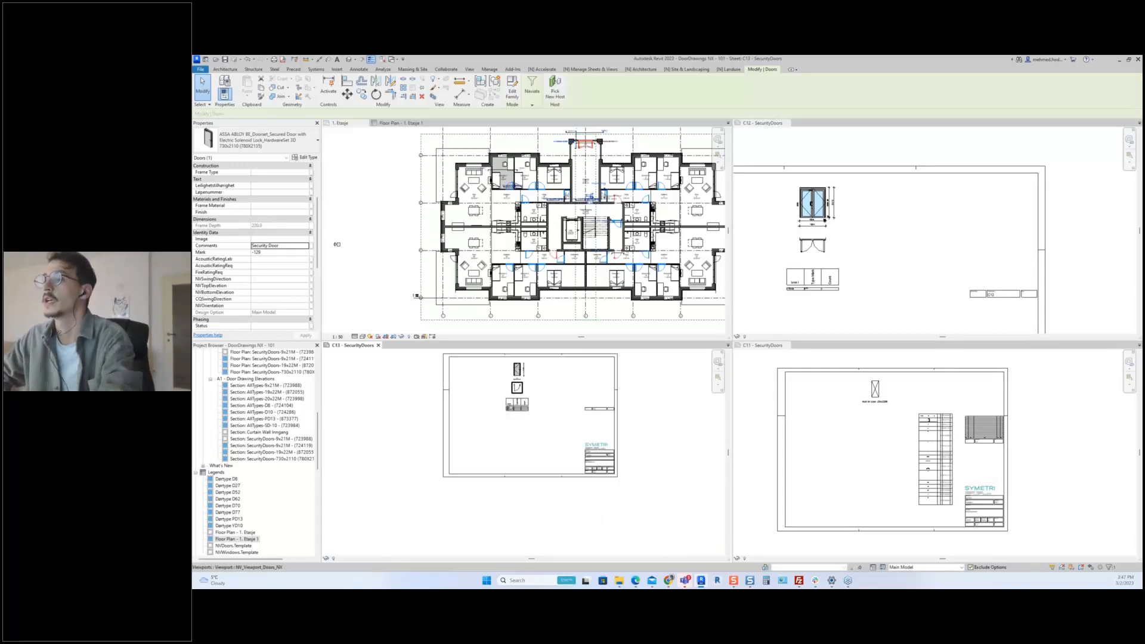
{"action": "key", "text": "Escape"}
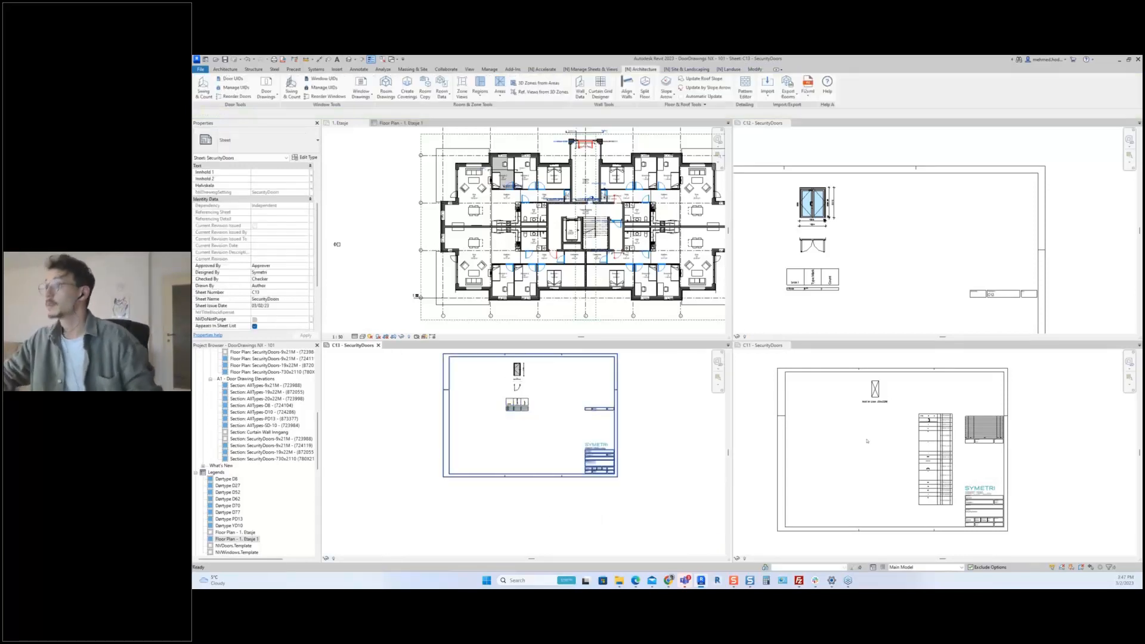
{"action": "key", "text": "ctrl+Tab"}
{"action": "left_click", "coordinate": [429, 434]}
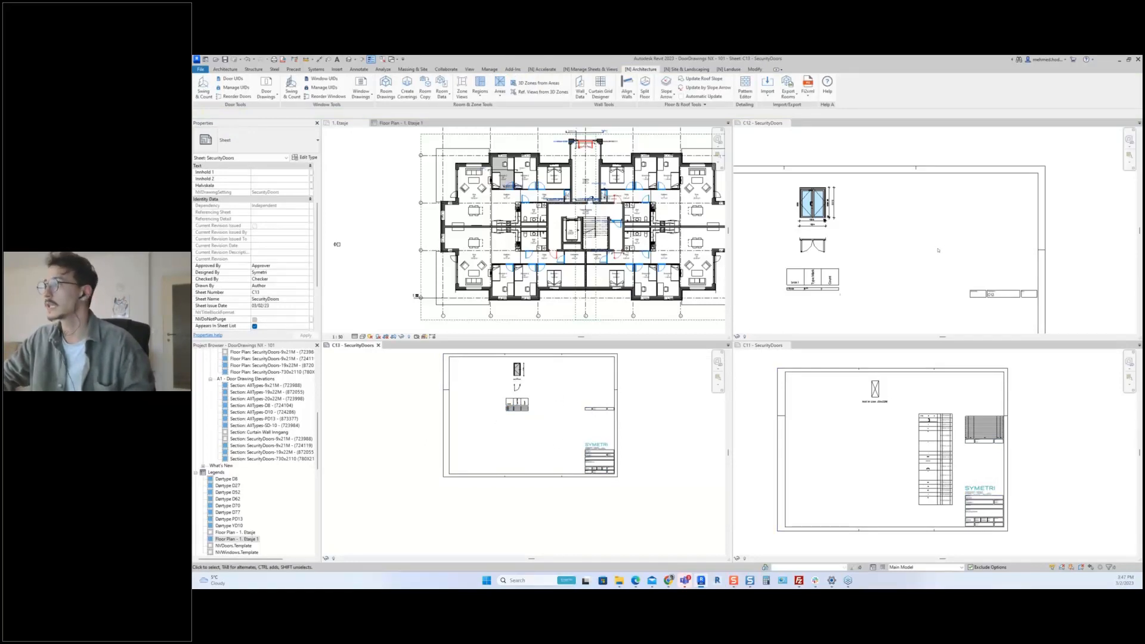
{"action": "scroll", "coordinate": [922, 245], "scroll_direction": "down", "scroll_amount": 4}
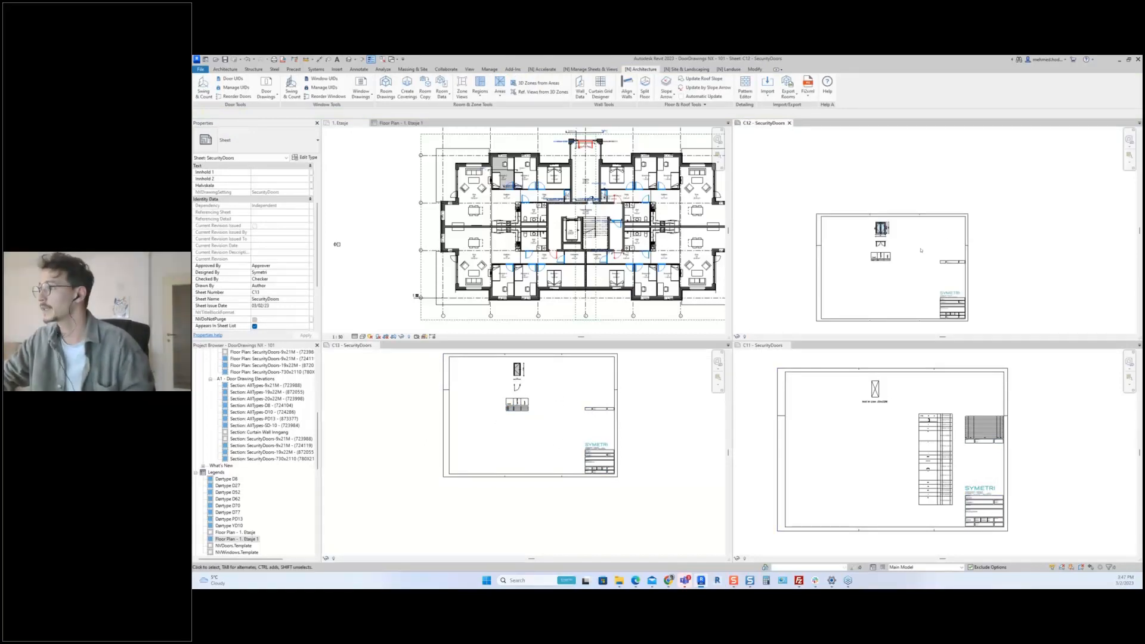
{"action": "left_click", "coordinate": [892, 263]}
{"action": "scroll", "coordinate": [892, 263], "scroll_direction": "up", "scroll_amount": 1}
{"action": "middle_click_drag", "start_coordinate": [879, 273], "coordinate": [889, 270]}
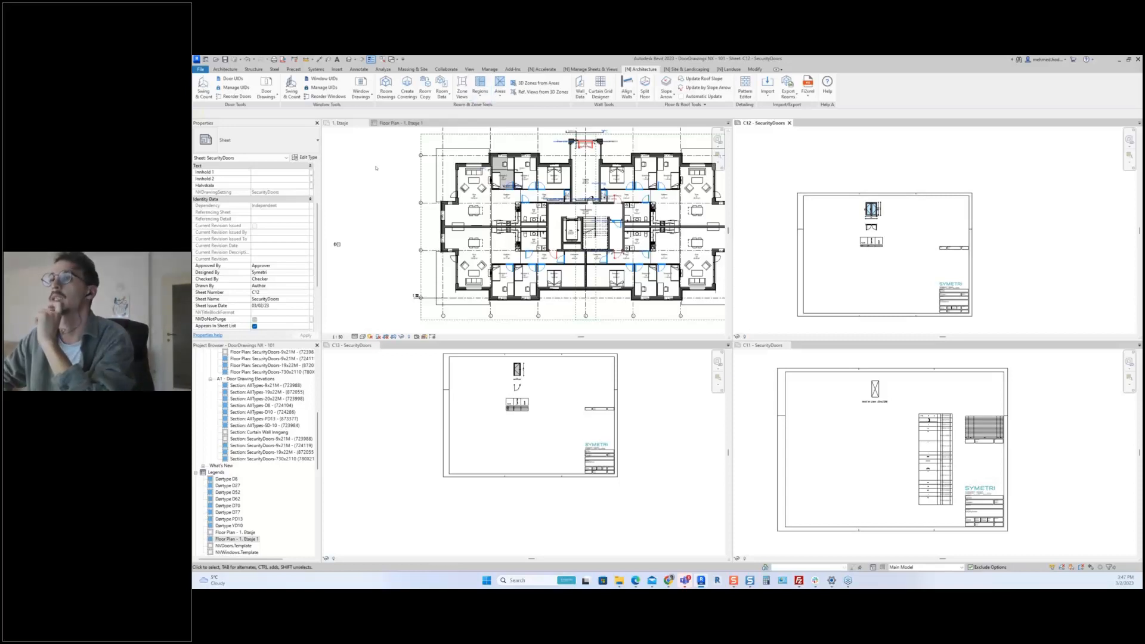
{"action": "left_click", "coordinate": [561, 392]}
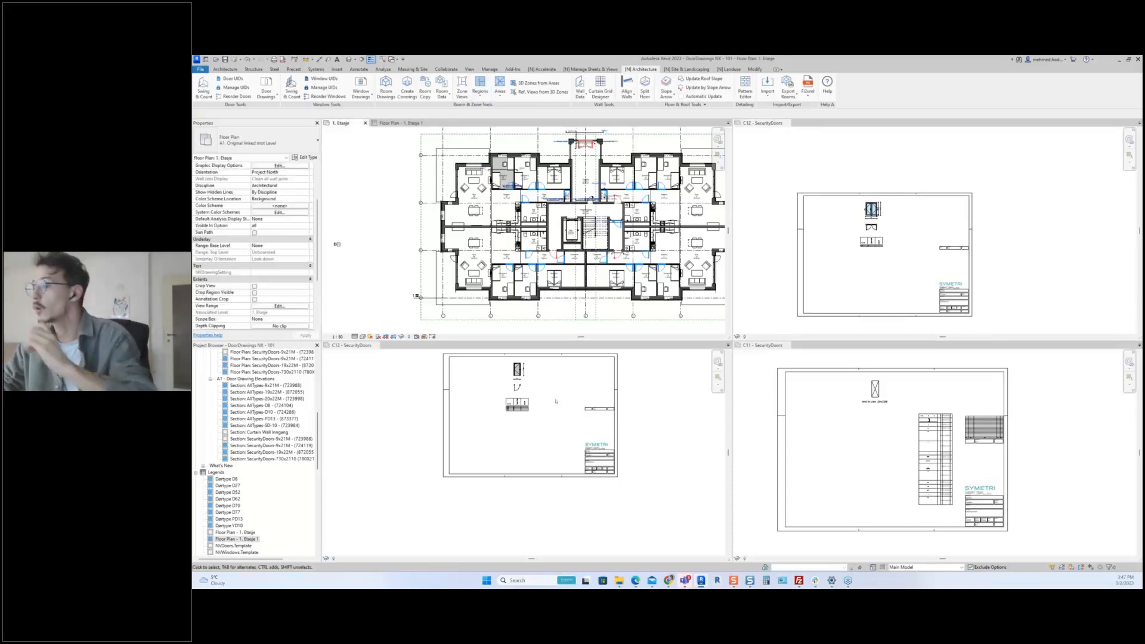
{"action": "scroll", "coordinate": [561, 392], "scroll_direction": "up", "scroll_amount": 1}
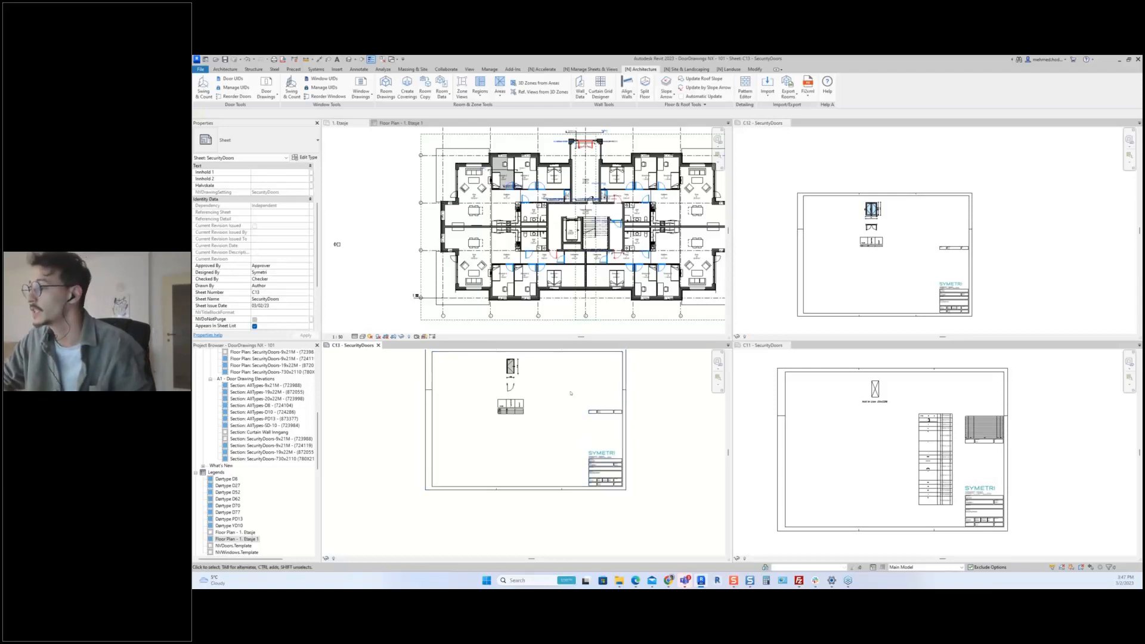
{"action": "left_click", "coordinate": [850, 446]}
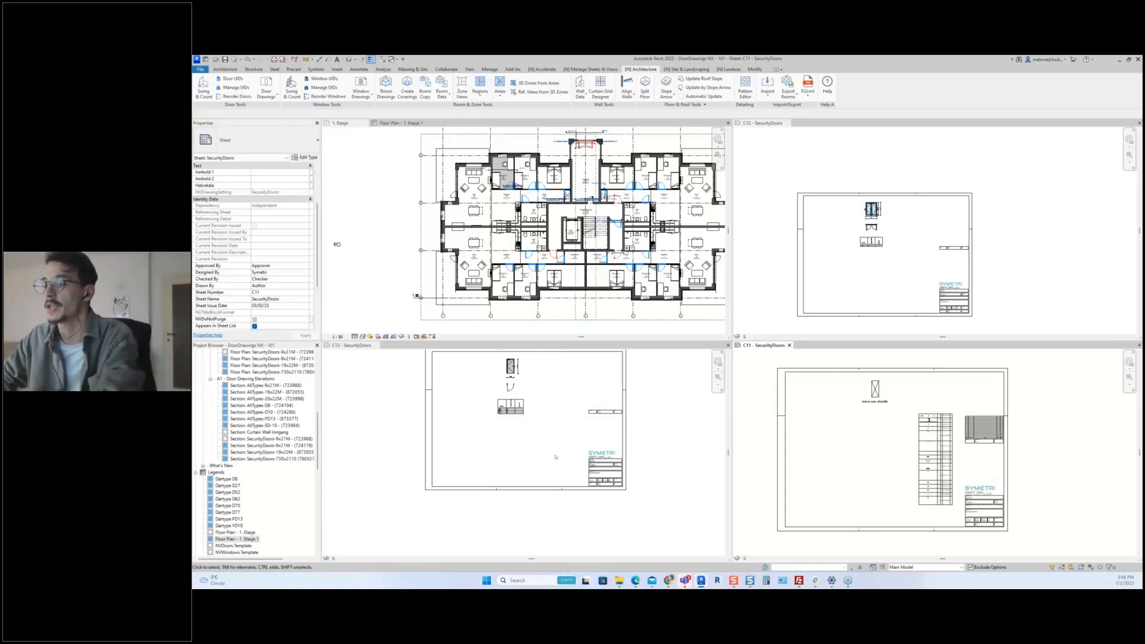
{"action": "scroll", "coordinate": [543, 451], "scroll_direction": "down", "scroll_amount": 1}
{"action": "middle_click_drag", "start_coordinate": [555, 463], "coordinate": [571, 472]}
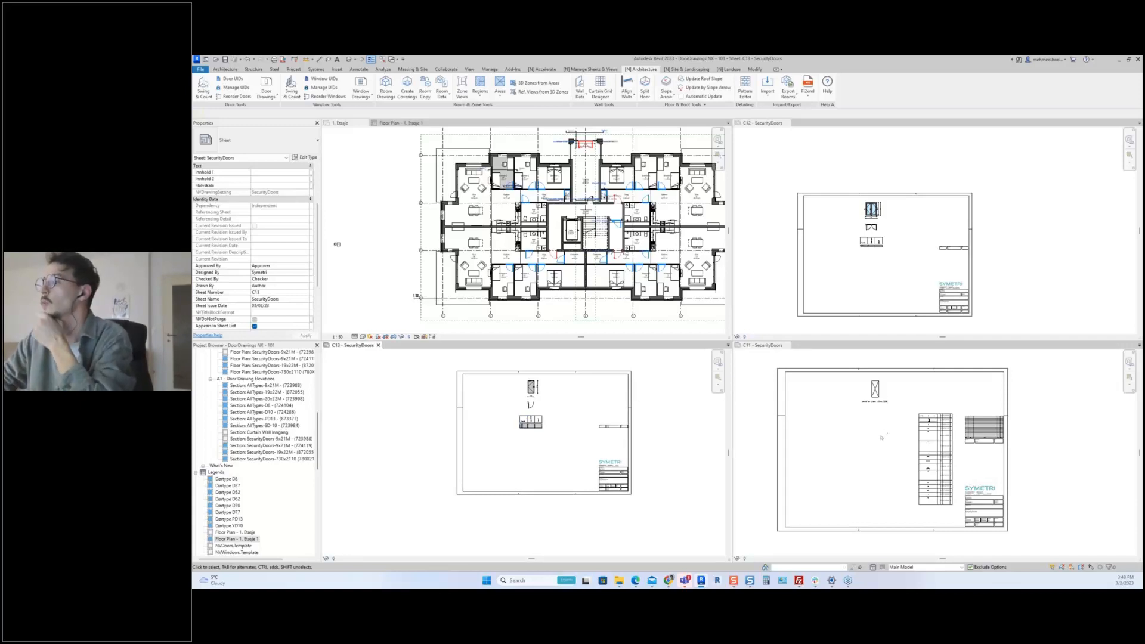
{"action": "left_click", "coordinate": [876, 411]}
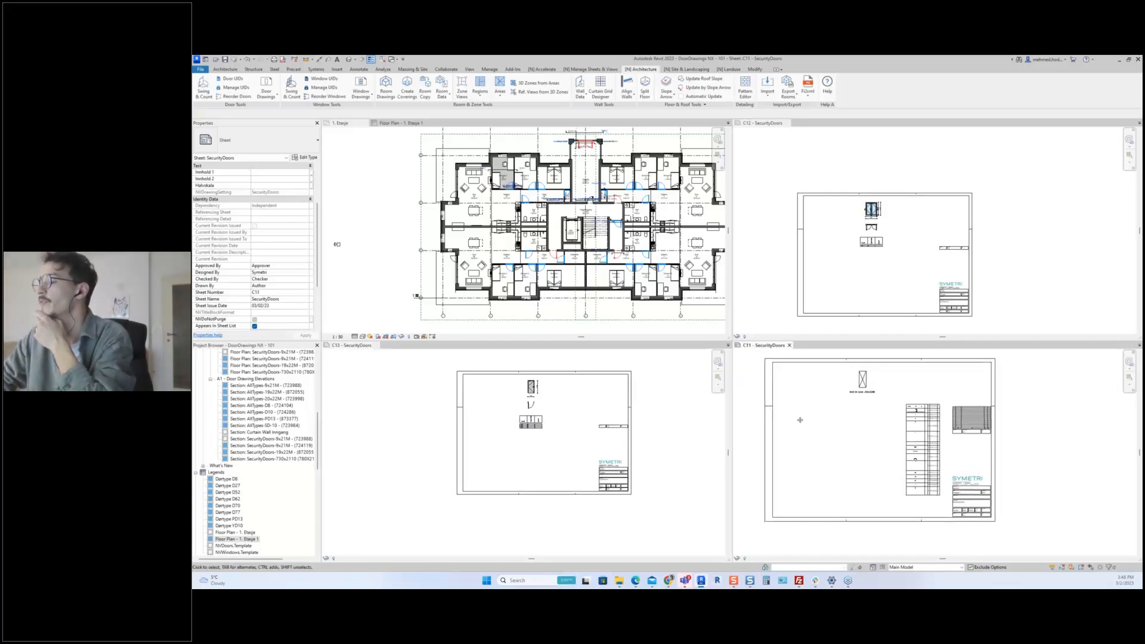
{"action": "left_click", "coordinate": [848, 290]}
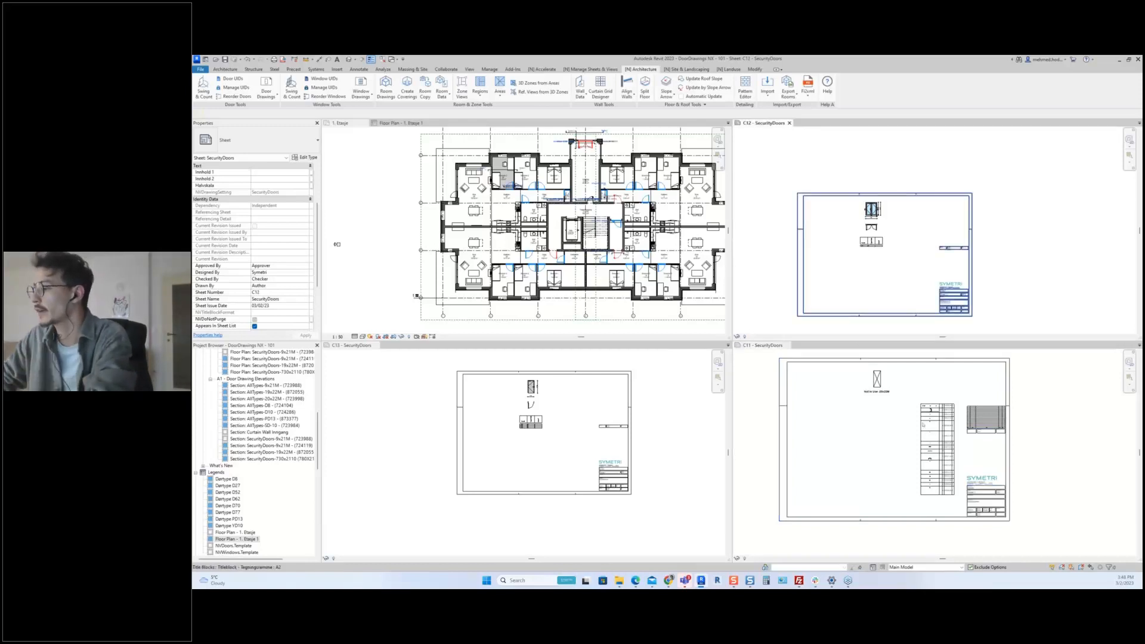
{"action": "scroll", "coordinate": [923, 425], "scroll_direction": "up", "scroll_amount": 2}
{"action": "left_click", "coordinate": [897, 433]}
{"action": "scroll", "coordinate": [897, 431], "scroll_direction": "down", "scroll_amount": 1}
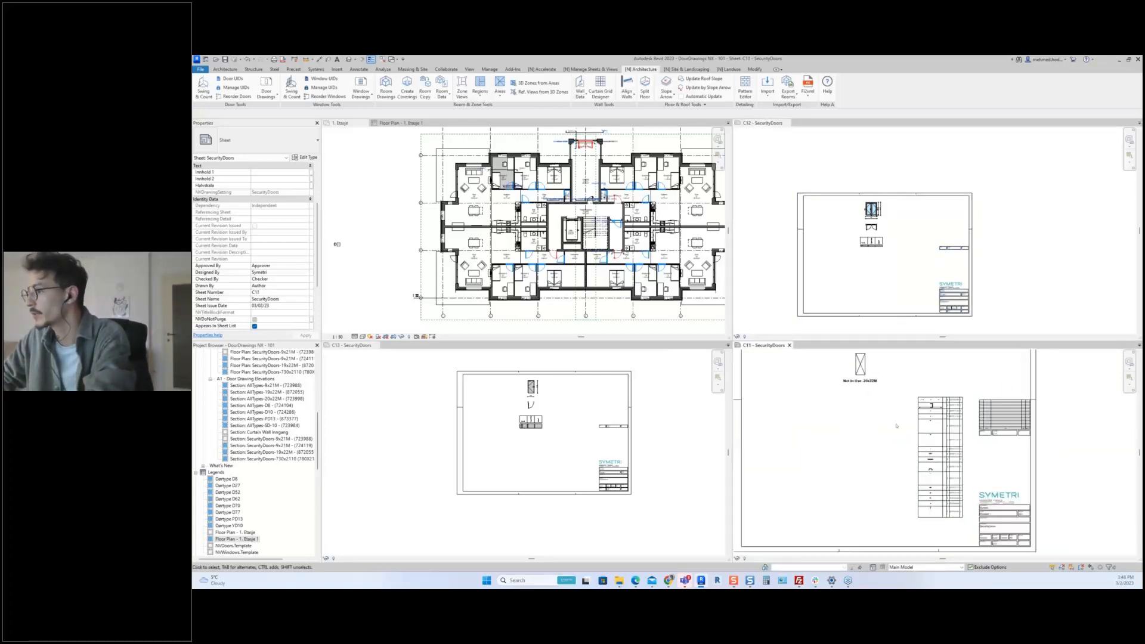
{"action": "scroll", "coordinate": [943, 425], "scroll_direction": "down", "scroll_amount": 2}
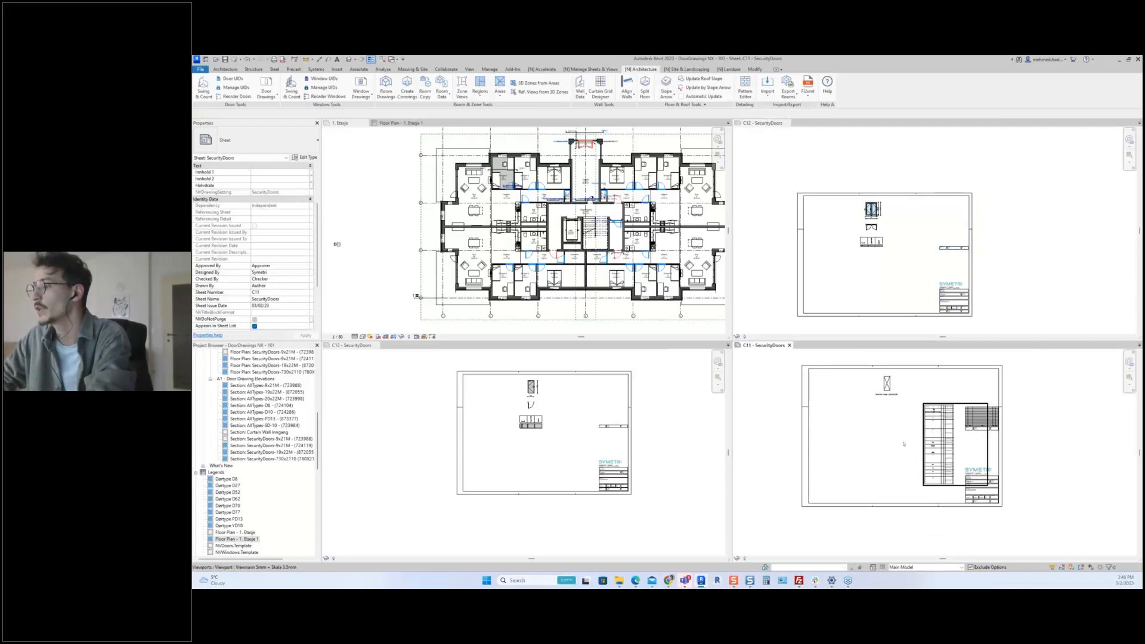
{"action": "scroll", "coordinate": [895, 424], "scroll_direction": "down", "scroll_amount": 1}
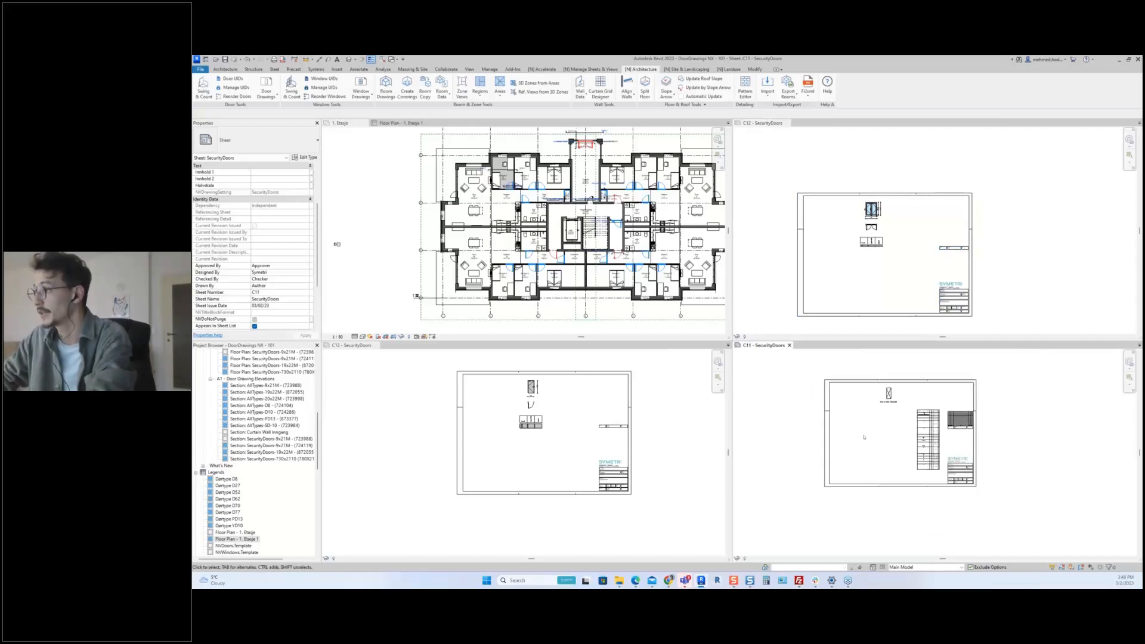
{"action": "middle_click_drag", "start_coordinate": [879, 447], "coordinate": [889, 450]}
{"action": "left_click", "coordinate": [653, 430]}
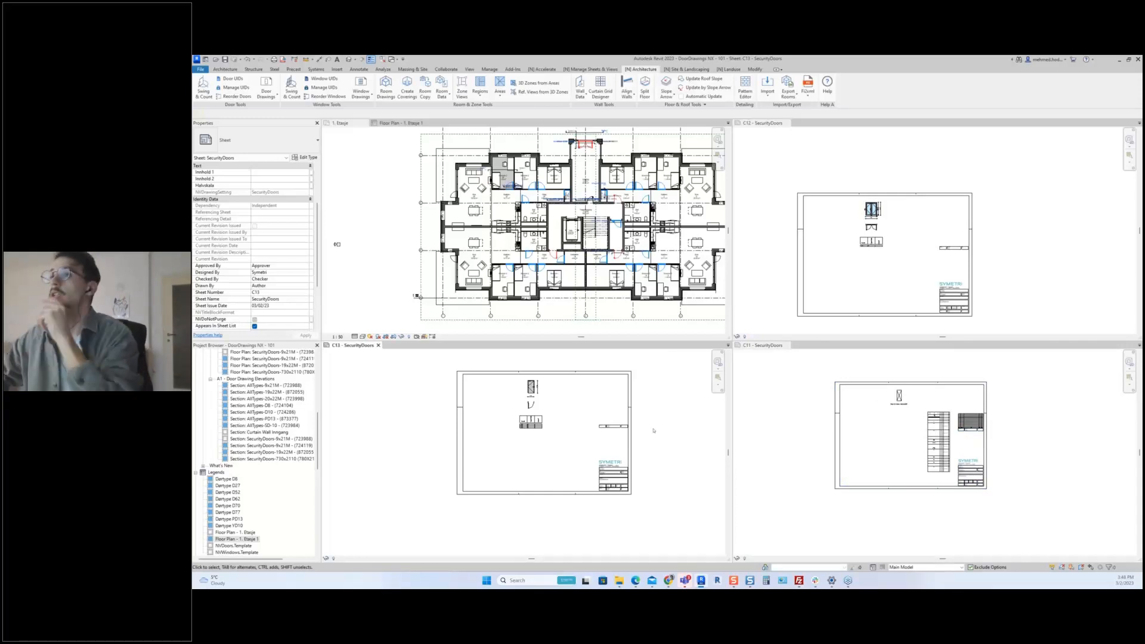
{"action": "scroll", "coordinate": [423, 255], "scroll_direction": "down", "scroll_amount": 3}
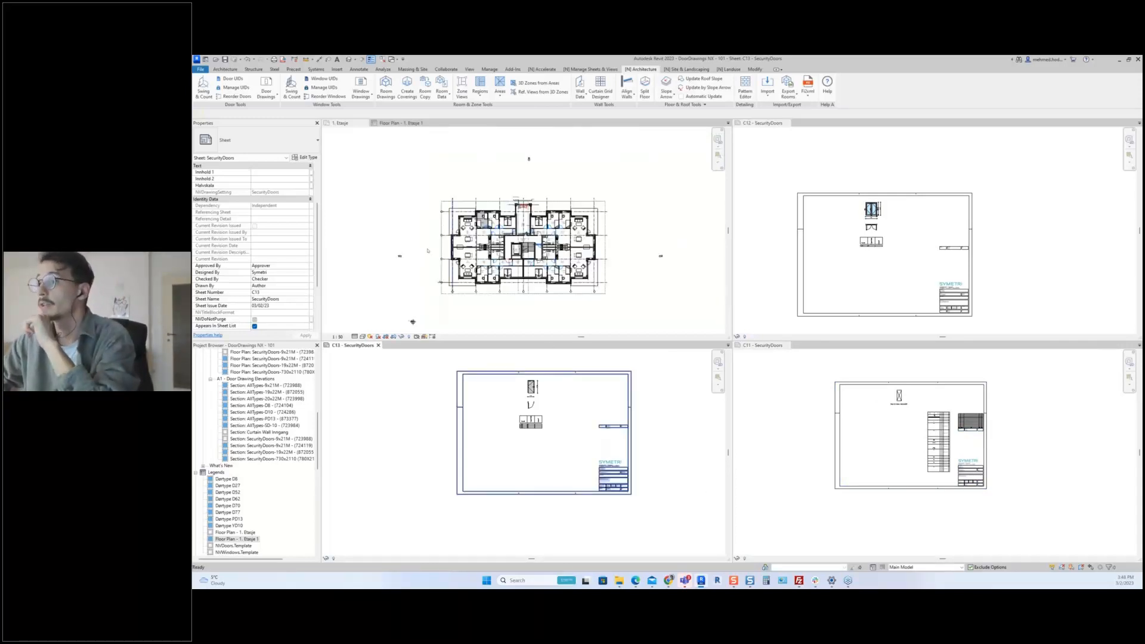
{"action": "left_click", "coordinate": [422, 256]}
{"action": "scroll", "coordinate": [551, 252], "scroll_direction": "up", "scroll_amount": 2}
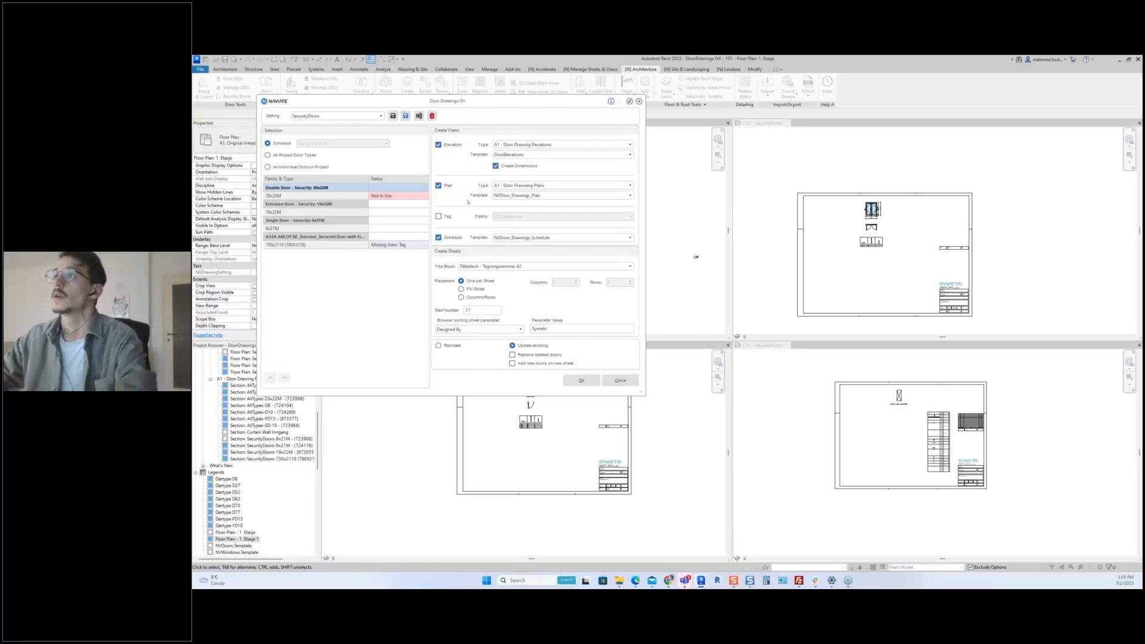
- Close the door drawings dialog without running it, and start Type Drawings with Furniture as the category
{"action": "left_click", "coordinate": [638, 102]}
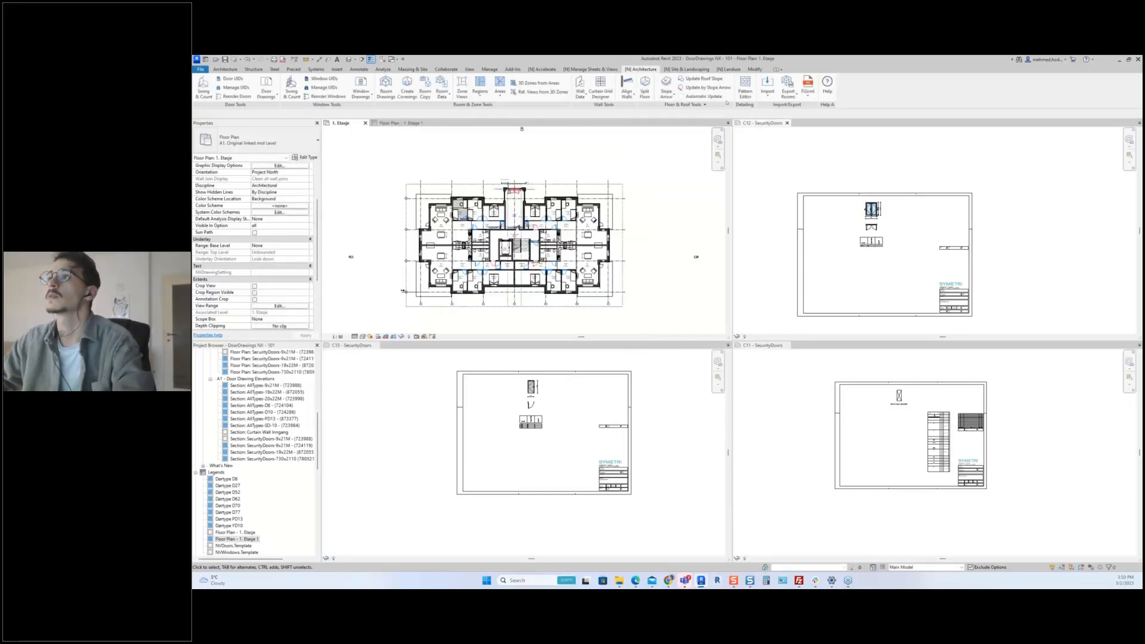
{"action": "left_click", "coordinate": [607, 70]}
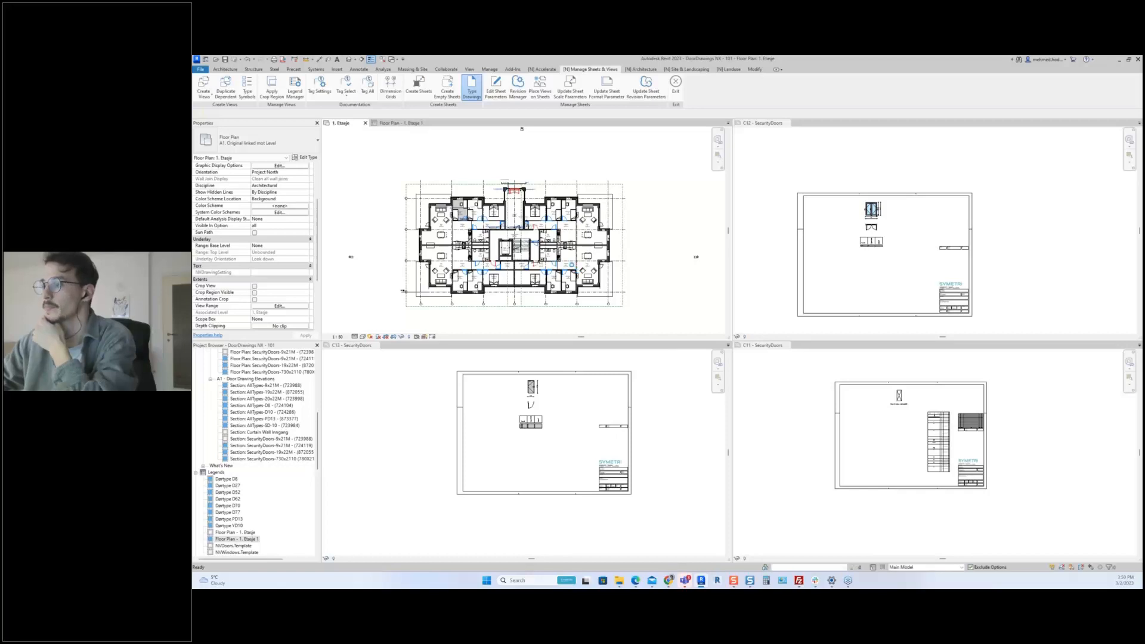
{"action": "left_click", "coordinate": [638, 232]}
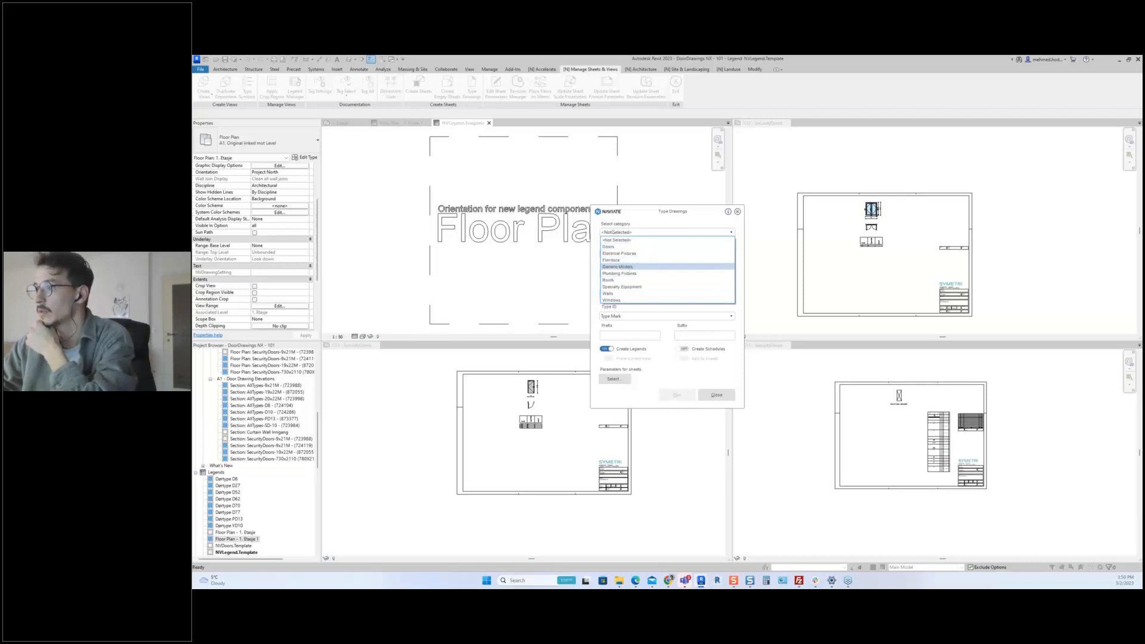
{"action": "left_click", "coordinate": [625, 266]}
{"action": "left_click", "coordinate": [624, 232]}
{"action": "left_click", "coordinate": [628, 260]}
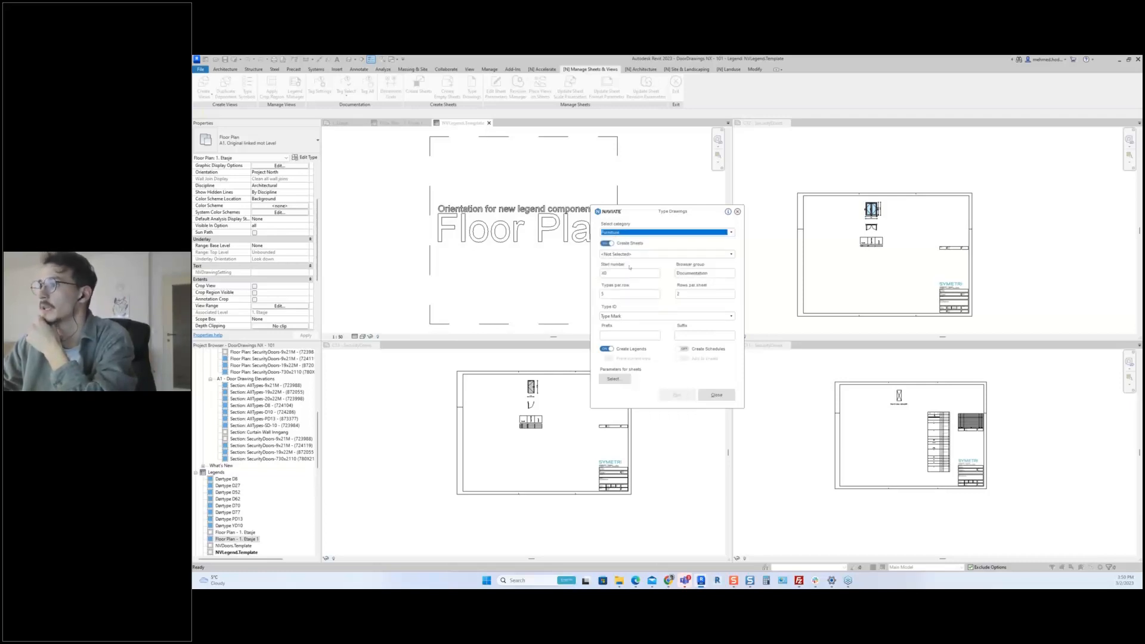
- Choose the A3 Tom title block for the sheets that Type Drawings creates
{"action": "left_click", "coordinate": [632, 255]}
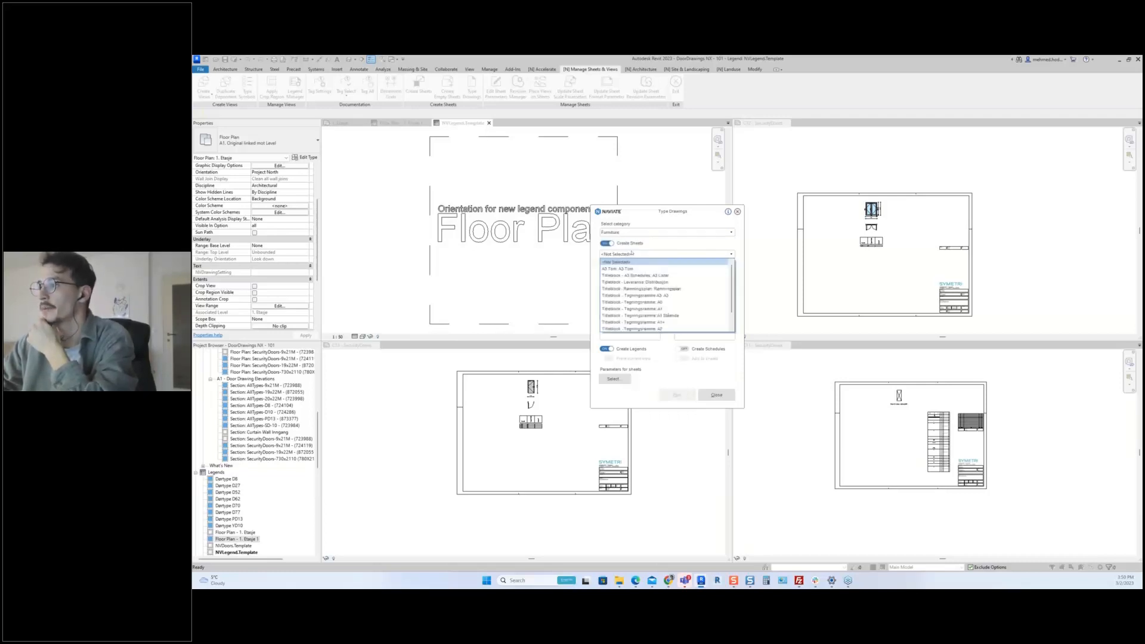
{"action": "left_click", "coordinate": [676, 210]}
{"action": "left_click_drag", "start_coordinate": [676, 211], "coordinate": [604, 192]}
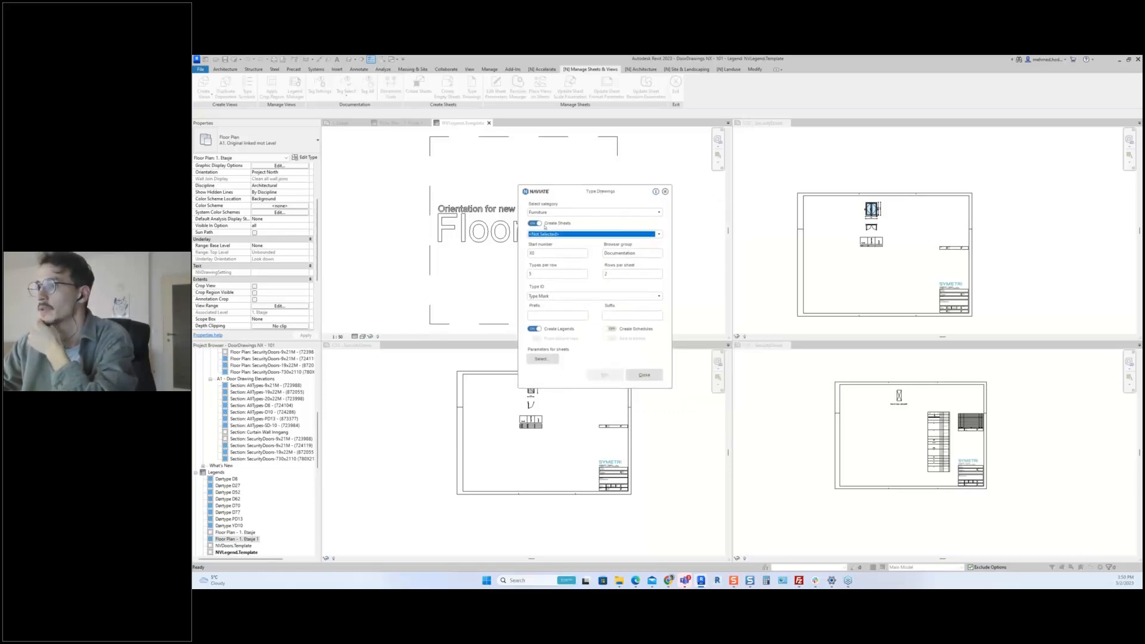
{"action": "left_click", "coordinate": [547, 233]}
{"action": "left_click", "coordinate": [561, 257]}
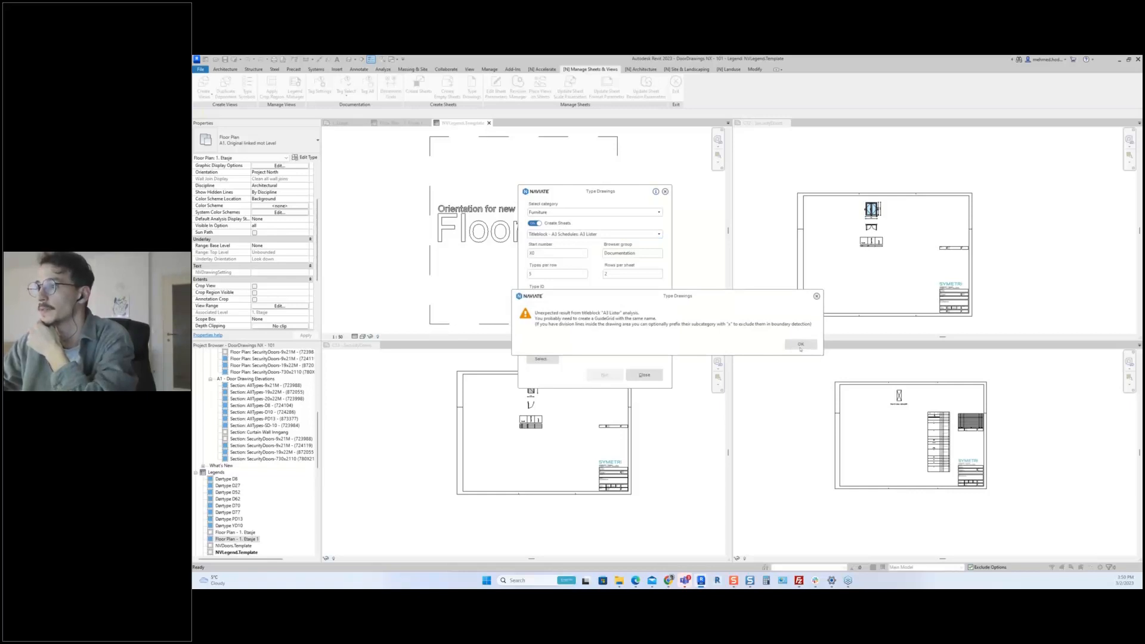
{"action": "left_click", "coordinate": [801, 345]}
{"action": "left_click", "coordinate": [567, 234]}
{"action": "scroll", "coordinate": [563, 268], "scroll_direction": "up", "scroll_amount": 3}
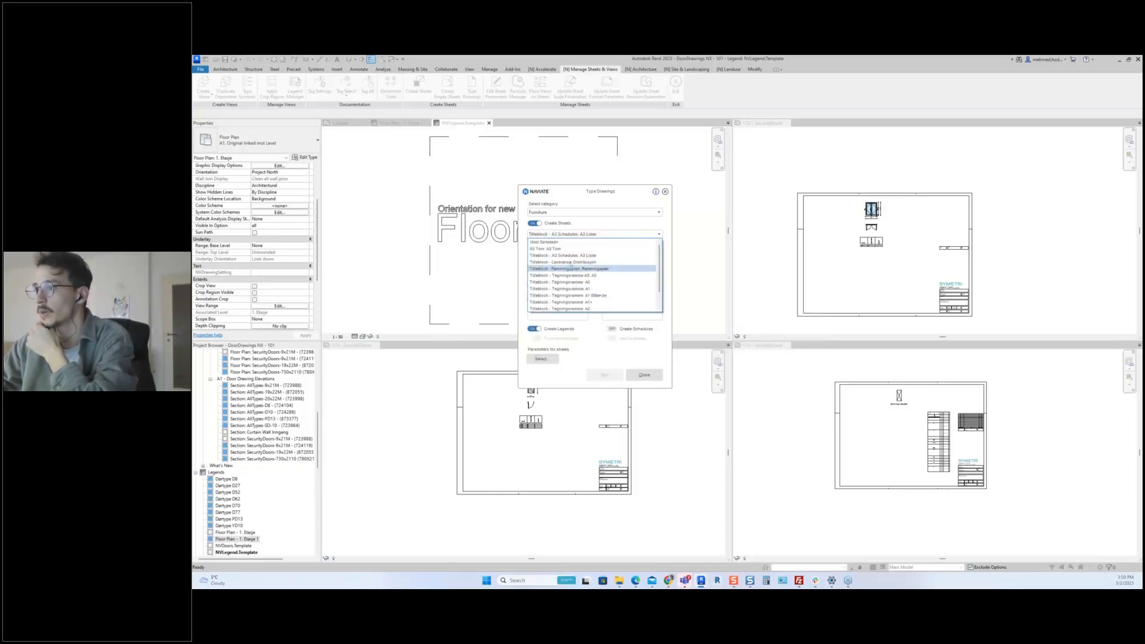
{"action": "left_click", "coordinate": [553, 253]}
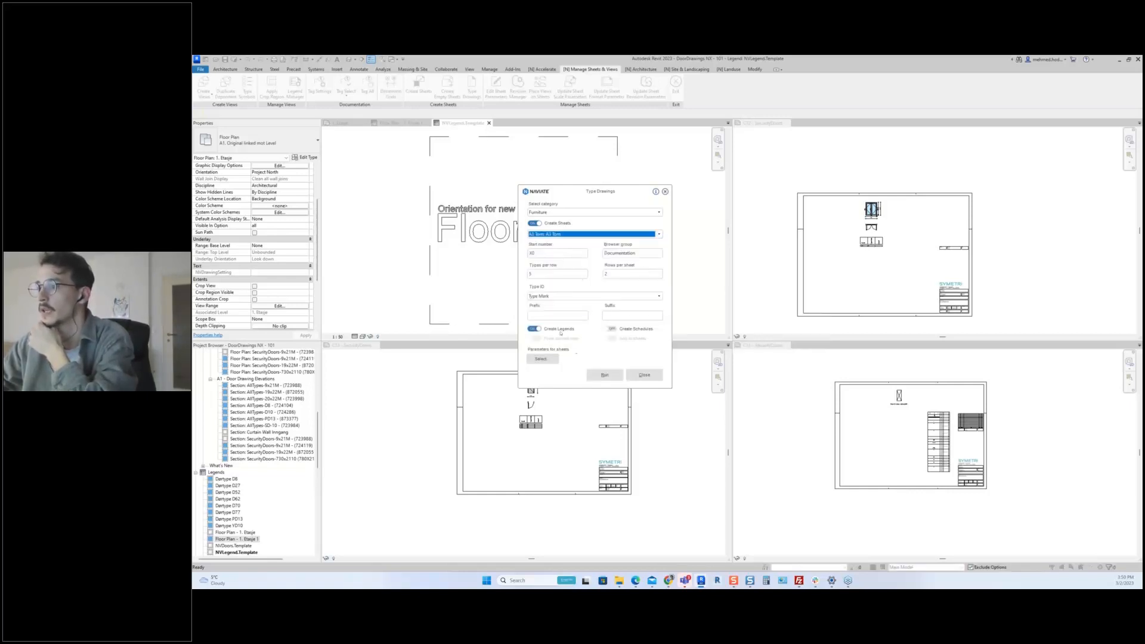
- Turn on schedule creation and include the Family Name, IFC CAD Layer, IFCExportAs, IFCExportType and IfcTag parameters
{"action": "left_click", "coordinate": [609, 328]}
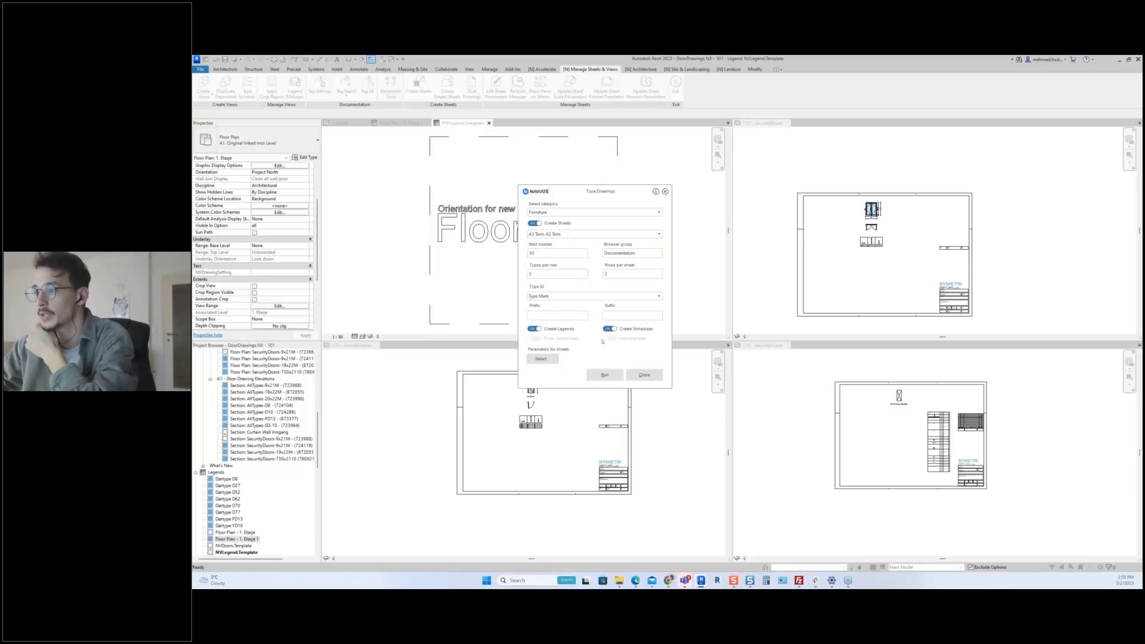
{"action": "left_click", "coordinate": [543, 359]}
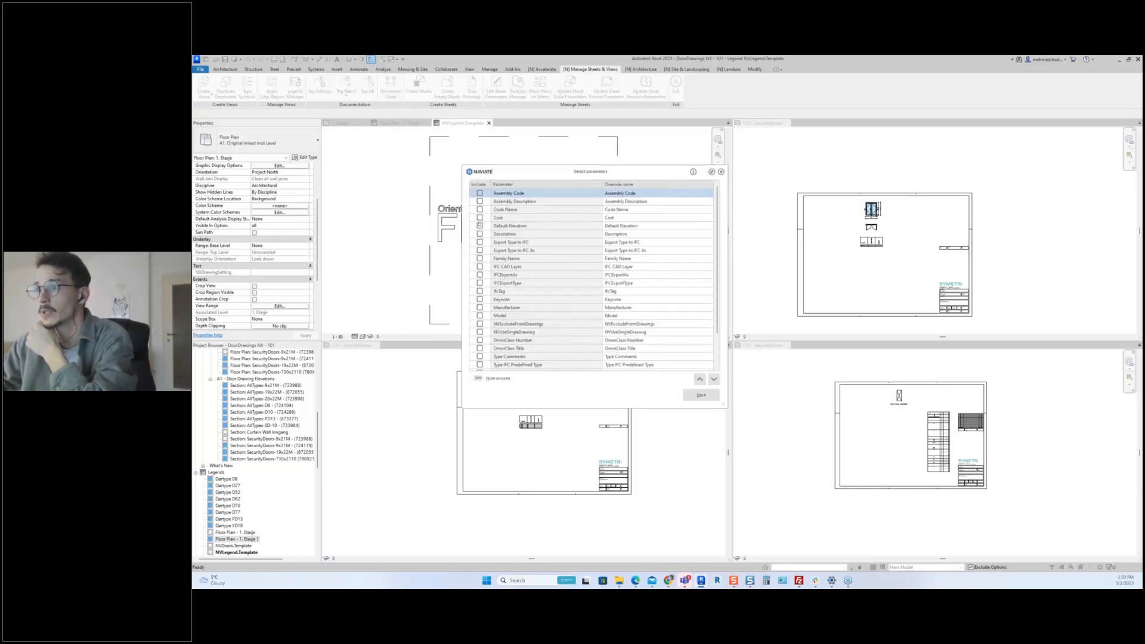
{"action": "left_click", "coordinate": [479, 258]}
{"action": "left_click", "coordinate": [479, 267]}
{"action": "left_click", "coordinate": [479, 274]}
{"action": "left_click", "coordinate": [479, 283]}
{"action": "left_click", "coordinate": [479, 291]}
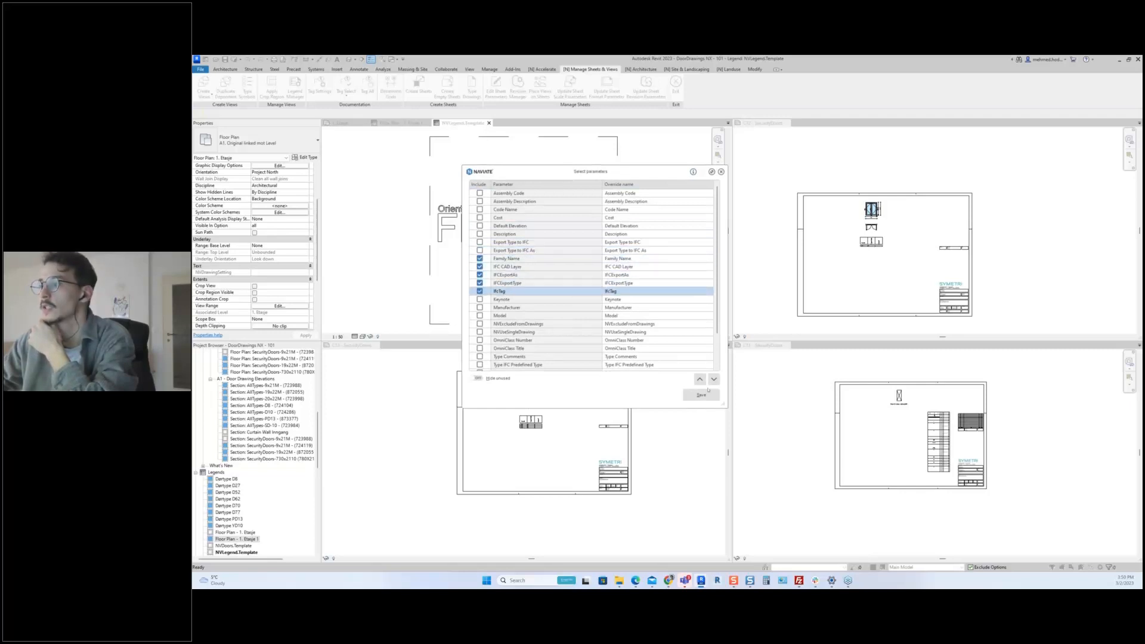
{"action": "left_click", "coordinate": [702, 395]}
- Try to generate the furniture type drawings using Type Mark as the type ID, and close Type Drawings
{"action": "left_click", "coordinate": [605, 375]}
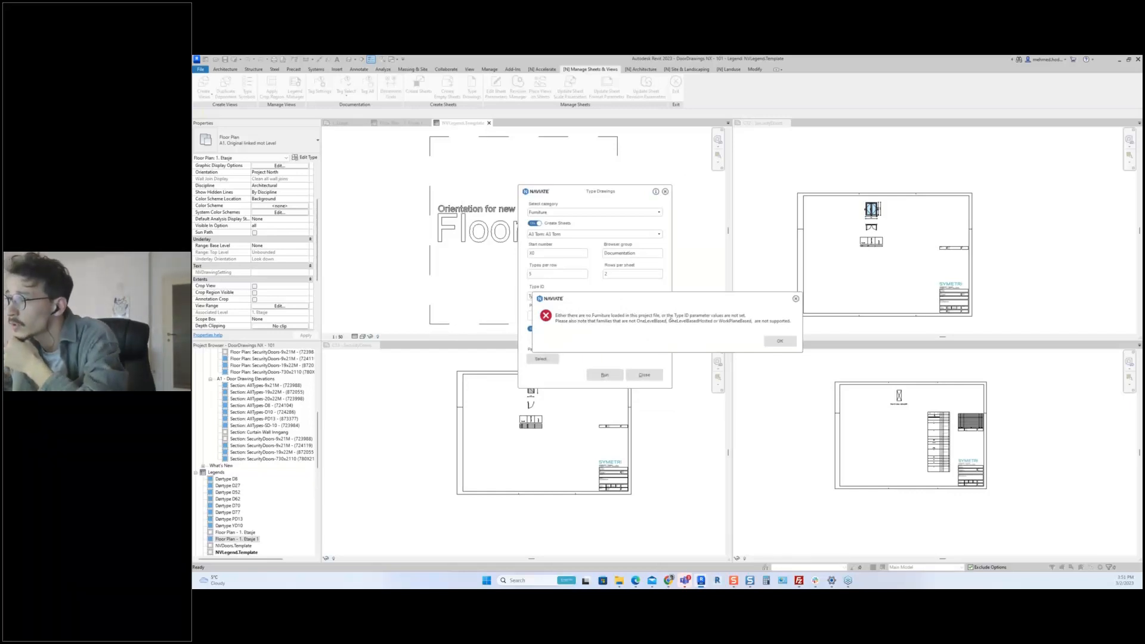
{"action": "left_click", "coordinate": [779, 343]}
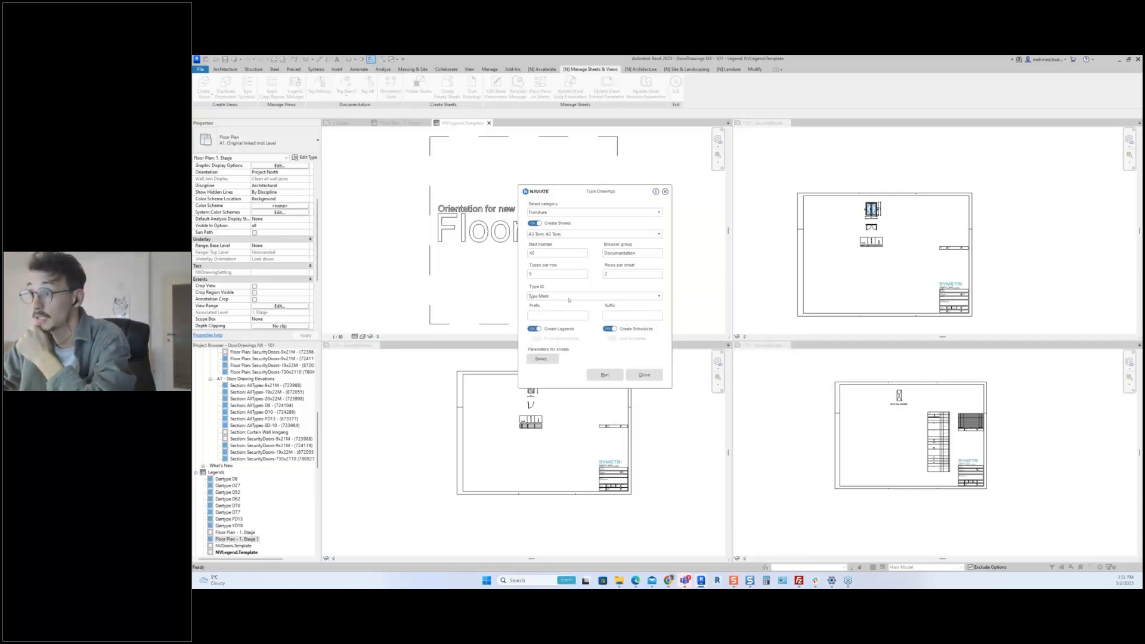
{"action": "left_click", "coordinate": [569, 296]}
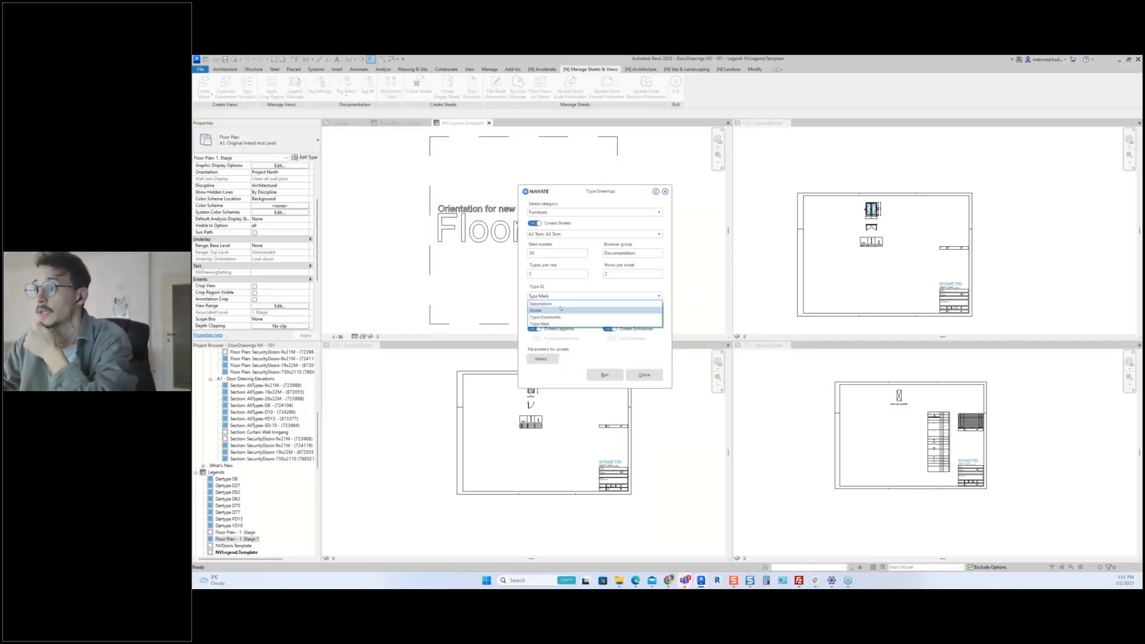
{"action": "left_click", "coordinate": [560, 317]}
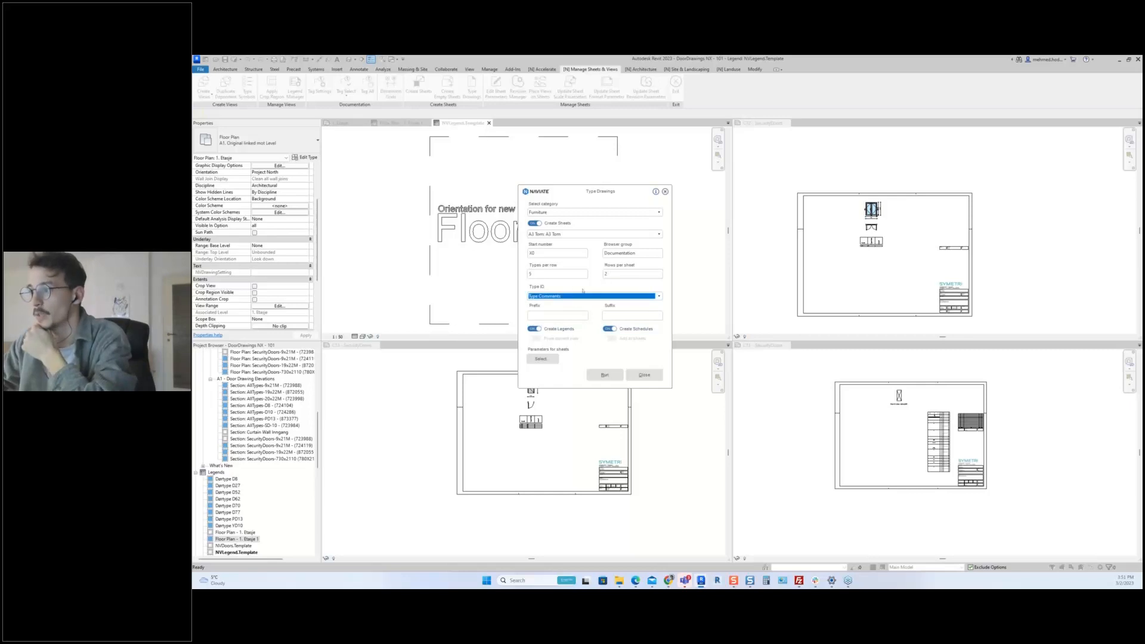
{"action": "left_click", "coordinate": [552, 296]}
{"action": "left_click", "coordinate": [549, 324]}
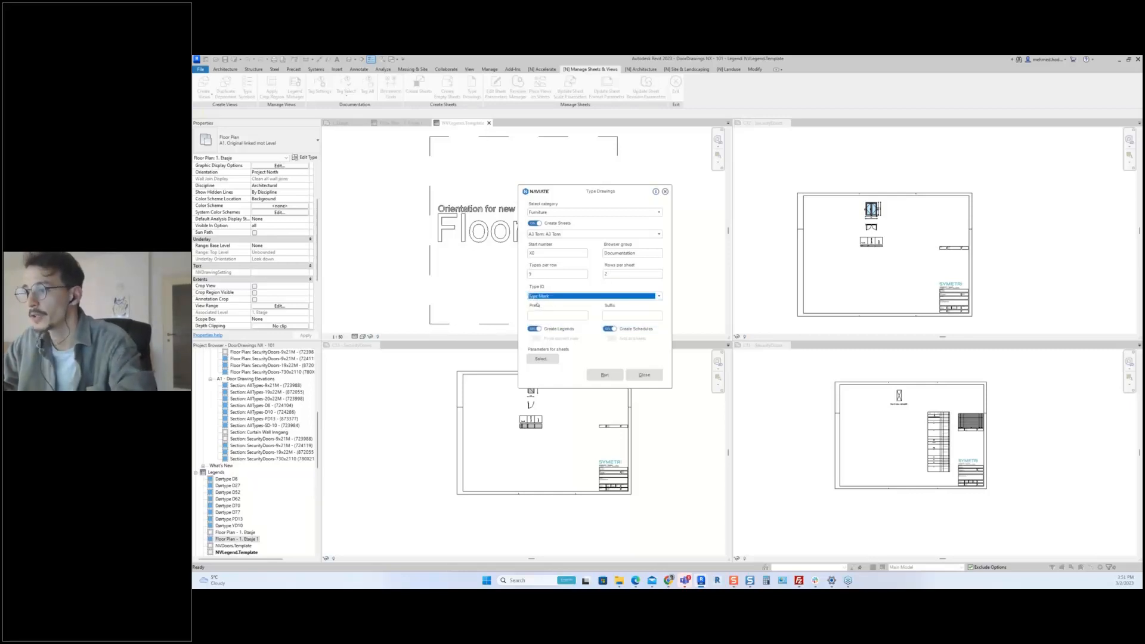
{"action": "left_click", "coordinate": [605, 374]}
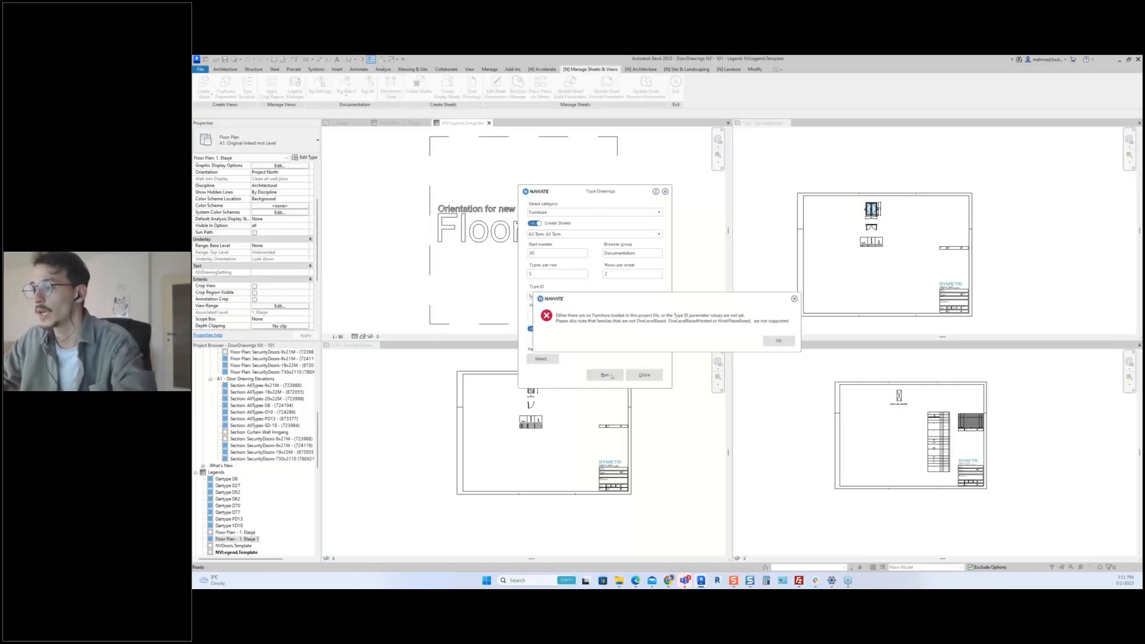
{"action": "key", "text": "Return"}
{"action": "left_click", "coordinate": [644, 375]}
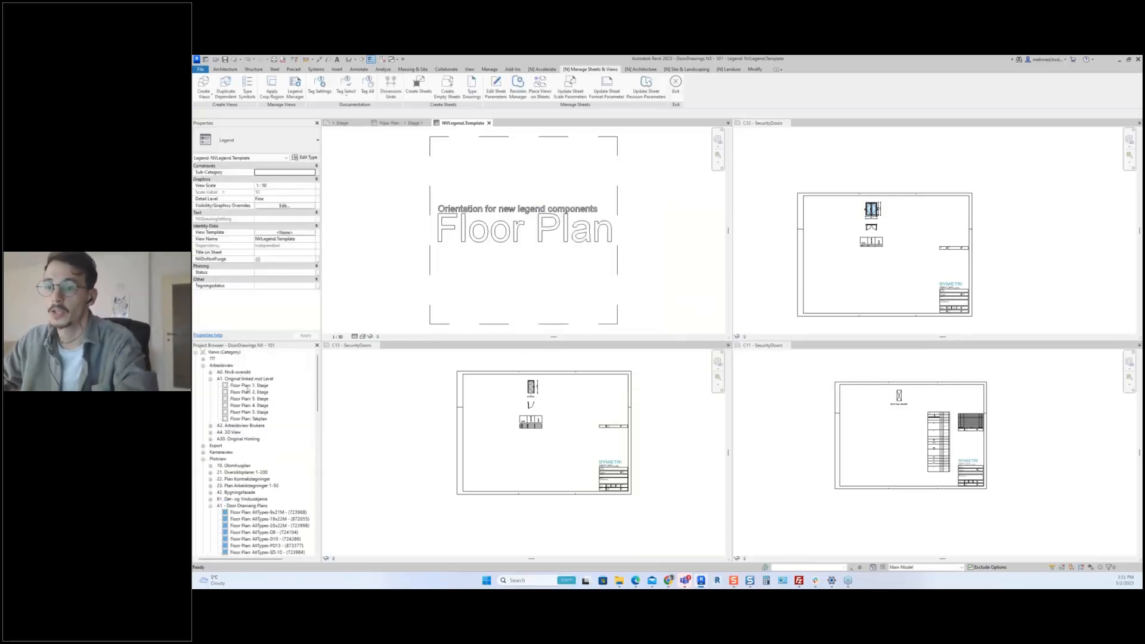
- In the 1. Etage floor plan, set the living-room armchair's Type Mark to A1 inside its furniture group and finish the group edit
{"action": "double_click", "coordinate": [248, 390]}
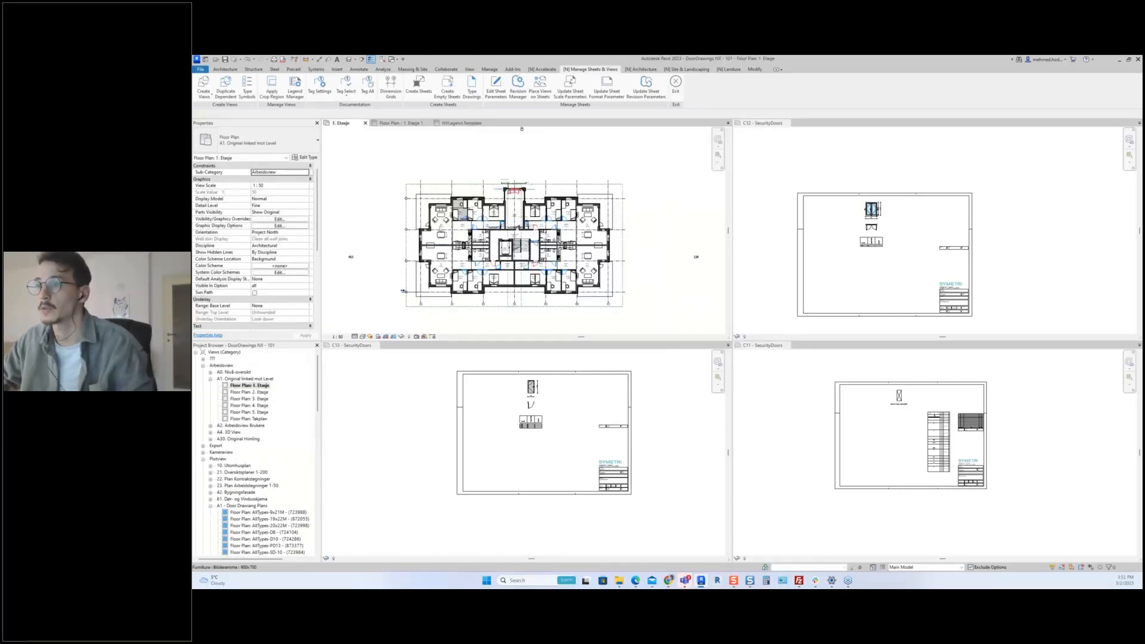
{"action": "scroll", "coordinate": [444, 212], "scroll_direction": "up", "scroll_amount": 4}
{"action": "left_click", "coordinate": [458, 203]}
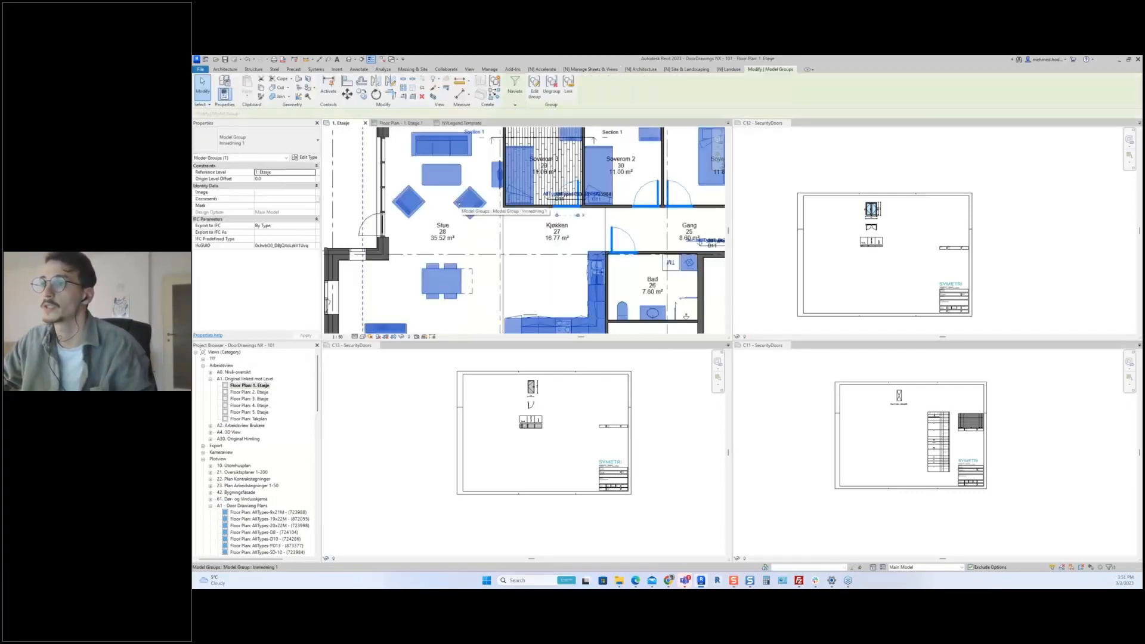
{"action": "double_click", "coordinate": [458, 204]}
{"action": "double_click", "coordinate": [459, 204]}
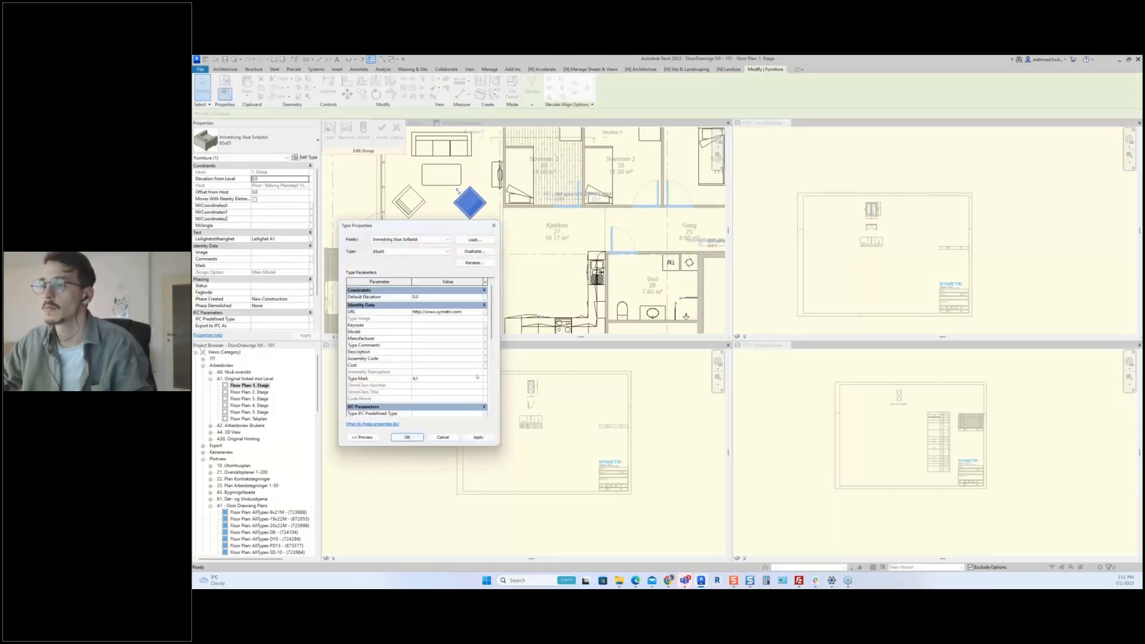
{"action": "scroll", "coordinate": [403, 170], "scroll_direction": "down", "scroll_amount": 2}
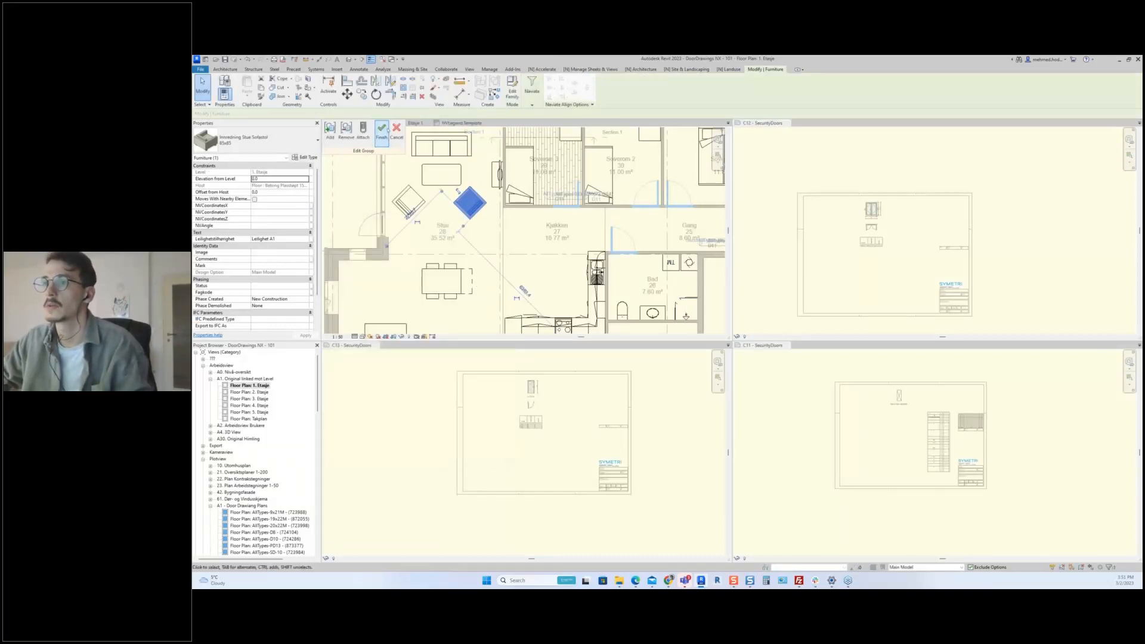
{"action": "left_click", "coordinate": [381, 129]}
{"action": "left_click", "coordinate": [381, 176]}
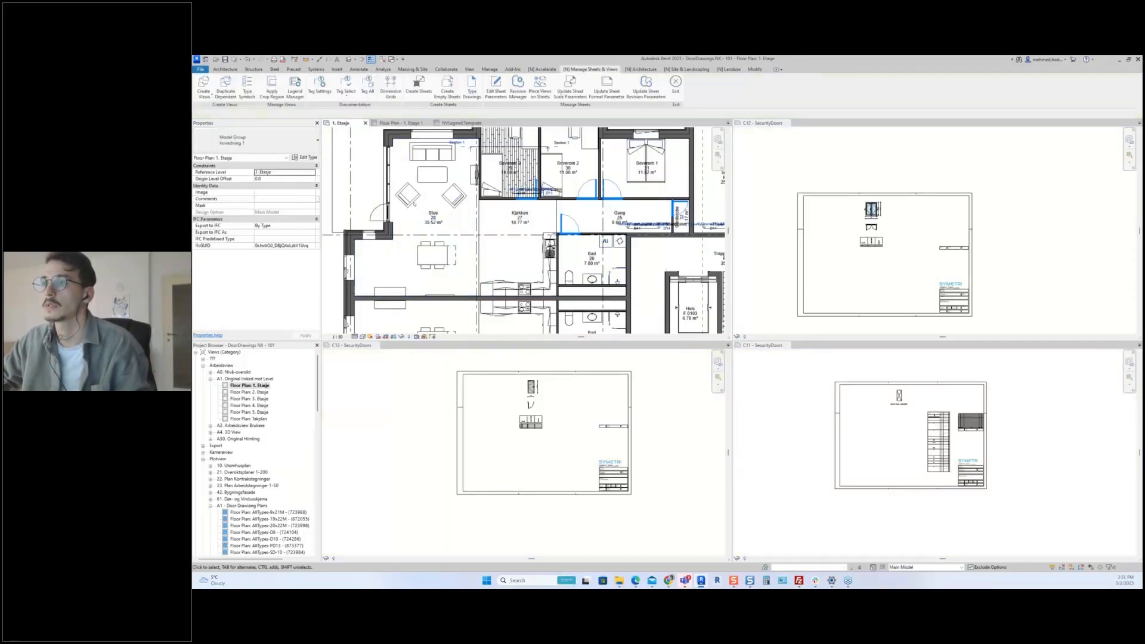
- Inside the living-room furniture group, set the three-seat sofa's Type Mark to A2 and finish the group edit
{"action": "left_click", "coordinate": [434, 155]}
{"action": "double_click", "coordinate": [434, 155]}
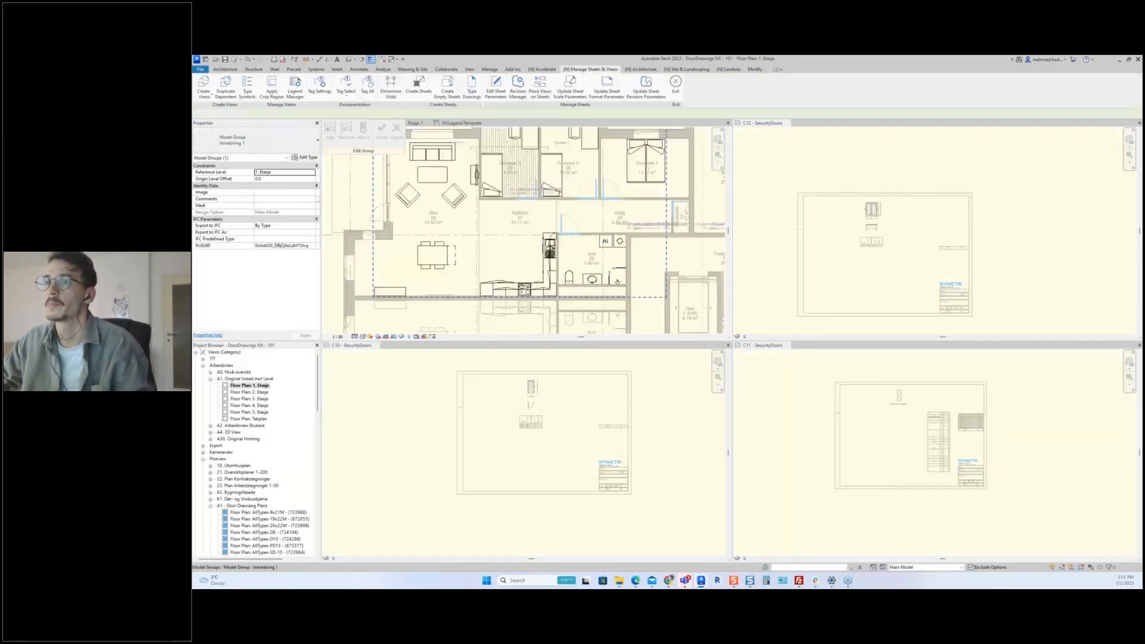
{"action": "left_click", "coordinate": [433, 154]}
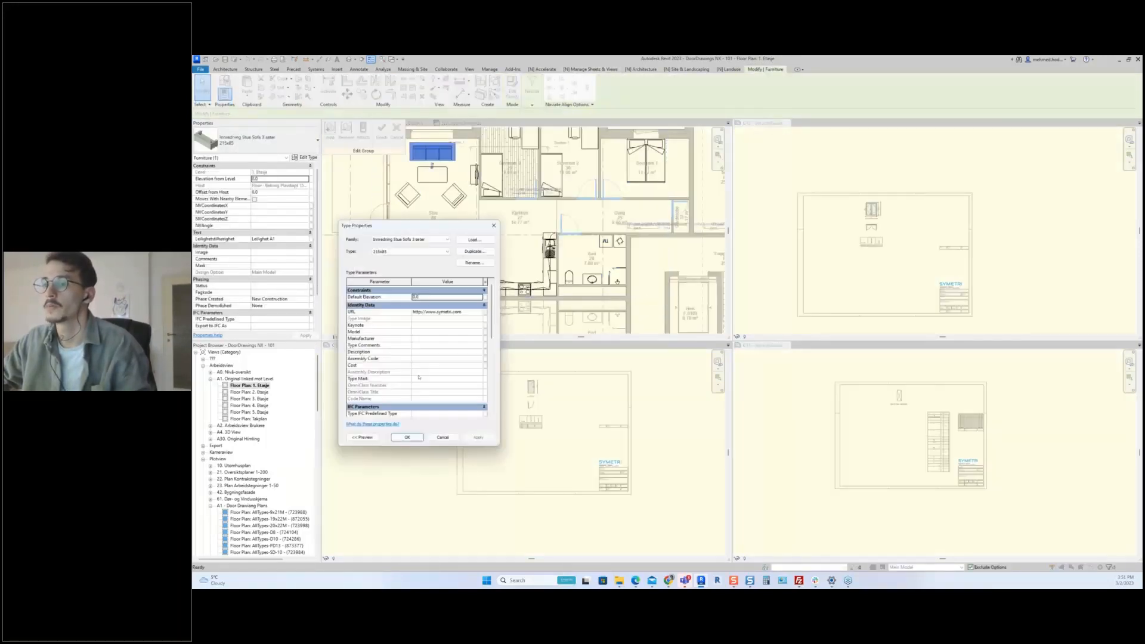
{"action": "left_click", "coordinate": [426, 379]}
{"action": "type", "text": "A1"}
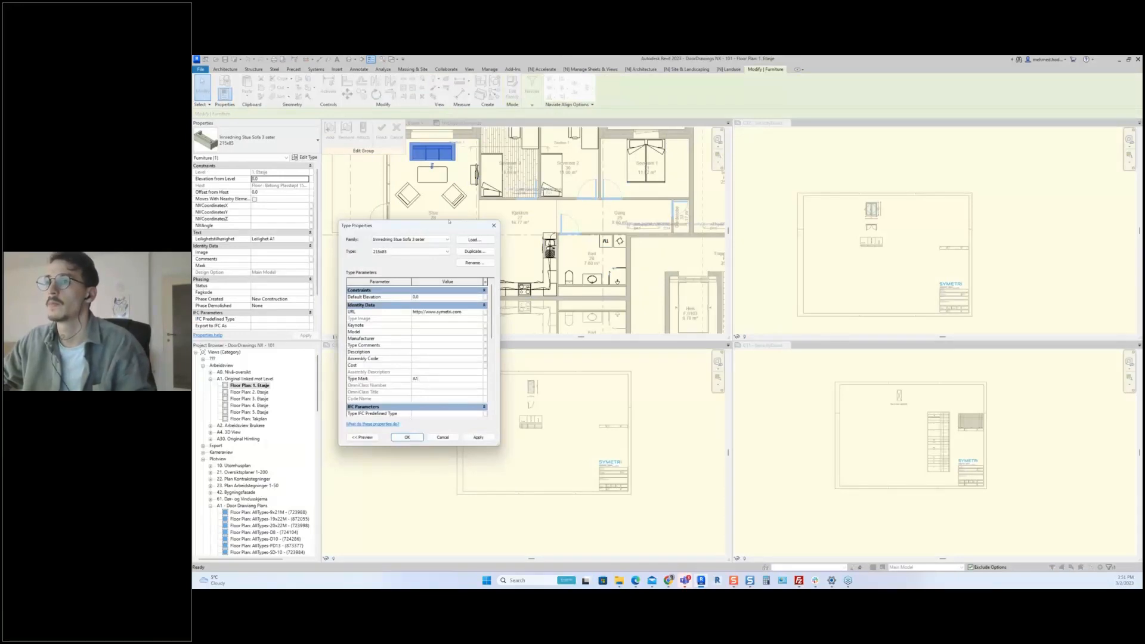
{"action": "key", "text": "Return"}
{"action": "key", "text": "Return"}
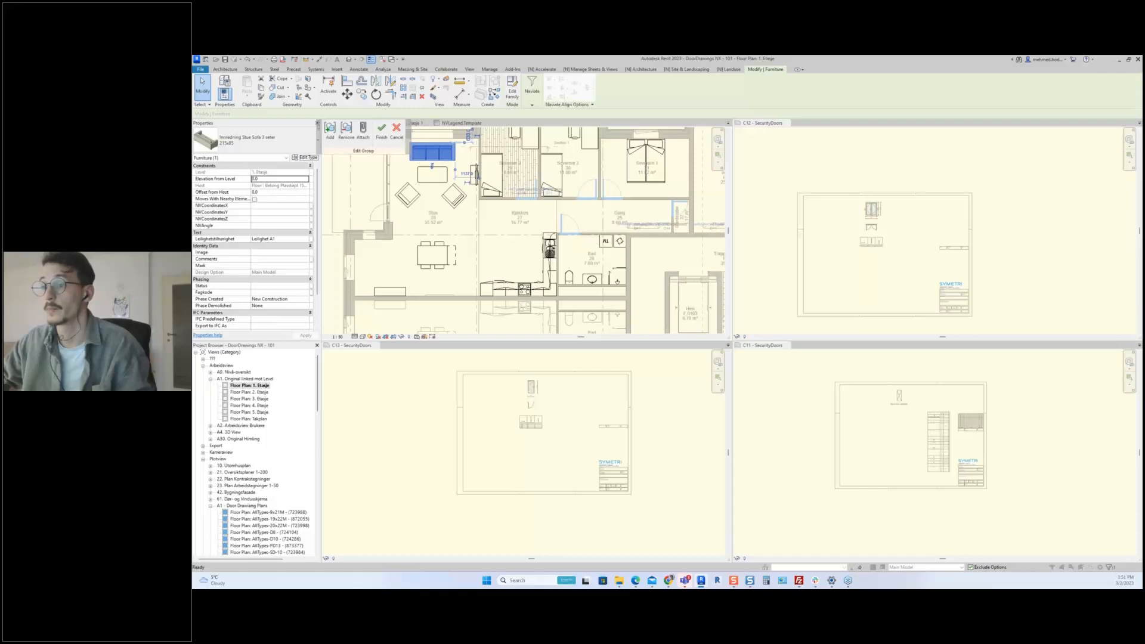
{"action": "left_click", "coordinate": [306, 158]}
{"action": "left_click", "coordinate": [407, 436]}
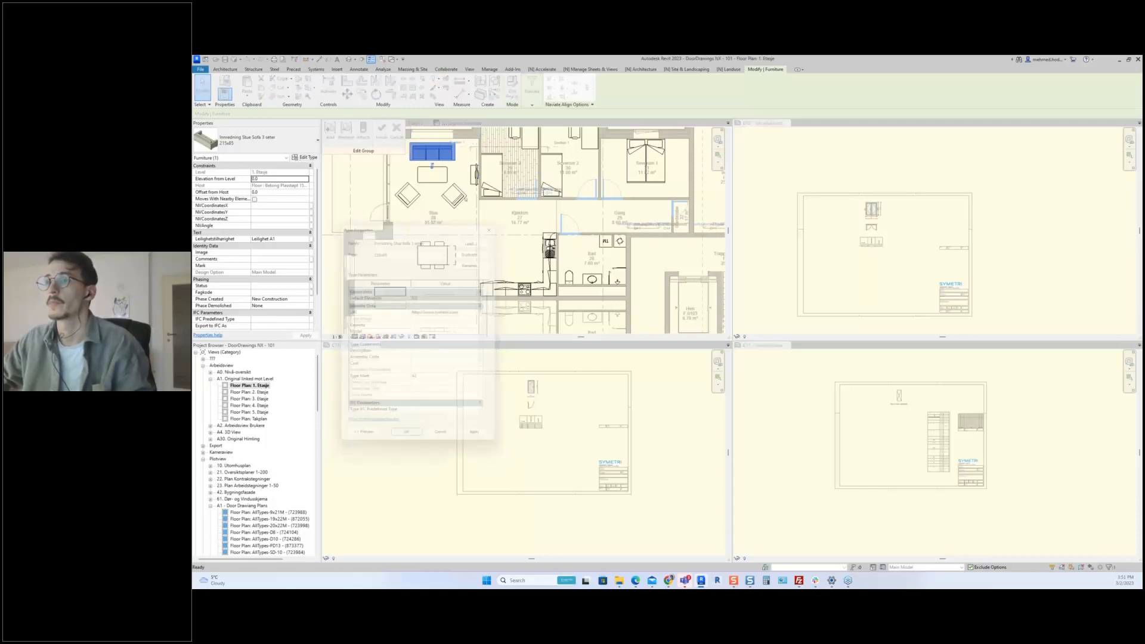
{"action": "left_click", "coordinate": [382, 130]}
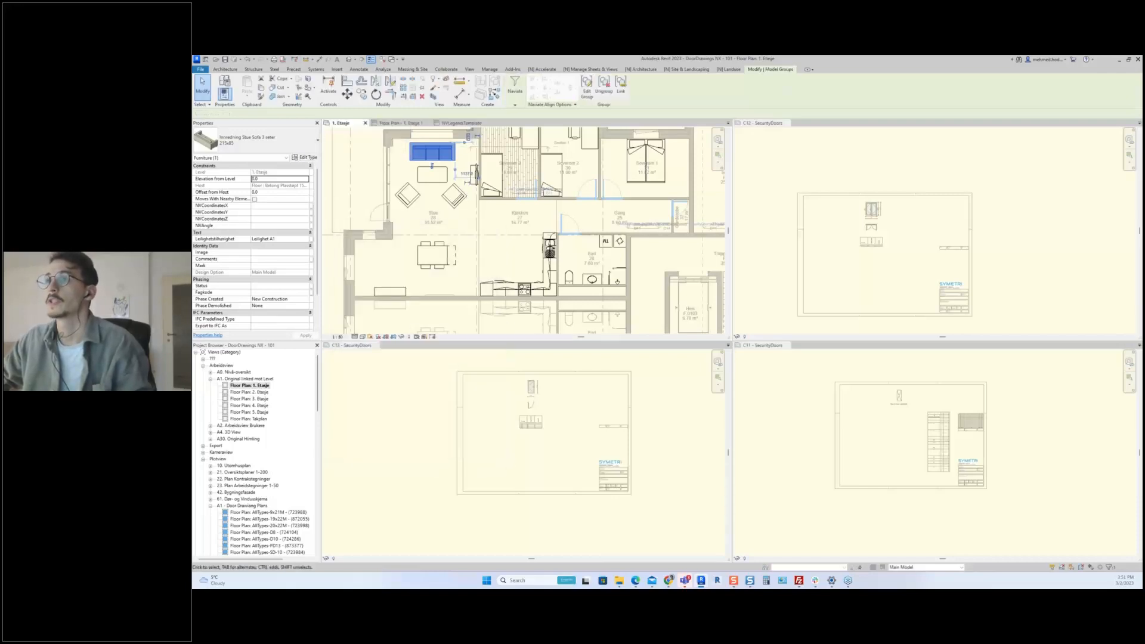
- Generate the furniture type drawings with legends, schedules and sheets, using Type Mark as the type ID and keeping the saved schedule parameters
{"action": "scroll", "coordinate": [450, 207], "scroll_direction": "down", "scroll_amount": 2}
{"action": "left_click", "coordinate": [382, 197]}
{"action": "left_click", "coordinate": [471, 89]}
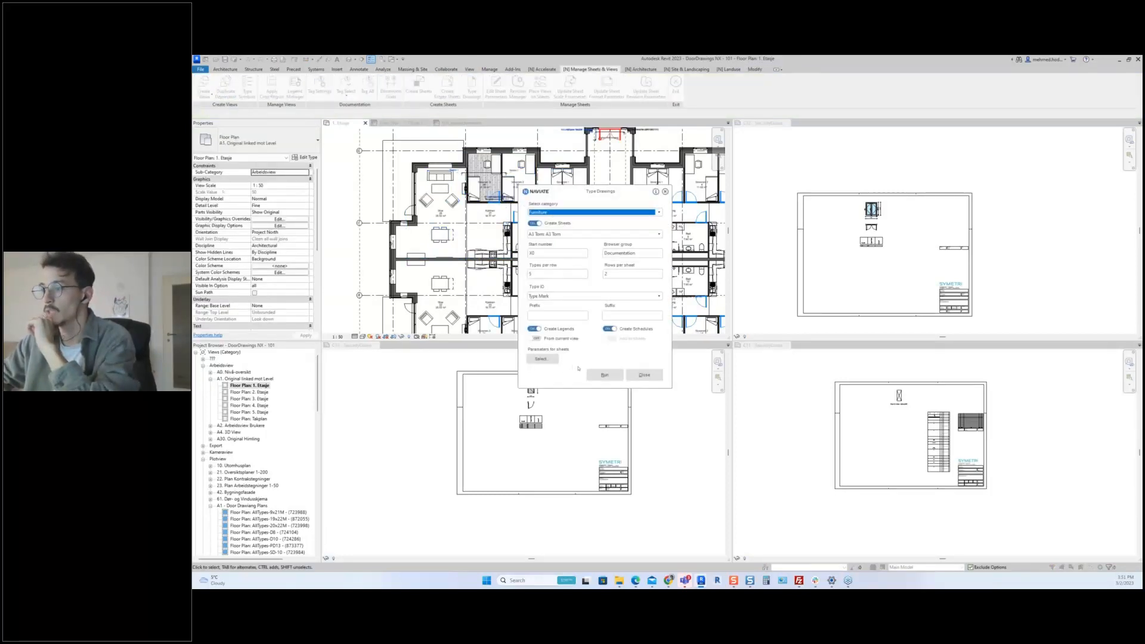
{"action": "left_click", "coordinate": [550, 361]}
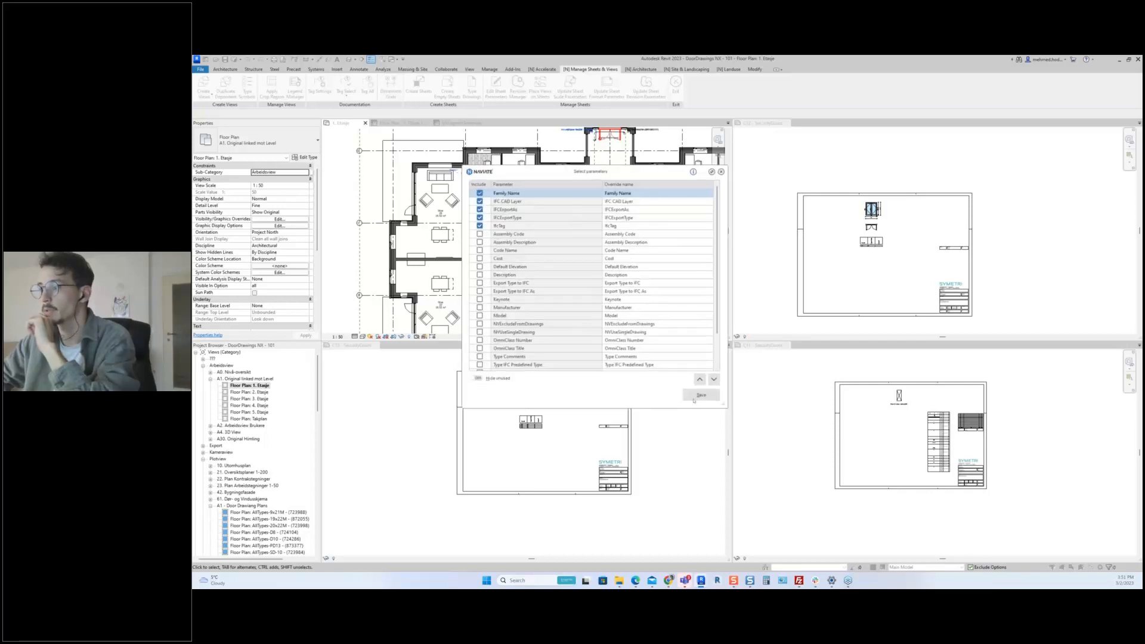
{"action": "left_click", "coordinate": [691, 398]}
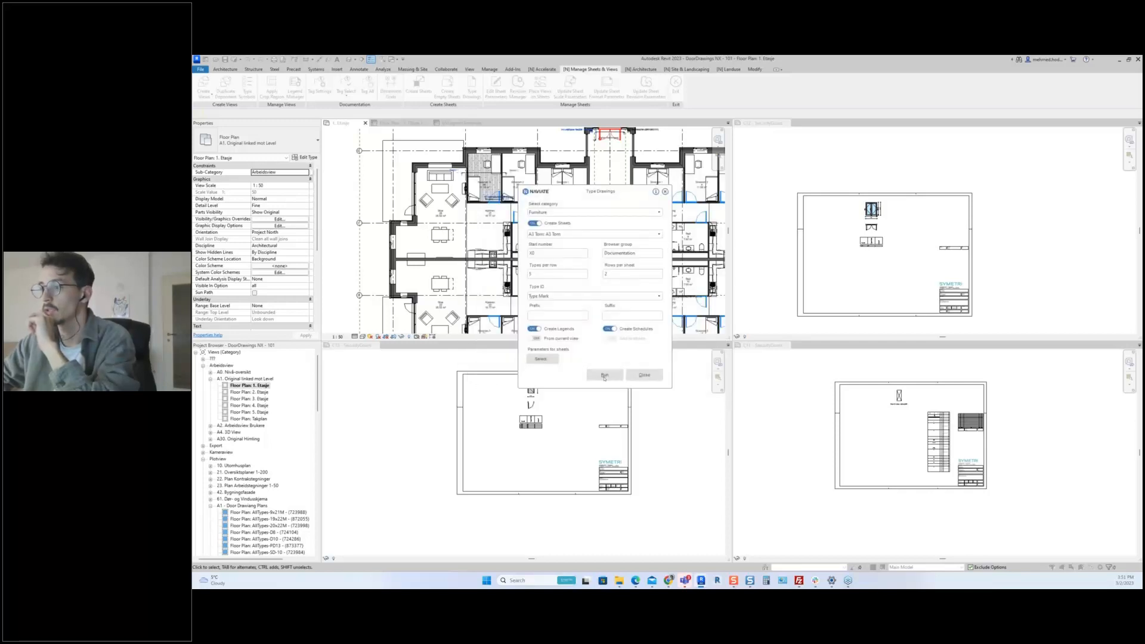
{"action": "left_click", "coordinate": [603, 376]}
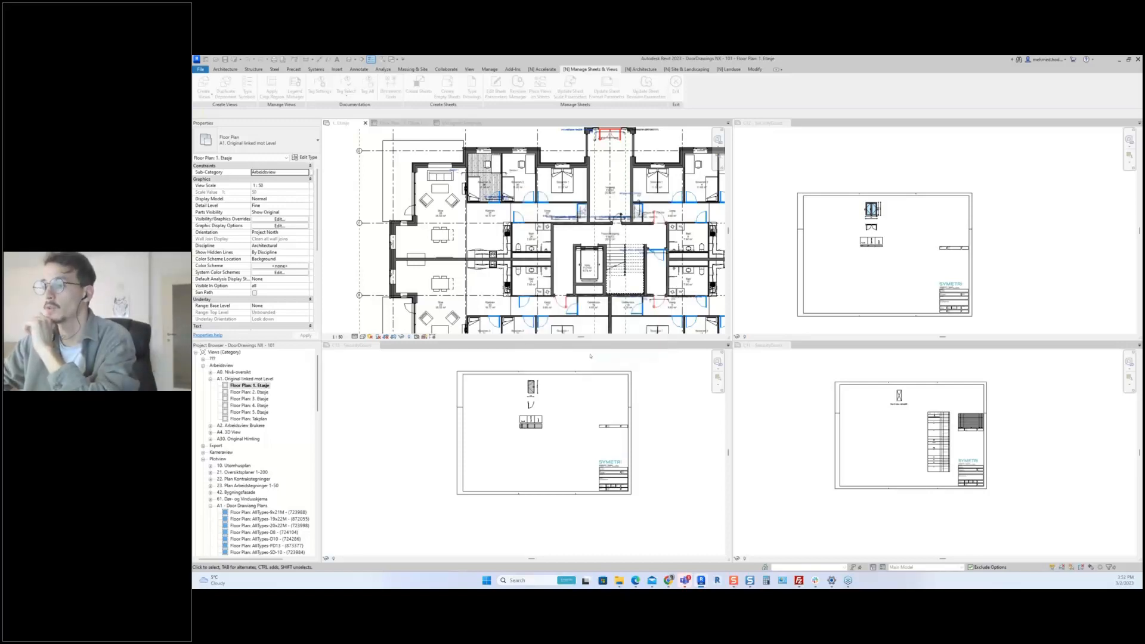
- Open the generated X1 - Furniture sheet and examine the furniture legends and their parameter schedules
{"action": "scroll", "coordinate": [257, 427], "scroll_direction": "down", "scroll_amount": 5}
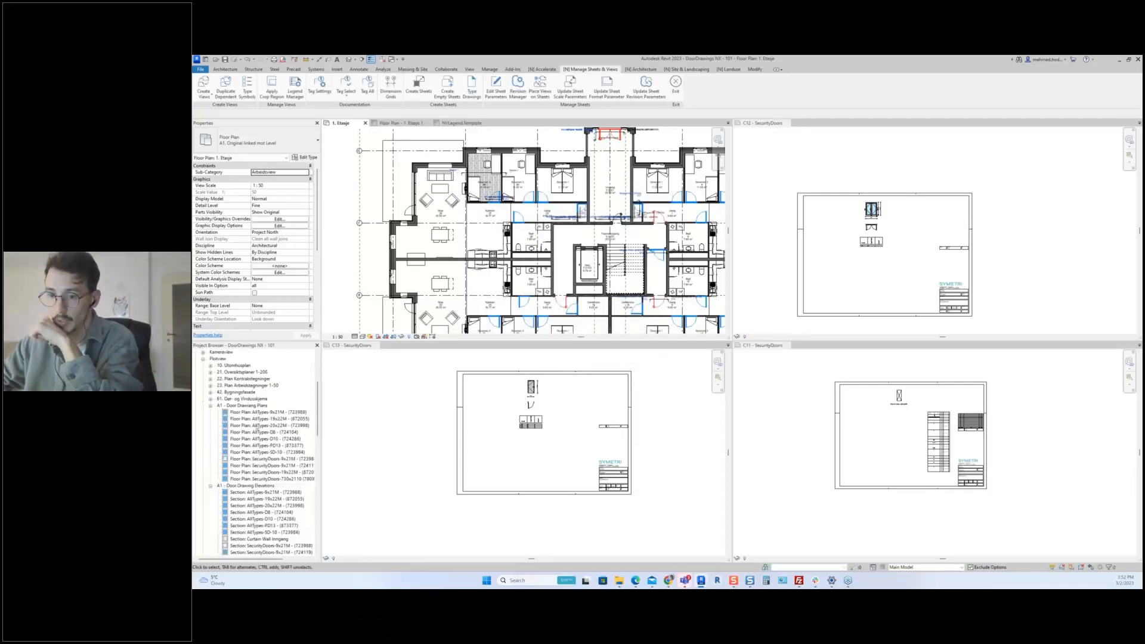
{"action": "scroll", "coordinate": [256, 433], "scroll_direction": "down", "scroll_amount": 10}
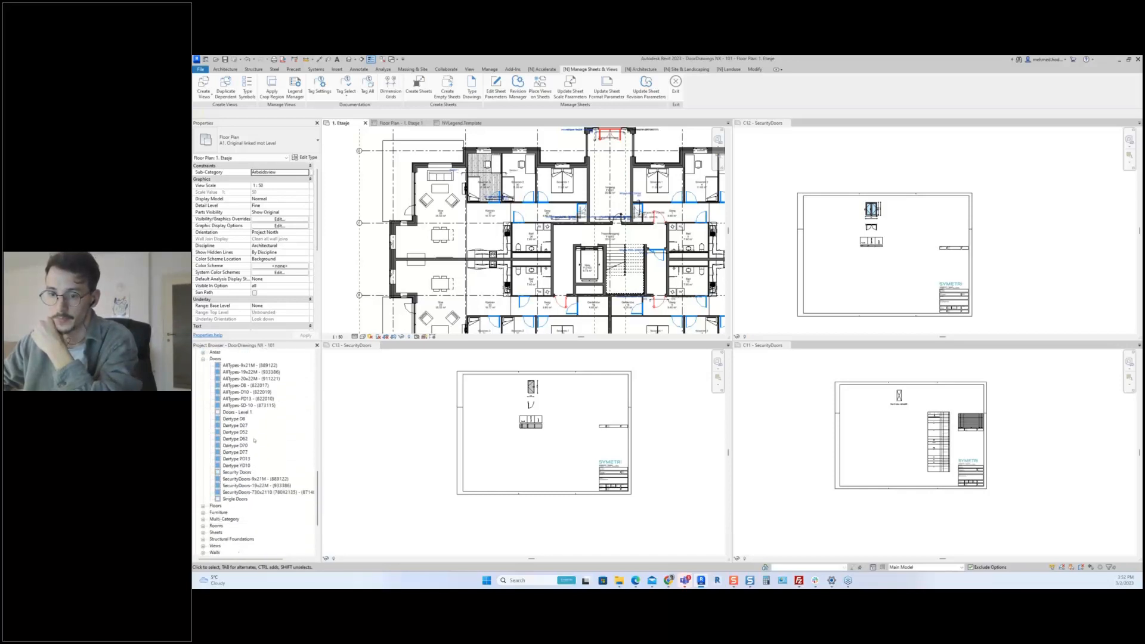
{"action": "scroll", "coordinate": [254, 441], "scroll_direction": "down", "scroll_amount": 5}
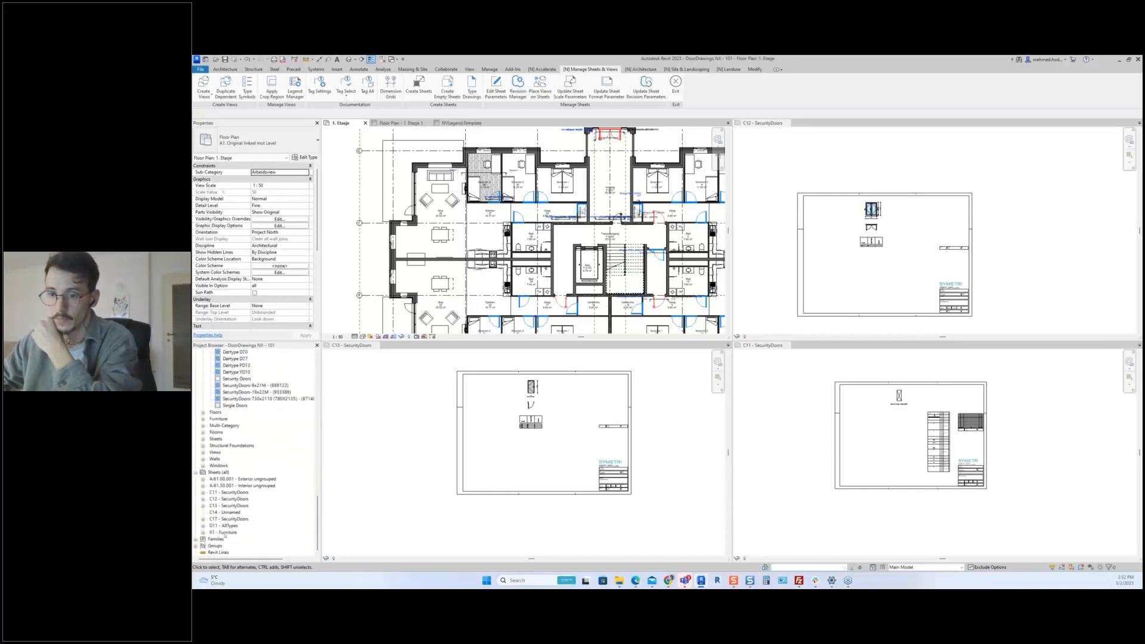
{"action": "left_click", "coordinate": [225, 533]}
{"action": "double_click", "coordinate": [225, 533]}
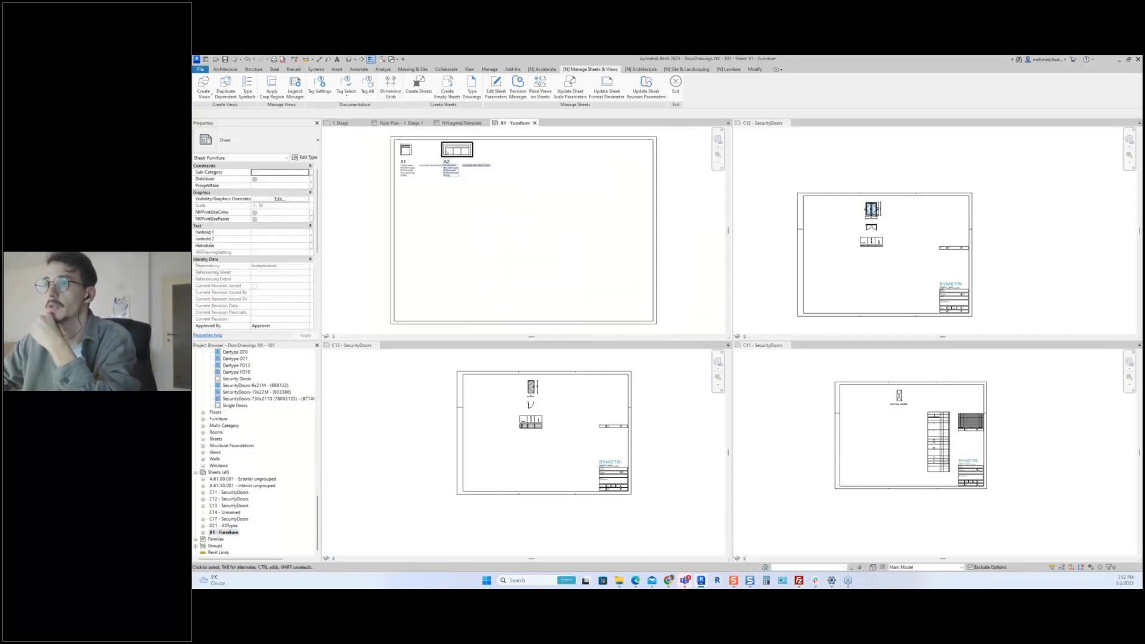
{"action": "scroll", "coordinate": [430, 236], "scroll_direction": "up", "scroll_amount": 5}
{"action": "scroll", "coordinate": [429, 236], "scroll_direction": "down", "scroll_amount": 3}
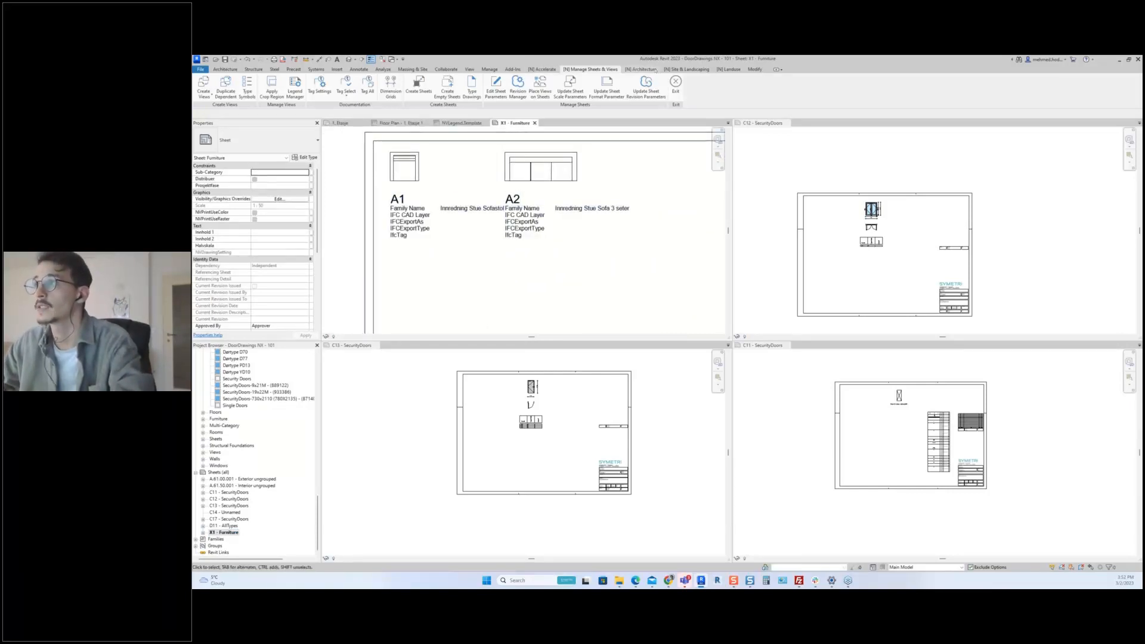
{"action": "left_click", "coordinate": [643, 69]}
{"action": "left_click", "coordinate": [274, 96]}
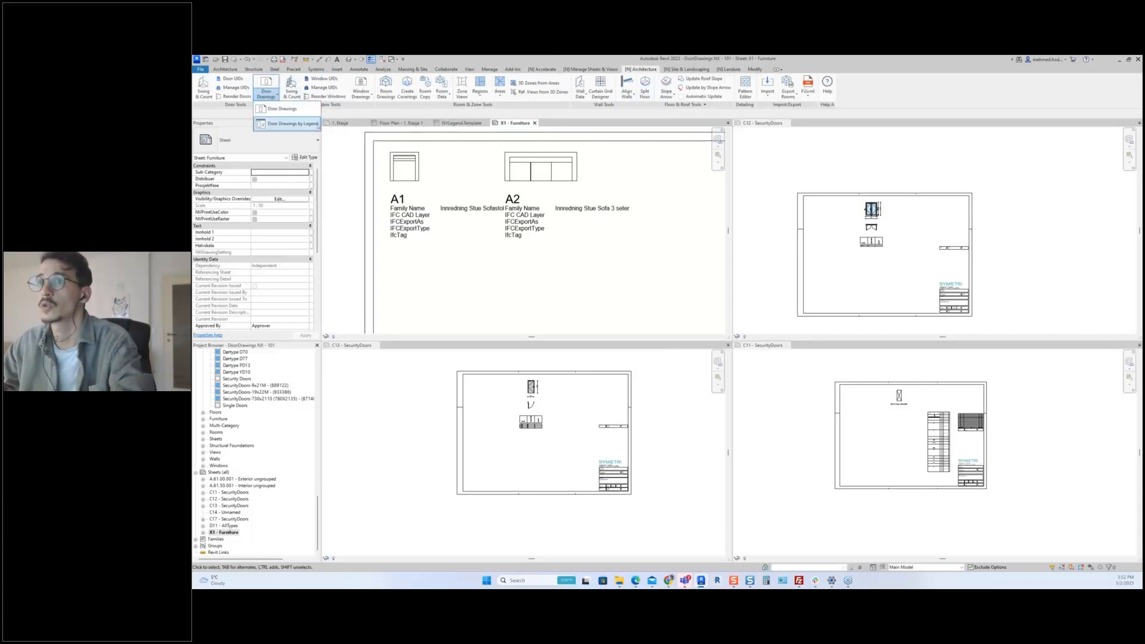
{"action": "left_click", "coordinate": [442, 190]}
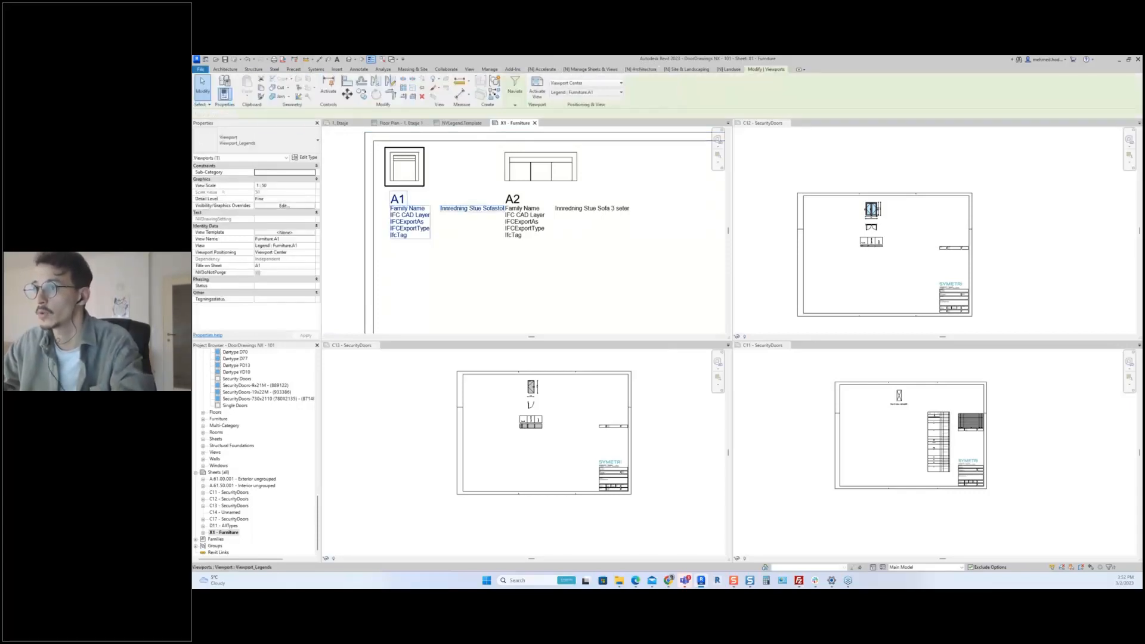
- Activate the A1 legend on the furniture sheet to inspect its armchair component, deactivate it and review the sheet layout
{"action": "double_click", "coordinate": [406, 168]}
{"action": "left_click", "coordinate": [405, 168]}
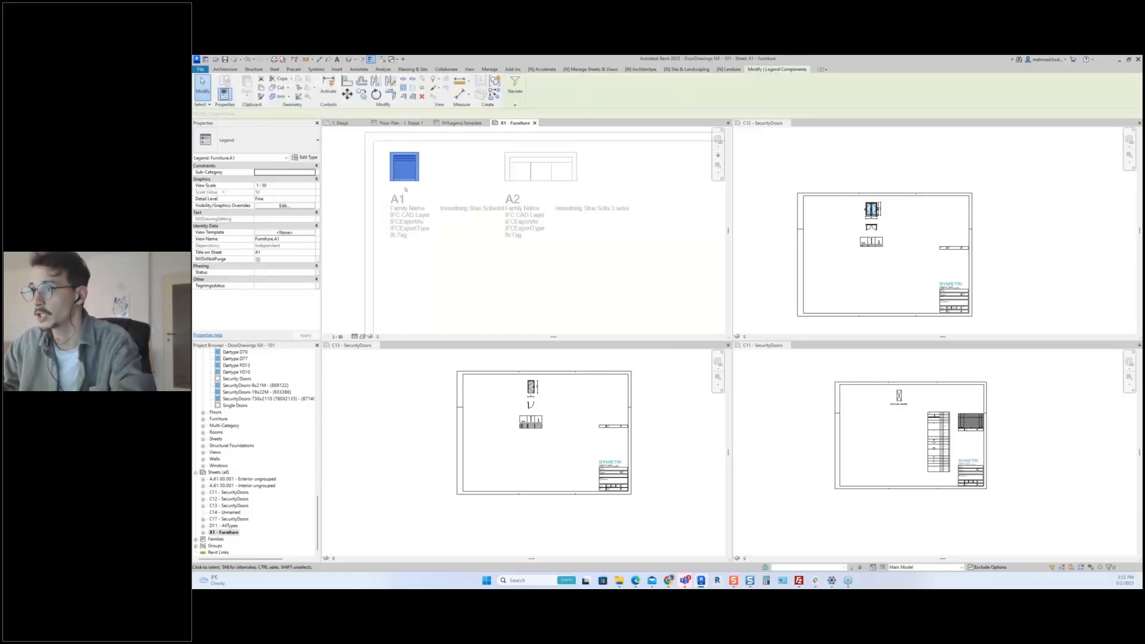
{"action": "double_click", "coordinate": [445, 167]}
{"action": "scroll", "coordinate": [523, 183], "scroll_direction": "down", "scroll_amount": 3}
{"action": "scroll", "coordinate": [497, 212], "scroll_direction": "down", "scroll_amount": 2}
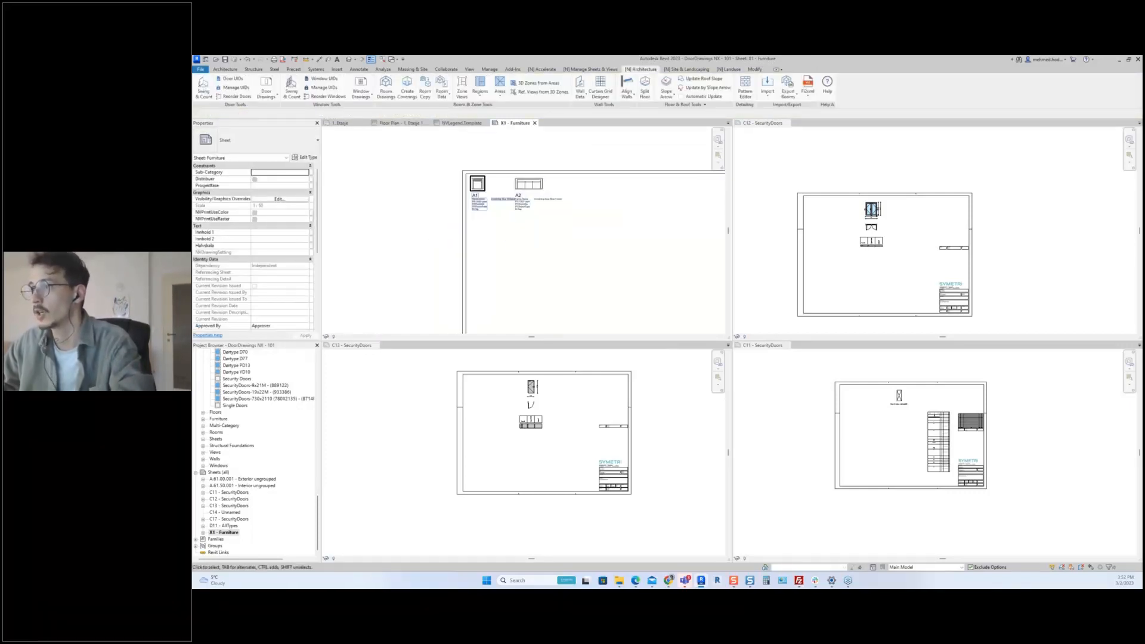
{"action": "scroll", "coordinate": [483, 217], "scroll_direction": "up", "scroll_amount": 3}
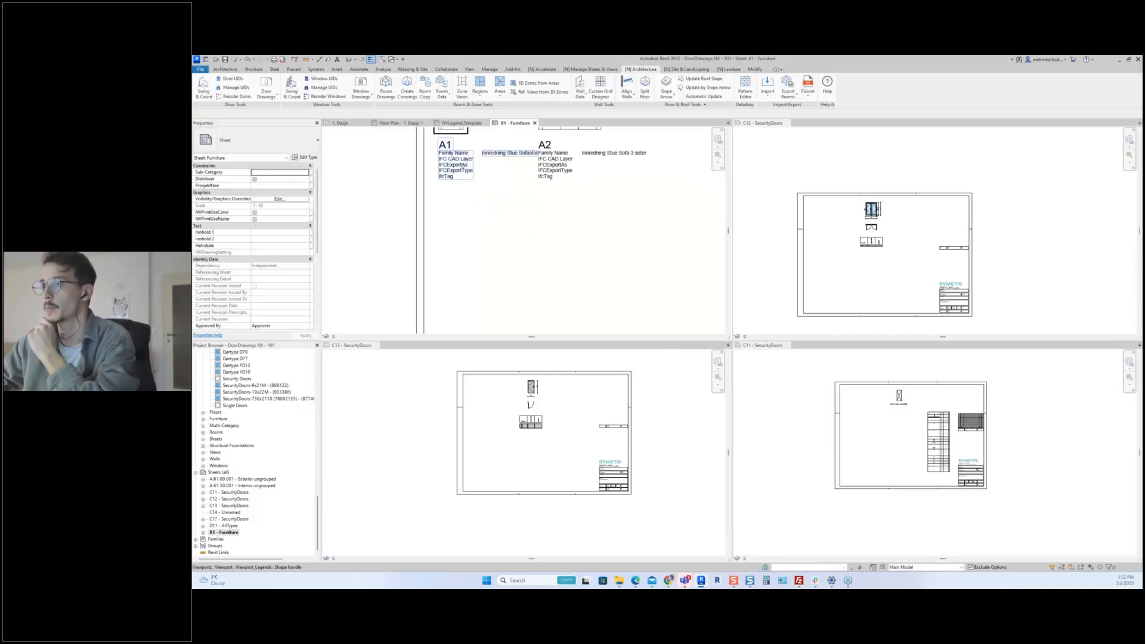
{"action": "scroll", "coordinate": [464, 165], "scroll_direction": "down", "scroll_amount": 2}
{"action": "scroll", "coordinate": [520, 216], "scroll_direction": "down", "scroll_amount": 1}
{"action": "scroll", "coordinate": [503, 259], "scroll_direction": "down", "scroll_amount": 1}
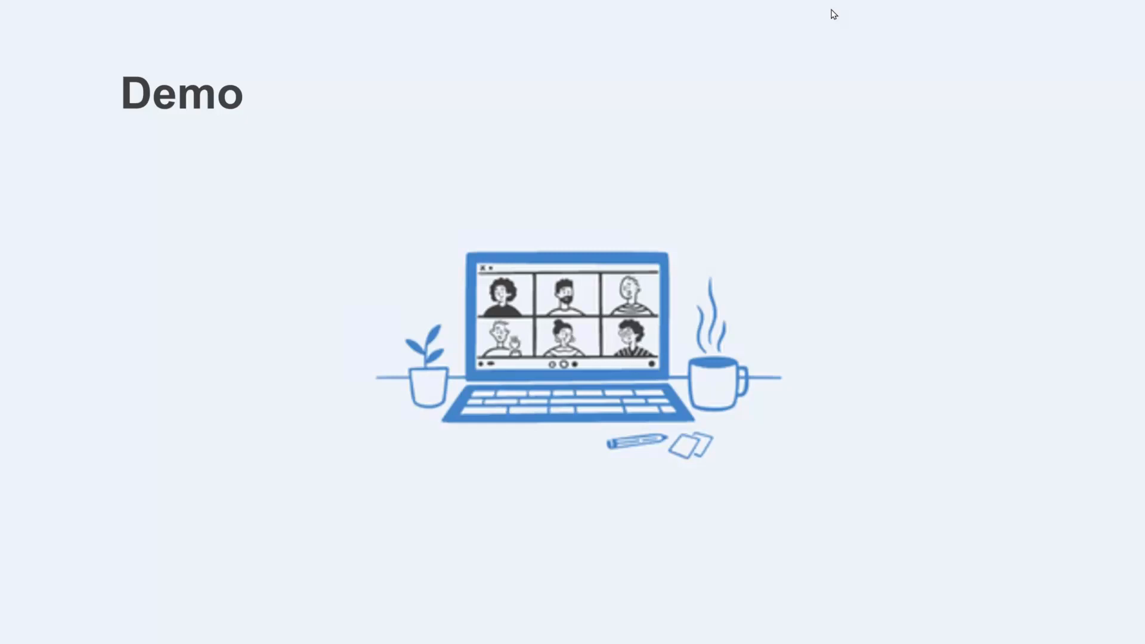
{"action": "key", "text": "Right"}
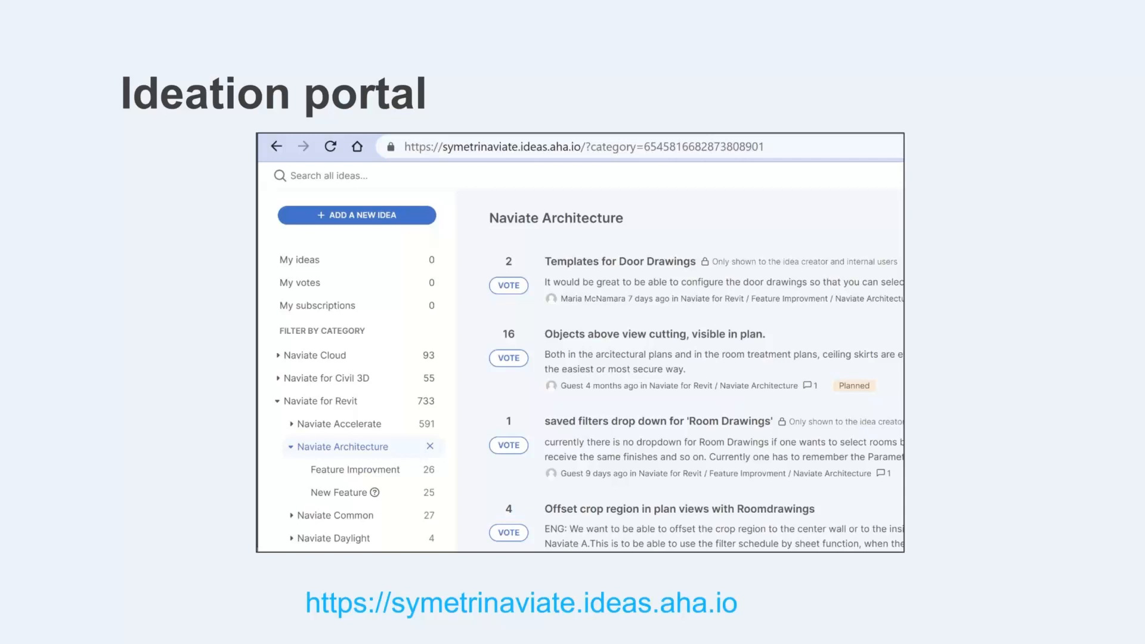
{"action": "key", "text": "Right"}
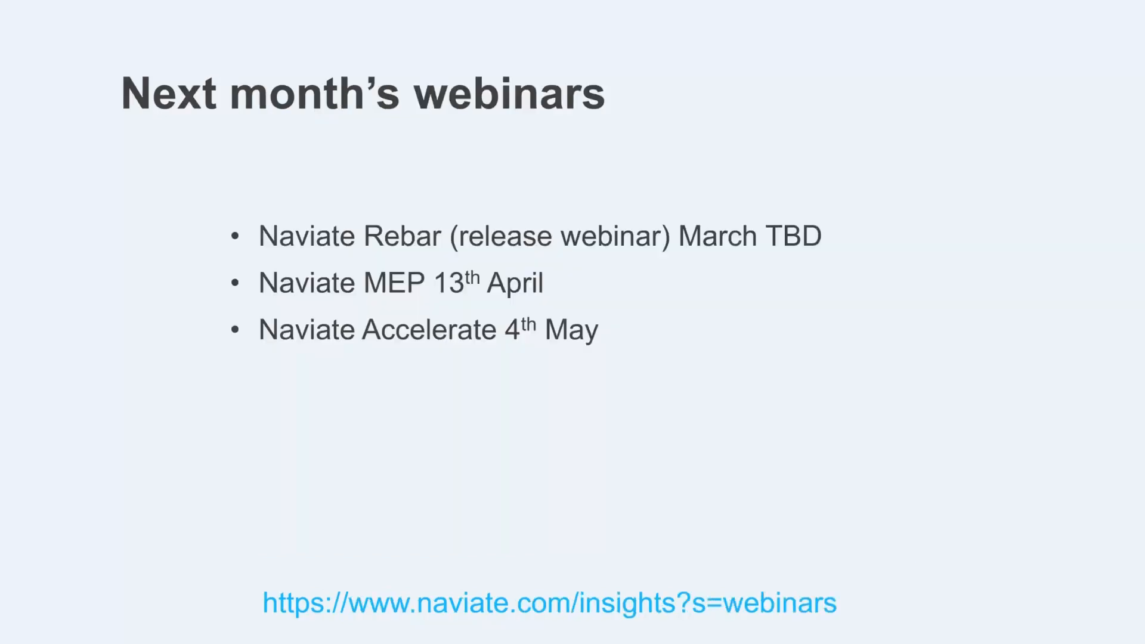